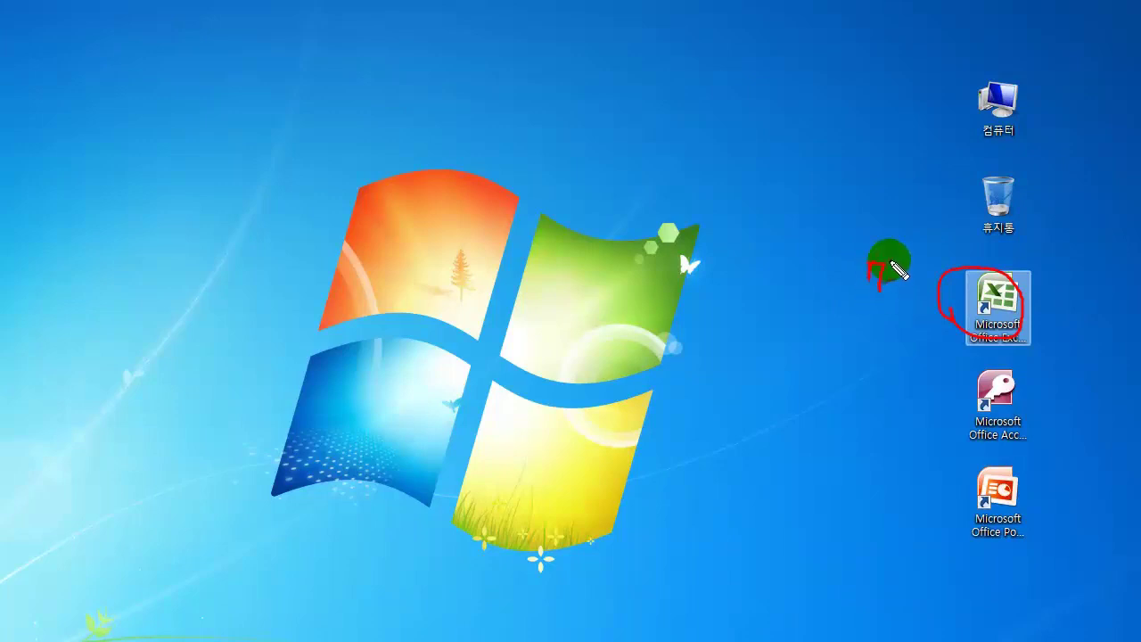
pyautogui.moveTo(857, 309); pyautogui.dragTo(904, 315)
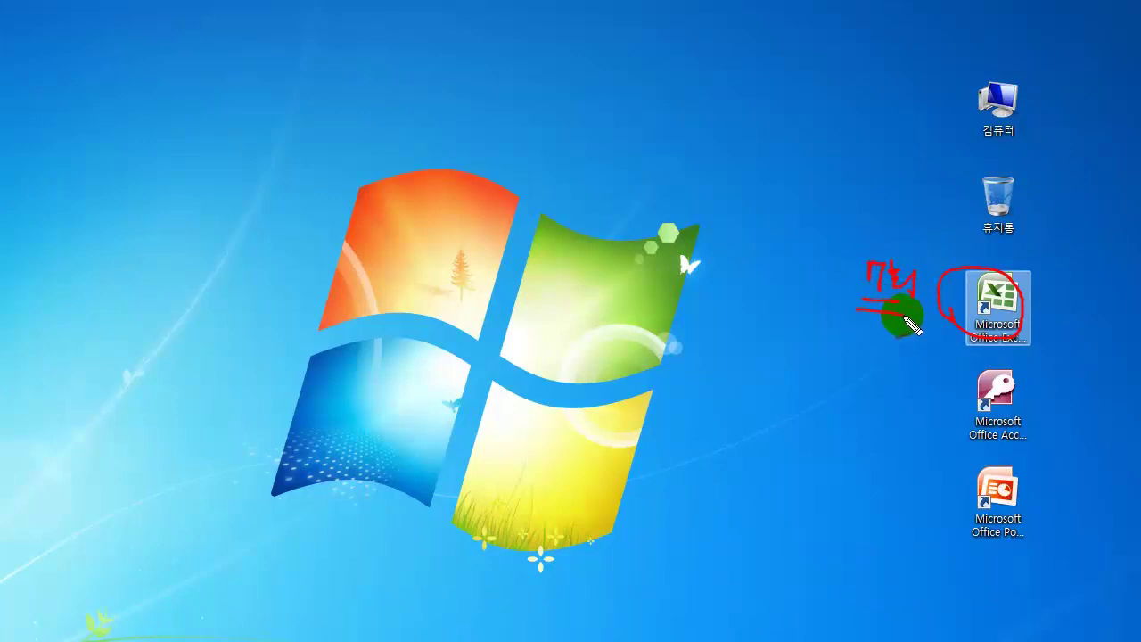
pyautogui.moveTo(823, 328)
pyautogui.mouseDown()
pyautogui.moveTo(823, 342)
pyautogui.moveTo(841, 326)
pyautogui.moveTo(828, 344)
pyautogui.moveTo(928, 346)
pyautogui.moveTo(869, 367)
pyautogui.moveTo(911, 384)
pyautogui.moveTo(848, 404)
pyautogui.moveTo(895, 417)
pyautogui.moveTo(863, 430)
pyautogui.moveTo(885, 412)
pyautogui.moveTo(894, 429)
pyautogui.moveTo(924, 419)
pyautogui.moveTo(922, 436)
pyautogui.mouseUp()
pyautogui.moveTo(904, 432); pyautogui.dragTo(929, 434)
pyautogui.moveTo(786, 414); pyautogui.dragTo(784, 425)
pyautogui.moveTo(792, 415)
pyautogui.mouseDown()
pyautogui.moveTo(823, 435)
pyautogui.moveTo(790, 467)
pyautogui.moveTo(745, 412)
pyautogui.moveTo(833, 455)
pyautogui.moveTo(897, 395)
pyautogui.moveTo(884, 464)
pyautogui.moveTo(914, 456)
pyautogui.mouseUp()
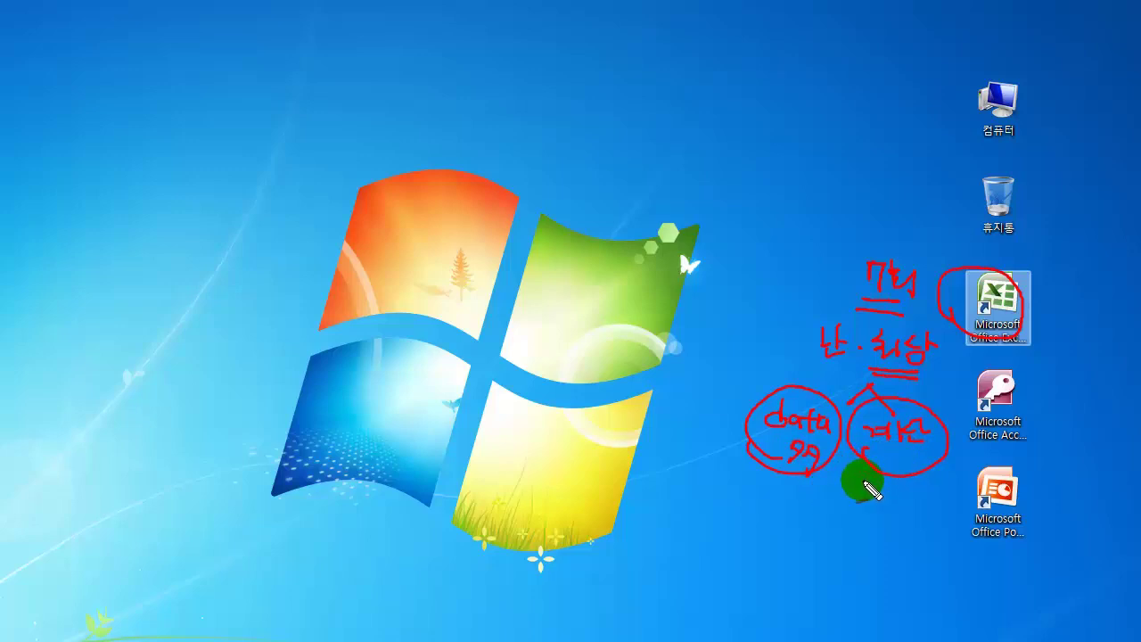
pyautogui.press('Escape')
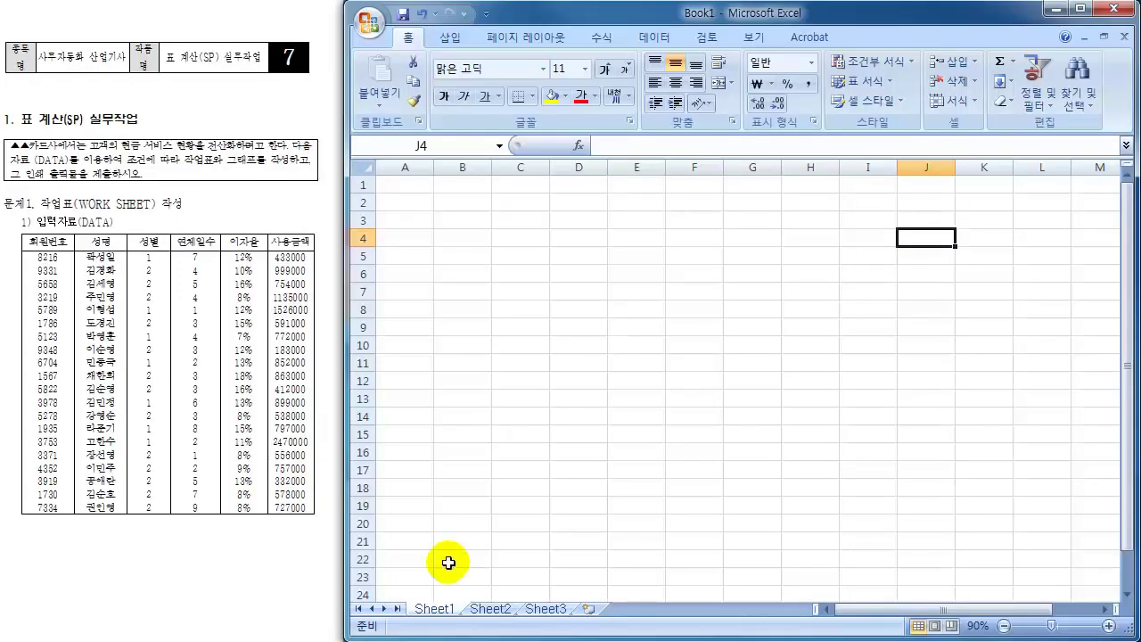
pyautogui.click(517, 311)
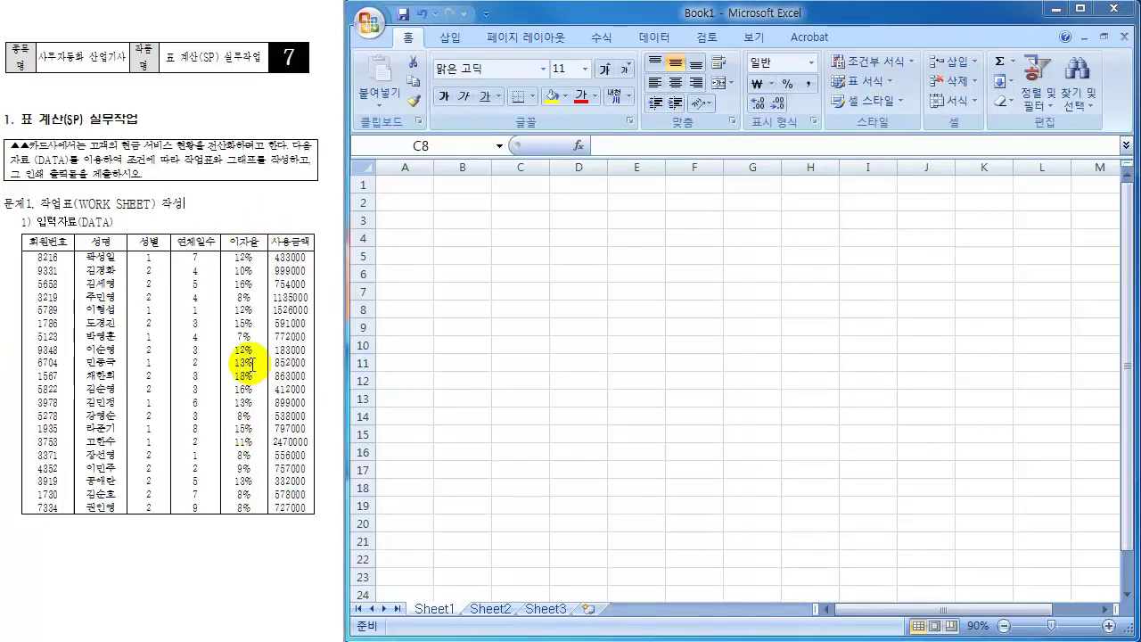
# - Enter the worksheet title "개인별 현금 서비스 금액(비번호 : XXX)" from the exam sheet's worksheet format in cell A1
pyautogui.scroll(-10, 252, 364)
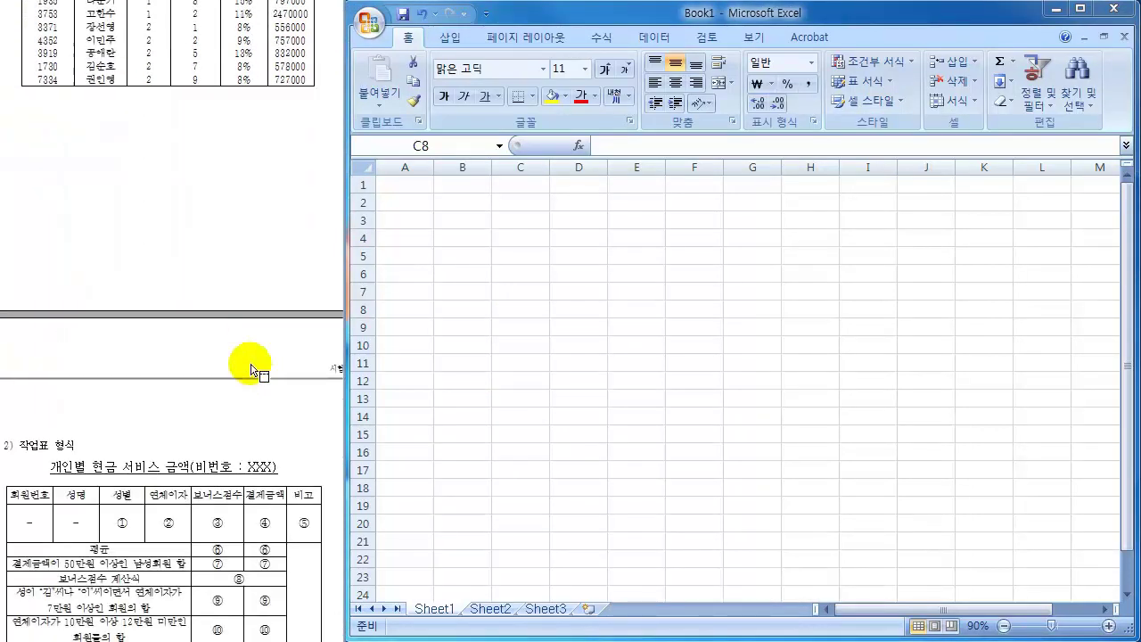
pyautogui.scroll(-1, 252, 364)
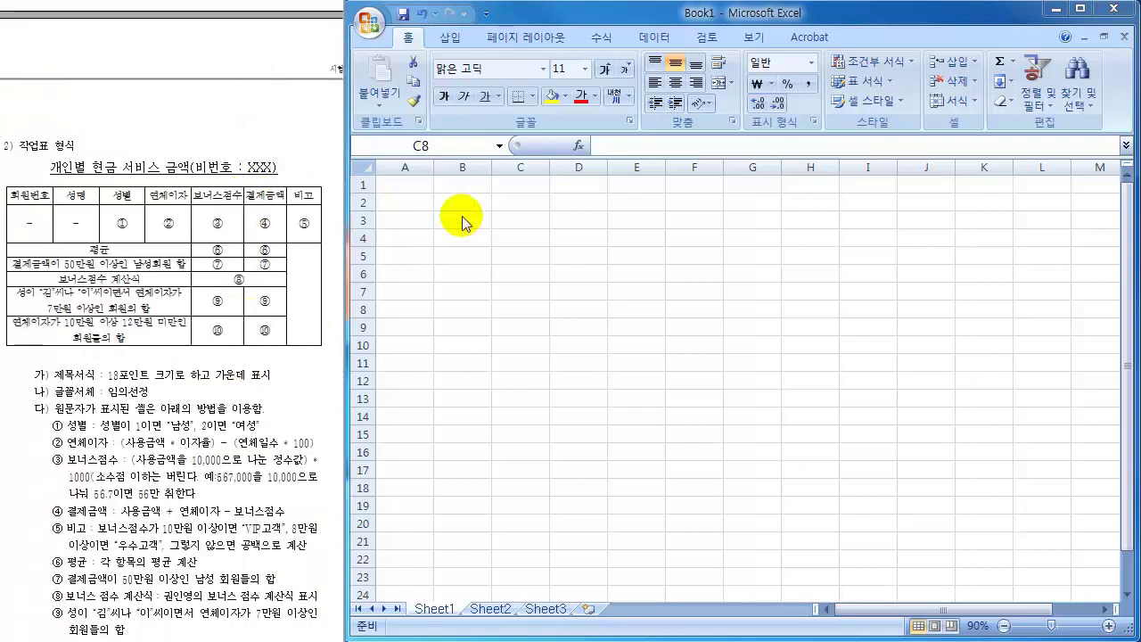
pyautogui.click(397, 185)
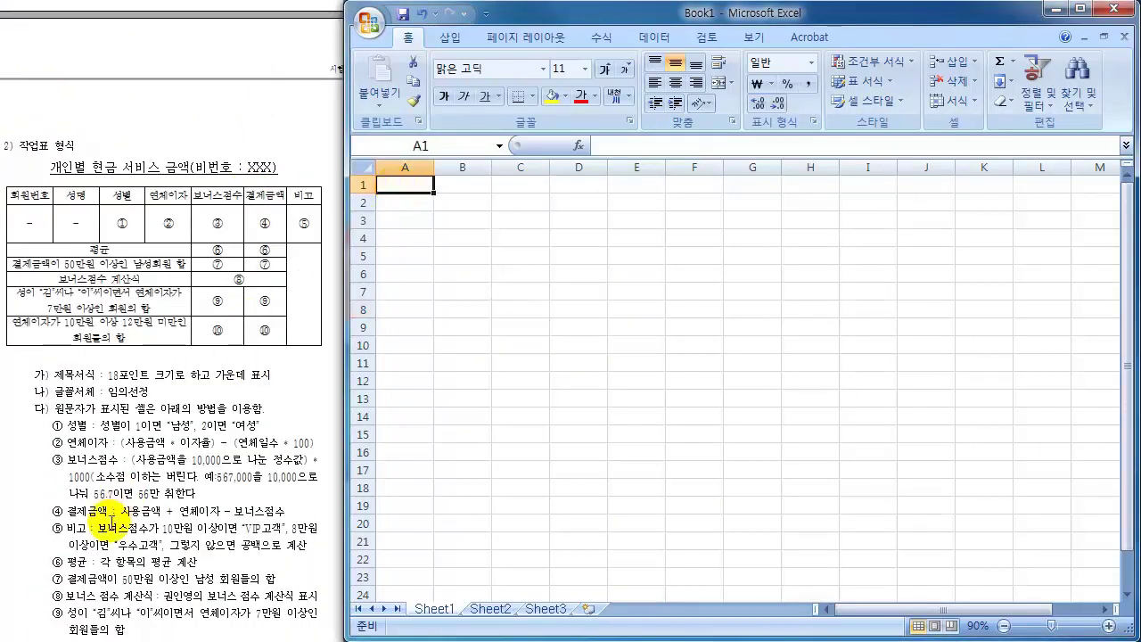
pyautogui.write('ㄱ')
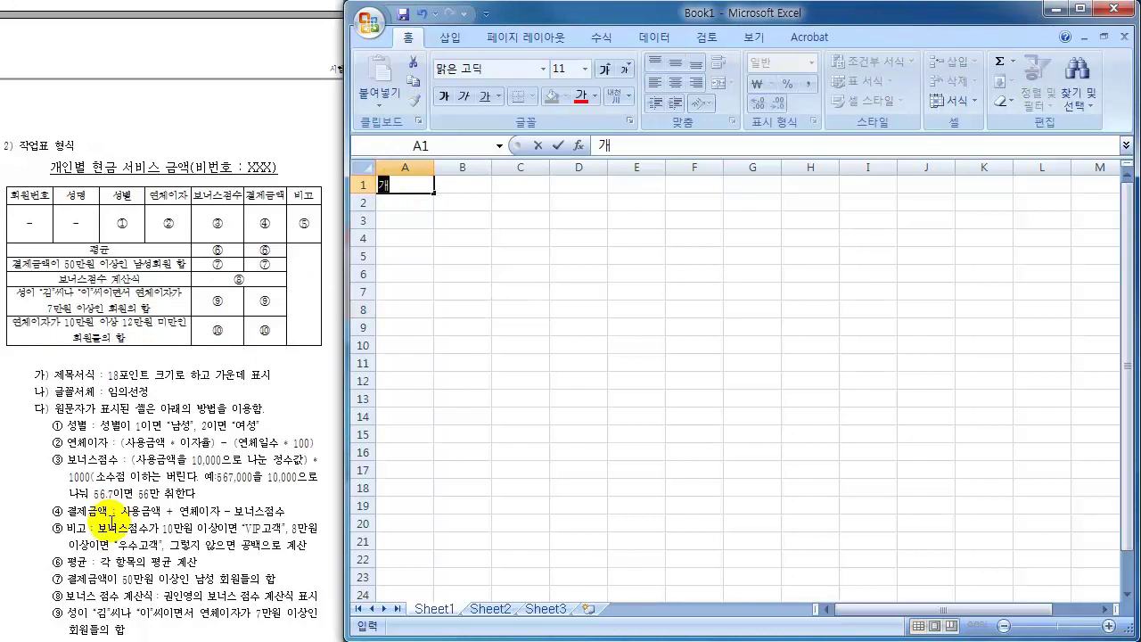
pyautogui.write('인별 현금')
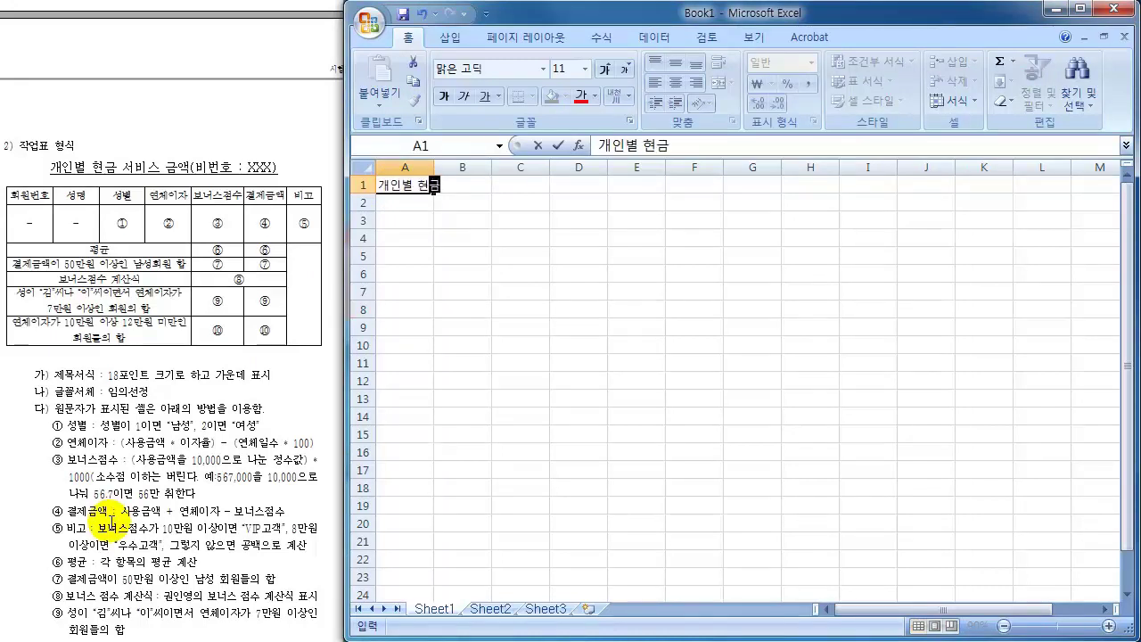
pyautogui.write(' 서비스 그매')
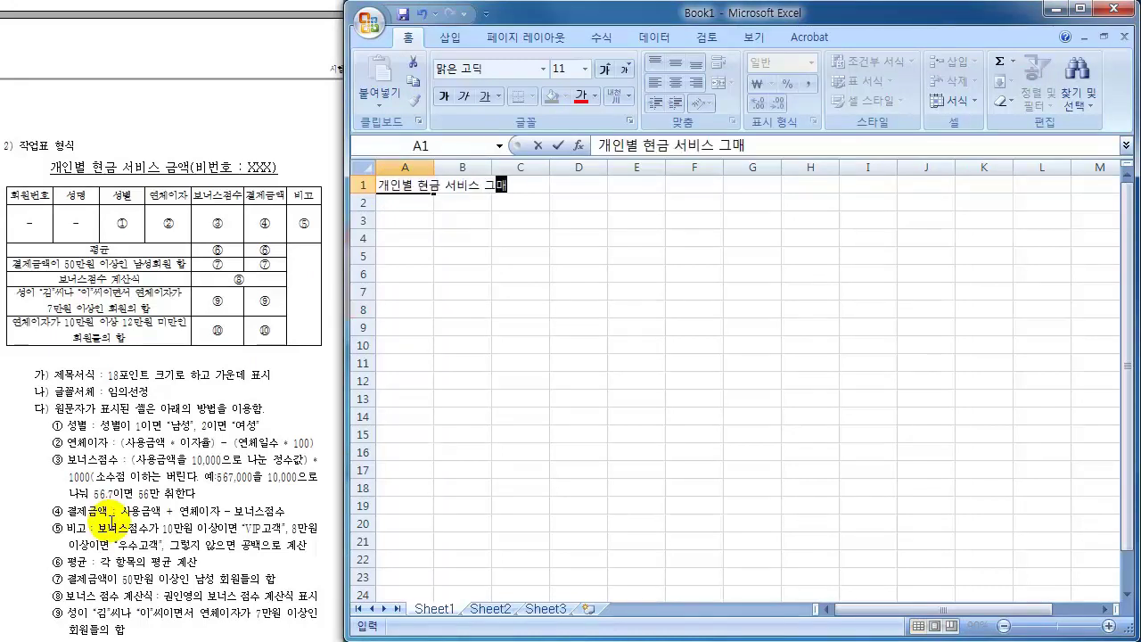
pyautogui.press('BackSpace')
pyautogui.press('BackSpace')
pyautogui.write('금액(비번호')
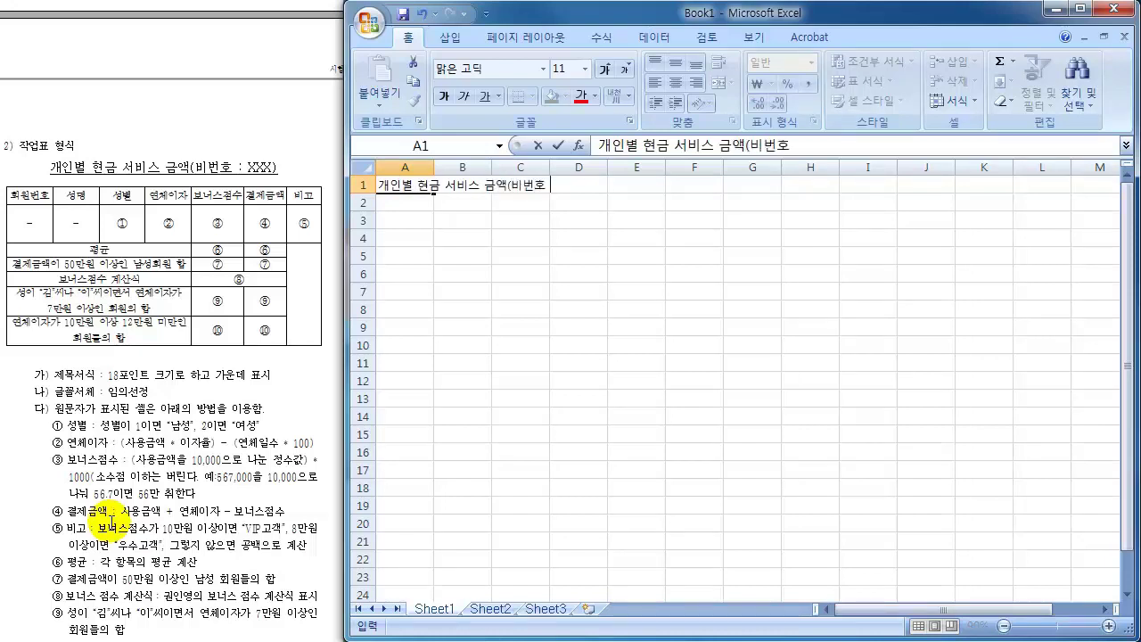
pyautogui.write(' : XXX')
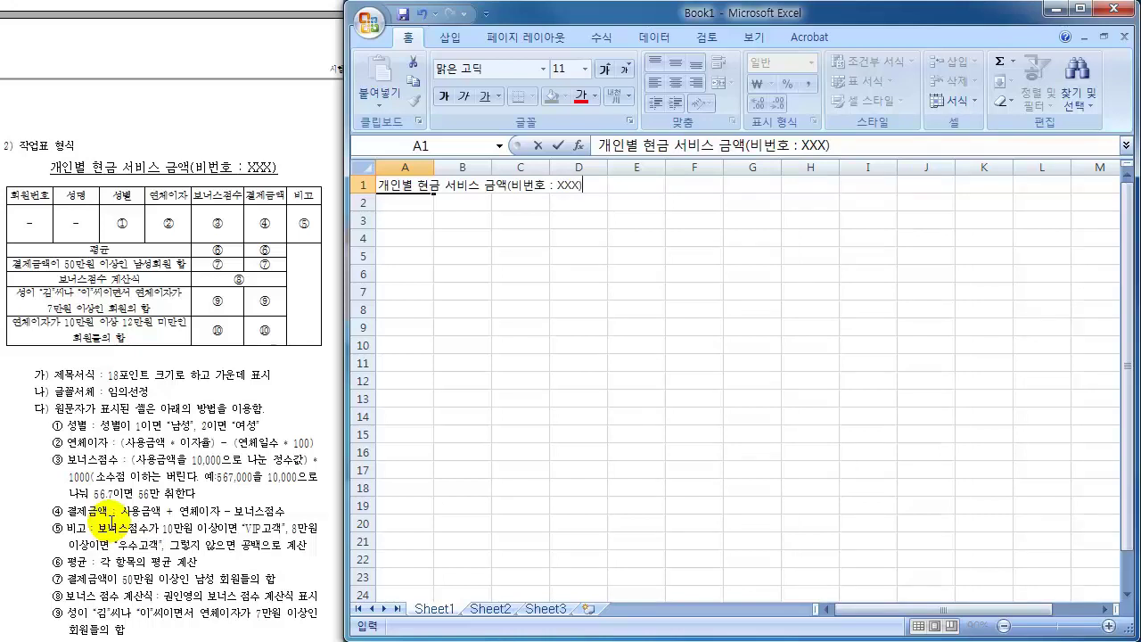
pyautogui.press('Return')
# - Leave row 2 blank and enter the first column header 회원번호 in cell A3
pyautogui.write('₩')
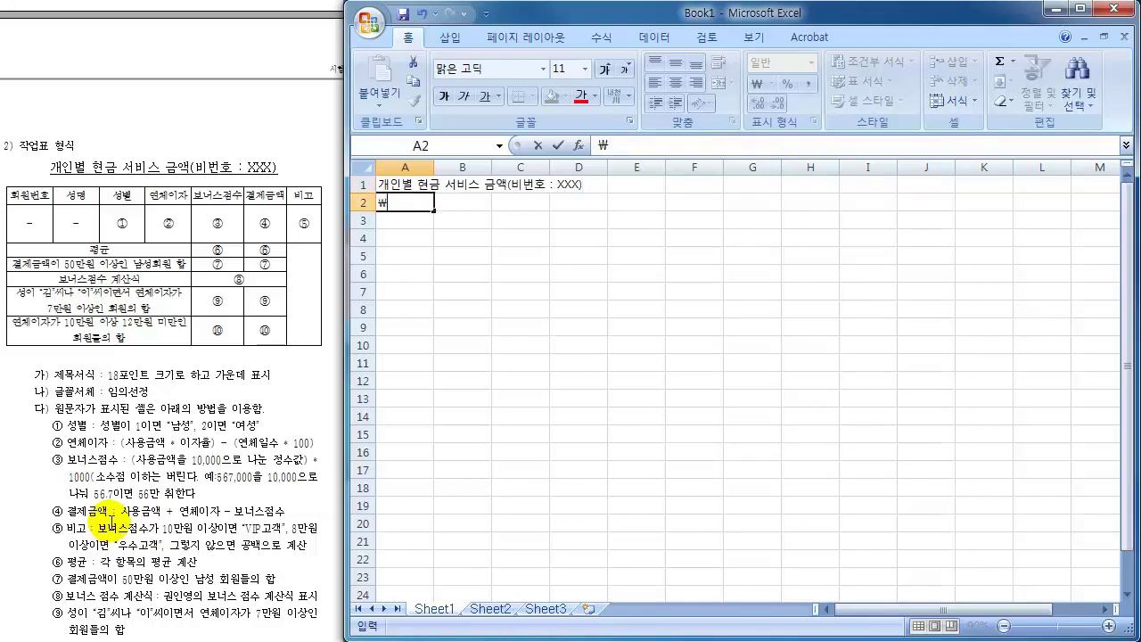
pyautogui.press('BackSpace')
pyautogui.press('Return')
pyautogui.write('GHLD')
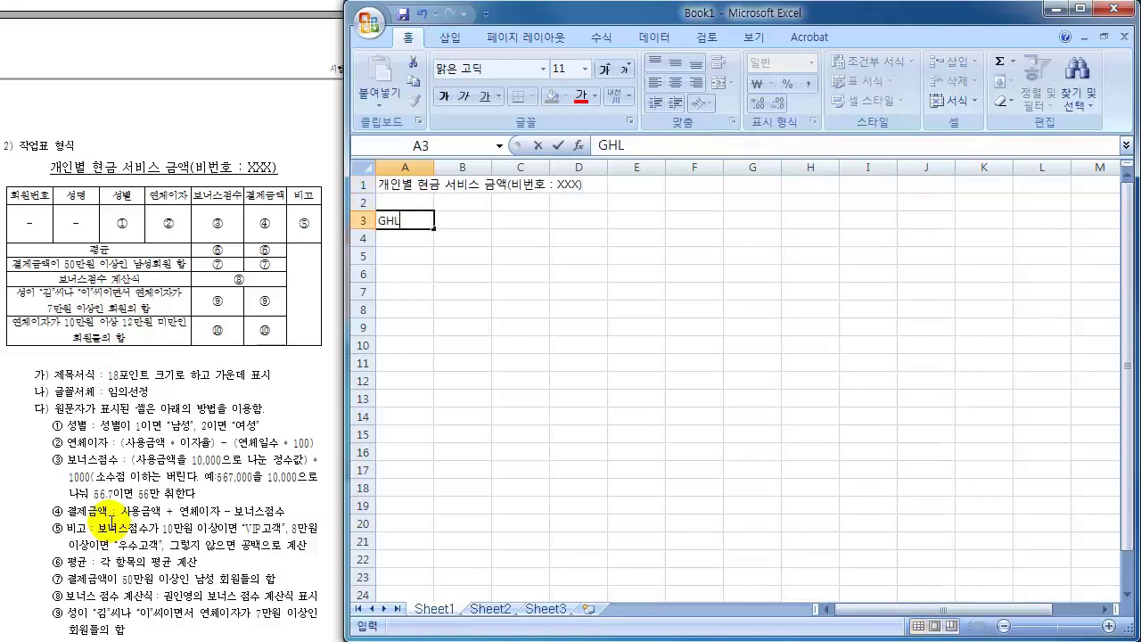
pyautogui.press('BackSpace')
pyautogui.press('BackSpace')
pyautogui.press('BackSpace')
pyautogui.press('BackSpace')
pyautogui.write('ㅎ')
pyautogui.write('회원번호')
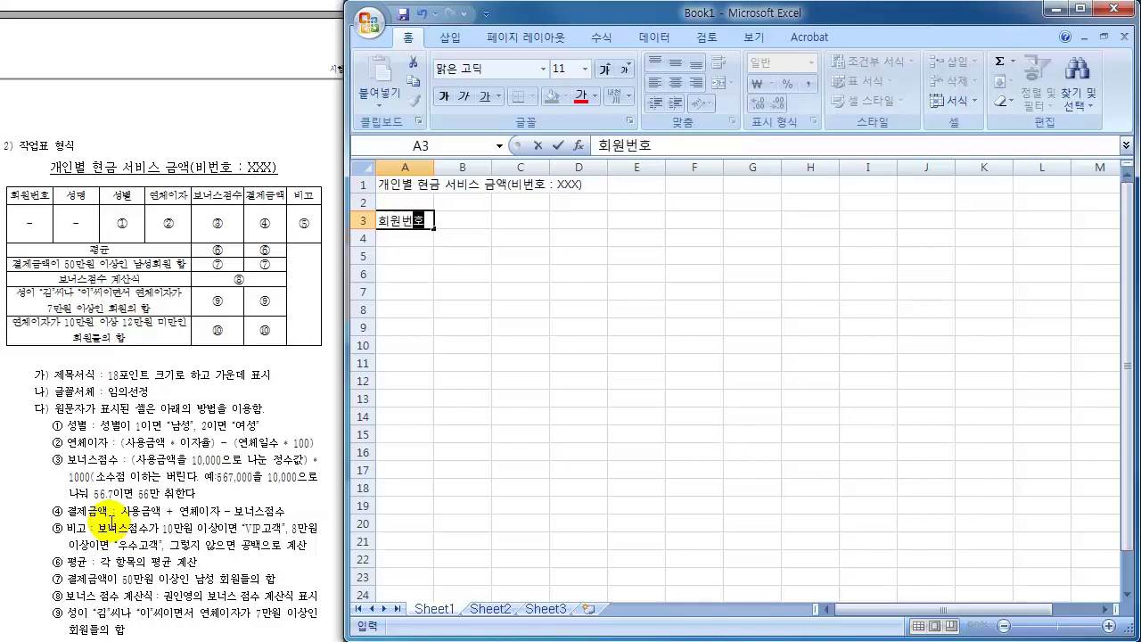
# - Enter the column headers 성명, 성별 and 연체이자 in cells B3 to D3
pyautogui.press('Tab')
pyautogui.write('ㅅ')
pyautogui.write('명')
pyautogui.press('Tab')
pyautogui.write('성별')
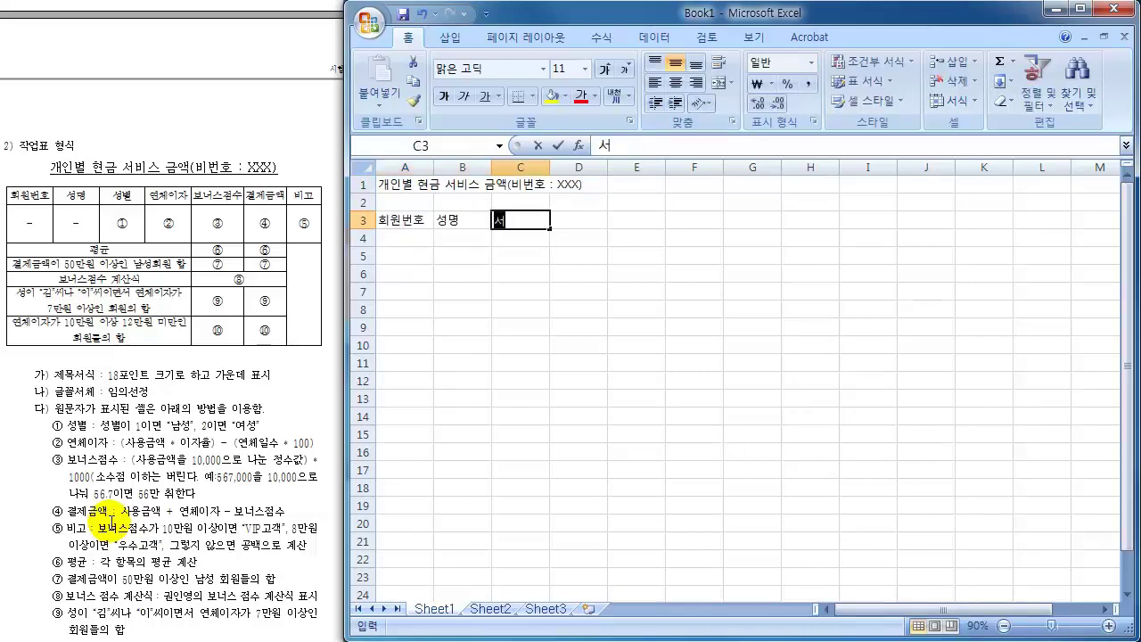
pyautogui.press('Tab')
pyautogui.write('연체이지')
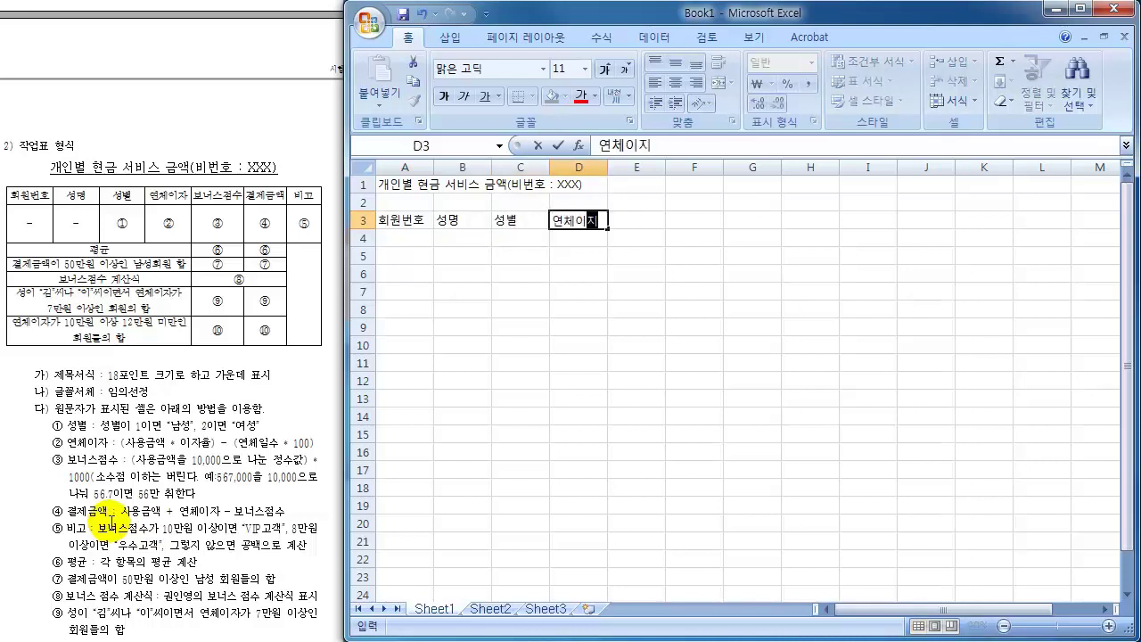
pyautogui.press('BackSpace')
pyautogui.write('ㅏ')
pyautogui.press('Tab')
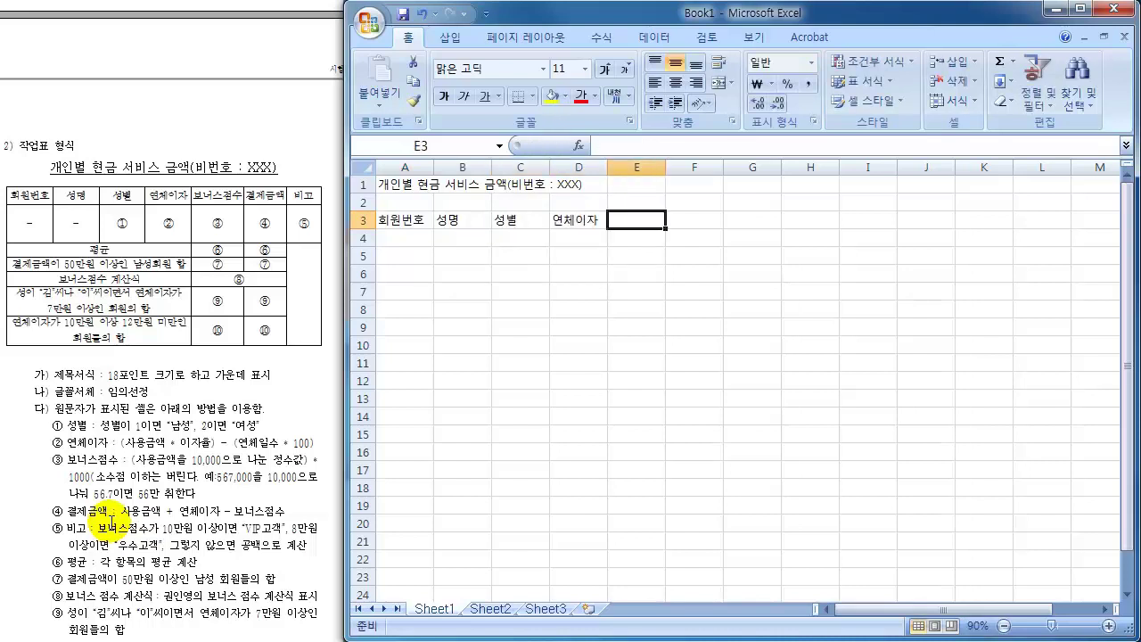
# - Enter the remaining column headers 보너스점수, 결제금액 and 비고 in cells E3 to G3
pyautogui.write('보너스점수')
pyautogui.press('Tab')
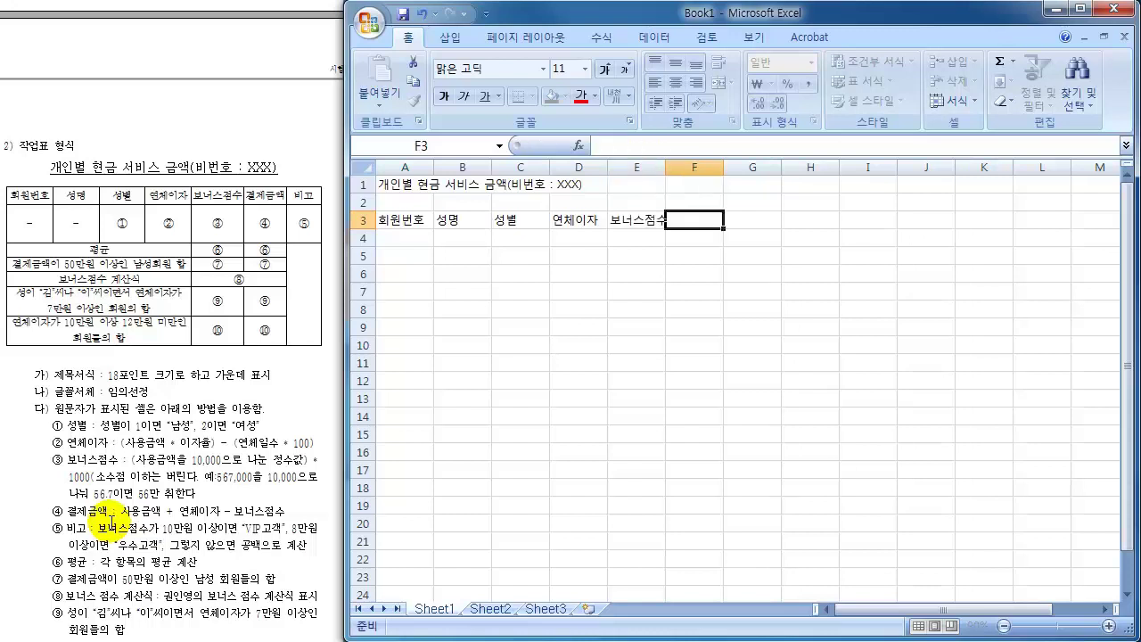
pyautogui.write('결제금액')
pyautogui.press('Tab')
pyautogui.write('비')
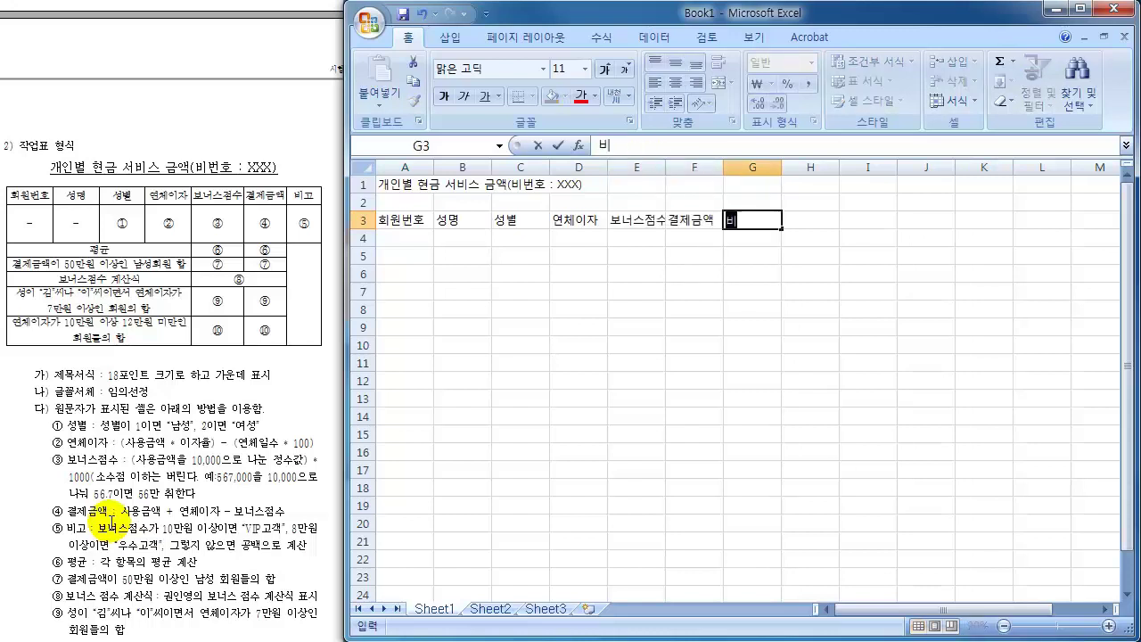
pyautogui.write('고')
pyautogui.press('Return')
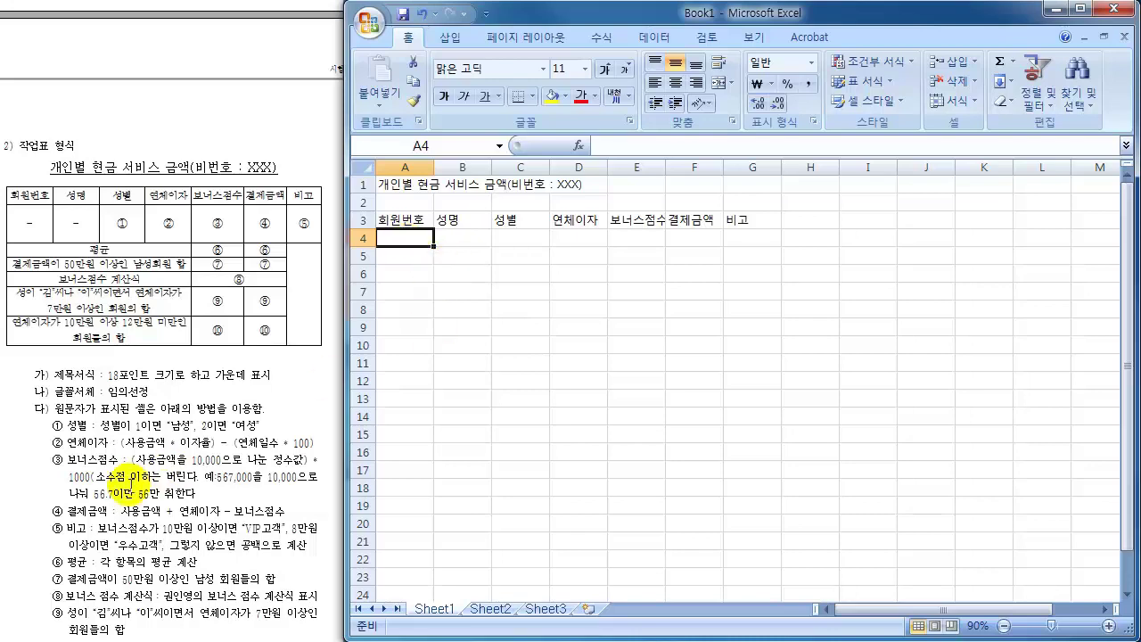
# - Enter the first two member numbers from the exam sheet's input data table in cells A4 and A5
pyautogui.click(125, 475)
pyautogui.scroll(6, 132, 491)
pyautogui.scroll(3, 132, 490)
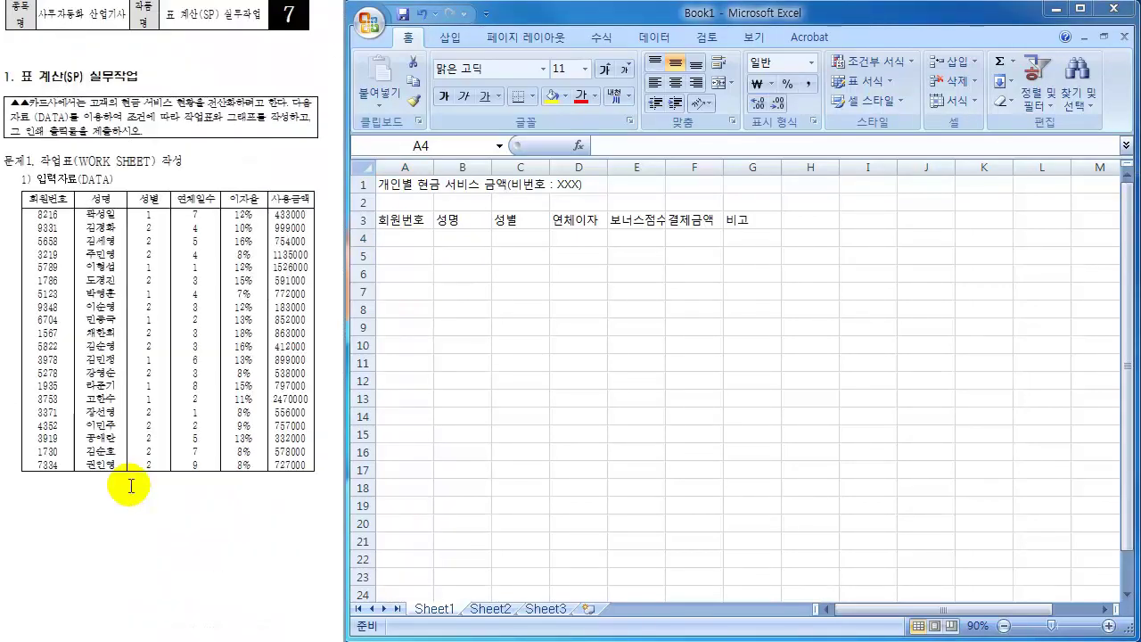
pyautogui.scroll(1, 131, 486)
pyautogui.click(406, 238)
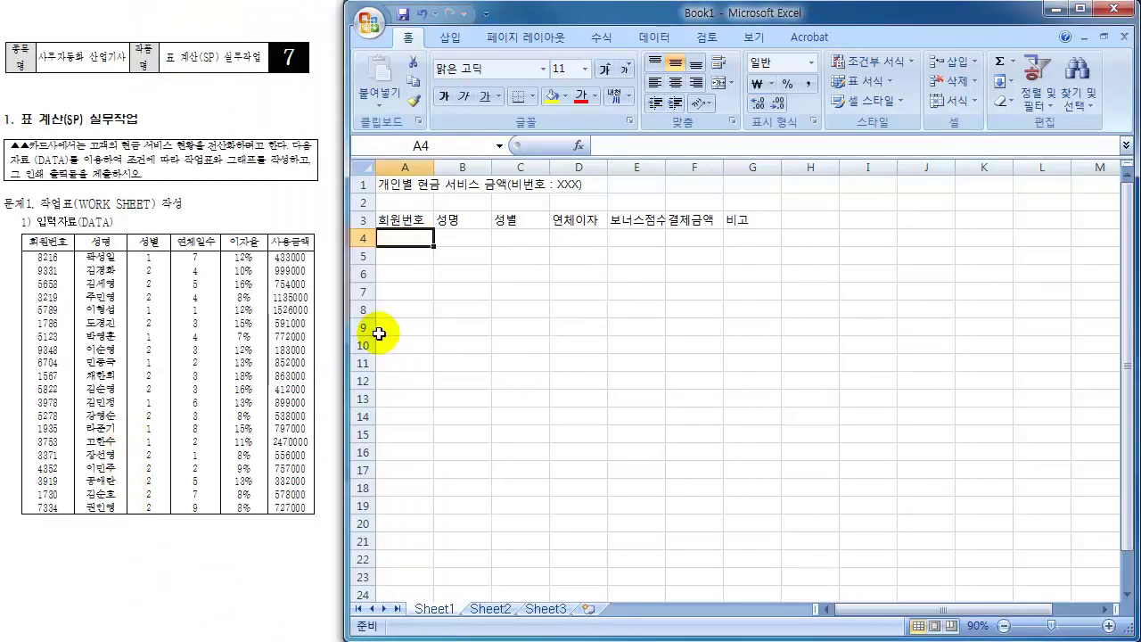
pyautogui.write('8')
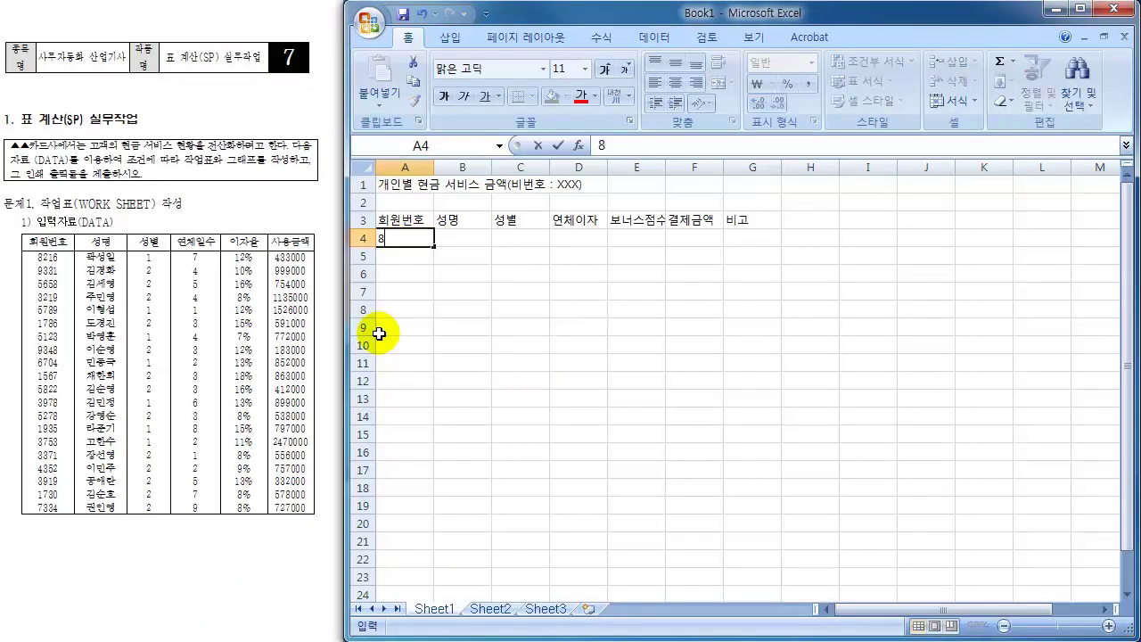
pyautogui.write('216')
pyautogui.press('Return')
pyautogui.write('9')
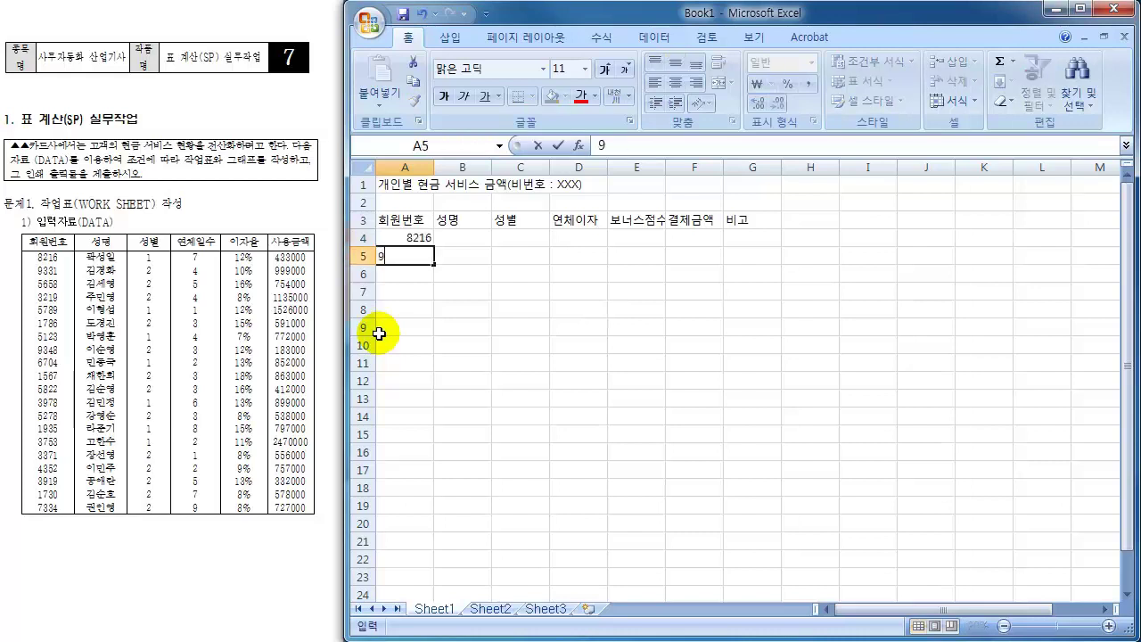
pyautogui.write('331')
pyautogui.press('Return')
# - Enter the third to fifth member numbers from the input data table in cells A6 to A8
pyautogui.write('5')
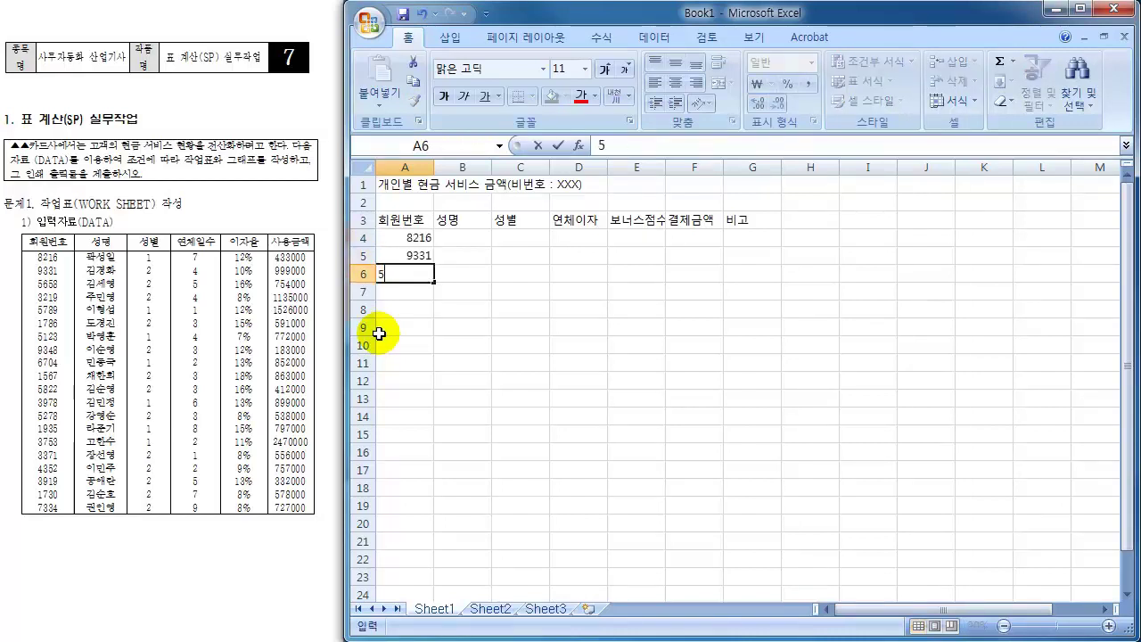
pyautogui.write('658')
pyautogui.press('Return')
pyautogui.write('32')
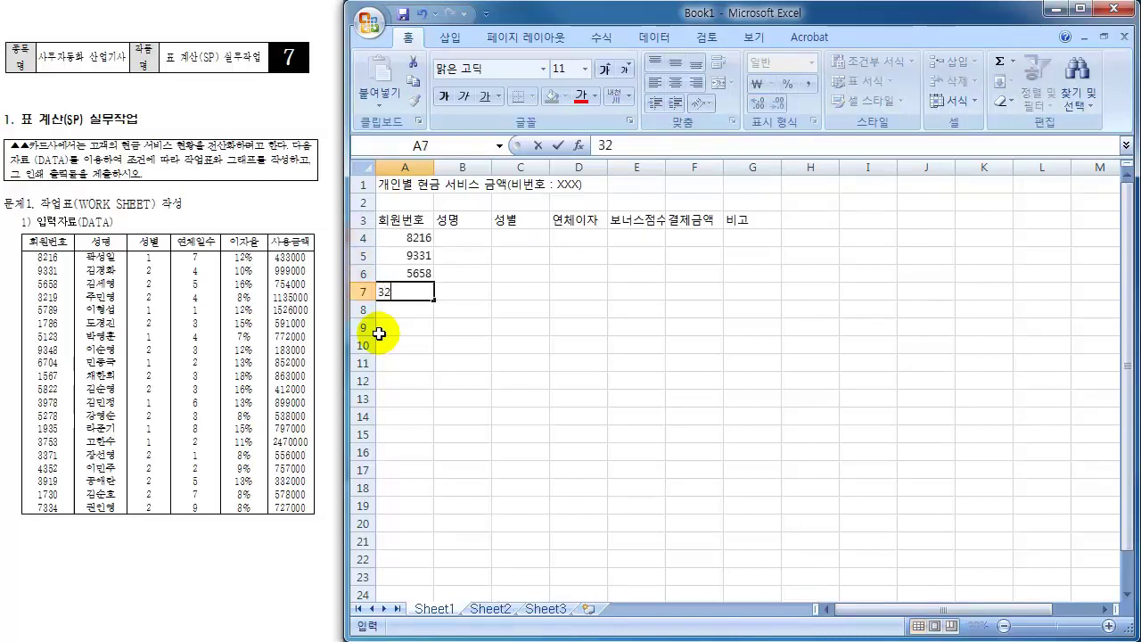
pyautogui.write('19')
pyautogui.press('Return')
pyautogui.write('5789')
pyautogui.press('Return')
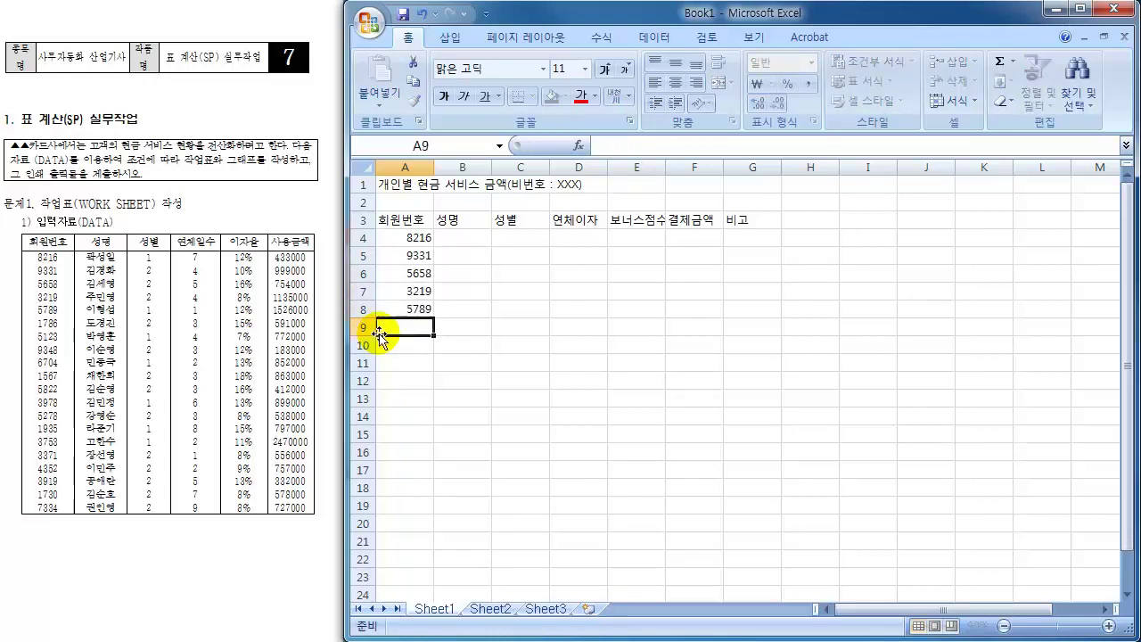
# - Enter the sixth to eighth member numbers from the input data table in cells A9 to A11
pyautogui.write('1786')
pyautogui.press('Return')
pyautogui.write('51')
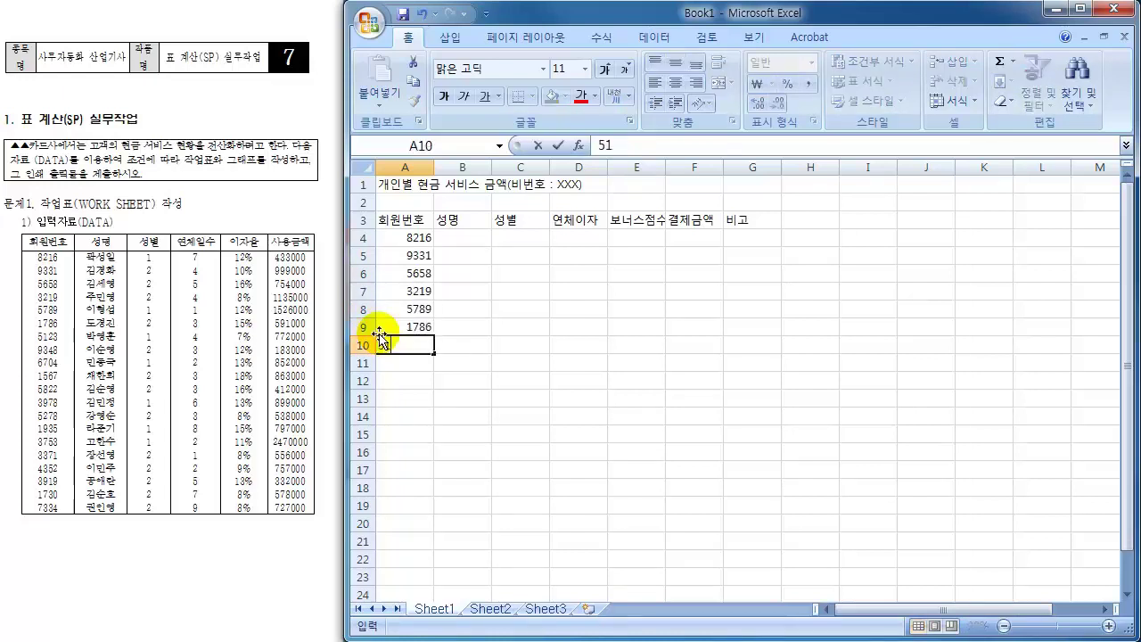
pyautogui.write('23')
pyautogui.press('Return')
pyautogui.write('9348')
pyautogui.press('Return')
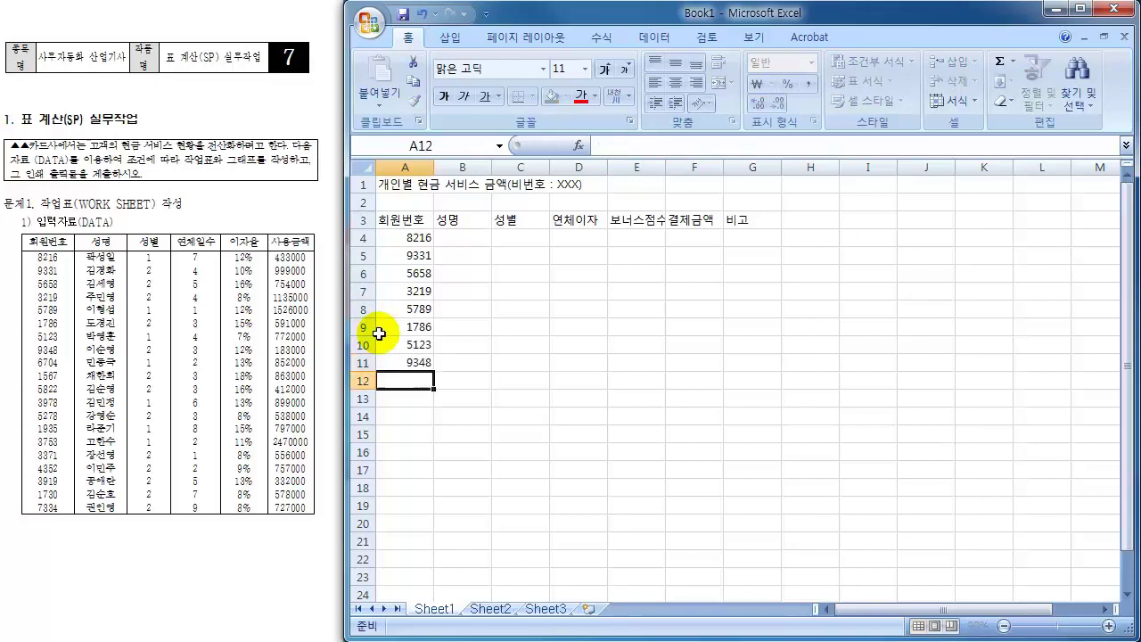
# - Enter the ninth to eleventh member numbers from the input data table in cells A12 to A14
pyautogui.write('6704')
pyautogui.press('Return')
pyautogui.write('1567')
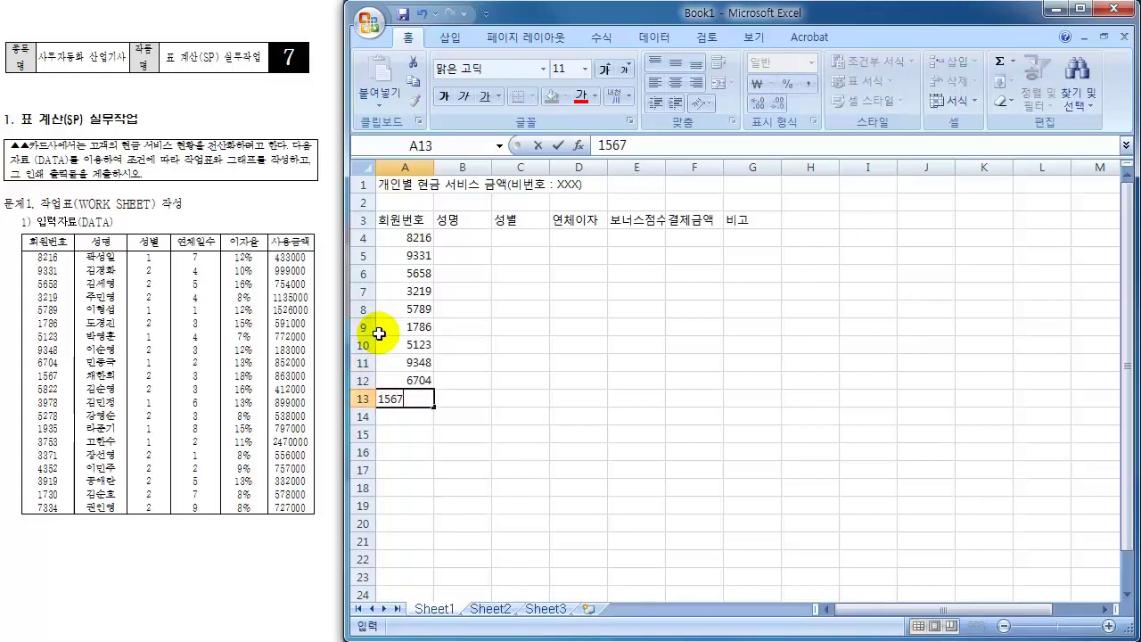
pyautogui.press('Return')
pyautogui.write('5822')
pyautogui.press('Return')
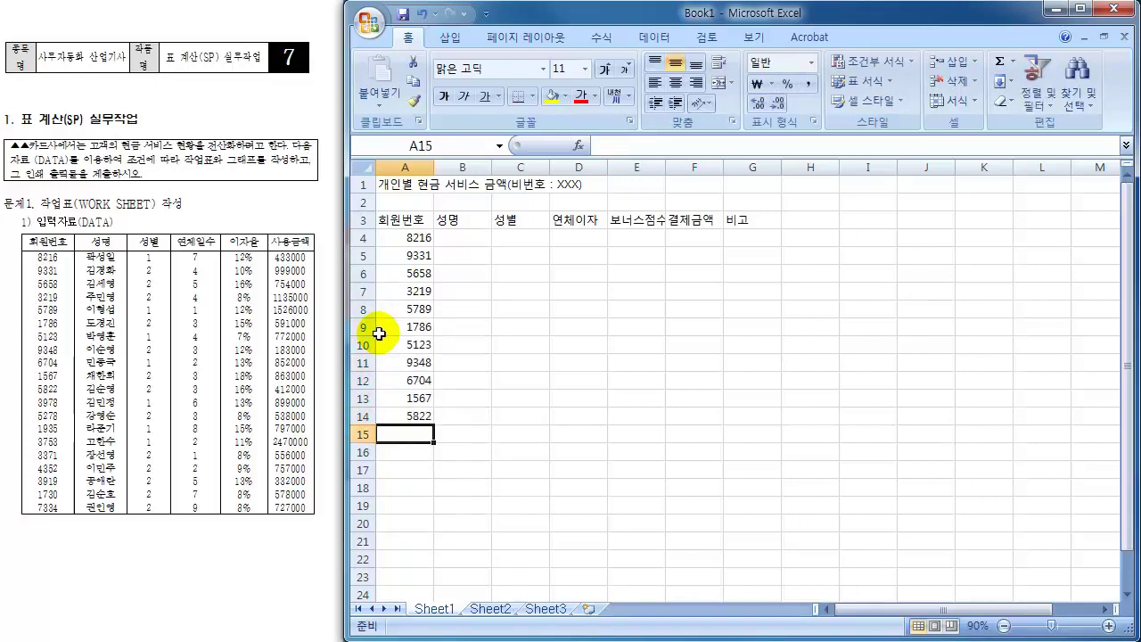
# - Enter the twelfth to fifteenth member numbers from the input data table in cells A15 to A18
pyautogui.write('3978')
pyautogui.press('Return')
pyautogui.write('52')
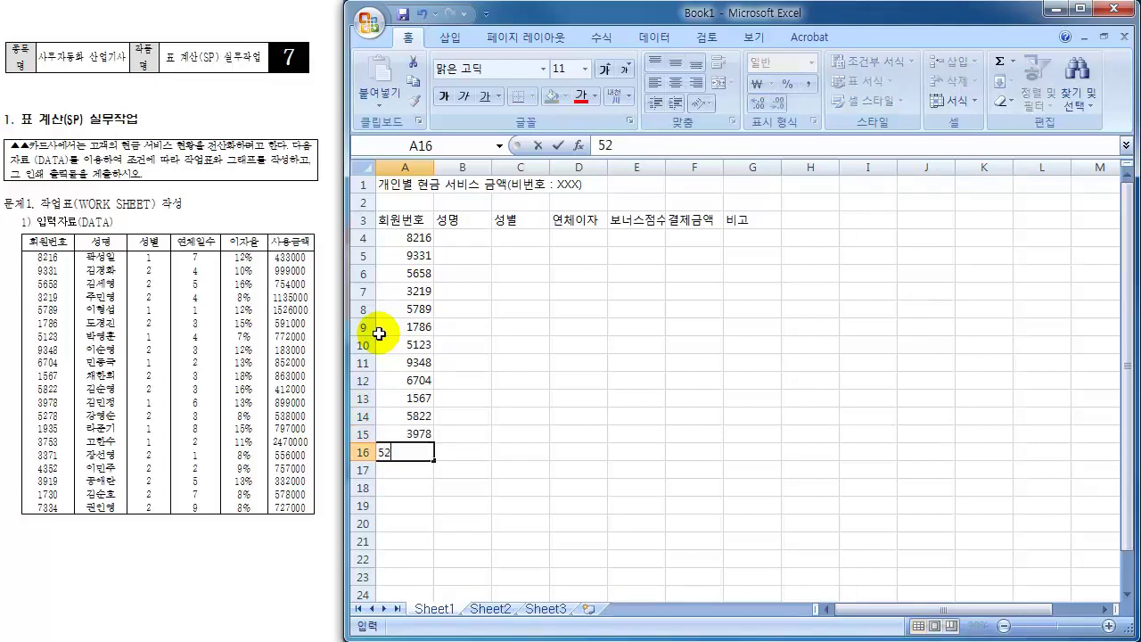
pyautogui.write('78')
pyautogui.press('Return')
pyautogui.write('1935')
pyautogui.press('Return')
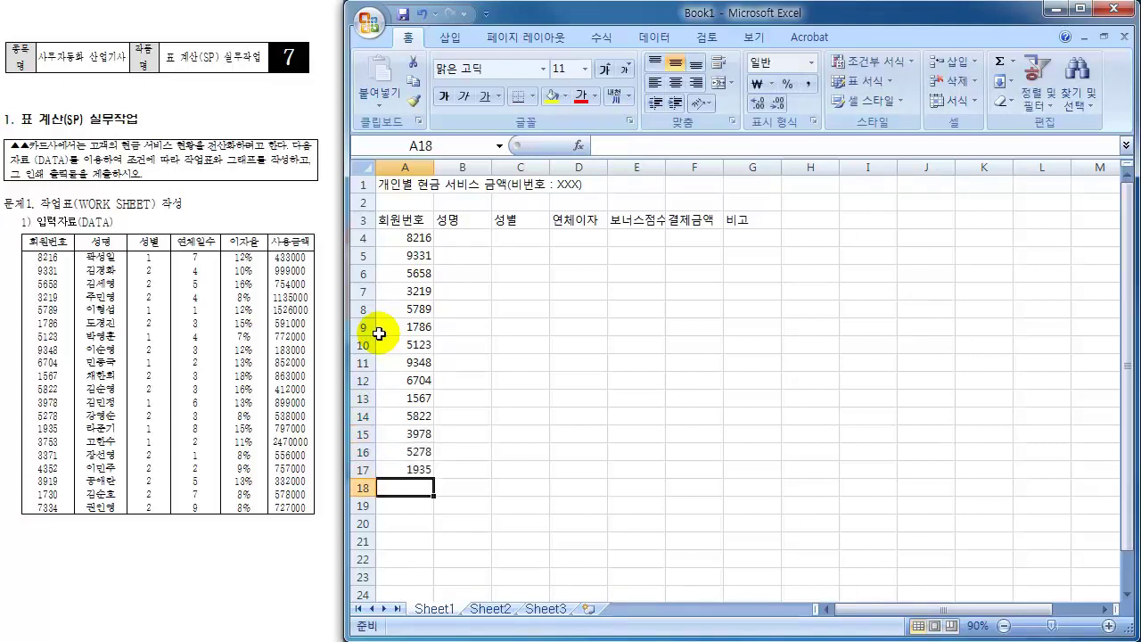
pyautogui.write('3753')
pyautogui.press('Return')
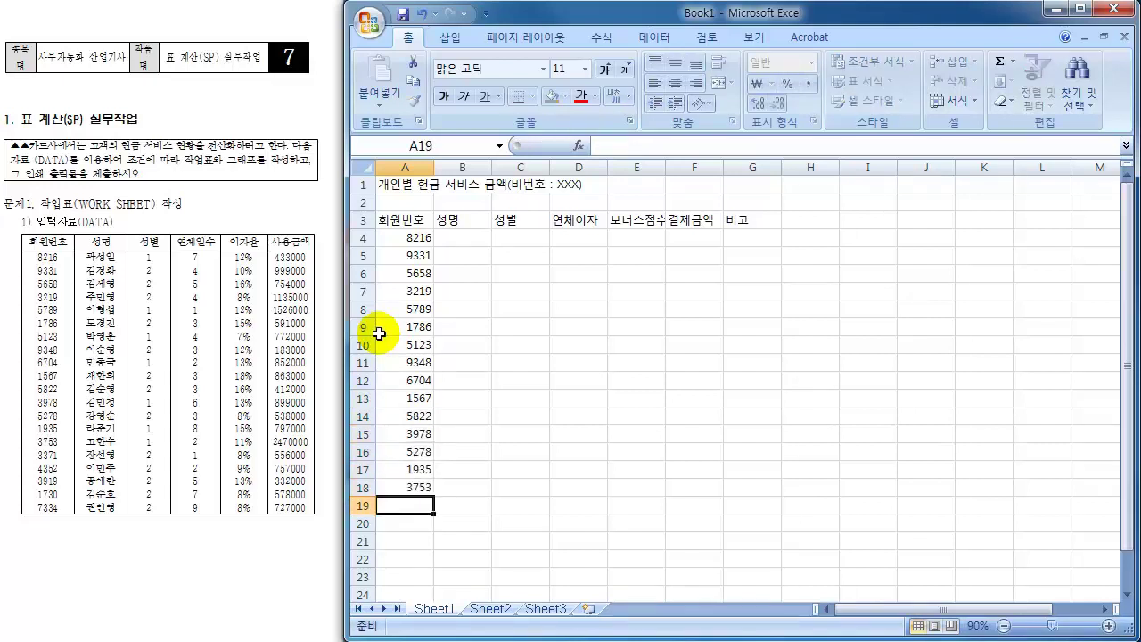
# - Enter the sixteenth to twentieth member numbers from the input data table in cells A19 to A23
pyautogui.write('3371')
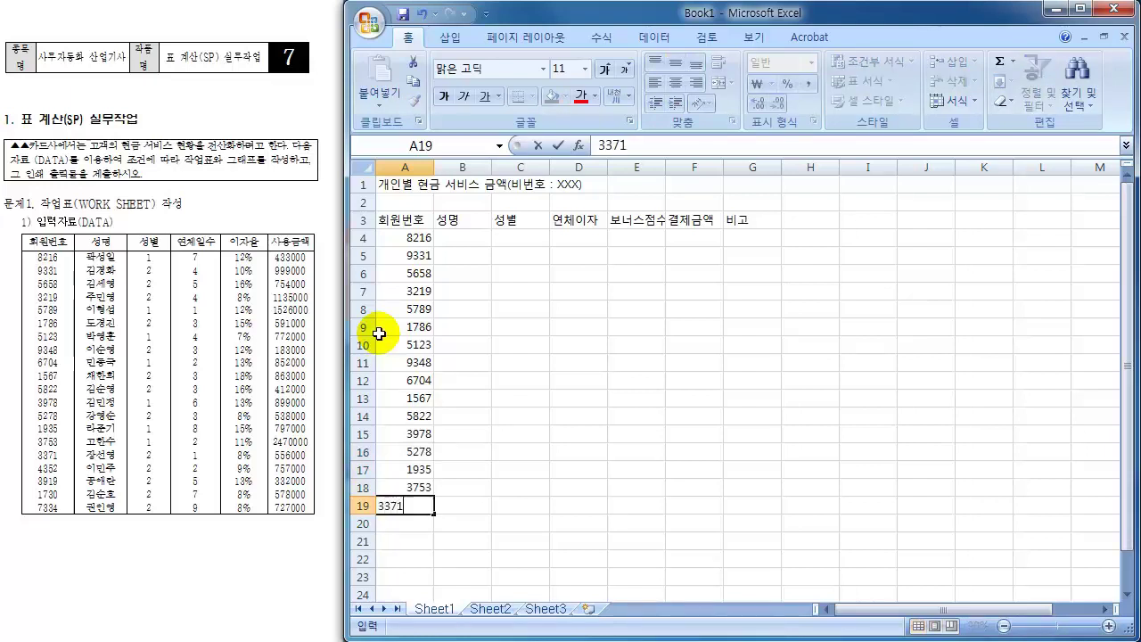
pyautogui.press('Return')
pyautogui.write('4352')
pyautogui.press('Return')
pyautogui.write('3')
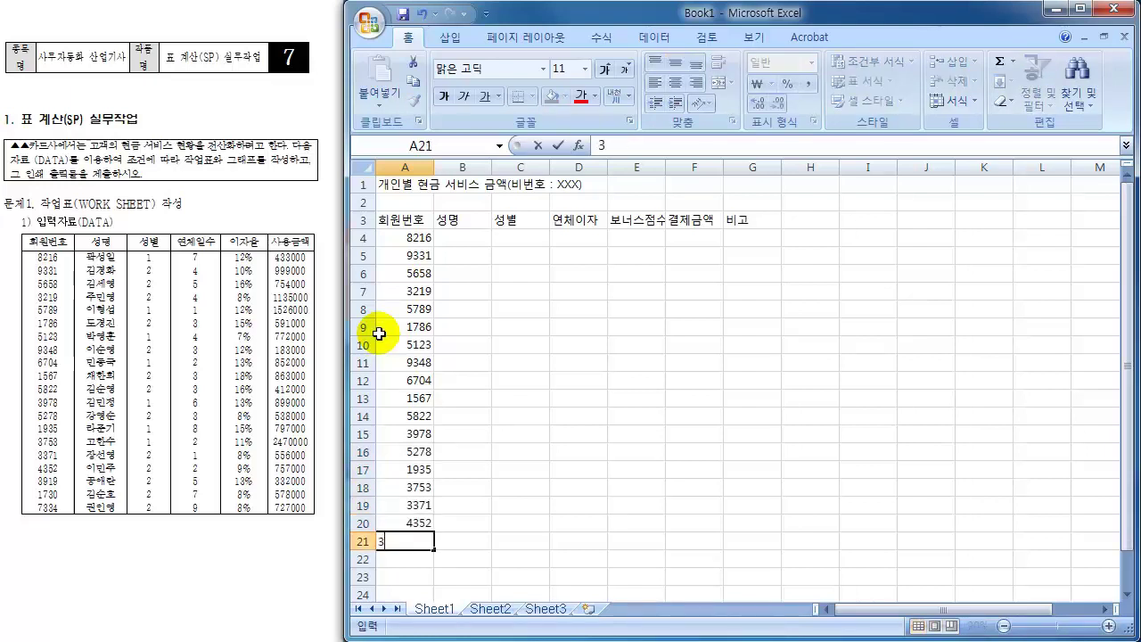
pyautogui.write('919')
pyautogui.press('Return')
pyautogui.write('1730')
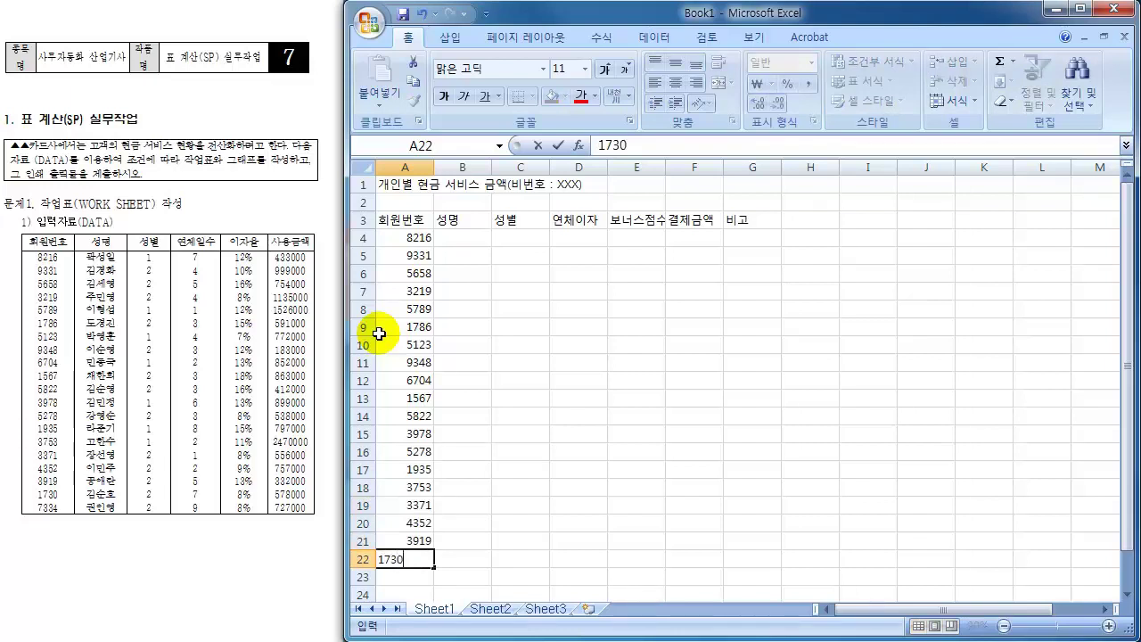
pyautogui.press('Return')
pyautogui.write('7334')
pyautogui.press('Return')
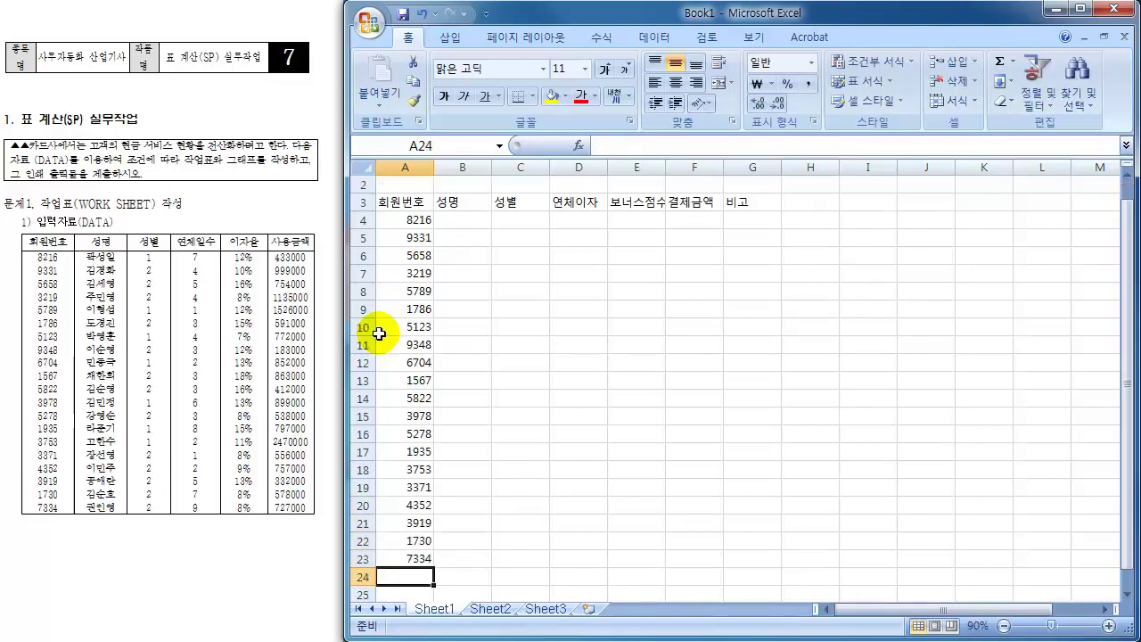
# - Enter the first and second members' names from the input data table in cells B4 and B5
pyautogui.press('Right')
pyautogui.press('Up')
pyautogui.press('Up')
pyautogui.press('Up')
pyautogui.press('Up')
pyautogui.press('Up')
pyautogui.press('Up')
pyautogui.press('Up')
pyautogui.press('Up')
pyautogui.press('Up')
pyautogui.press('Up')
pyautogui.press('Up')
pyautogui.press('Up')
pyautogui.press('Up')
pyautogui.press('Up')
pyautogui.press('Up')
pyautogui.press('Up')
pyautogui.press('Up')
pyautogui.press('Up')
pyautogui.press('Up')
pyautogui.press('Up')
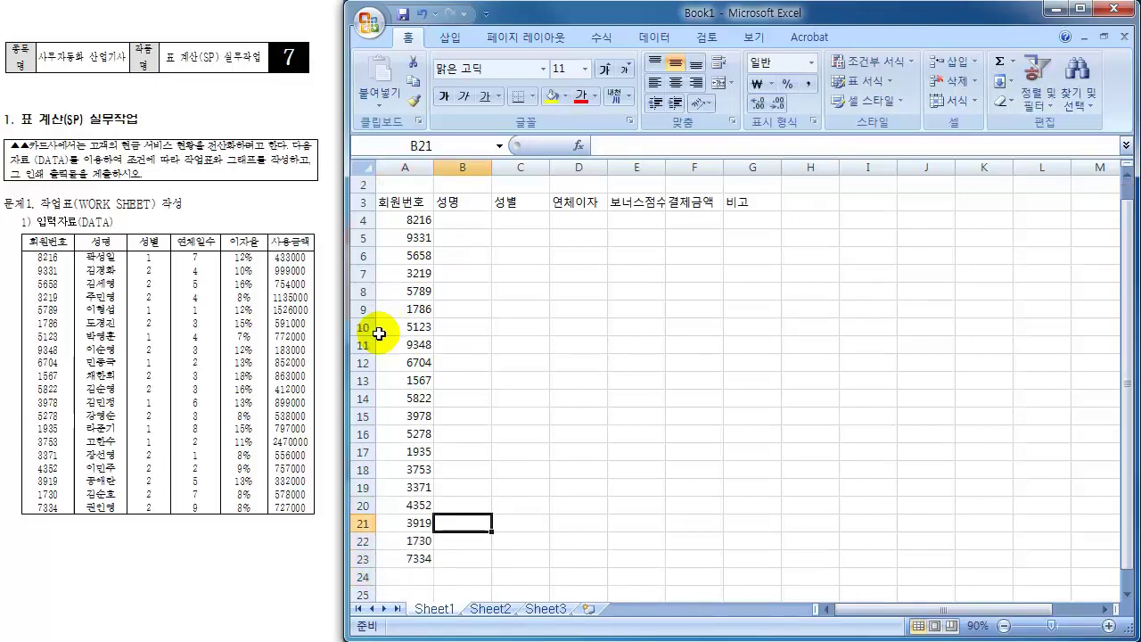
pyautogui.press('Down')
pyautogui.press('Down')
pyautogui.press('Down')
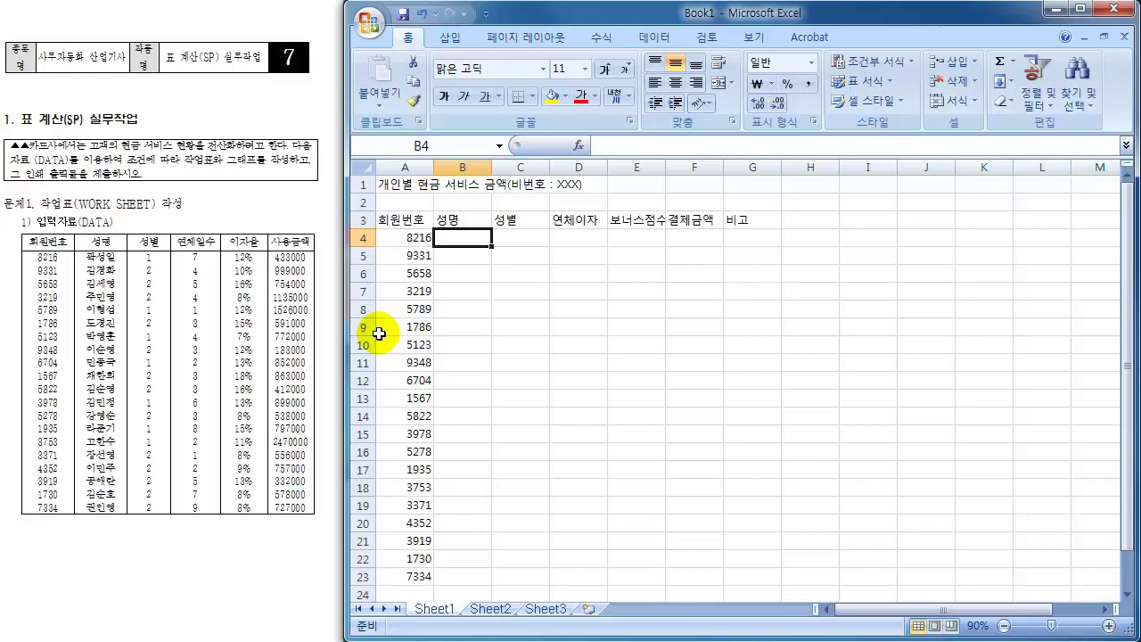
pyautogui.write('과')
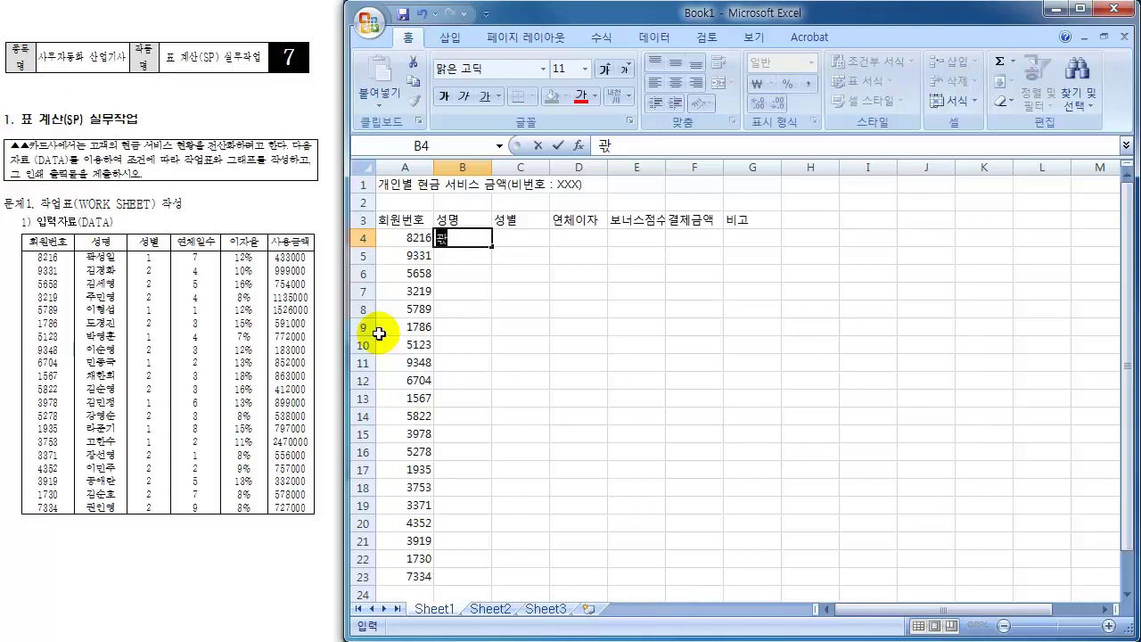
pyautogui.write('성이')
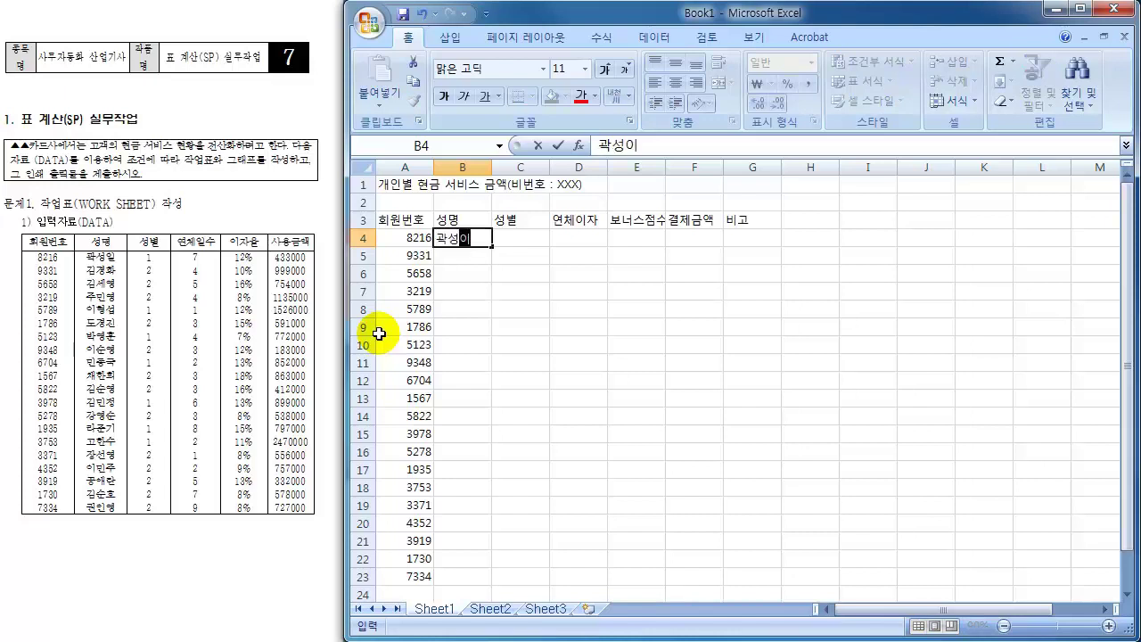
pyautogui.write('ㄹ')
pyautogui.press('Return')
pyautogui.write("김경화'")
pyautogui.press('Return')
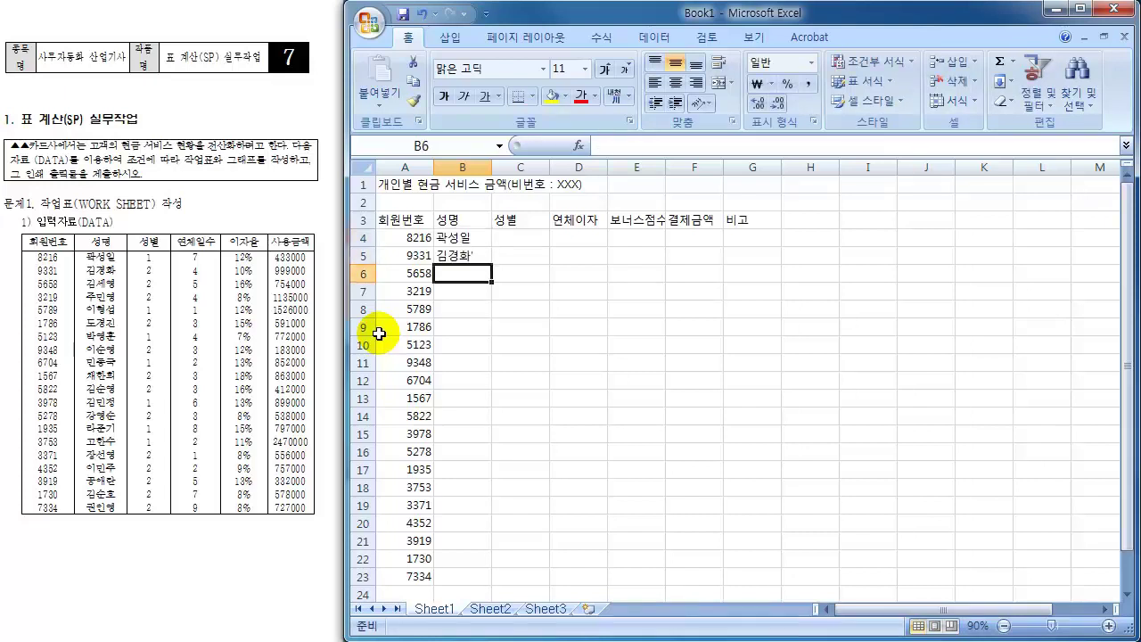
# - Remove the stray apostrophe from the name in B5 and enter the third member's name in B6
pyautogui.press('Up')
pyautogui.press('F2')
pyautogui.press('BackSpace')
pyautogui.press('Return')
pyautogui.write('김세영')
pyautogui.press('Return')
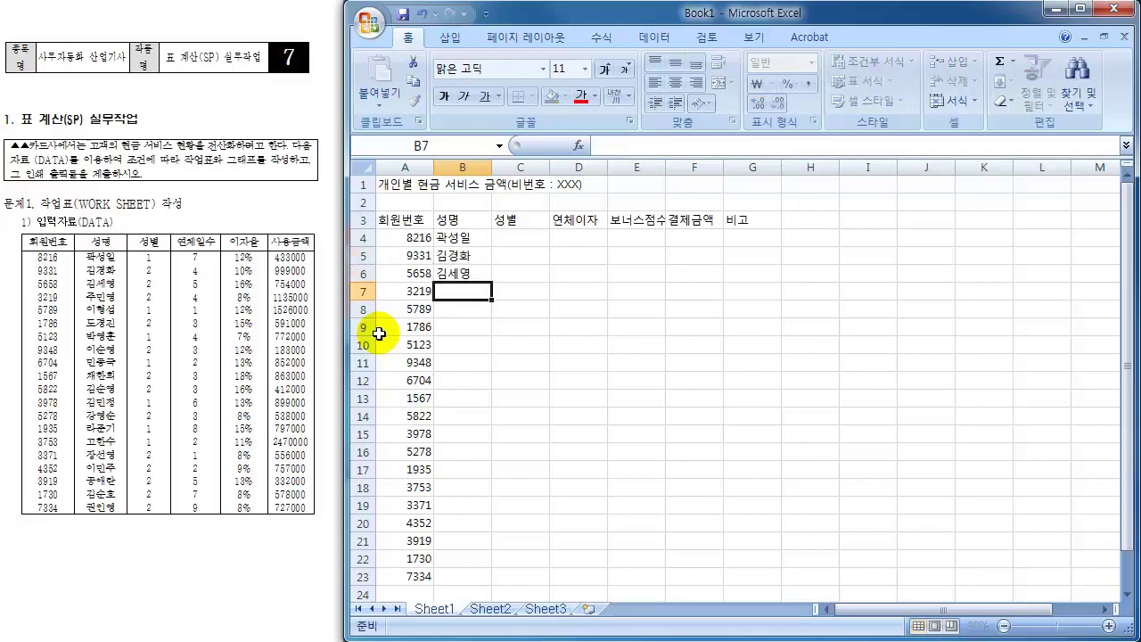
# - Enter the fourth to sixth members' names from the input data table in cells B7 to B9
pyautogui.write('주미ㄴ영')
pyautogui.press('Return')
pyautogui.write('이형')
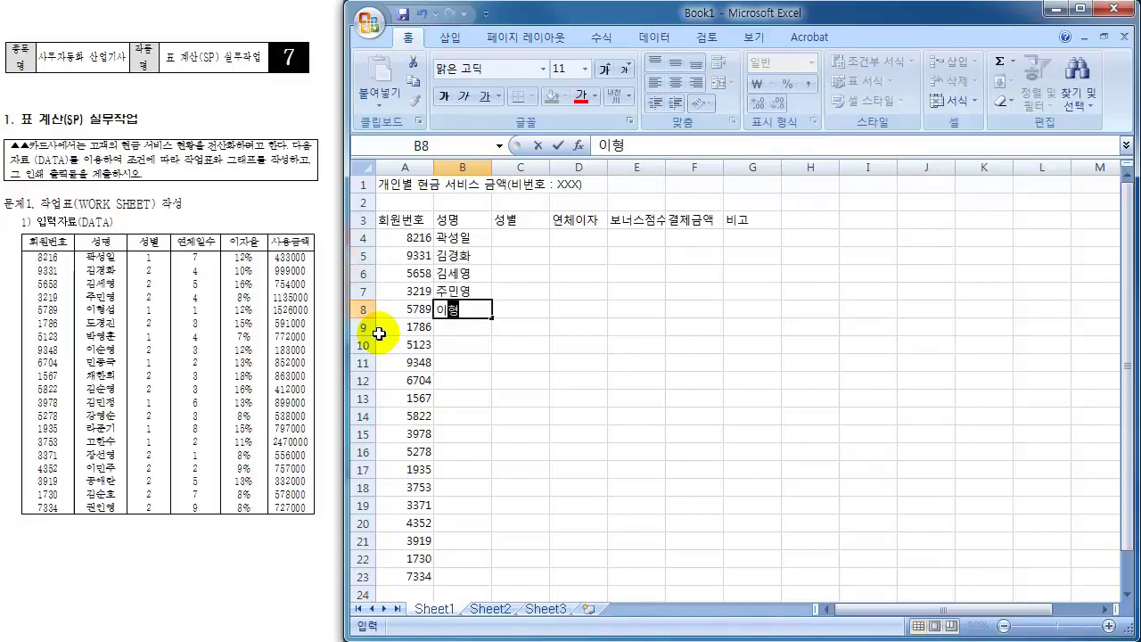
pyautogui.write('섭')
pyautogui.press('Return')
pyautogui.write('도경지')
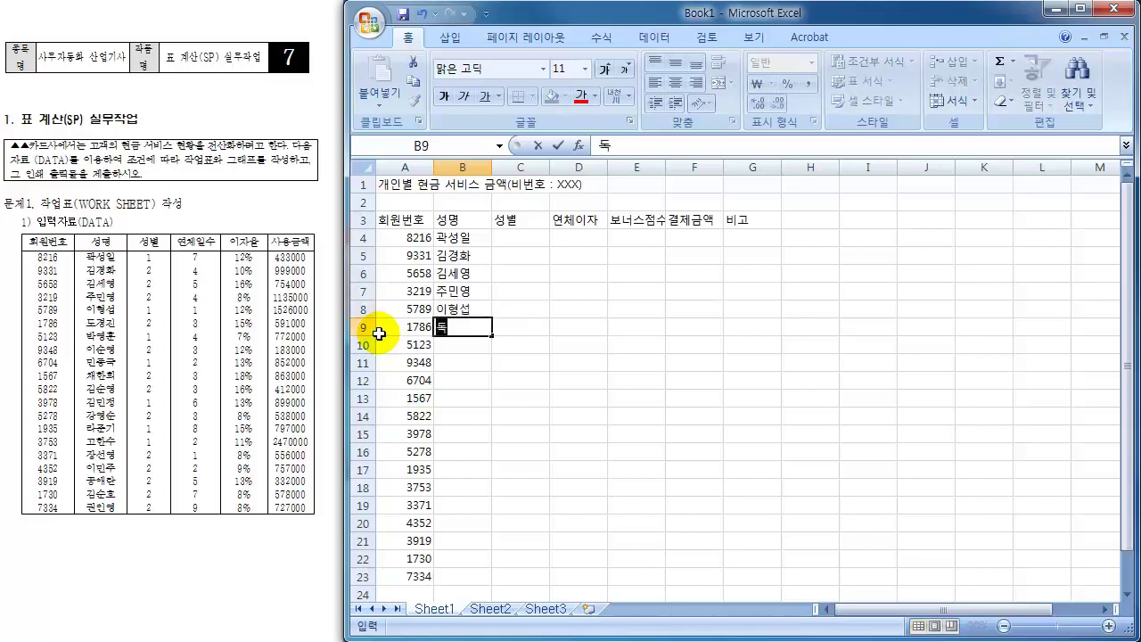
pyautogui.write('ㄴ')
pyautogui.press('Return')
# - Enter the seventh to ninth members' names from the input data table in cells B10 to B12
pyautogui.write('박영훈')
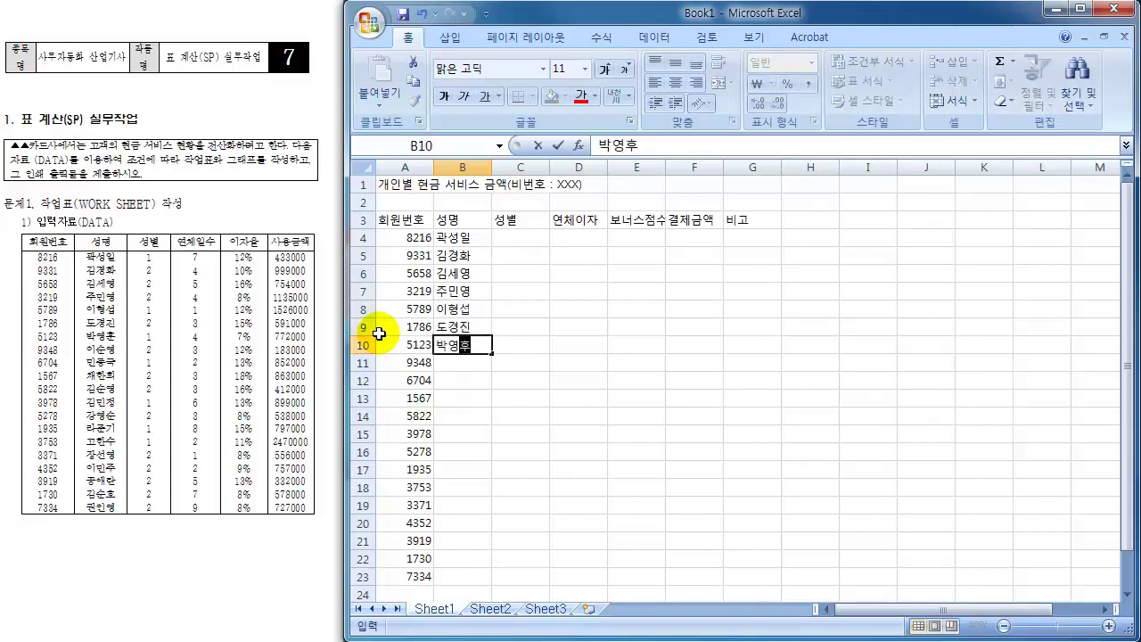
pyautogui.press('Return')
pyautogui.write('이순영')
pyautogui.press('Return')
pyautogui.write('민')
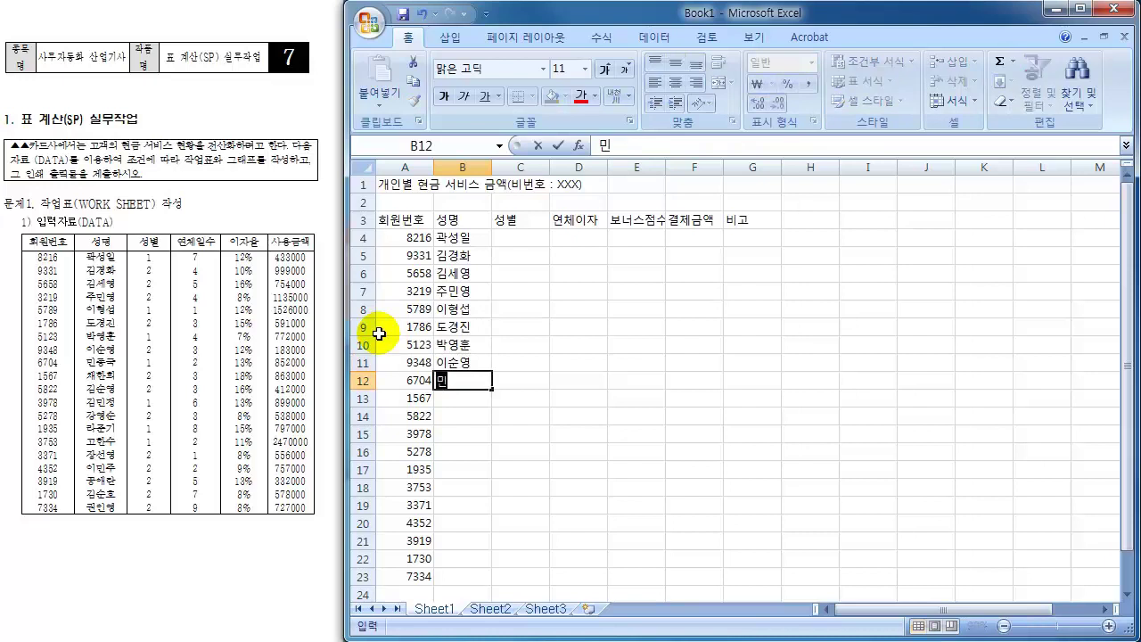
pyautogui.write('종국')
pyautogui.press('Return')
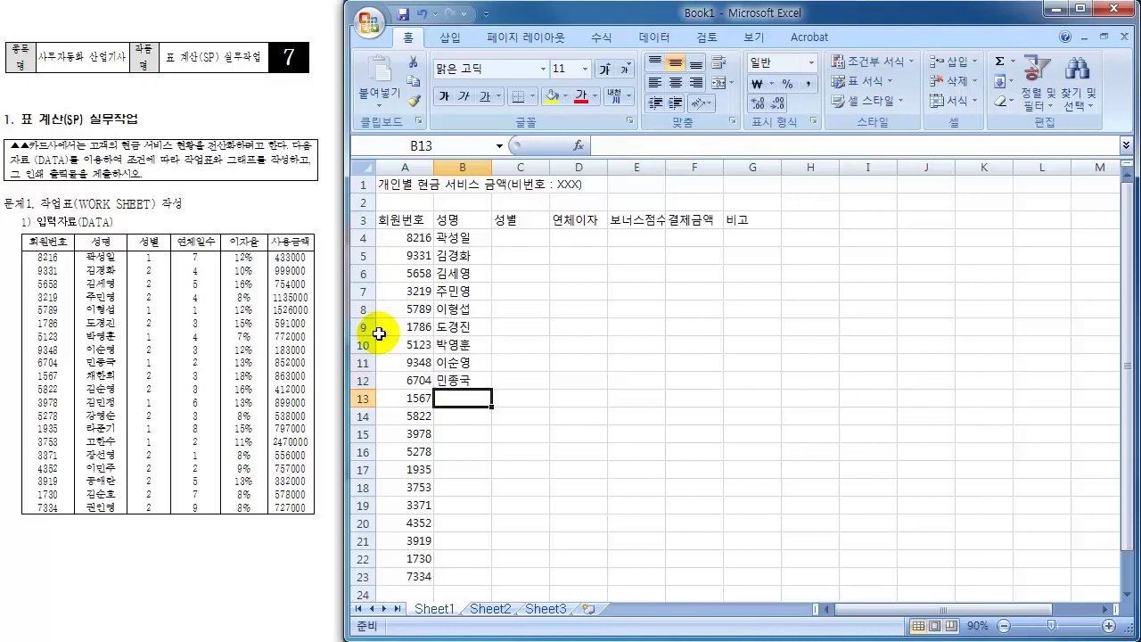
# - Enter the tenth to twelfth members' names from the input data table in cells B13 to B15
pyautogui.write('채한희')
pyautogui.press('Return')
pyautogui.write('김순여')
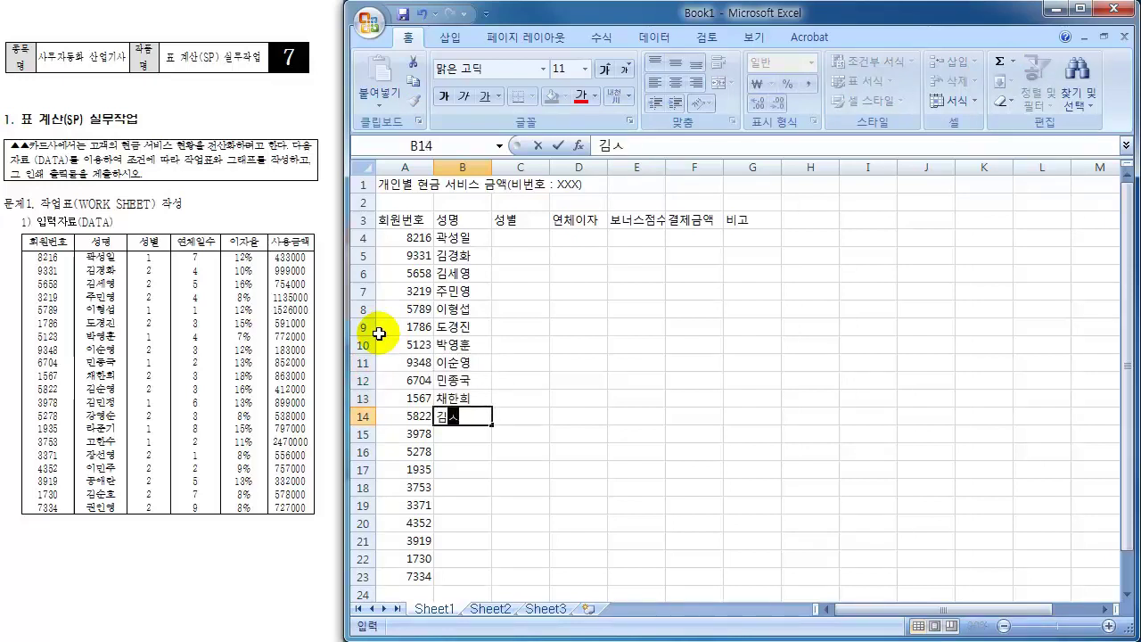
pyautogui.write('영')
pyautogui.press('Return')
pyautogui.write('김민정')
pyautogui.press('Return')
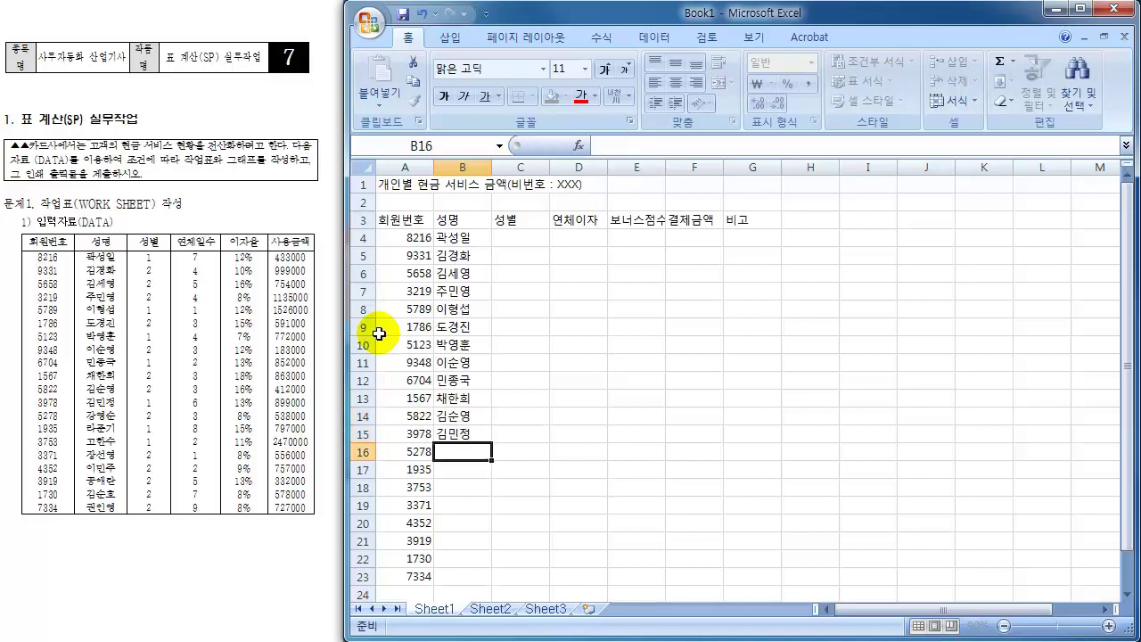
# - Enter the thirteenth to fifteenth members' names from the input data table in cells B16 to B18
pyautogui.write('강영순')
pyautogui.press('Return')
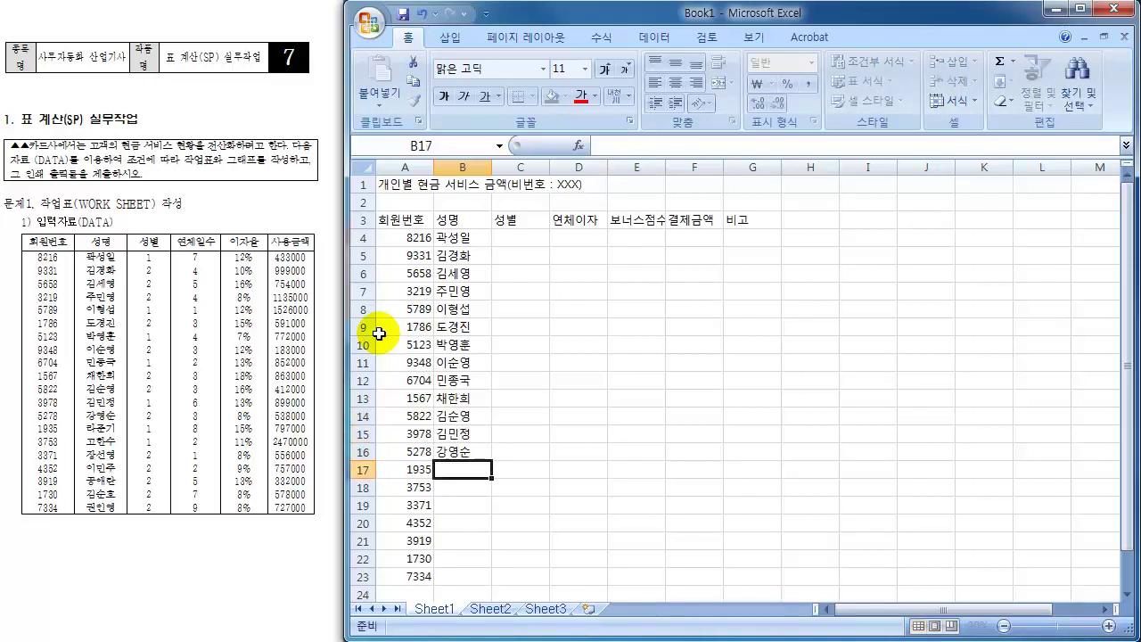
pyautogui.write('라준기')
pyautogui.press('Return')
pyautogui.write('고')
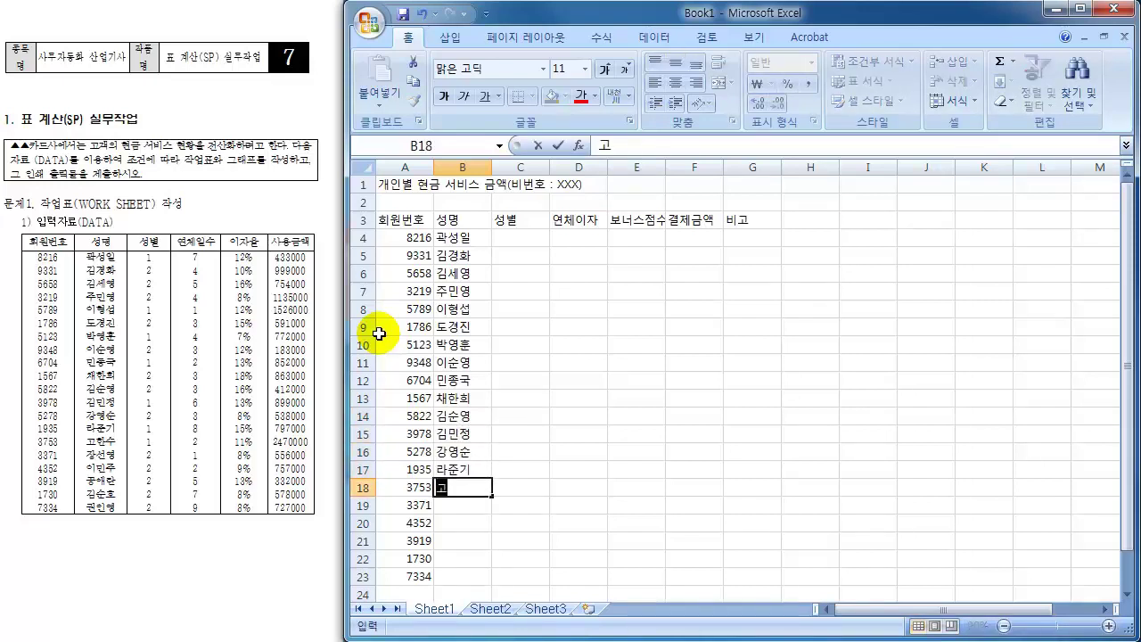
pyautogui.write('한ㅅㅜ')
pyautogui.press('Return')
# - Enter the sixteenth to eighteenth members' names from the input data table in cells B19 to B21
pyautogui.write('장선ㅇ')
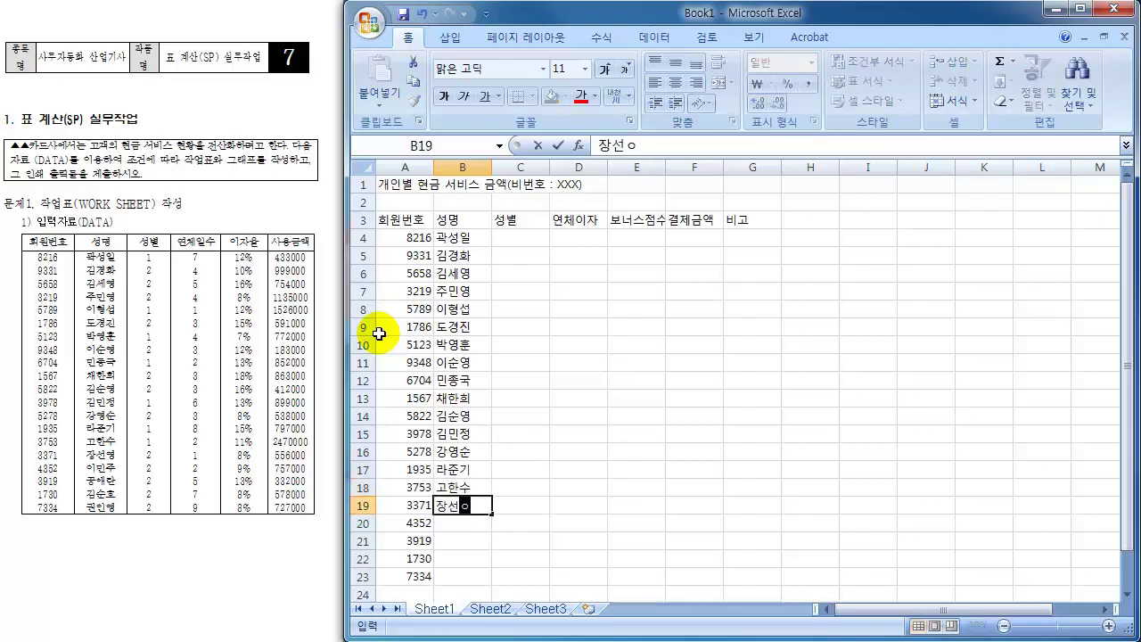
pyautogui.write('ㅕㅇ')
pyautogui.press('Return')
pyautogui.write('이민주')
pyautogui.press('Return')
pyautogui.write('공애')
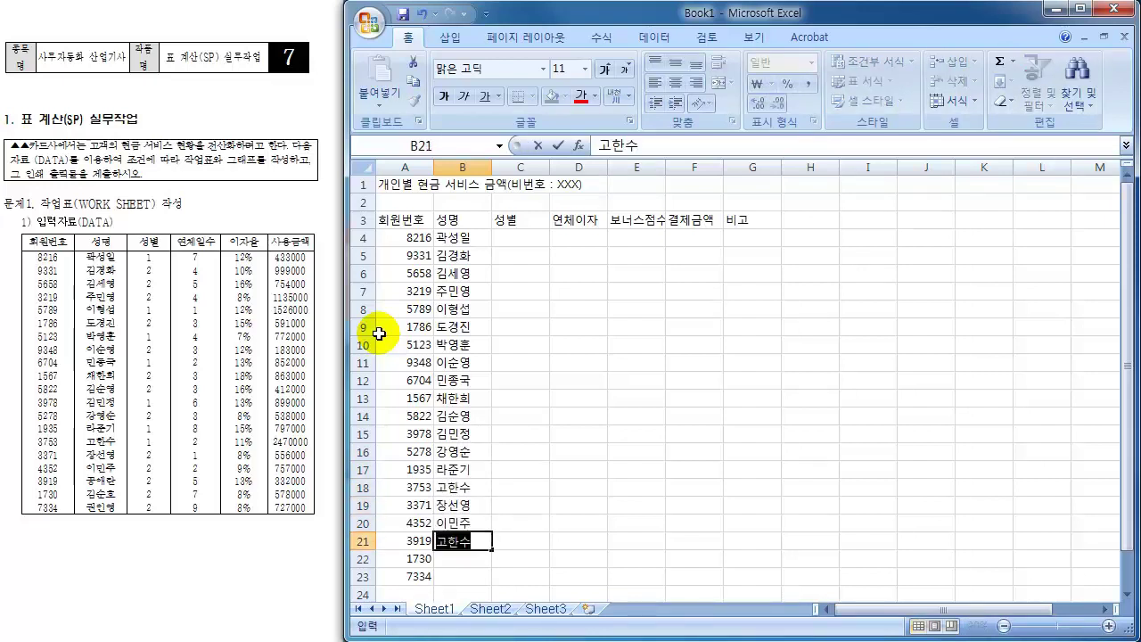
pyautogui.write('란')
pyautogui.press('Return')
# - Enter the nineteenth and twentieth members' names from the input data table in cells B22 and B23
pyautogui.write('김순호')
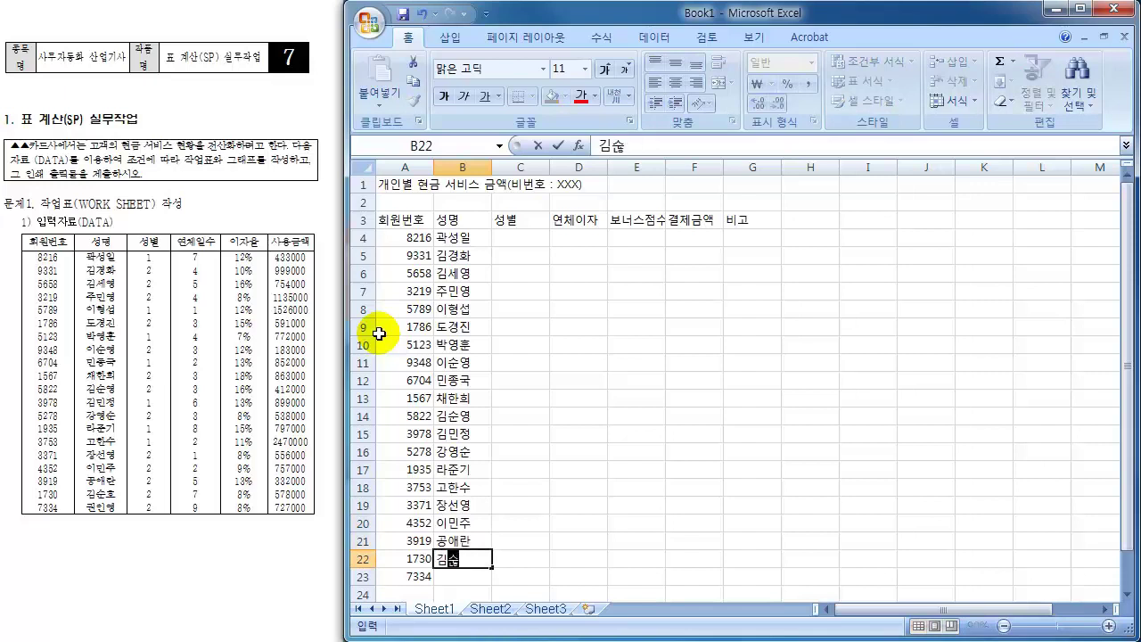
pyautogui.press('Return')
pyautogui.write('ㄱㅝㄴ인영')
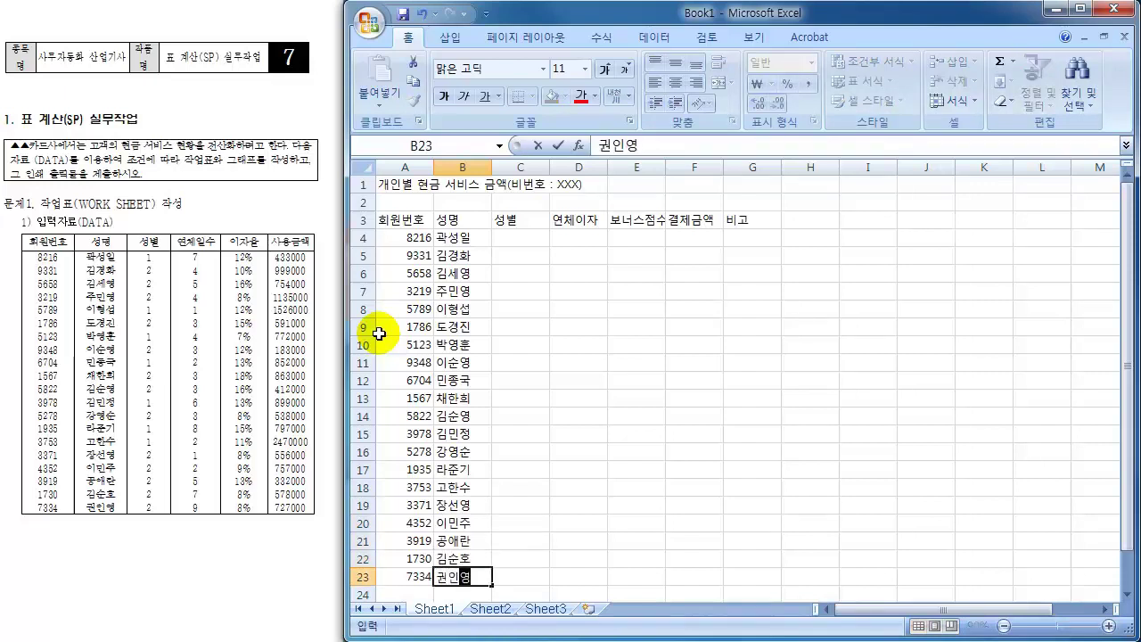
pyautogui.press('Return')
# - Examine the exam sheet's worksheet format and its rule ① for filling the 성별 column
pyautogui.click(522, 221)
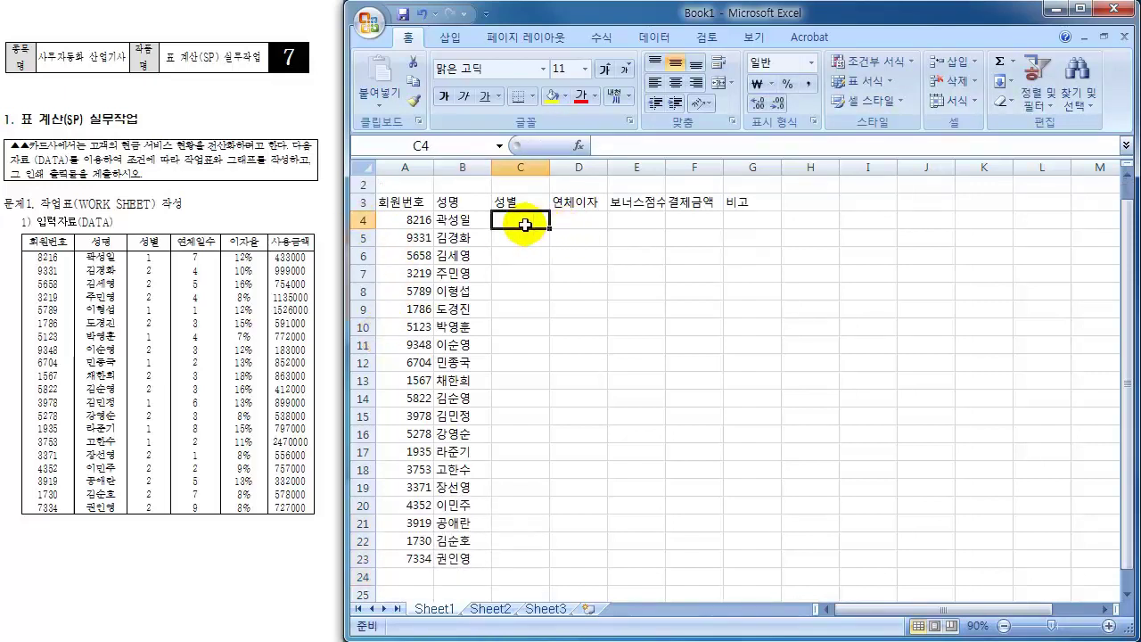
pyautogui.scroll(1, 539, 230)
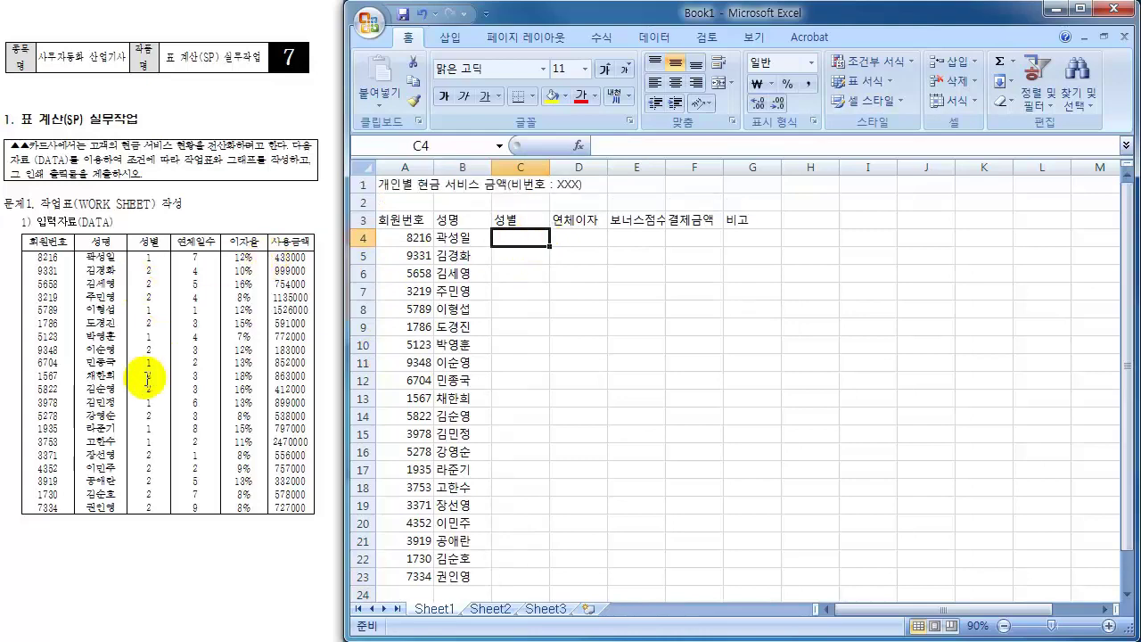
pyautogui.click(156, 324)
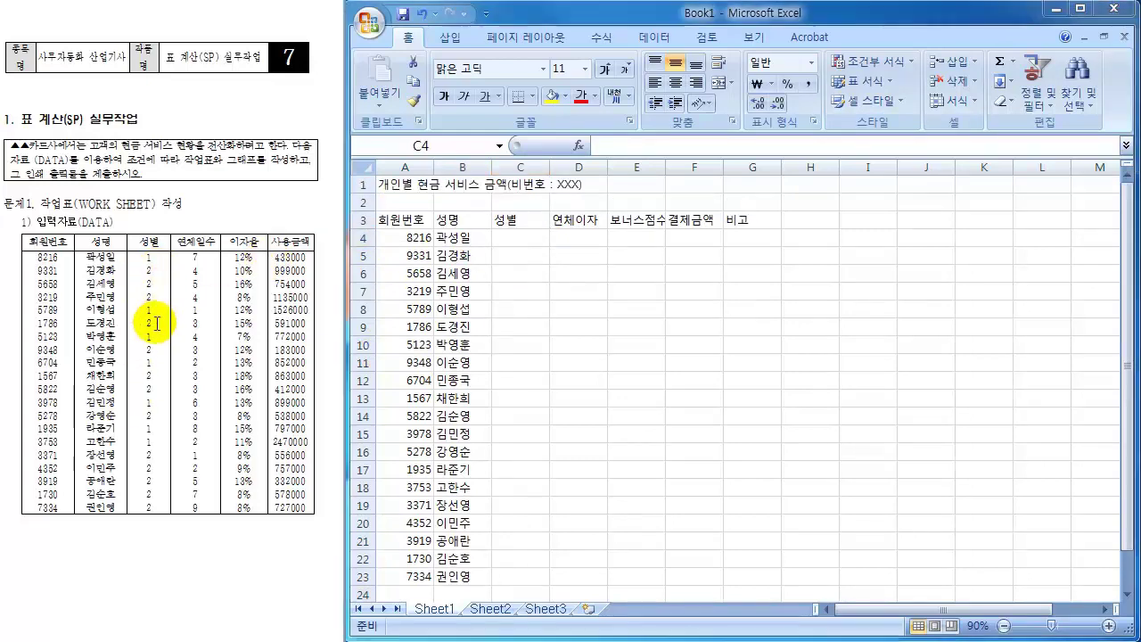
pyautogui.scroll(-10, 153, 350)
pyautogui.scroll(-3, 156, 359)
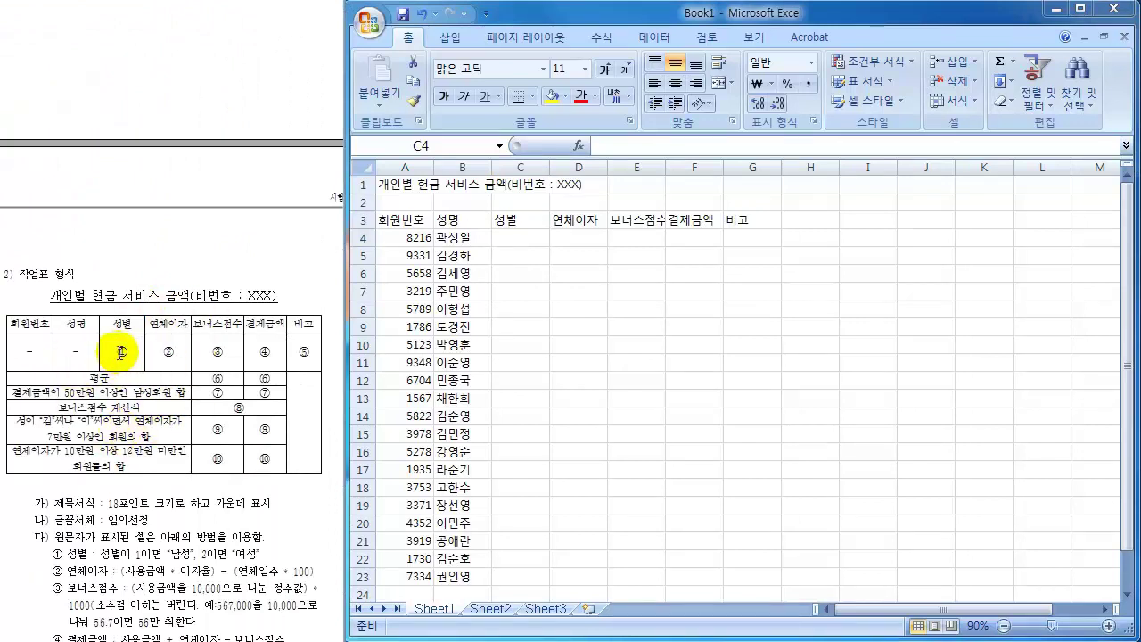
pyautogui.doubleClick(123, 353)
pyautogui.click(123, 555)
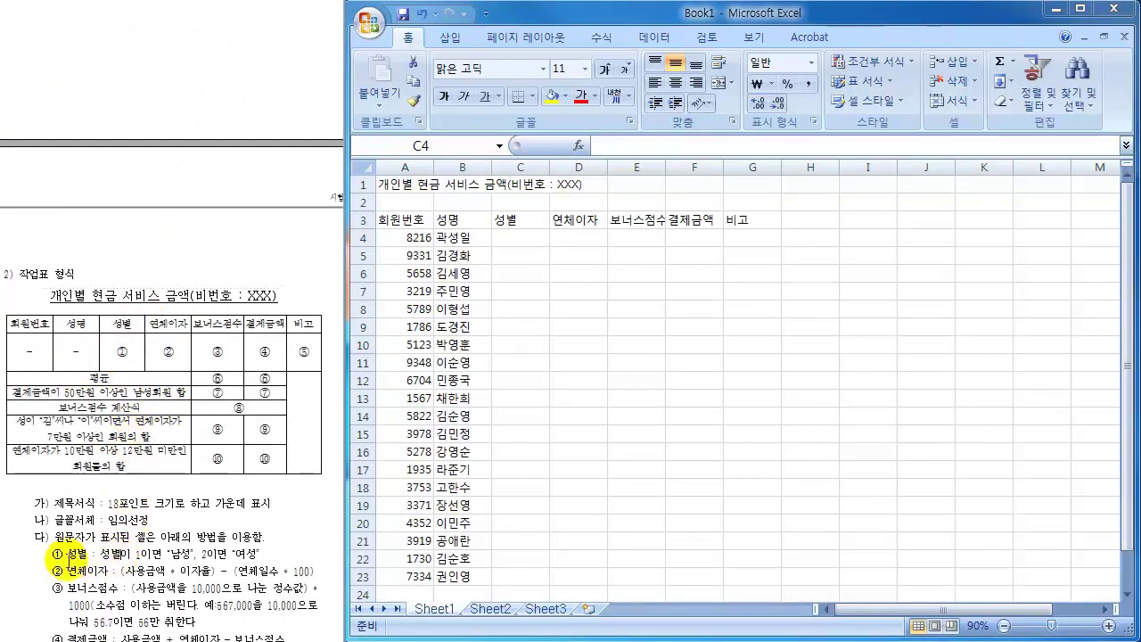
pyautogui.moveTo(42, 552); pyautogui.dragTo(273, 560)
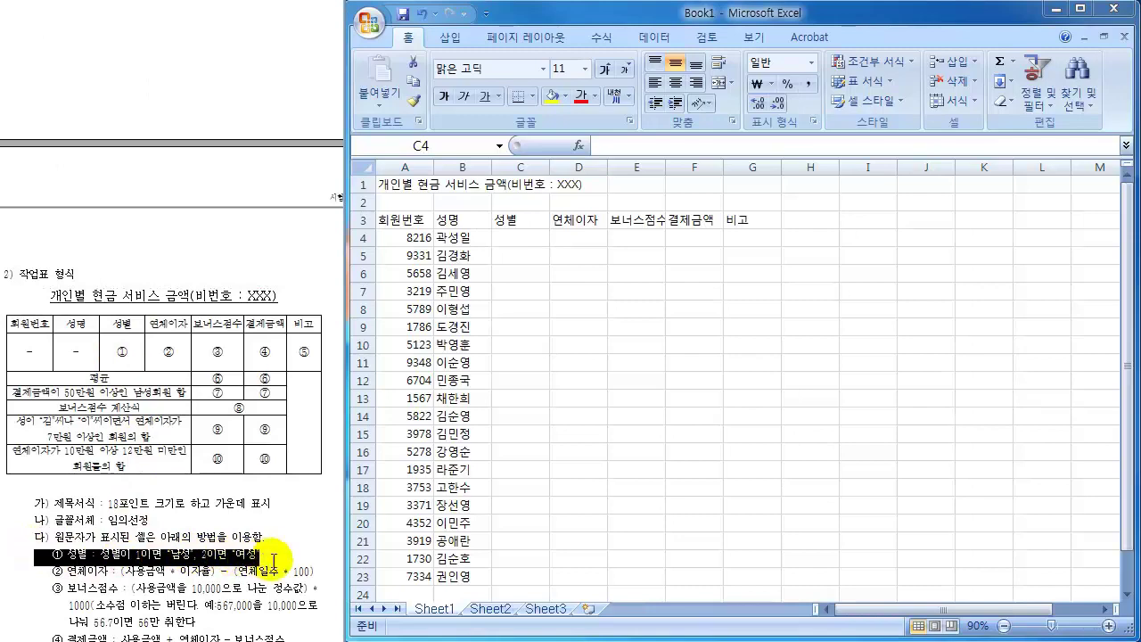
pyautogui.click(121, 571)
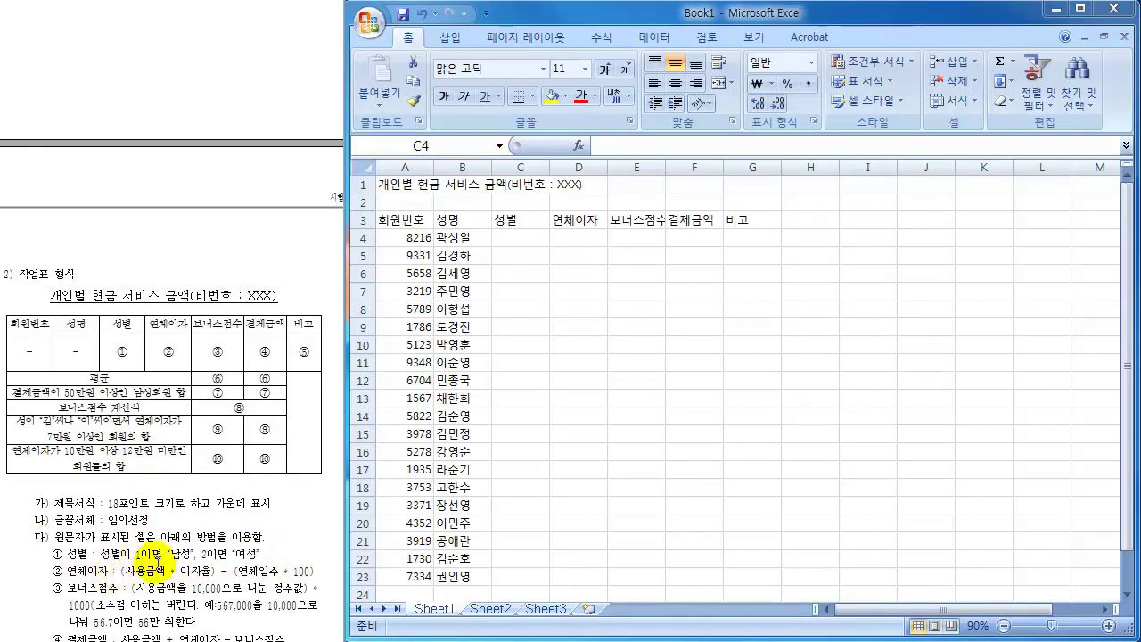
pyautogui.scroll(15, 250, 561)
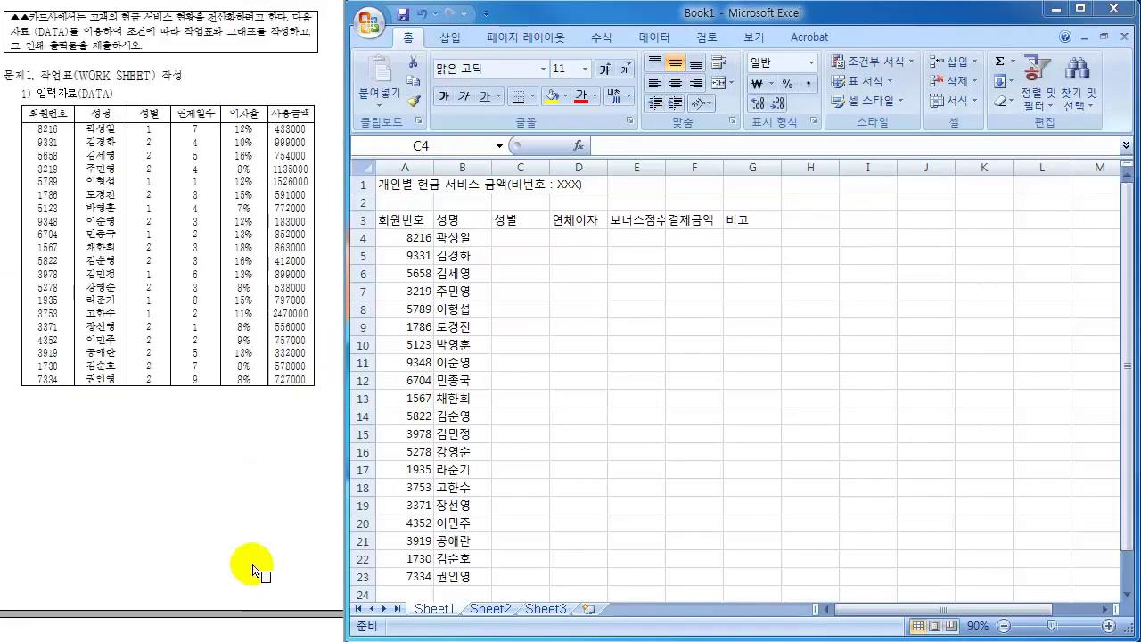
# - Add a helper column headed 성별 in I3 and enter the first member's gender code 1 in I4
pyautogui.click(505, 232)
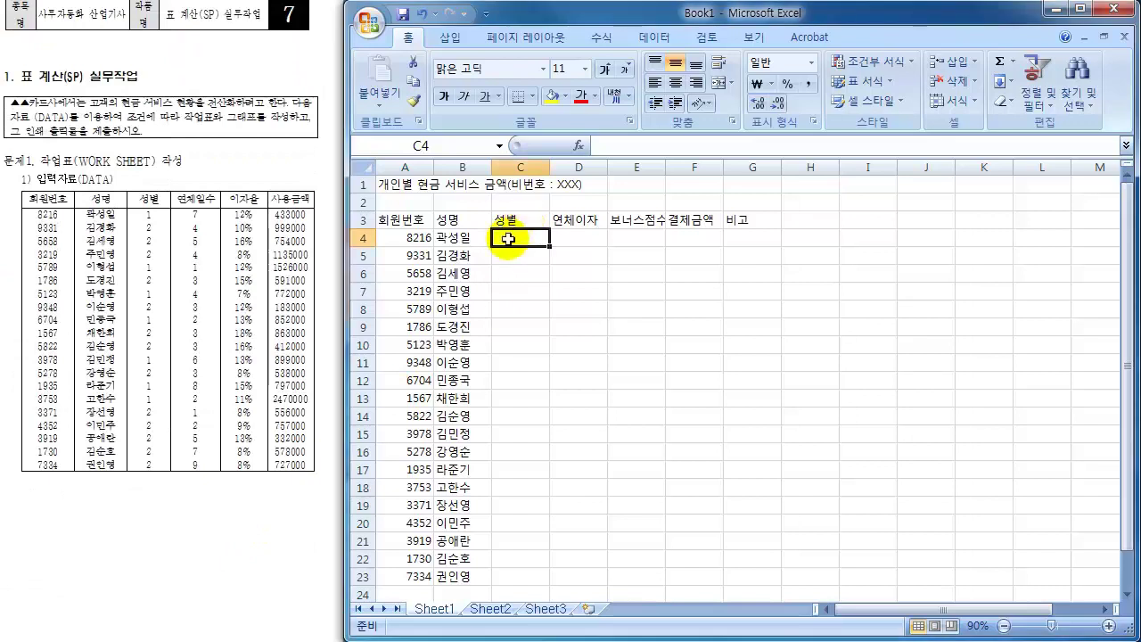
pyautogui.click(878, 222)
pyautogui.write('서')
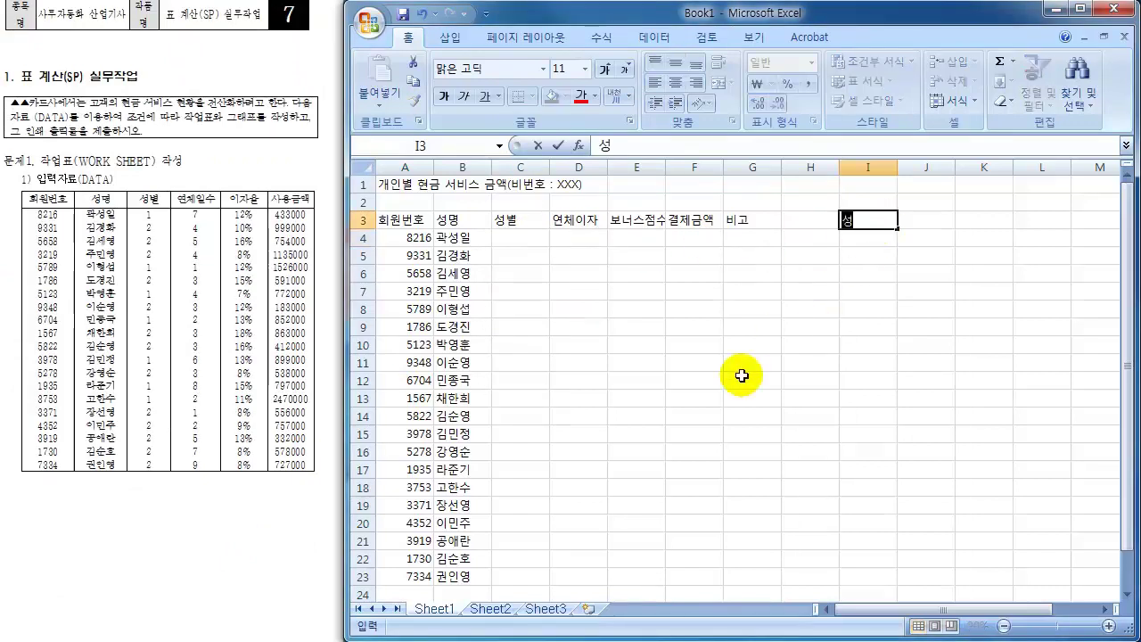
pyautogui.write('ㅇ별')
pyautogui.press('Return')
pyautogui.write('1')
pyautogui.press('Return')
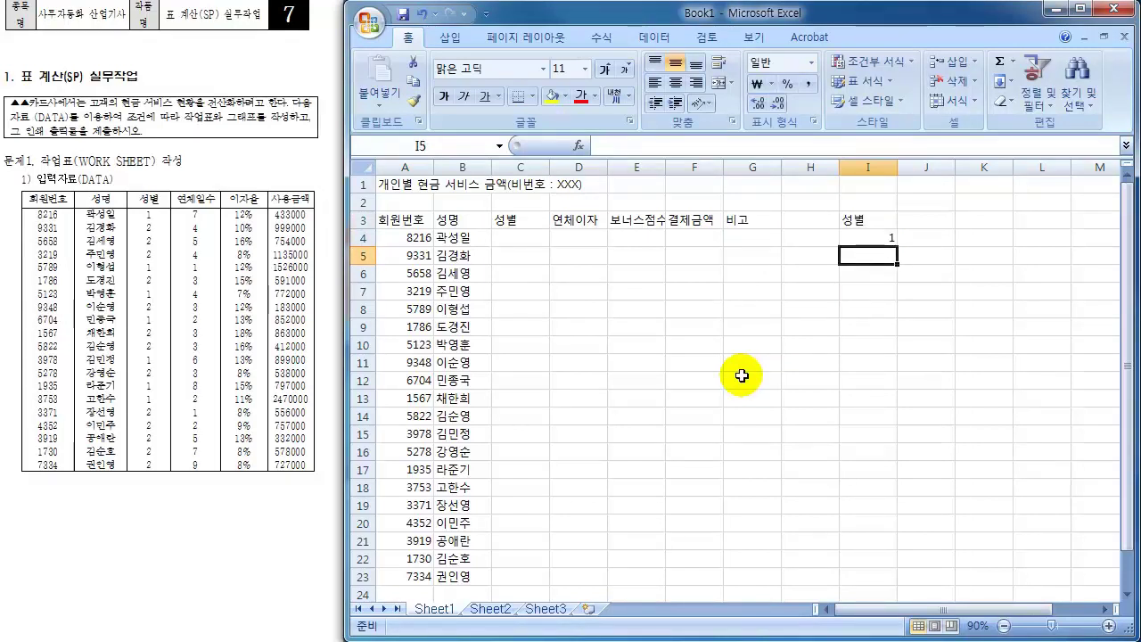
pyautogui.press('Up')
pyautogui.press('Left')
pyautogui.press('Left')
pyautogui.press('Left')
pyautogui.press('Left')
pyautogui.press('Left')
pyautogui.press('Left')
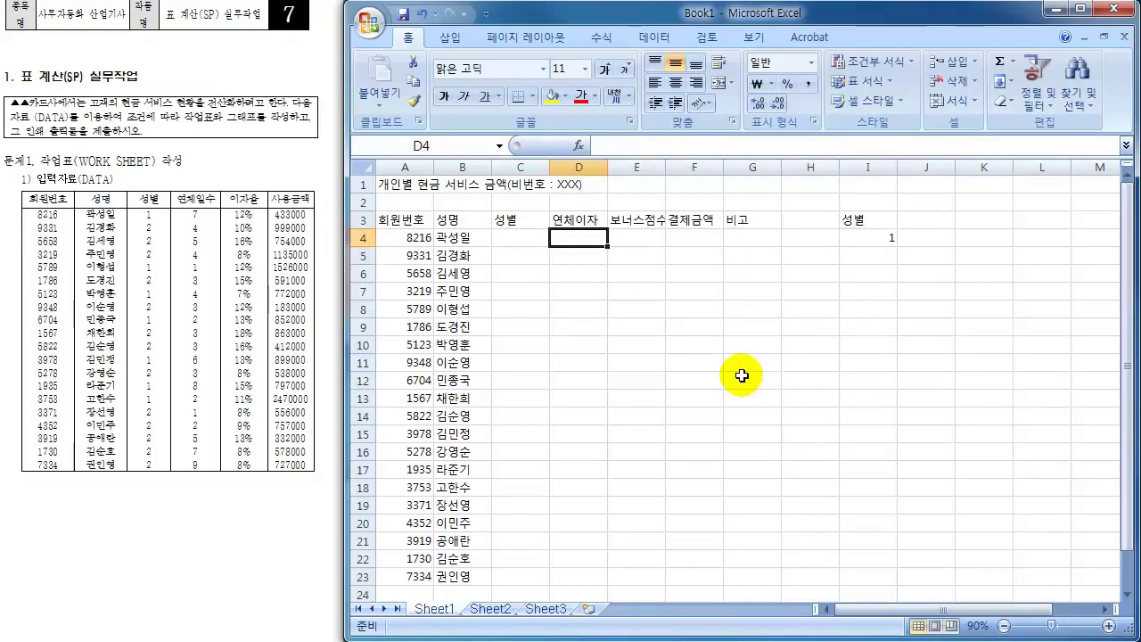
# - Delete the helper 성별 heading in I3 and the gender code in I4
pyautogui.press('Right')
pyautogui.press('Right')
pyautogui.press('Right')
pyautogui.press('Right')
pyautogui.press('Right')
pyautogui.press('Right')
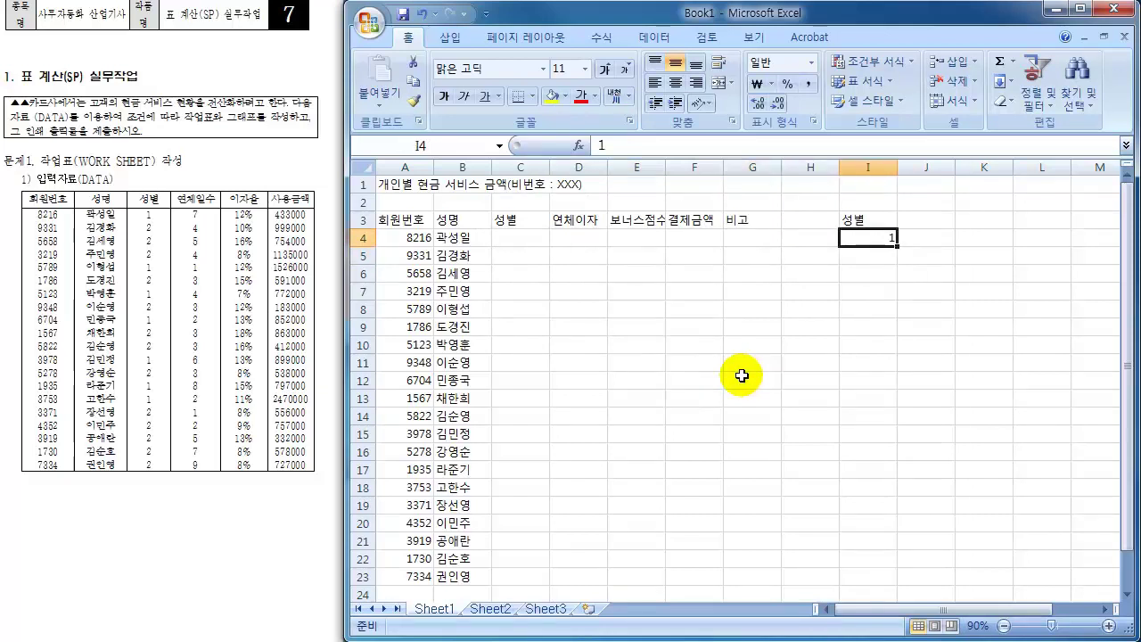
pyautogui.press('Up')
pyautogui.press('Delete')
# - Enter the first two members' genders as 남 in C4 and 여 in C5
pyautogui.press('Left')
pyautogui.press('Left')
pyautogui.press('Left')
pyautogui.press('Left')
pyautogui.press('Left')
pyautogui.press('Left')
pyautogui.press('Left')
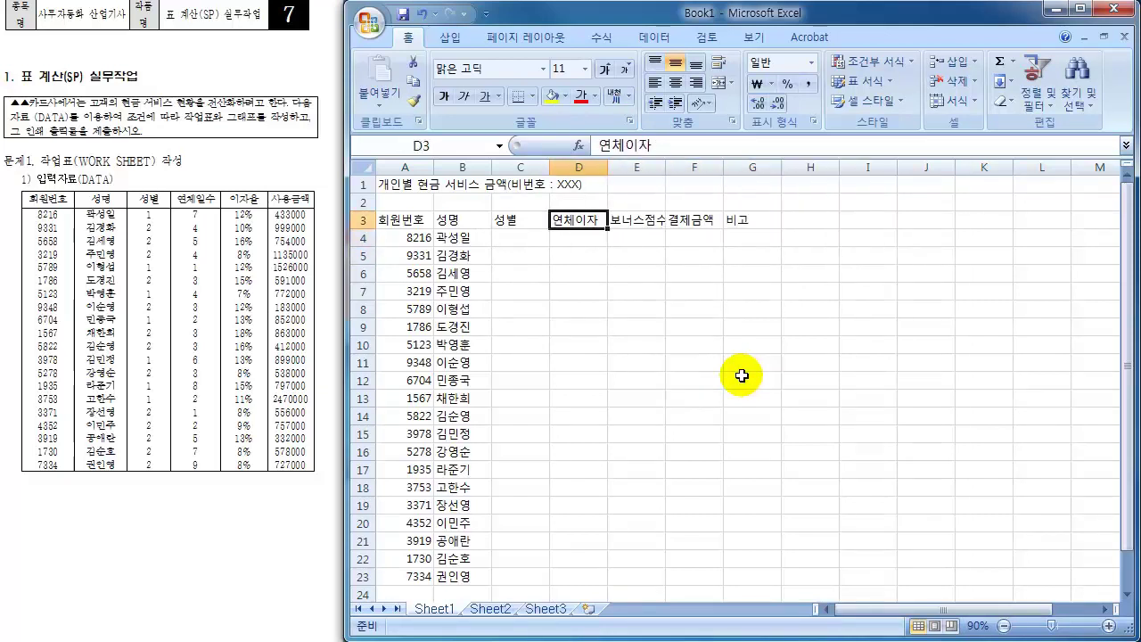
pyautogui.press('Down')
pyautogui.press('Right')
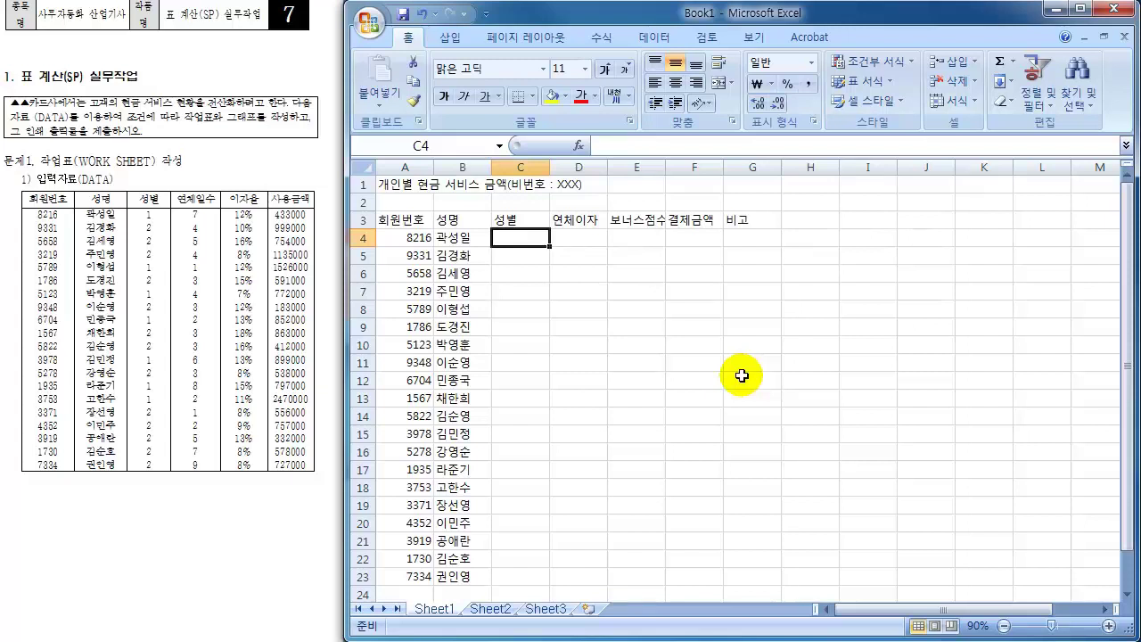
pyautogui.write('남')
pyautogui.press('Return')
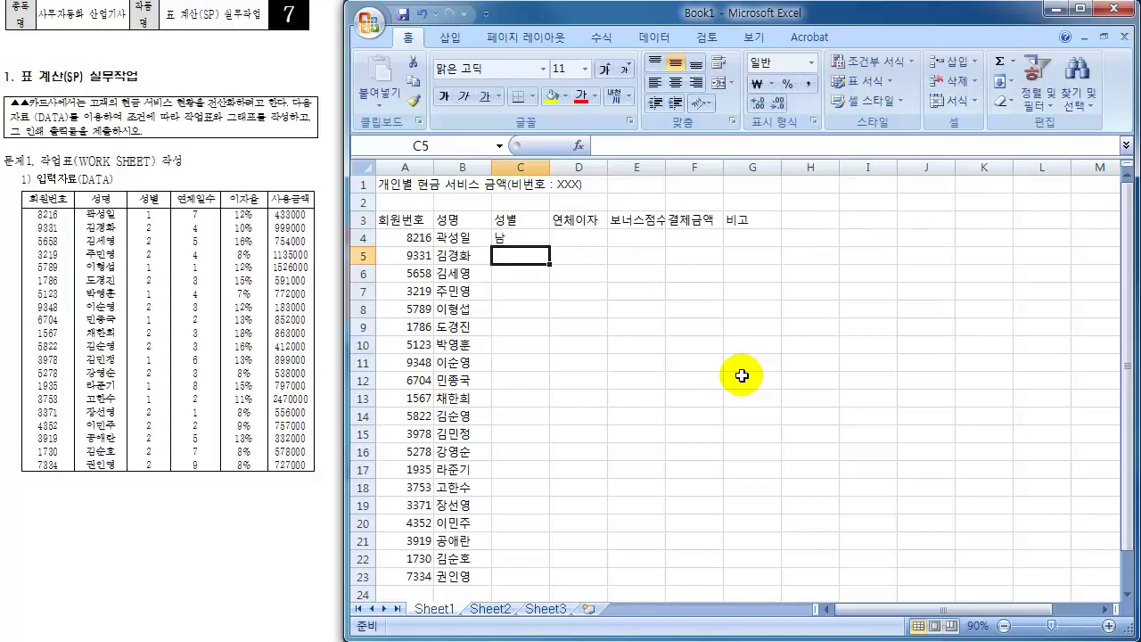
pyautogui.write('여')
pyautogui.press('Return')
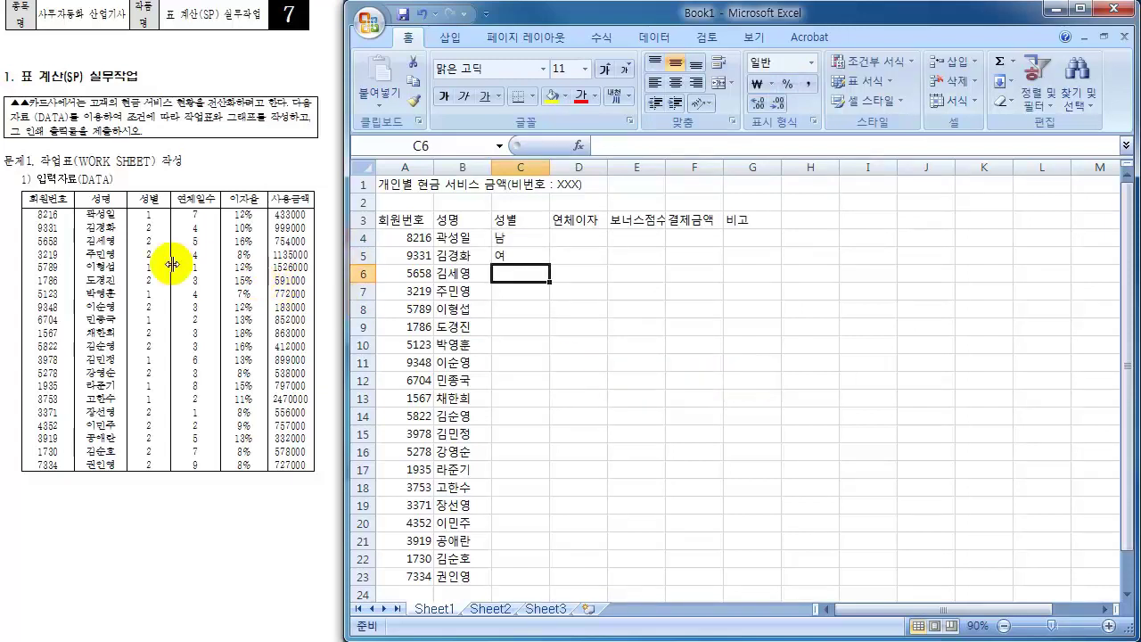
# - Check the exam sheet's rule ① and replace the genders with 남성 in C4 and 여성 in C5
pyautogui.click(147, 285)
pyautogui.scroll(-10, 148, 282)
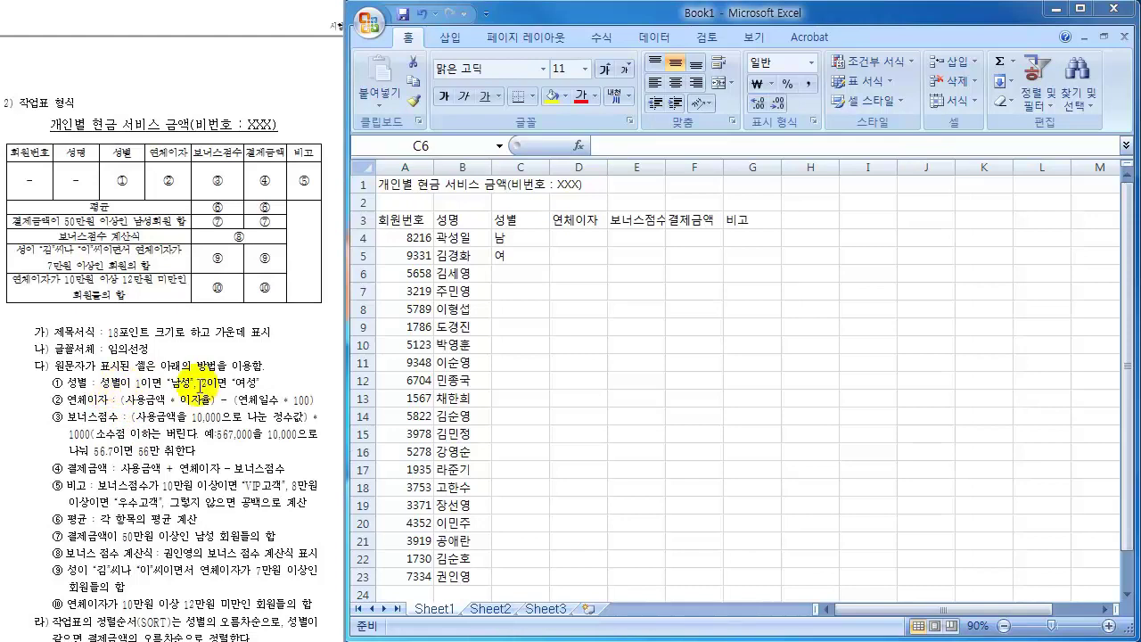
pyautogui.scroll(4, 172, 409)
pyautogui.scroll(6, 173, 409)
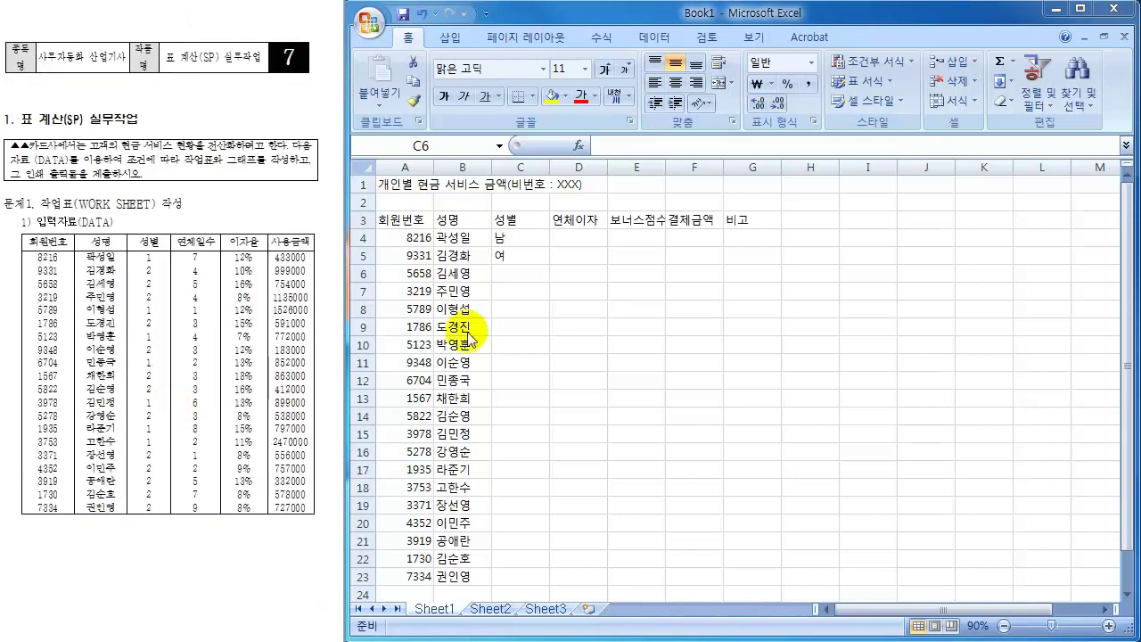
pyautogui.click(530, 235)
pyautogui.click(513, 239)
pyautogui.write('남서')
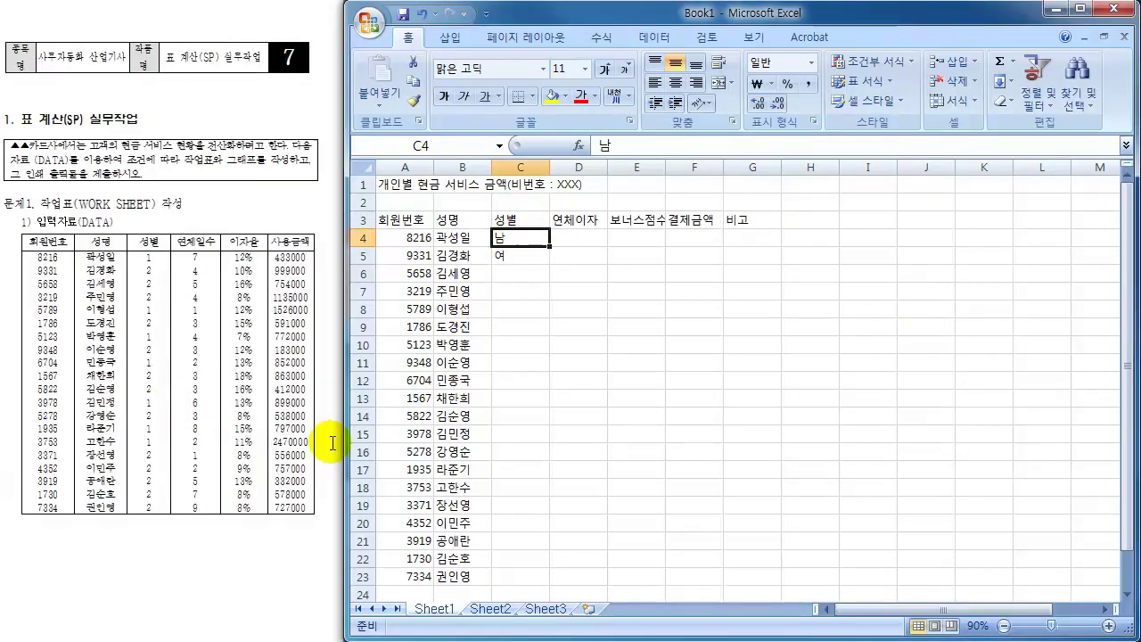
pyautogui.write('ㅇ')
pyautogui.press('Return')
pyautogui.write('여성')
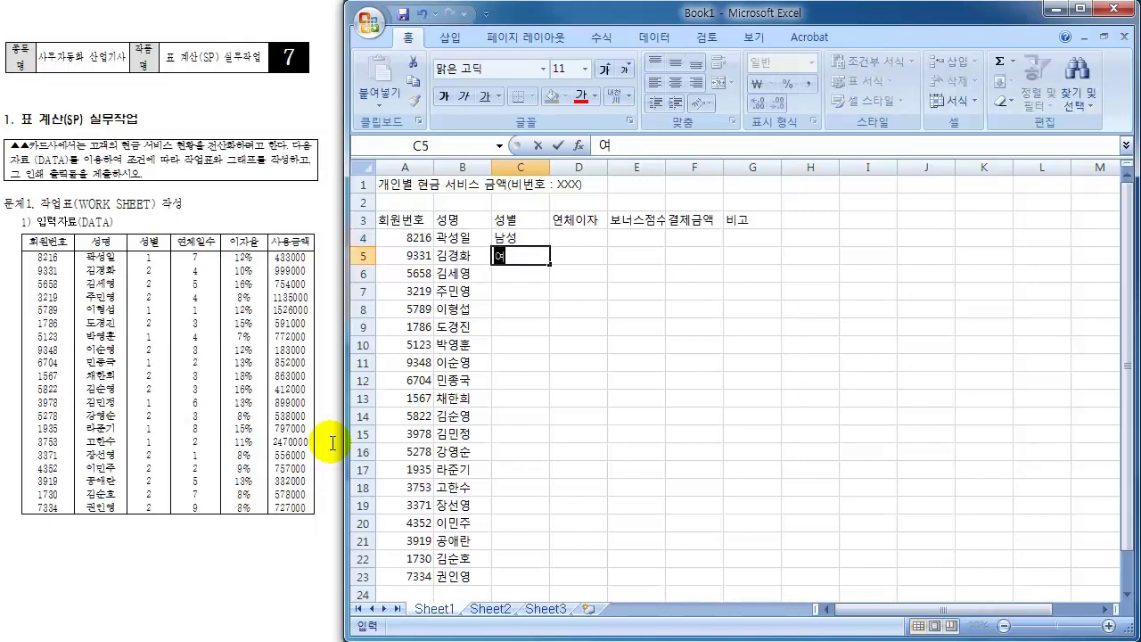
pyautogui.press('Return')
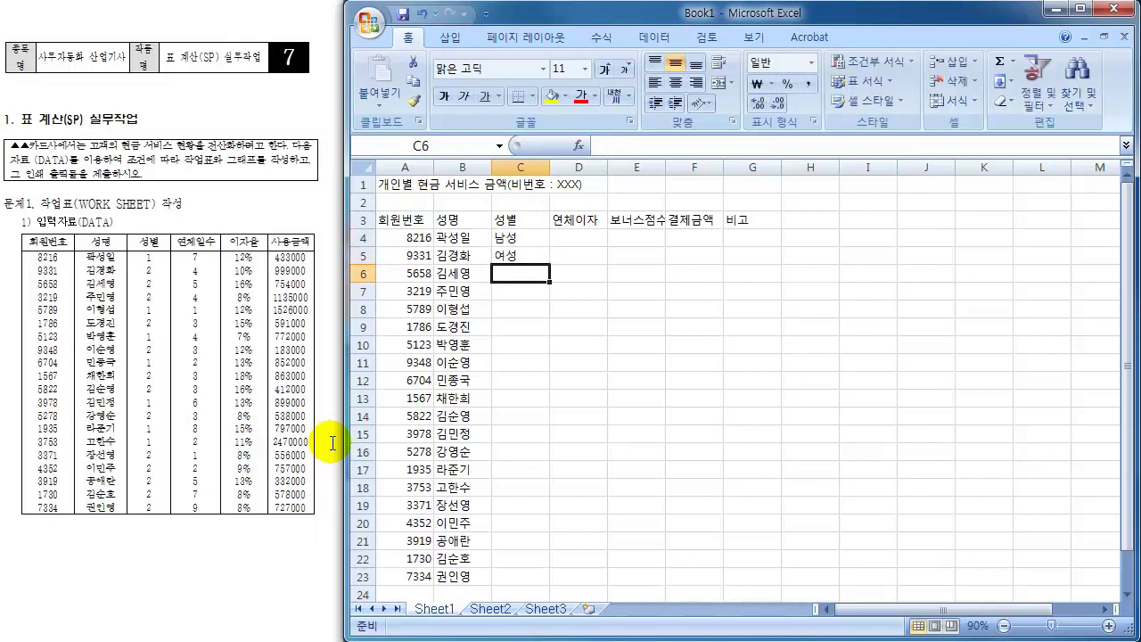
# - Enter the third to fifth members' genders in C6 to C8 as 여성, 여성 and 남성
pyautogui.write('여성')
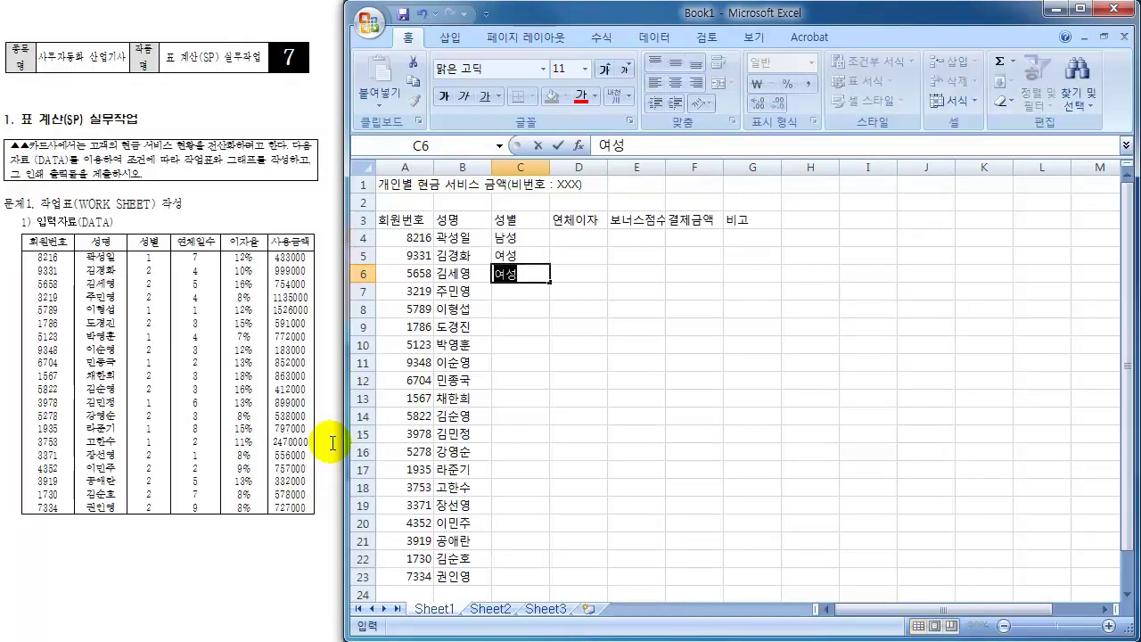
pyautogui.press('Return')
pyautogui.write('여성')
pyautogui.press('Return')
pyautogui.write('남성')
pyautogui.press('Return')
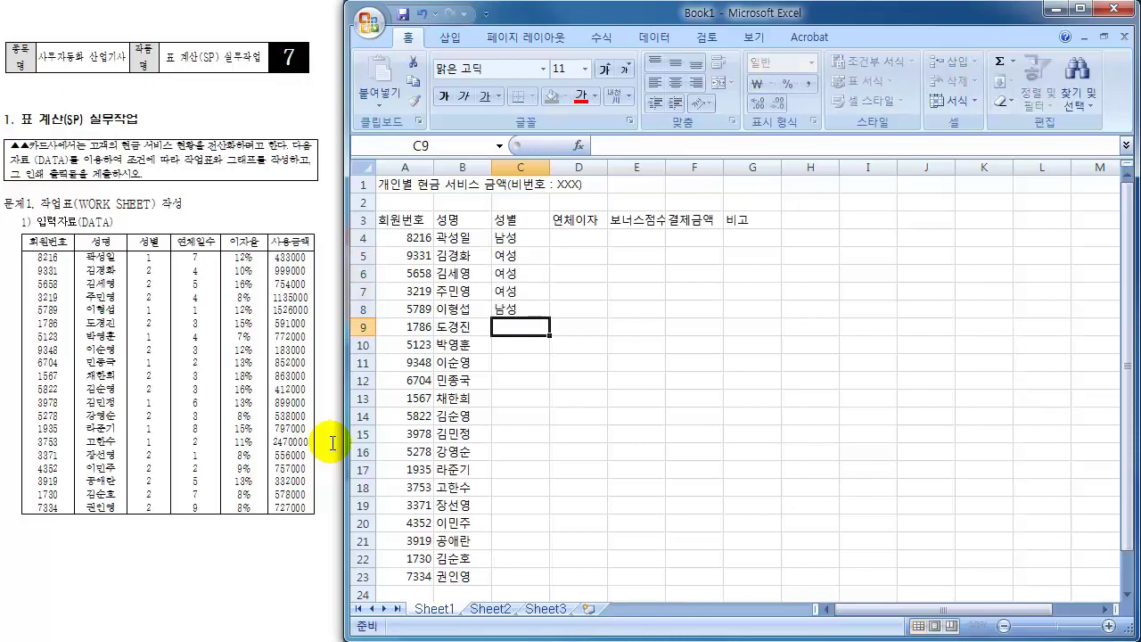
# - Enter the sixth to ninth members' genders in C9 to C12 as 여성, 남성, 여성 and 남성
pyautogui.write('여성')
pyautogui.press('Return')
pyautogui.write('남성')
pyautogui.press('Return')
pyautogui.write('여성')
pyautogui.press('Return')
pyautogui.write('남성')
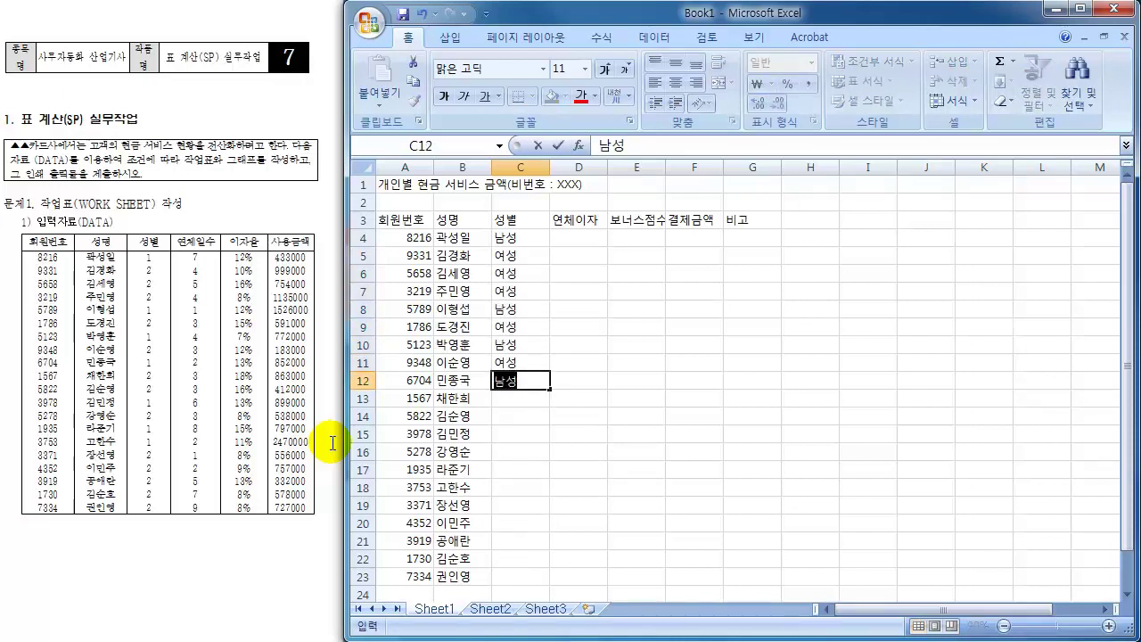
pyautogui.press('Return')
# - Enter the tenth to twelfth members' genders in C13 to C15 as 여성, 여성 and 남성
pyautogui.write('여성')
pyautogui.press('Return')
pyautogui.write('여성')
pyautogui.press('Return')
pyautogui.write('남성')
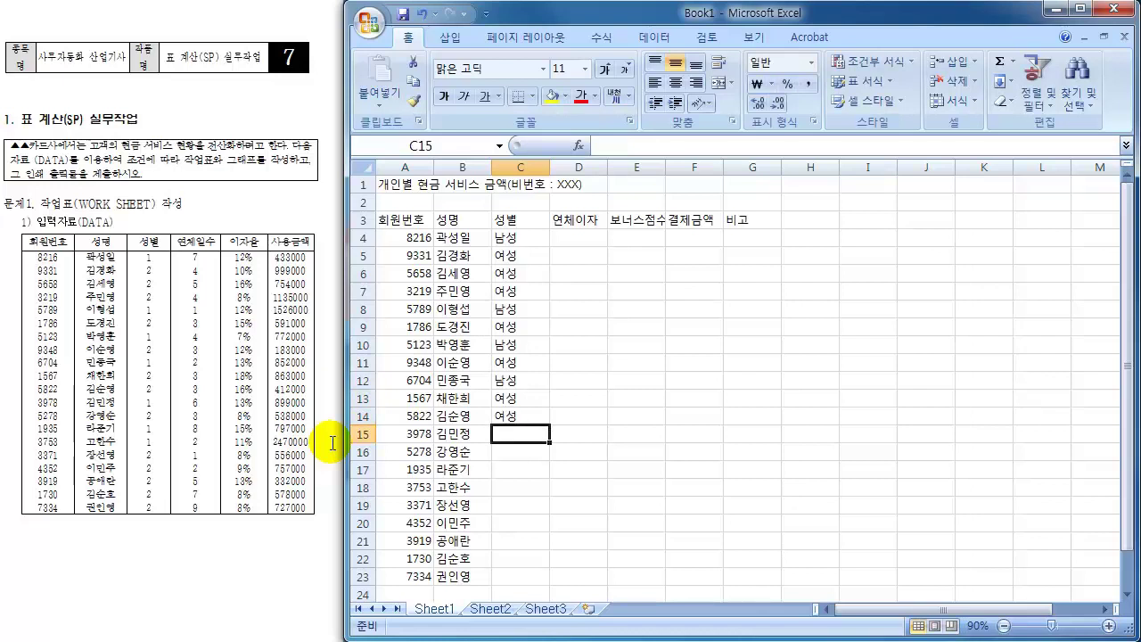
pyautogui.press('Return')
# - Enter the thirteenth to fifteenth members' genders in C16 to C18 as 여성, 남성 and 남성
pyautogui.write('여성')
pyautogui.press('Return')
pyautogui.write('남성')
pyautogui.press('Return')
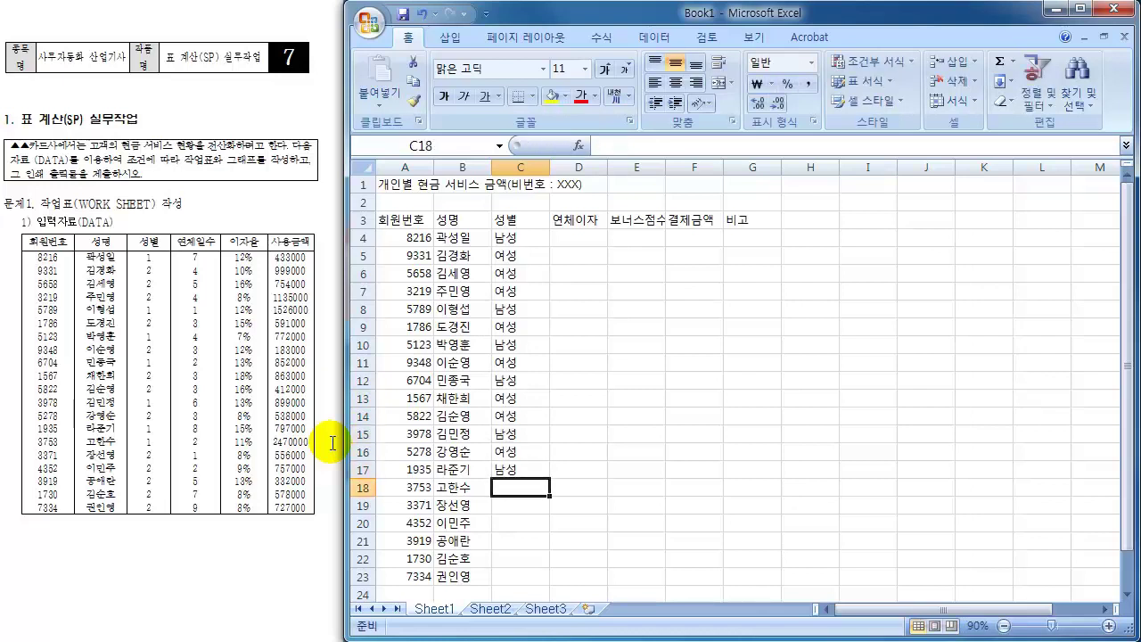
pyautogui.write('남성')
pyautogui.press('Return')
# - Enter 여성 as the gender of the last five members in cells C19 to C23
pyautogui.write('여성')
pyautogui.press('Return')
pyautogui.write('여성')
pyautogui.press('Return')
pyautogui.write('여성')
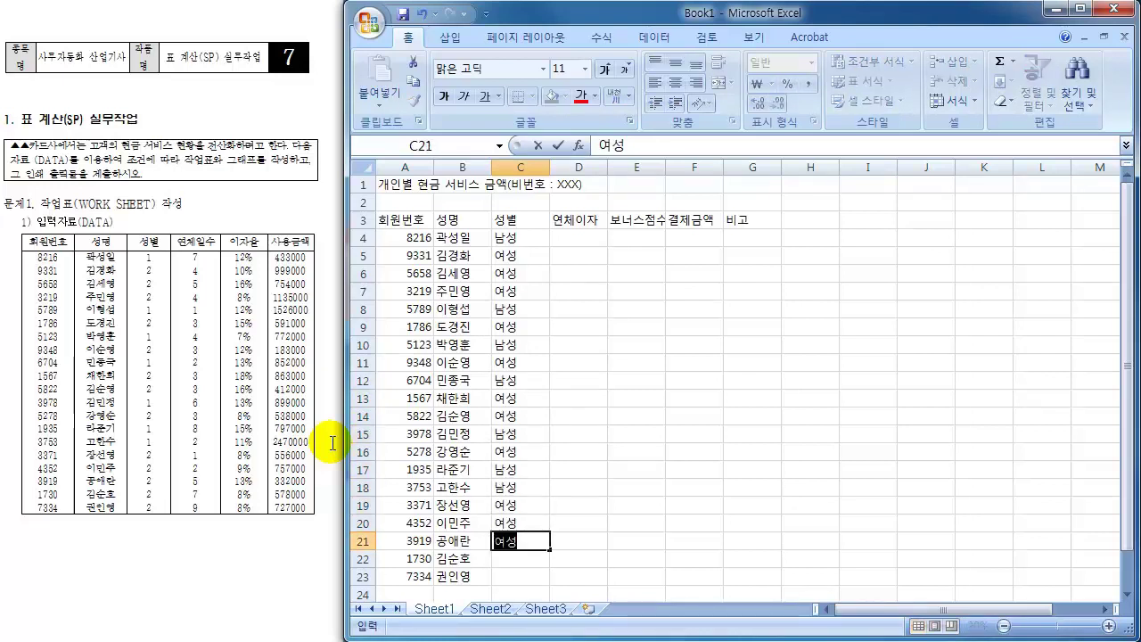
pyautogui.press('Return')
pyautogui.write('여성')
pyautogui.press('Return')
pyautogui.write('여성')
pyautogui.press('Return')
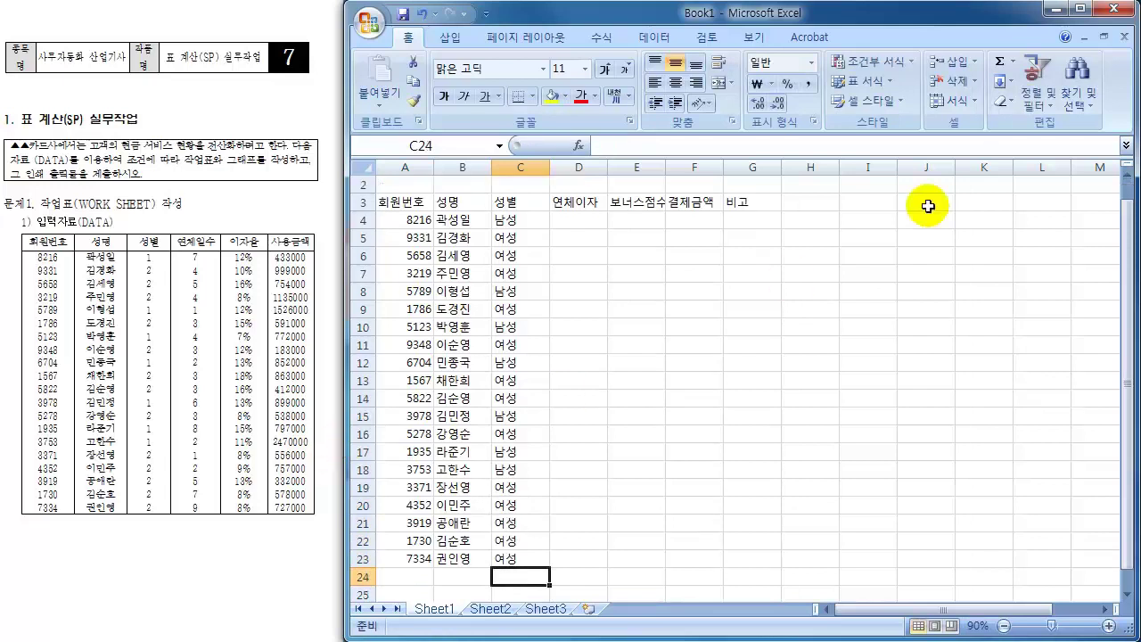
pyautogui.click(594, 292)
pyautogui.scroll(1, 594, 294)
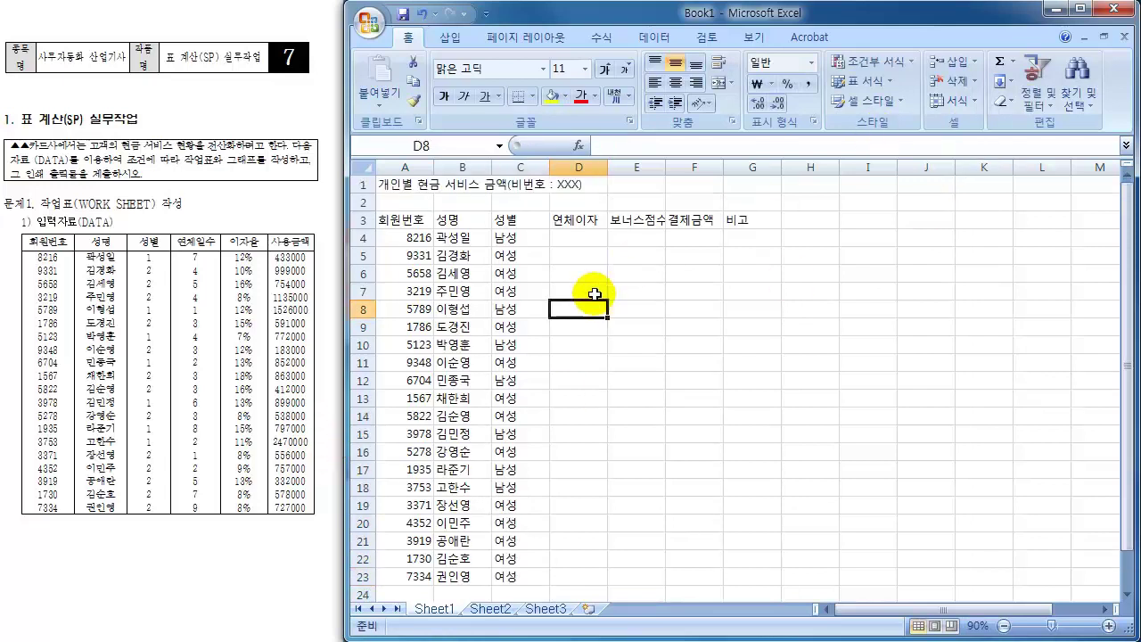
pyautogui.click(566, 239)
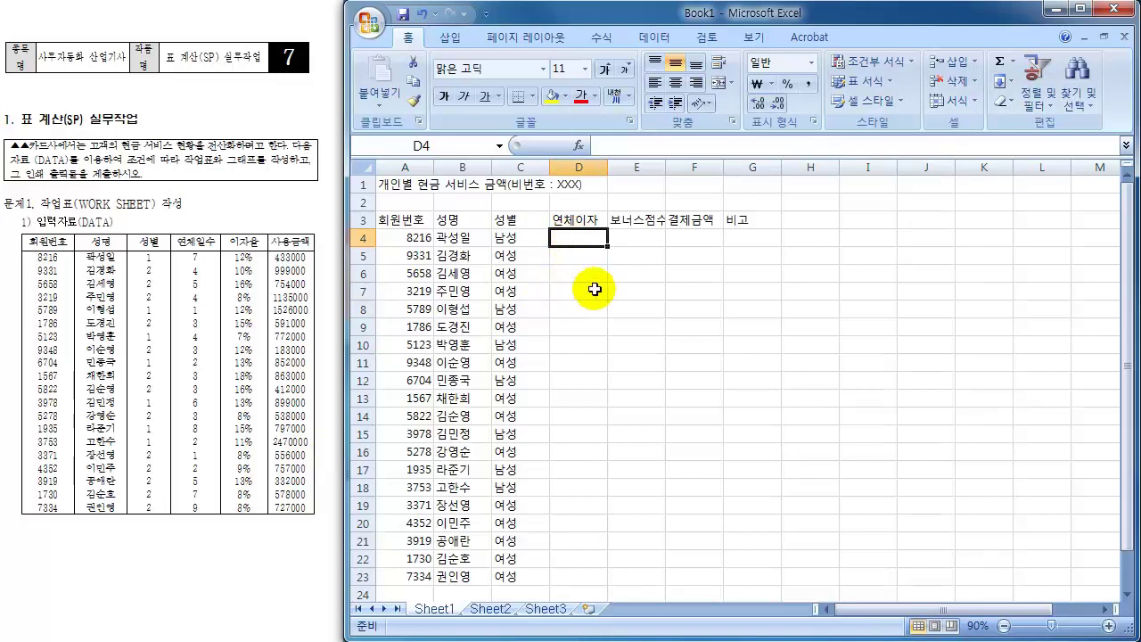
pyautogui.click(858, 219)
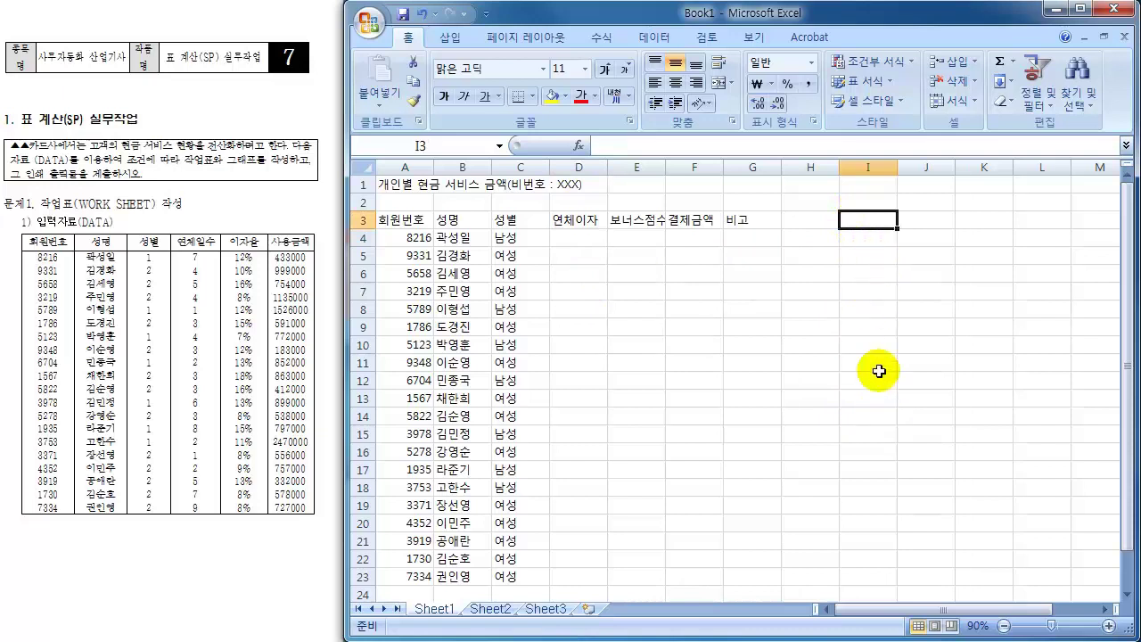
pyautogui.click(518, 239)
pyautogui.click(567, 238)
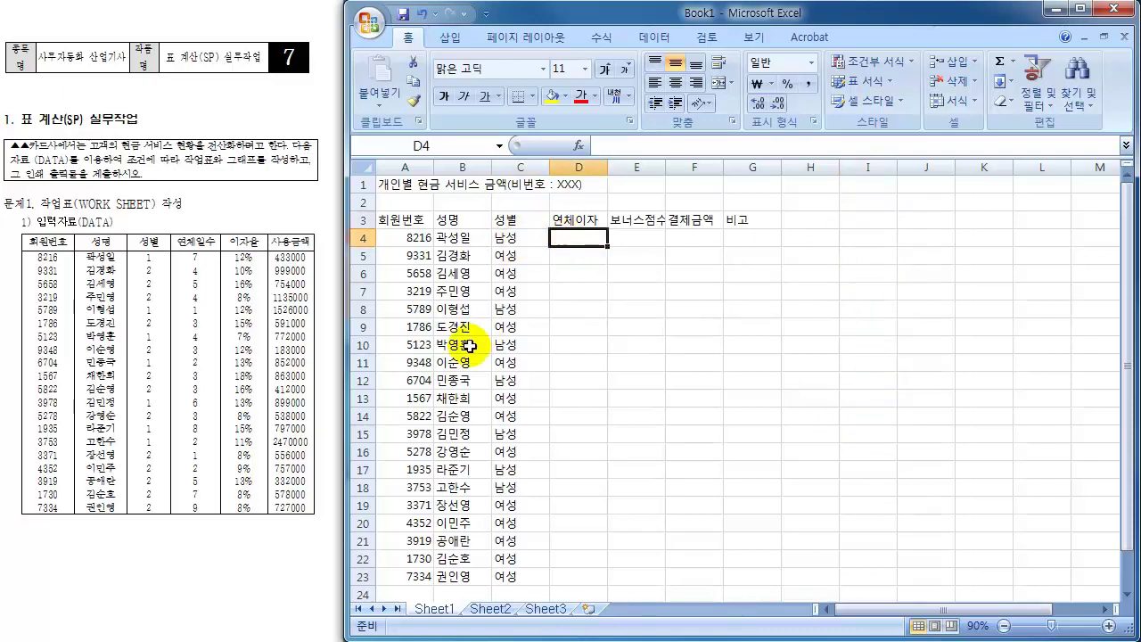
# - Add a helper column headed 연체일수 in I3 and enter the first two members' values, 7 and 4, in I4 and I5
pyautogui.click(869, 220)
pyautogui.write('연체일수')
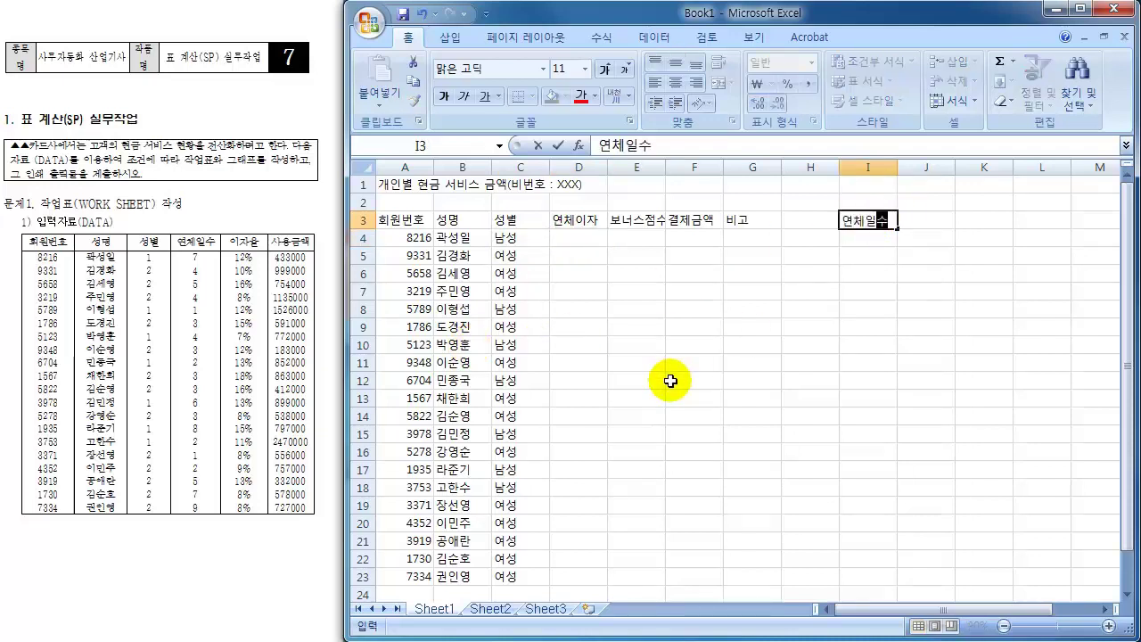
pyautogui.press('Return')
pyautogui.write('7')
pyautogui.press('Return')
pyautogui.write('4')
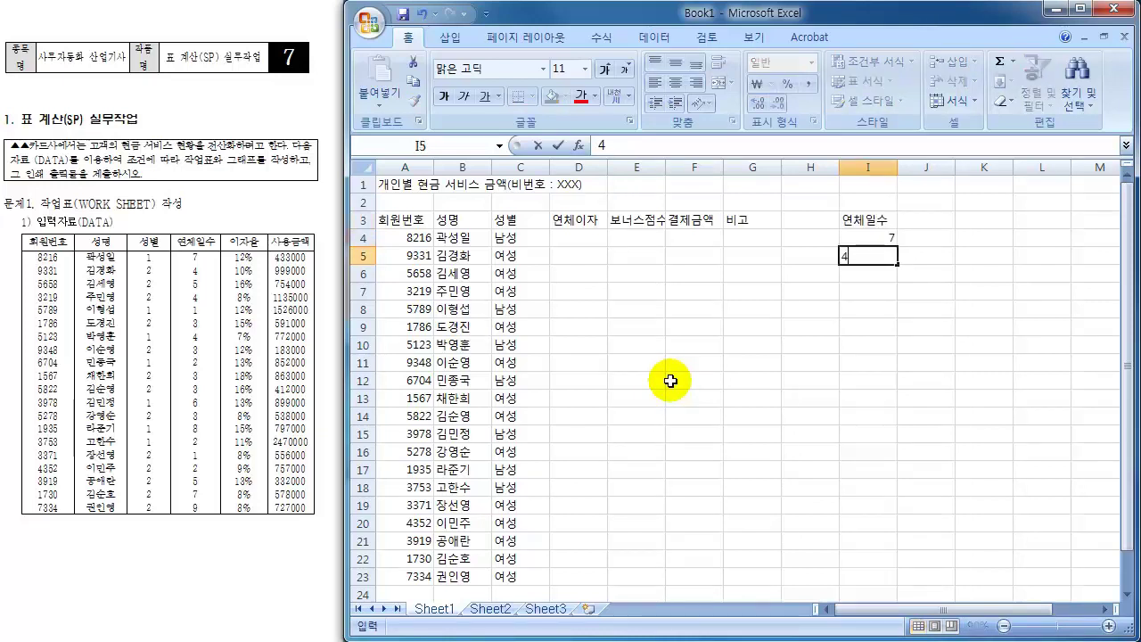
pyautogui.press('Return')
# - Enter the third to seventh members' 연체일수 values in I6 to I10: 5, 4, 1, 3 and 4
pyautogui.write('5')
pyautogui.press('Return')
pyautogui.write('4')
pyautogui.press('Return')
pyautogui.write('1')
pyautogui.press('Return')
pyautogui.write('3')
pyautogui.press('Return')
pyautogui.write('4')
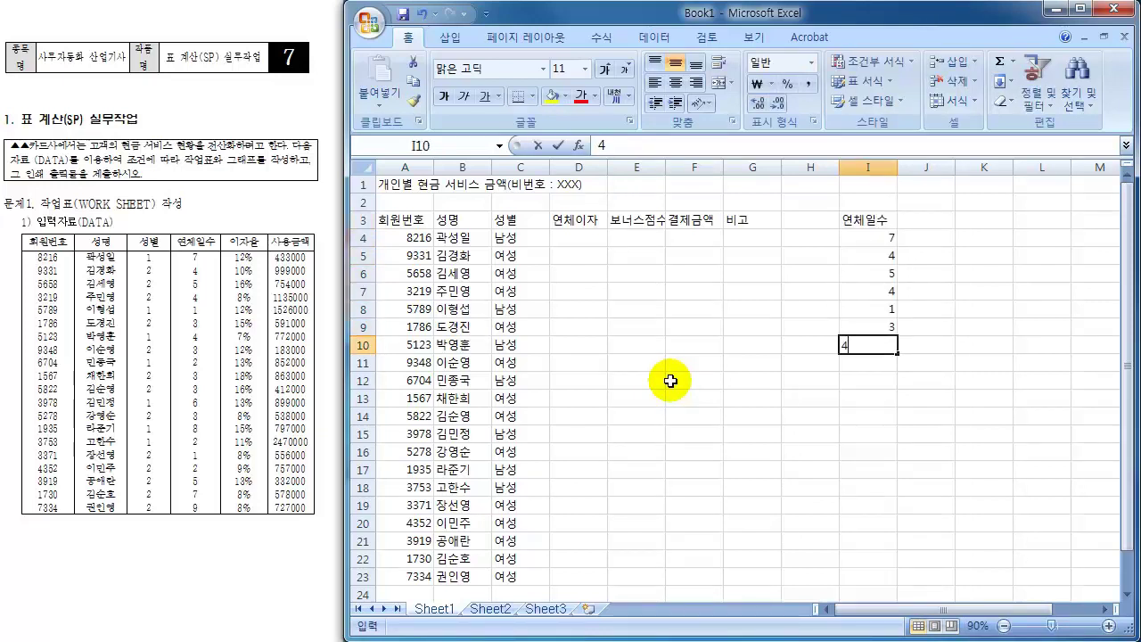
pyautogui.press('Return')
# - Enter the eighth and ninth members' 연체일수 values, 3 in I11 and 2 in I12
pyautogui.write('33')
pyautogui.press('Return')
pyautogui.press('Up')
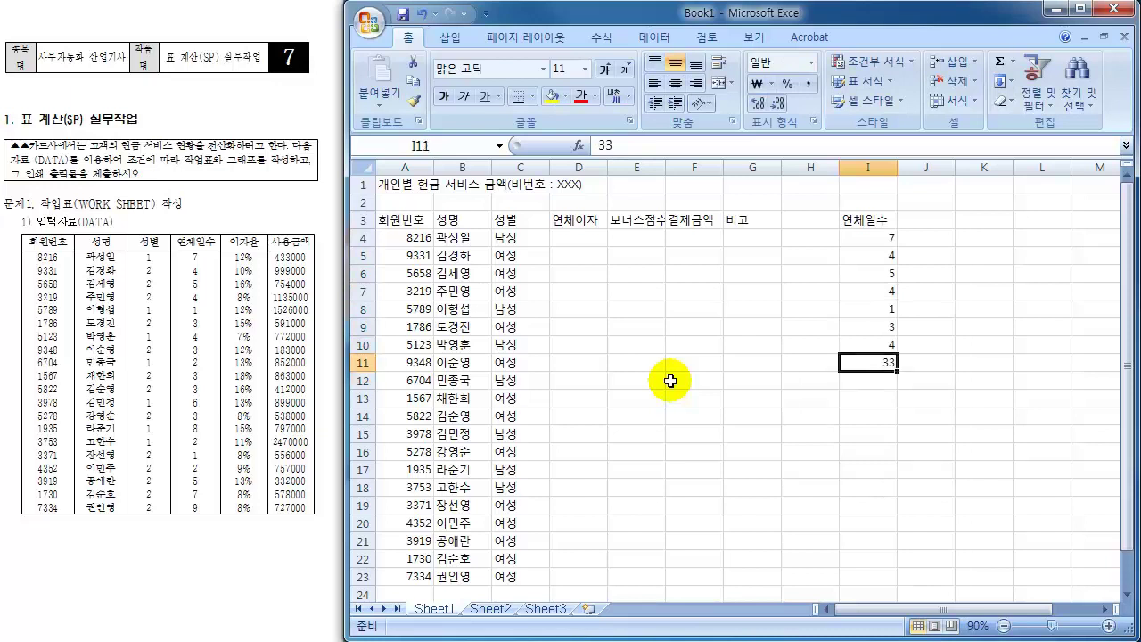
pyautogui.write('3')
pyautogui.press('Return')
pyautogui.write('2')
pyautogui.press('Return')
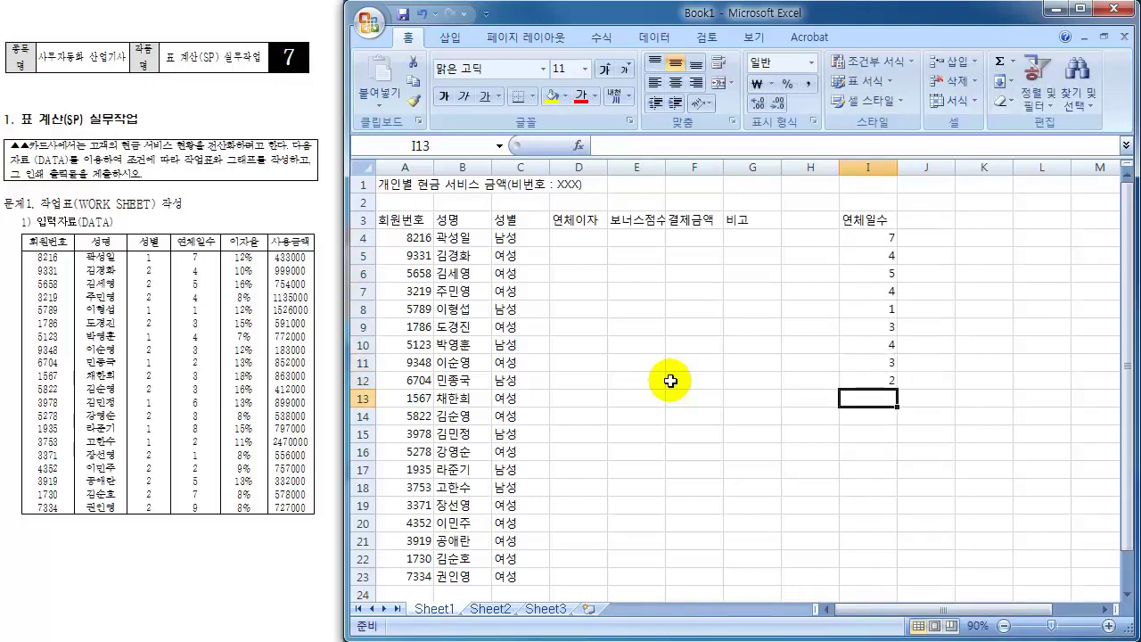
# - Enter the tenth to thirteenth members' 연체일수 values in I13 to I16: 3, 3, 6 and 3
pyautogui.write('3')
pyautogui.press('Return')
pyautogui.write('3')
pyautogui.press('Return')
pyautogui.write('6')
pyautogui.press('Return')
pyautogui.write('3')
pyautogui.press('Return')
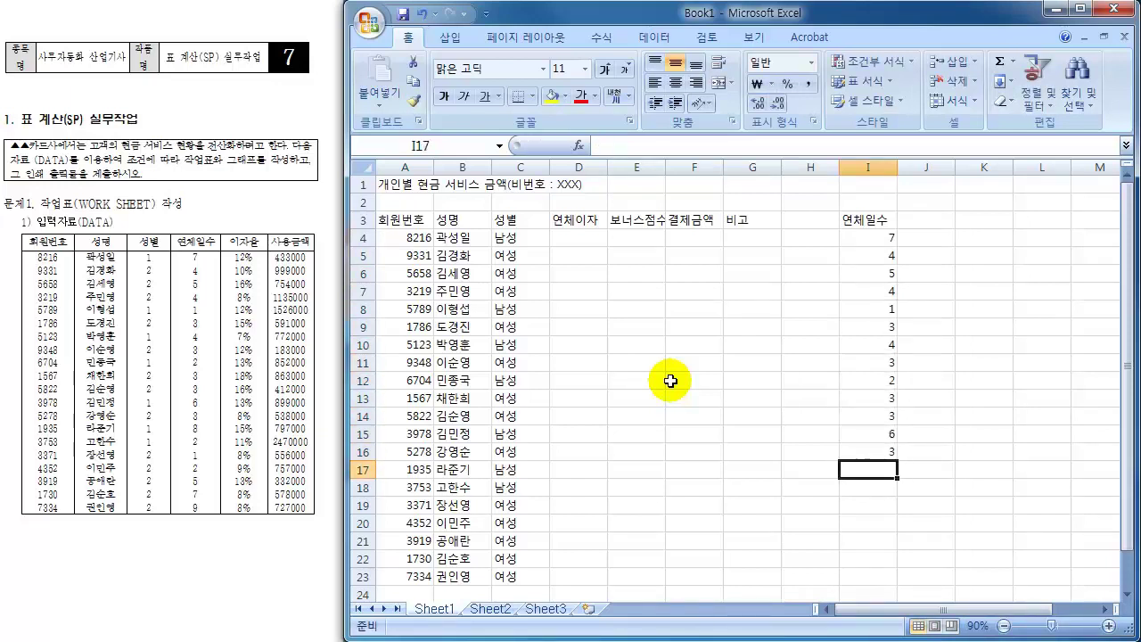
# - Enter the fourteenth to sixteenth members' 연체일수 values in I17 to I19: 8, 2 and 1
pyautogui.write('8')
pyautogui.press('Return')
pyautogui.write('2')
pyautogui.press('Return')
pyautogui.write('1')
pyautogui.press('Return')
# - Enter the last four members' 연체일수 values in I20 to I23: 2, 5, 7 and 9
pyautogui.write('2')
pyautogui.press('Return')
pyautogui.write('5')
pyautogui.press('Return')
pyautogui.write('7')
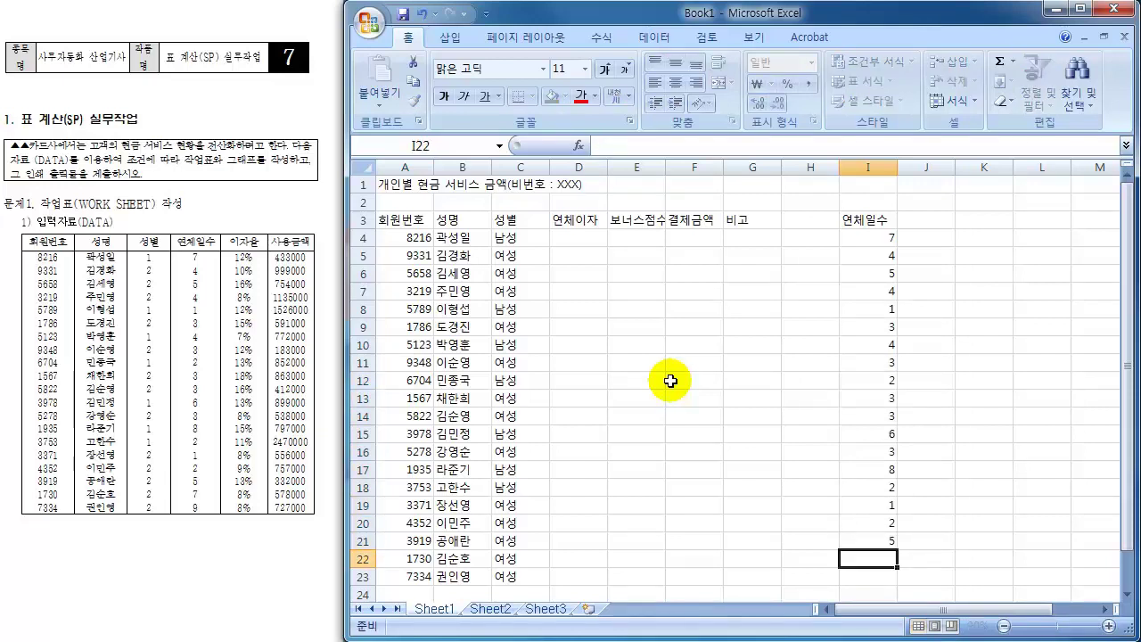
pyautogui.press('Return')
pyautogui.write('9')
pyautogui.press('Return')
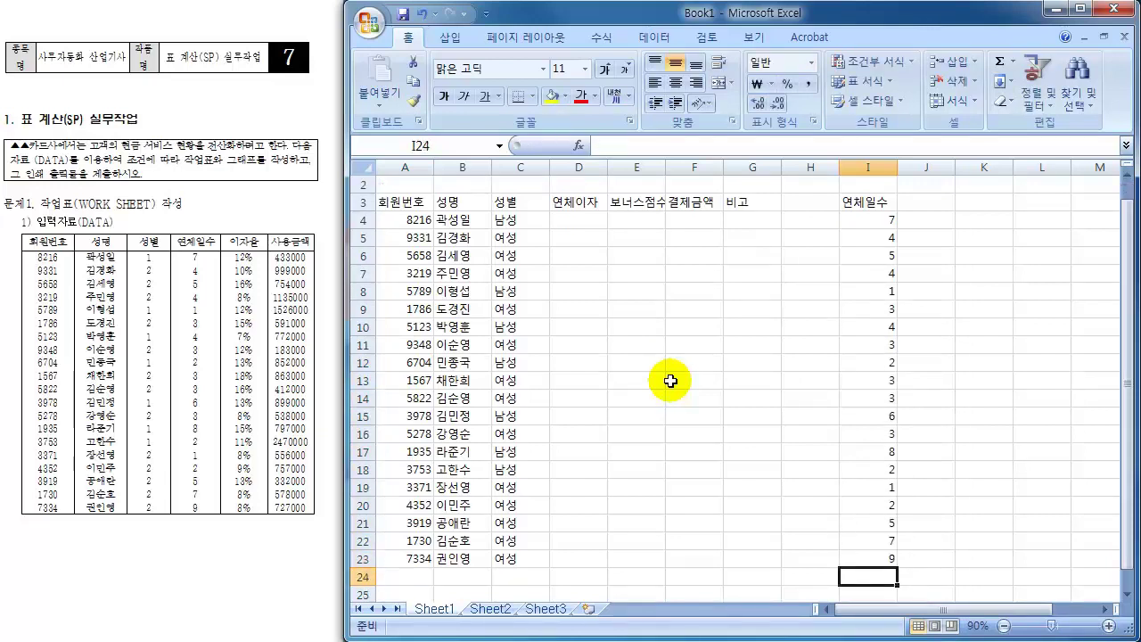
# - Enter the helper column headings 이자율 in J3 and 사용금액 in K3
pyautogui.press('Right')
pyautogui.press('Up')
pyautogui.press('Up')
pyautogui.press('Up')
pyautogui.press('Up')
pyautogui.press('Up')
pyautogui.press('Up')
pyautogui.press('Up')
pyautogui.press('Up')
pyautogui.press('Up')
pyautogui.press('Up')
pyautogui.press('Up')
pyautogui.press('Up')
pyautogui.press('Up')
pyautogui.press('Up')
pyautogui.press('Up')
pyautogui.press('Up')
pyautogui.press('Up')
pyautogui.press('Up')
pyautogui.press('Up')
pyautogui.press('Up')
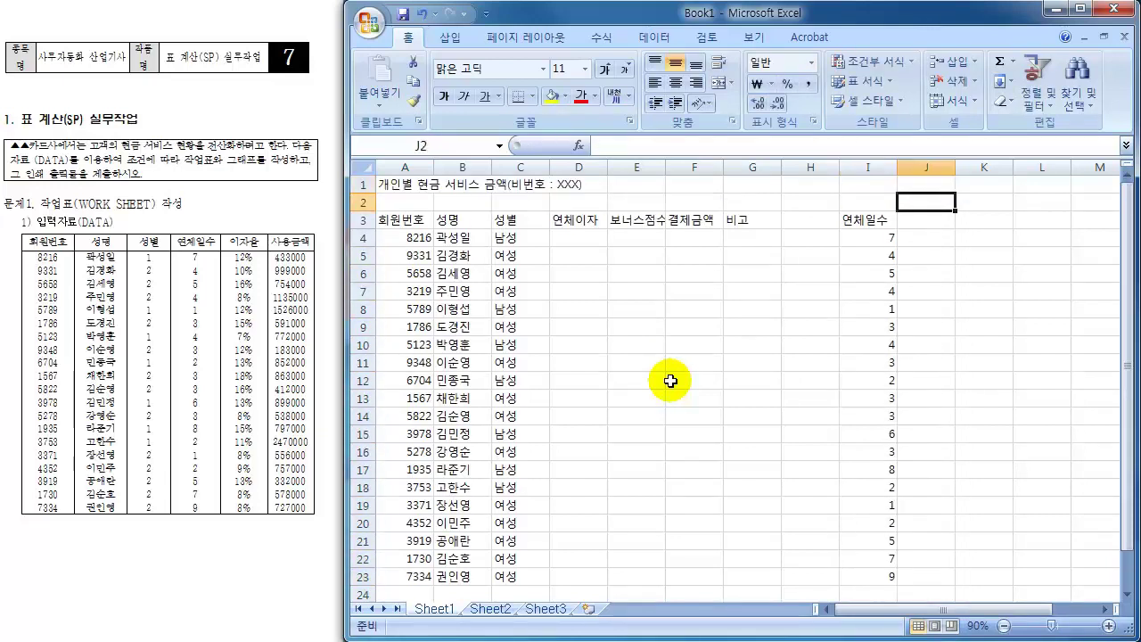
pyautogui.press('Down')
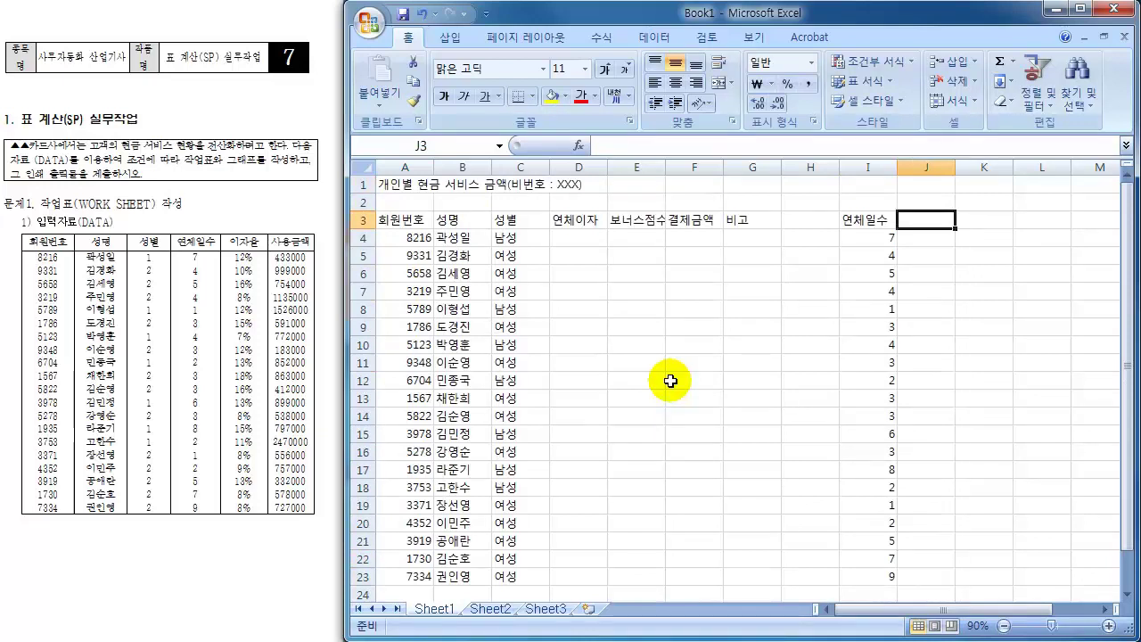
pyautogui.write('이')
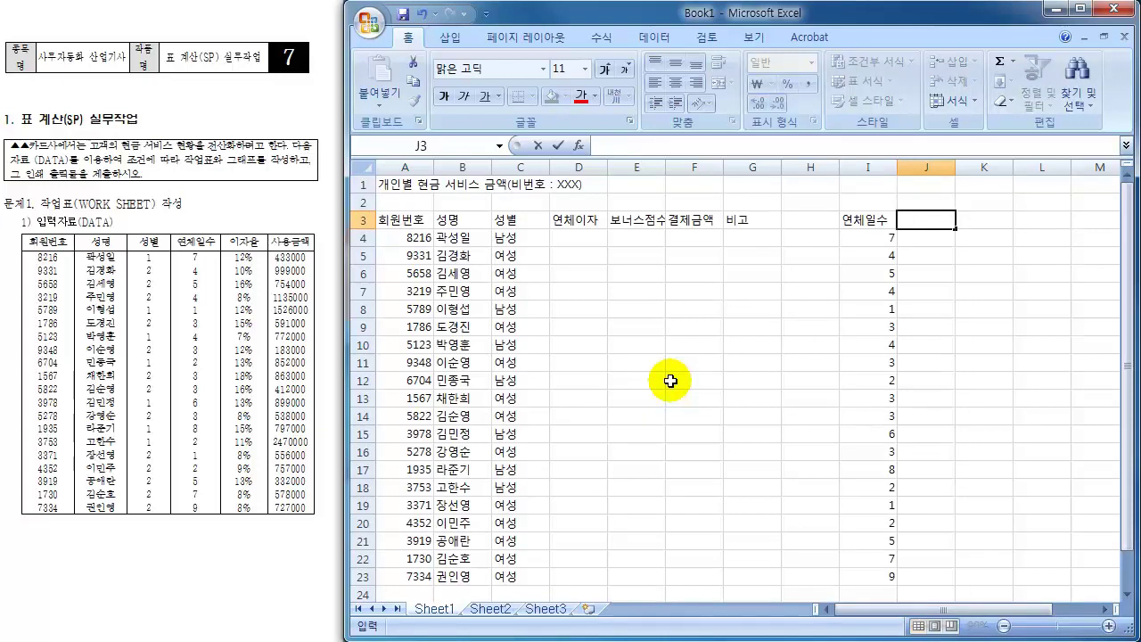
pyautogui.write('자율')
pyautogui.press('Tab')
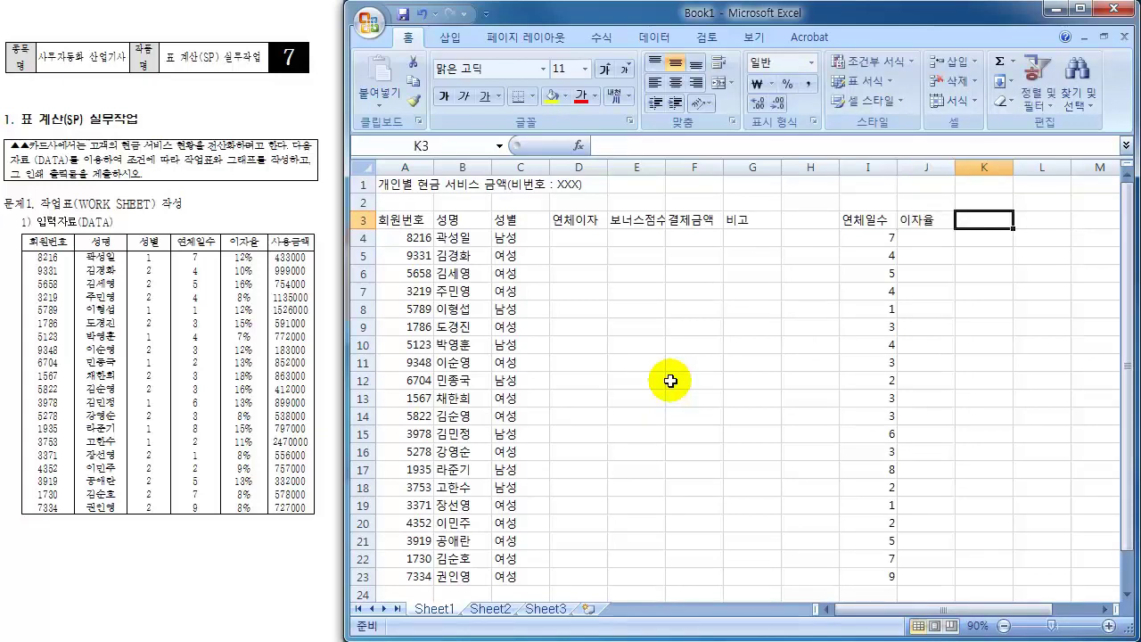
pyautogui.write('사용금액')
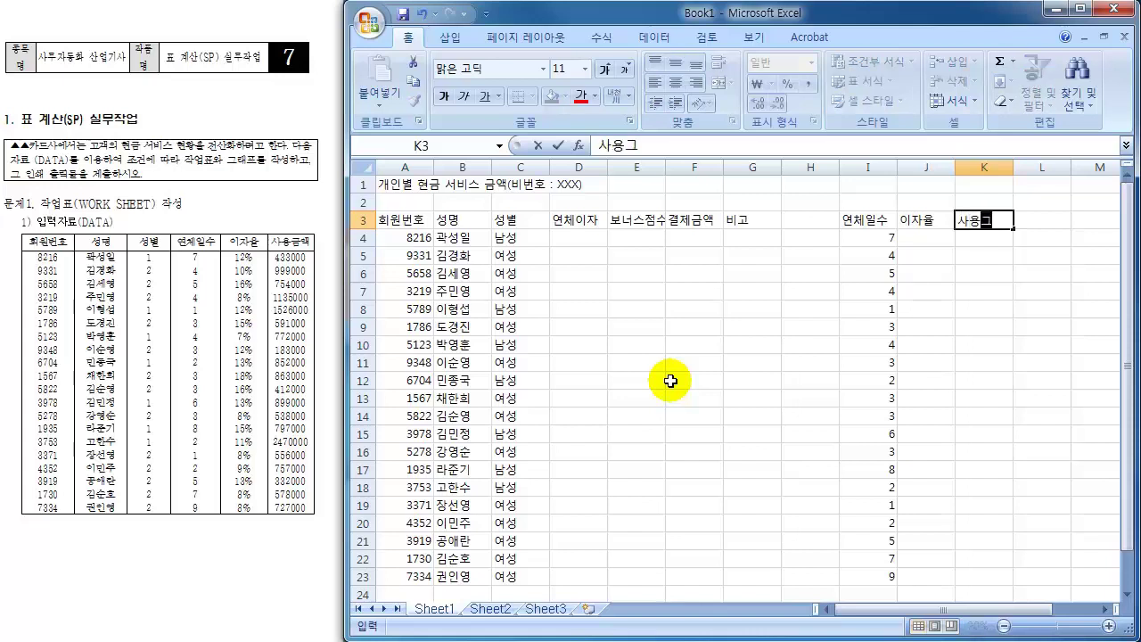
pyautogui.press('Return')
# - Enter the first member's 이자율 as 12% in J4
pyautogui.press('Left')
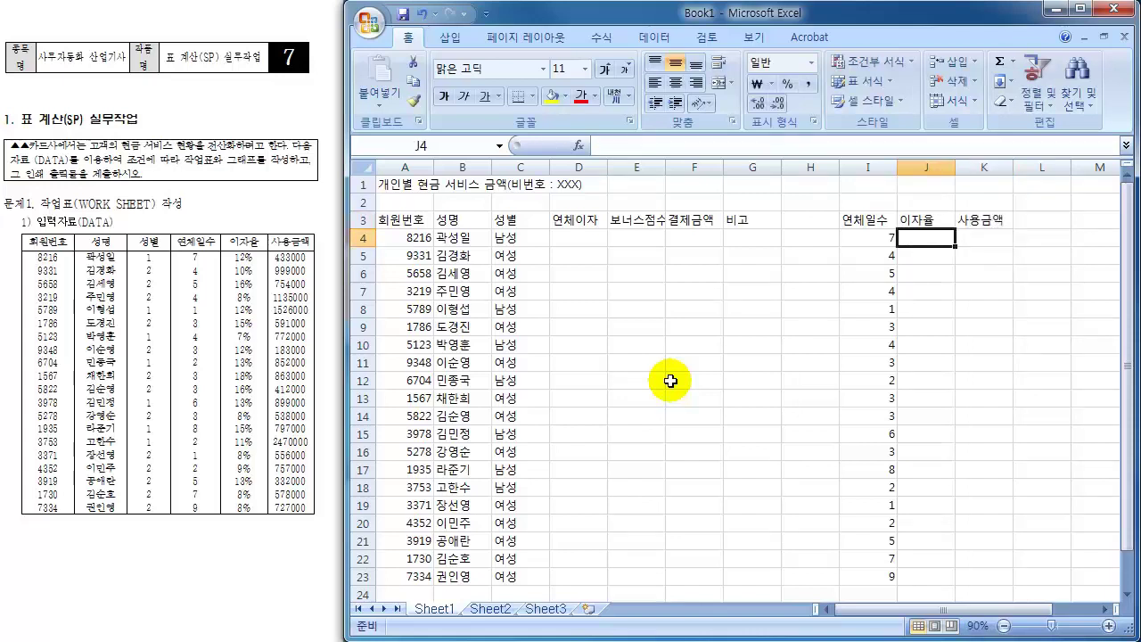
pyautogui.write('12')
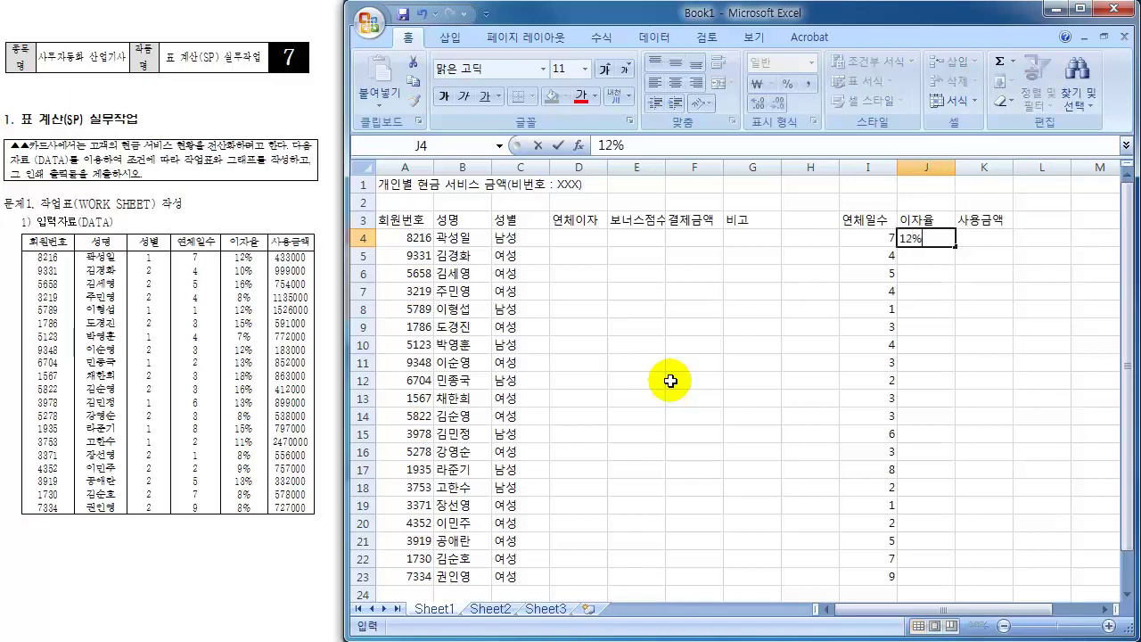
pyautogui.press('Return')
pyautogui.press('Up')
pyautogui.press('F2')
pyautogui.press('Return')
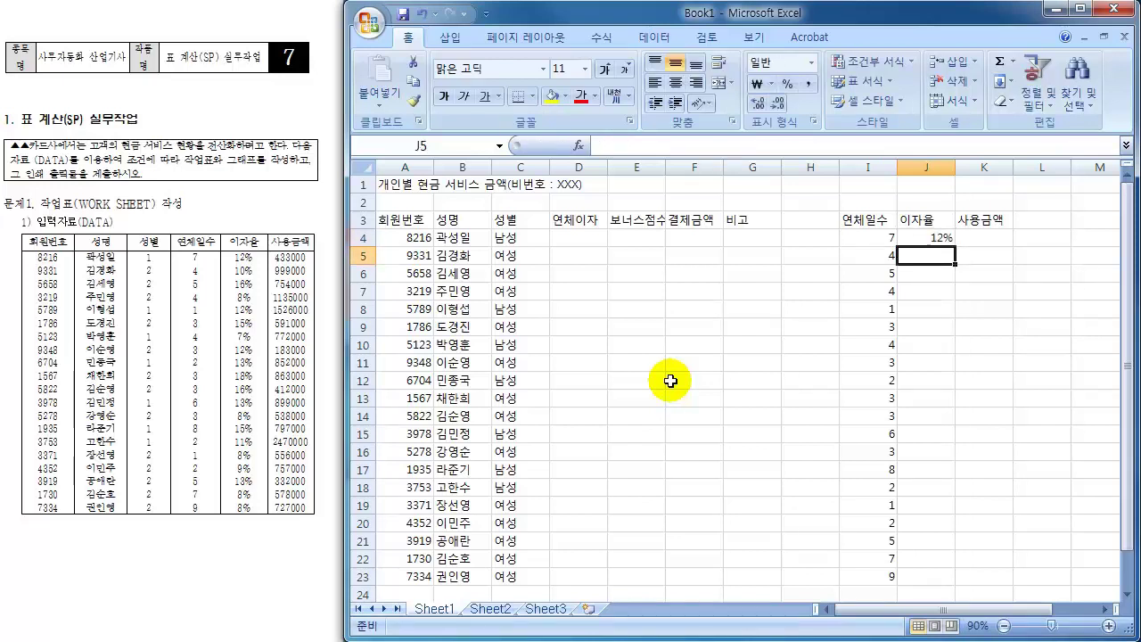
# - Enter the second to fourth members' 이자율 as decimals in J5 to J7: 0.1, 0.16 and 0.08
pyautogui.write('0.1')
pyautogui.press('Return')
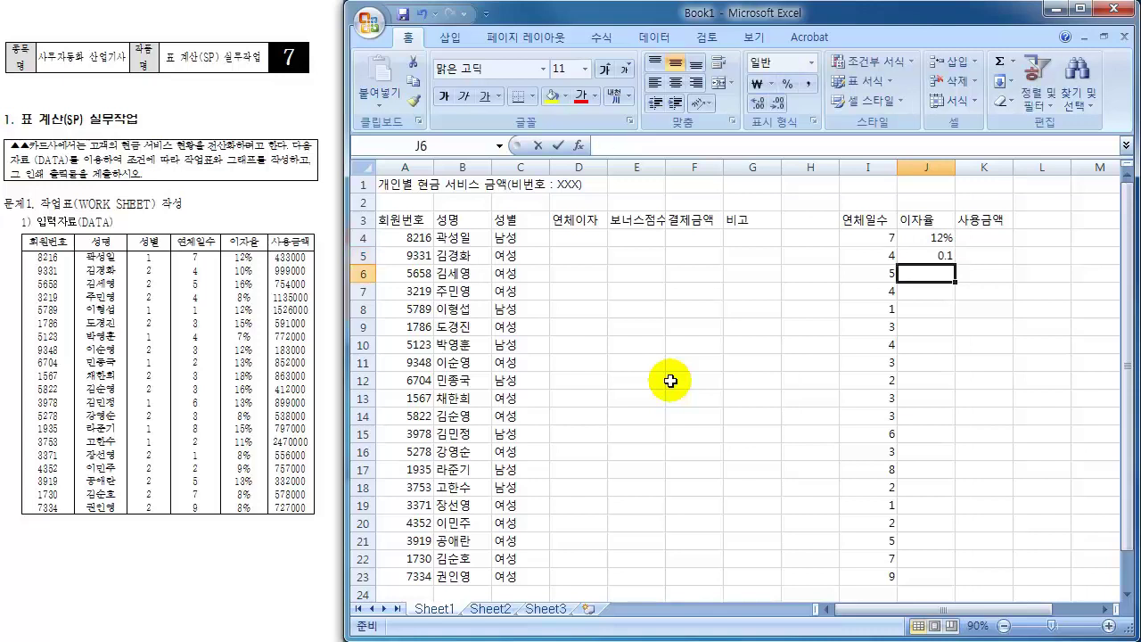
pyautogui.write('0.16')
pyautogui.press('Return')
pyautogui.write('8')
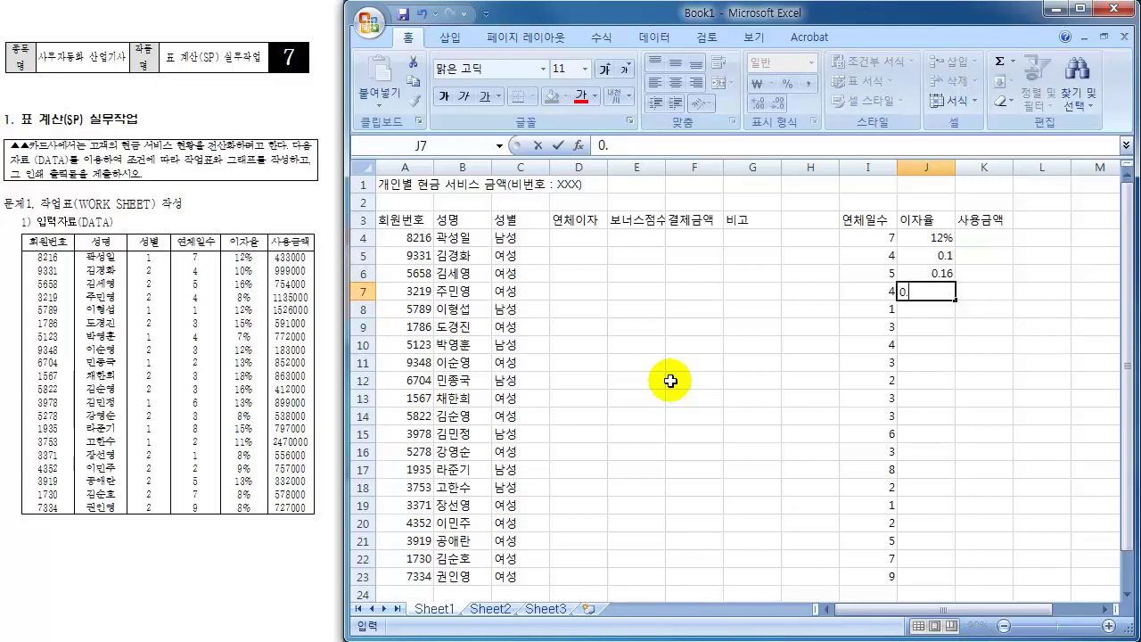
pyautogui.press('Return')
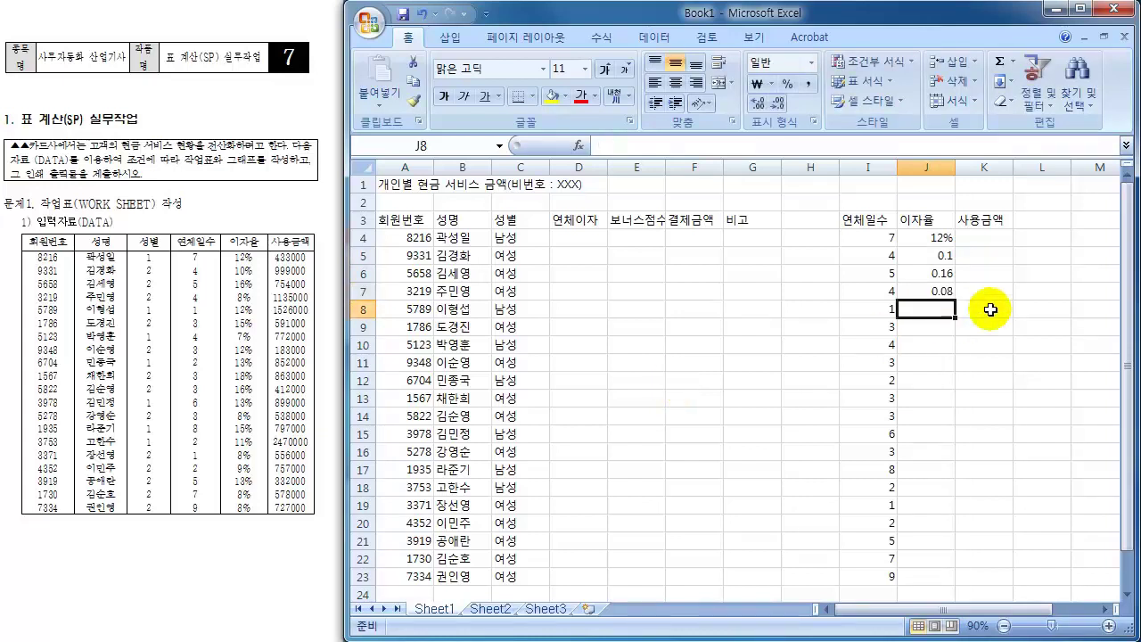
# - Apply the percent format to the 이자율 values in J4:J7 and to the whole range J4:J23
pyautogui.moveTo(947, 235); pyautogui.dragTo(938, 287)
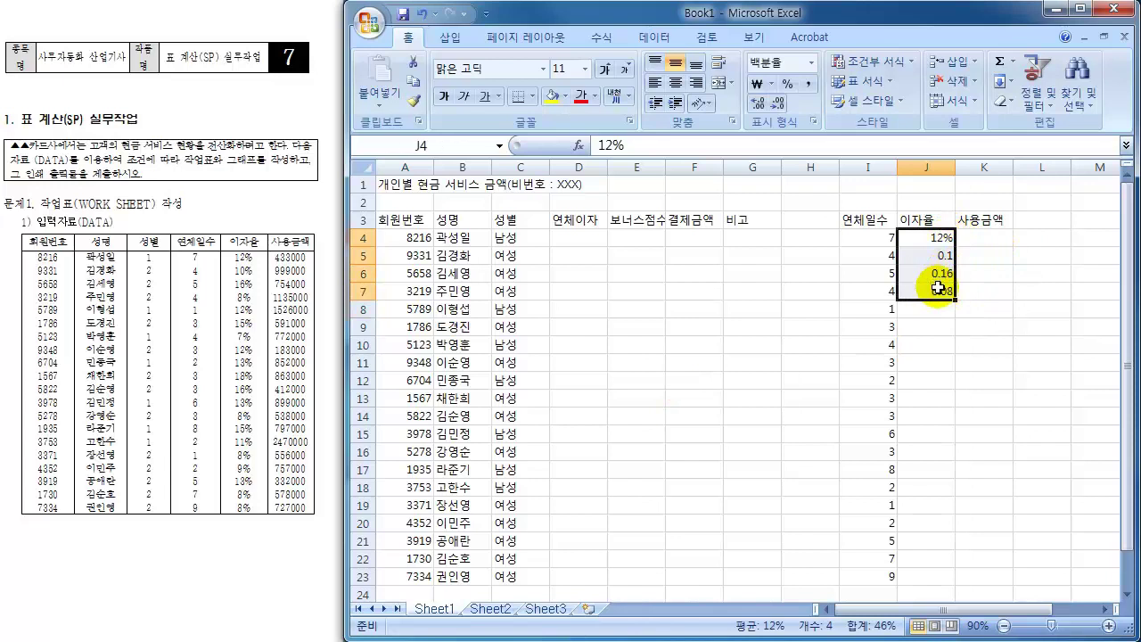
pyautogui.click(788, 83)
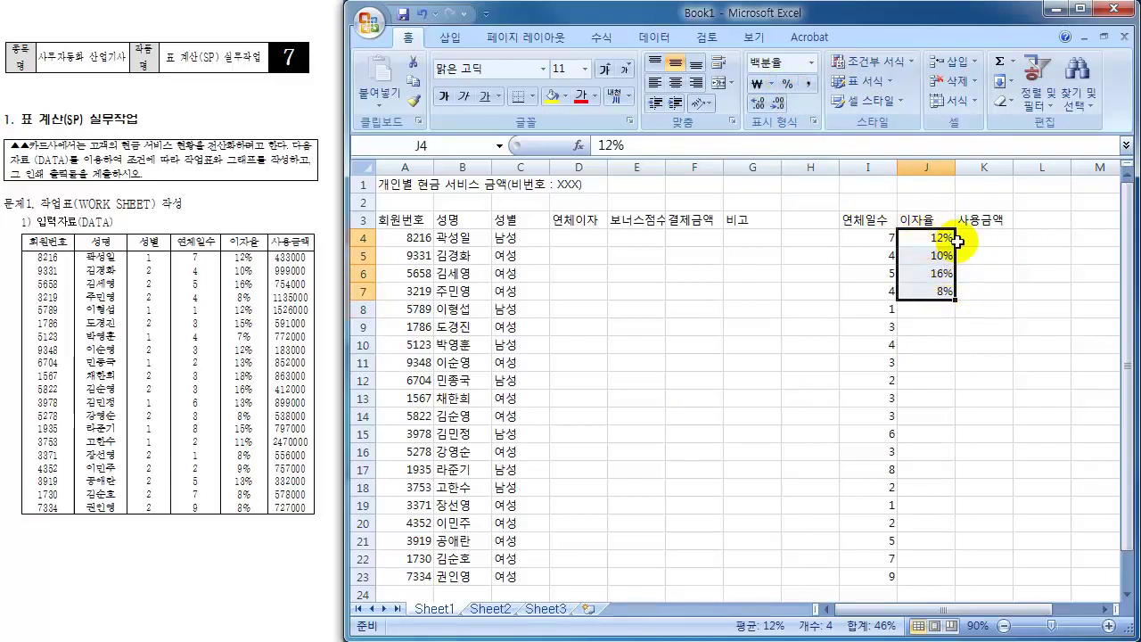
pyautogui.click(930, 243)
pyautogui.moveTo(929, 247); pyautogui.dragTo(924, 582)
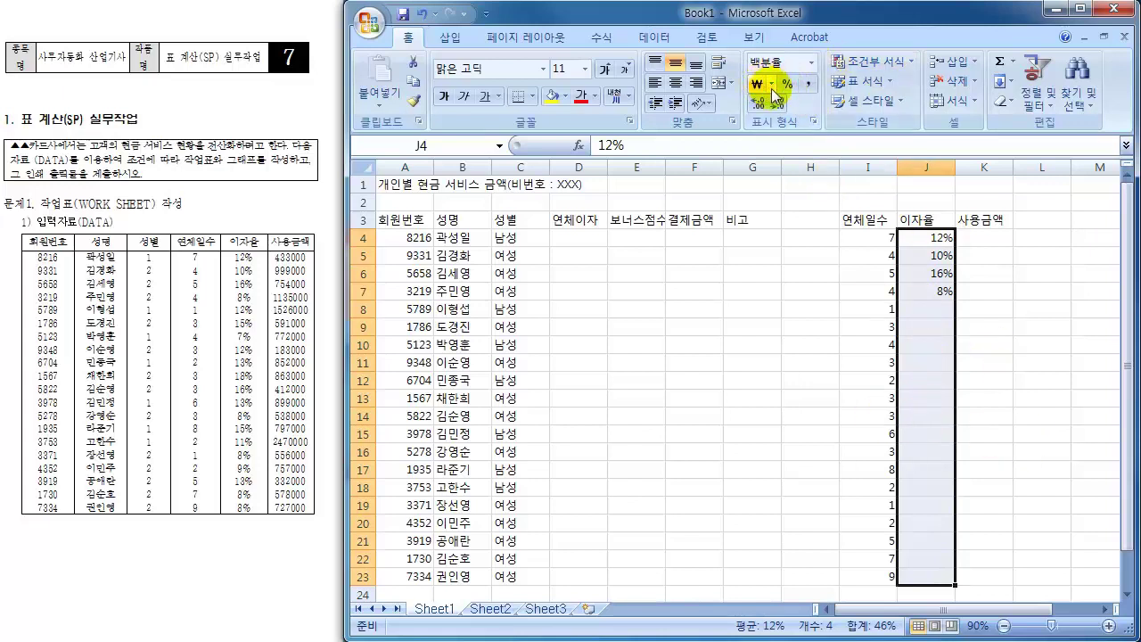
# - Enter the fifth to seventh members' 이자율 values in J8 to J10: 12%, 15% and 7%
pyautogui.click(923, 312)
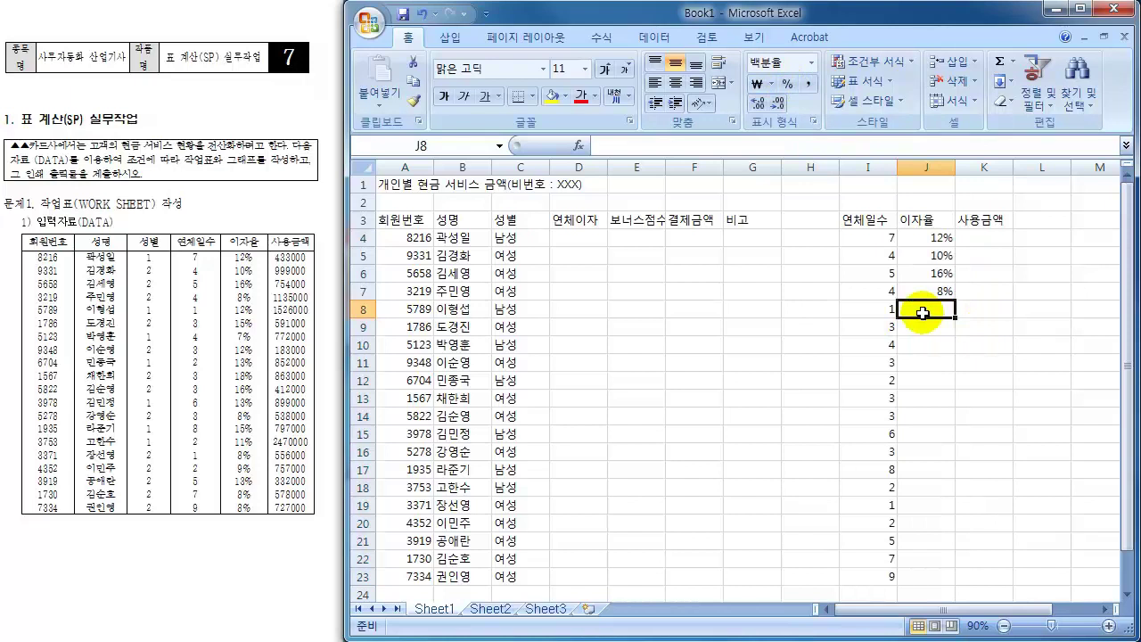
pyautogui.write('12')
pyautogui.press('Return')
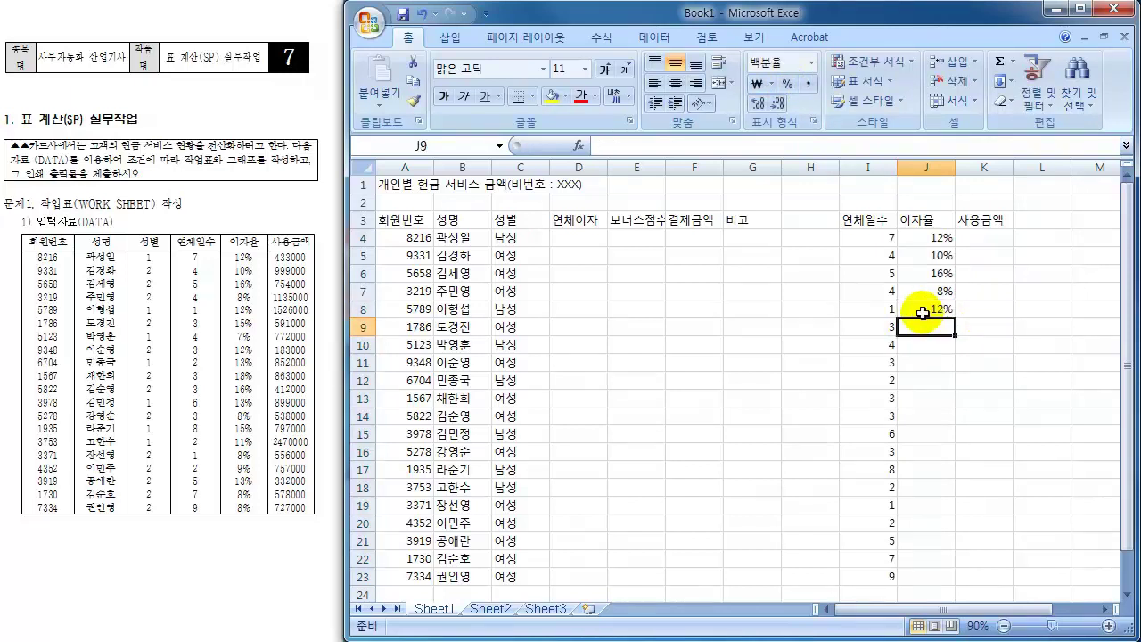
pyautogui.write('15')
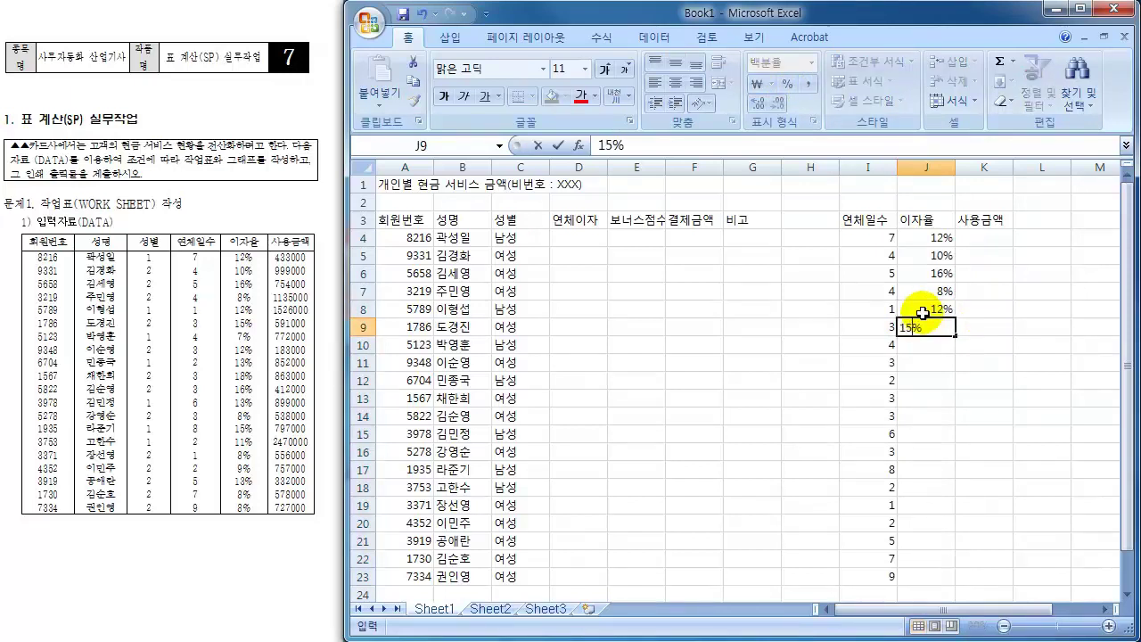
pyautogui.press('Return')
pyautogui.write('7')
pyautogui.press('Return')
# - Enter the eighth to tenth members' 이자율 values in J11 to J13: 12%, 13% and 18%
pyautogui.write('12')
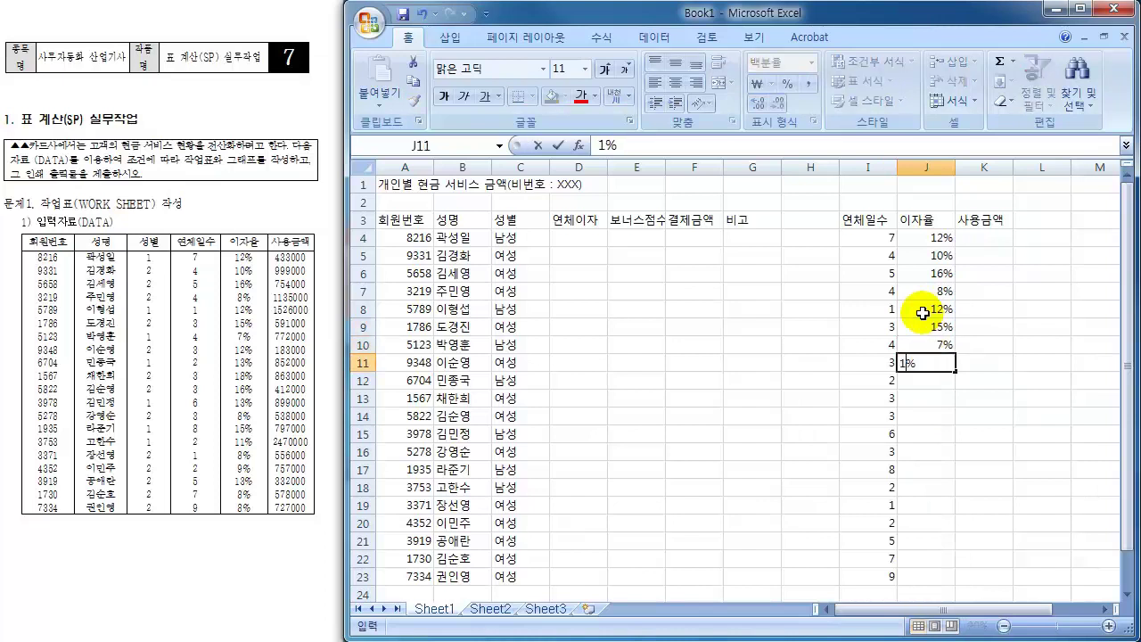
pyautogui.press('Return')
pyautogui.write('13')
pyautogui.press('Return')
pyautogui.write('18')
pyautogui.press('Return')
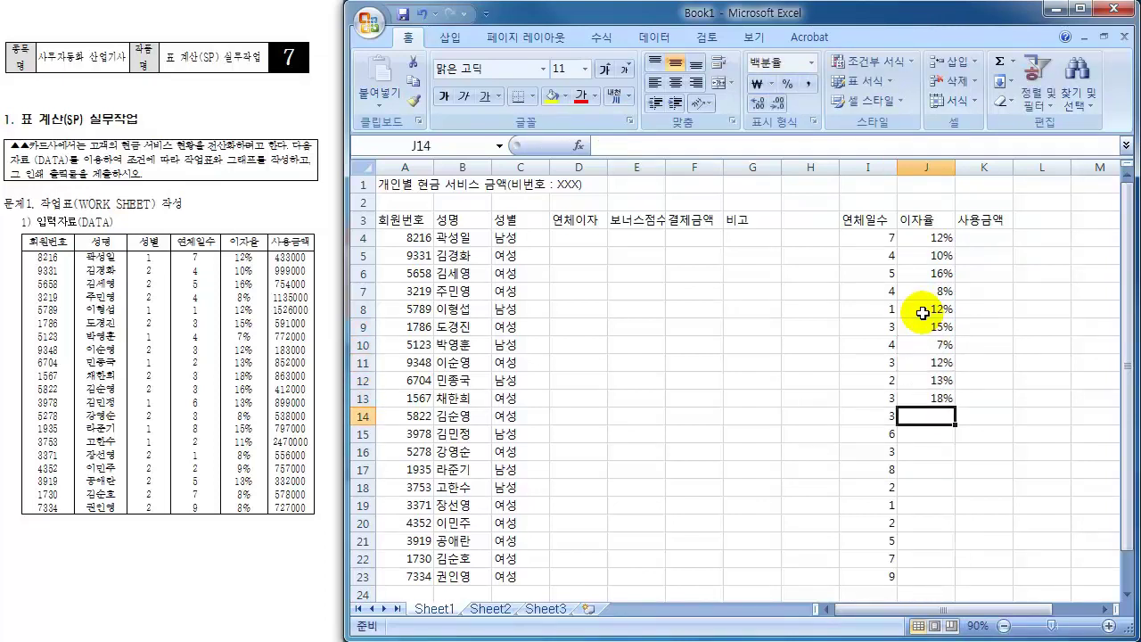
# - Enter the eleventh to thirteenth members' 이자율 values in J14 to J16: 16%, 13% and 8%
pyautogui.write('16')
pyautogui.press('Return')
pyautogui.write('13')
pyautogui.press('Return')
pyautogui.write('8')
pyautogui.press('Return')
# - Enter the fourteenth to sixteenth members' 이자율 values in J17 to J19: 15%, 11% and 8%
pyautogui.write('15')
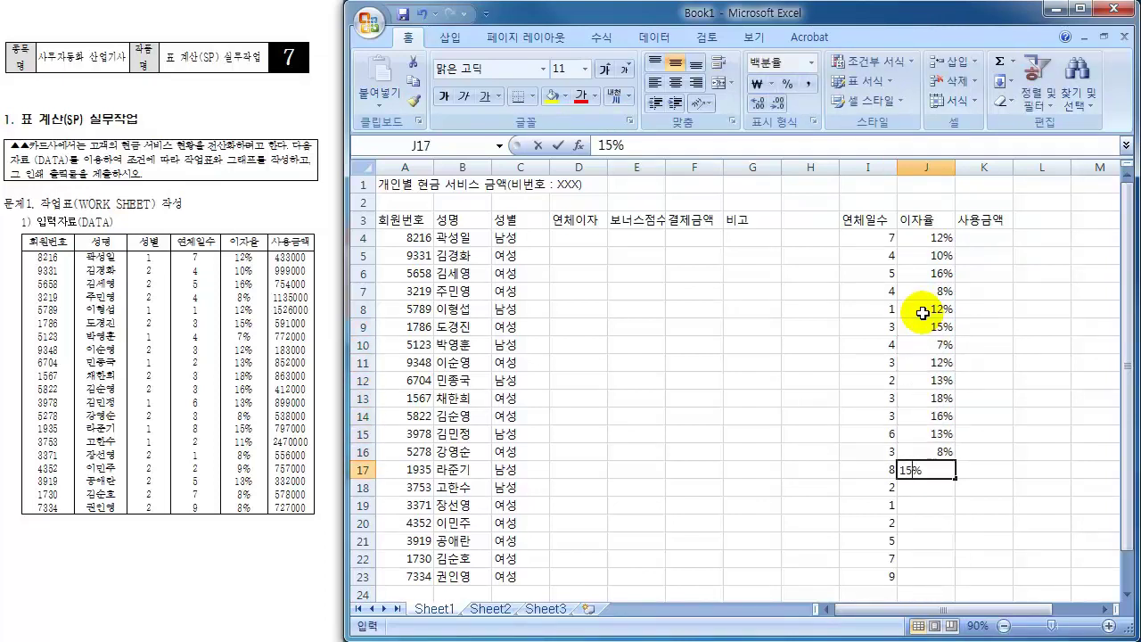
pyautogui.press('Return')
pyautogui.write('11')
pyautogui.press('Return')
pyautogui.write('8')
pyautogui.press('Return')
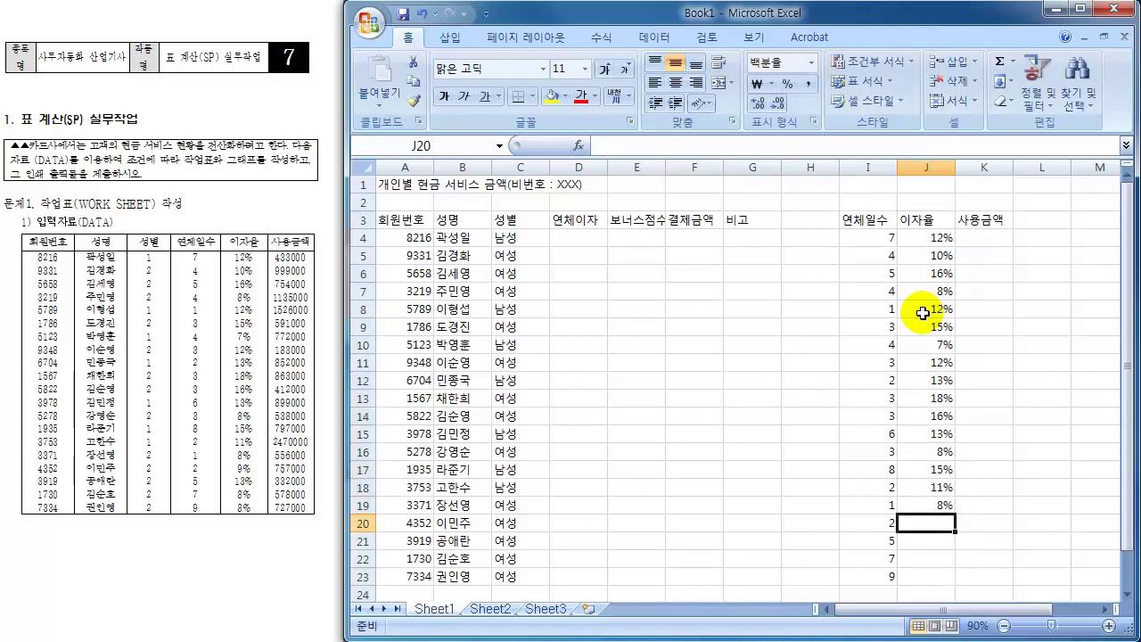
# - Enter the last four members' 이자율 values in J20 to J23: 9%, 13%, 8% and 8%
pyautogui.write('9')
pyautogui.press('Return')
pyautogui.write('13')
pyautogui.press('Return')
pyautogui.write('8')
pyautogui.press('Return')
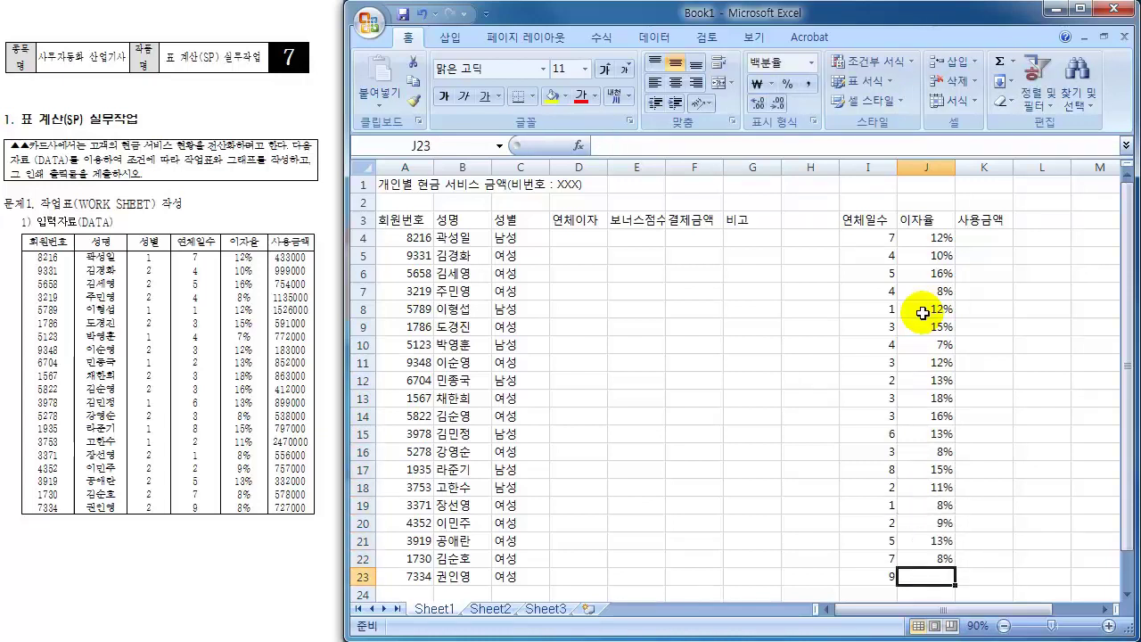
pyautogui.write('8')
pyautogui.press('Return')
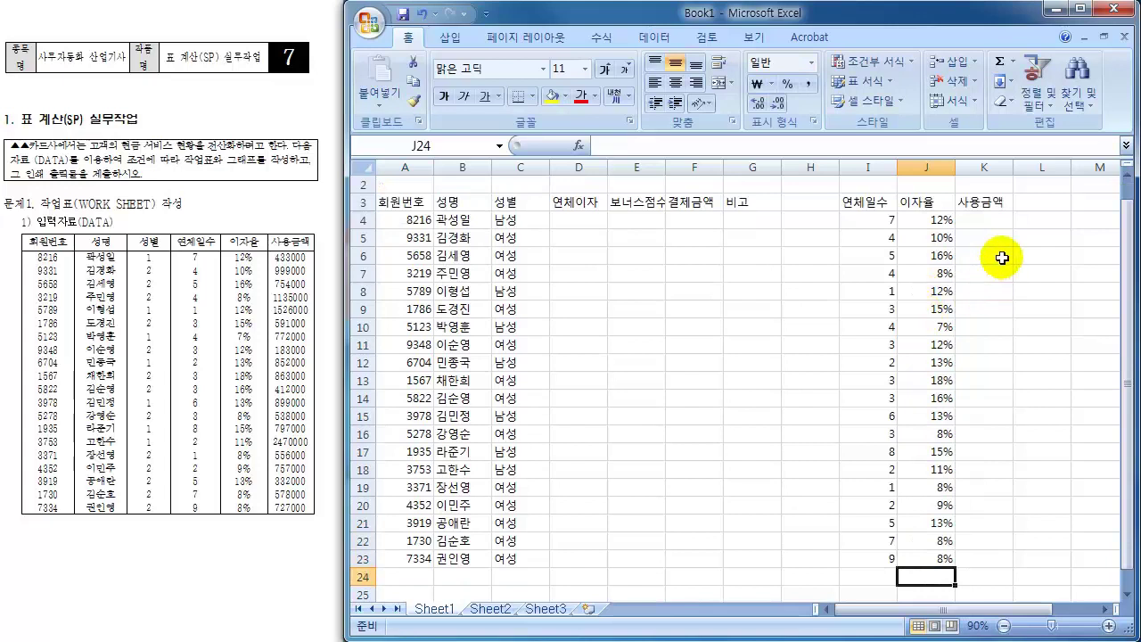
# - Enter the first three members' 사용금액 values in K4 to K6: 433000, 999000 and 754000
pyautogui.click(989, 223)
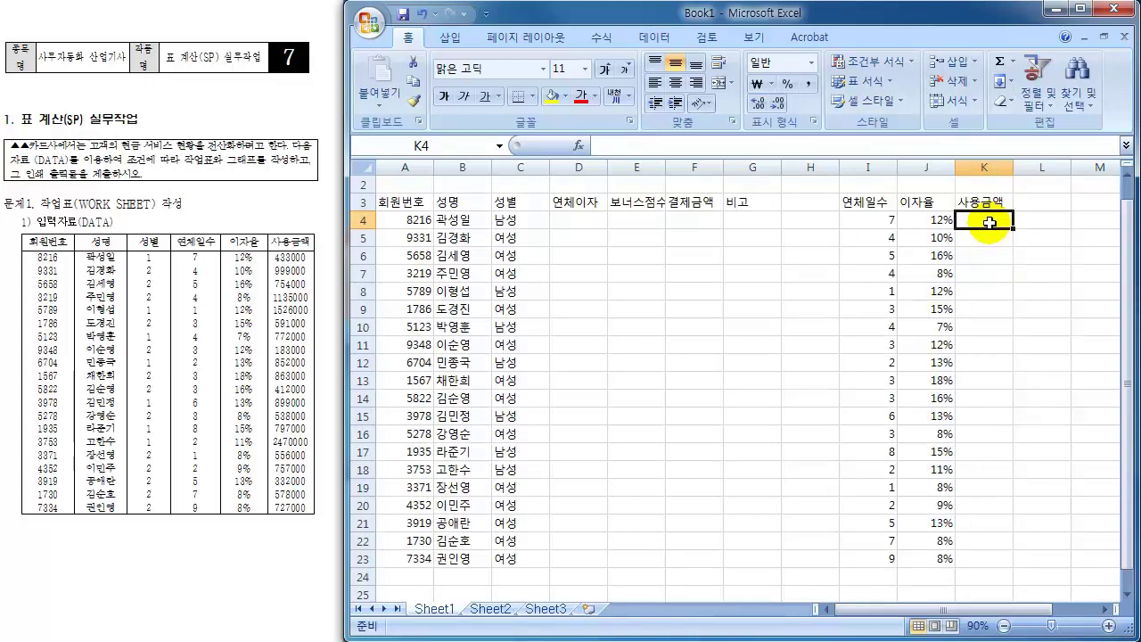
pyautogui.write('433000')
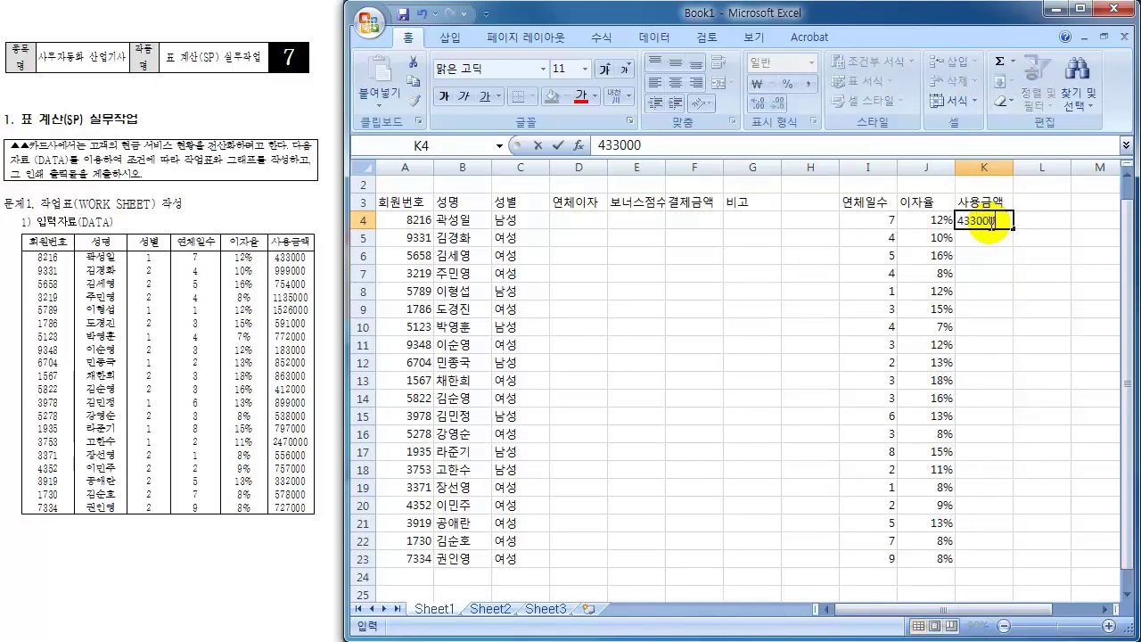
pyautogui.press('Return')
pyautogui.write('9')
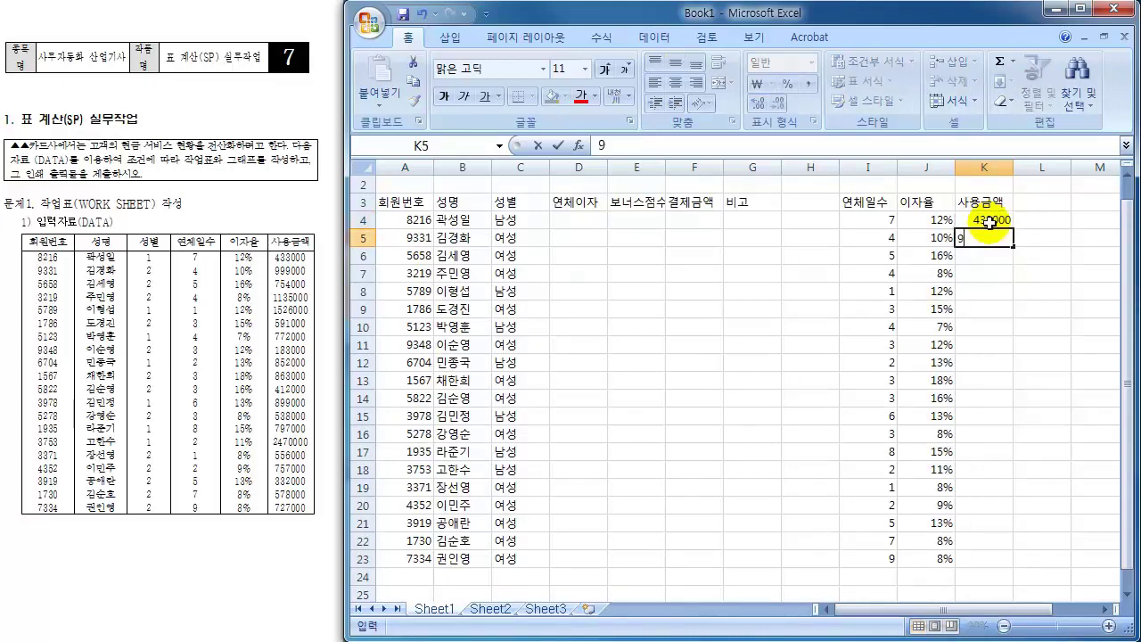
pyautogui.write('99000')
pyautogui.press('Return')
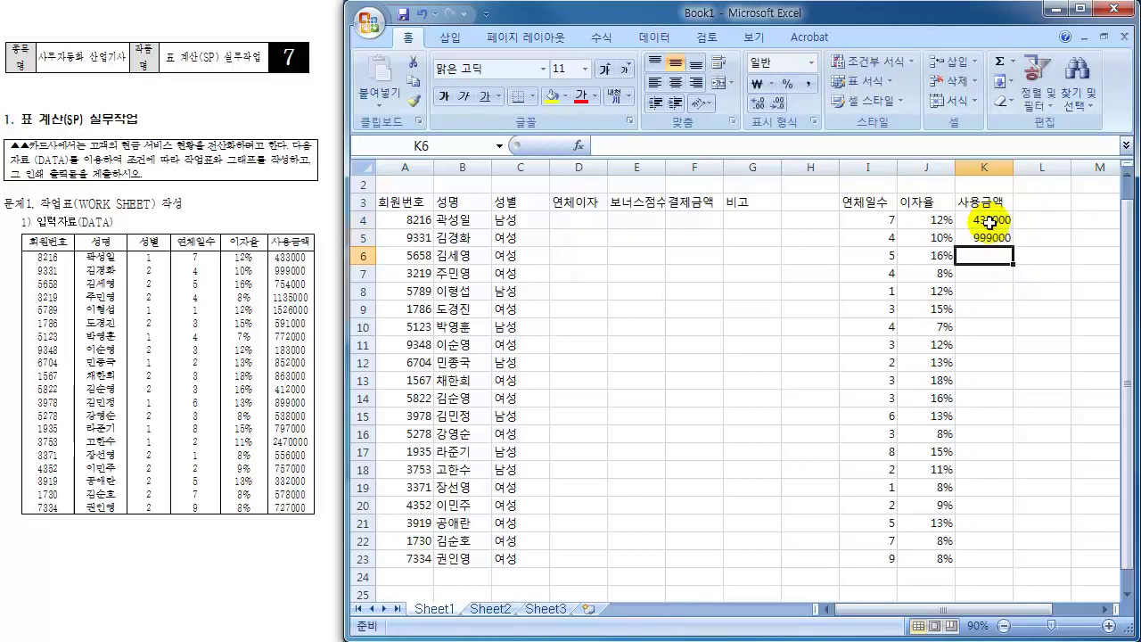
pyautogui.write('754000')
pyautogui.press('Return')
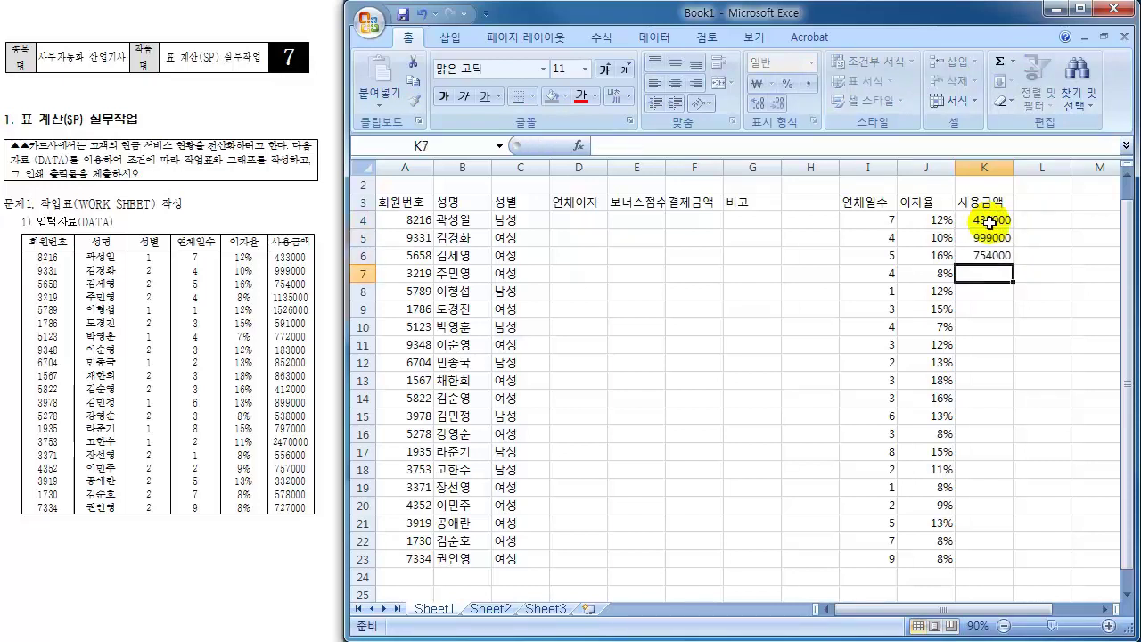
# - Enter the fourth to sixth members' 사용금액 values in K7 to K9: 1135000, 1526000 and 591000
pyautogui.write('1135')
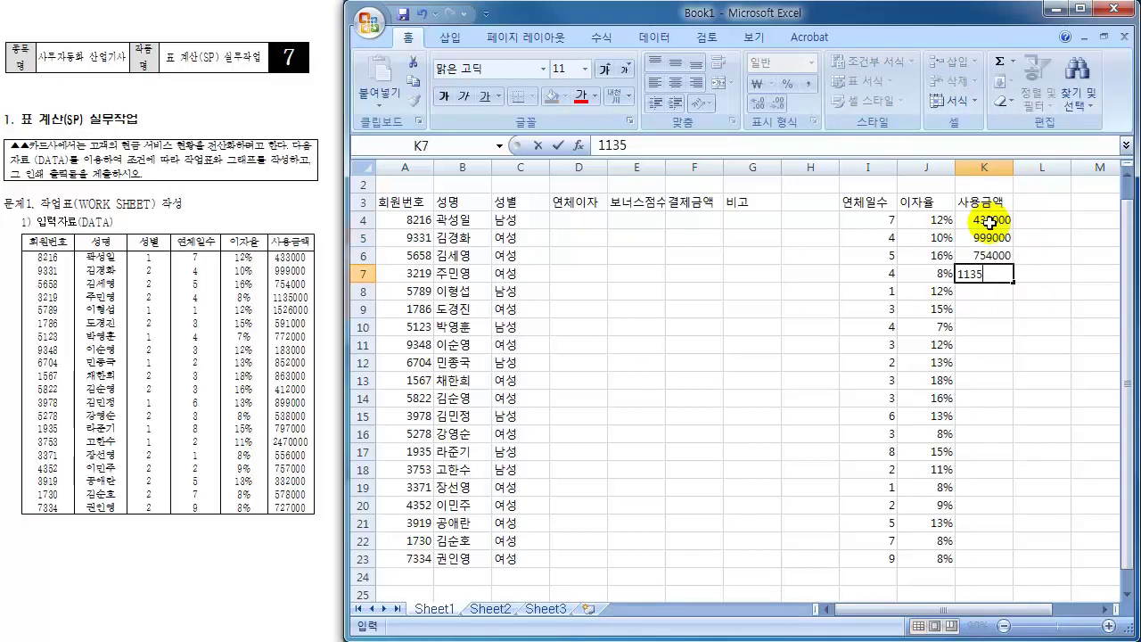
pyautogui.write('000')
pyautogui.press('Return')
pyautogui.write('152')
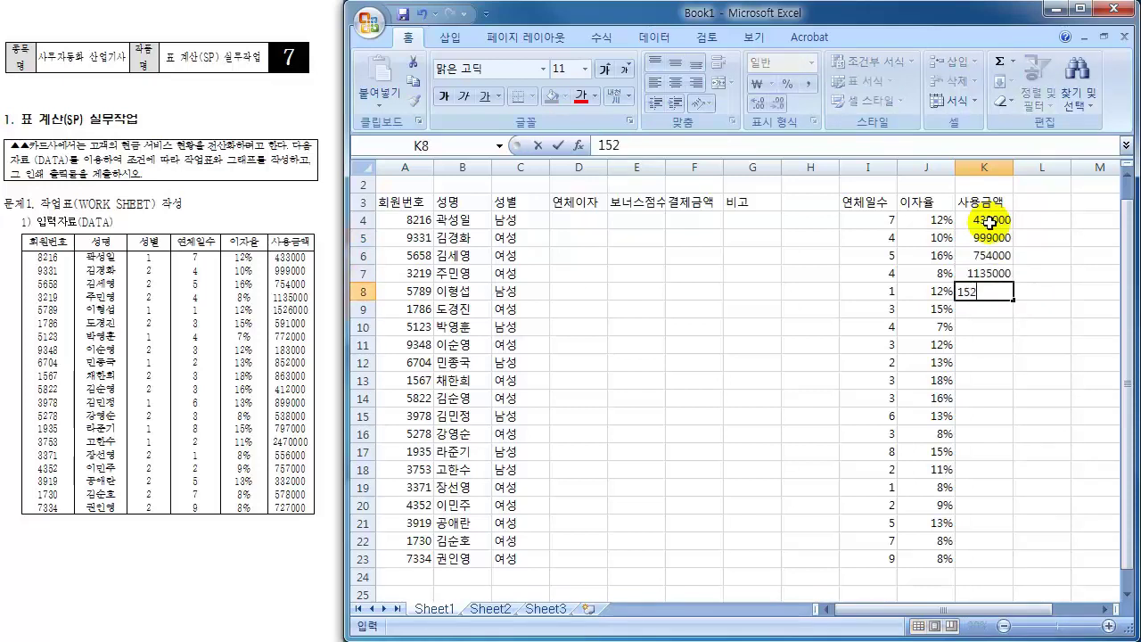
pyautogui.press('Return')
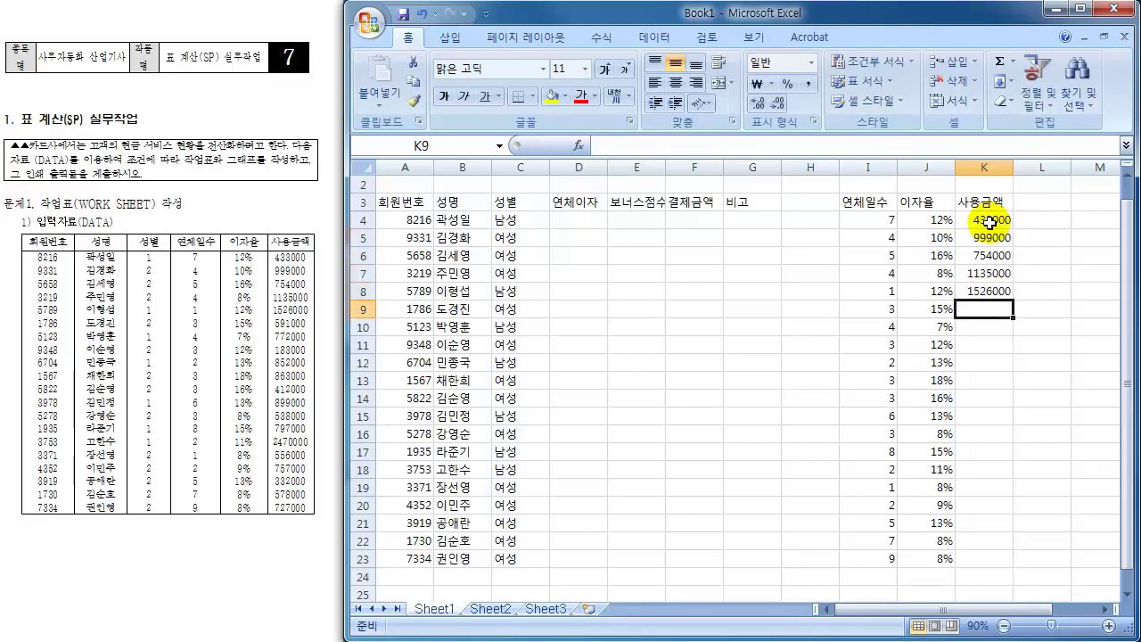
pyautogui.write('591000')
pyautogui.press('Return')
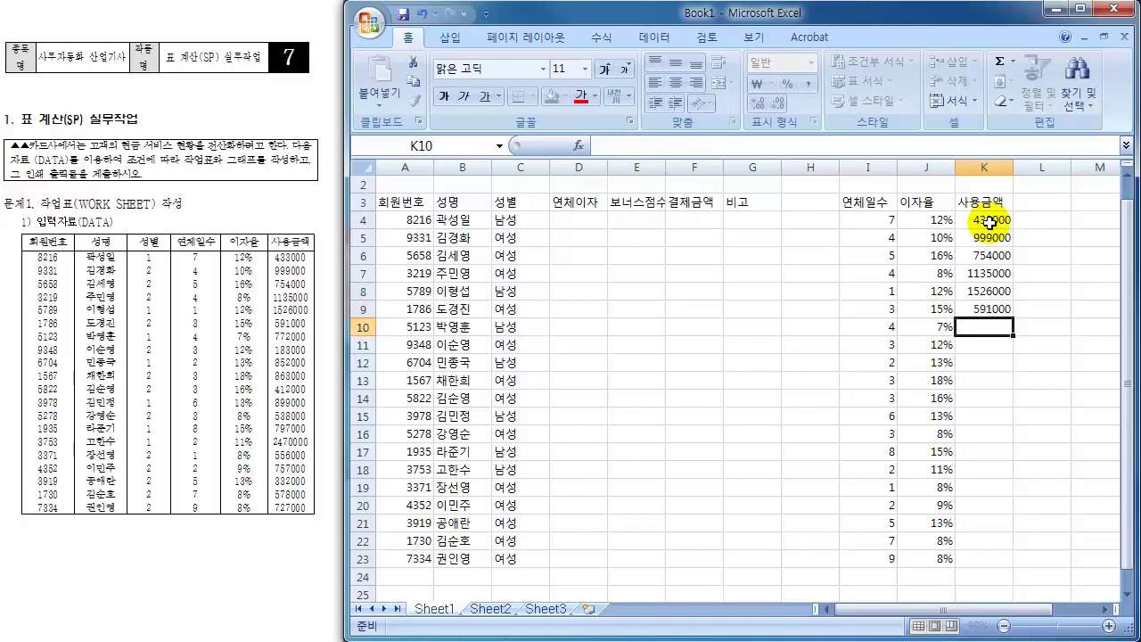
# - Enter the seventh to ninth members' 사용금액 values in K10 to K12: 772000, 183000 and 852000
pyautogui.write('772000')
pyautogui.press('Return')
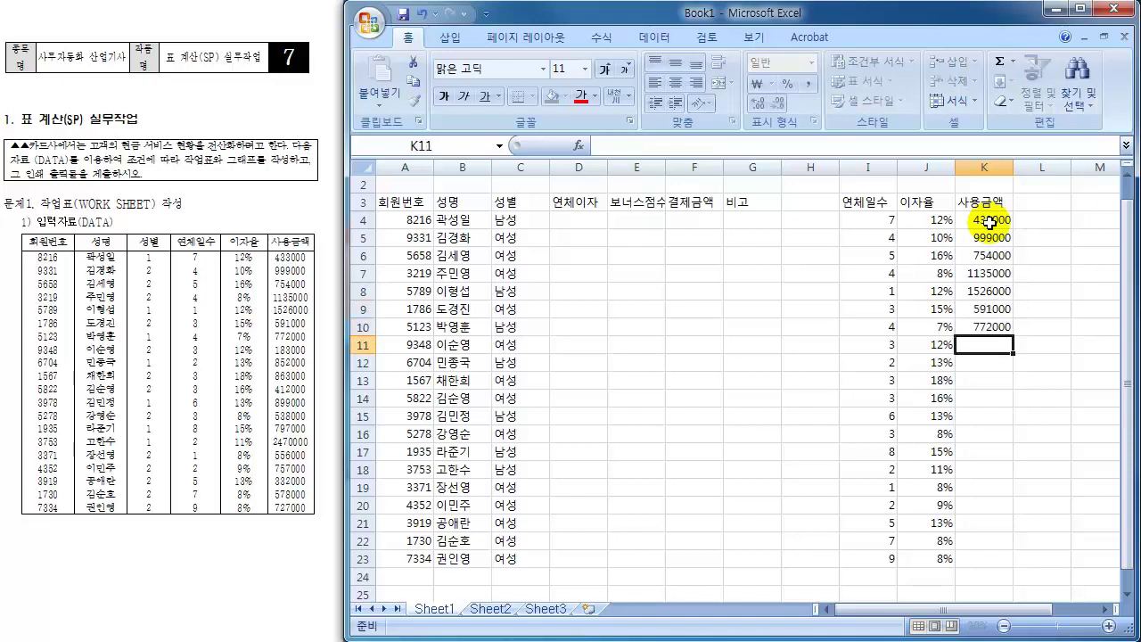
pyautogui.write('183000')
pyautogui.press('Return')
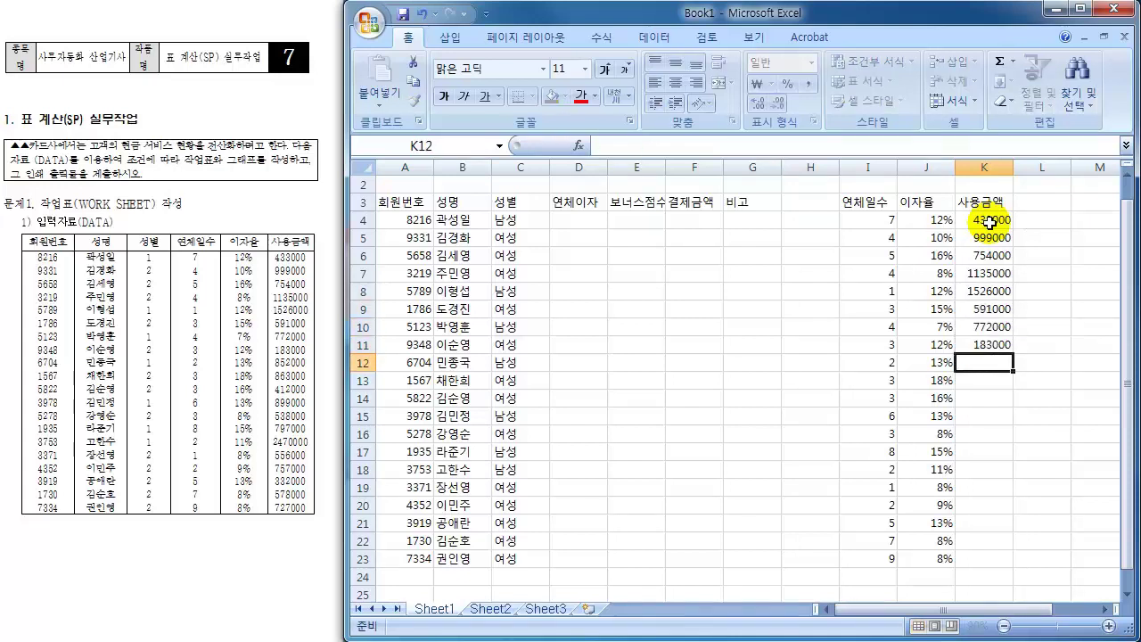
pyautogui.write('85200')
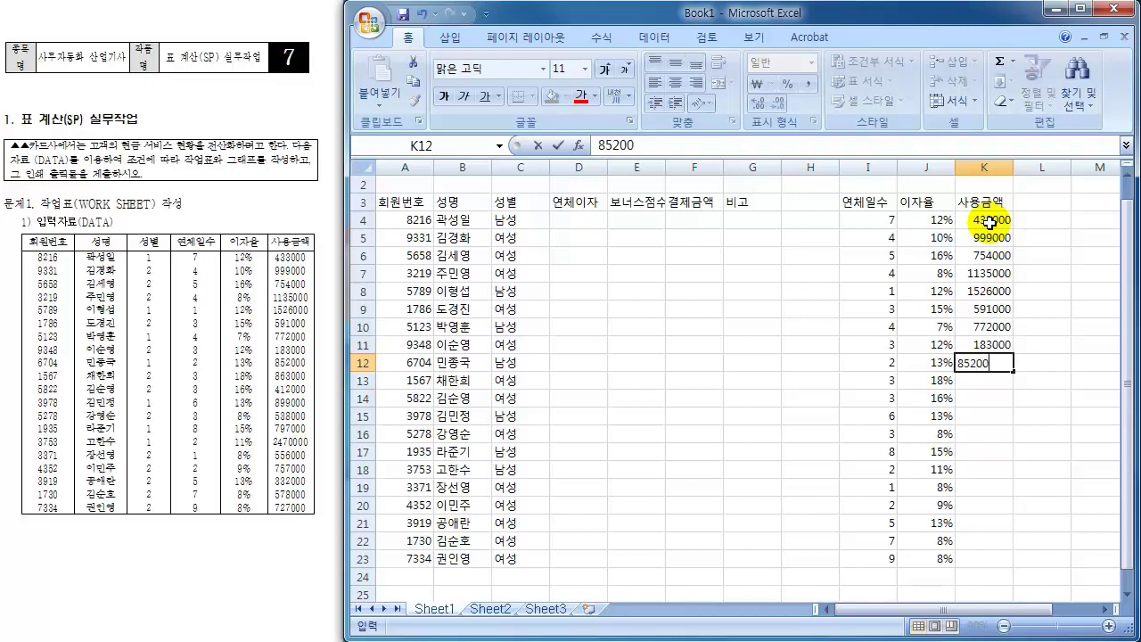
pyautogui.write('0')
pyautogui.press('Return')
# - Enter the tenth to twelfth members' 사용금액 values in K13 to K15: 863000, 412000 and 899000
pyautogui.write('863')
pyautogui.press('Return')
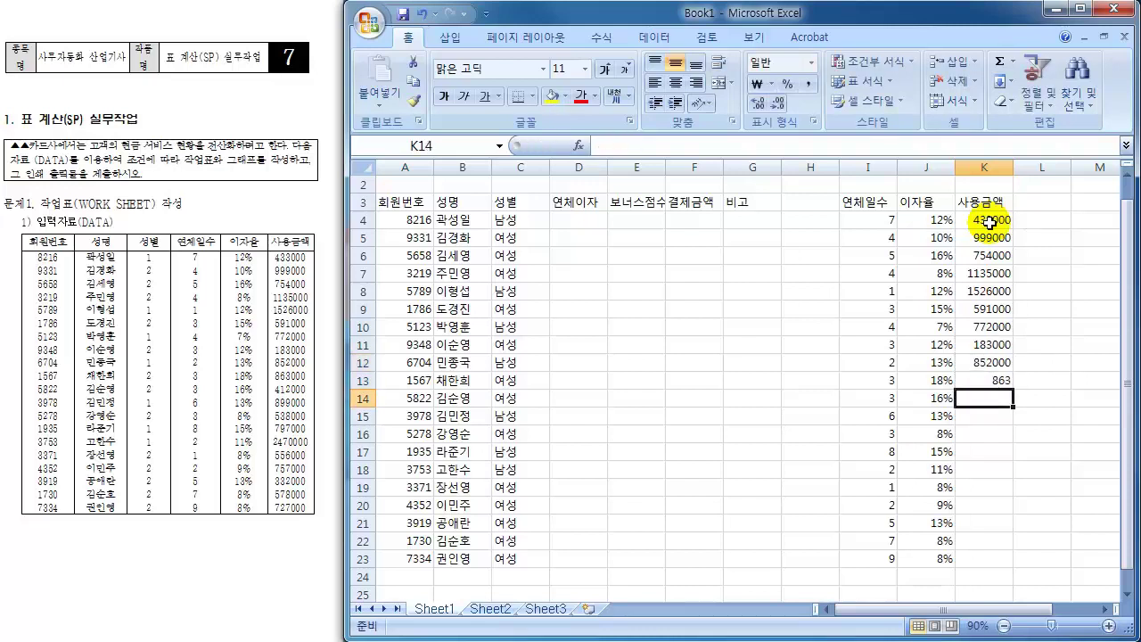
pyautogui.press('Up')
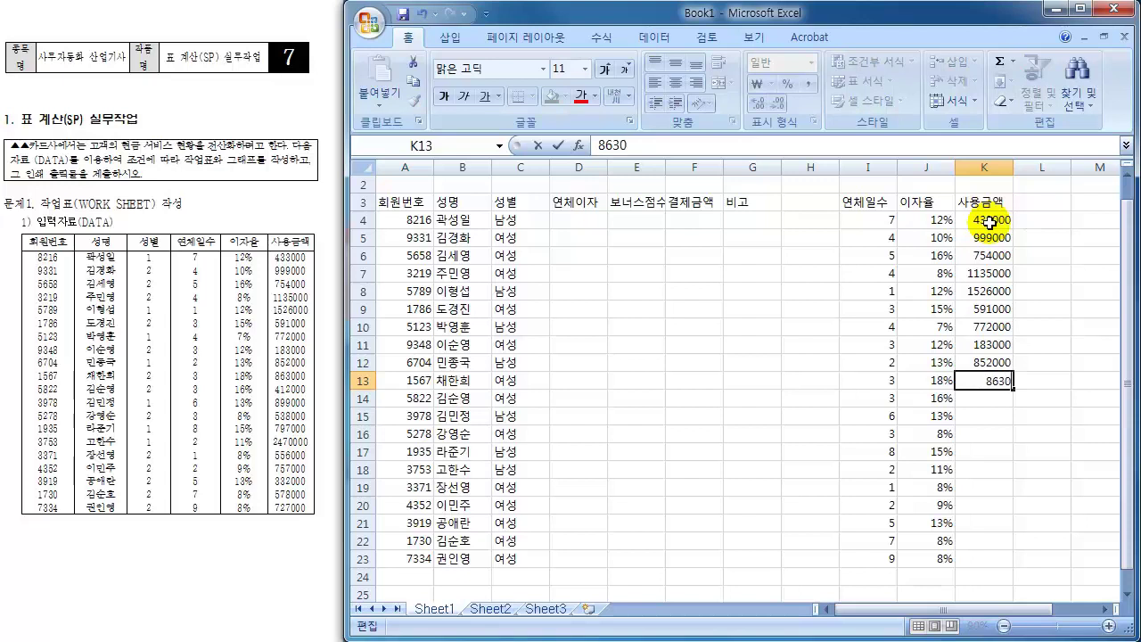
pyautogui.press('Return')
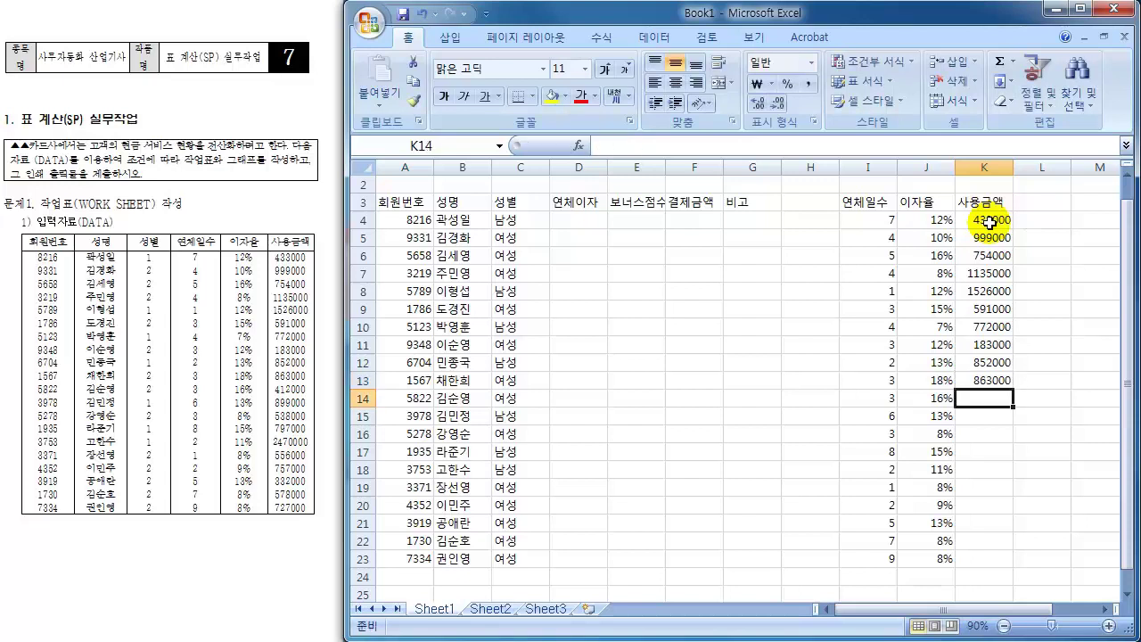
pyautogui.write('412000')
pyautogui.press('Return')
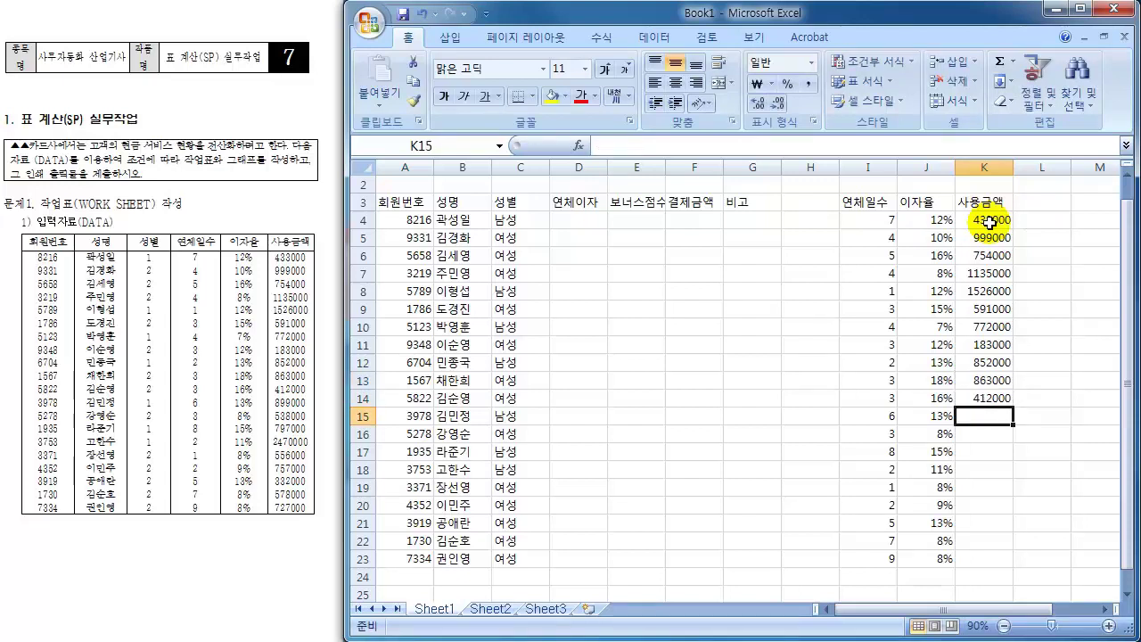
pyautogui.write('899000')
pyautogui.press('Return')
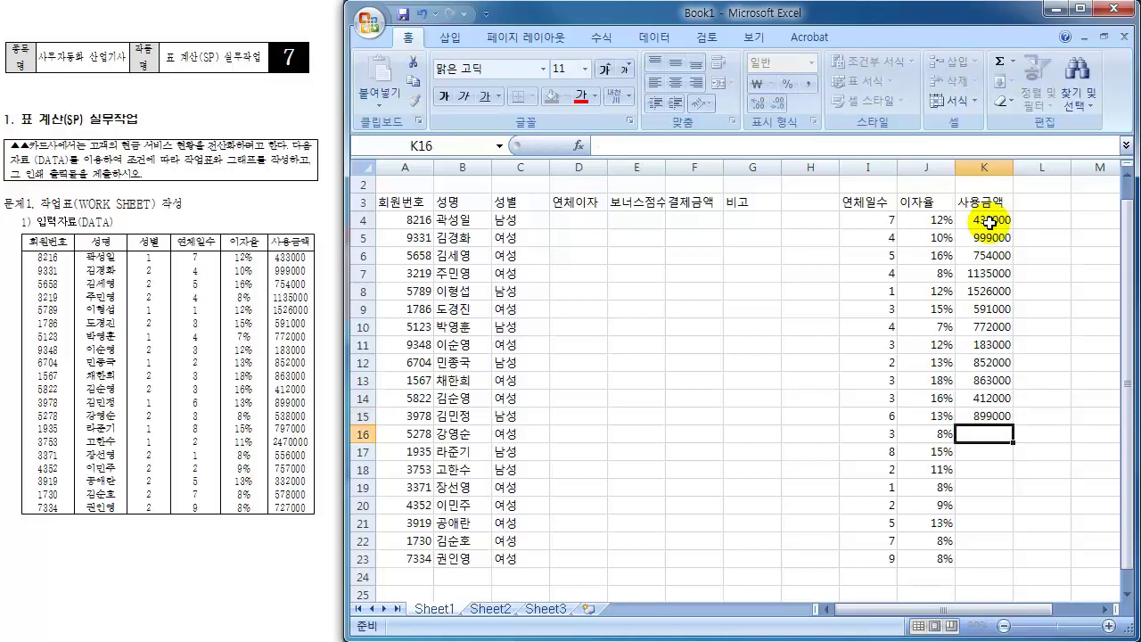
# - Enter the thirteenth to fifteenth members' 사용금액 values in K16 to K18: 538000, 797000 and 2470000
pyautogui.write('538')
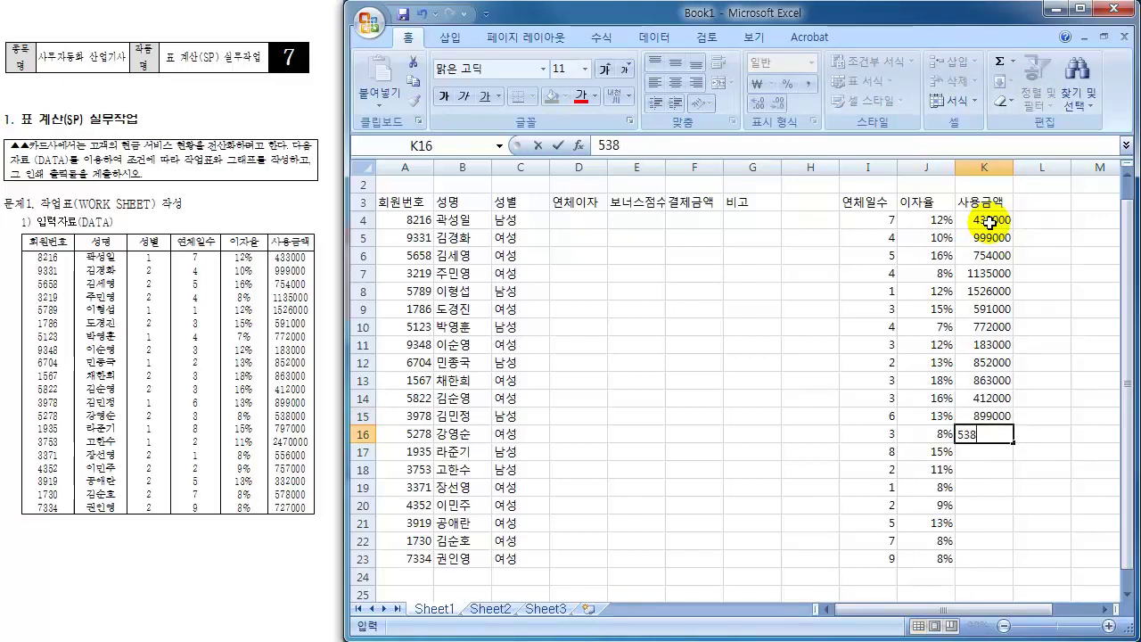
pyautogui.write('000')
pyautogui.press('Return')
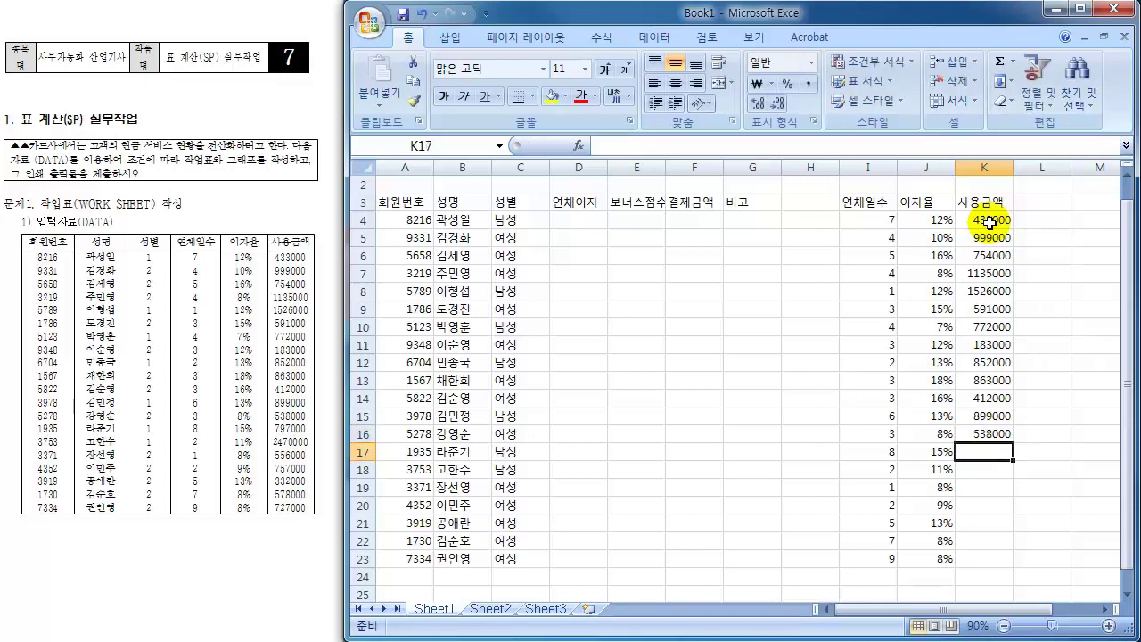
pyautogui.write('797000')
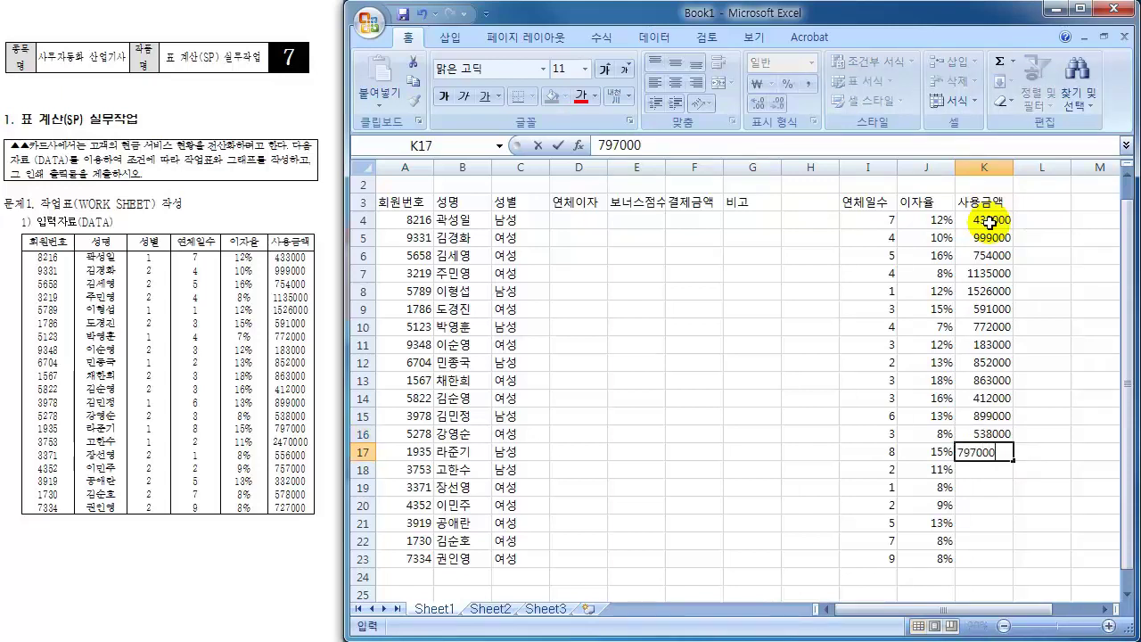
pyautogui.press('Return')
pyautogui.write('2470000')
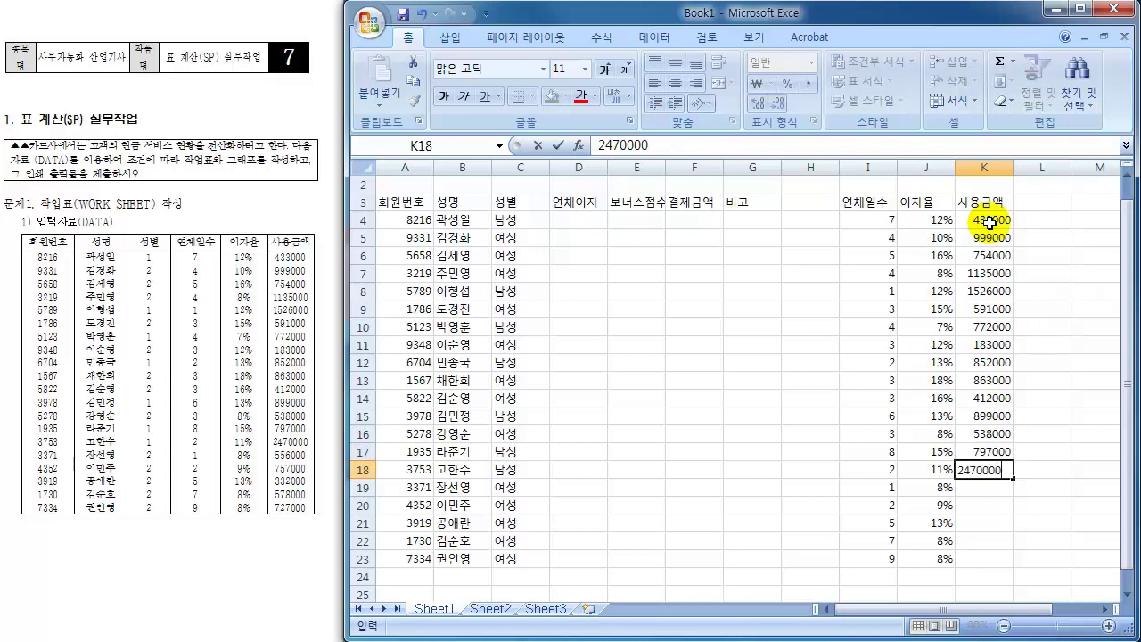
pyautogui.press('Return')
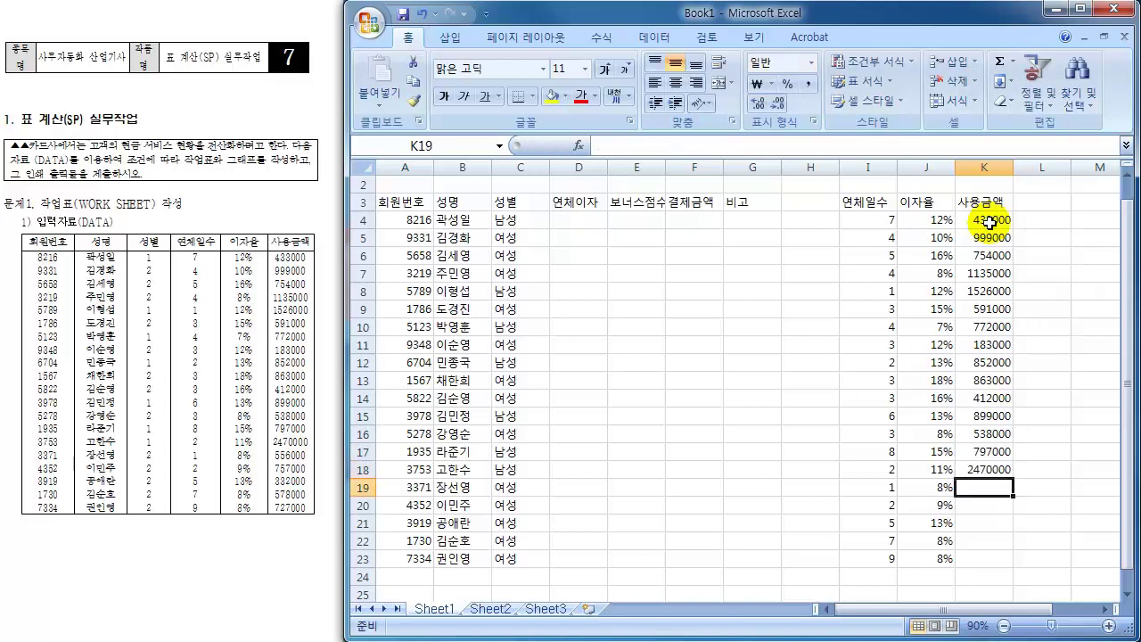
# - Enter the sixteenth to eighteenth members' 사용금액 values in K19 to K21: 556000, 757000 and 332000
pyautogui.write('556000')
pyautogui.press('Return')
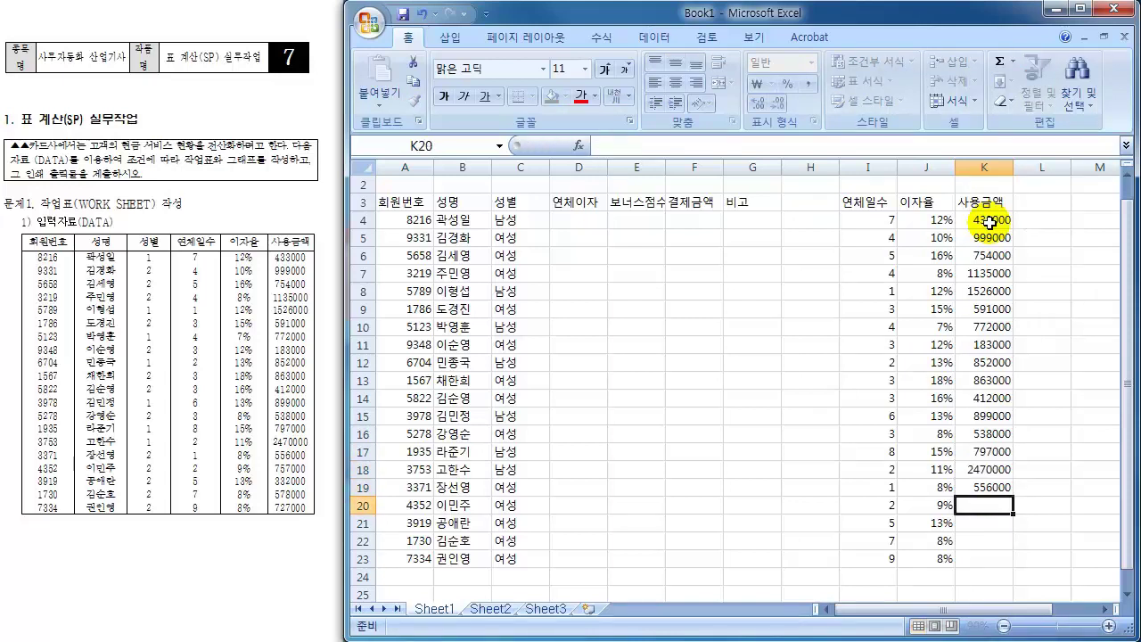
pyautogui.write('757000')
pyautogui.press('Return')
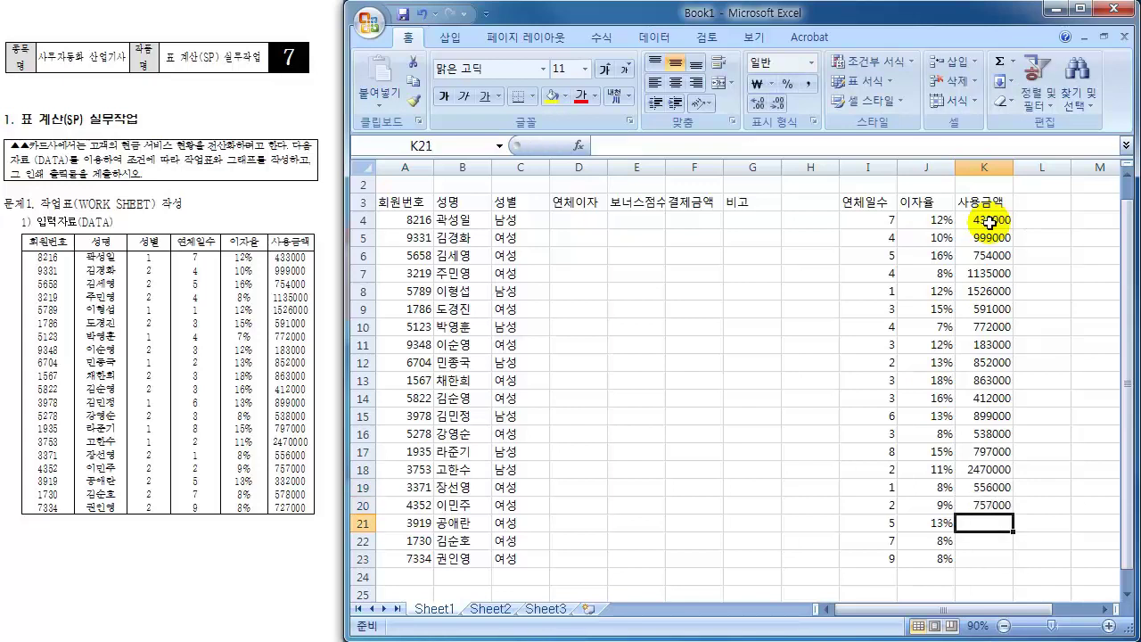
pyautogui.write('332000')
pyautogui.press('Return')
# - Enter the last two members' 사용금액 values in K22 and K23: 578000 and 727000
pyautogui.write('5')
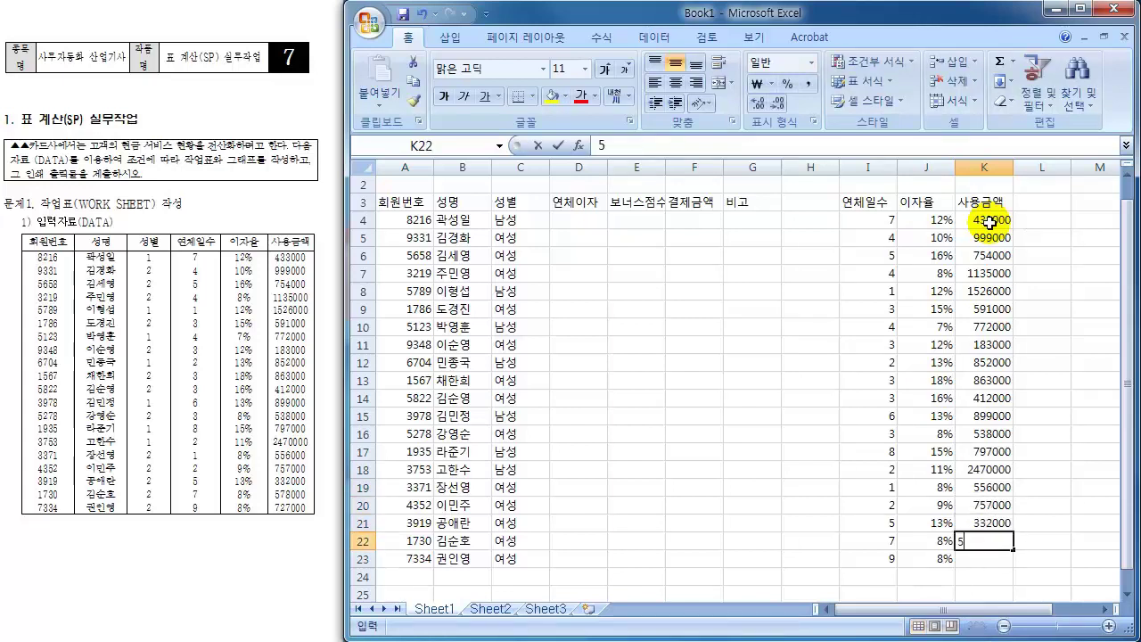
pyautogui.write('78000')
pyautogui.press('Return')
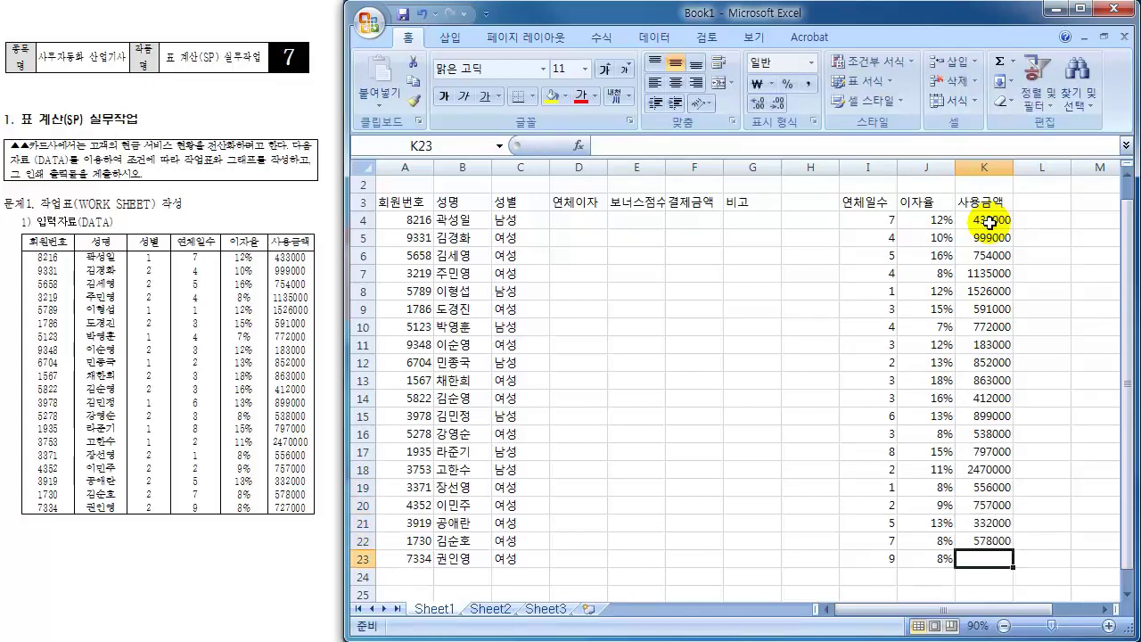
pyautogui.write('727000')
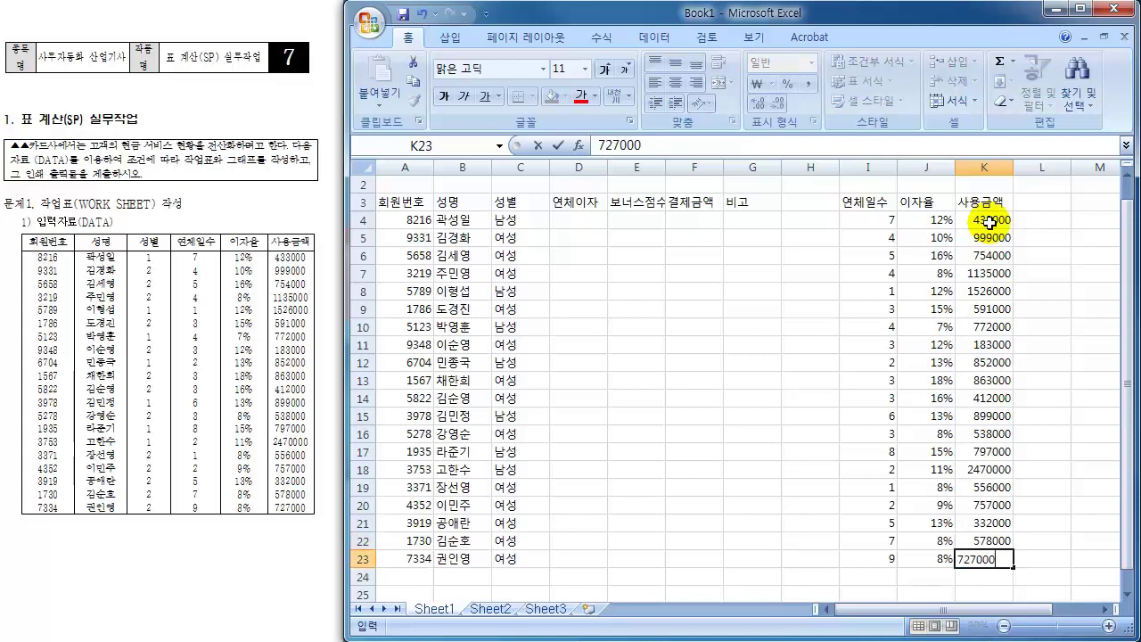
pyautogui.press('Return')
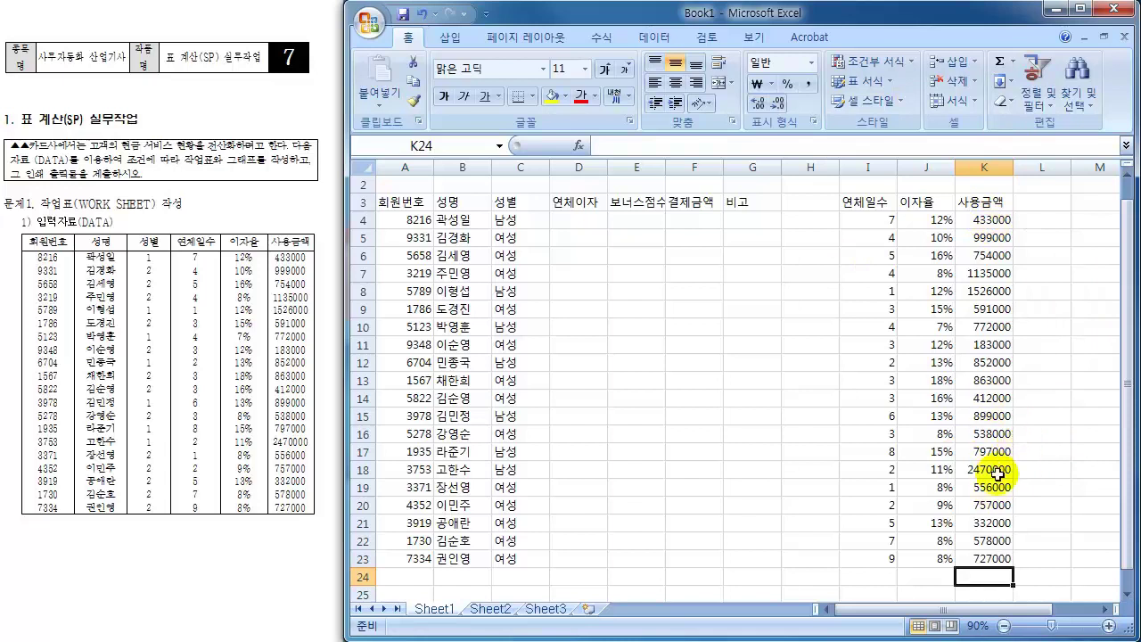
pyautogui.click(740, 483)
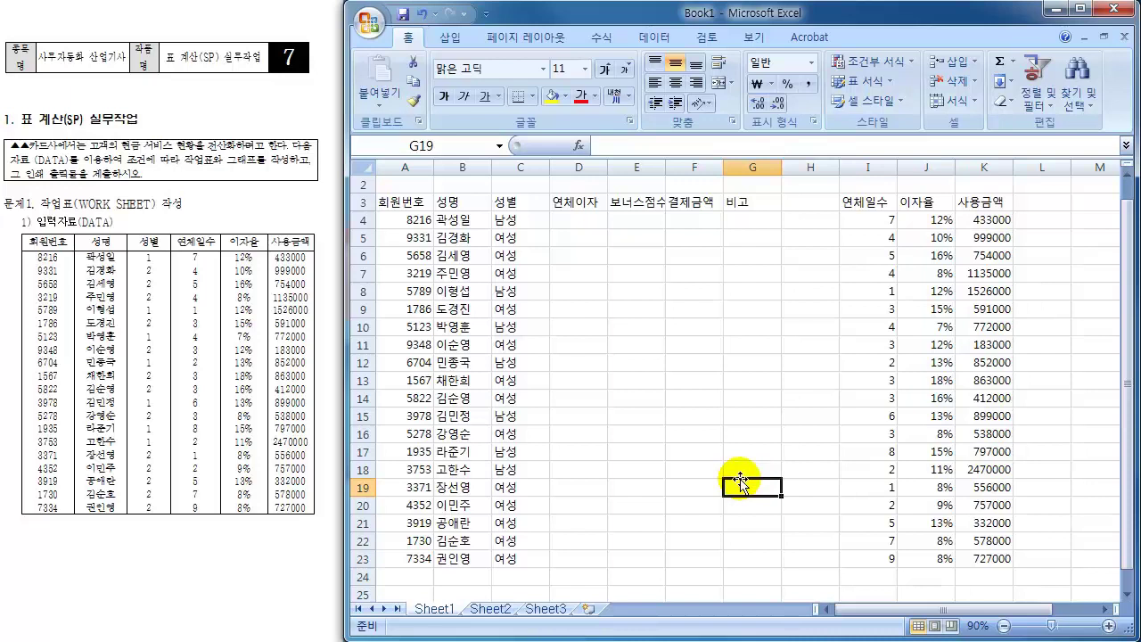
pyautogui.click(579, 219)
pyautogui.click(765, 383)
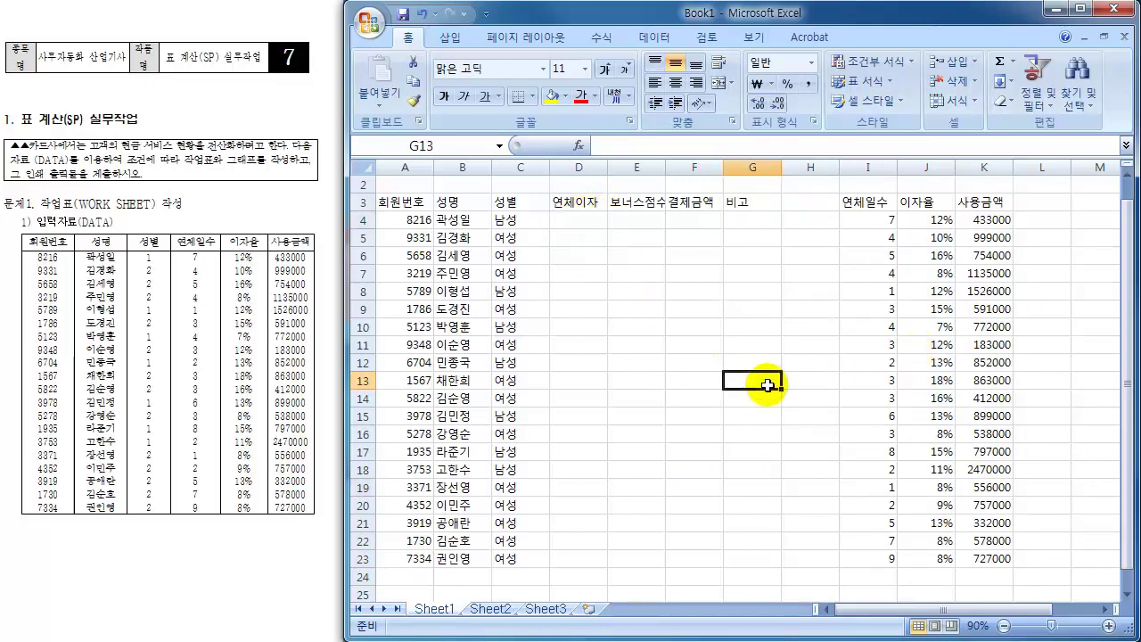
pyautogui.scroll(1, 765, 384)
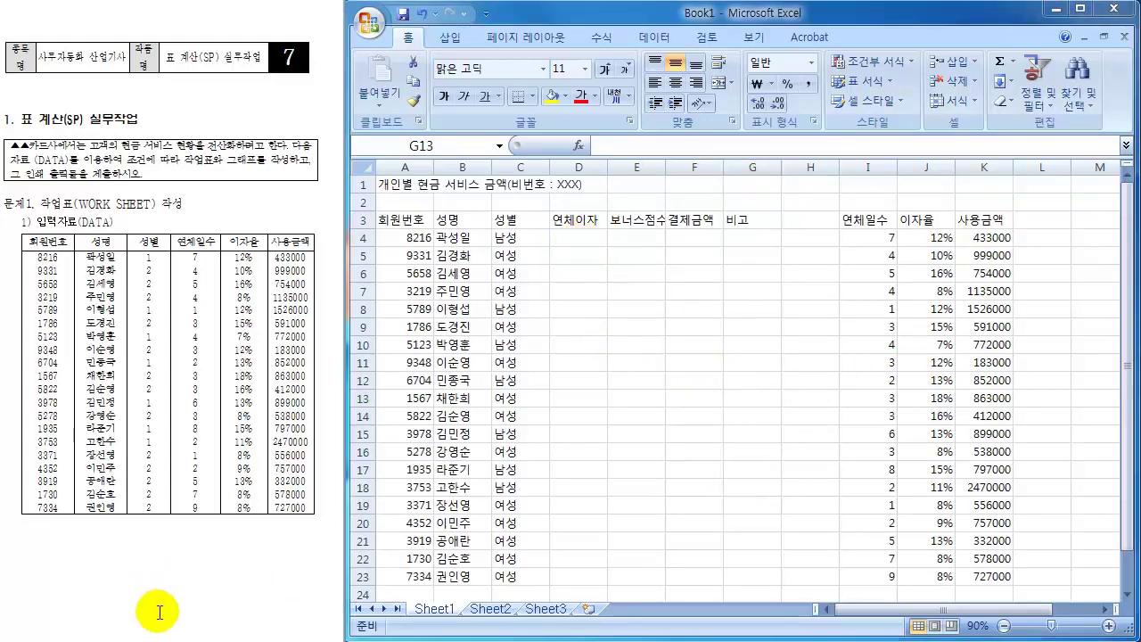
# - Find the 작업표 형식 section in the exam document and highlight its 연체이자 calculation rule
pyautogui.scroll(-5, 158, 608)
pyautogui.scroll(-3, 161, 612)
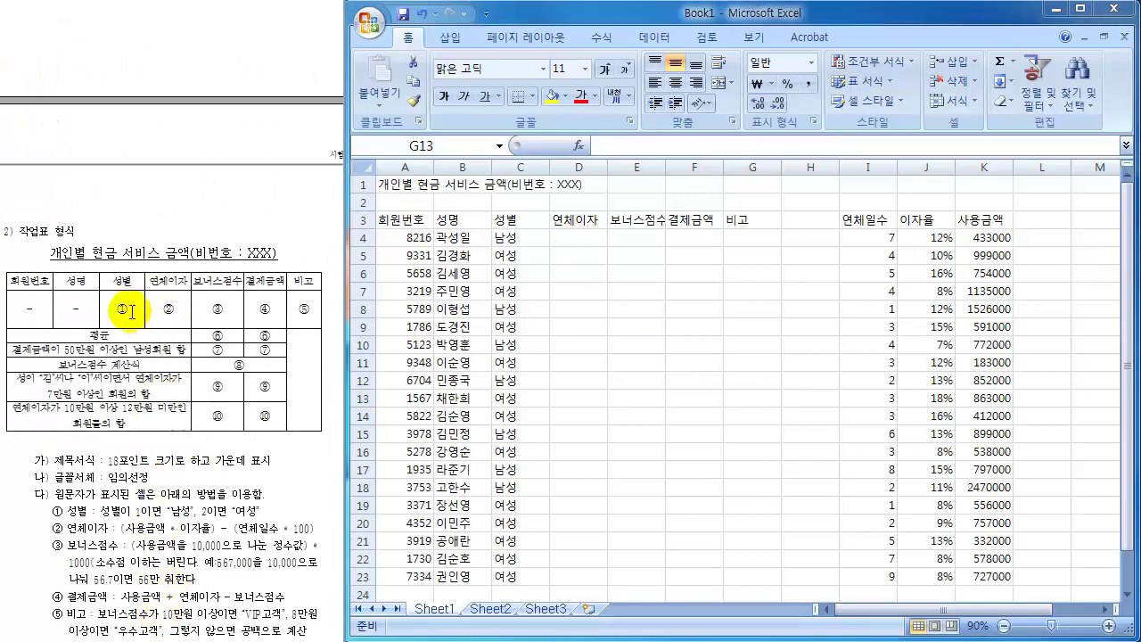
pyautogui.click(575, 237)
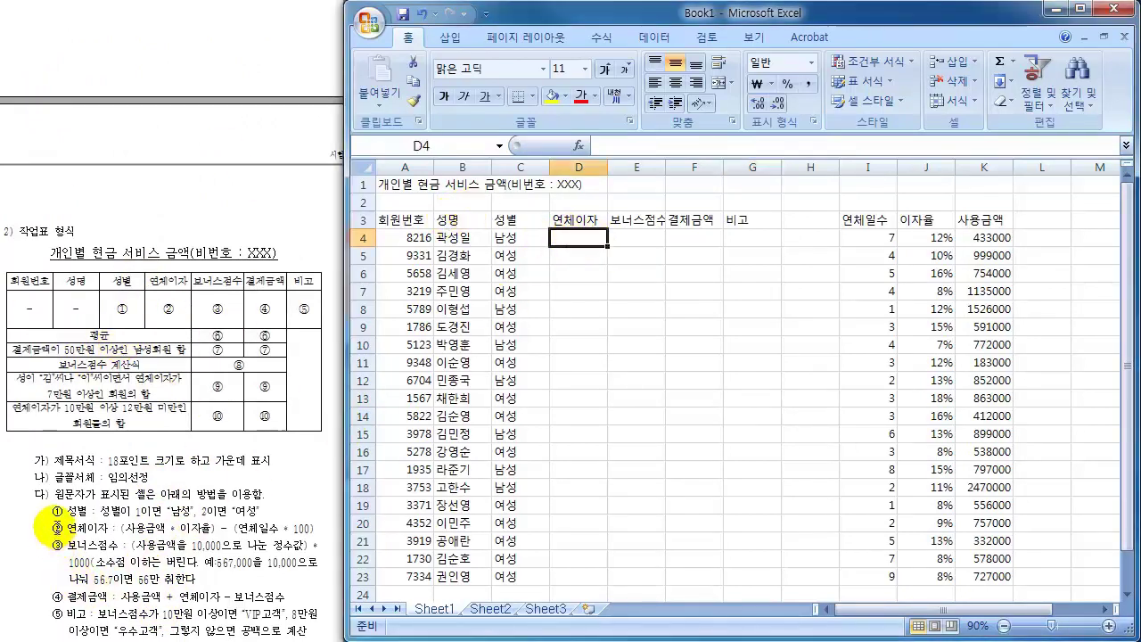
pyautogui.moveTo(54, 529); pyautogui.dragTo(327, 533)
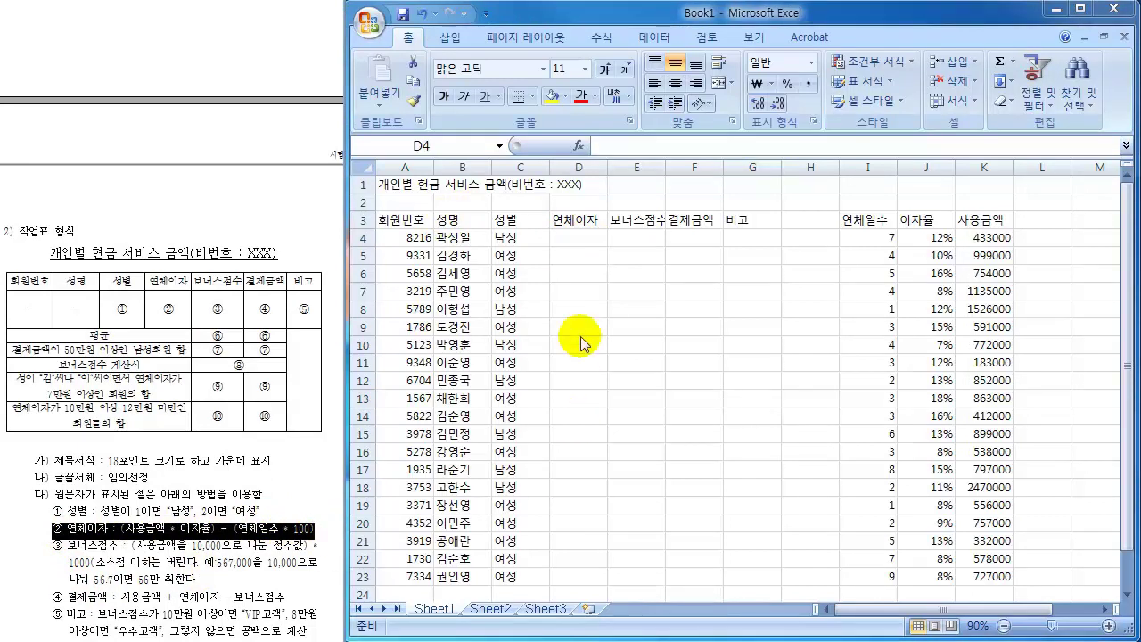
# - Calculate the first member's 연체이자 in D4 with =(K4*J4)-(I4*100) and fill the formula down to D23
pyautogui.click(569, 243)
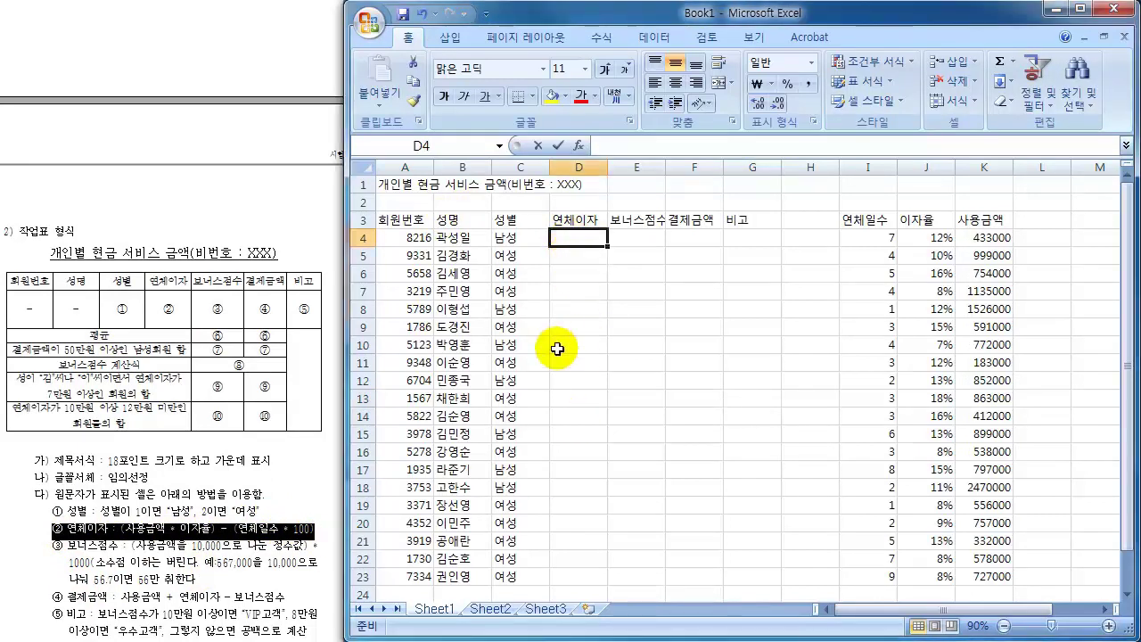
pyautogui.write('=(')
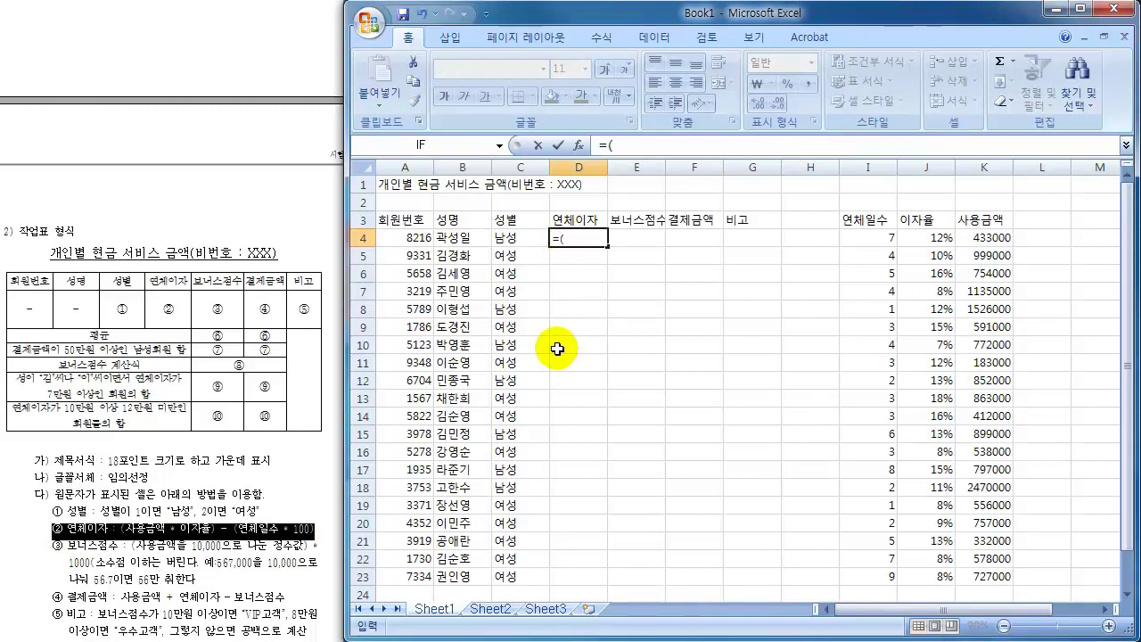
pyautogui.click(1000, 239)
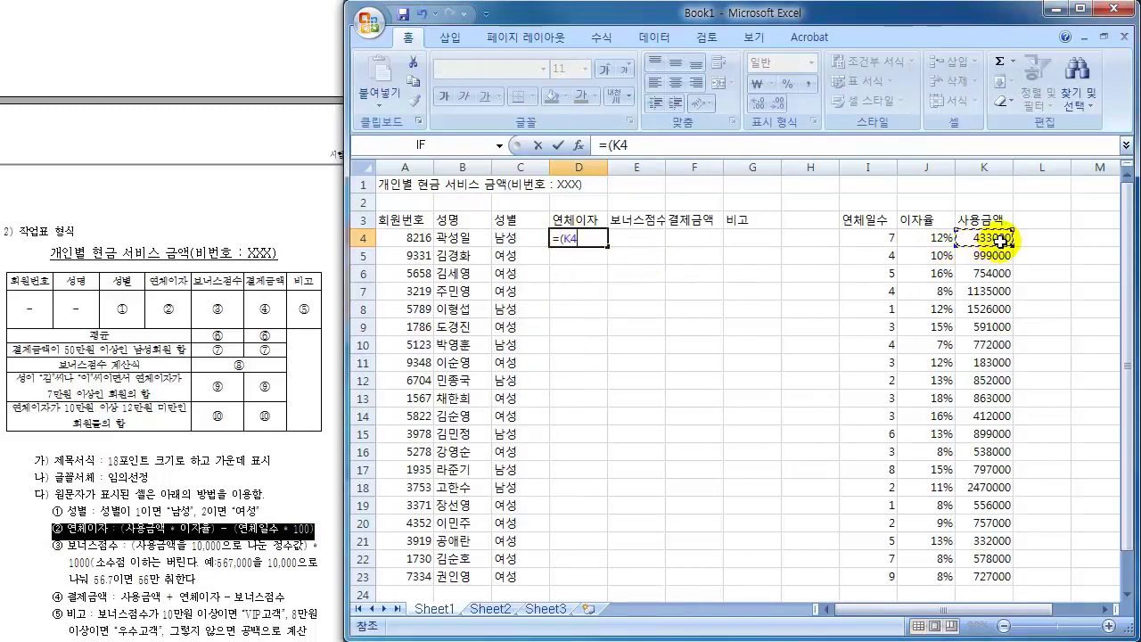
pyautogui.click(930, 238)
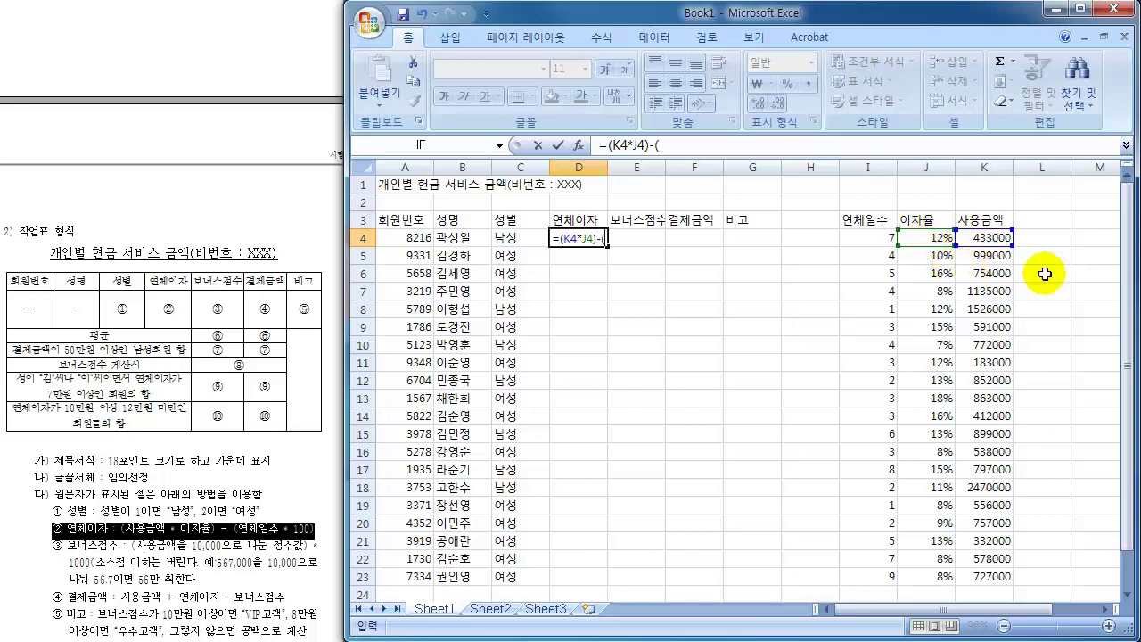
pyautogui.click(870, 239)
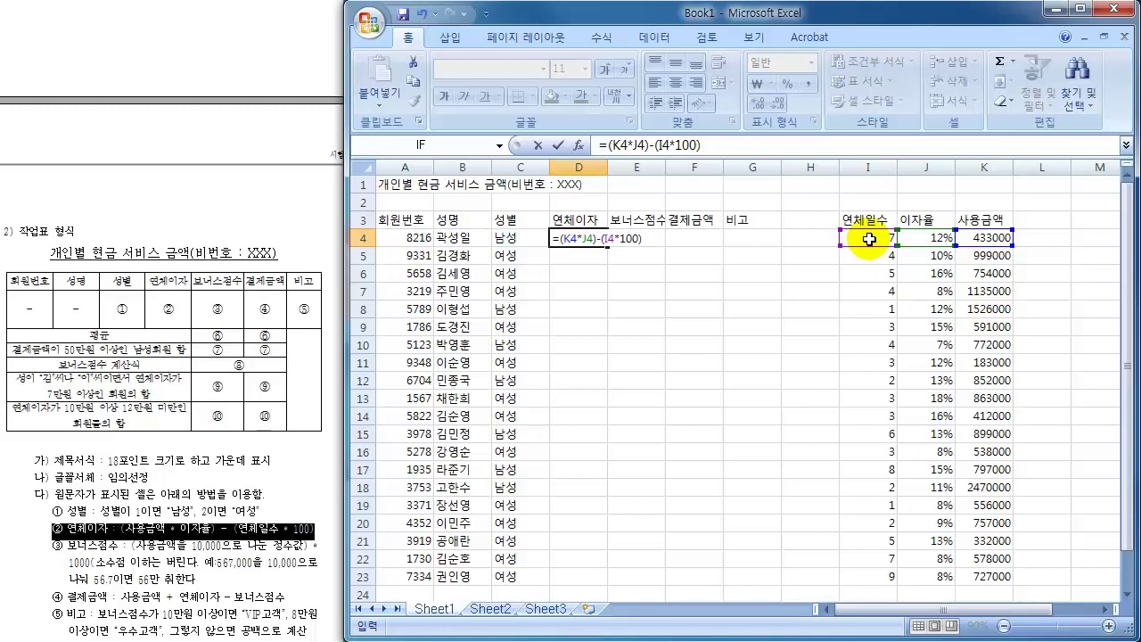
pyautogui.write('*100)')
pyautogui.press('Return')
pyautogui.click(570, 238)
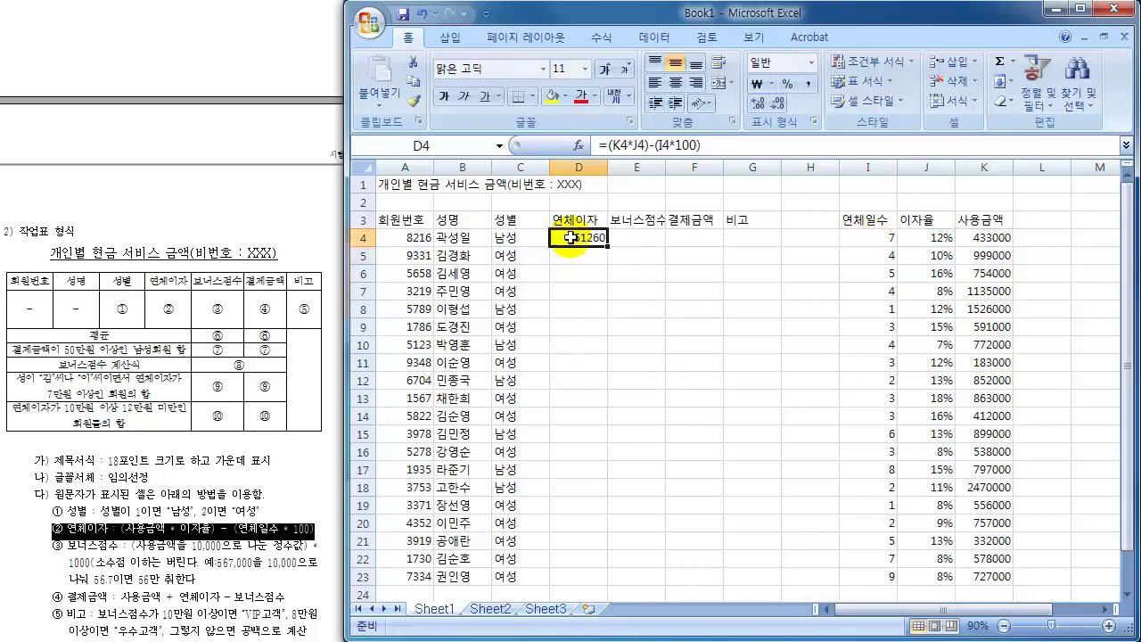
pyautogui.moveTo(606, 242); pyautogui.dragTo(591, 581)
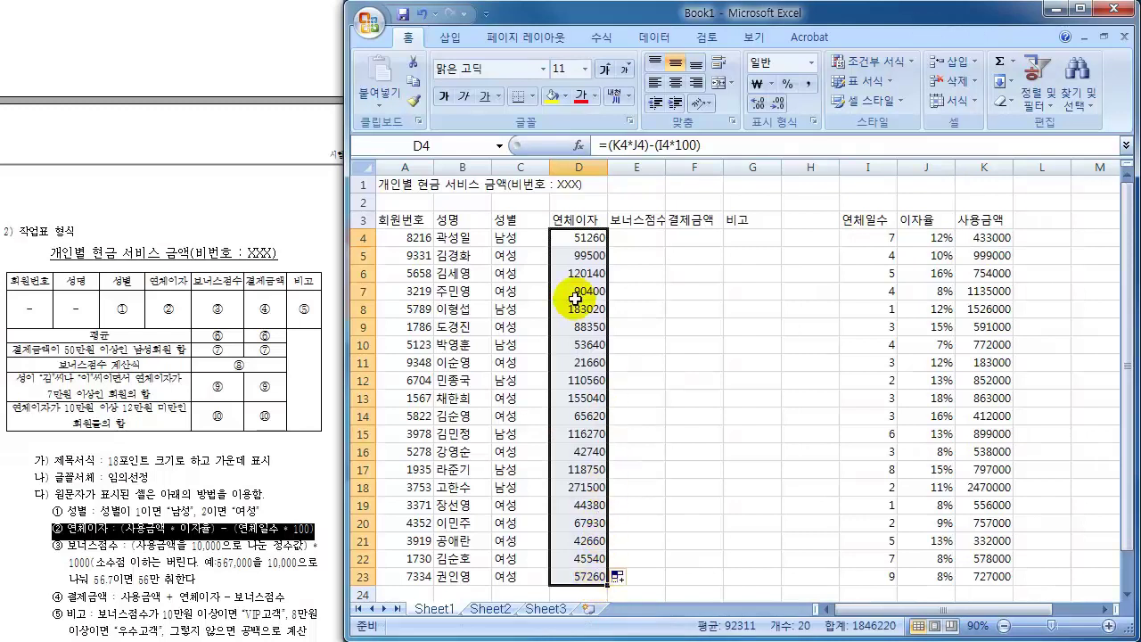
# - Read the 보너스점수 calculation rule in the exam document and check the first member's 사용금액 in K4
pyautogui.click(639, 238)
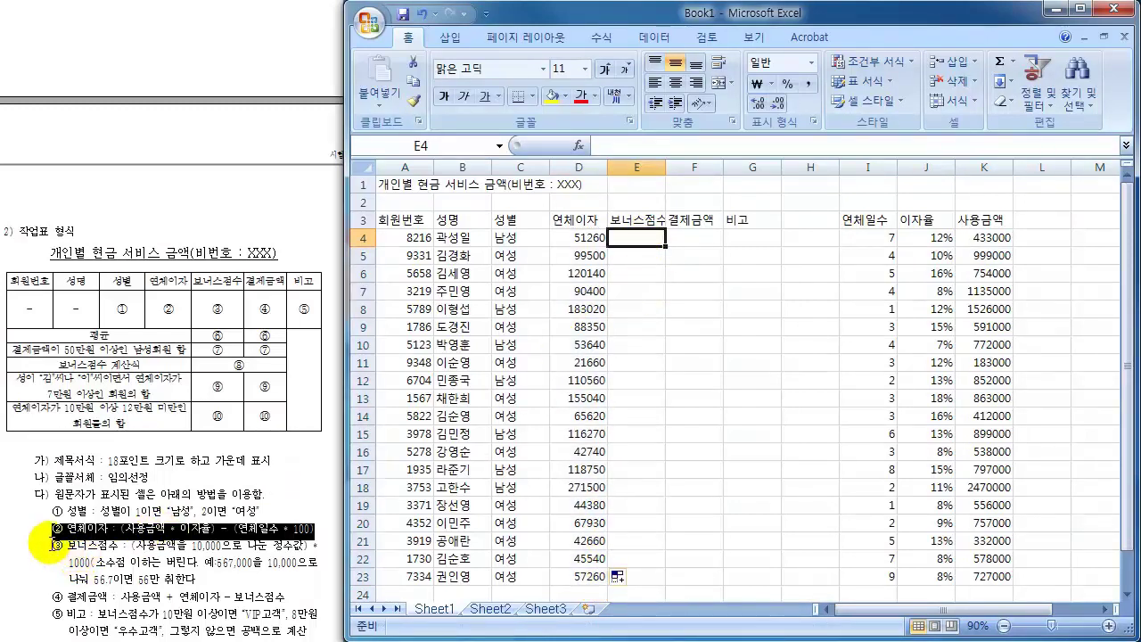
pyautogui.moveTo(52, 545); pyautogui.dragTo(196, 579)
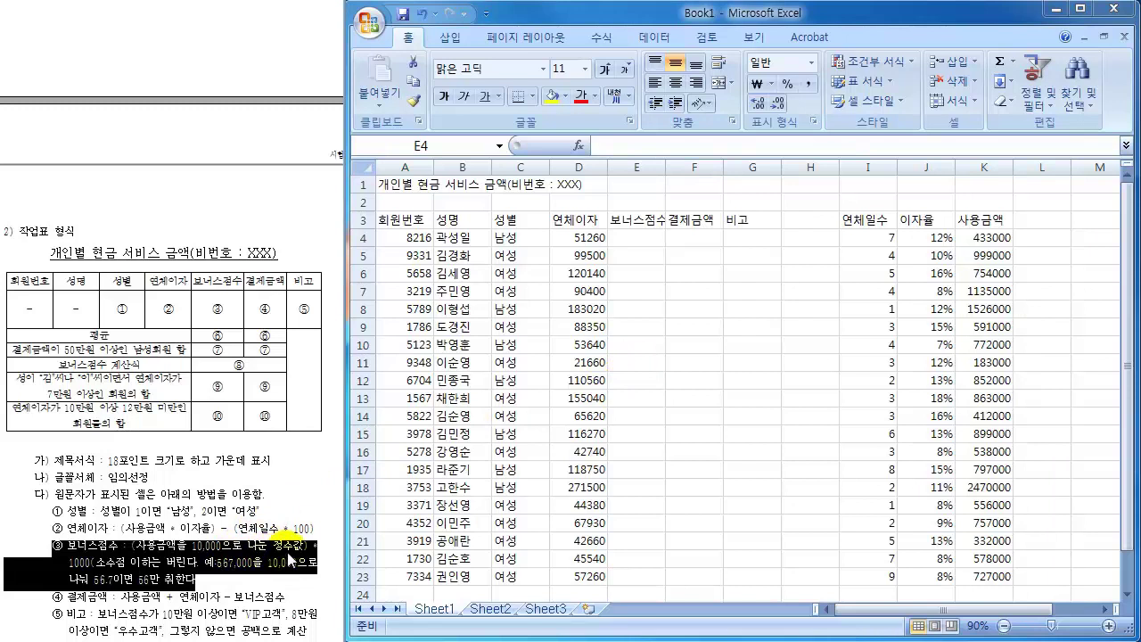
pyautogui.click(236, 571)
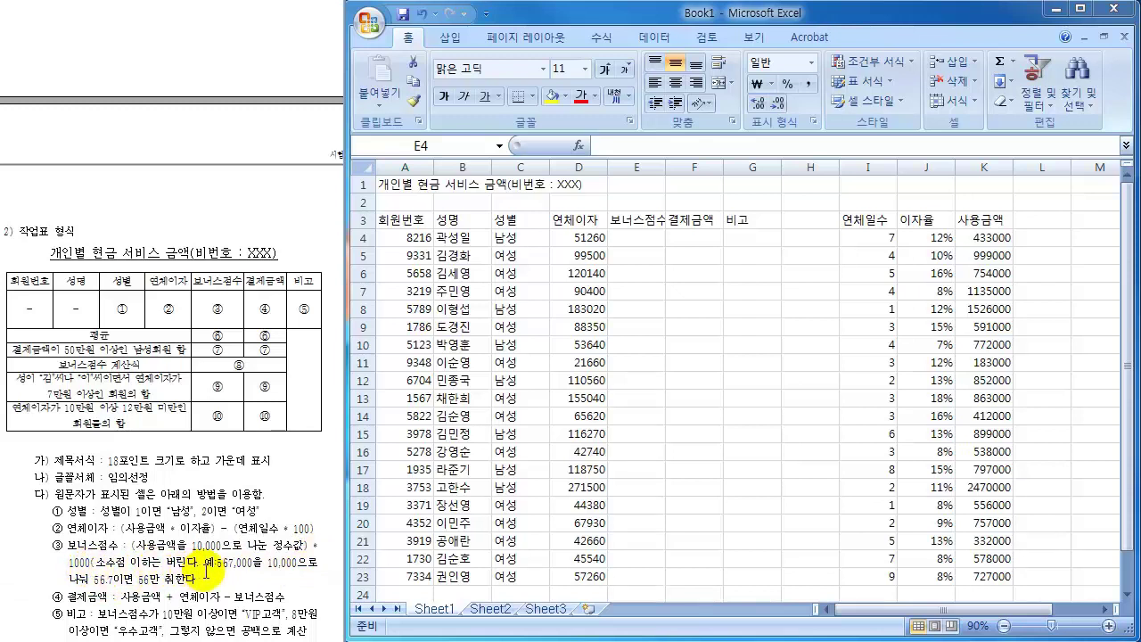
pyautogui.scroll(-3, 179, 574)
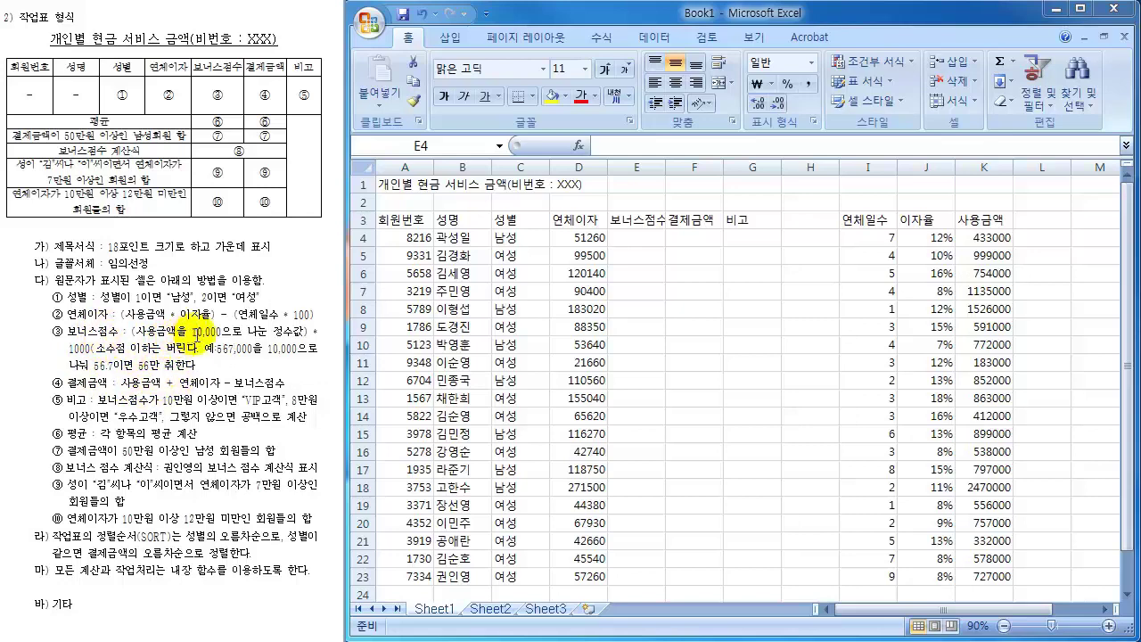
pyautogui.click(1000, 237)
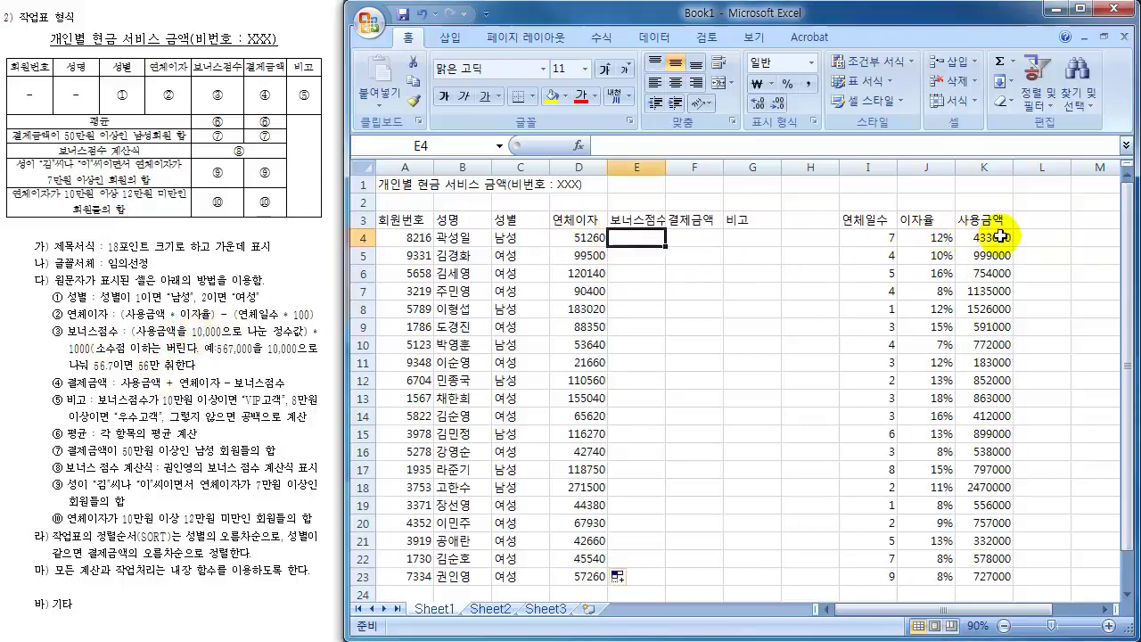
pyautogui.click(1001, 237)
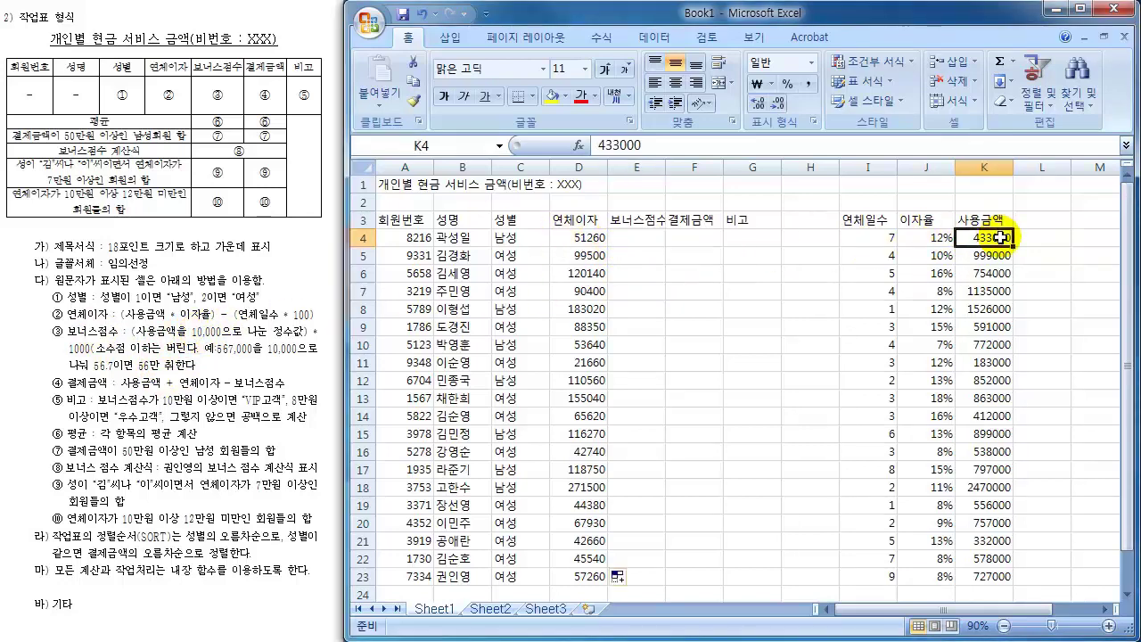
# - Enter 43 in E4 and 99 in E5 by hand as the first two members' 보너스점수
pyautogui.click(639, 242)
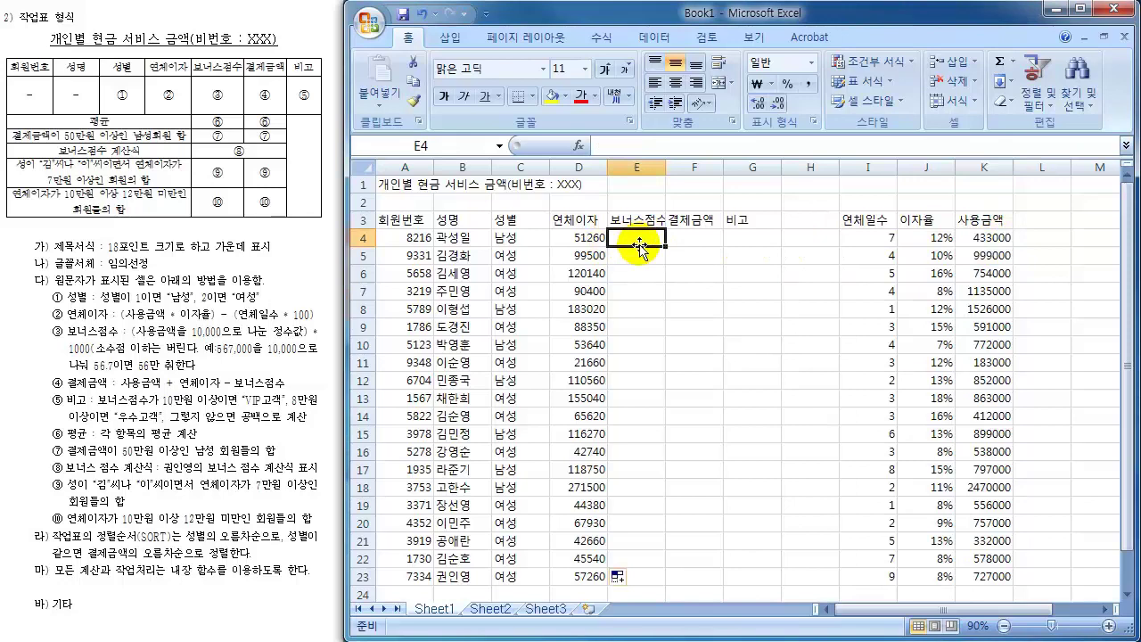
pyautogui.write('43')
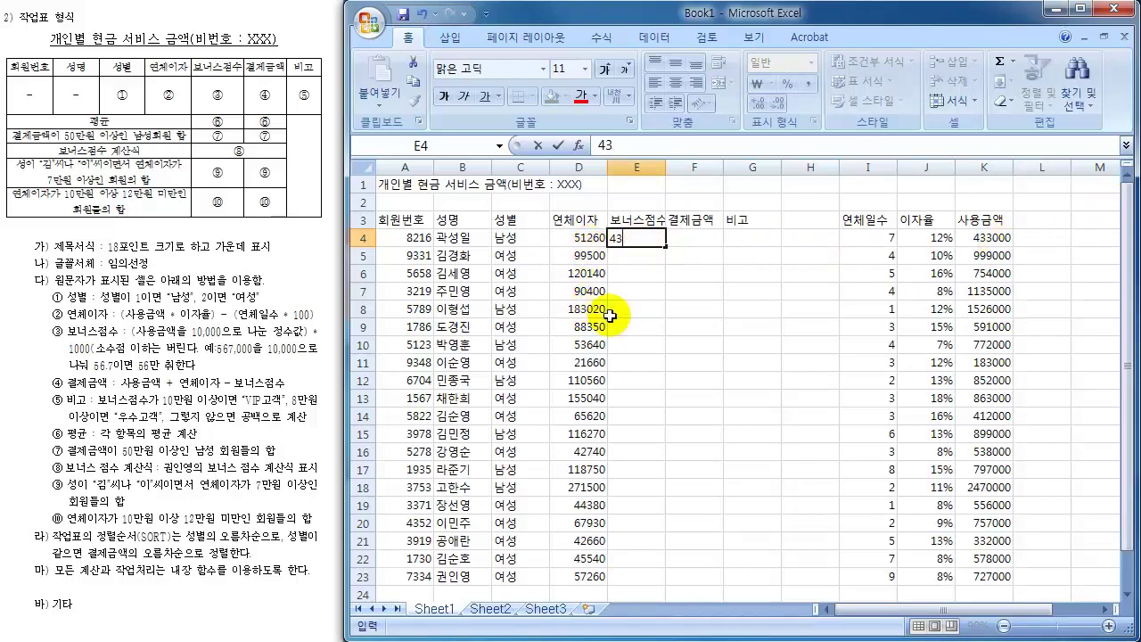
pyautogui.press('Return')
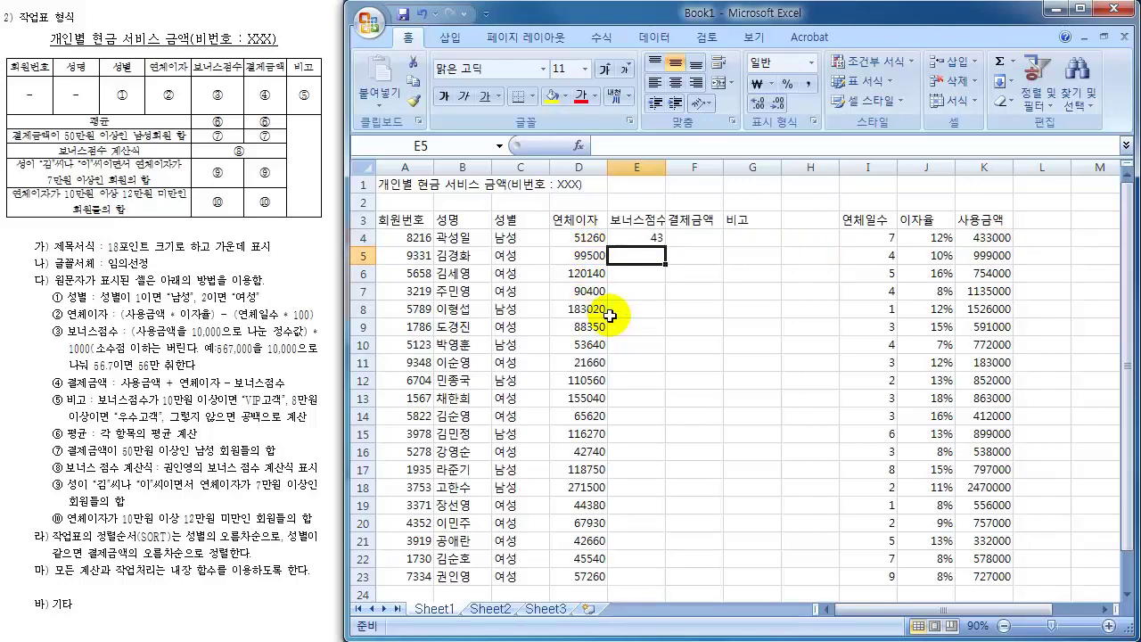
pyautogui.click(645, 242)
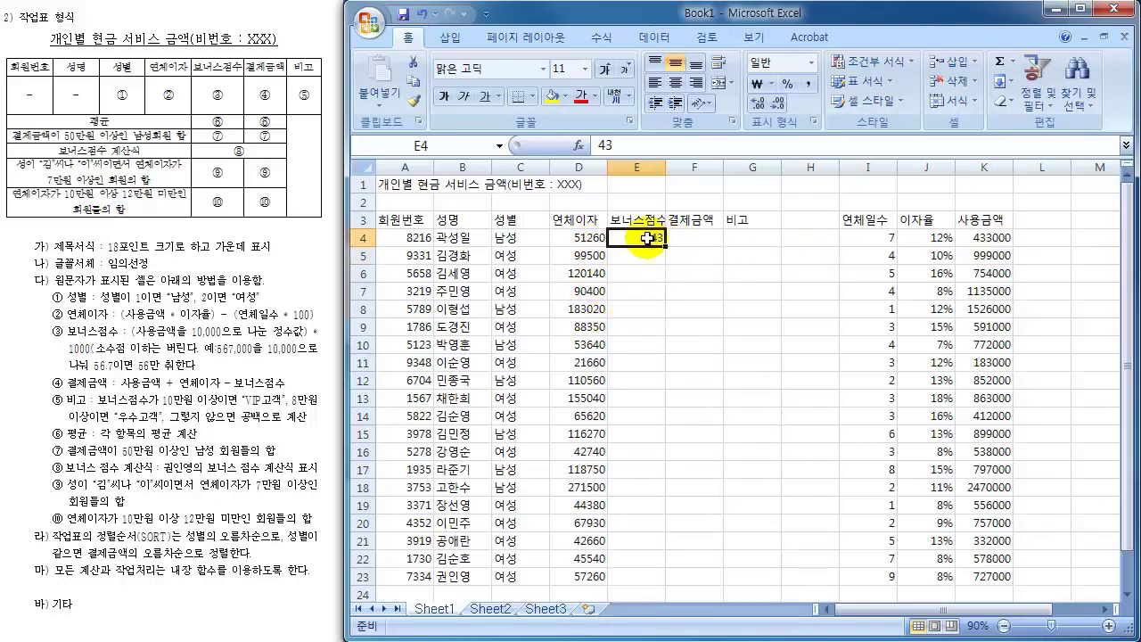
pyautogui.click(644, 256)
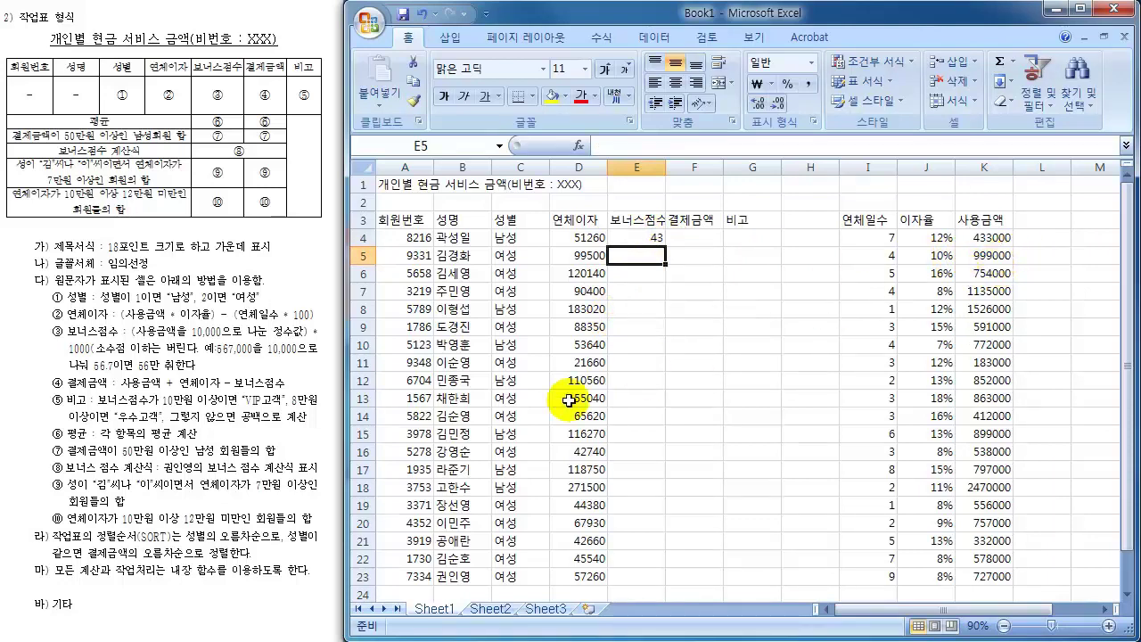
pyautogui.write('99')
pyautogui.press('Return')
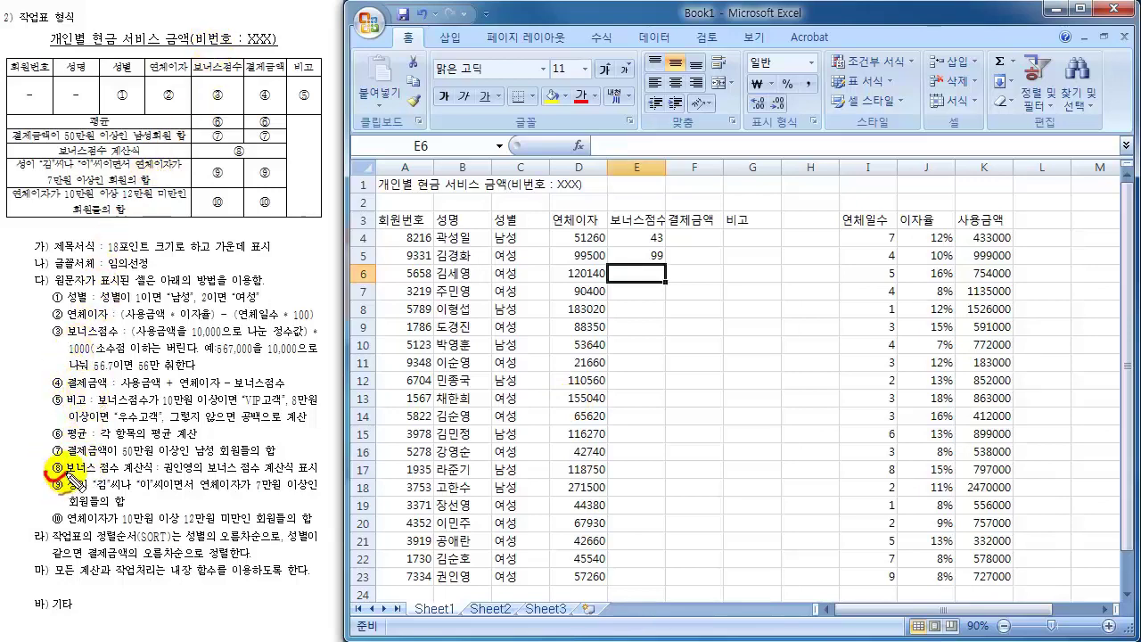
# - Examine the exam's item ⑧ 보너스점수 계산식, its place in the form and the last member's 보너스점수 cell E23
pyautogui.moveTo(71, 481)
pyautogui.mouseDown()
pyautogui.moveTo(62, 459)
pyautogui.moveTo(51, 479)
pyautogui.moveTo(205, 478)
pyautogui.moveTo(178, 462)
pyautogui.moveTo(317, 482)
pyautogui.moveTo(312, 458)
pyautogui.mouseUp()
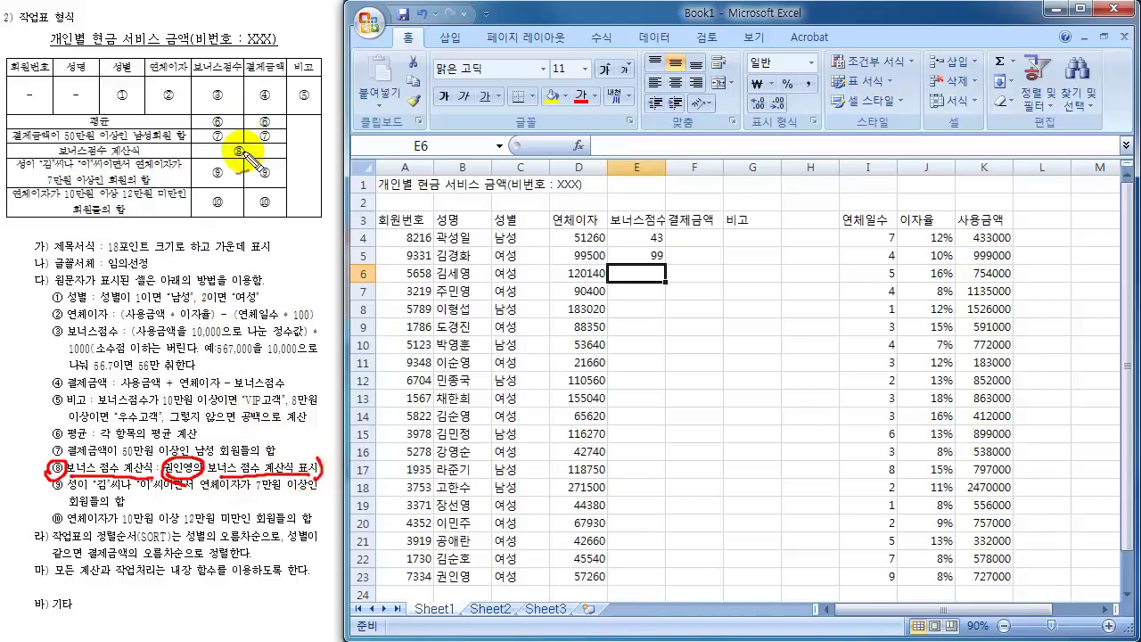
pyautogui.moveTo(242, 154)
pyautogui.mouseDown()
pyautogui.moveTo(231, 139)
pyautogui.moveTo(233, 164)
pyautogui.mouseUp()
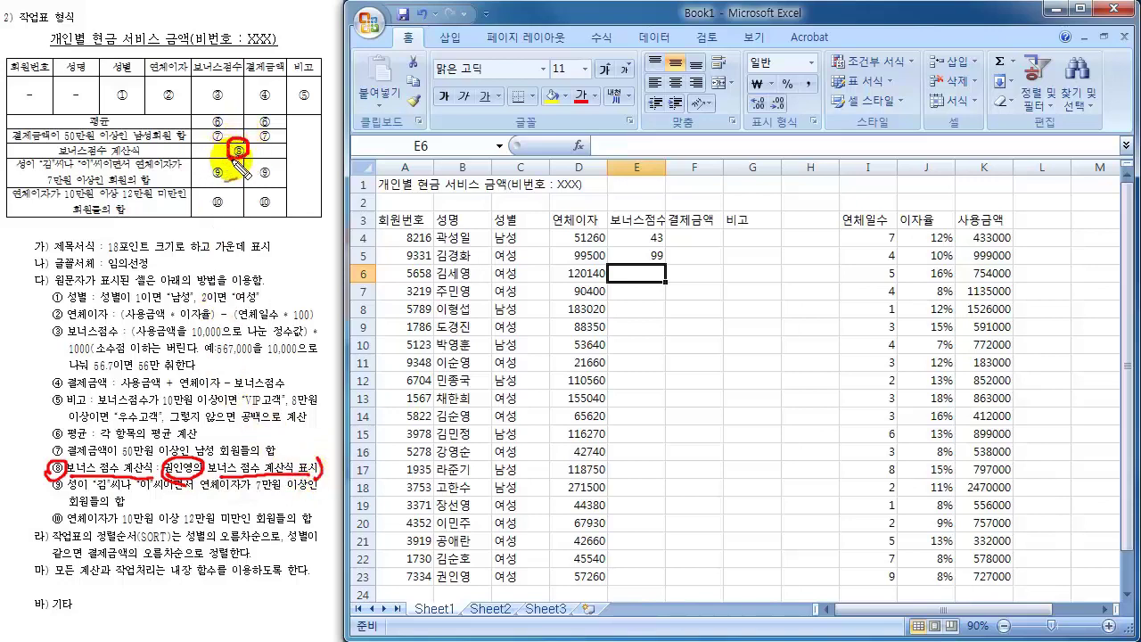
pyautogui.moveTo(635, 232)
pyautogui.mouseDown()
pyautogui.moveTo(669, 248)
pyautogui.moveTo(668, 238)
pyautogui.mouseUp()
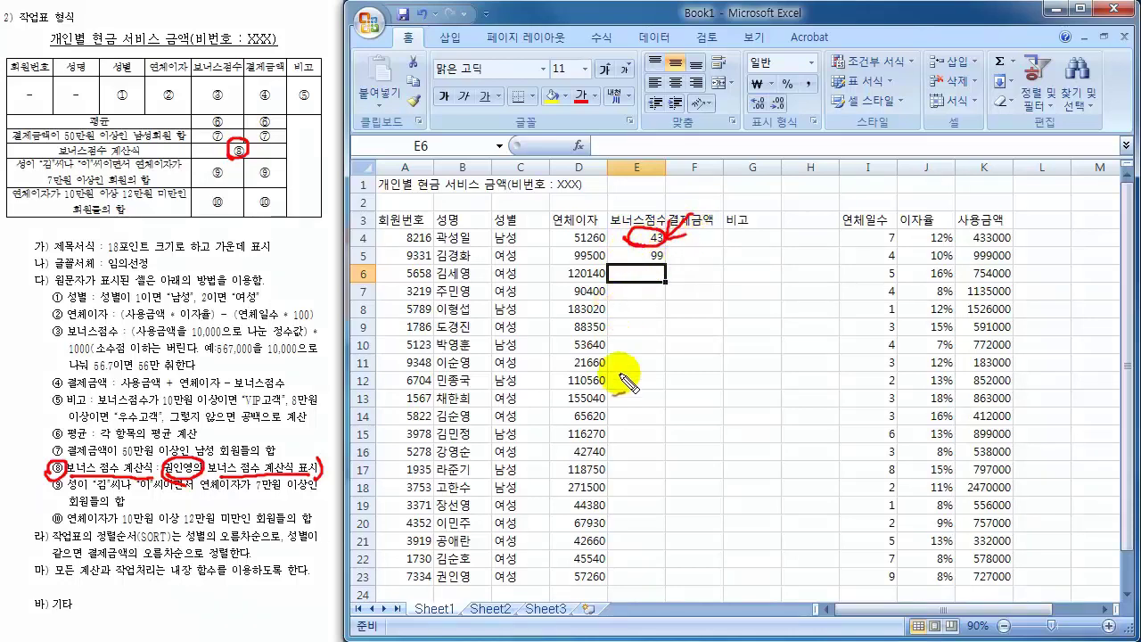
pyautogui.moveTo(455, 569)
pyautogui.mouseDown()
pyautogui.moveTo(437, 579)
pyautogui.moveTo(459, 589)
pyautogui.moveTo(473, 571)
pyautogui.mouseUp()
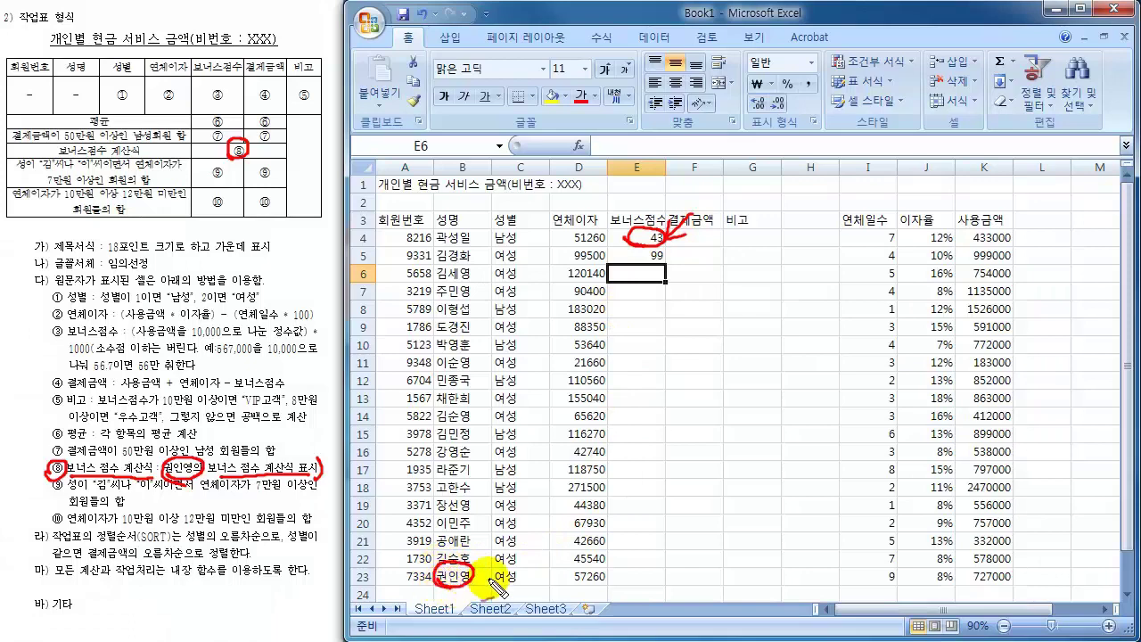
pyautogui.moveTo(649, 571)
pyautogui.mouseDown()
pyautogui.moveTo(650, 584)
pyautogui.moveTo(668, 563)
pyautogui.mouseUp()
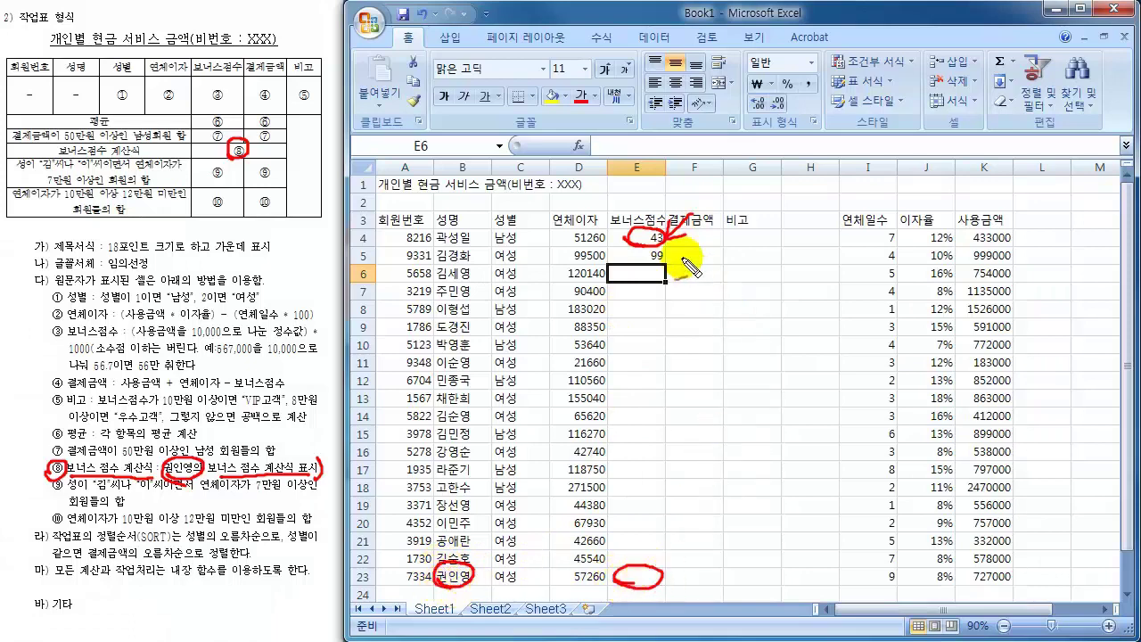
pyautogui.moveTo(671, 249)
pyautogui.mouseDown()
pyautogui.moveTo(663, 242)
pyautogui.moveTo(668, 259)
pyautogui.mouseUp()
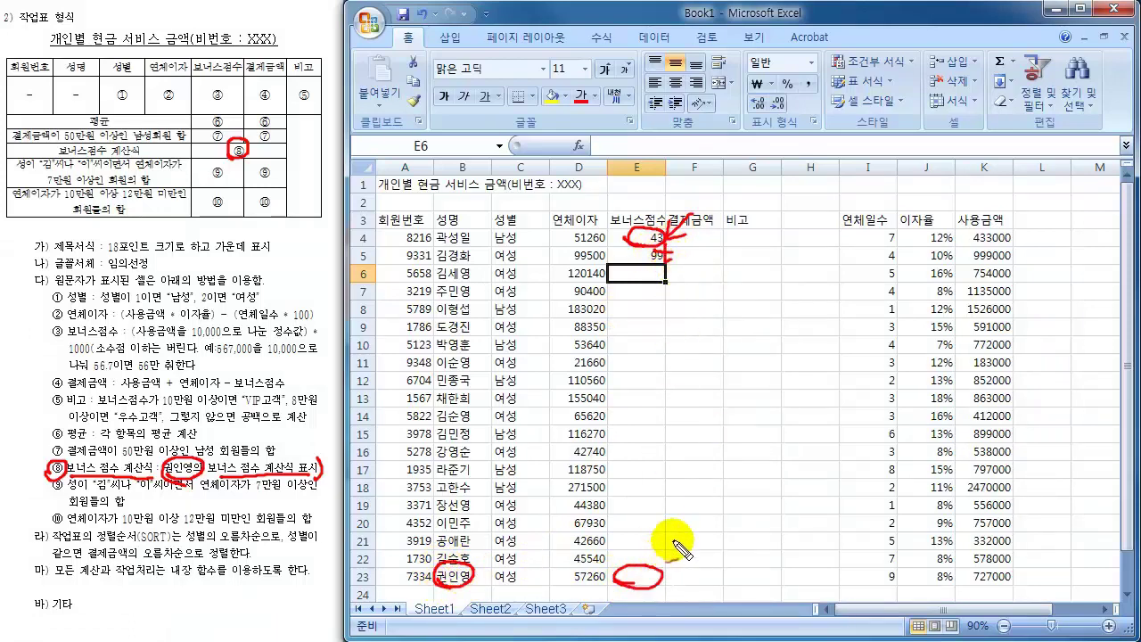
pyautogui.moveTo(672, 532)
pyautogui.mouseDown()
pyautogui.moveTo(654, 571)
pyautogui.moveTo(679, 562)
pyautogui.mouseUp()
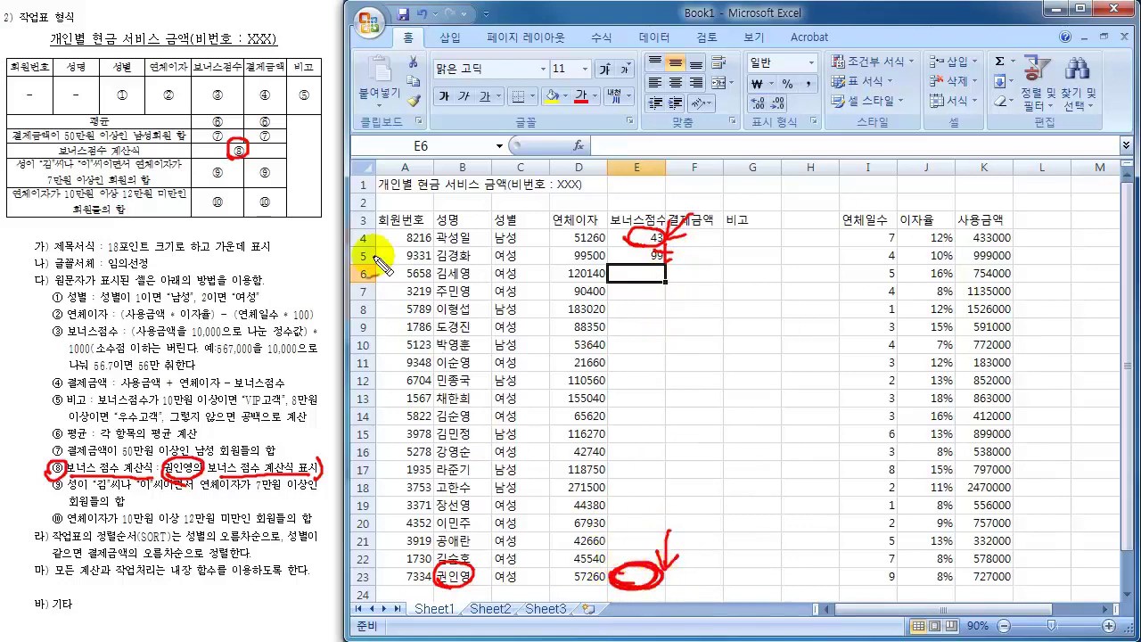
pyautogui.moveTo(233, 136)
pyautogui.mouseDown()
pyautogui.moveTo(253, 161)
pyautogui.moveTo(221, 176)
pyautogui.mouseUp()
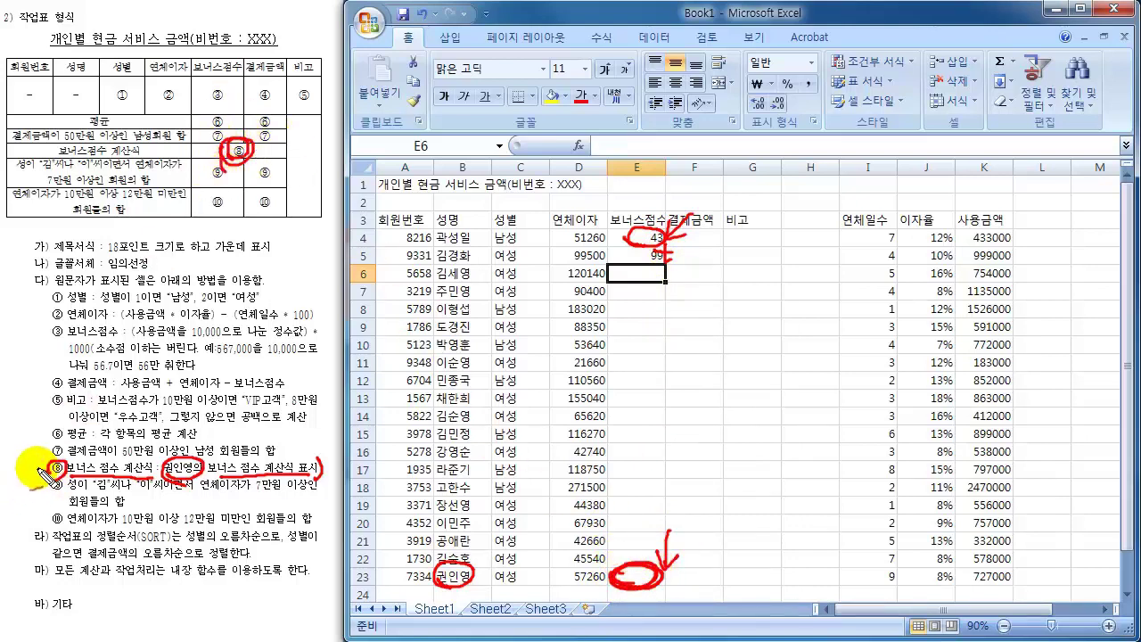
pyautogui.moveTo(43, 473)
pyautogui.mouseDown()
pyautogui.moveTo(27, 465)
pyautogui.moveTo(51, 466)
pyautogui.mouseUp()
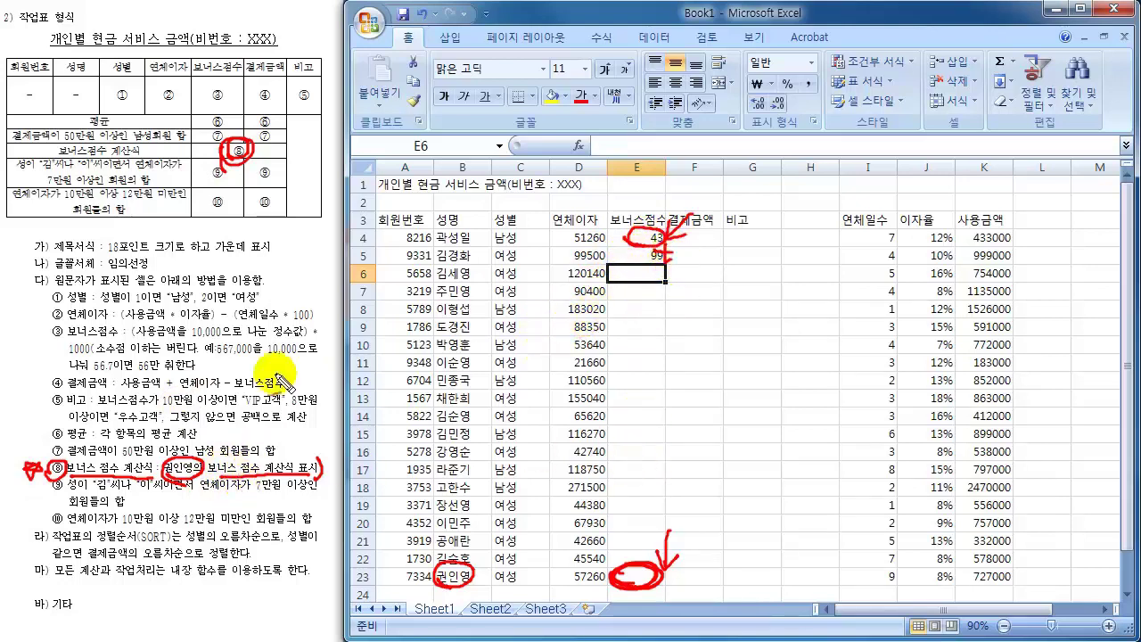
pyautogui.moveTo(250, 143)
pyautogui.mouseDown()
pyautogui.moveTo(265, 165)
pyautogui.moveTo(248, 165)
pyautogui.mouseUp()
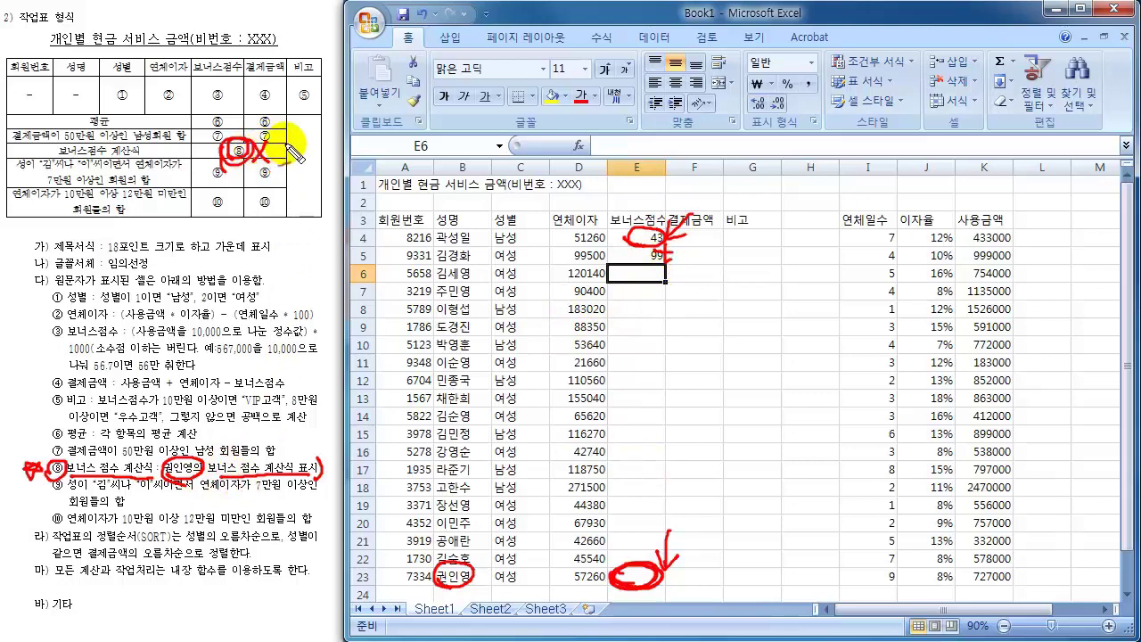
pyautogui.moveTo(290, 144)
pyautogui.mouseDown()
pyautogui.moveTo(284, 153)
pyautogui.moveTo(299, 139)
pyautogui.mouseUp()
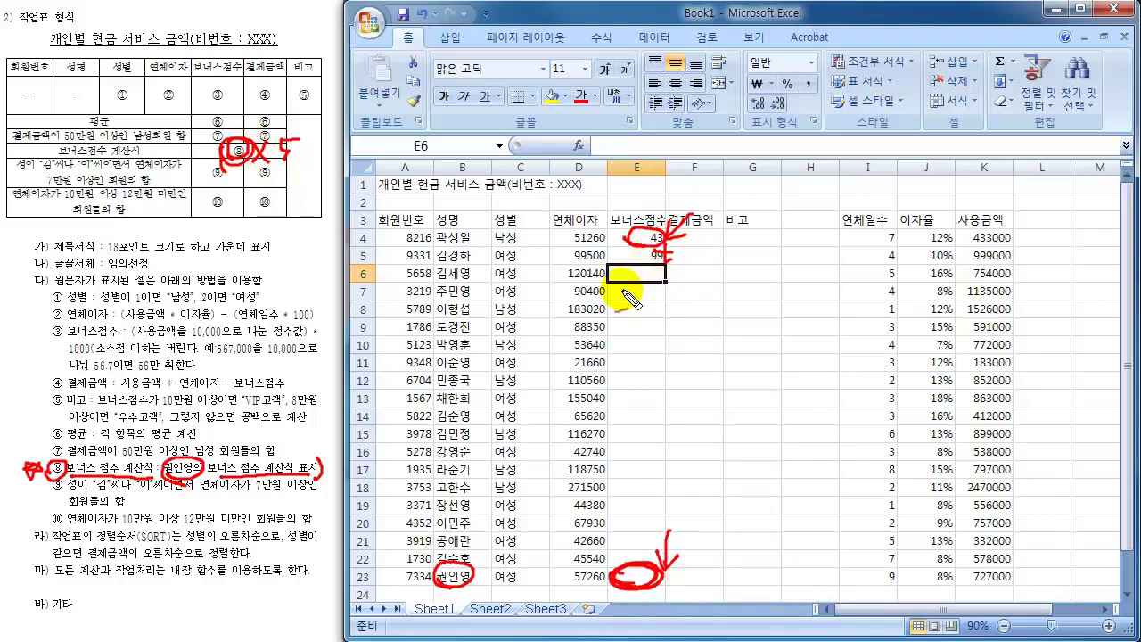
# - Clear the hand-entered 보너스점수 values from E4 and E5
pyautogui.press('Escape')
pyautogui.moveTo(635, 234); pyautogui.dragTo(638, 254)
pyautogui.press('Up')
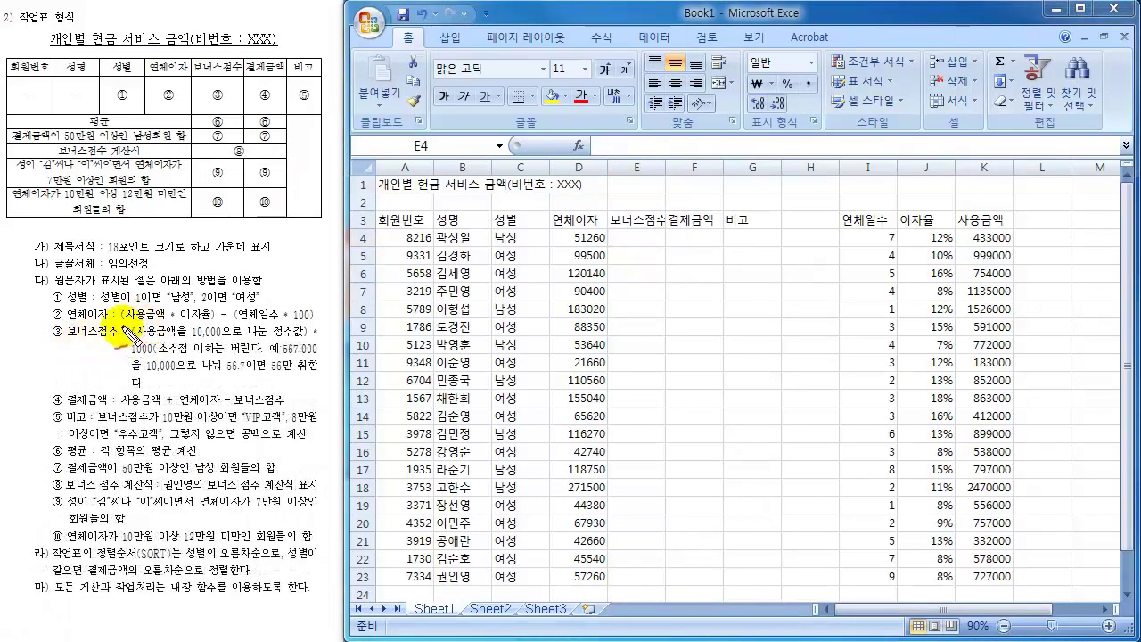
# - Study the 보너스점수 rule in the exam document, including its 567,000 example of discarding decimals
pyautogui.moveTo(123, 330); pyautogui.dragTo(120, 379)
pyautogui.moveTo(328, 322); pyautogui.dragTo(330, 397)
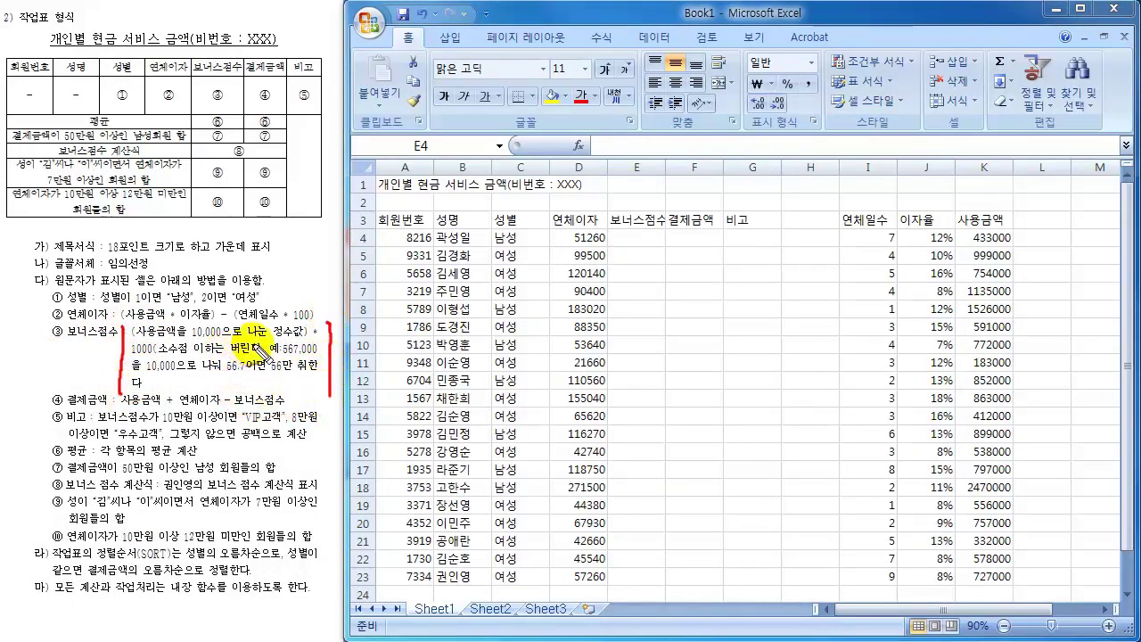
pyautogui.moveTo(622, 250)
pyautogui.mouseDown()
pyautogui.moveTo(664, 234)
pyautogui.moveTo(633, 243)
pyautogui.mouseUp()
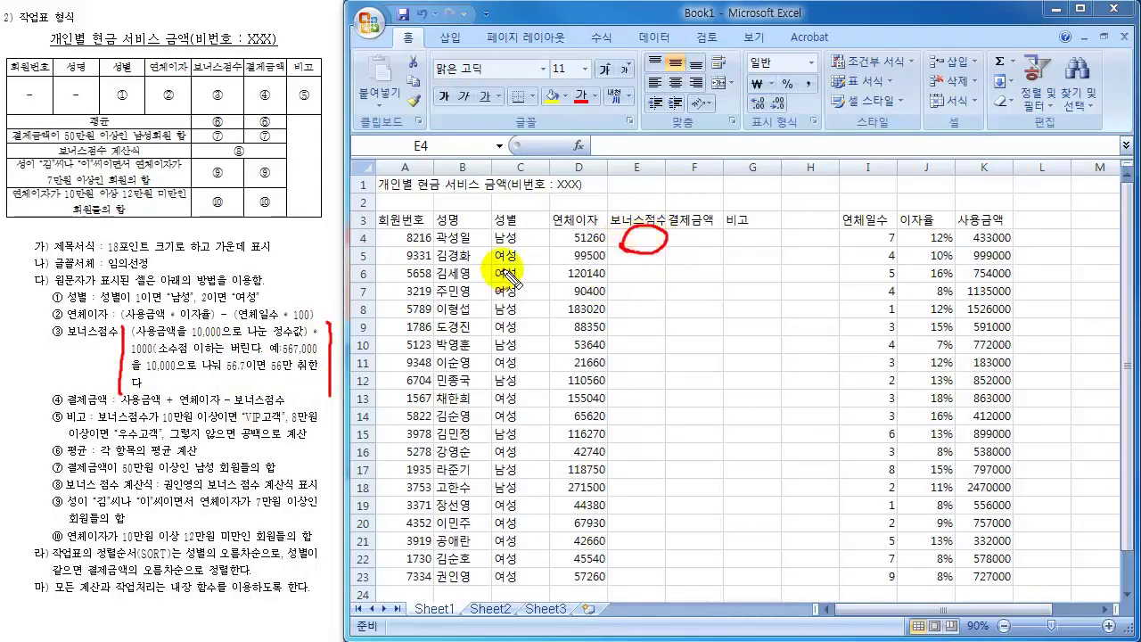
pyautogui.moveTo(70, 342); pyautogui.dragTo(116, 340)
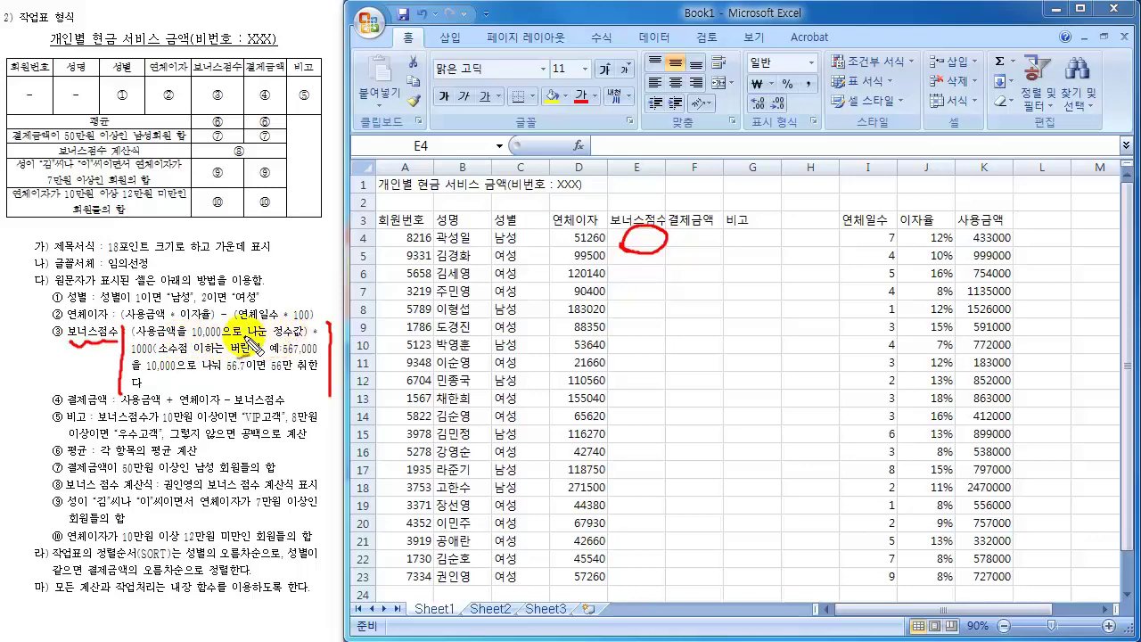
pyautogui.moveTo(135, 338)
pyautogui.mouseDown()
pyautogui.moveTo(307, 338)
pyautogui.moveTo(314, 324)
pyautogui.mouseUp()
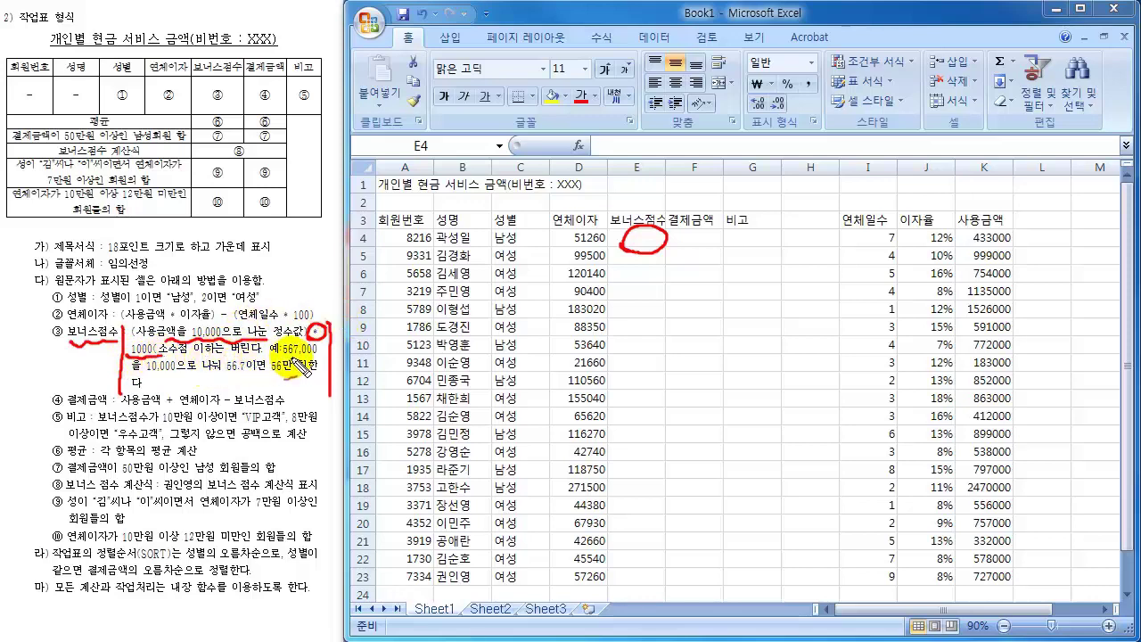
pyautogui.moveTo(276, 358); pyautogui.dragTo(317, 356)
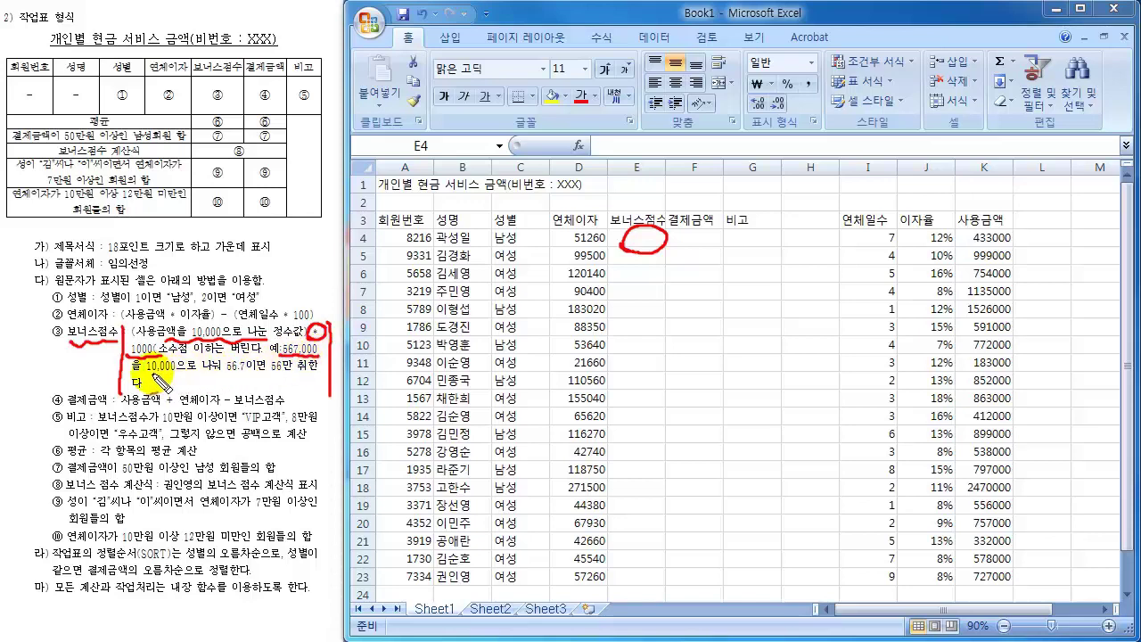
pyautogui.moveTo(146, 371)
pyautogui.mouseDown()
pyautogui.moveTo(291, 366)
pyautogui.moveTo(276, 385)
pyautogui.mouseUp()
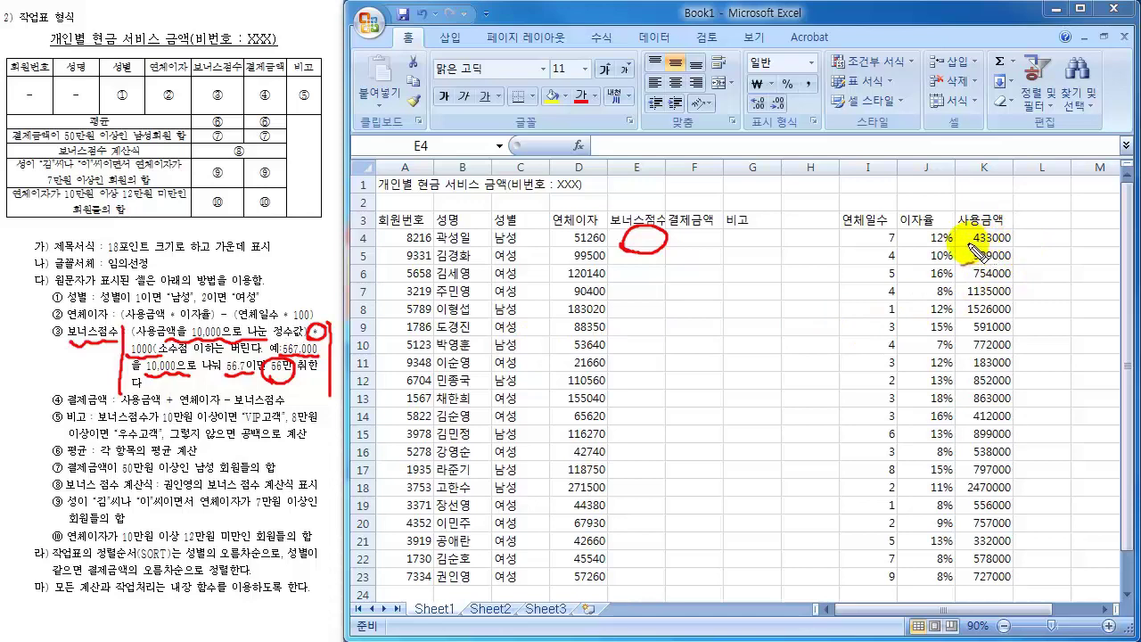
# - Work through the 보너스점수 rule for the first member, using the 사용금액 in K4, the 10,000 divisor and the 1000 multiplier
pyautogui.moveTo(1006, 227)
pyautogui.mouseDown()
pyautogui.moveTo(963, 237)
pyautogui.moveTo(1043, 237)
pyautogui.mouseUp()
pyautogui.moveTo(1035, 226)
pyautogui.mouseDown()
pyautogui.moveTo(1034, 251)
pyautogui.moveTo(1045, 237)
pyautogui.moveTo(1041, 249)
pyautogui.moveTo(1078, 248)
pyautogui.moveTo(1069, 251)
pyautogui.mouseUp()
pyautogui.click(1057, 247)
pyautogui.moveTo(1085, 197); pyautogui.dragTo(1086, 216)
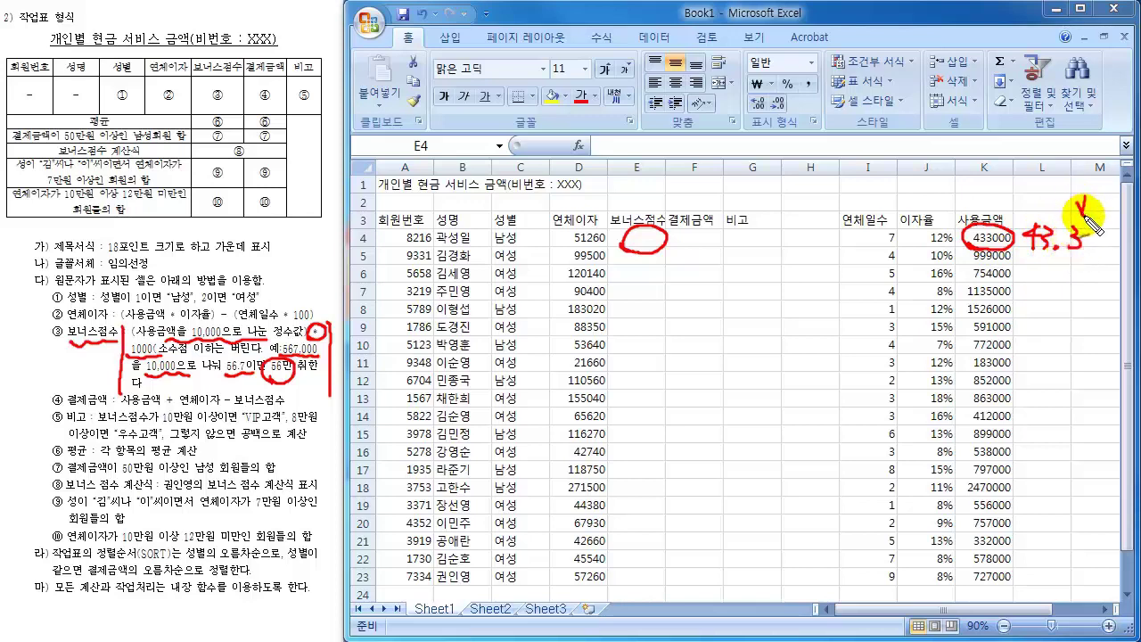
pyautogui.moveTo(1044, 264); pyautogui.dragTo(1045, 283)
pyautogui.moveTo(1037, 274)
pyautogui.mouseDown()
pyautogui.moveTo(1046, 284)
pyautogui.moveTo(1062, 275)
pyautogui.moveTo(1026, 304)
pyautogui.moveTo(1039, 310)
pyautogui.mouseUp()
pyautogui.moveTo(1039, 296)
pyautogui.mouseDown()
pyautogui.moveTo(1032, 321)
pyautogui.moveTo(1053, 315)
pyautogui.moveTo(1043, 321)
pyautogui.mouseUp()
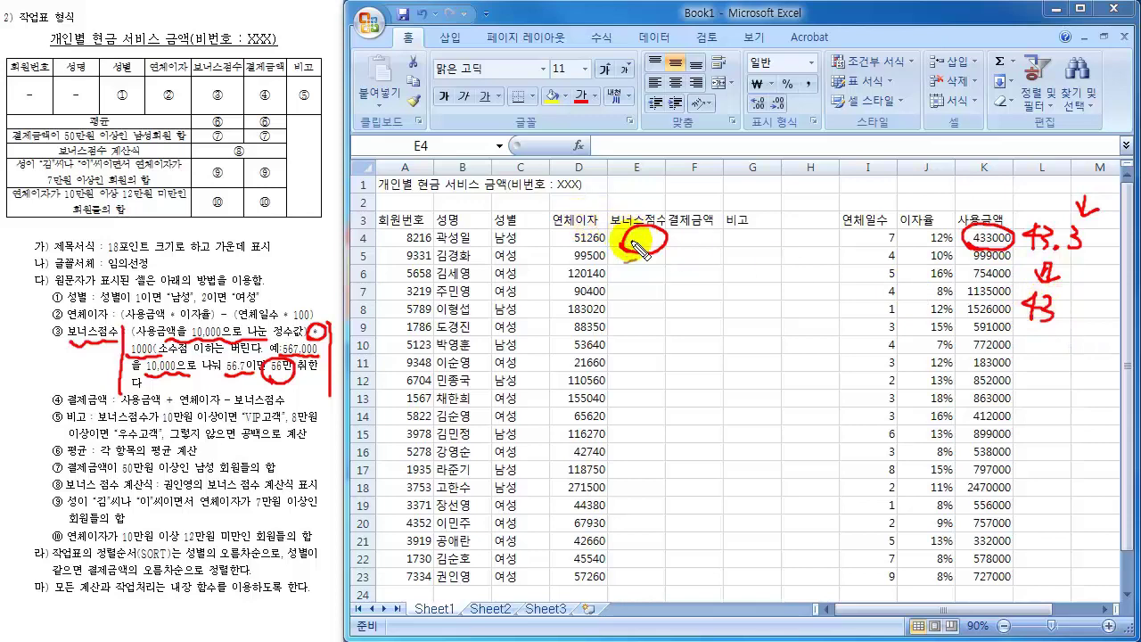
pyautogui.moveTo(627, 227)
pyautogui.mouseDown()
pyautogui.moveTo(624, 261)
pyautogui.moveTo(647, 239)
pyautogui.moveTo(637, 255)
pyautogui.mouseUp()
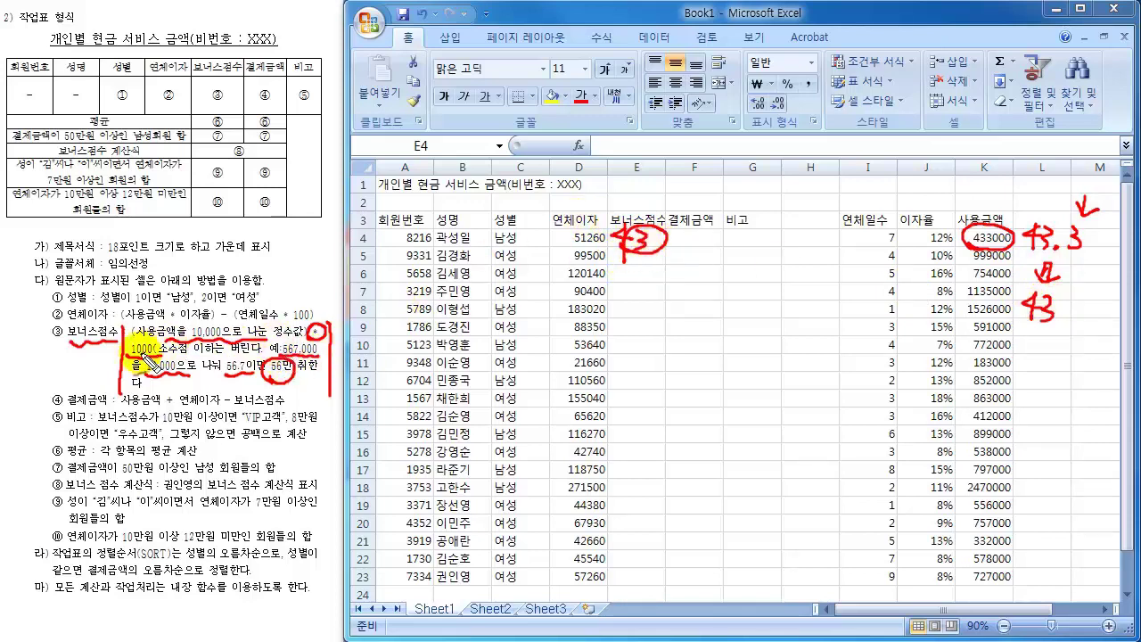
pyautogui.moveTo(157, 338); pyautogui.dragTo(148, 359)
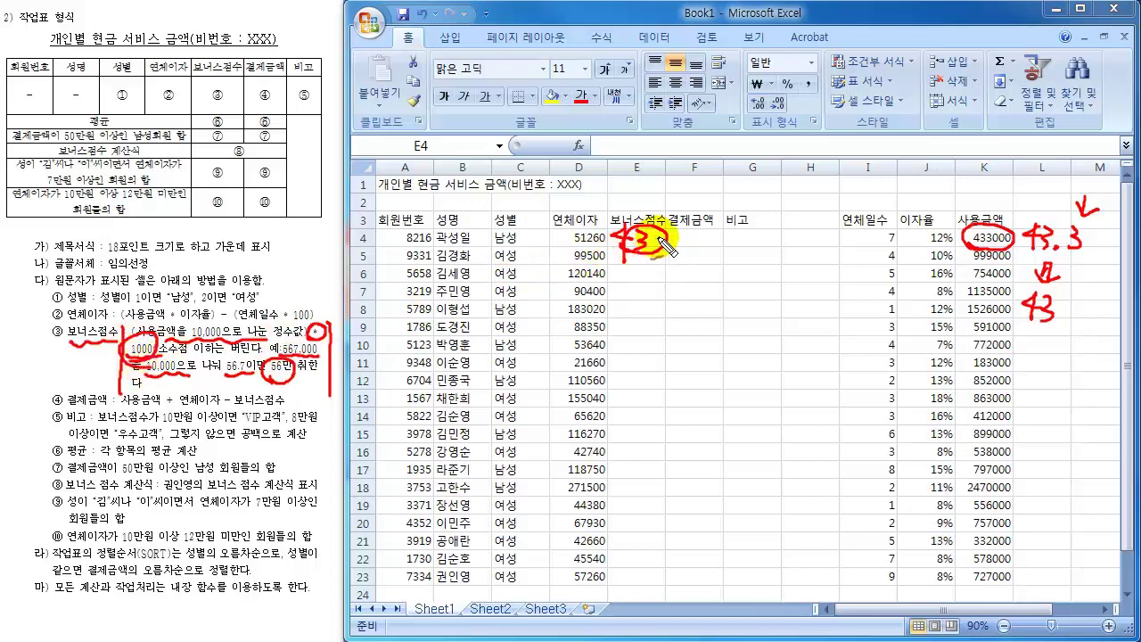
pyautogui.moveTo(662, 242)
pyautogui.mouseDown()
pyautogui.moveTo(665, 254)
pyautogui.moveTo(689, 256)
pyautogui.mouseUp()
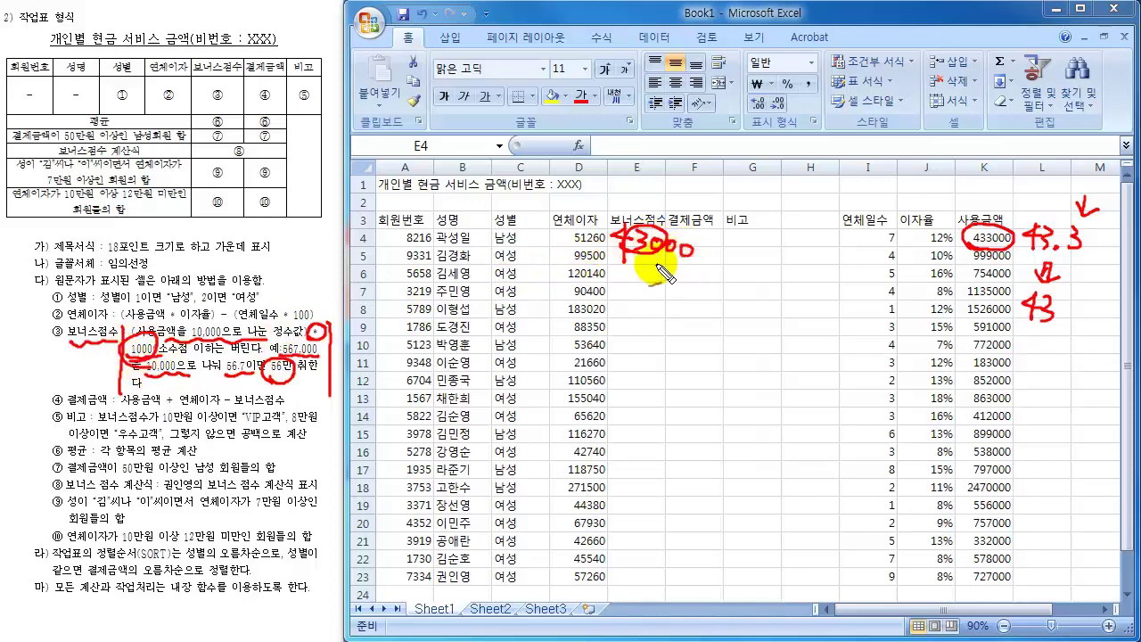
# - Mark the worked bonus score in E4 and the 보너스점수 rule in the exam document for emphasis, and clear all annotations
pyautogui.moveTo(611, 248); pyautogui.dragTo(681, 271)
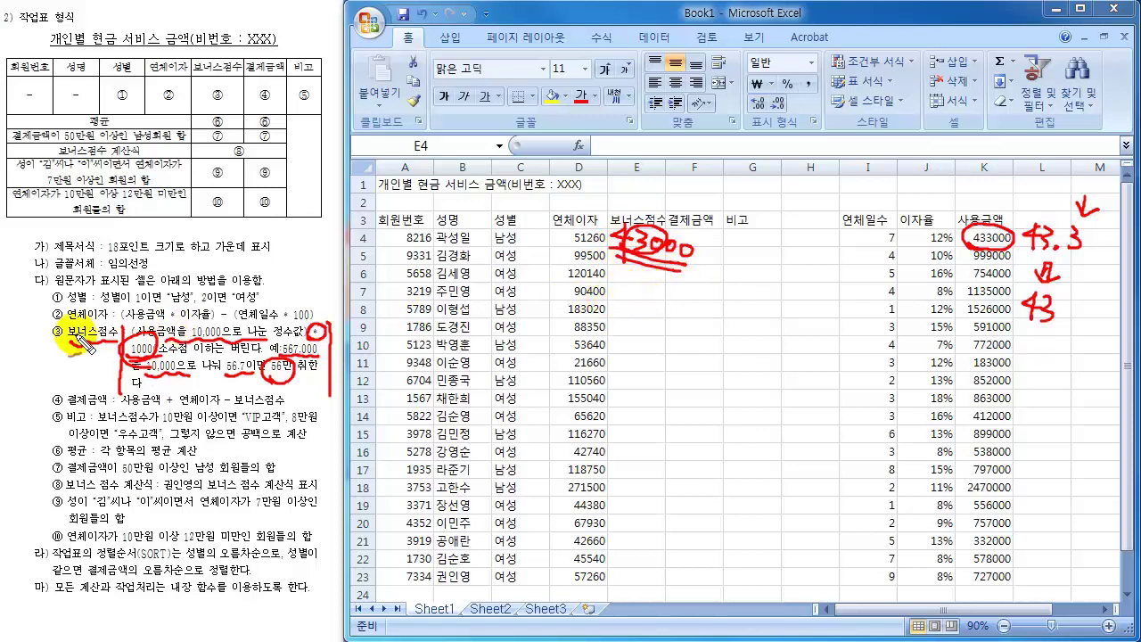
pyautogui.moveTo(49, 331)
pyautogui.mouseDown()
pyautogui.moveTo(25, 355)
pyautogui.moveTo(46, 335)
pyautogui.mouseUp()
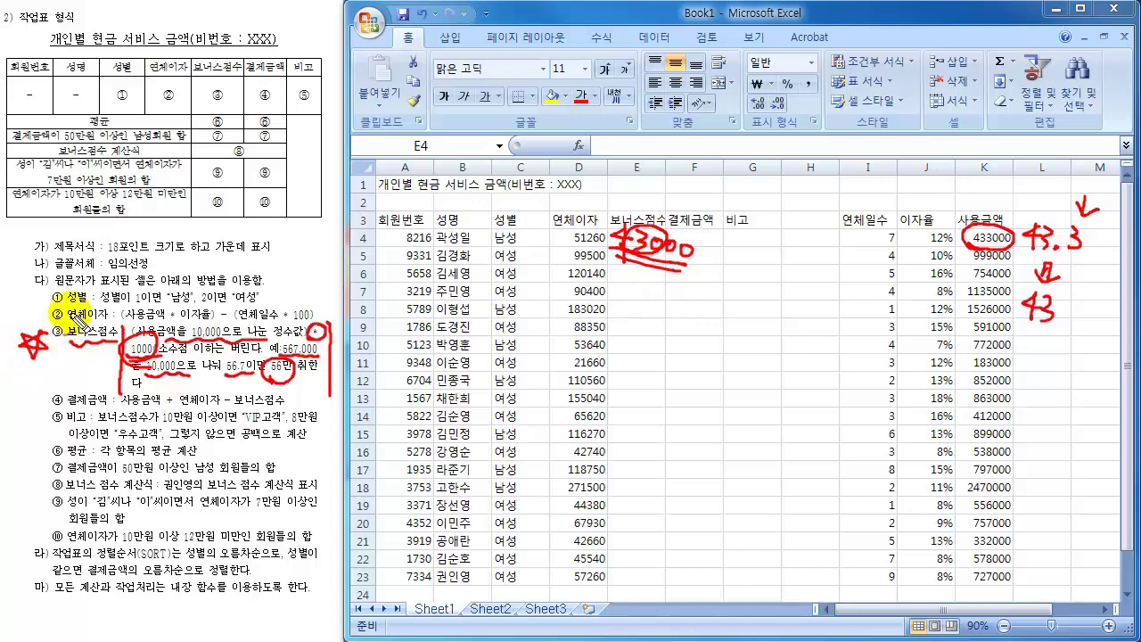
pyautogui.press('Escape')
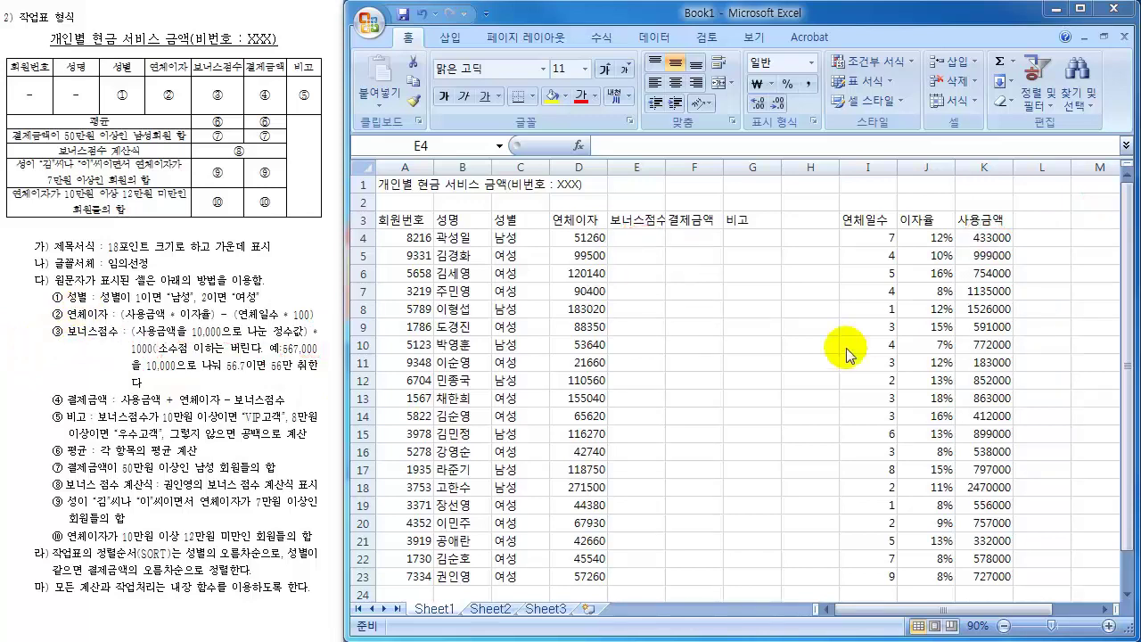
# - Enter the formula =K4/10000 in the first member's 보너스점수 cell E4
pyautogui.click(631, 239)
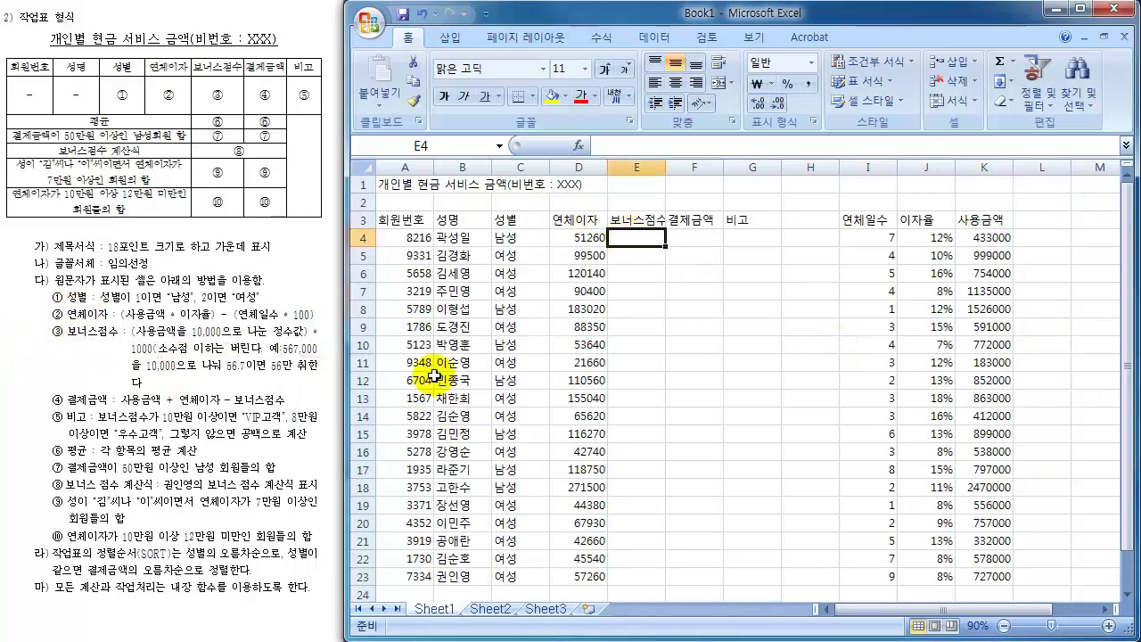
pyautogui.write('=')
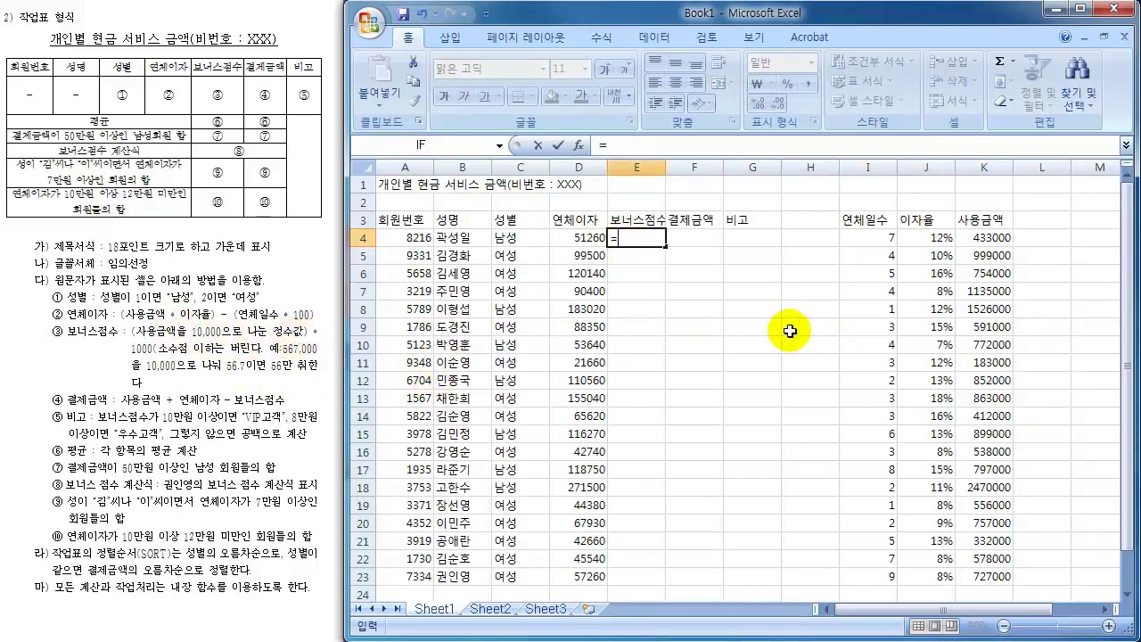
pyautogui.click(1001, 241)
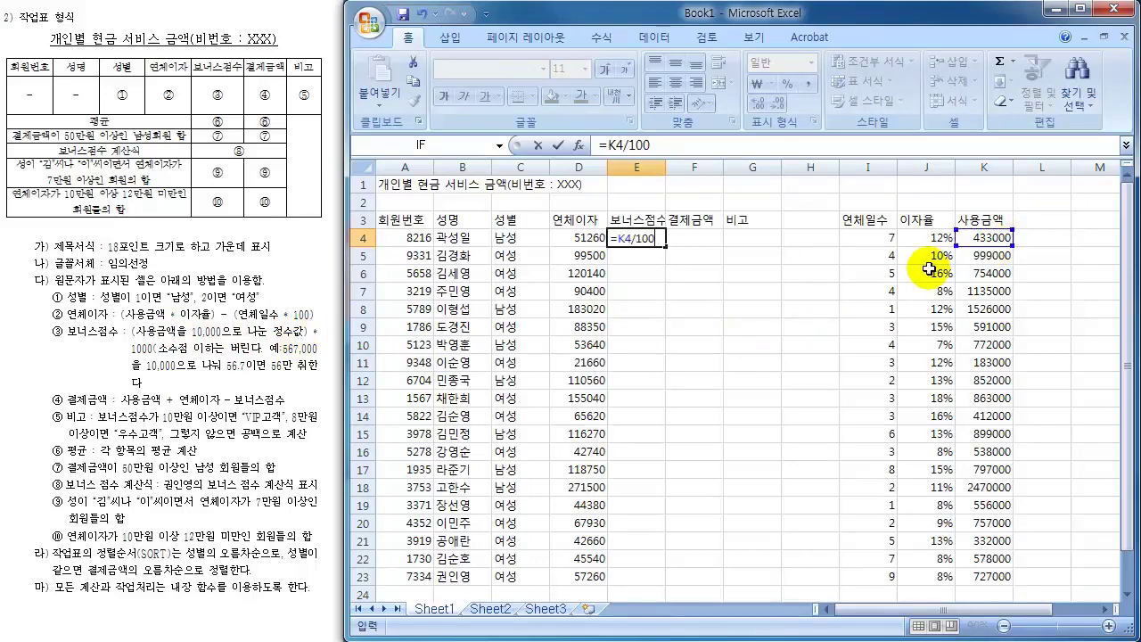
pyautogui.write('/10000')
pyautogui.press('Return')
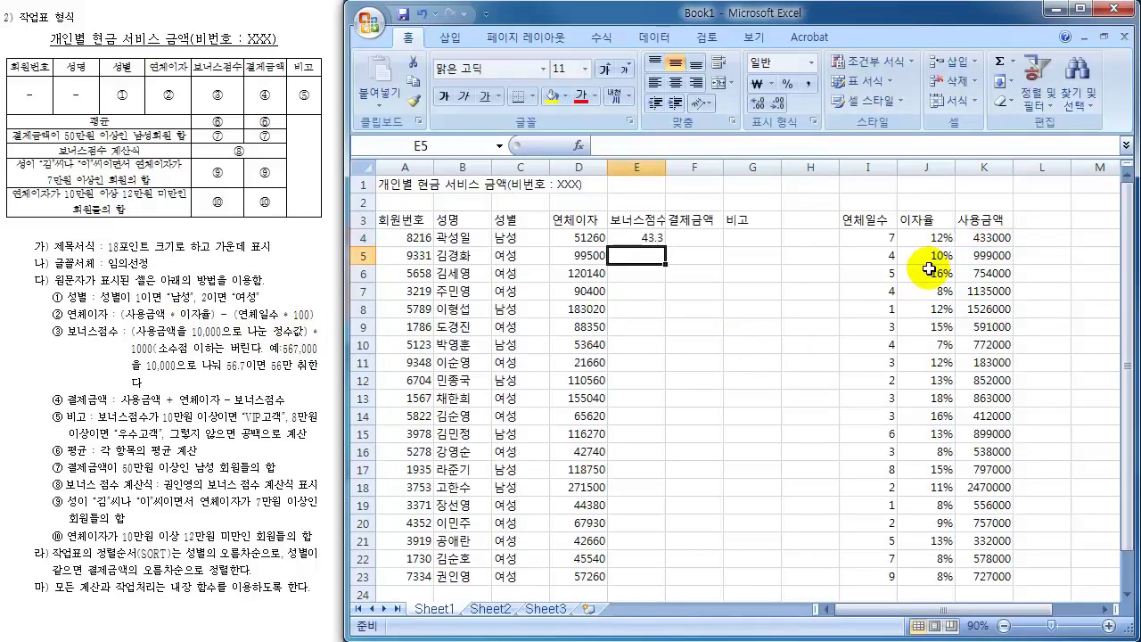
# - Wrap the division in E4 in the INT function so the formula reads =INT(K4/10000)
pyautogui.click(637, 238)
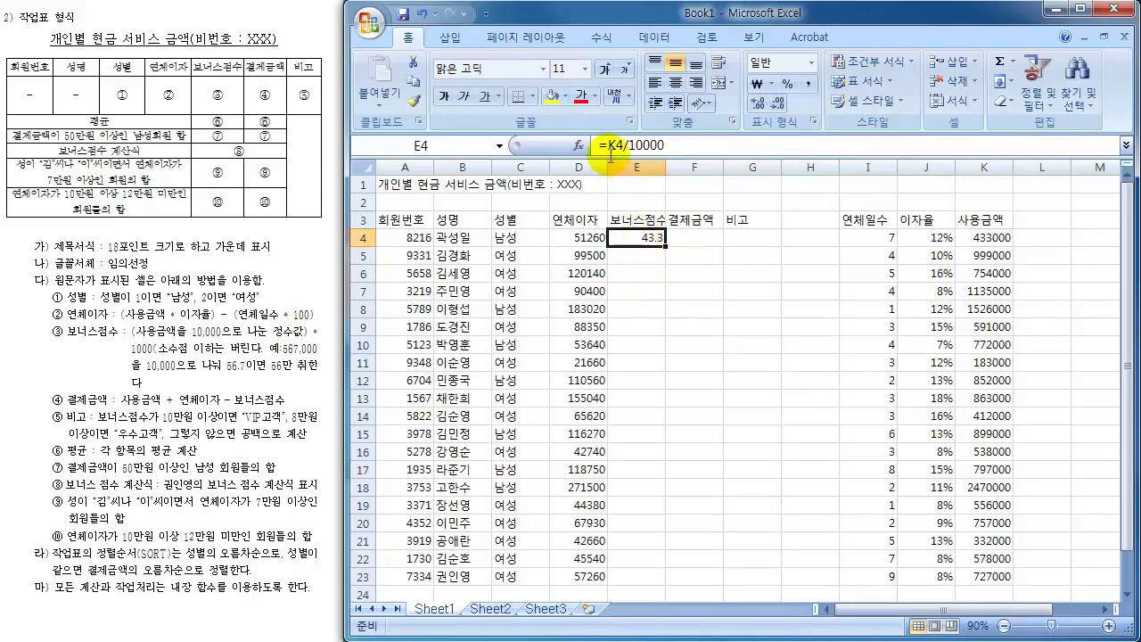
pyautogui.click(603, 147)
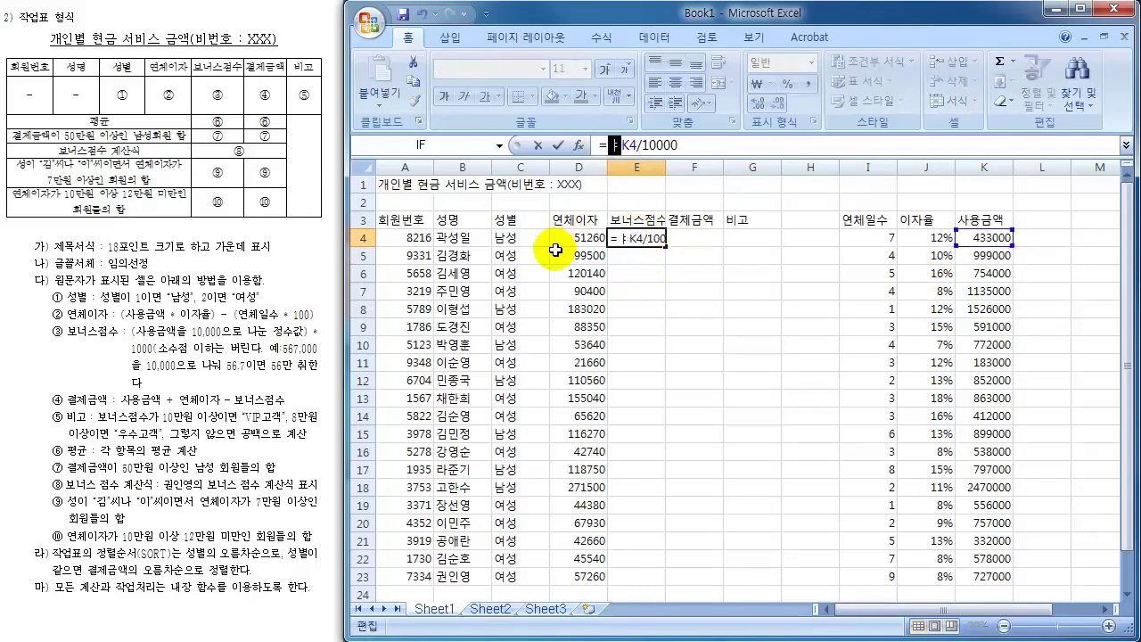
pyautogui.write('INT')
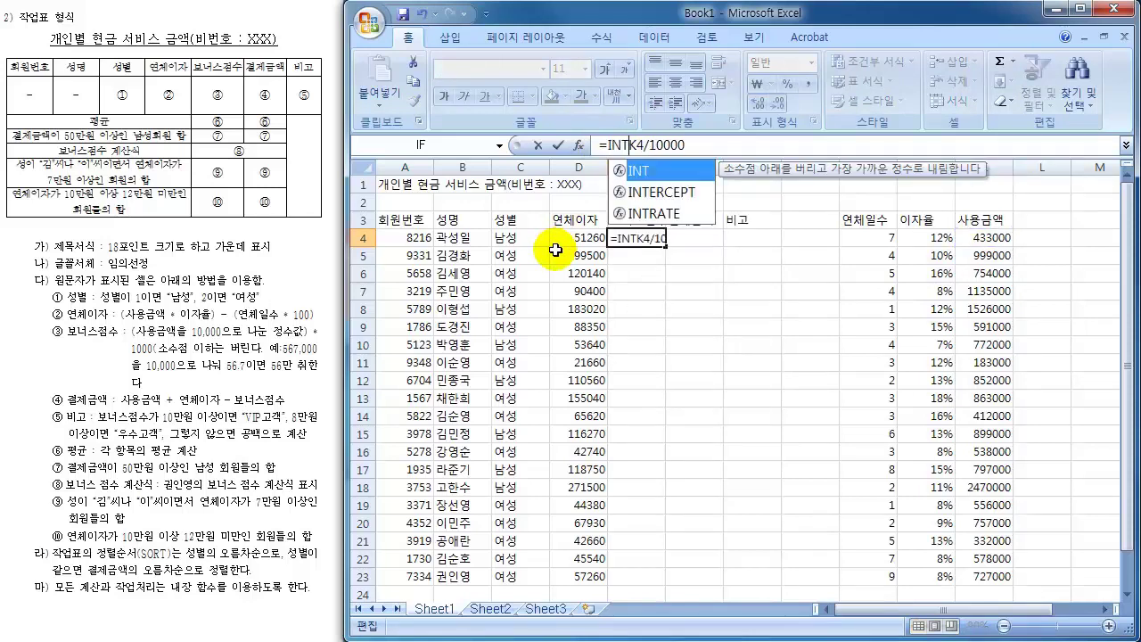
pyautogui.write('(')
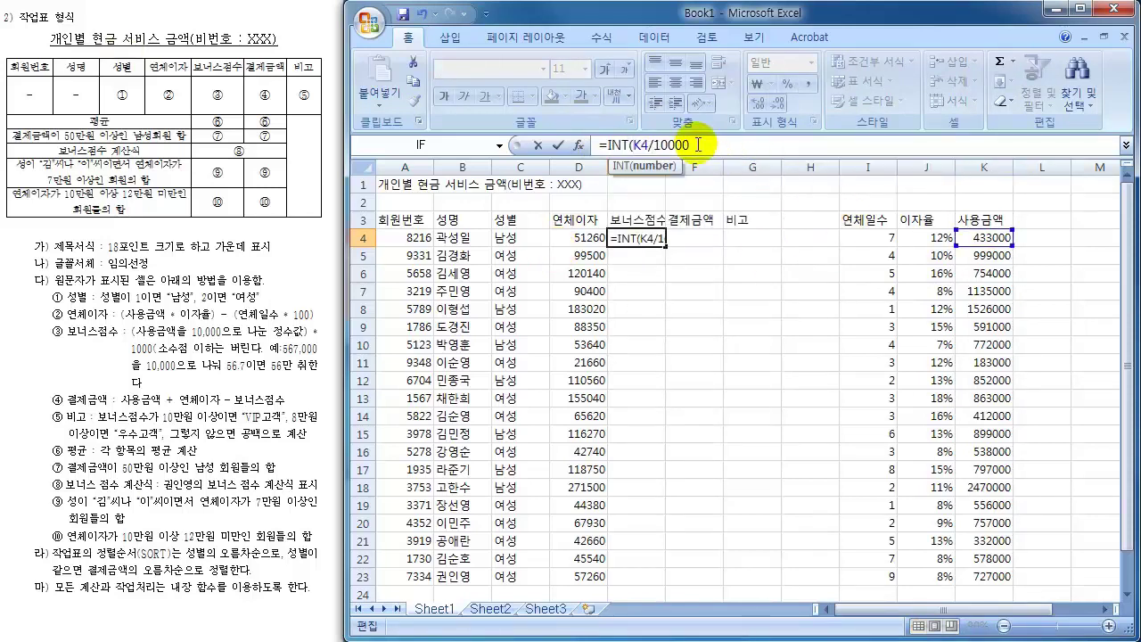
pyautogui.press('Return')
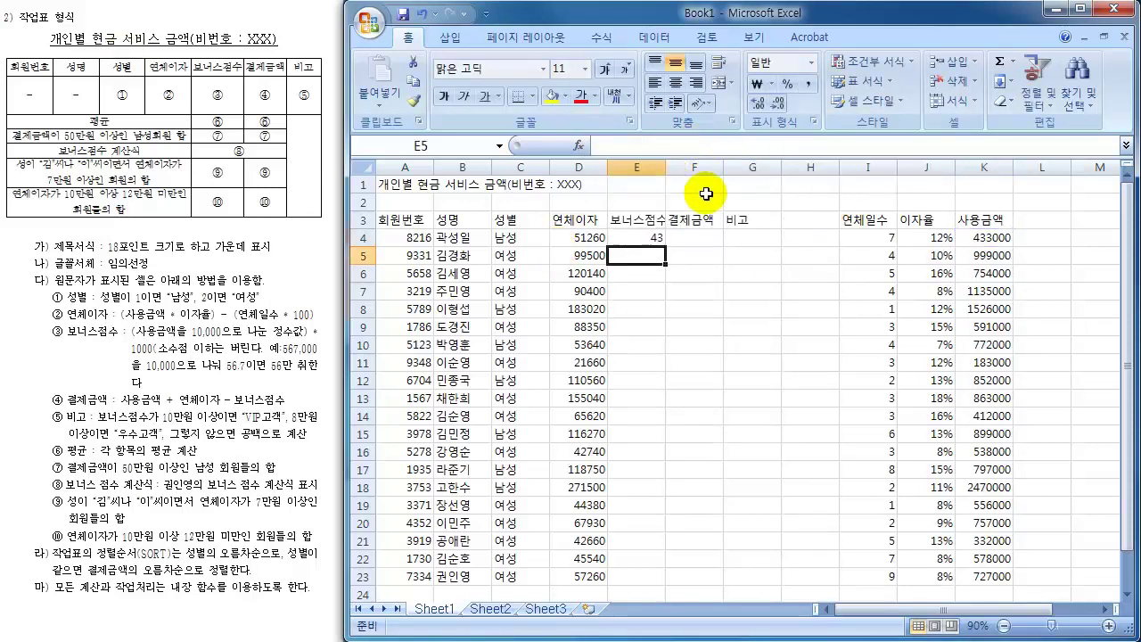
# - Multiply the E4 result by 1000, making it =INT(K4/10000)*1000, and fill the formula down through E23
pyautogui.click(644, 241)
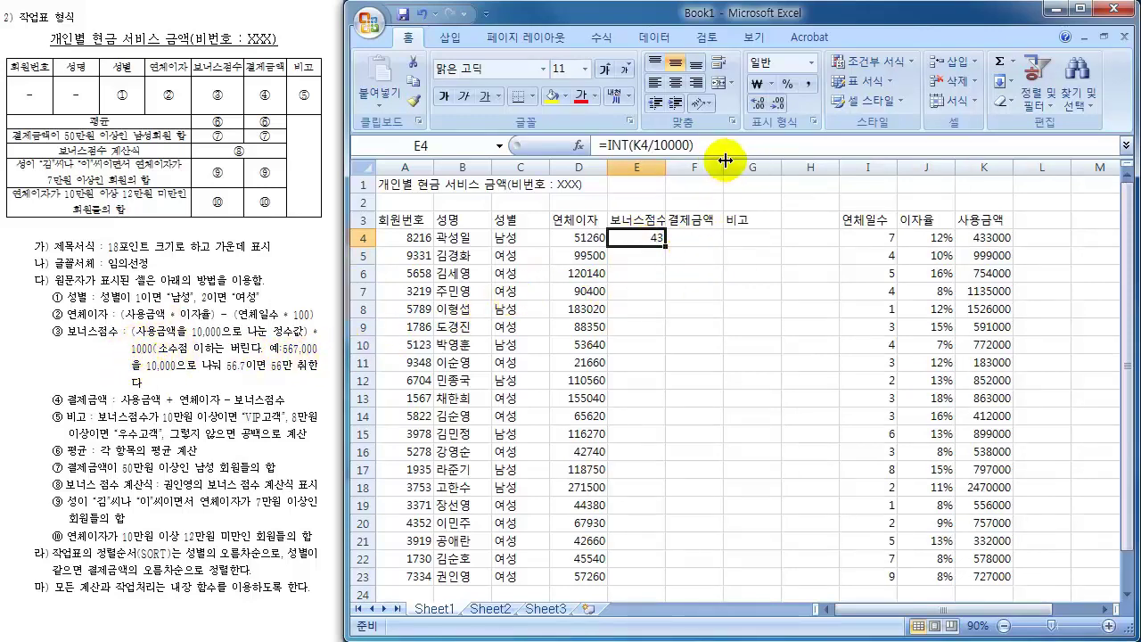
pyautogui.press('F2')
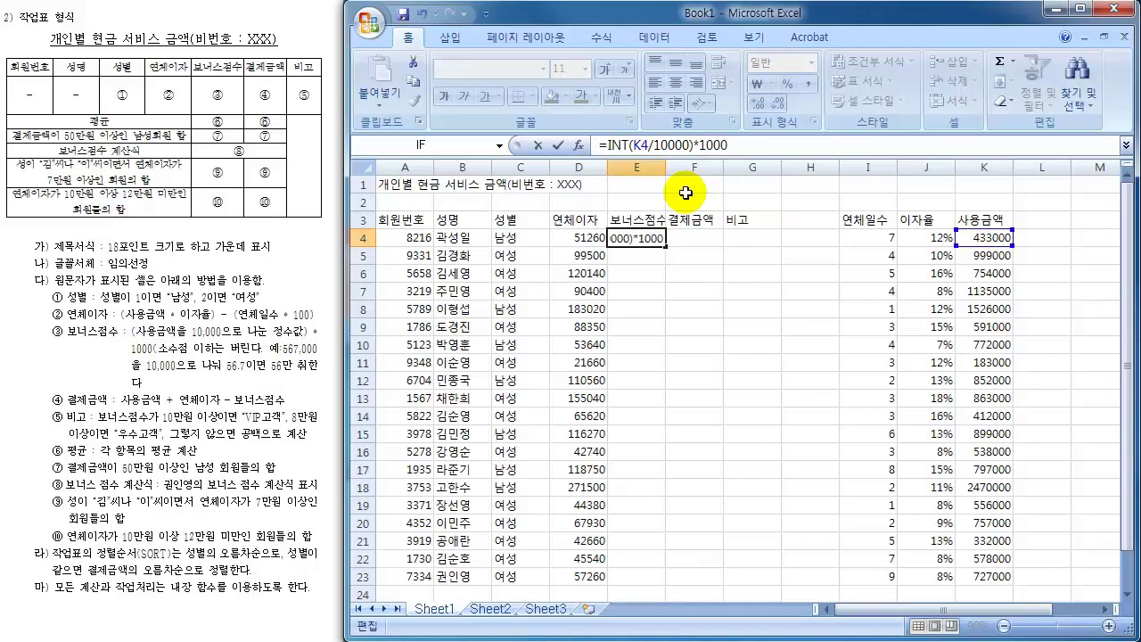
pyautogui.press('Return')
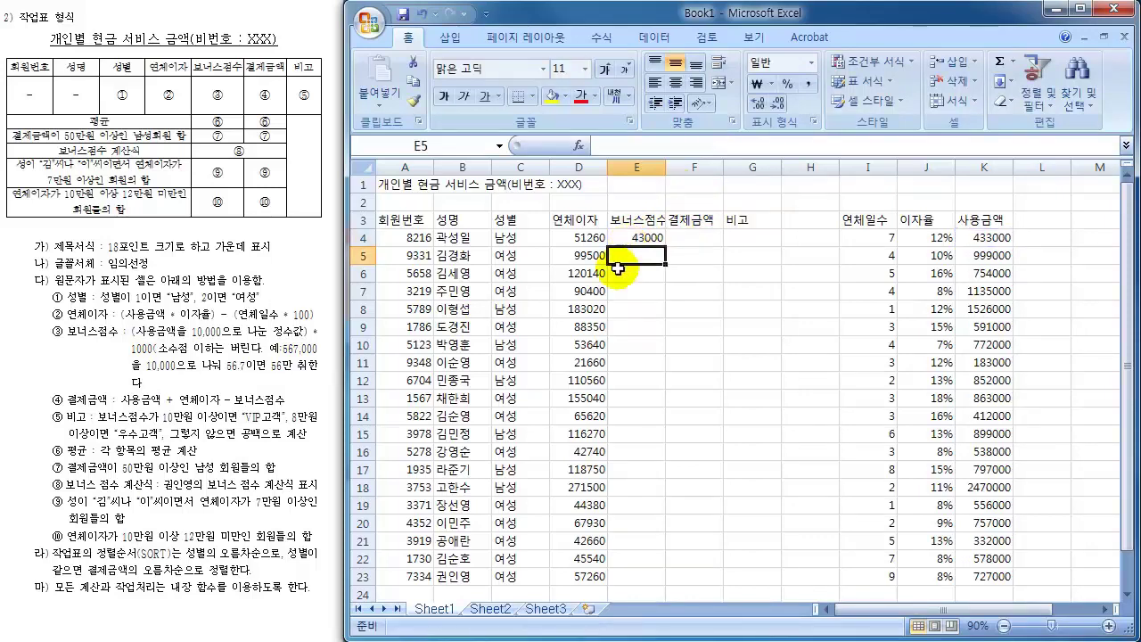
pyautogui.click(645, 237)
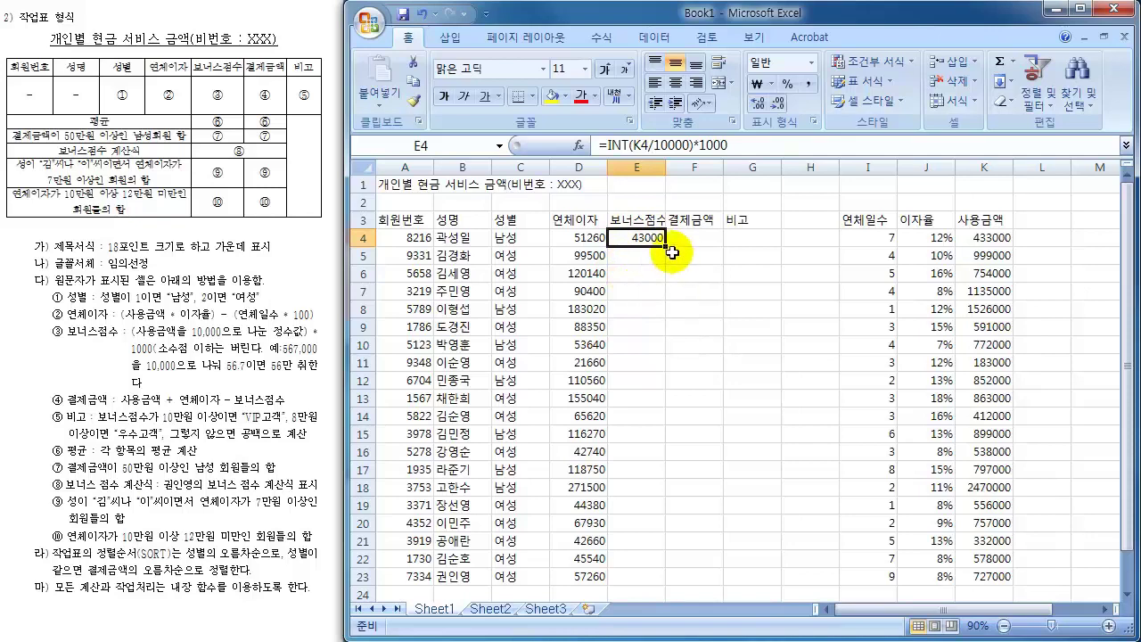
pyautogui.moveTo(668, 246); pyautogui.dragTo(655, 571)
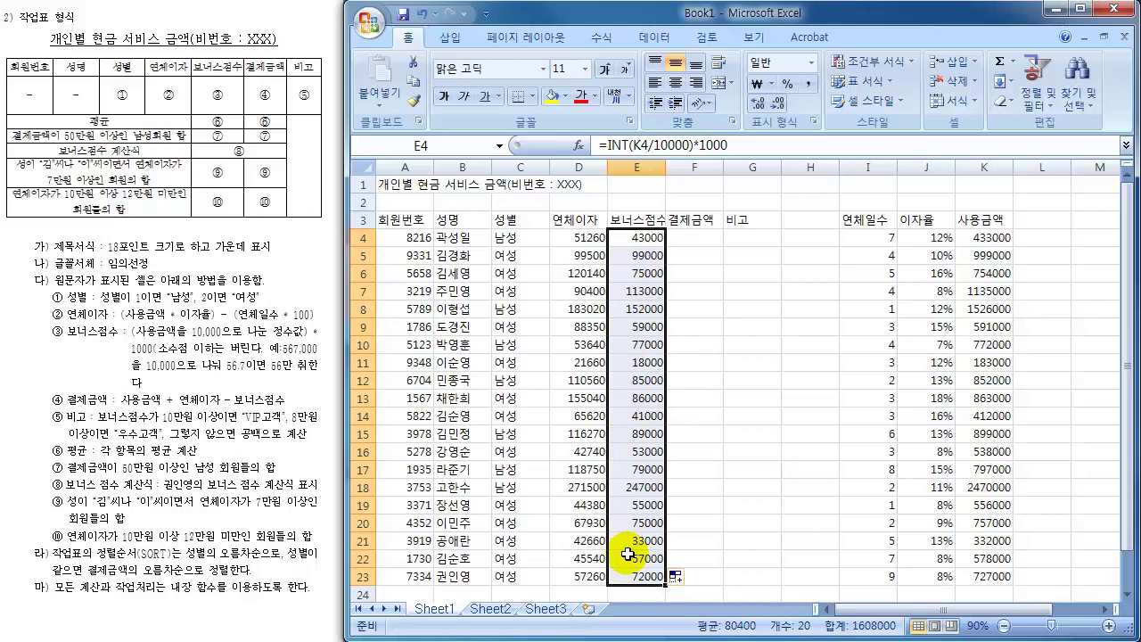
# - Calculate 결제금액 in F4 with =K4+D4-E4 and fill the formula down through F23
pyautogui.click(695, 239)
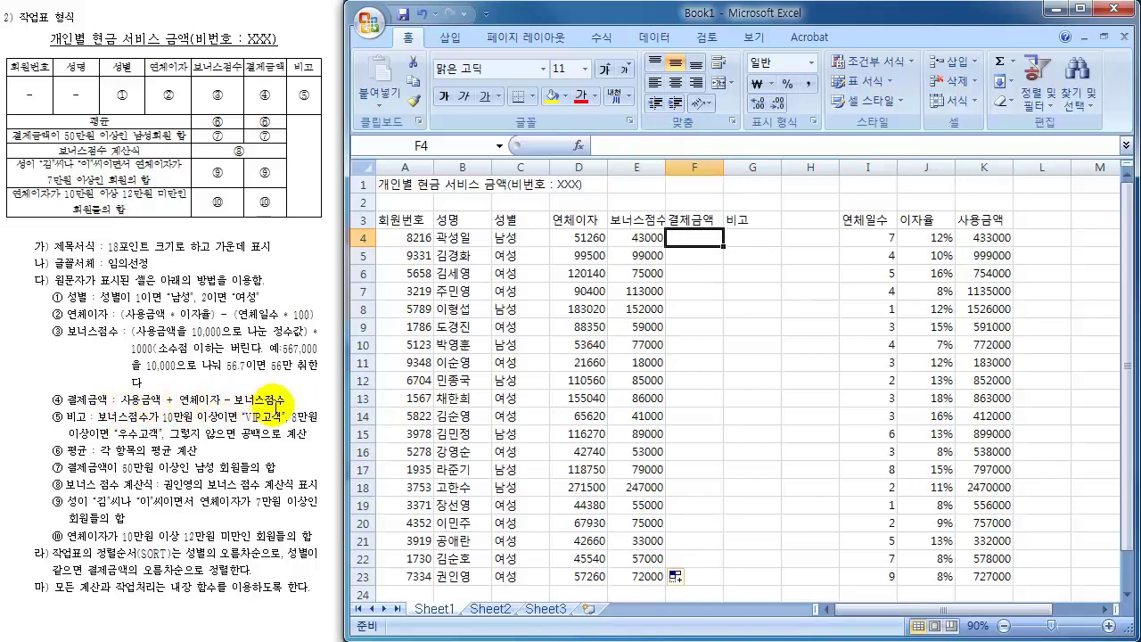
pyautogui.write('=')
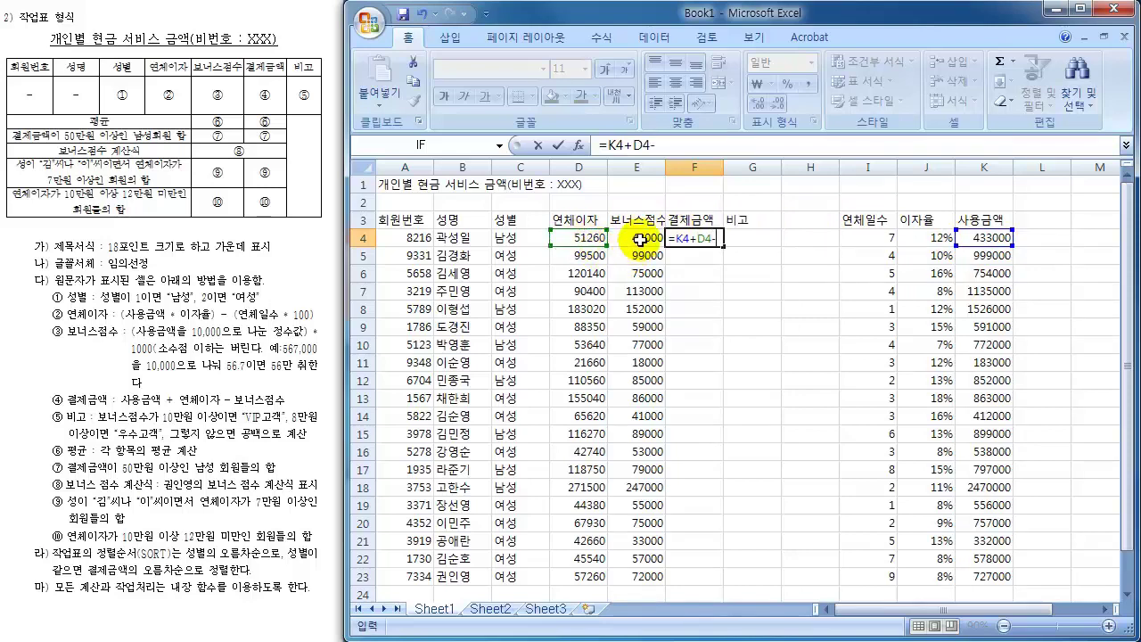
pyautogui.press('Return')
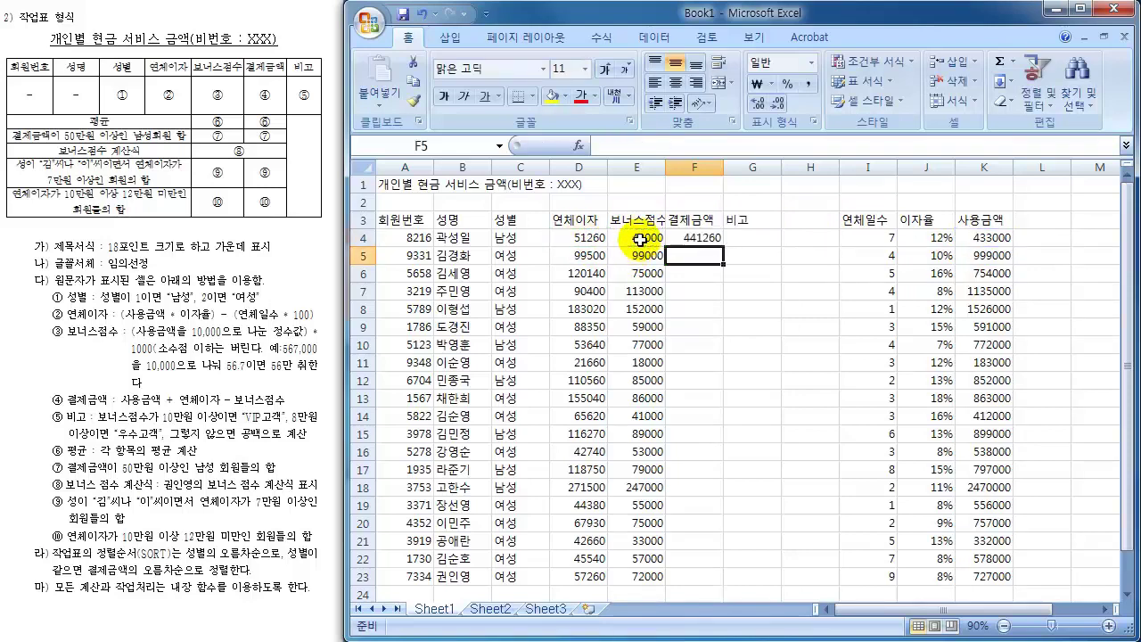
pyautogui.click(692, 237)
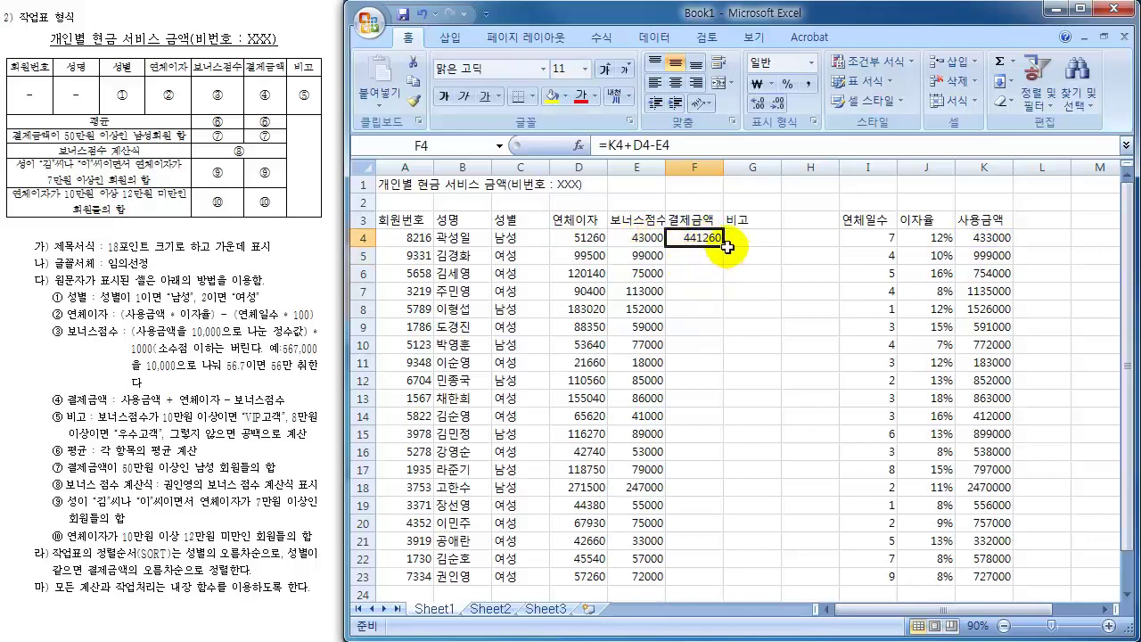
pyautogui.moveTo(727, 245); pyautogui.dragTo(701, 575)
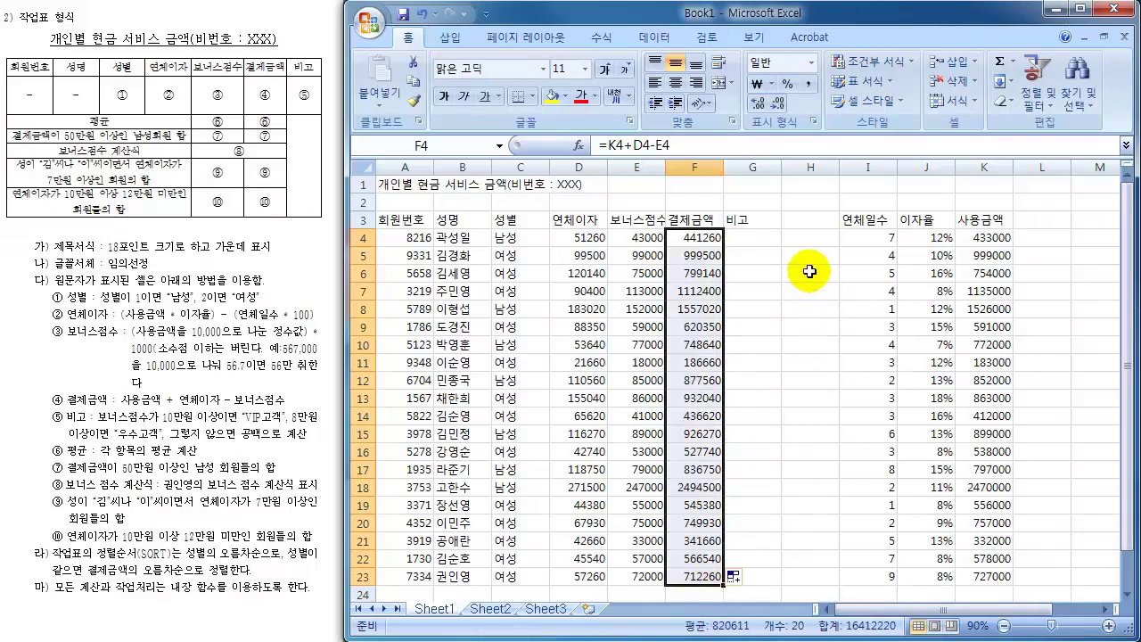
# - Begin the 비고 formula in G4 with an IF that returns "VIP고객" when E4>=100000
pyautogui.click(753, 237)
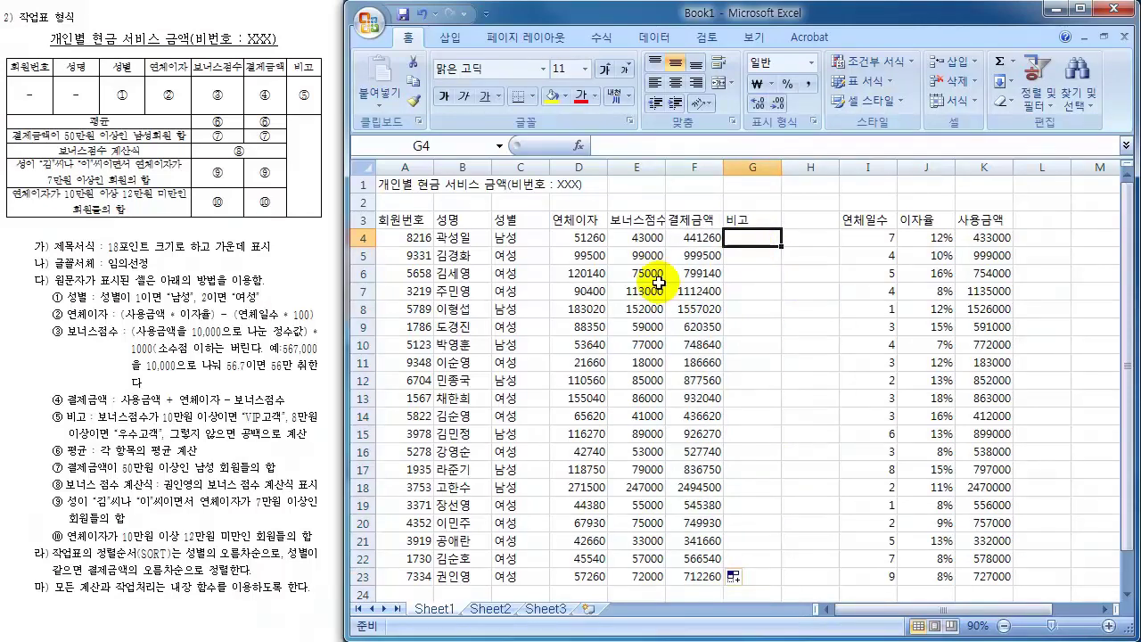
pyautogui.write('=')
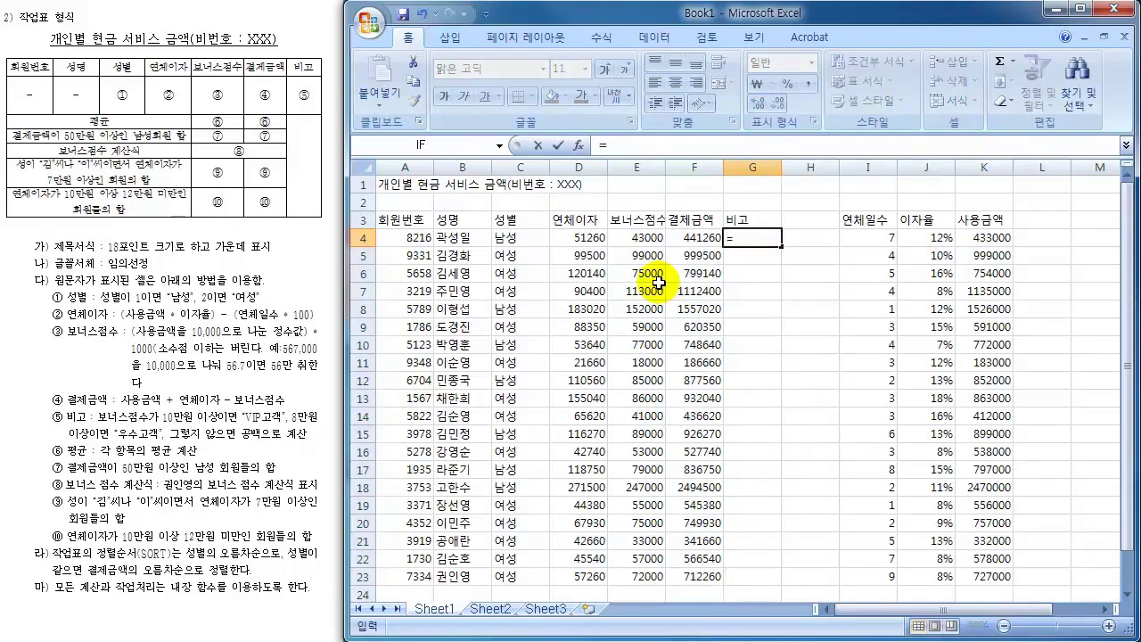
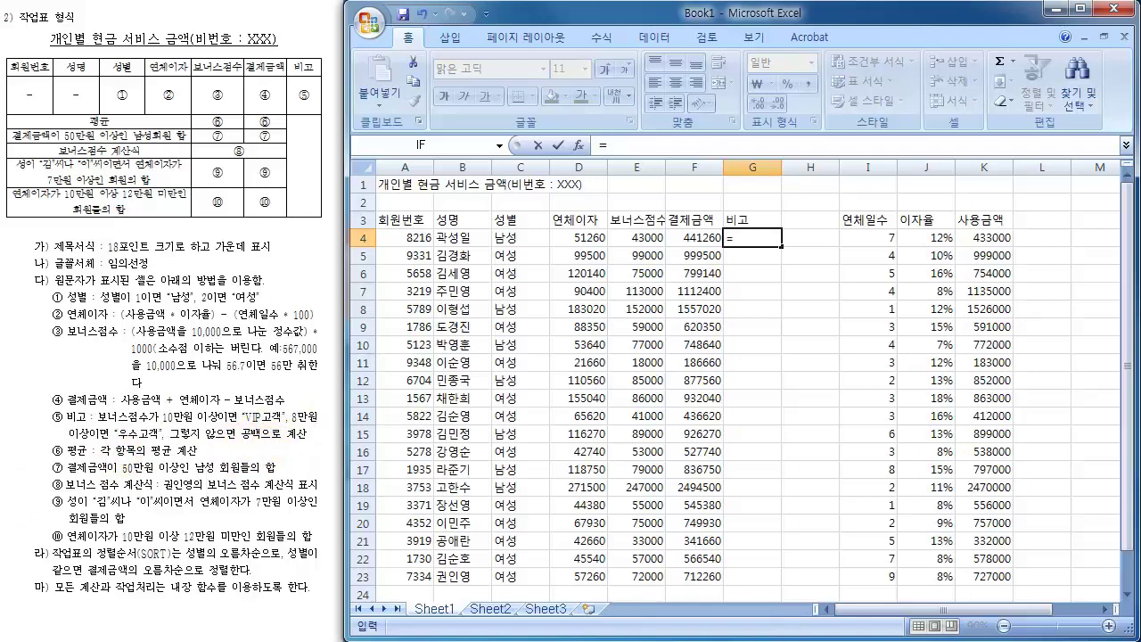
pyautogui.write('IF(')
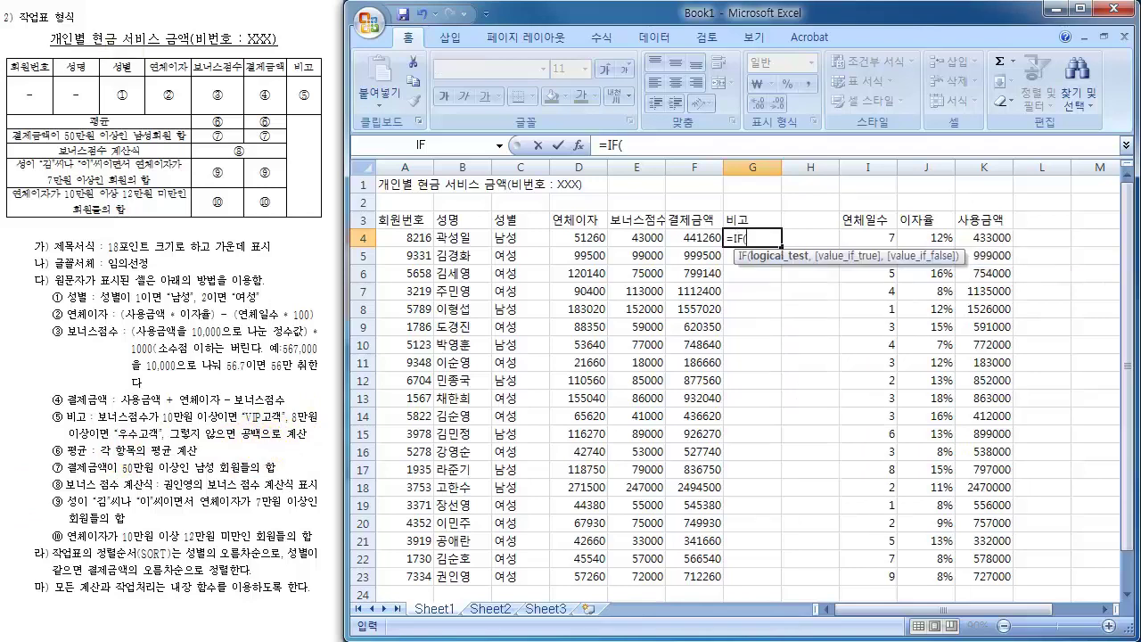
pyautogui.click(638, 237)
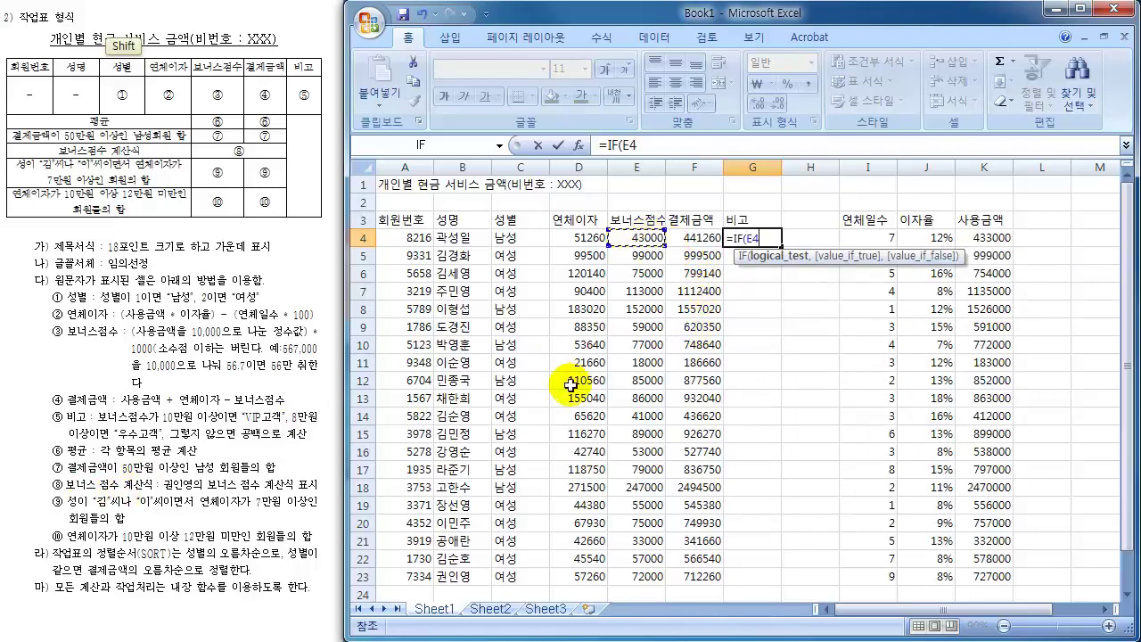
pyautogui.write('>=100000')
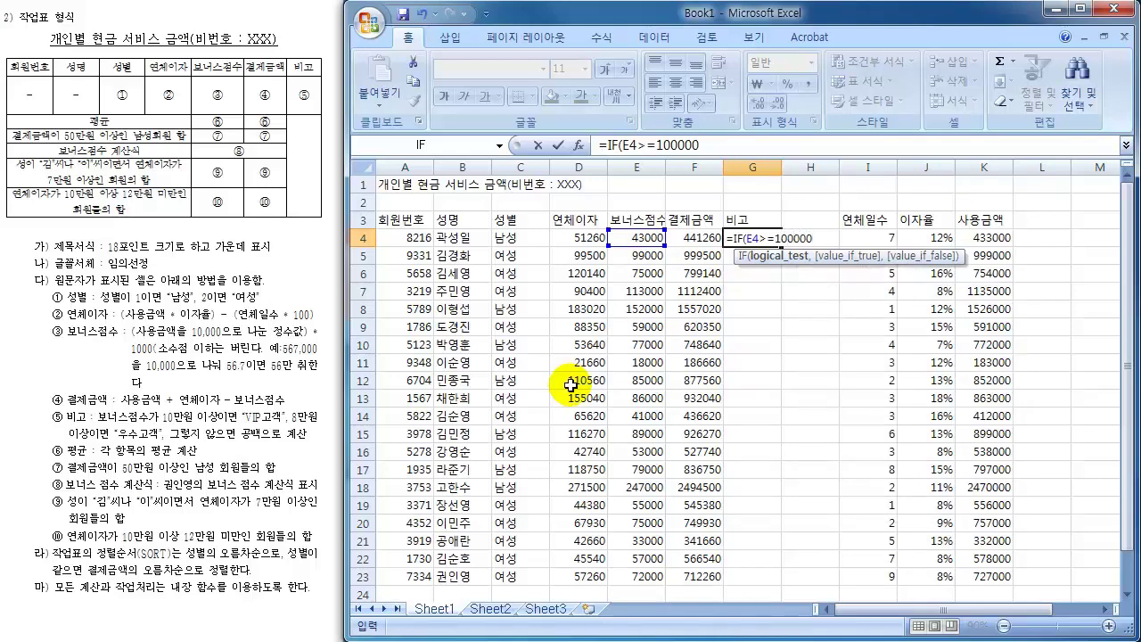
pyautogui.write(',"VI')
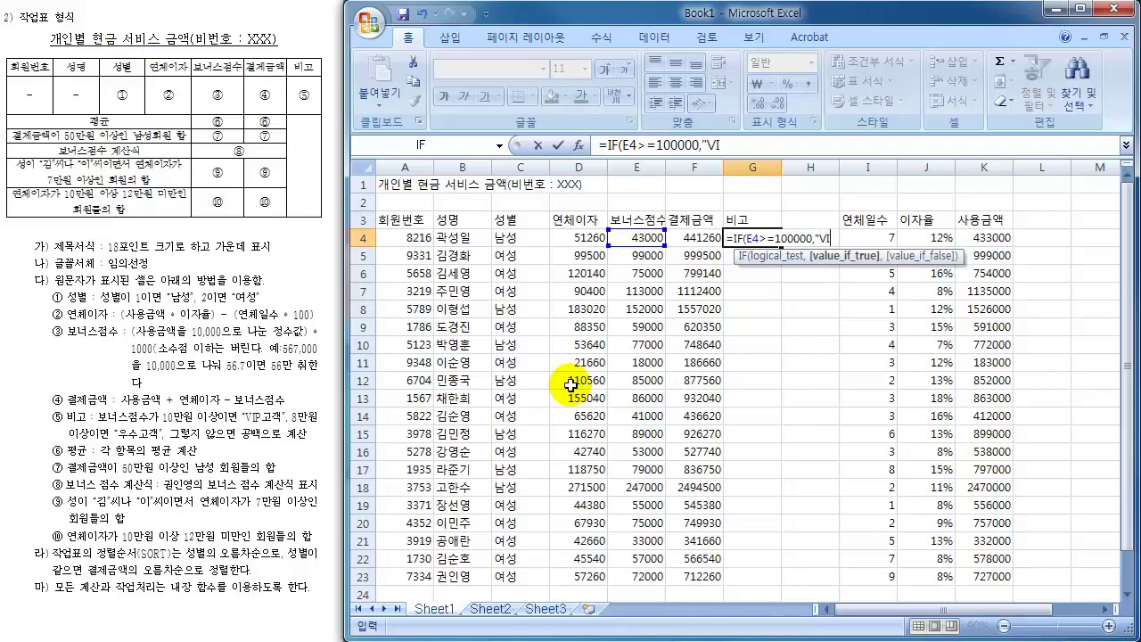
pyautogui.write('P고객",')
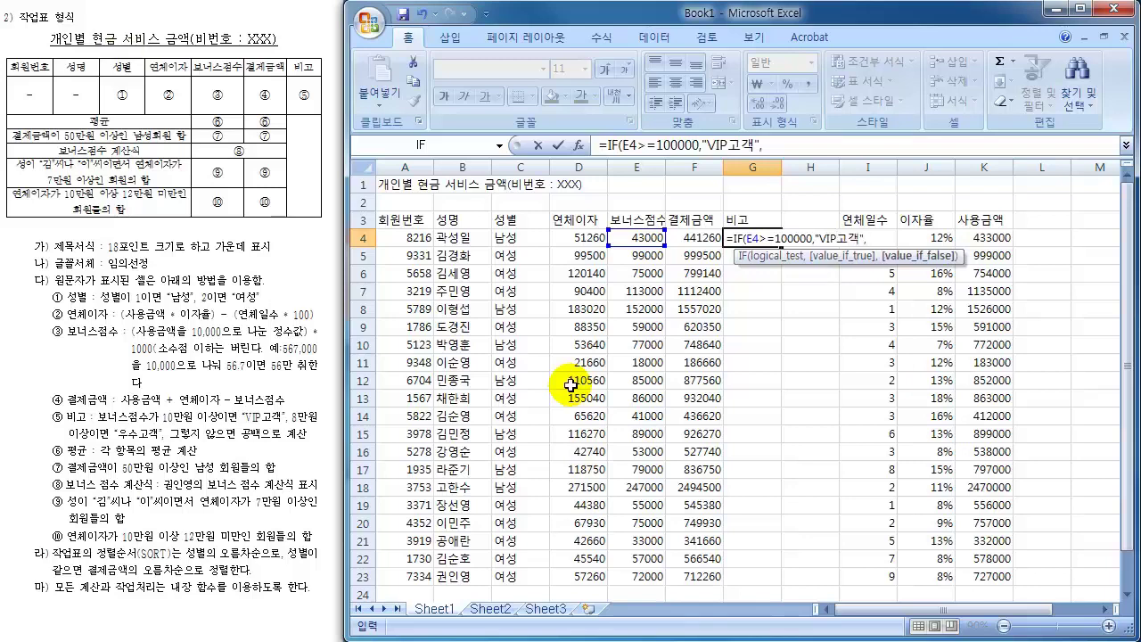
# - Complete the G4 formula with a nested IF returning "우수고객" when E4>=80000 and an empty string otherwise
pyautogui.write('IF(')
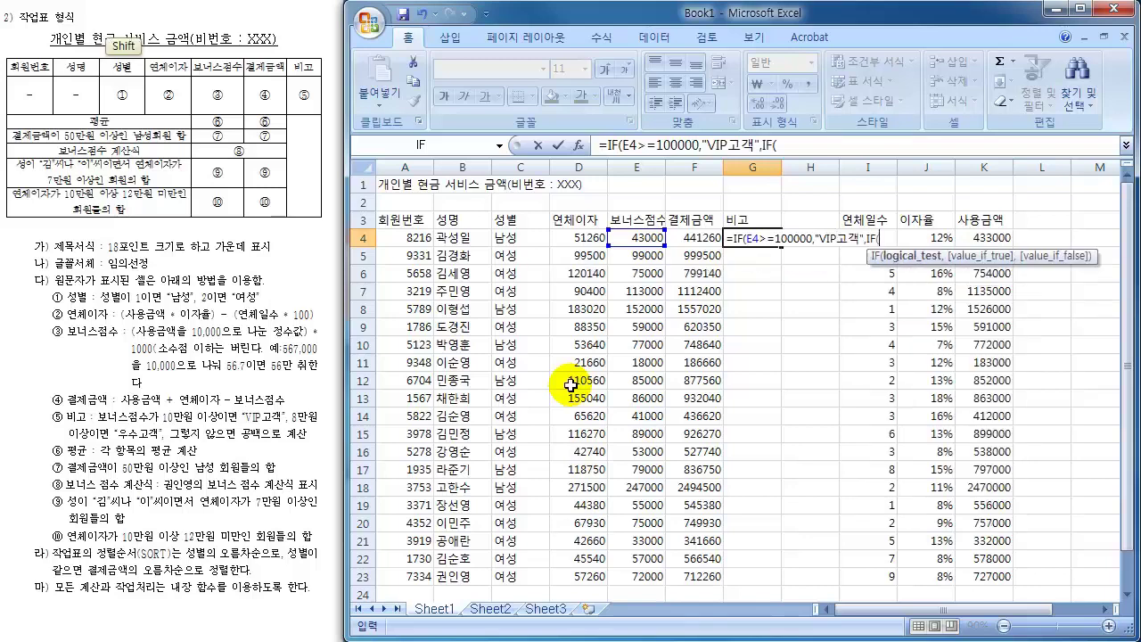
pyautogui.click(648, 233)
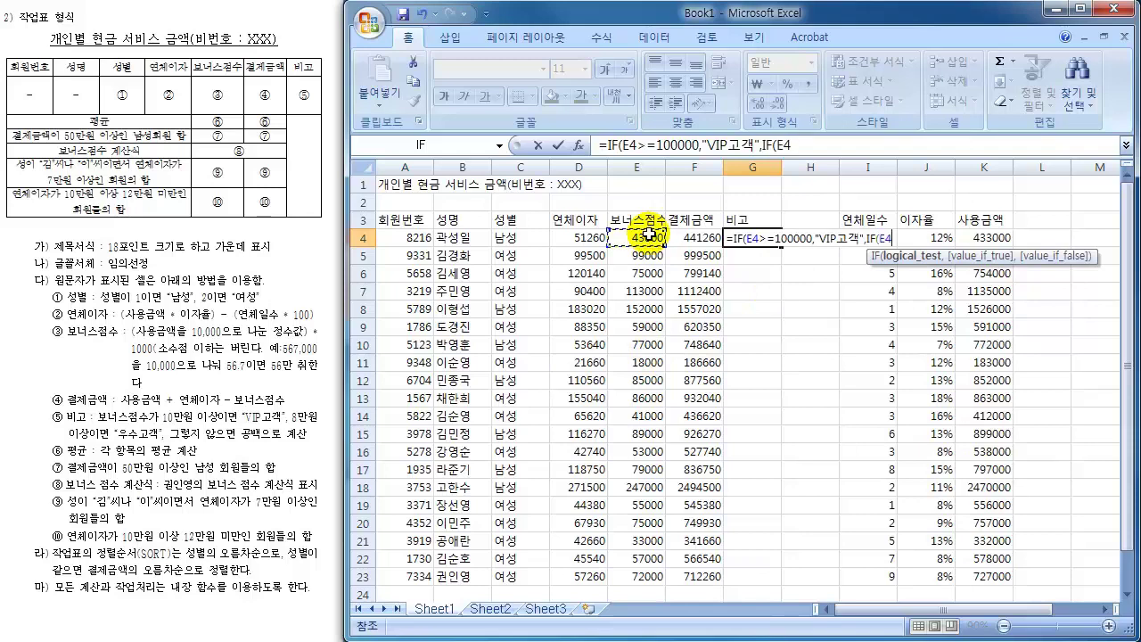
pyautogui.write('>=800')
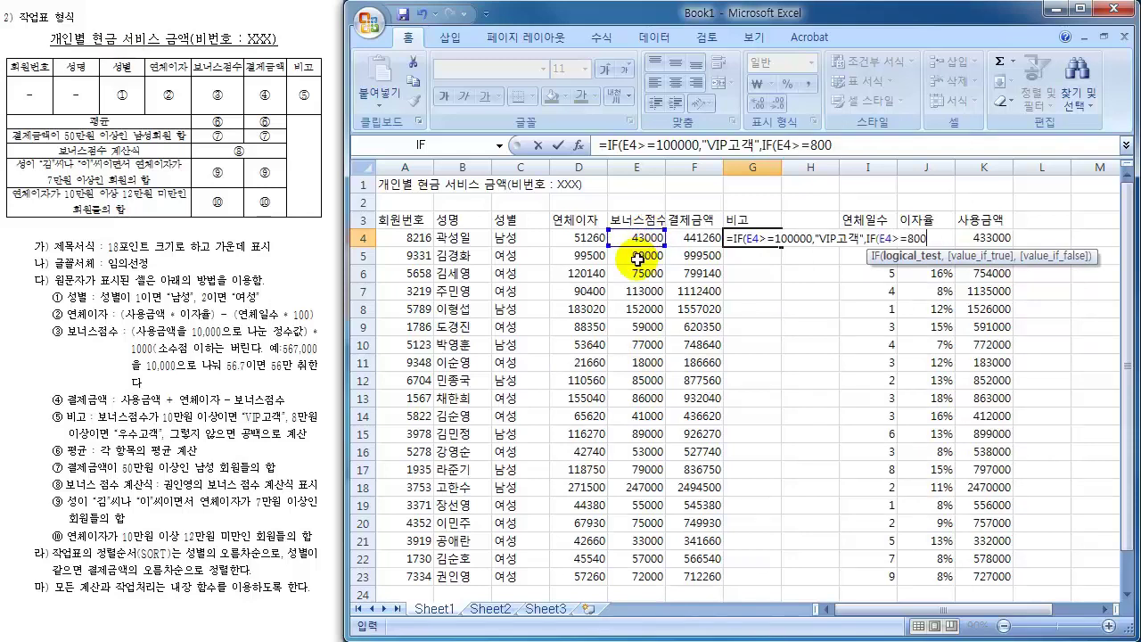
pyautogui.write('00,"')
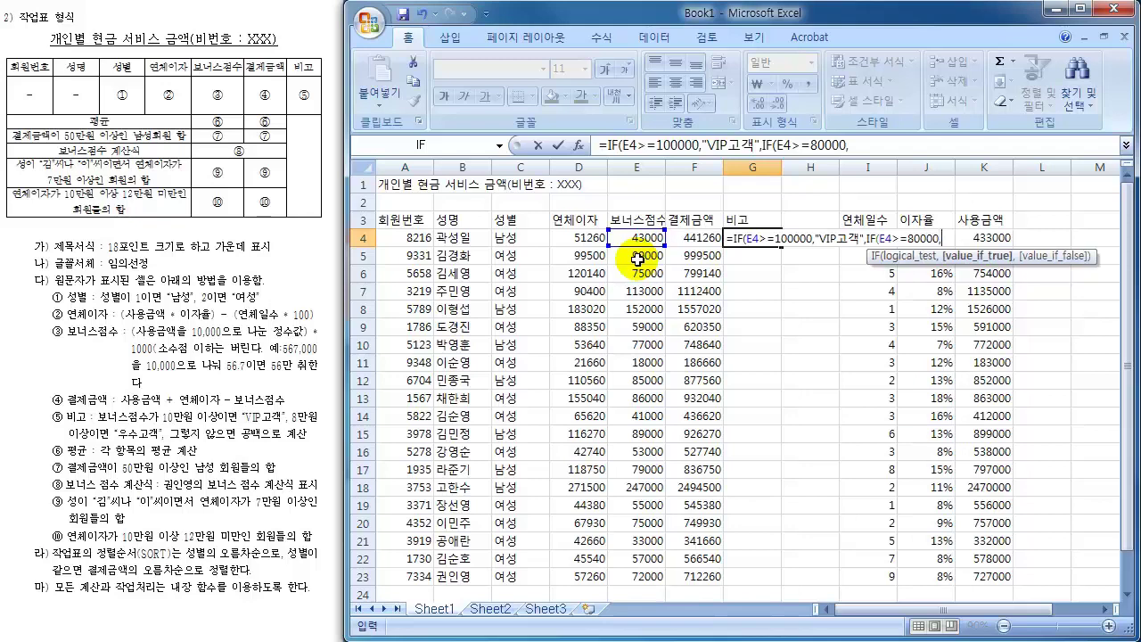
pyautogui.write('우수고객"')
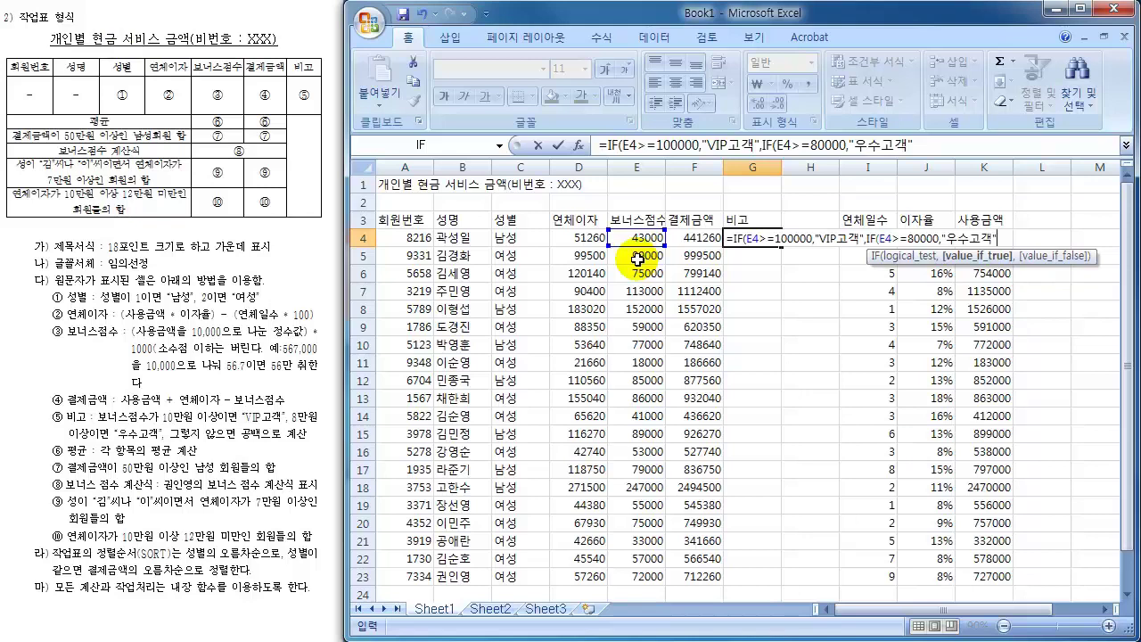
pyautogui.write(',')
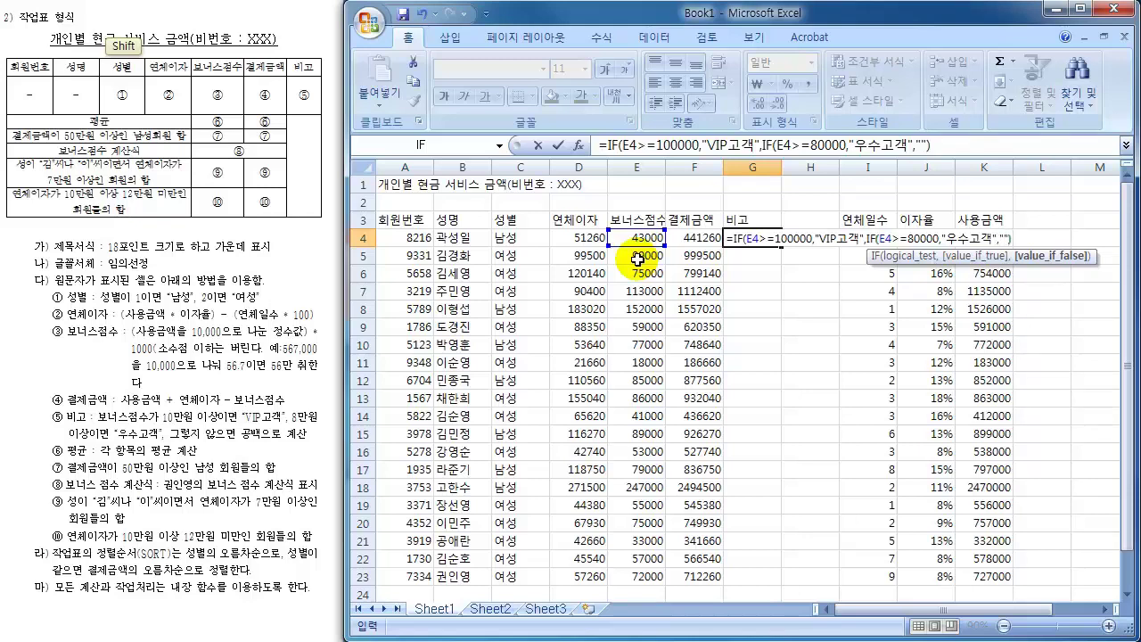
pyautogui.write(')')
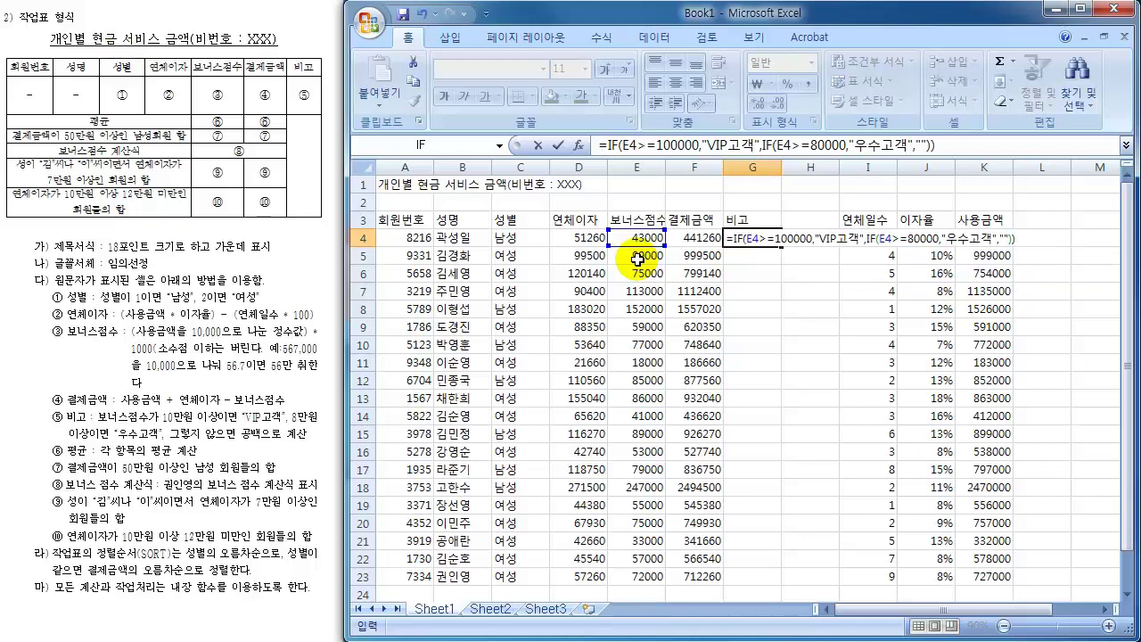
pyautogui.press('Return')
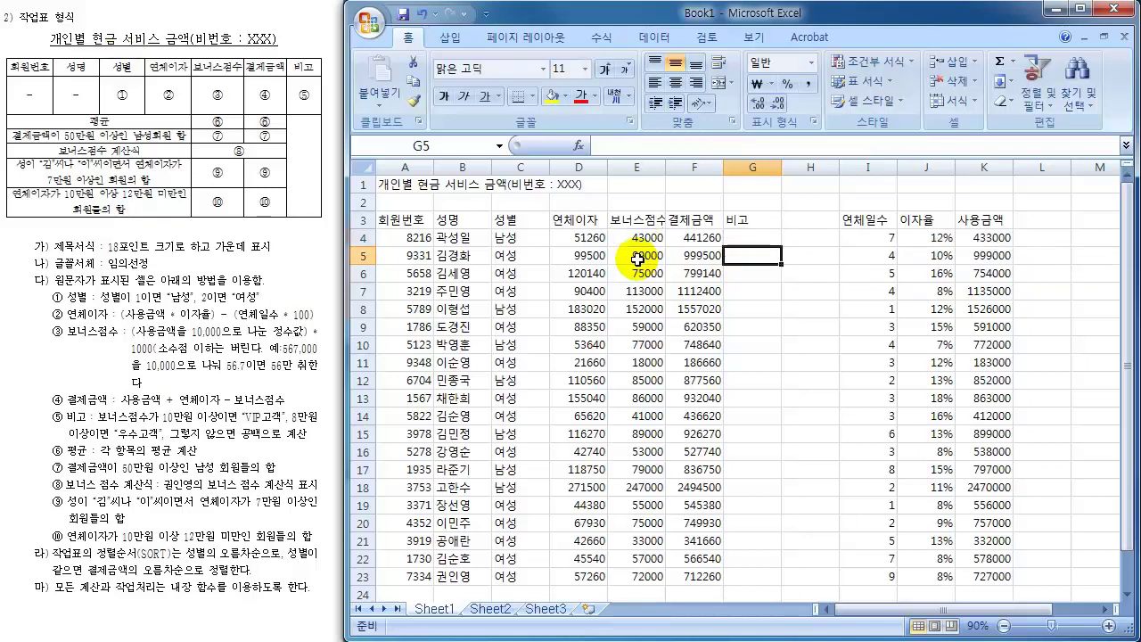
# - Fill the 비고 formula from G4 down through G23 and check several results against 보너스점수
pyautogui.click(748, 237)
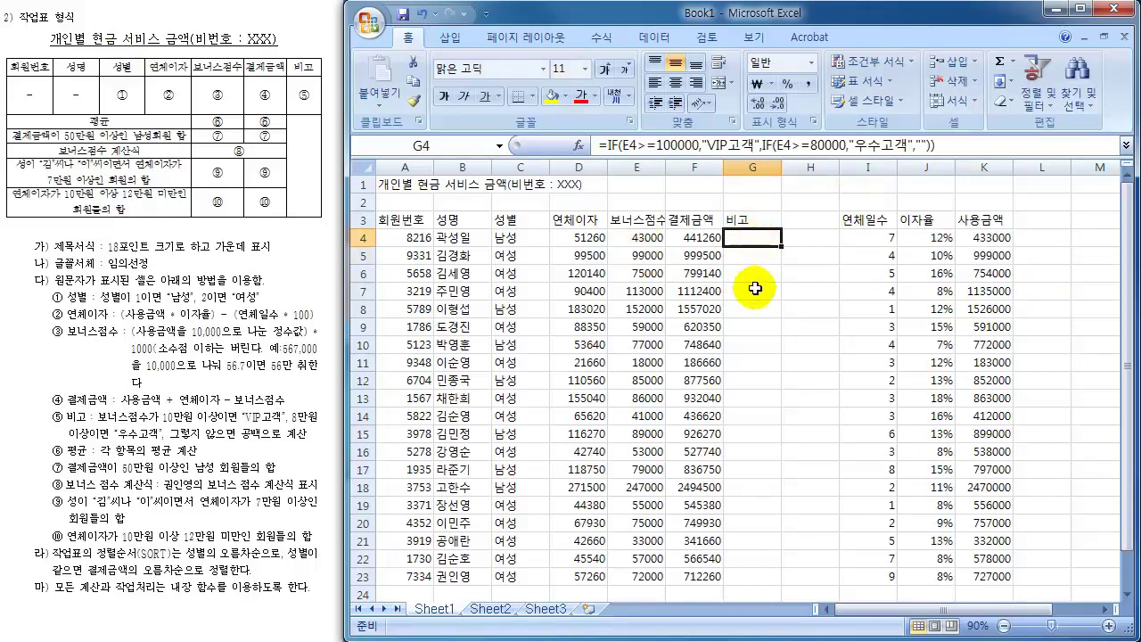
pyautogui.click(633, 235)
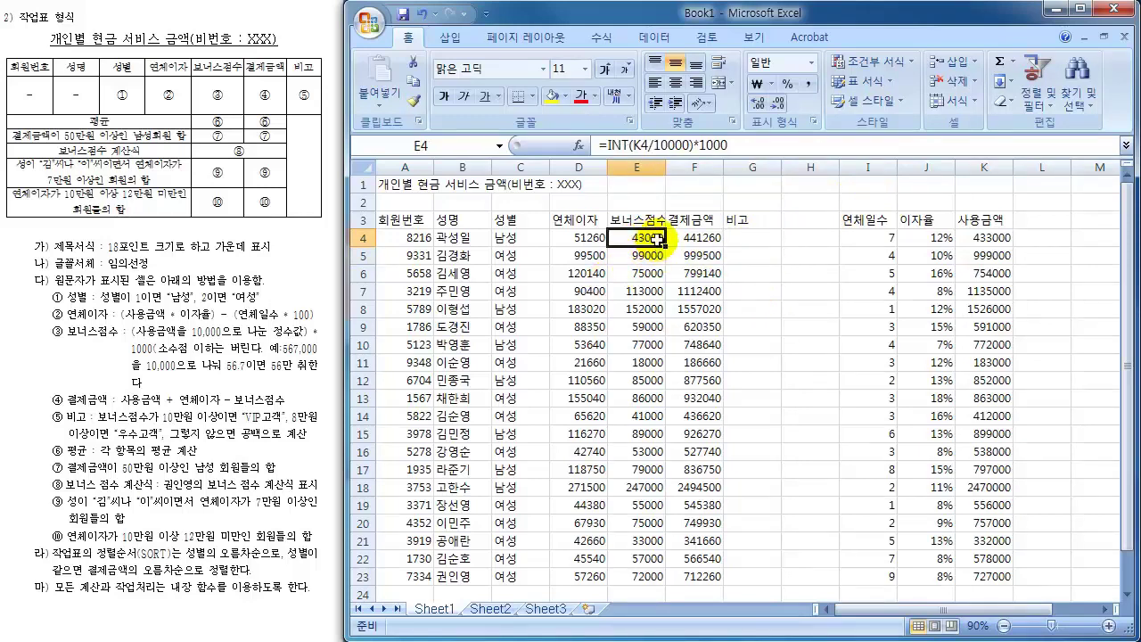
pyautogui.click(750, 238)
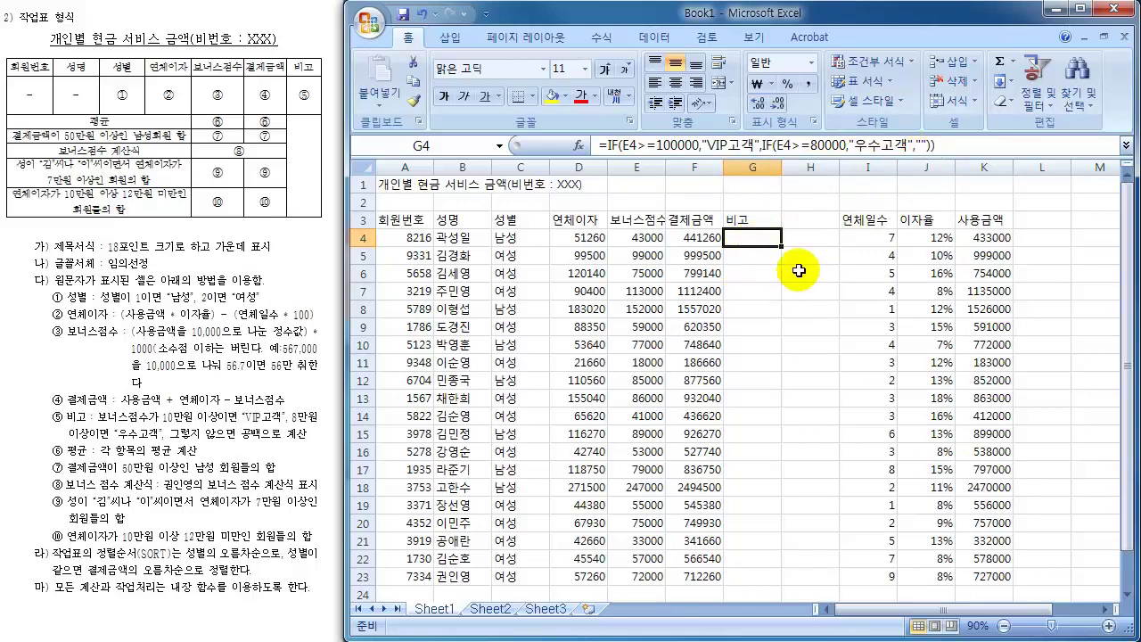
pyautogui.moveTo(782, 249); pyautogui.dragTo(777, 591)
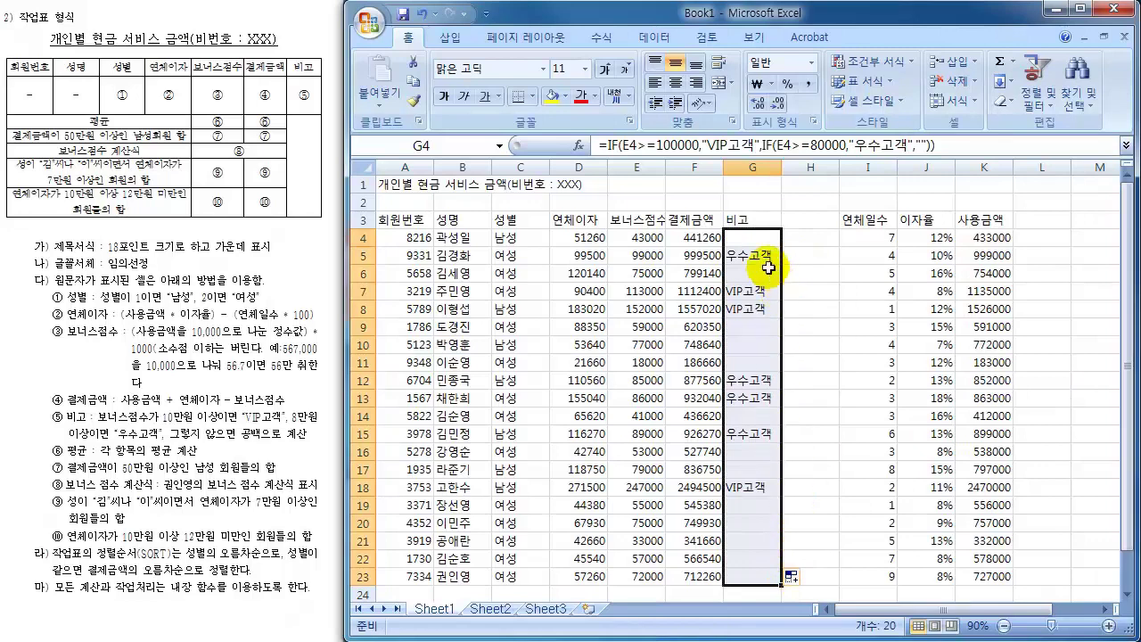
pyautogui.click(752, 289)
pyautogui.click(751, 307)
pyautogui.click(758, 254)
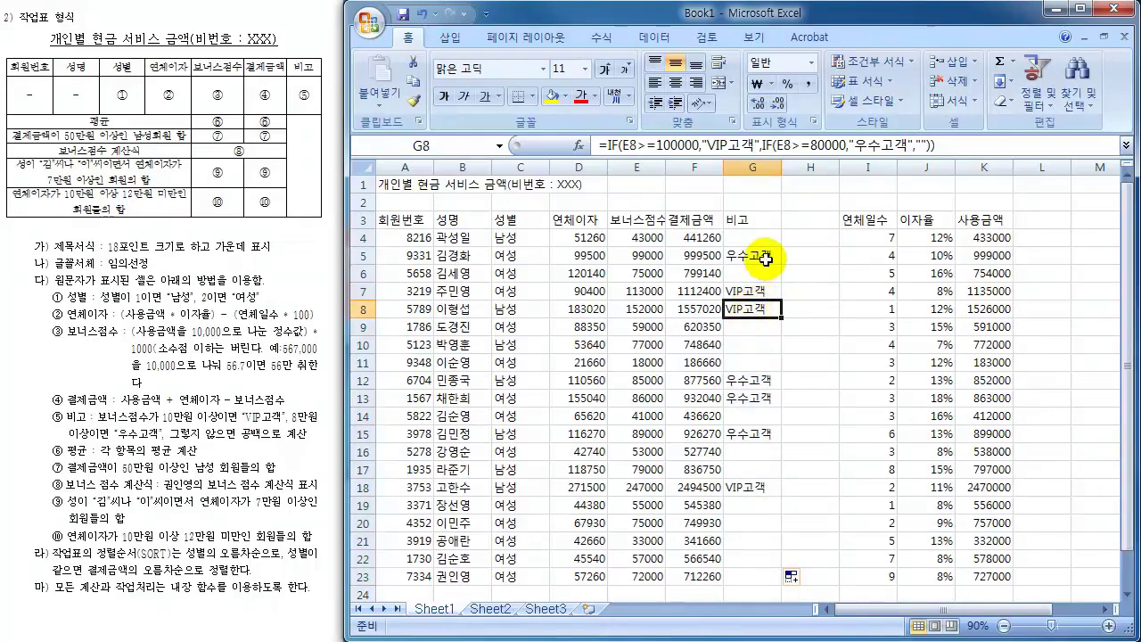
pyautogui.click(758, 379)
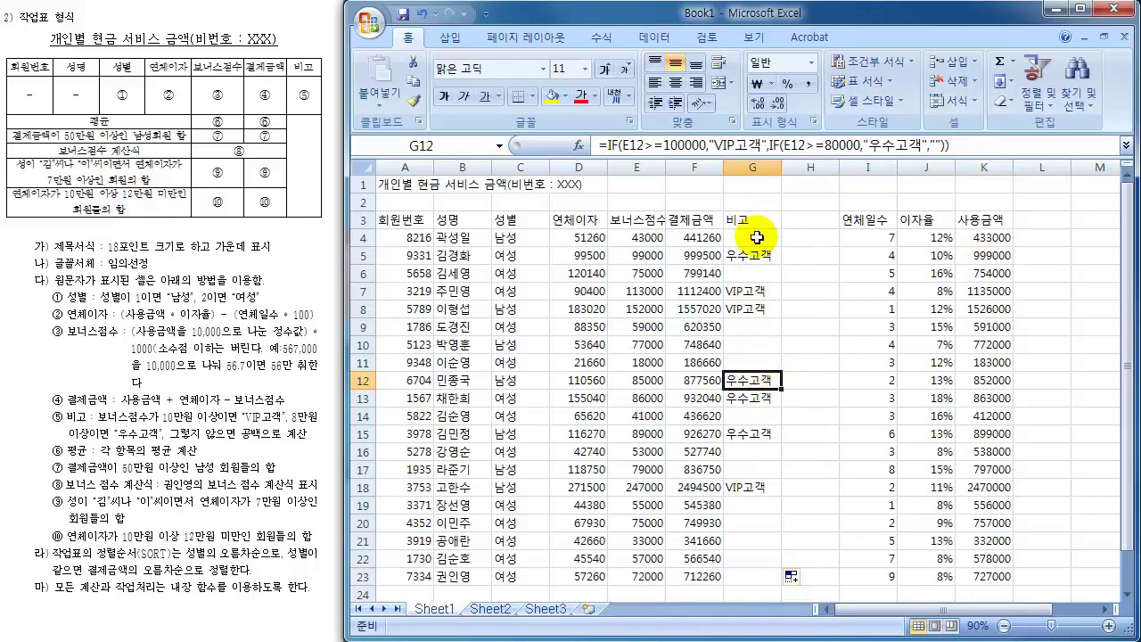
pyautogui.click(625, 366)
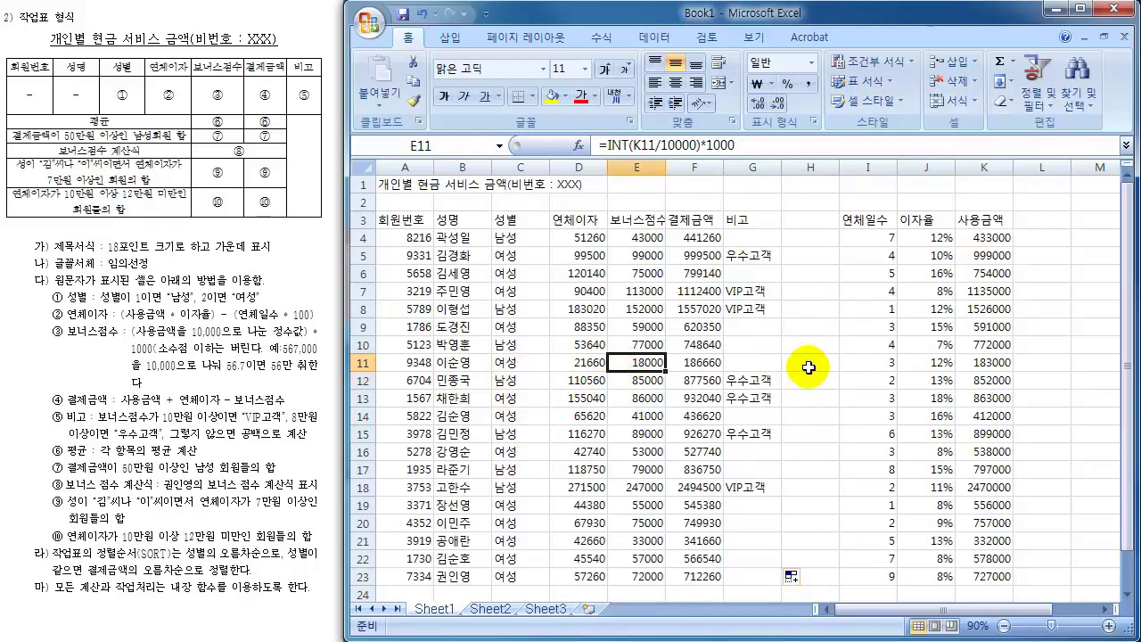
# - Enter the label "평균" in A24 and begin the label in A25 with "결제금액이"
pyautogui.scroll(-2, 809, 366)
pyautogui.click(406, 488)
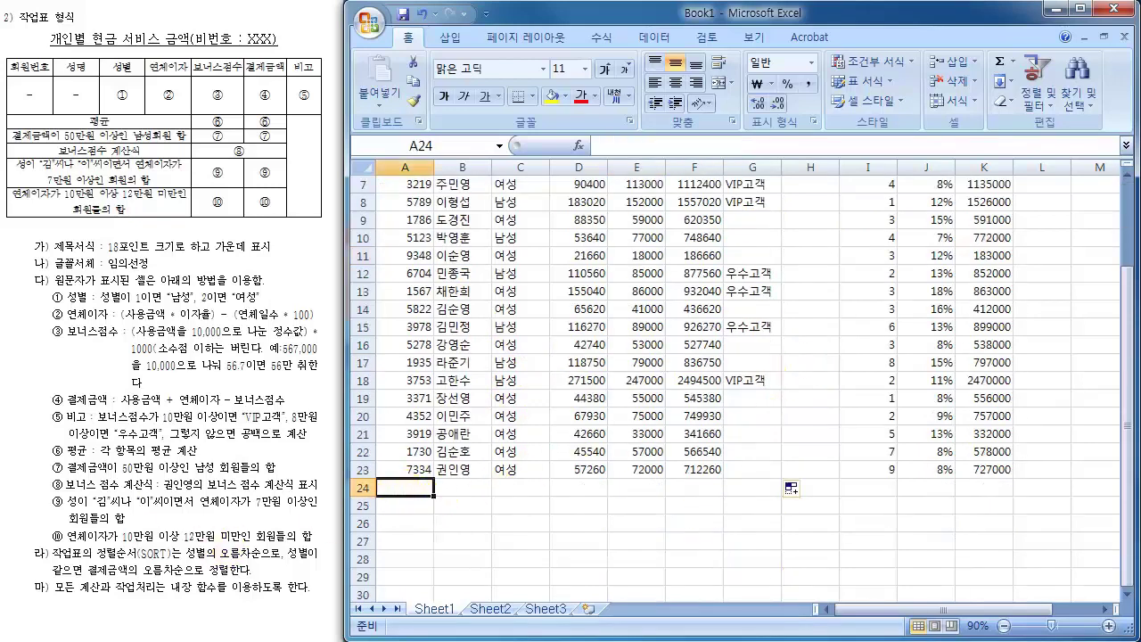
pyautogui.write('ㅍ')
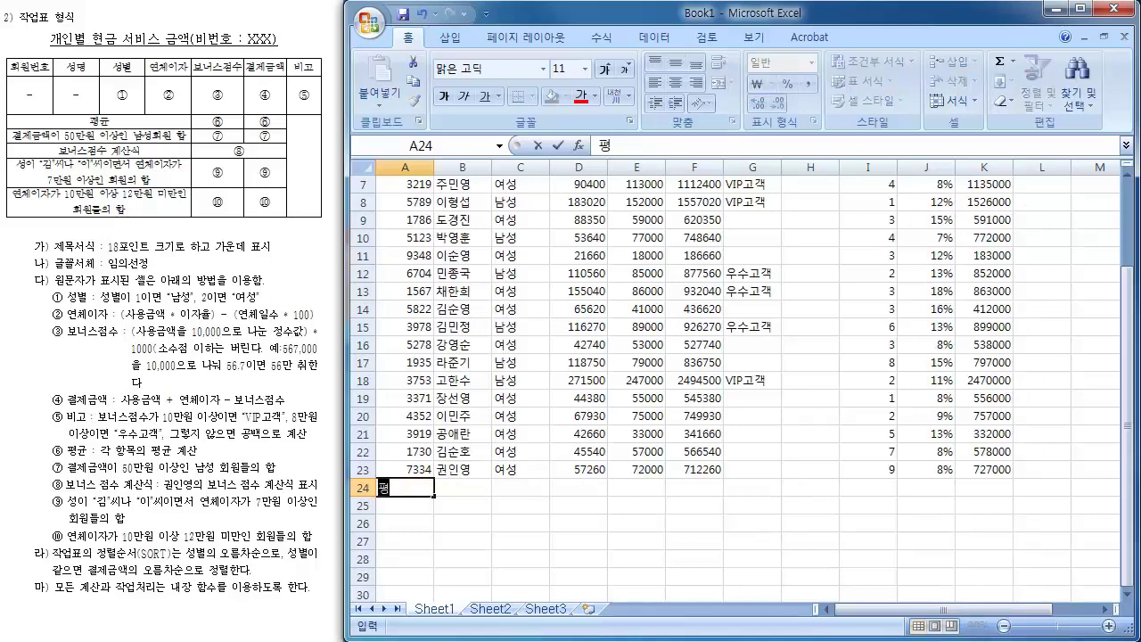
pyautogui.write('ㅕㅇ규ㄴ')
pyautogui.press('Return')
pyautogui.write('결제')
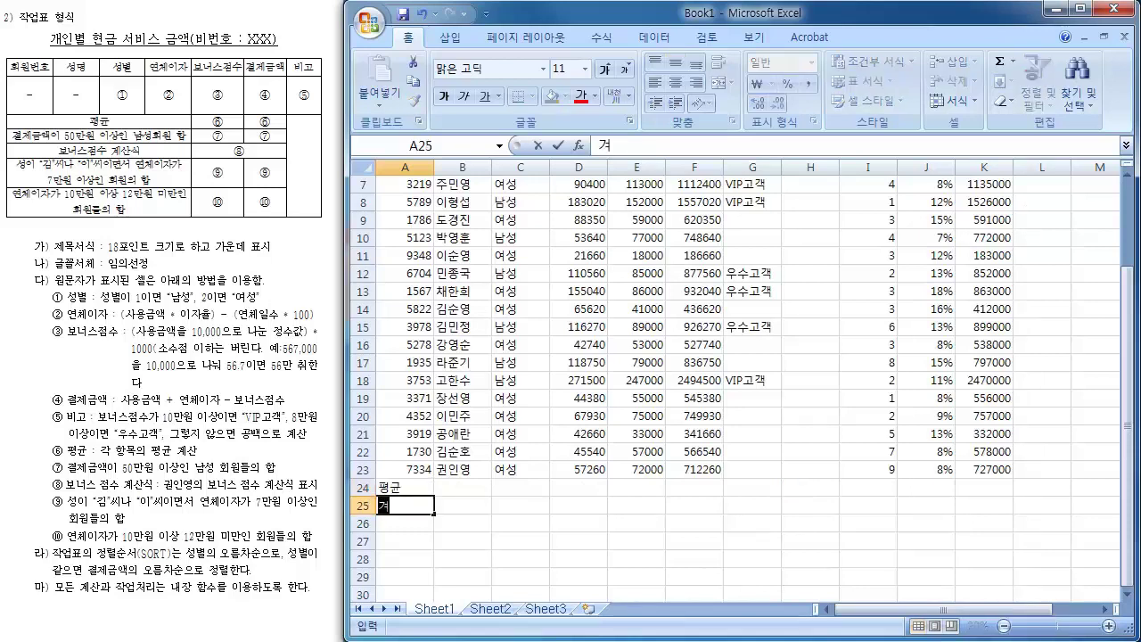
pyautogui.write('금액이')
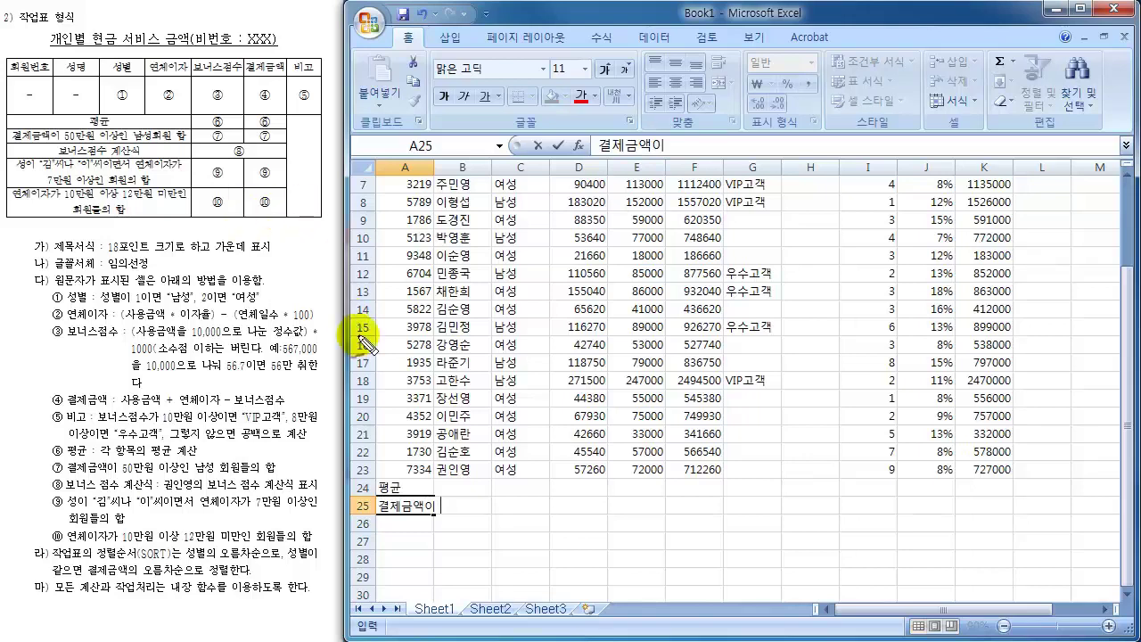
pyautogui.moveTo(425, 472); pyautogui.dragTo(490, 481)
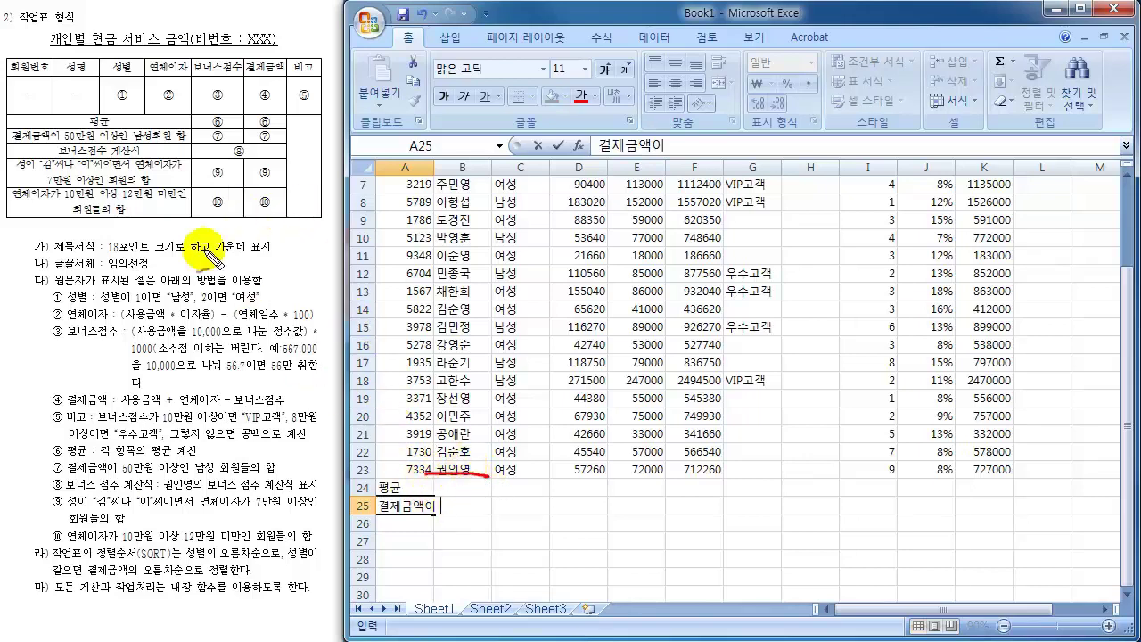
pyautogui.moveTo(13, 112); pyautogui.dragTo(169, 119)
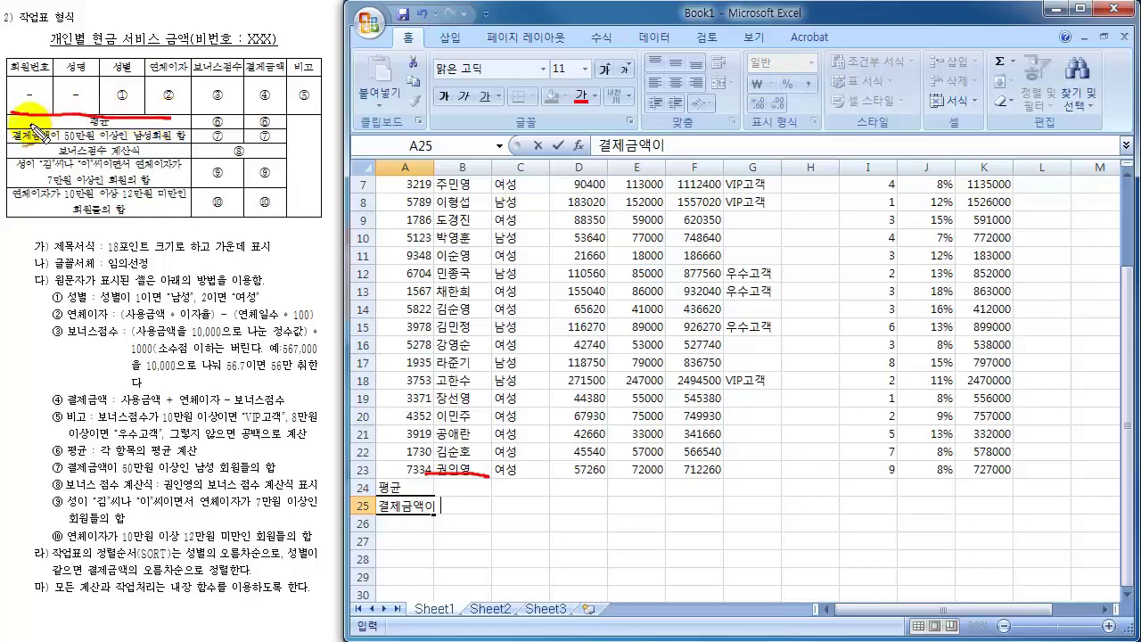
pyautogui.moveTo(12, 116); pyautogui.dragTo(18, 223)
pyautogui.moveTo(174, 116); pyautogui.dragTo(179, 227)
pyautogui.moveTo(207, 127); pyautogui.dragTo(273, 132)
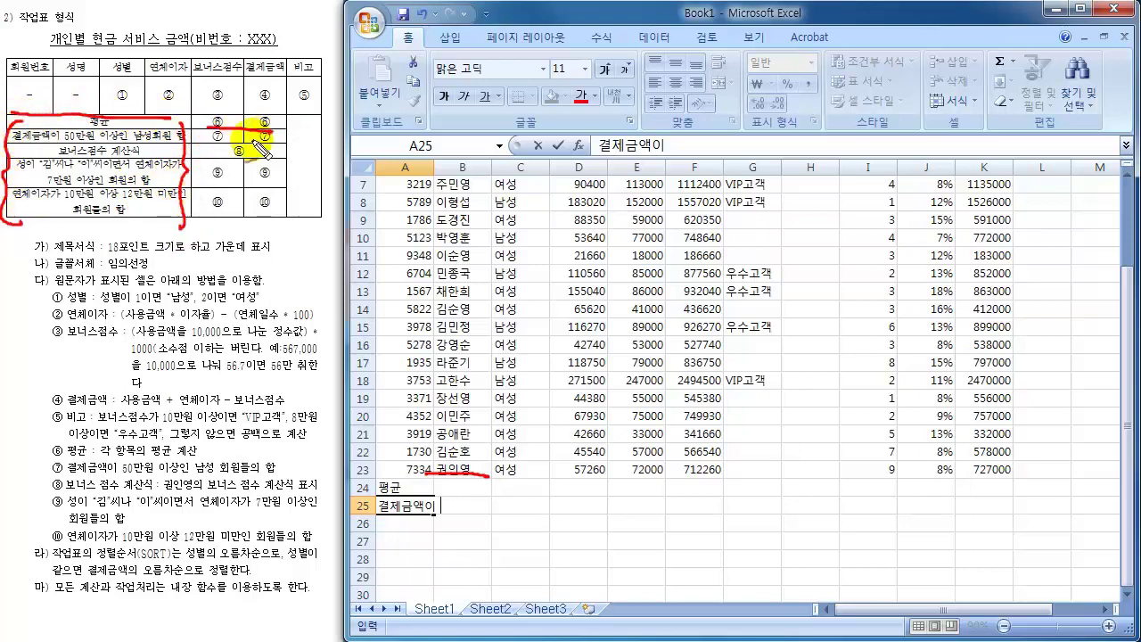
pyautogui.moveTo(212, 149); pyautogui.dragTo(279, 153)
pyautogui.moveTo(207, 186); pyautogui.dragTo(273, 189)
pyautogui.moveTo(208, 219); pyautogui.dragTo(272, 221)
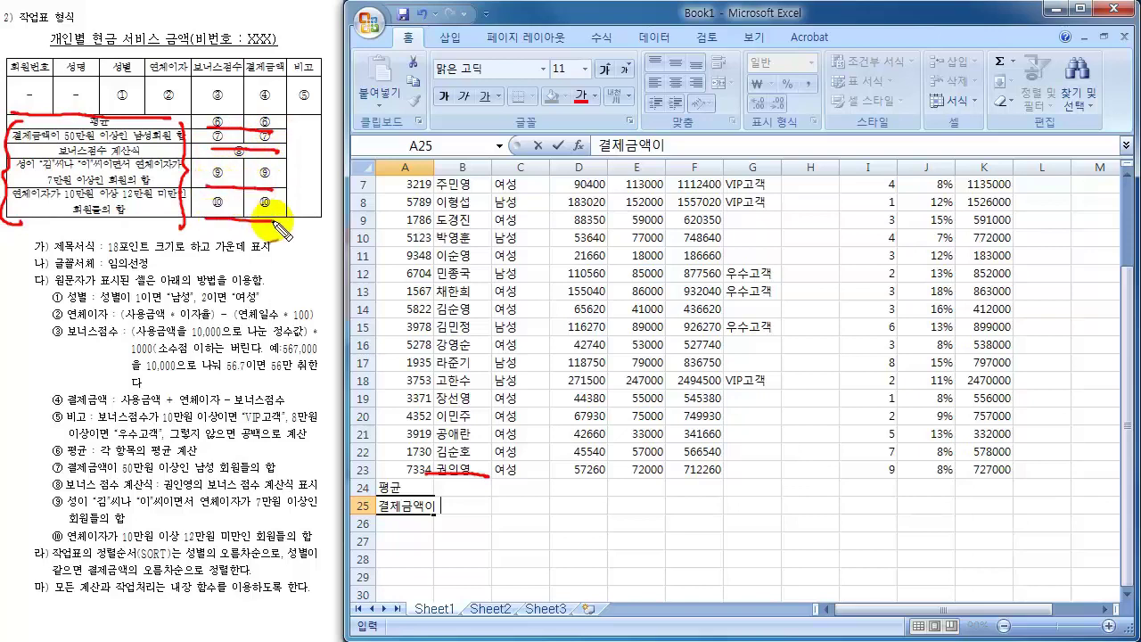
pyautogui.press('Escape')
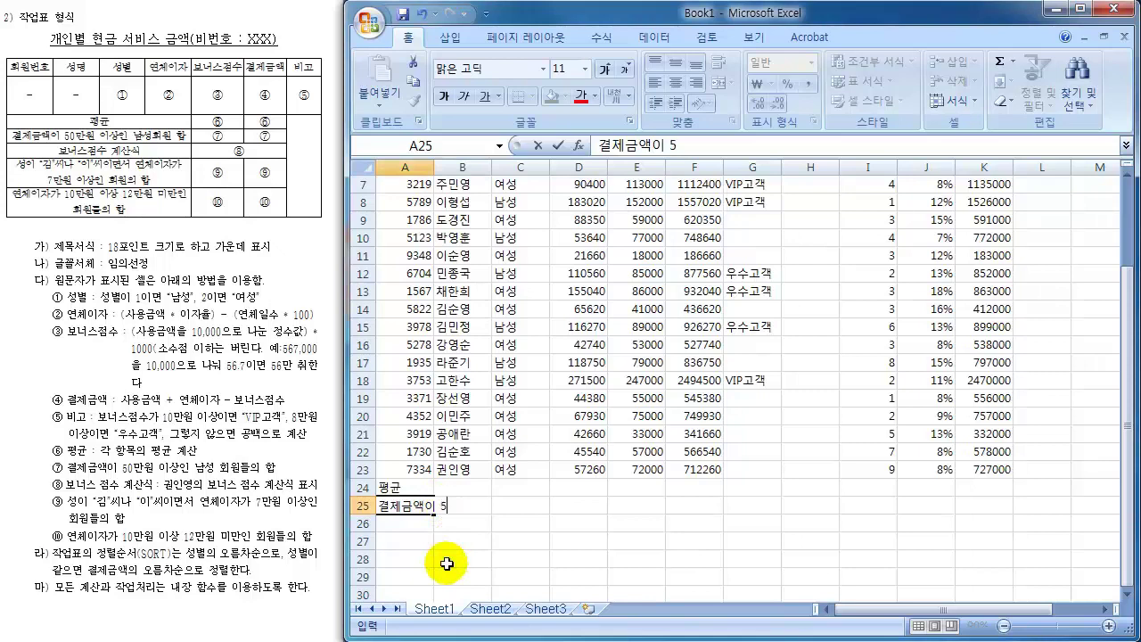
# - Complete the A25 label as "결제금액이 50만원 이상인 남성회원 합" and enter "보너스 점수 계산식" in A26
pyautogui.write('만우 이')
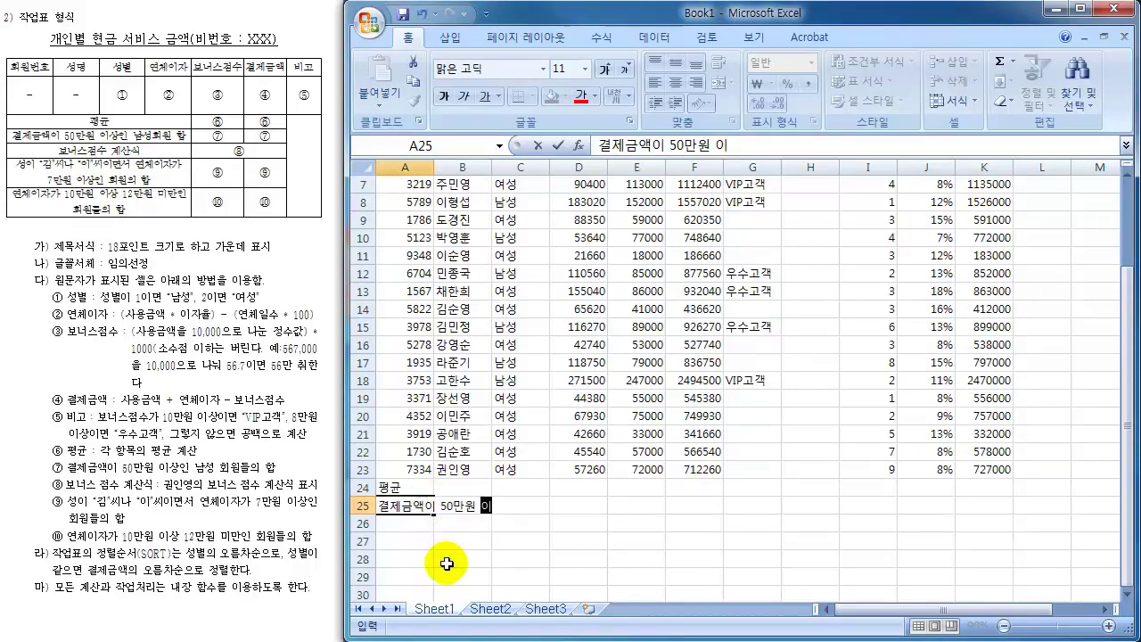
pyautogui.write('상이 남성회')
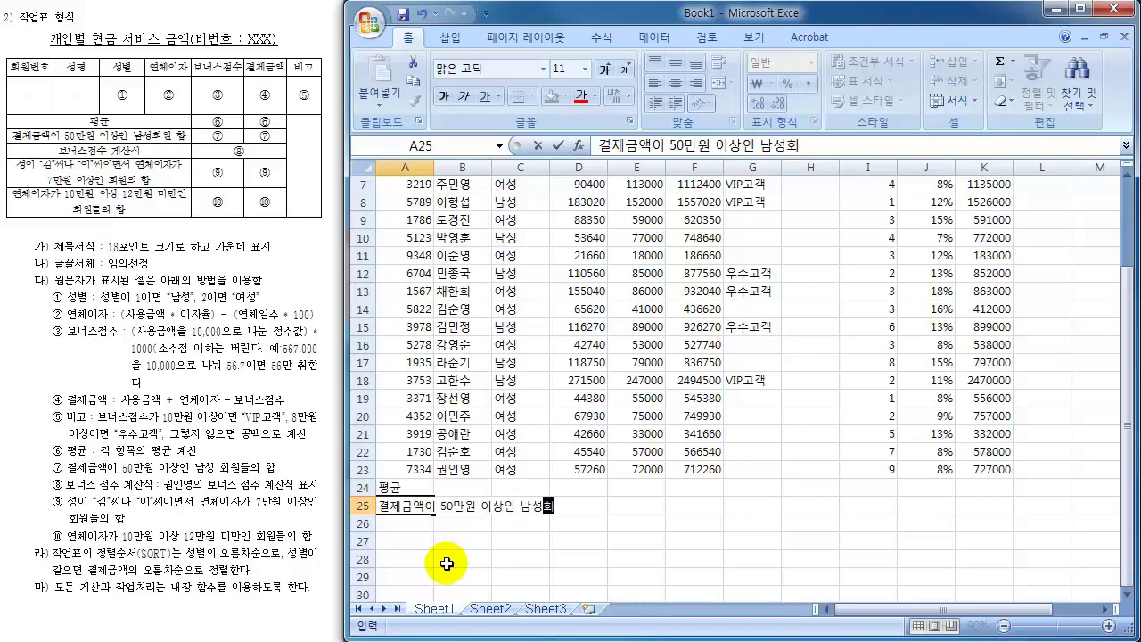
pyautogui.write('원 합')
pyautogui.press('Return')
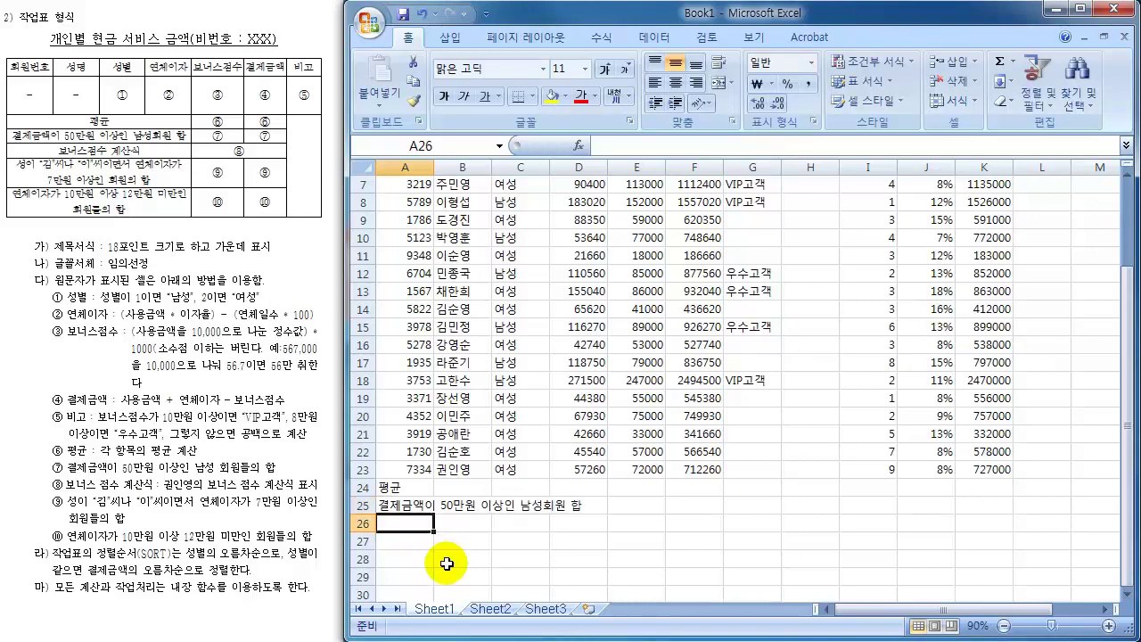
pyautogui.write('ㅂ보너스 점')
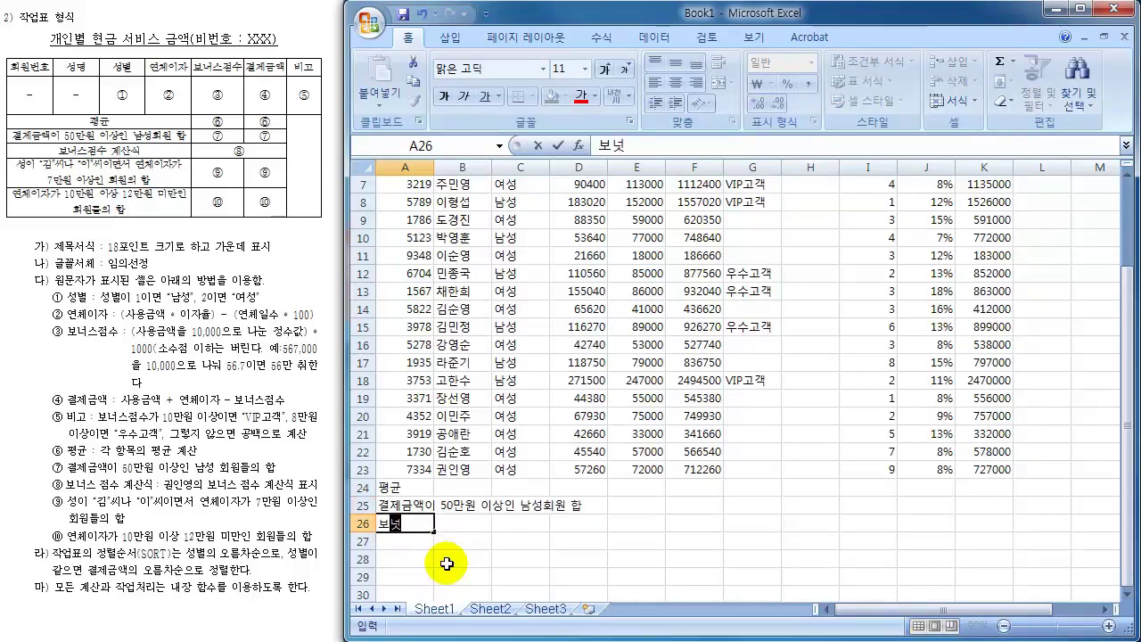
pyautogui.write('수 ')
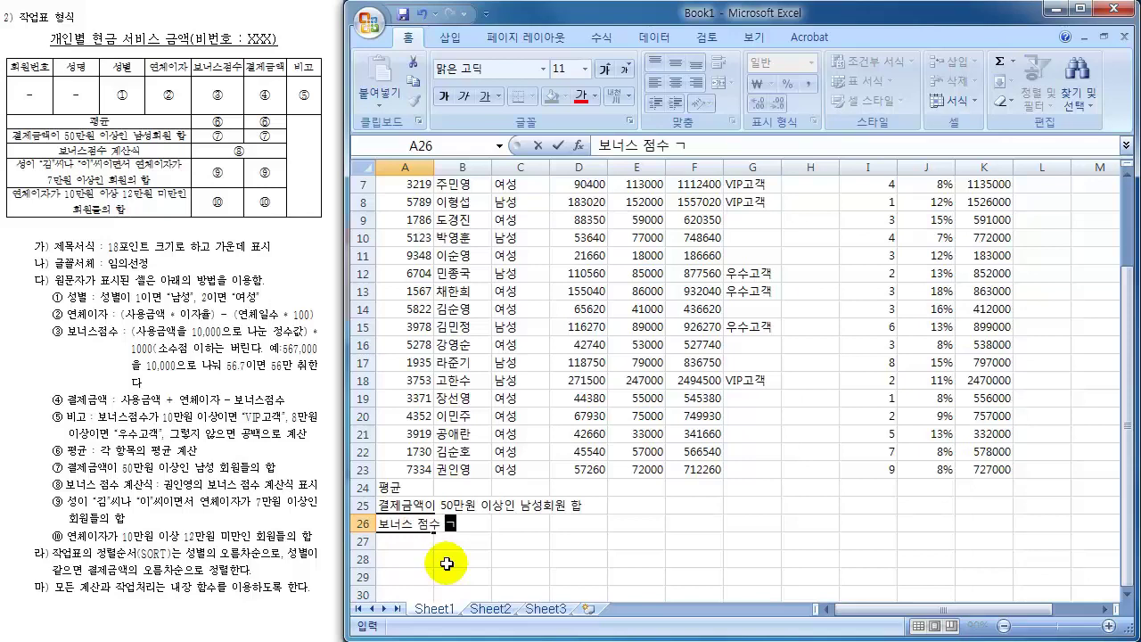
pyautogui.write('계산식')
pyautogui.press('Return')
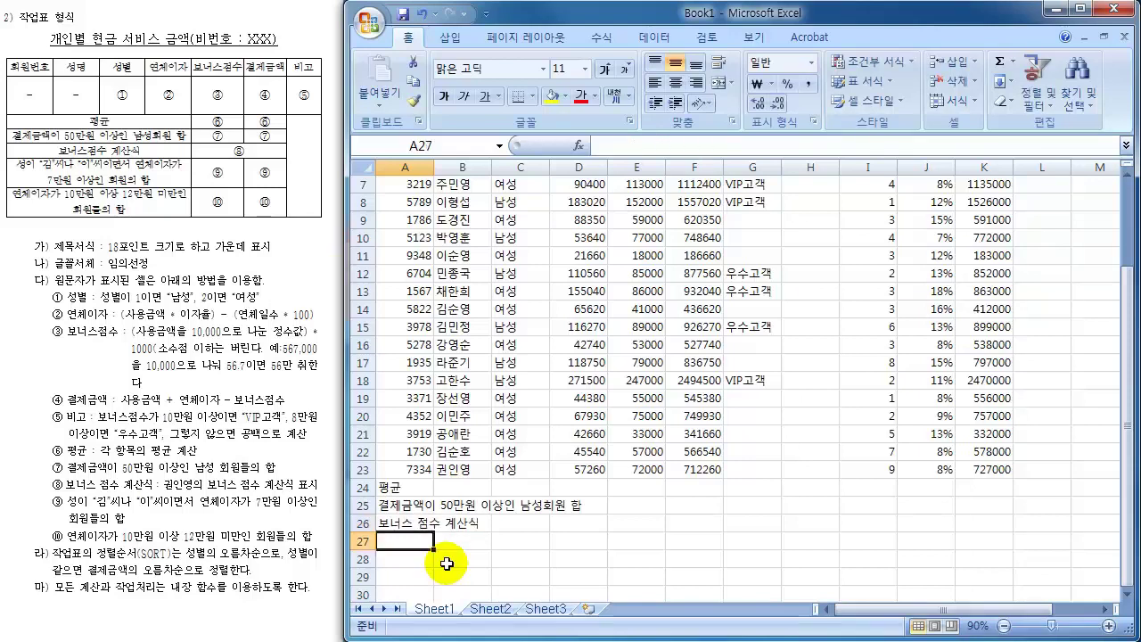
# - Enter the label 성이 "김"씨나 "이"씨이면서 연체이자가 7만ㅇ원 이상인 회원의 합 in A27
pyautogui.write('성시')
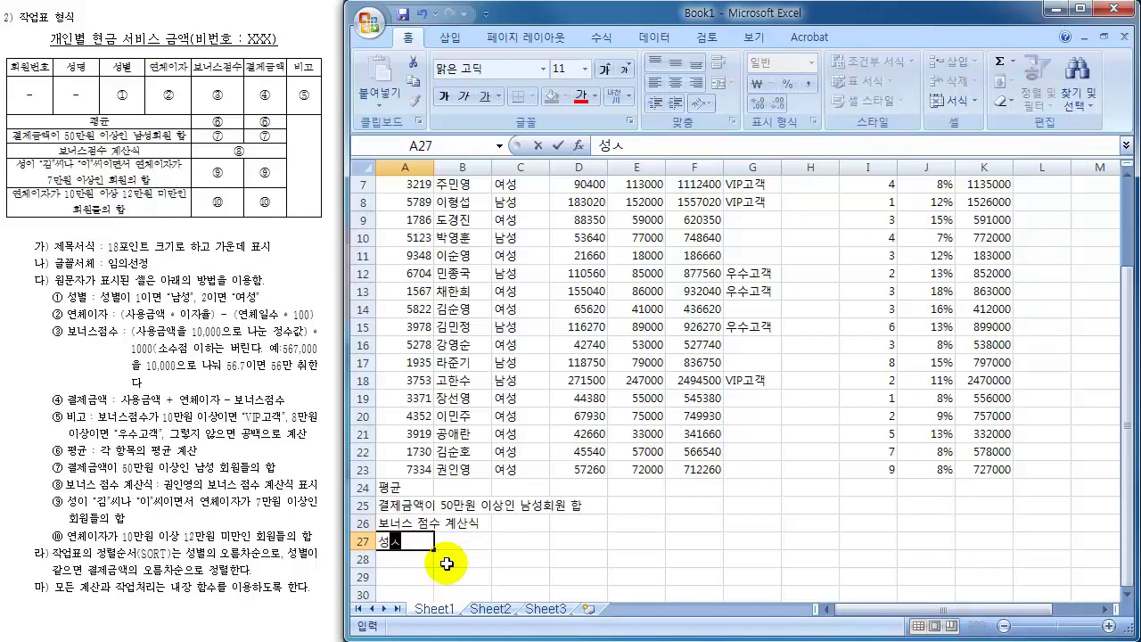
pyautogui.write('이 "ㄱ')
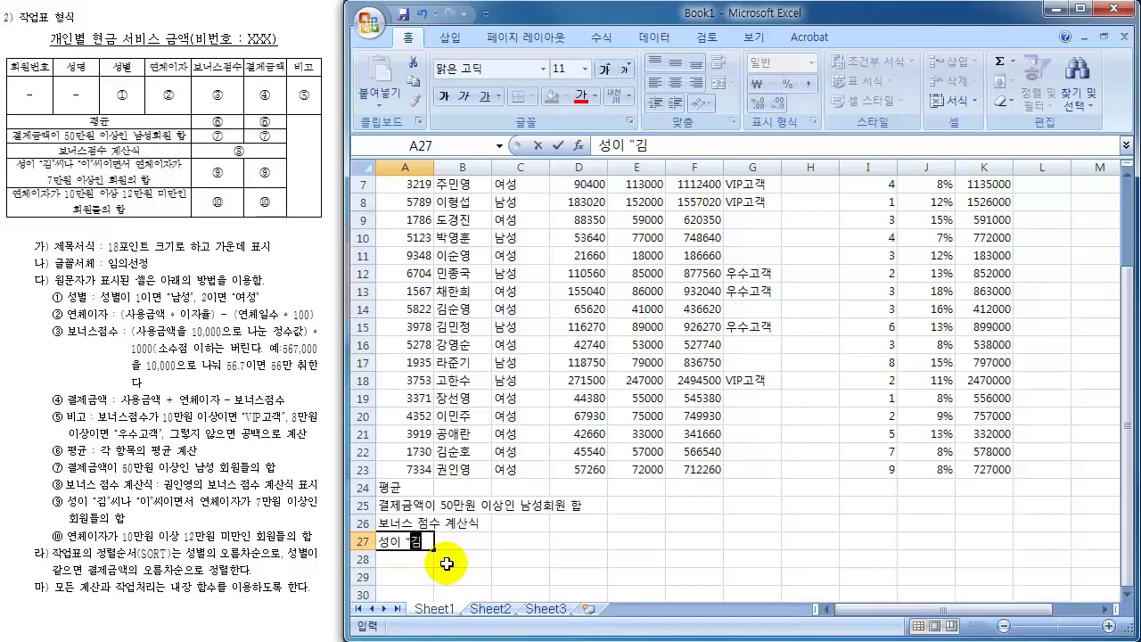
pyautogui.write('"씨나')
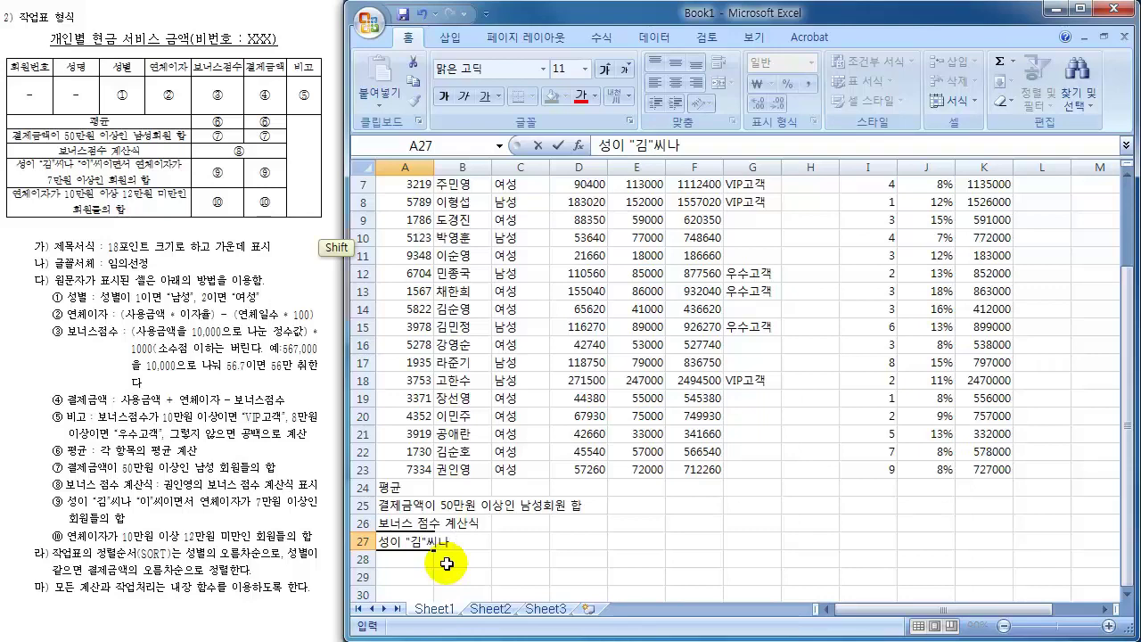
pyautogui.write(' "이"씨')
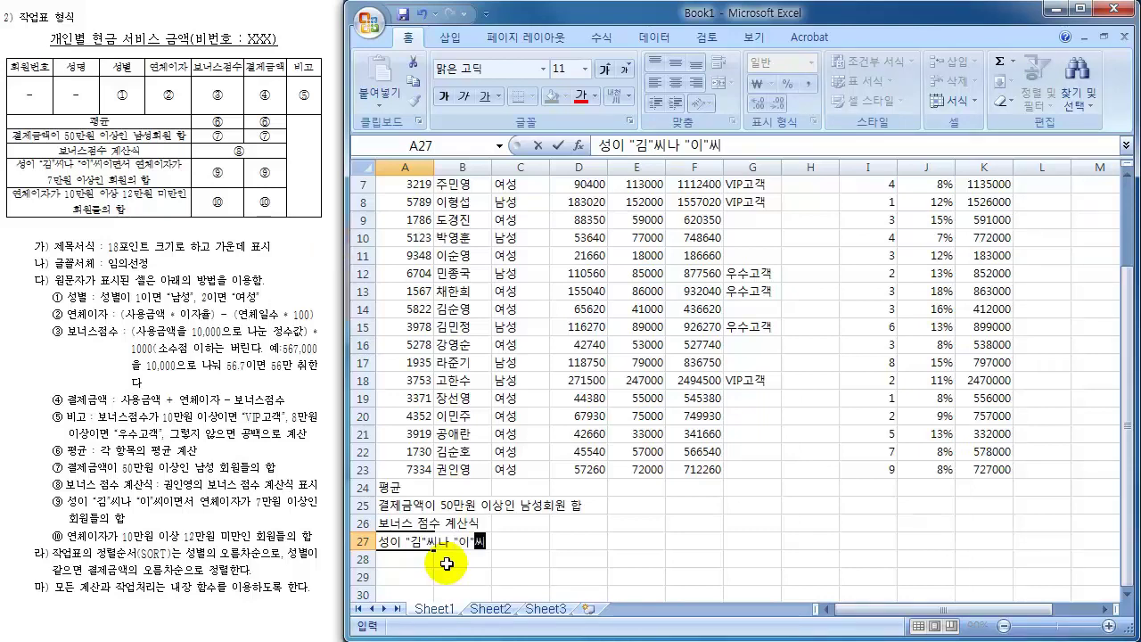
pyautogui.write('이면ㅅ')
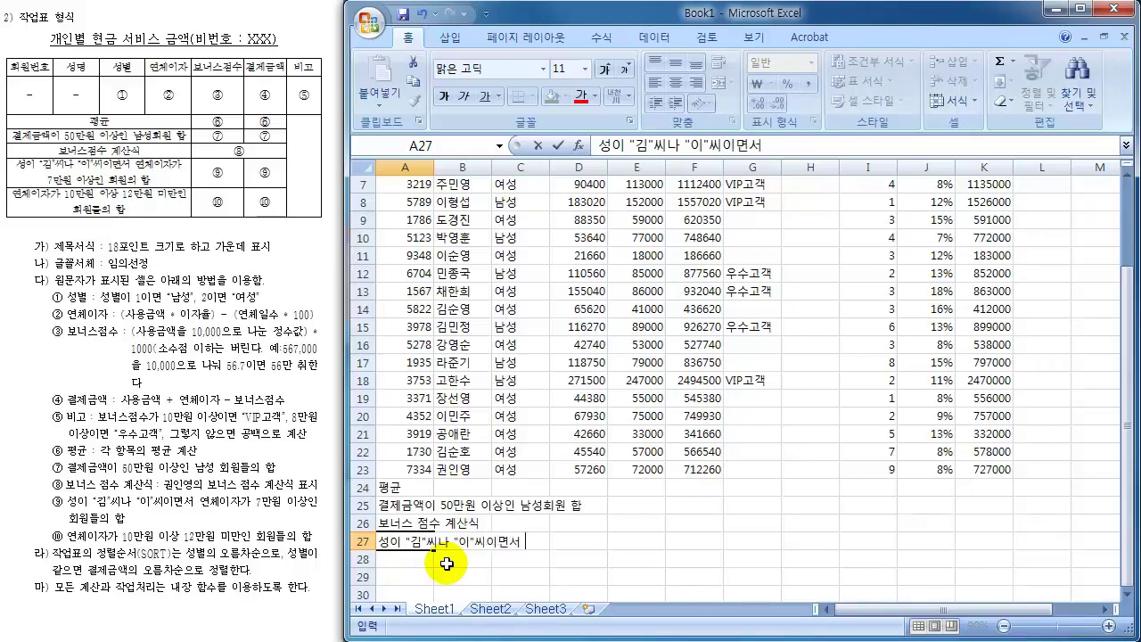
pyautogui.write('서 연체이자가')
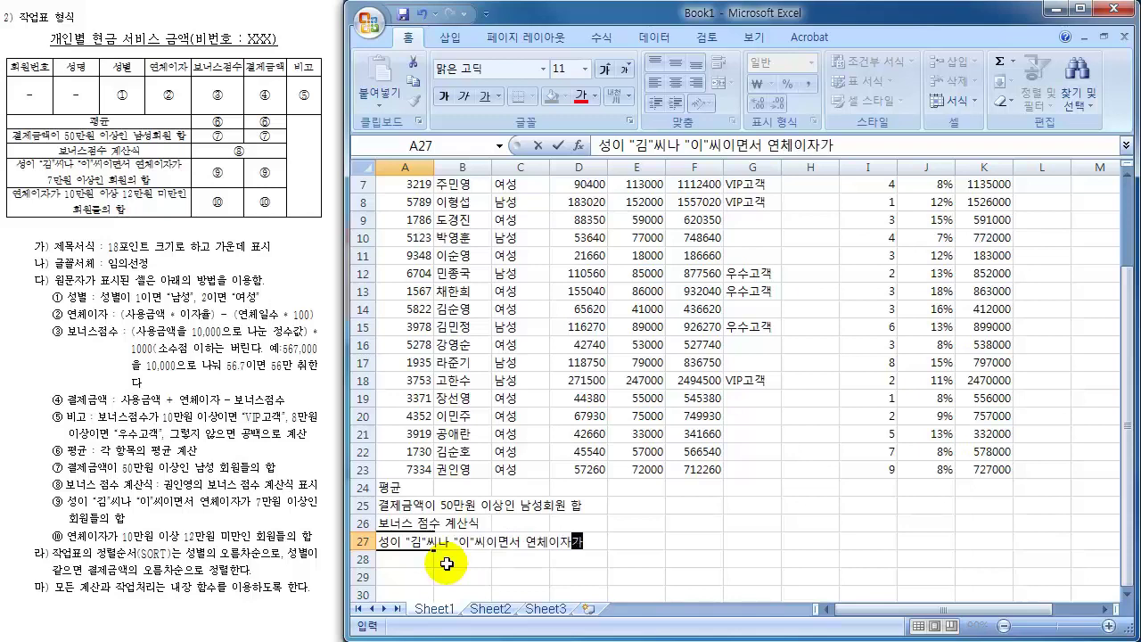
pyautogui.write(' 7만ㅇ원 이상인 ㅎ')
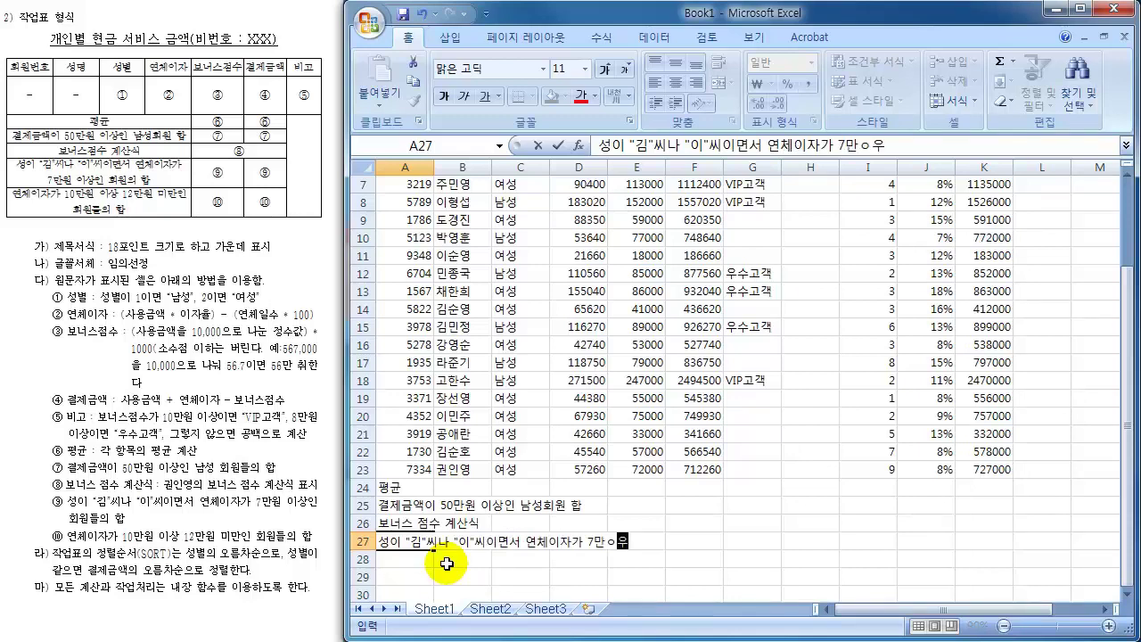
pyautogui.write('회우')
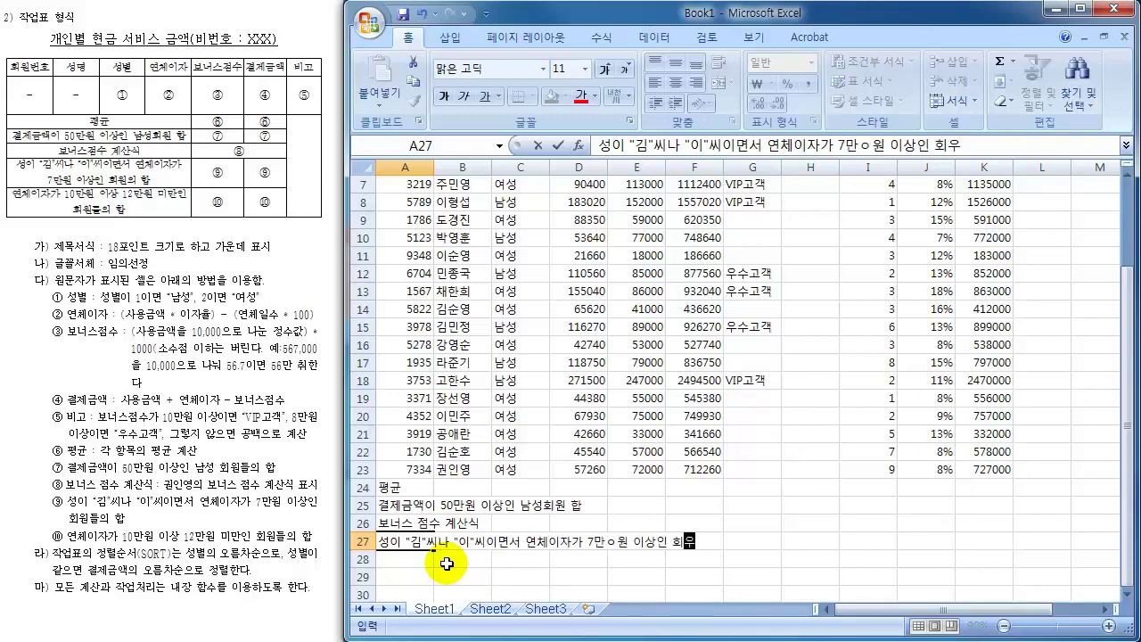
pyautogui.write('원의 합')
pyautogui.press('Return')
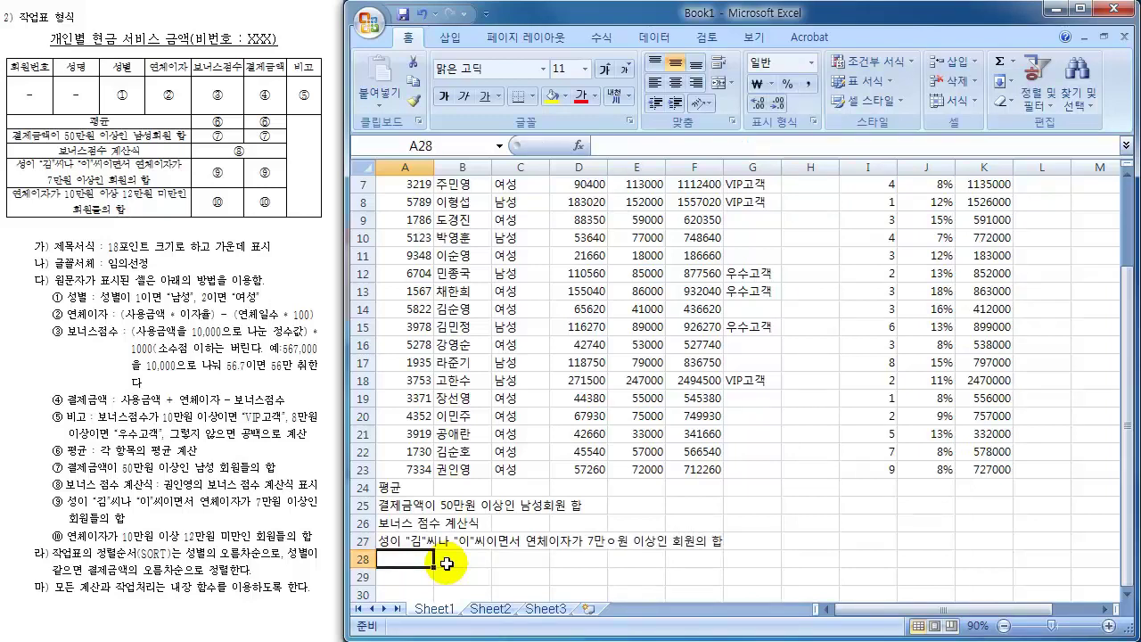
# - Enter the label "연체이지가 10만원 이상 12만원 미만인 회원들의 합" in A28
pyautogui.write('연체이자가')
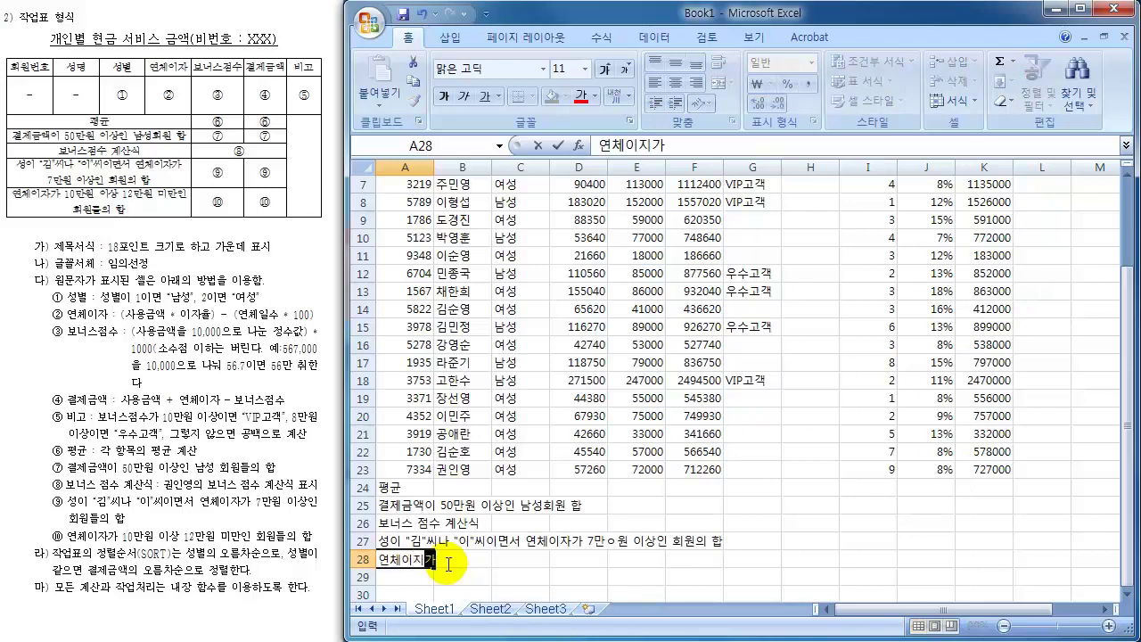
pyautogui.write(' 10만우')
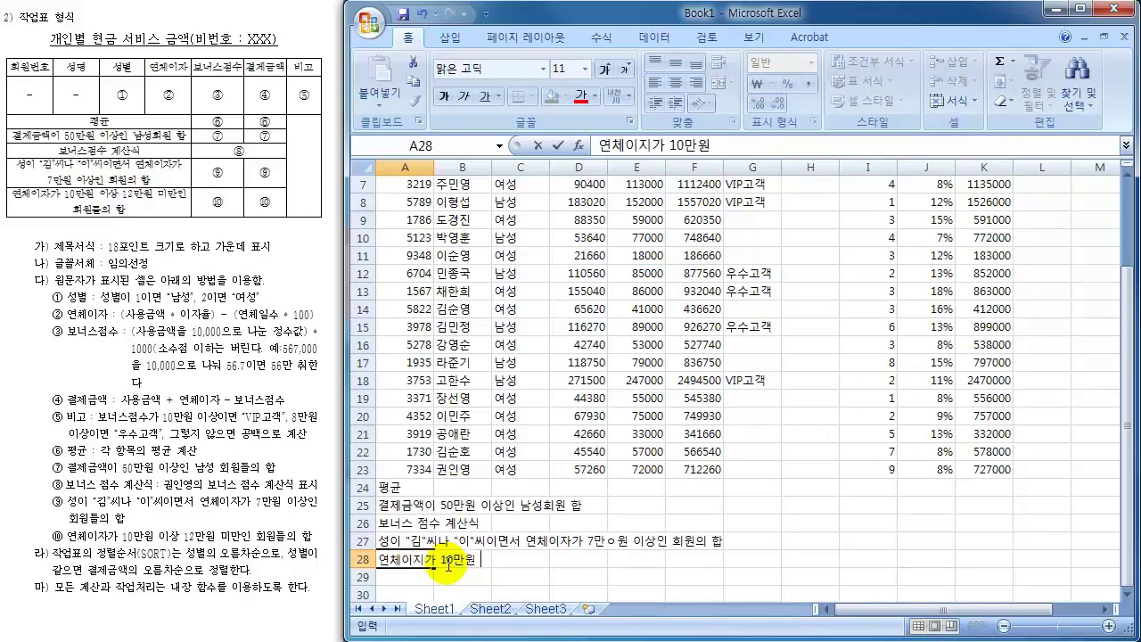
pyautogui.write(' 이상 12만')
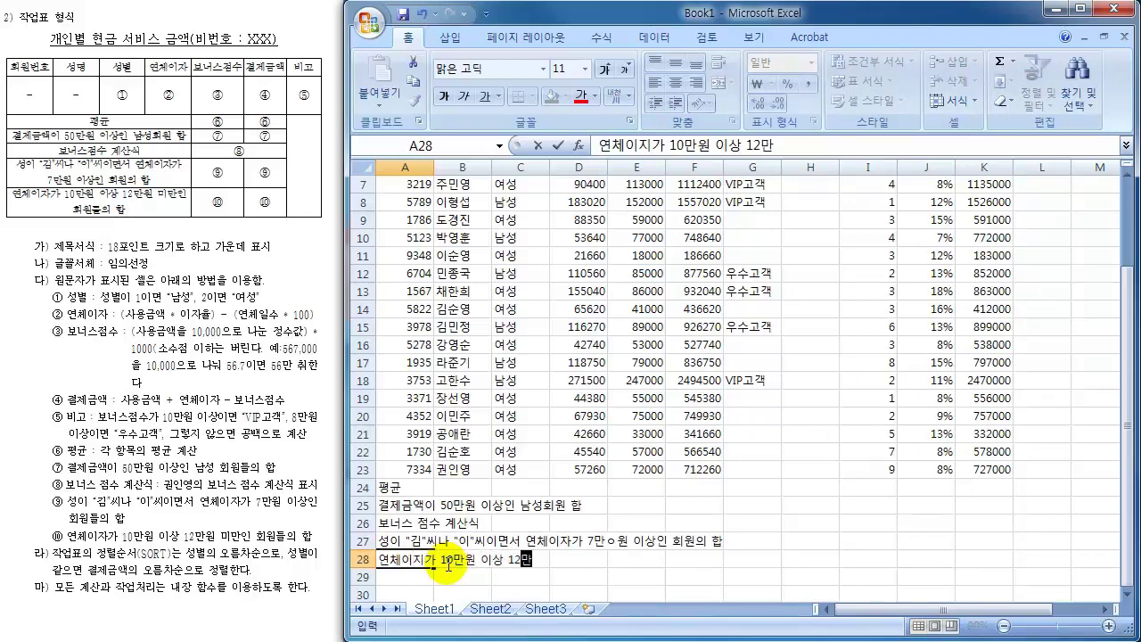
pyautogui.write('원')
pyautogui.write(' 미만')
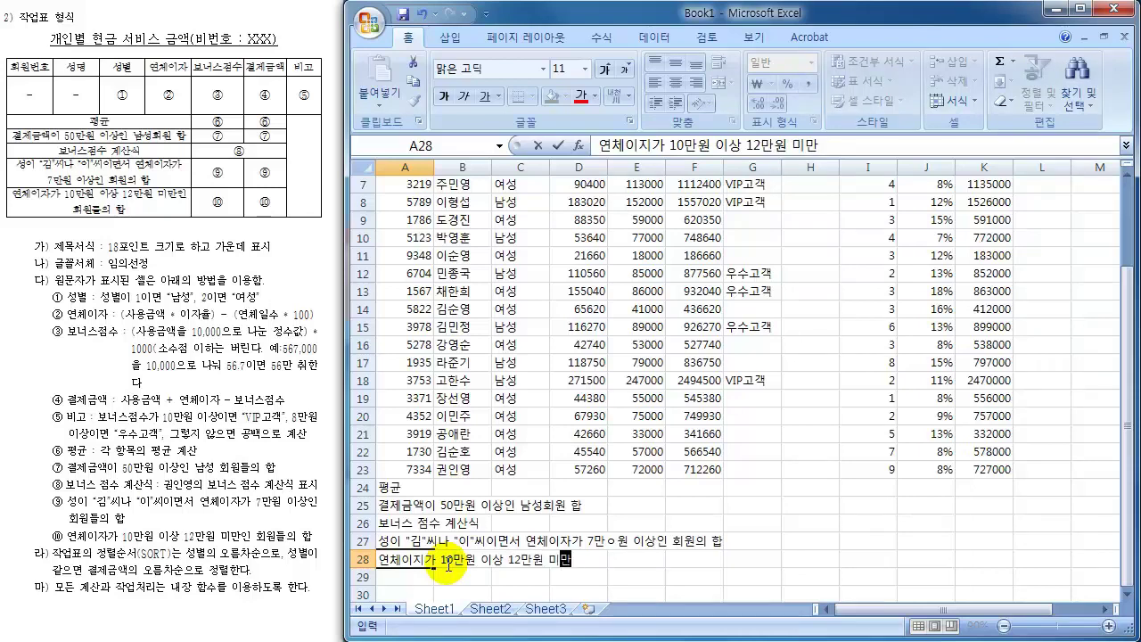
pyautogui.write('인 회우원들의')
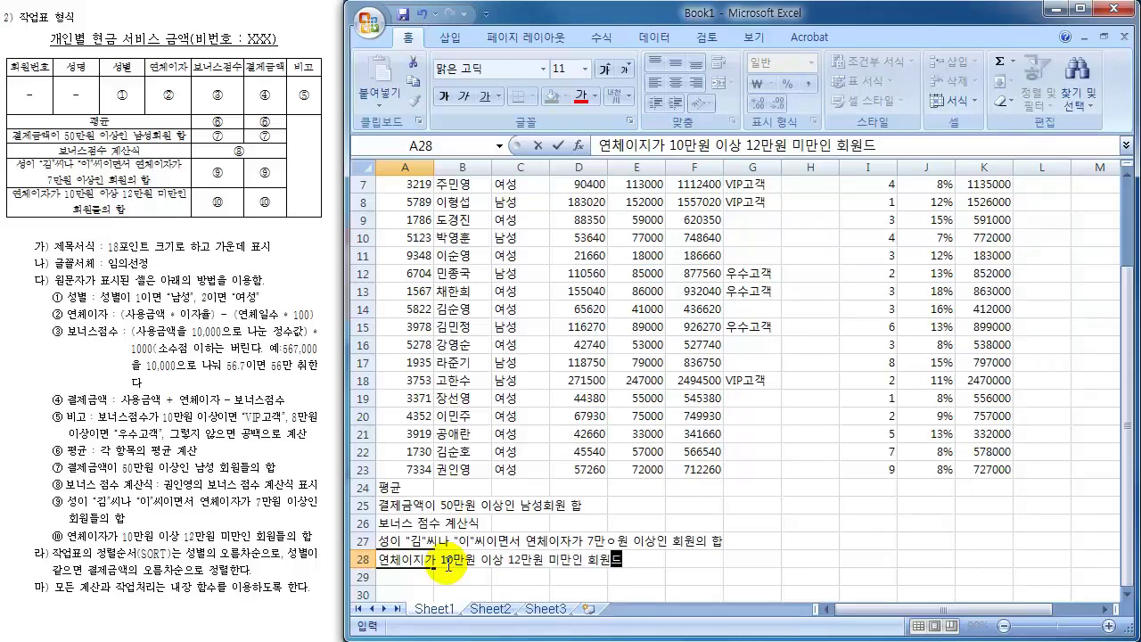
pyautogui.write(' 합')
pyautogui.press('Return')
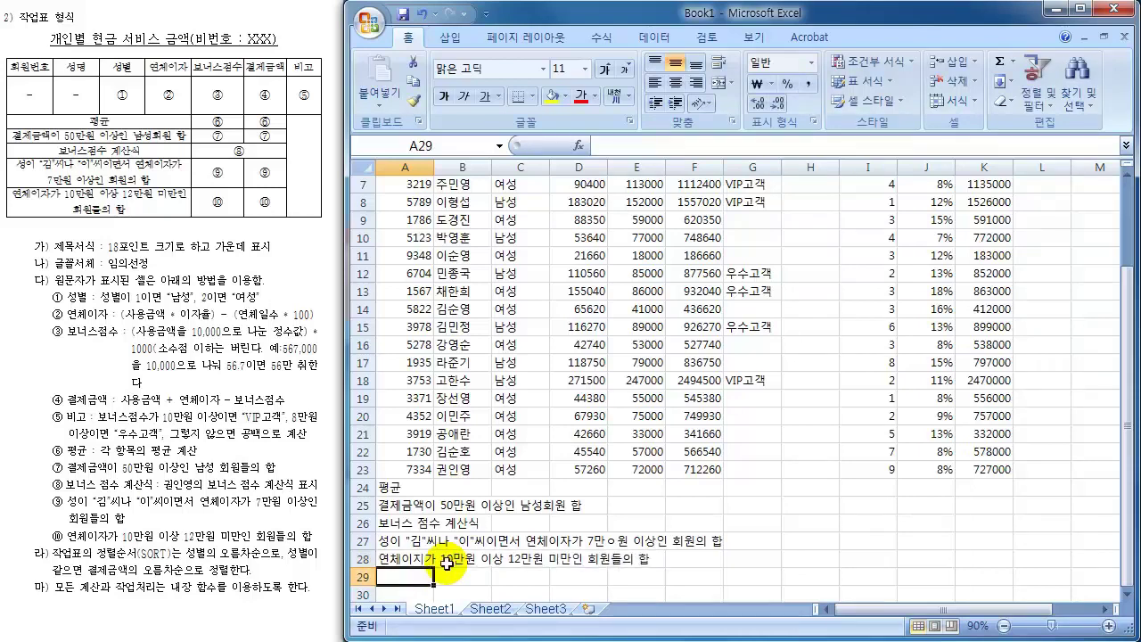
# - Correct the A27 label by removing the stray "ㅇ" so that it reads "7만원"
pyautogui.click(567, 540)
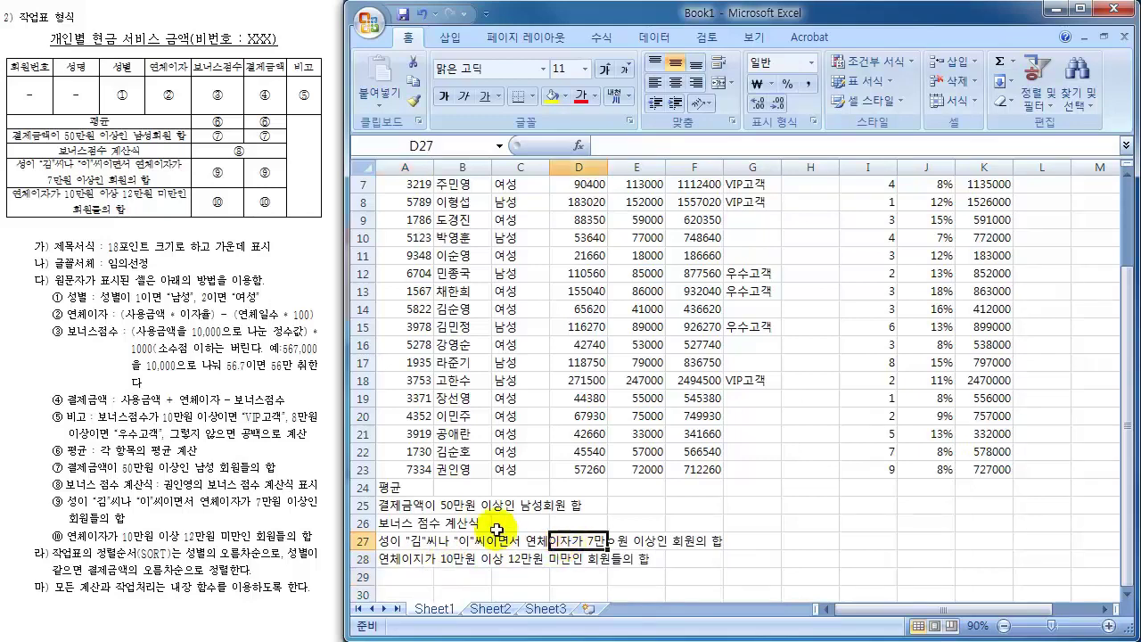
pyautogui.doubleClick(402, 541)
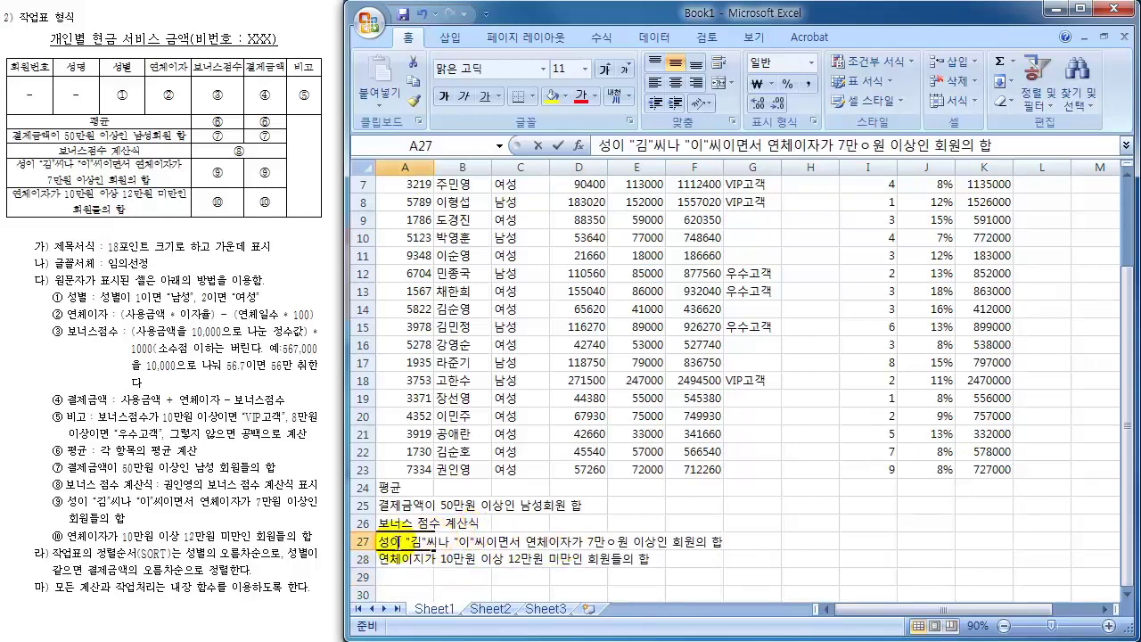
pyautogui.click(607, 542)
pyautogui.press('BackSpace')
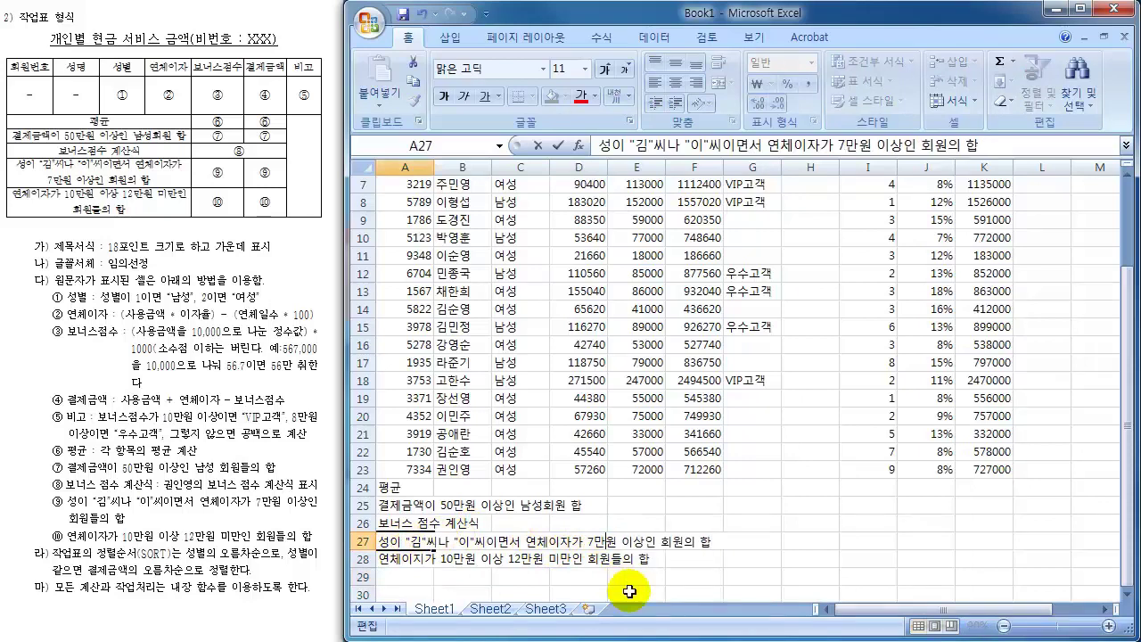
pyautogui.press('Return')
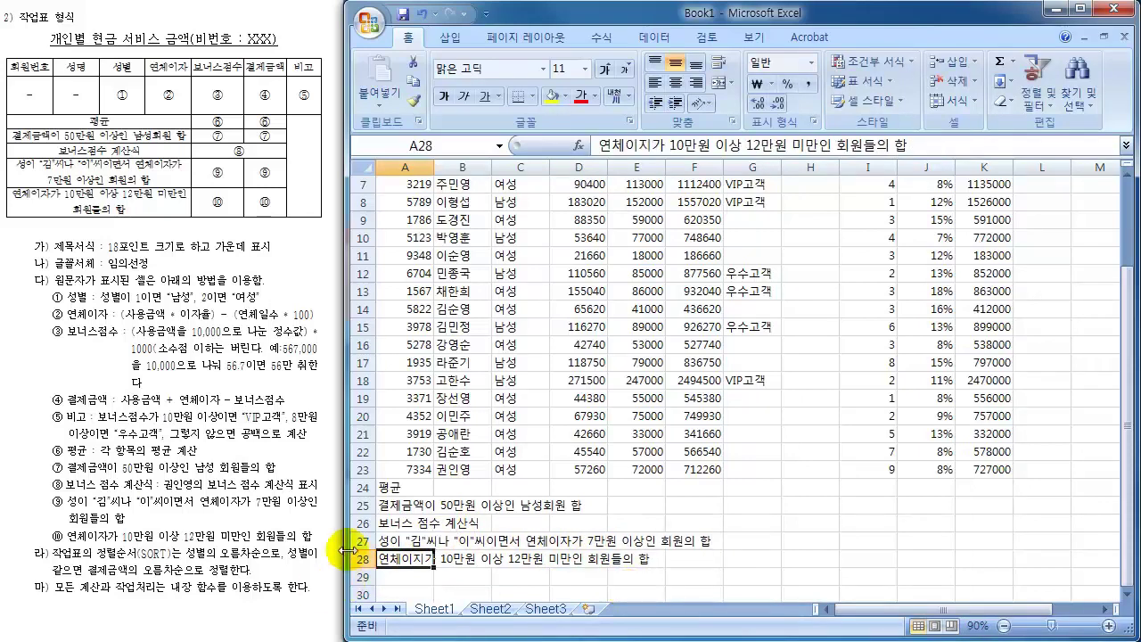
pyautogui.moveTo(749, 487); pyautogui.dragTo(886, 561)
pyautogui.click(807, 539)
pyautogui.click(596, 451)
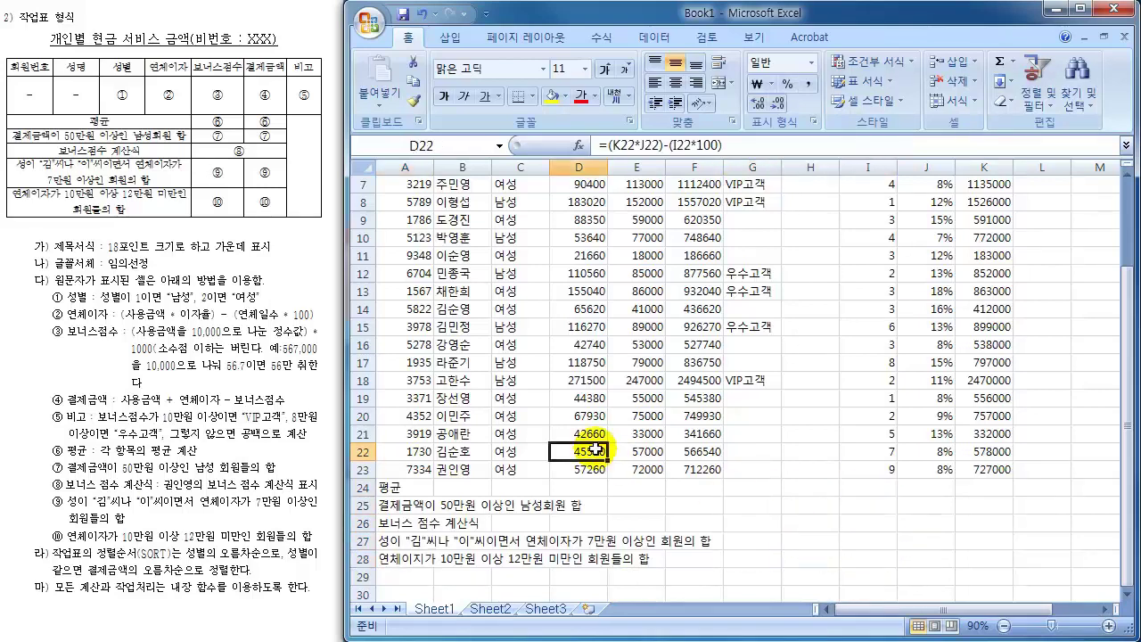
# - Set up a sort of rows 3 to 23, treating row 3 as headers, with 성별 ascending as the first key
pyautogui.scroll(2, 596, 451)
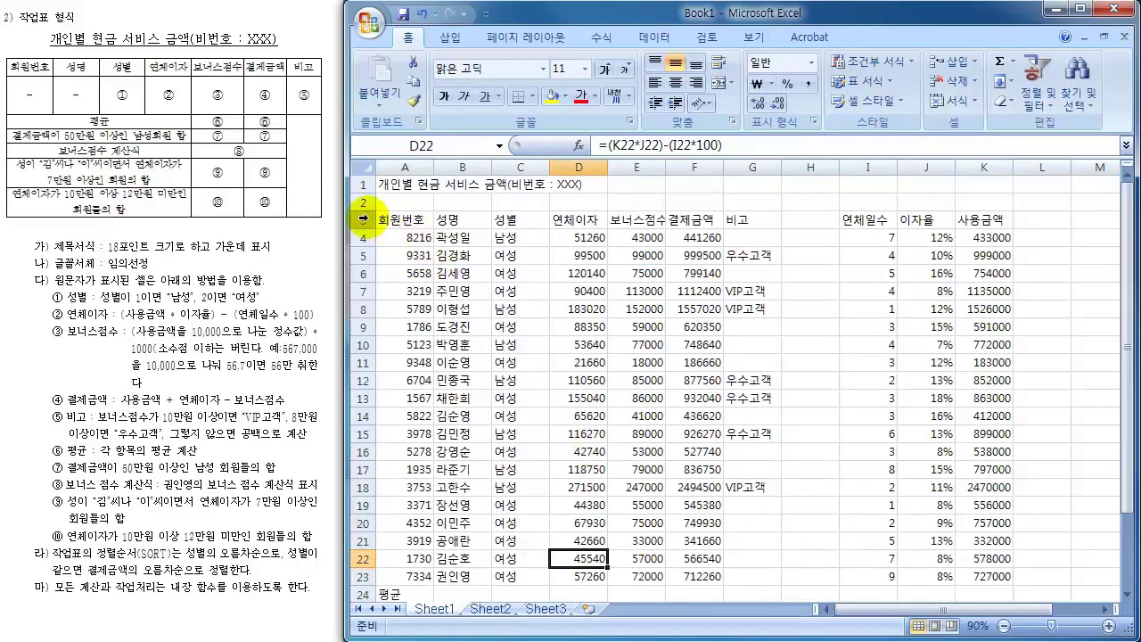
pyautogui.moveTo(359, 219); pyautogui.dragTo(373, 577)
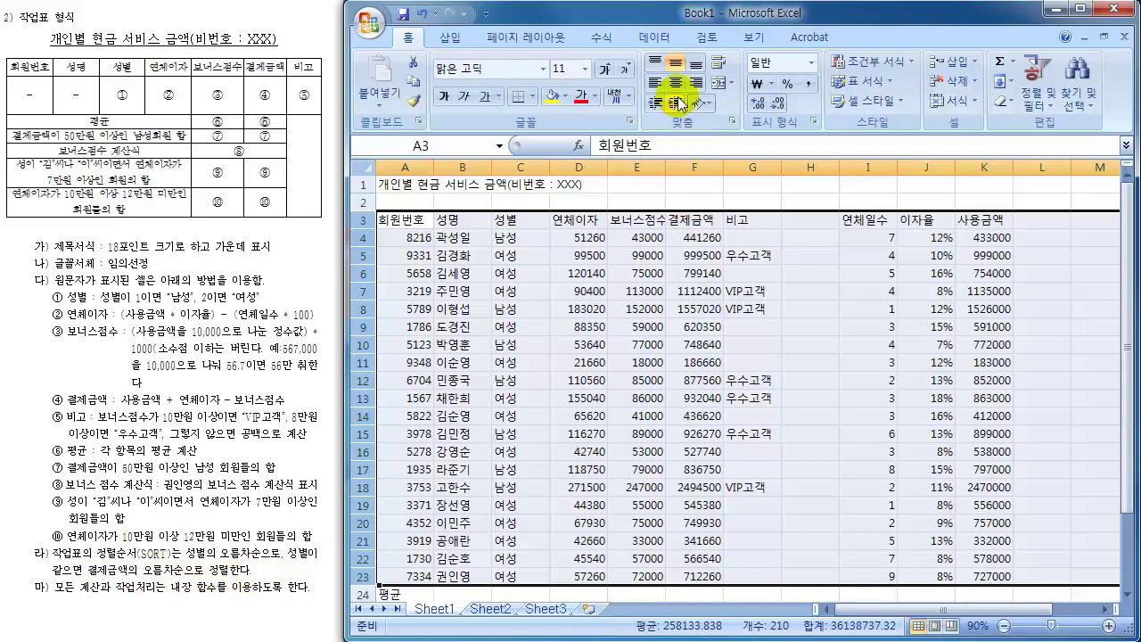
pyautogui.click(649, 39)
pyautogui.click(588, 76)
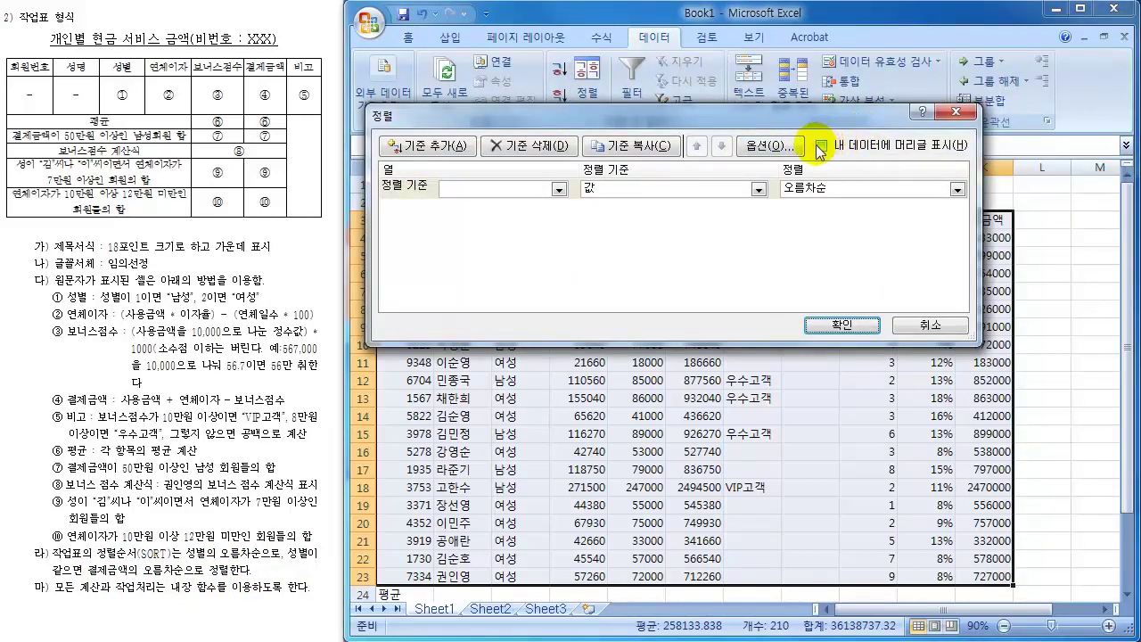
pyautogui.click(819, 150)
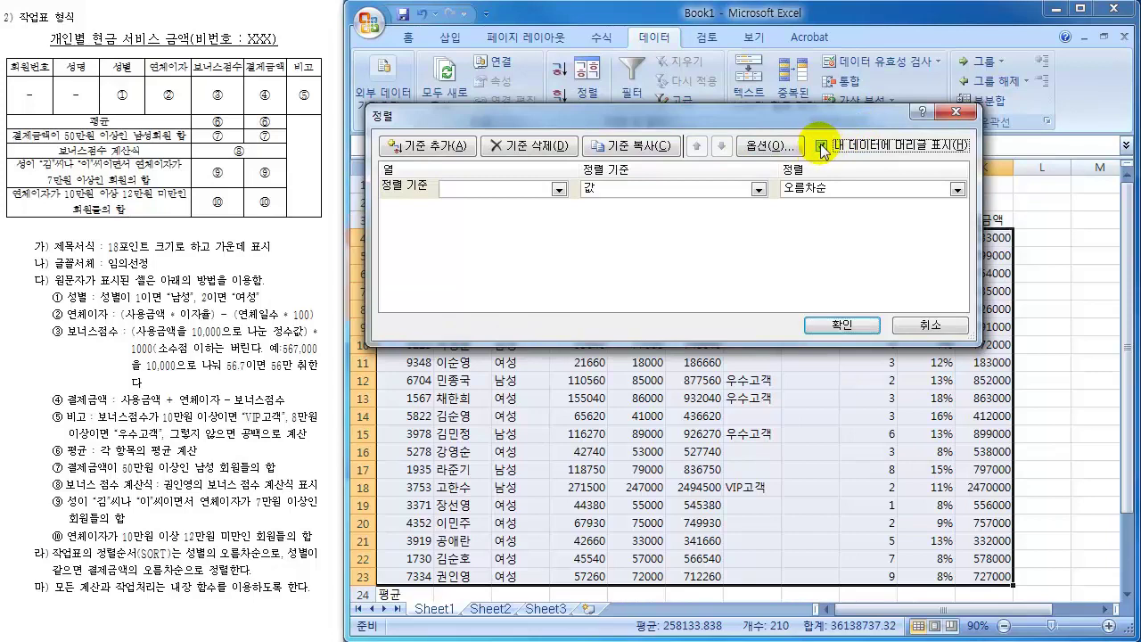
pyautogui.click(558, 191)
pyautogui.click(504, 226)
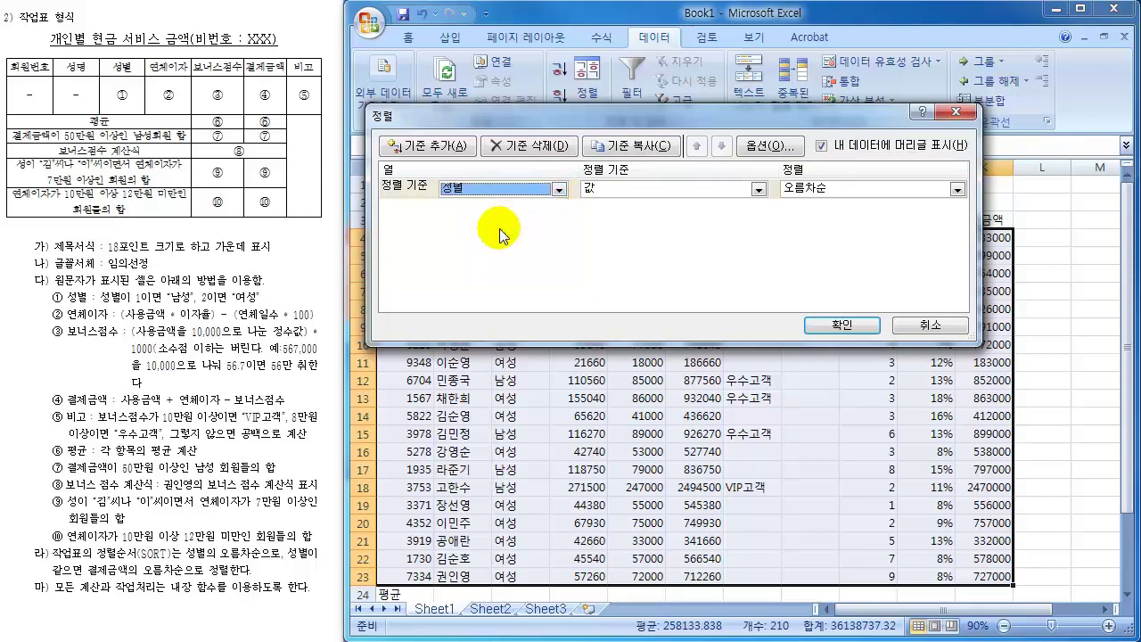
# - Add 결제금액 in ascending order as the second sort key and apply the sort to the member rows
pyautogui.click(431, 146)
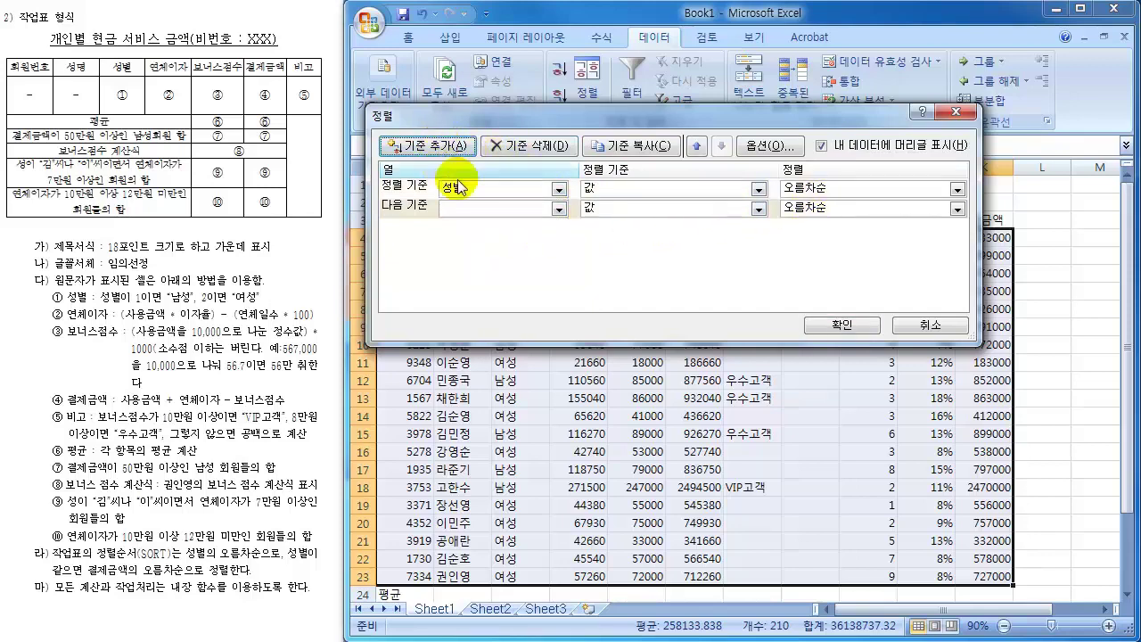
pyautogui.click(557, 210)
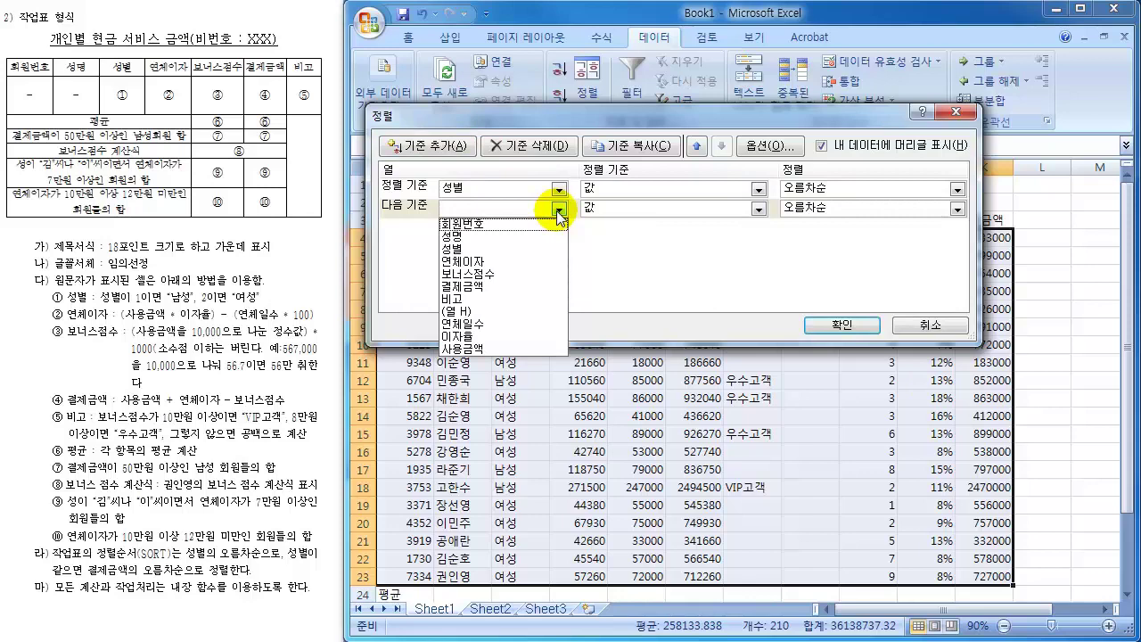
pyautogui.click(506, 288)
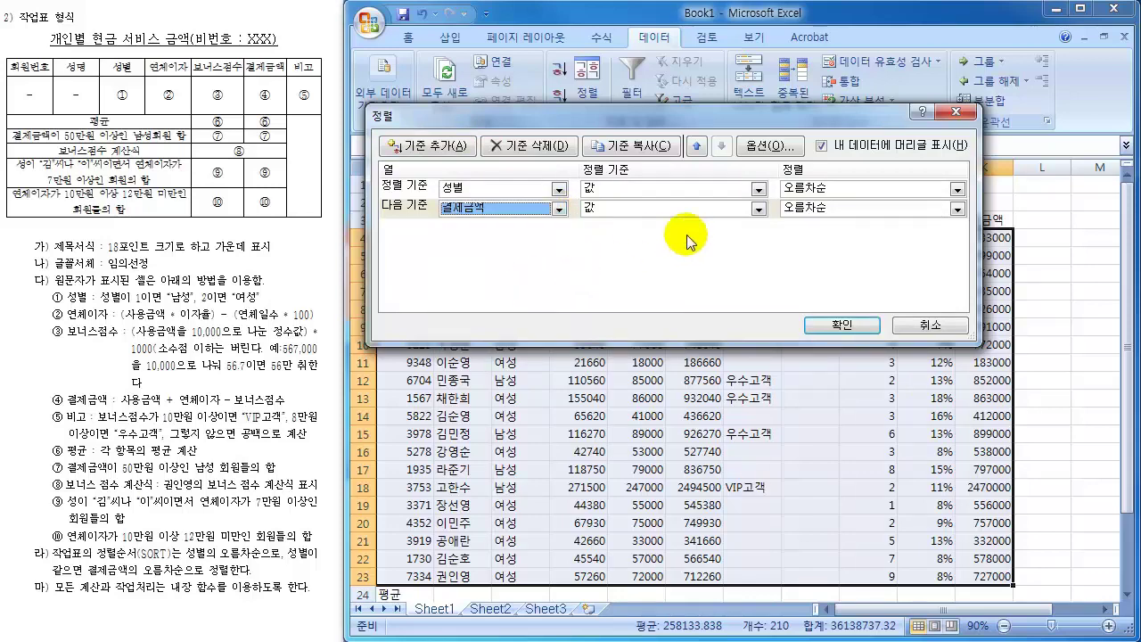
pyautogui.click(843, 326)
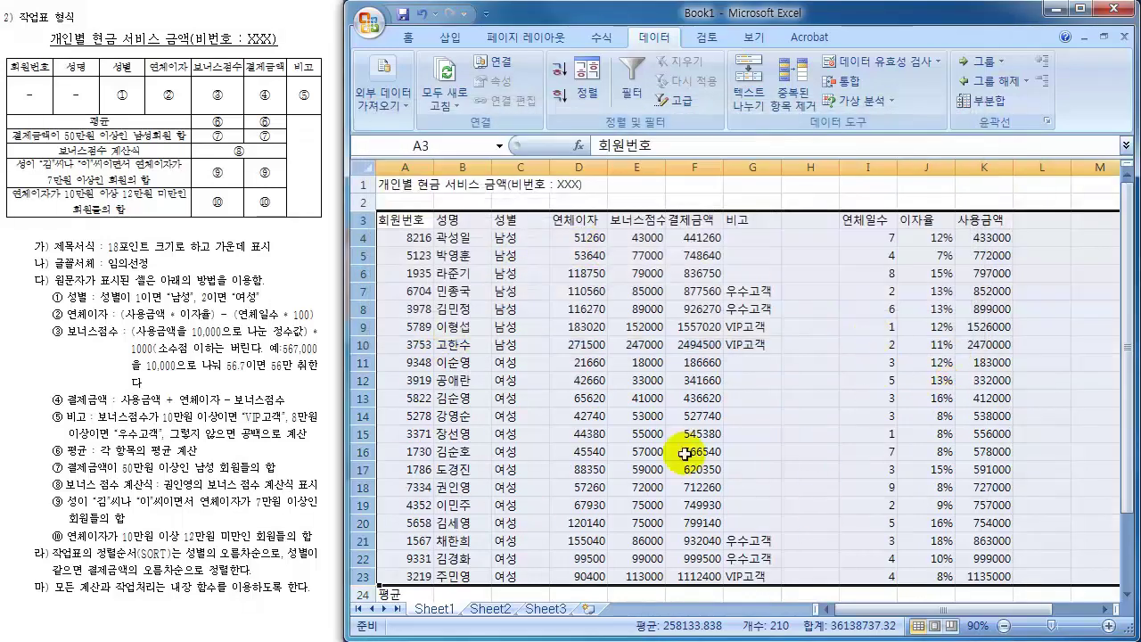
# - Merge and center the 평균 label across A24:D24
pyautogui.click(519, 401)
pyautogui.scroll(-3, 526, 409)
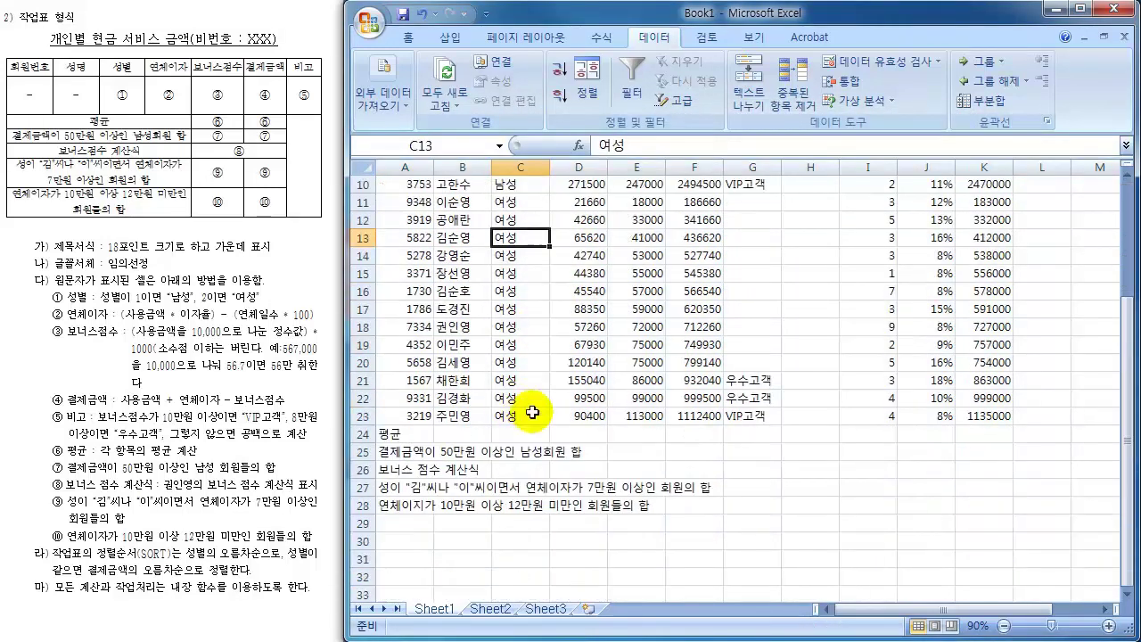
pyautogui.click(686, 435)
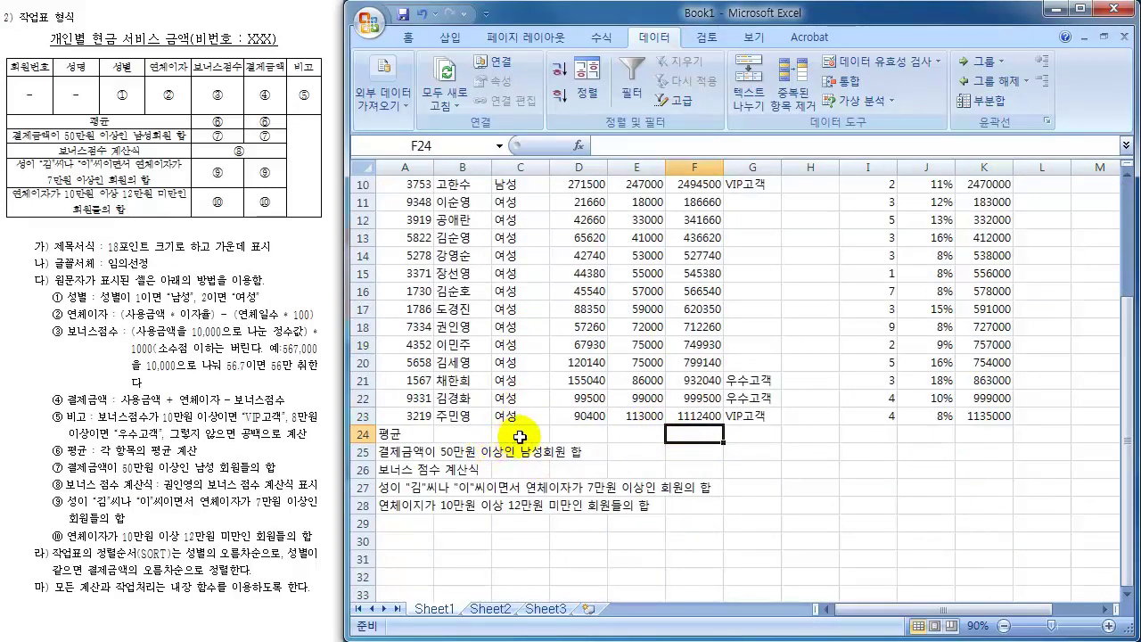
pyautogui.scroll(3, 634, 359)
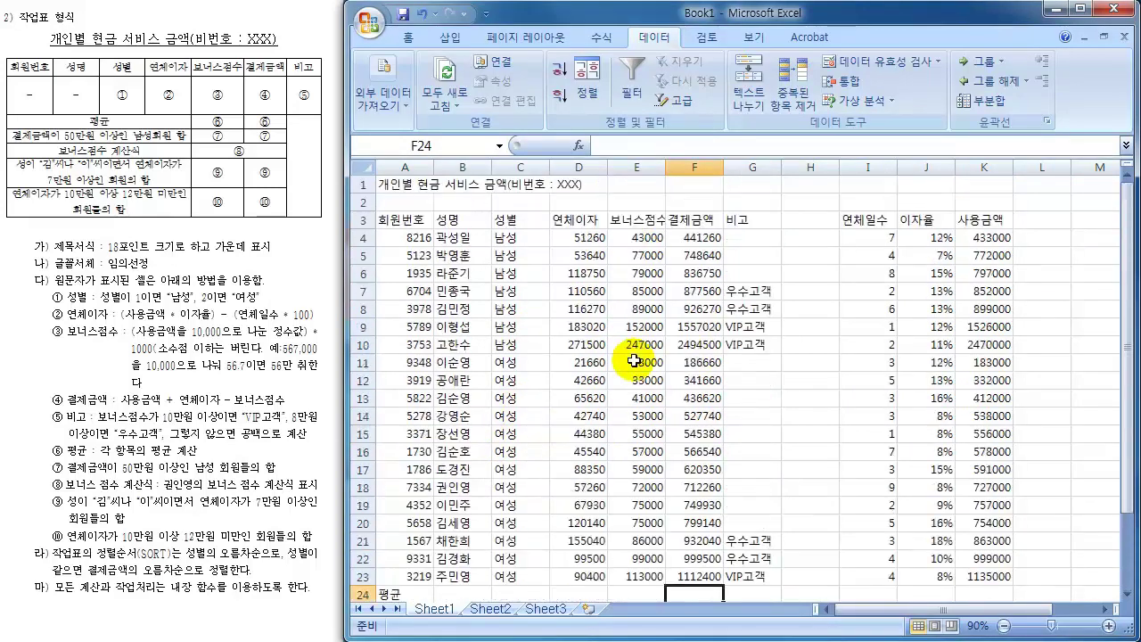
pyautogui.scroll(-3, 579, 481)
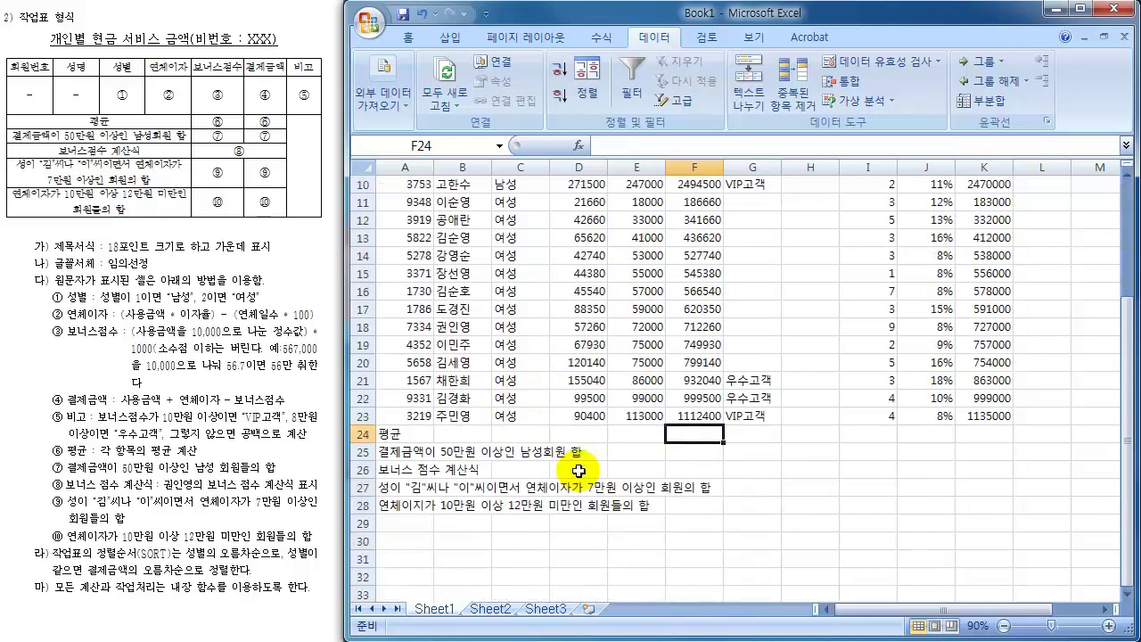
pyautogui.moveTo(435, 436); pyautogui.dragTo(394, 437)
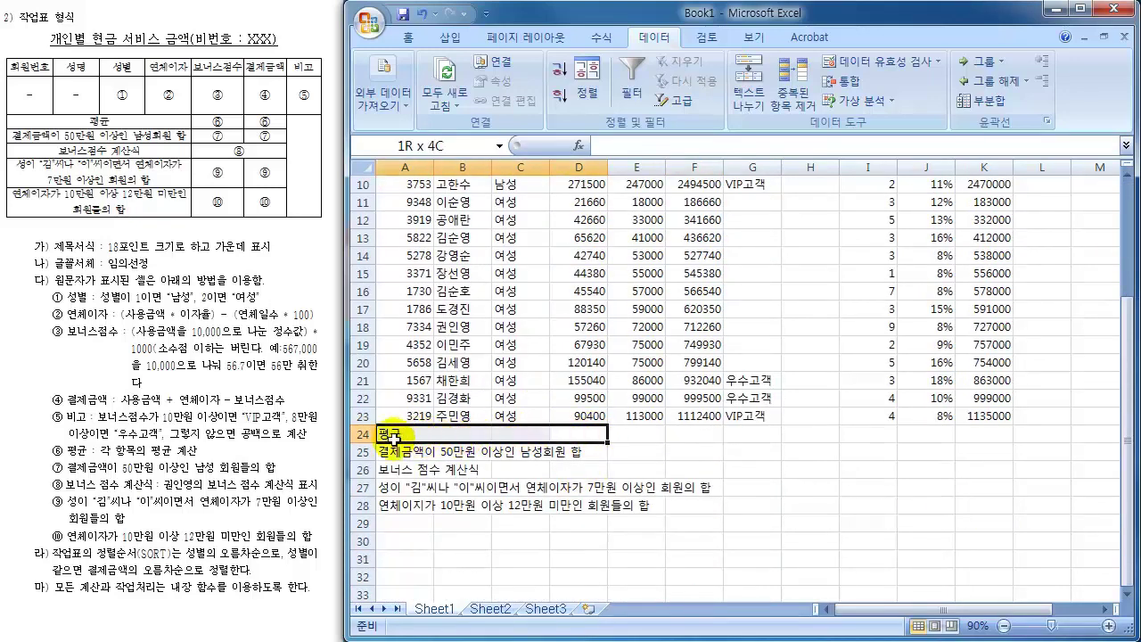
pyautogui.click(408, 40)
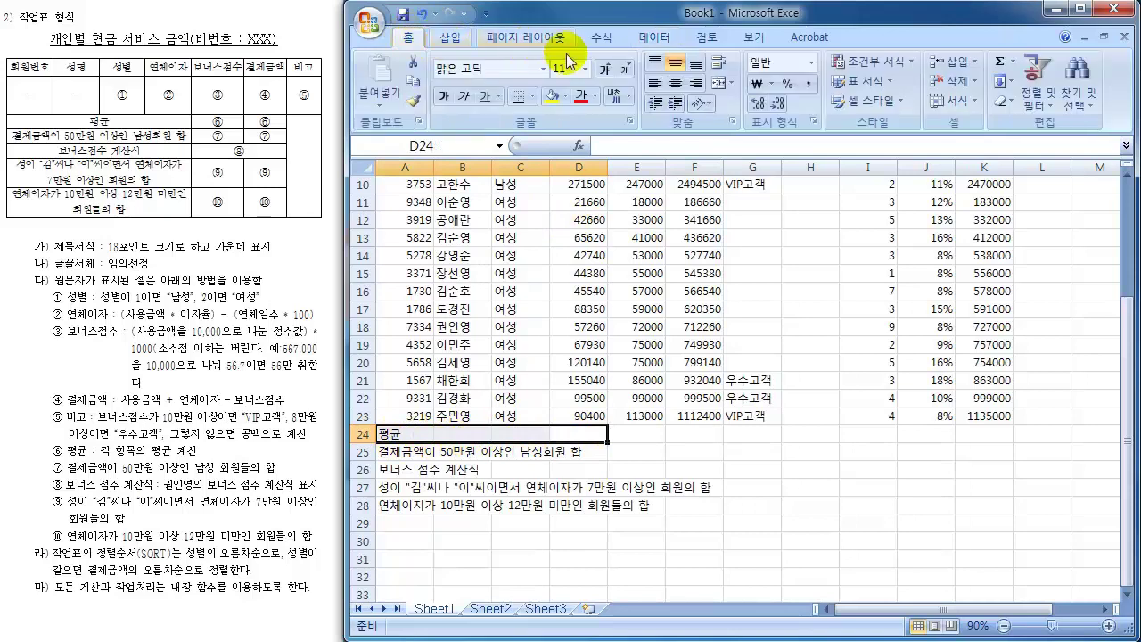
pyautogui.click(720, 86)
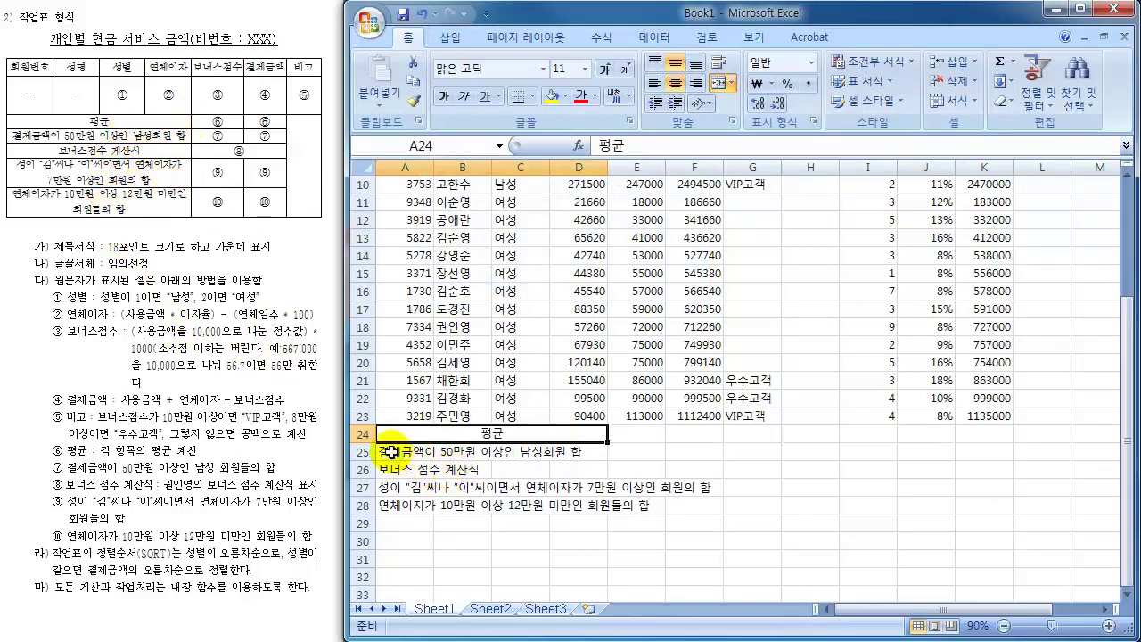
# - Merge and center each remaining summary label across columns A to D, row by row from row 25 to row 28
pyautogui.moveTo(393, 453); pyautogui.dragTo(564, 453)
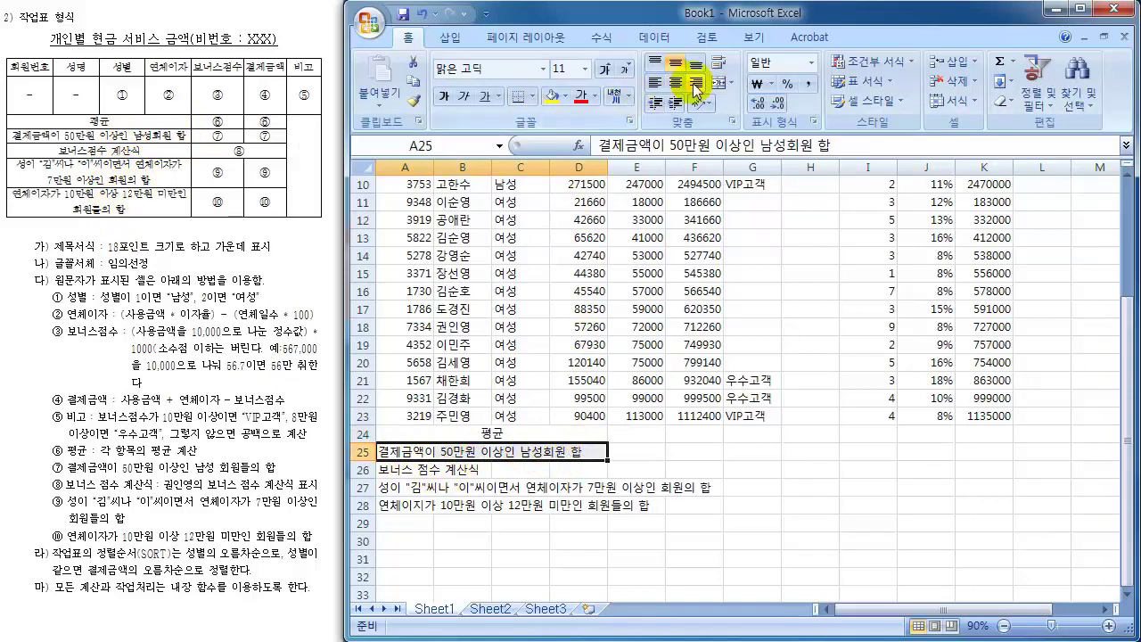
pyautogui.click(719, 82)
pyautogui.moveTo(392, 471); pyautogui.dragTo(571, 471)
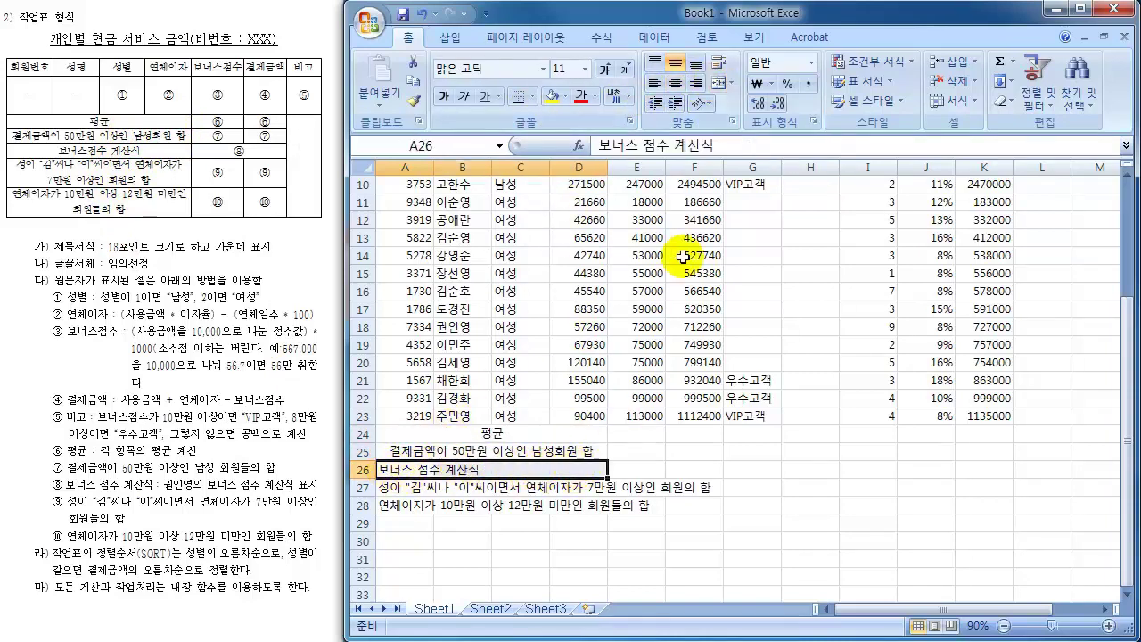
pyautogui.click(721, 83)
pyautogui.moveTo(383, 488); pyautogui.dragTo(596, 486)
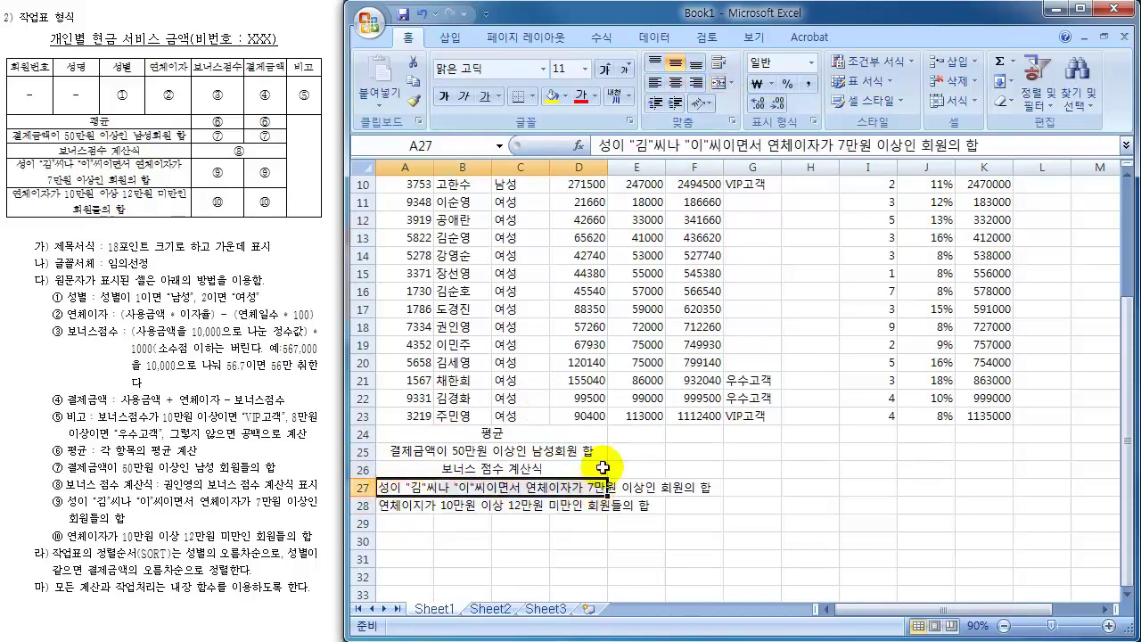
pyautogui.click(719, 84)
pyautogui.moveTo(387, 504); pyautogui.dragTo(585, 504)
pyautogui.click(720, 83)
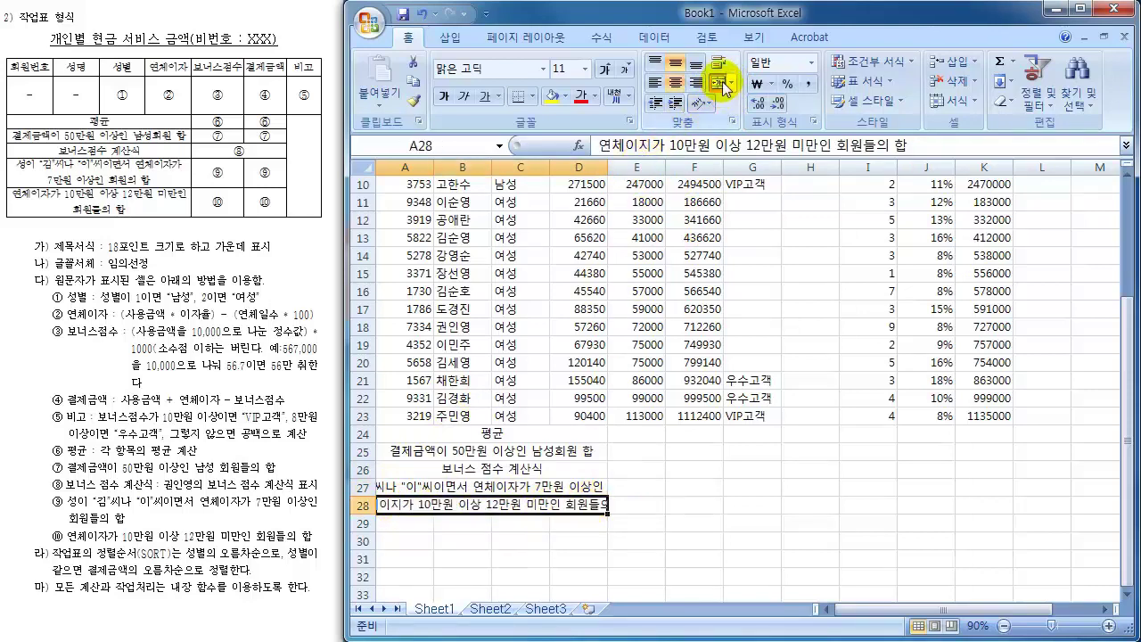
pyautogui.click(675, 488)
pyautogui.click(581, 489)
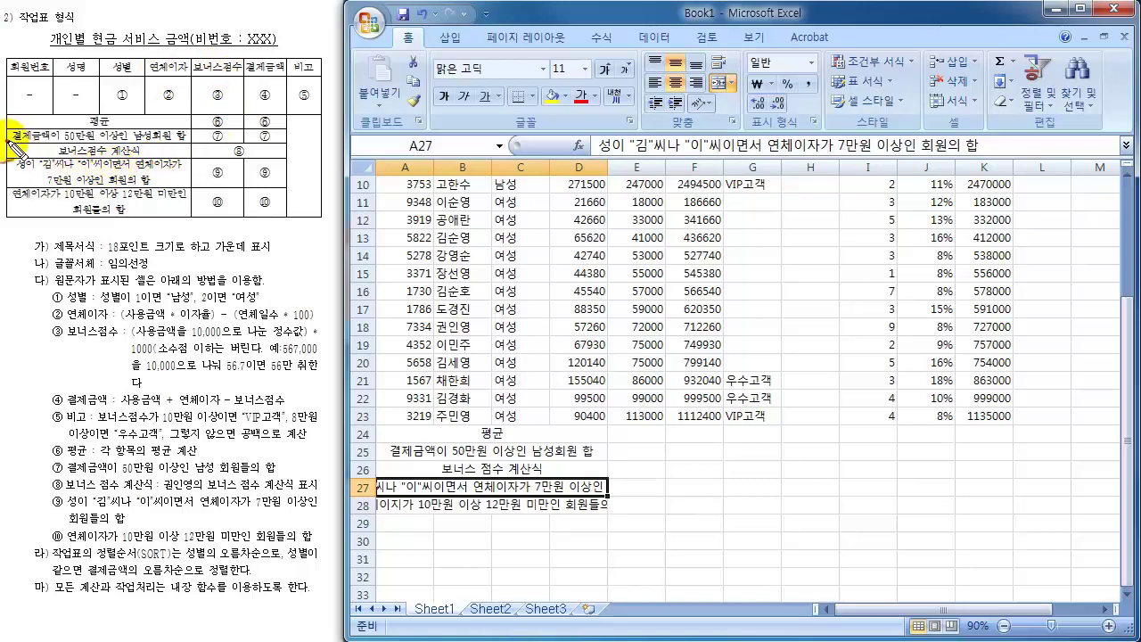
pyautogui.moveTo(9, 145); pyautogui.dragTo(8, 185)
pyautogui.moveTo(321, 152); pyautogui.dragTo(319, 189)
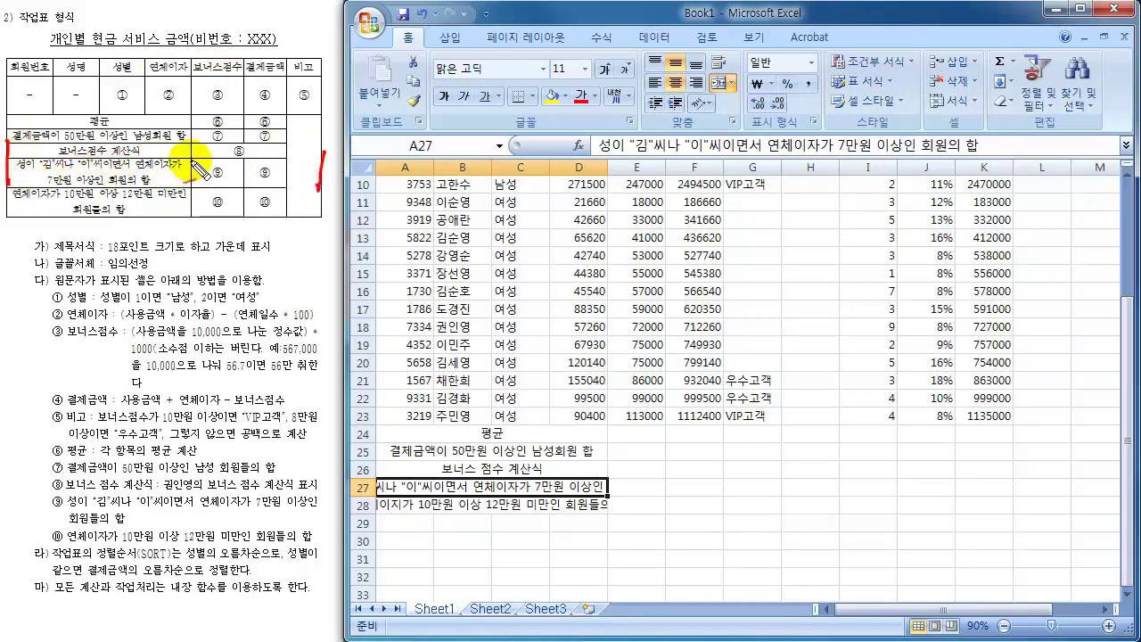
pyautogui.moveTo(198, 167)
pyautogui.mouseDown()
pyautogui.moveTo(176, 183)
pyautogui.moveTo(203, 204)
pyautogui.moveTo(156, 214)
pyautogui.mouseUp()
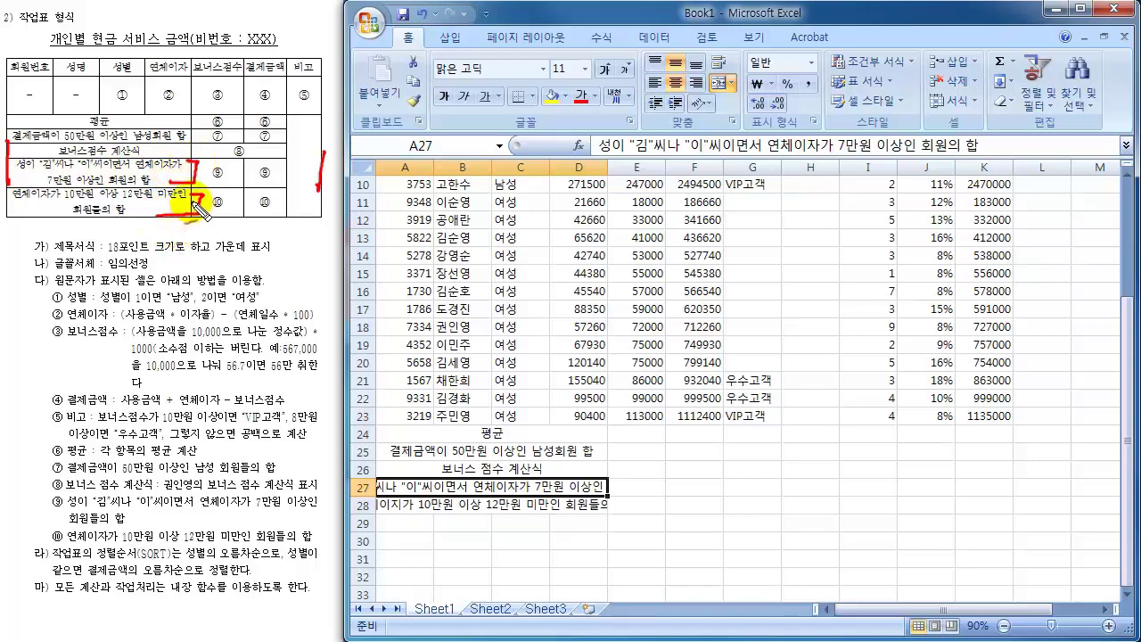
pyautogui.moveTo(16, 175); pyautogui.dragTo(162, 179)
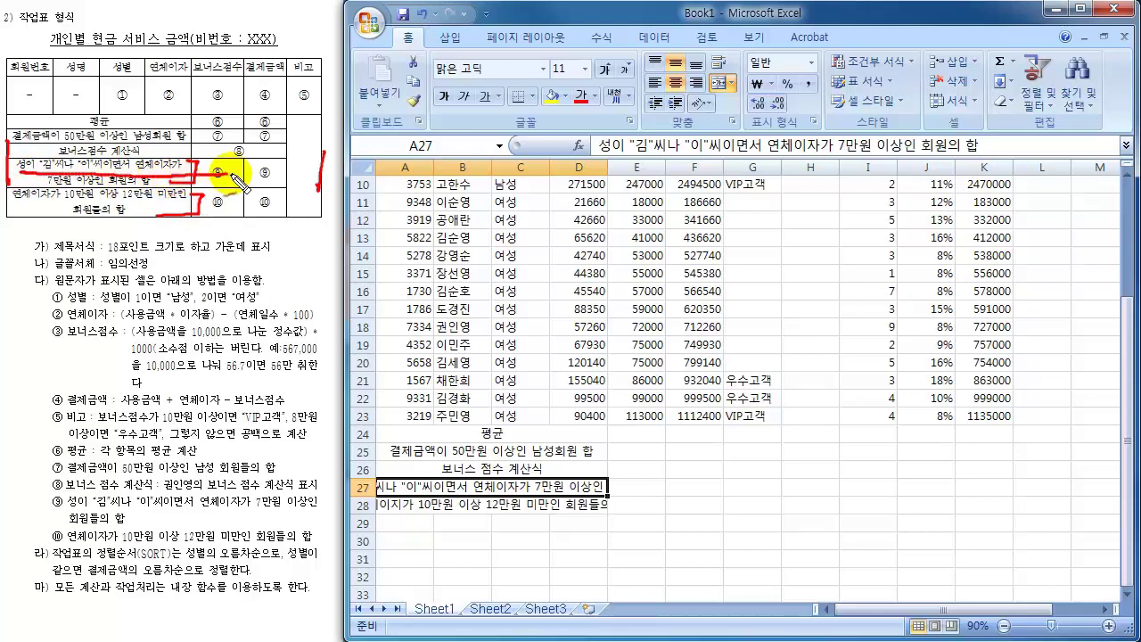
pyautogui.press('Escape')
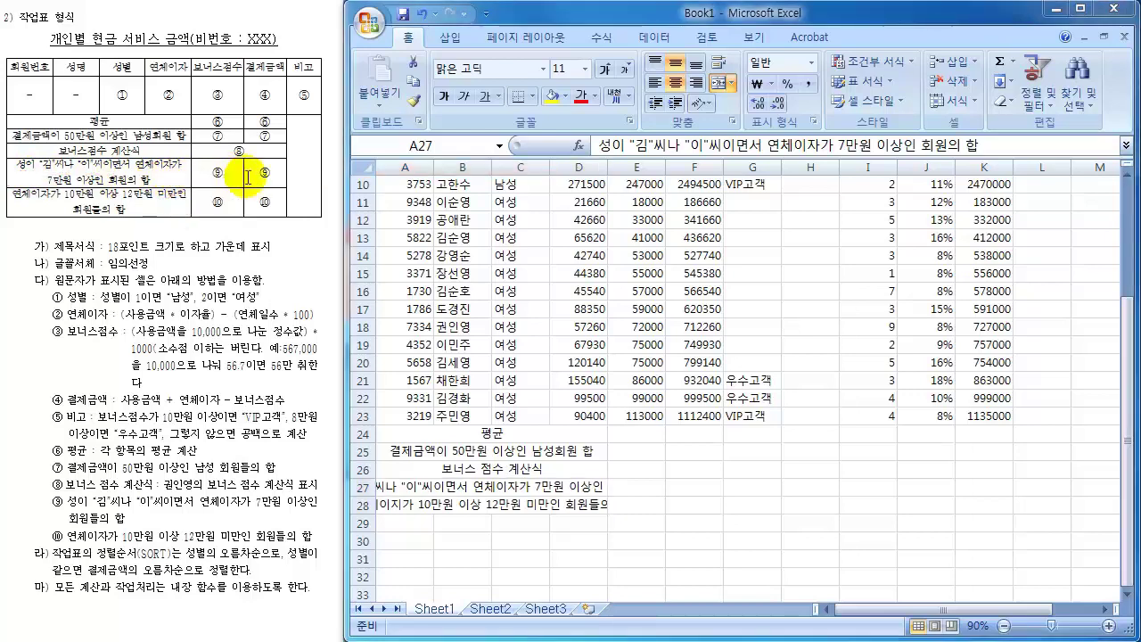
# - Widen columns A to D equally, just enough for the long merged labels in rows 27 and 28 to fit
pyautogui.click(426, 166)
pyautogui.click(412, 166)
pyautogui.moveTo(405, 166); pyautogui.dragTo(711, 176)
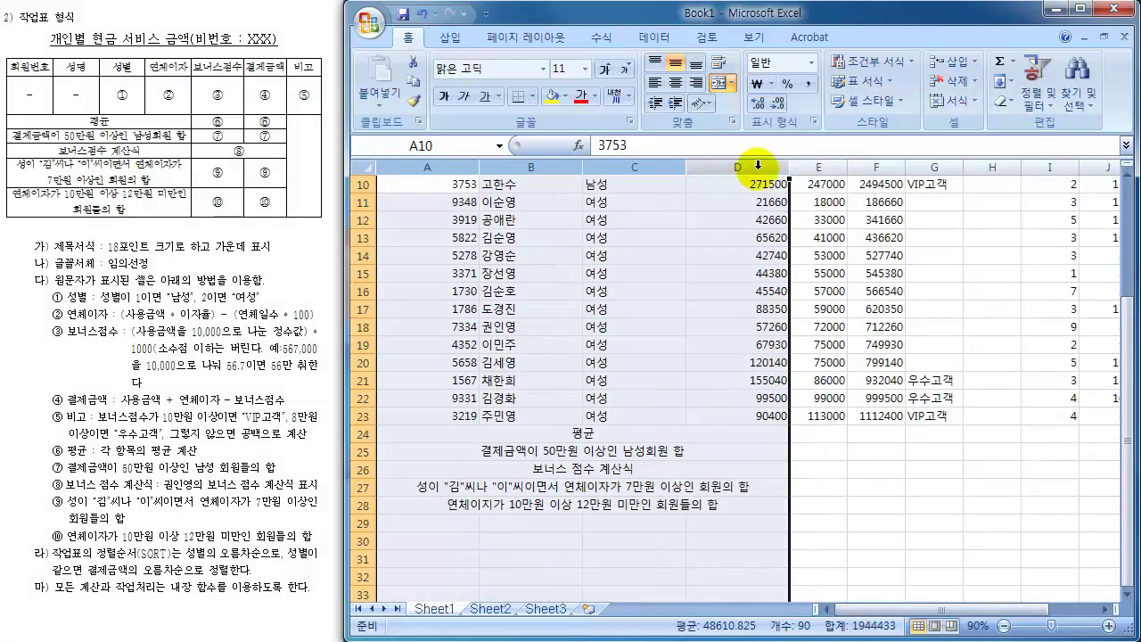
pyautogui.moveTo(789, 167); pyautogui.dragTo(775, 165)
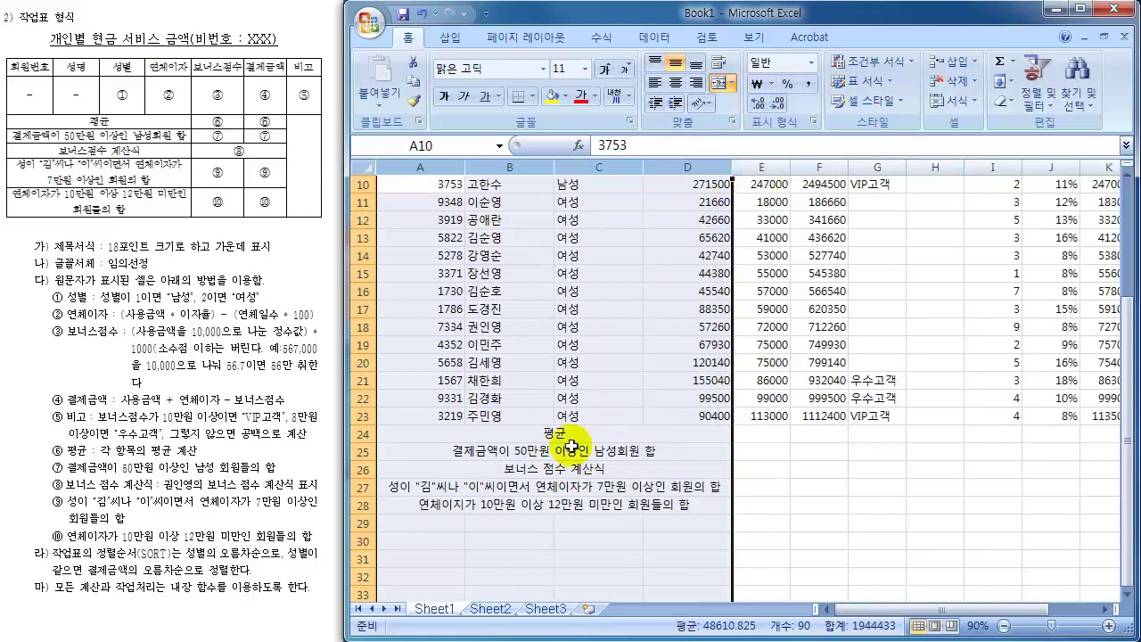
pyautogui.click(412, 487)
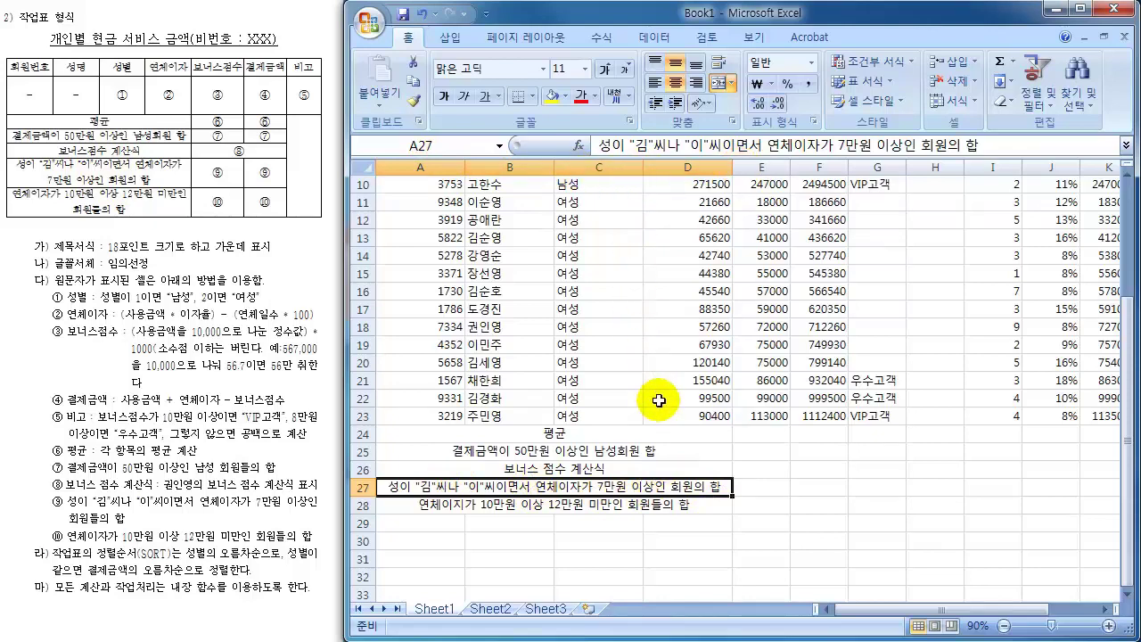
# - Calculate the 보너스점수 average in E24 with =AVERAGE(E4:E23), following requirement ⑥
pyautogui.click(771, 434)
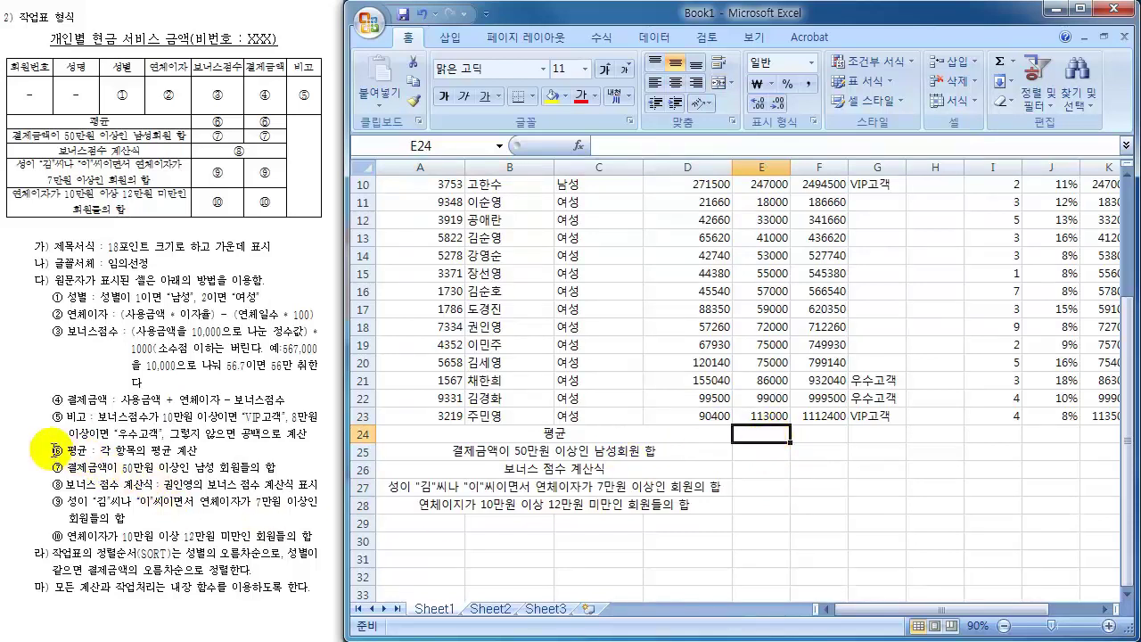
pyautogui.moveTo(56, 453); pyautogui.dragTo(198, 453)
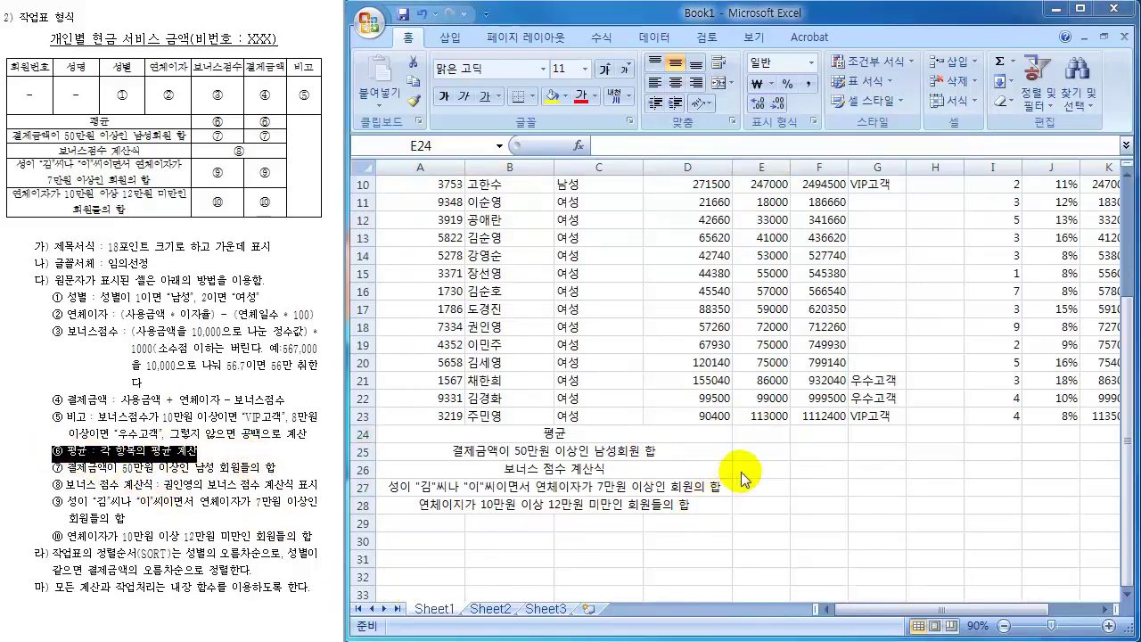
pyautogui.click(758, 432)
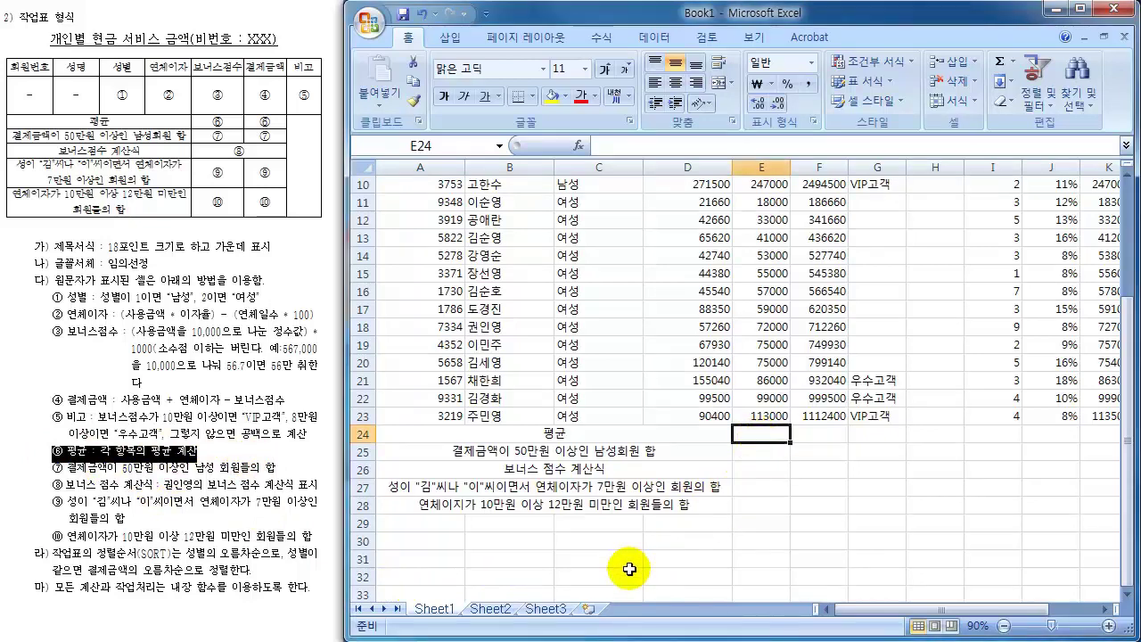
pyautogui.write('=ㅁ')
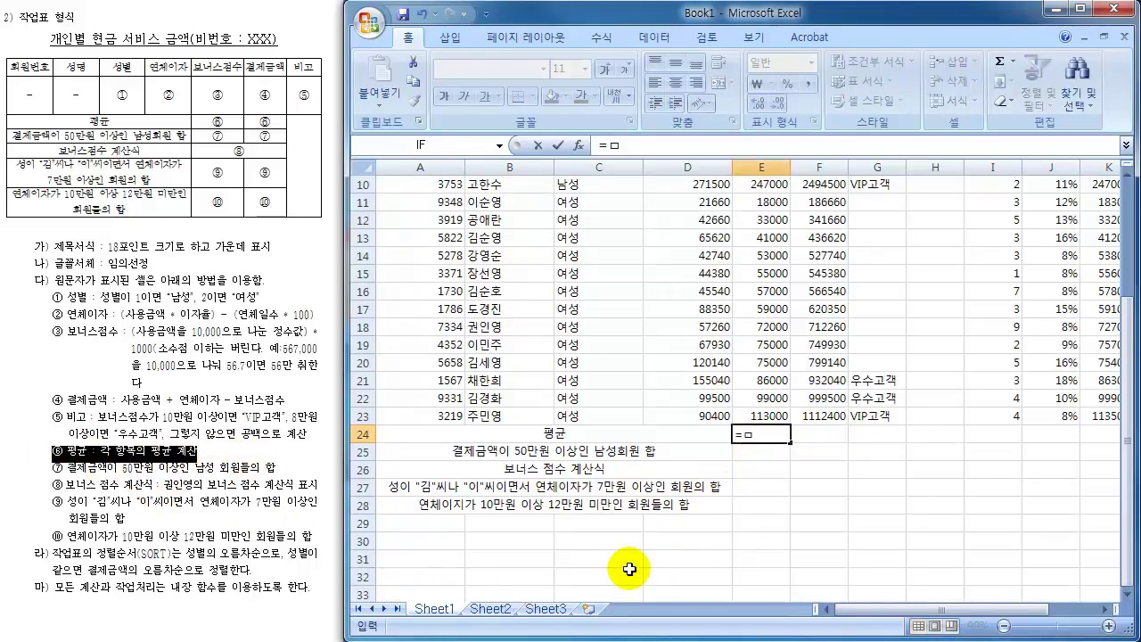
pyautogui.press('BackSpace')
pyautogui.write('AVG')
pyautogui.press('BackSpace')
pyautogui.press('BackSpace')
pyautogui.write('VE')
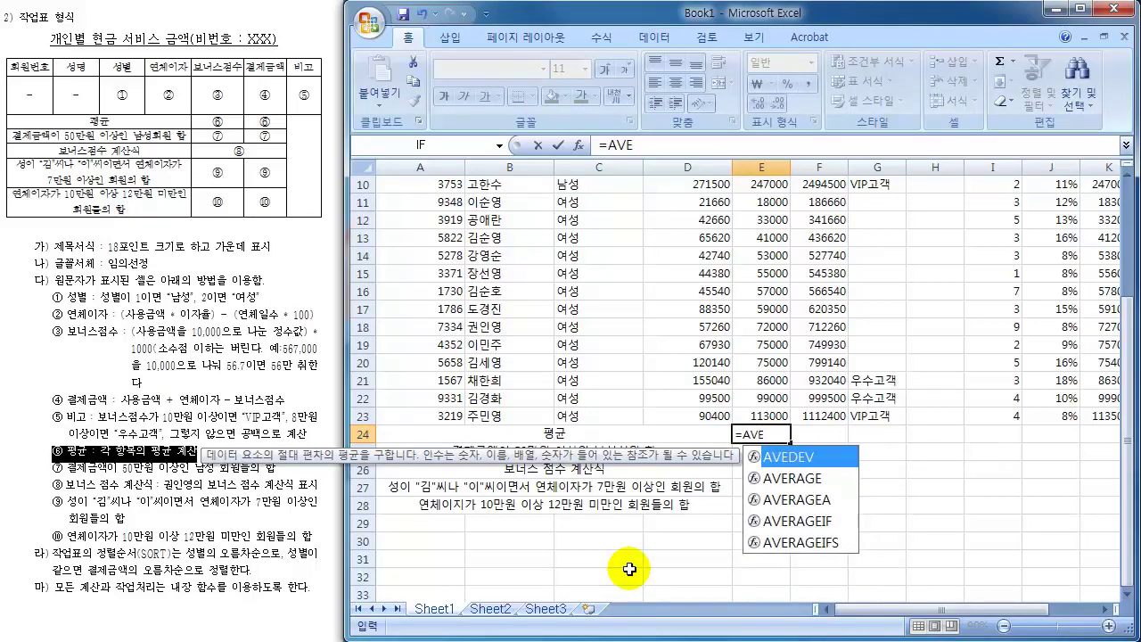
pyautogui.write('RAGE')
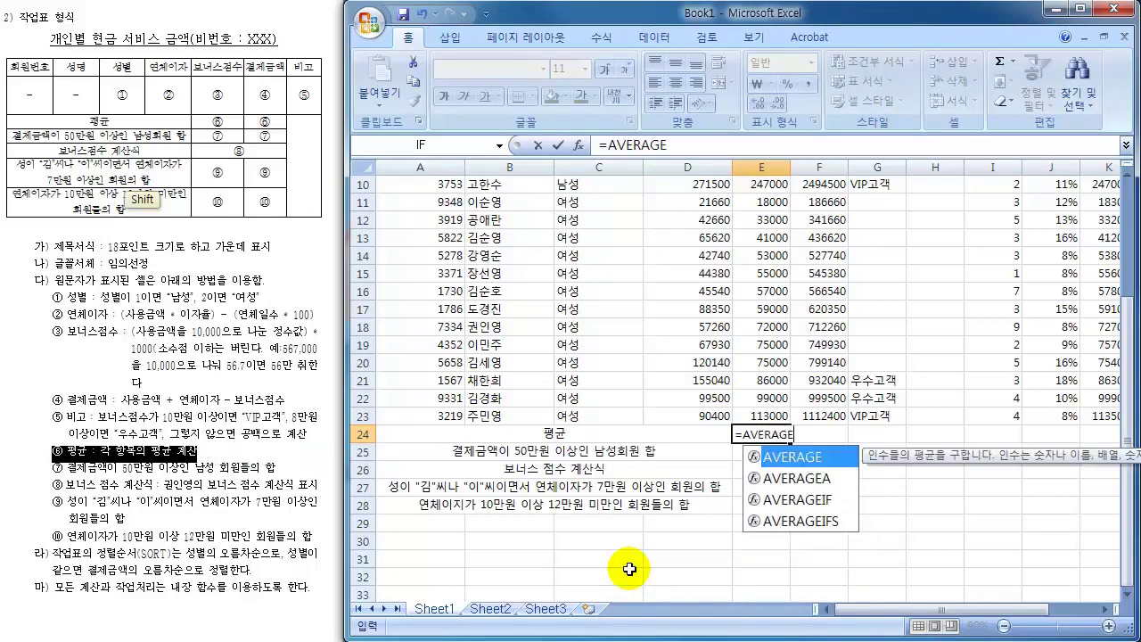
pyautogui.write('(')
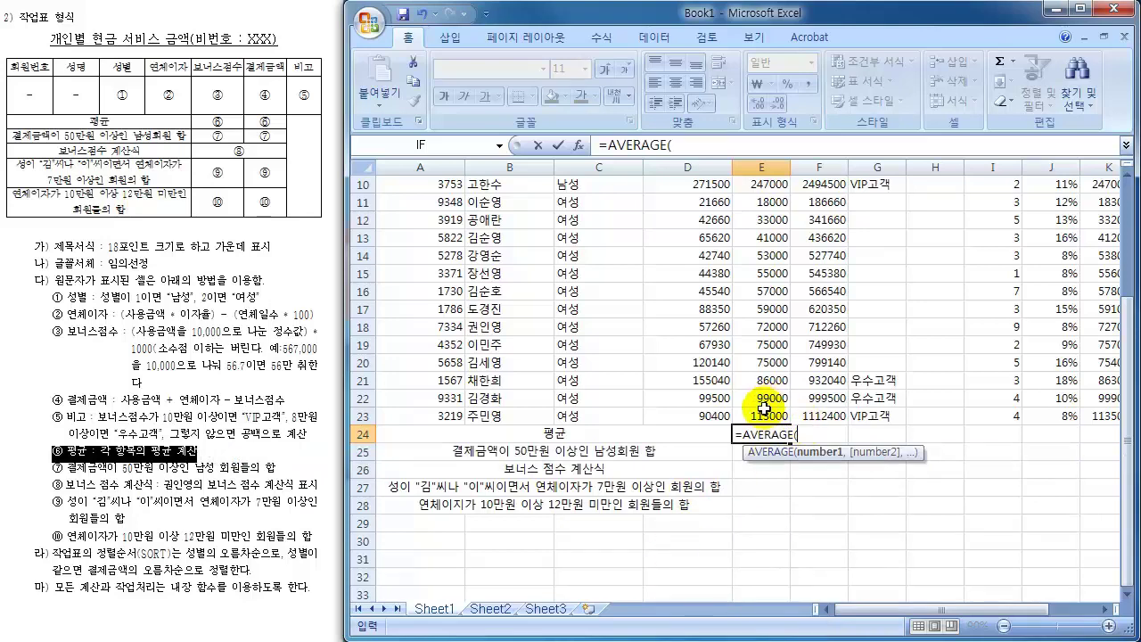
pyautogui.moveTo(761, 415); pyautogui.dragTo(761, 219)
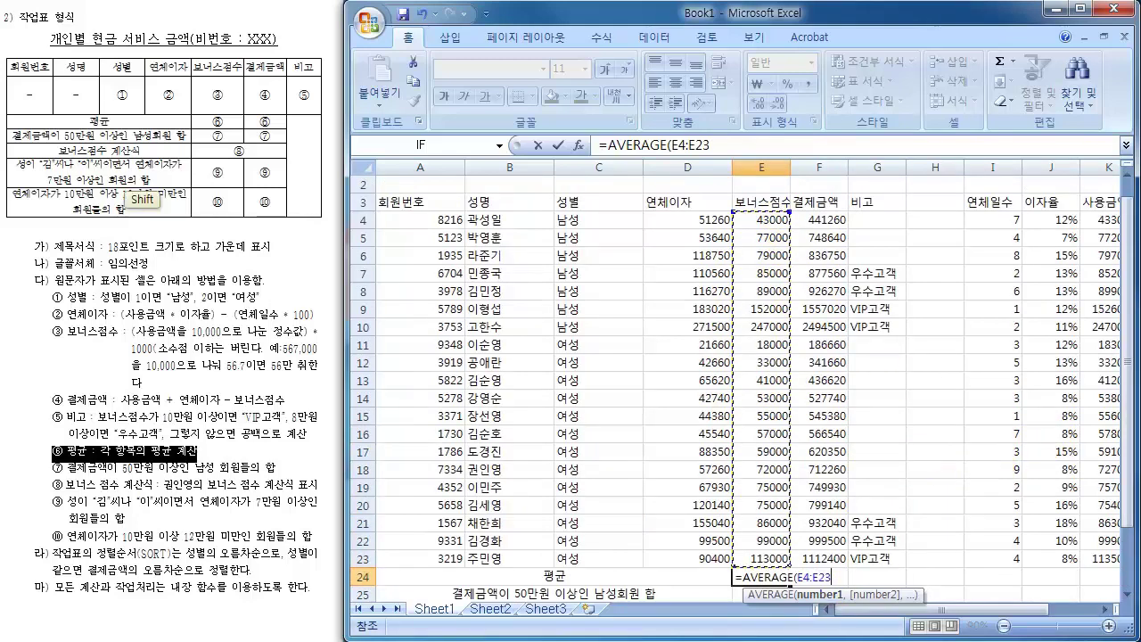
pyautogui.write(')')
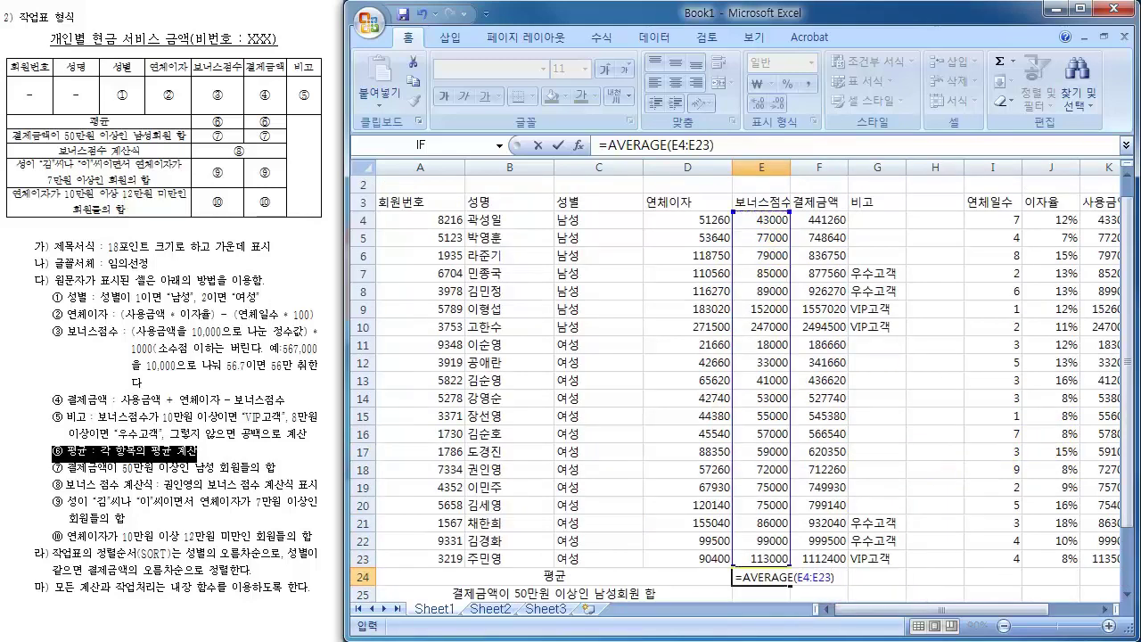
pyautogui.press('Return')
# - Copy the average formula from E24 to F24 for 결제금액 and clear the unwanted 비고 formula in G24
pyautogui.click(781, 560)
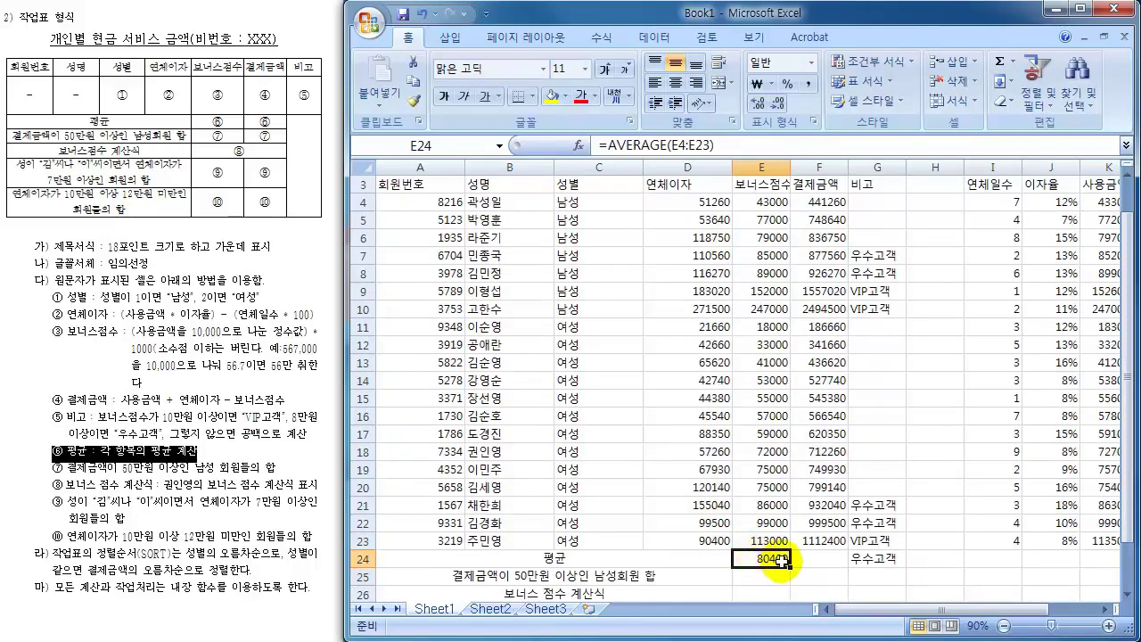
pyautogui.moveTo(790, 565); pyautogui.dragTo(857, 564)
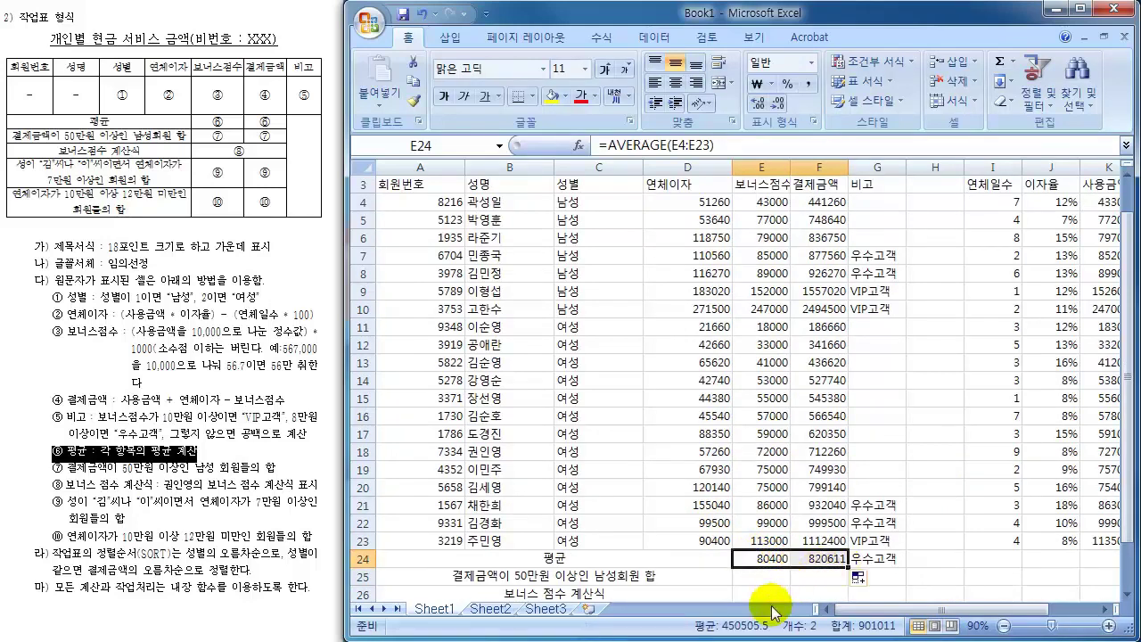
pyautogui.click(874, 560)
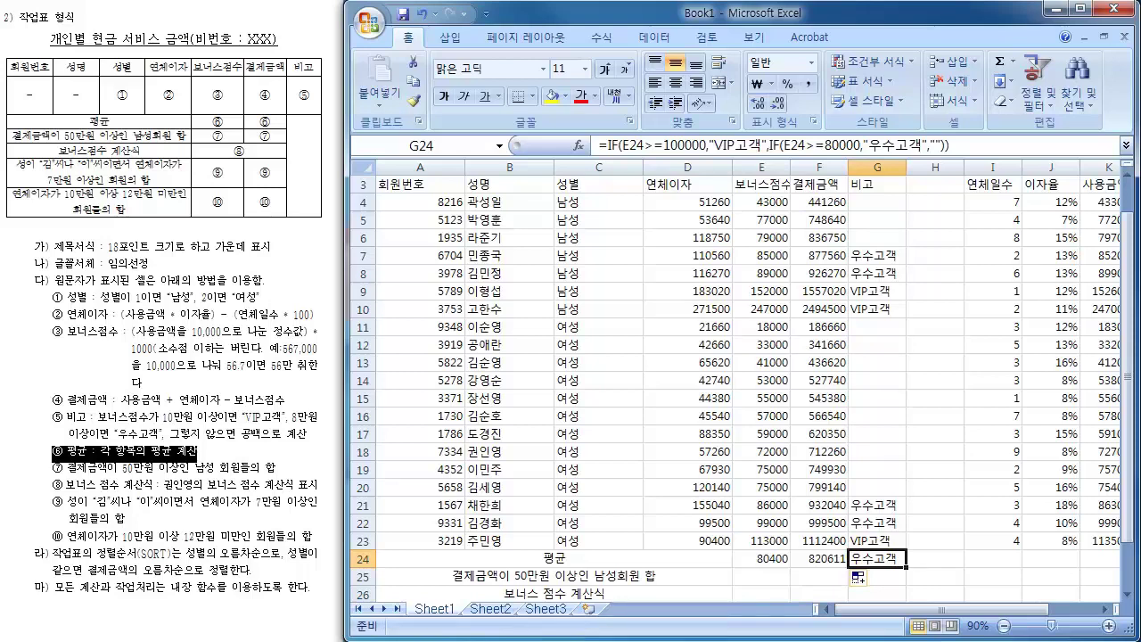
pyautogui.press('Delete')
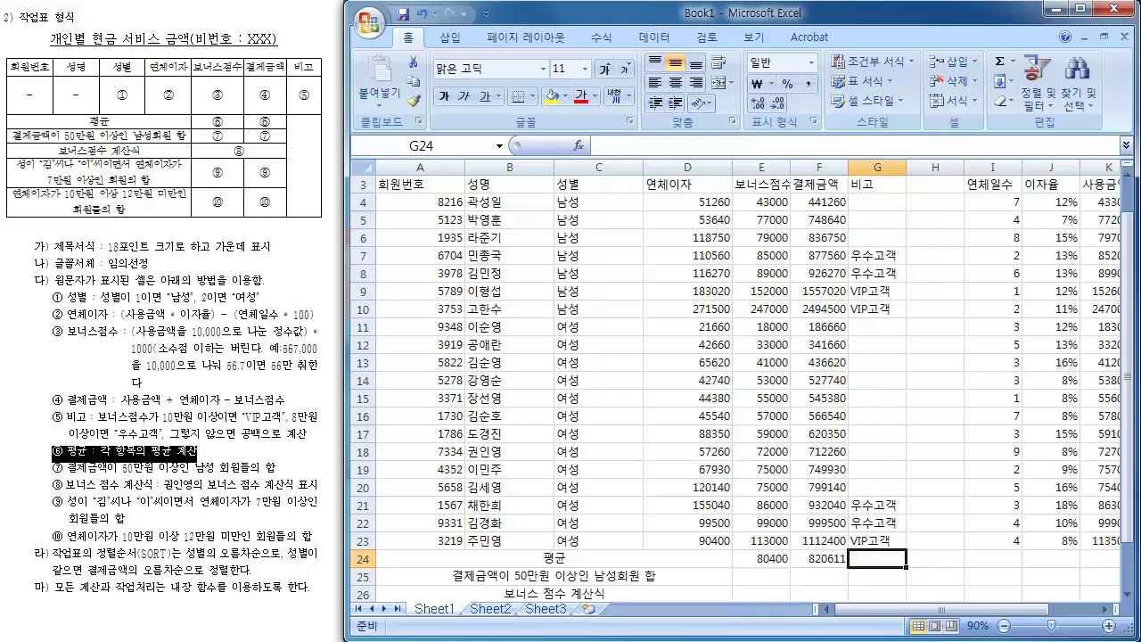
pyautogui.click(874, 561)
# - Select E25 and highlight requirement ⑦, the sum for male members whose 결제금액 is 50만원 or more
pyautogui.scroll(-1, 874, 560)
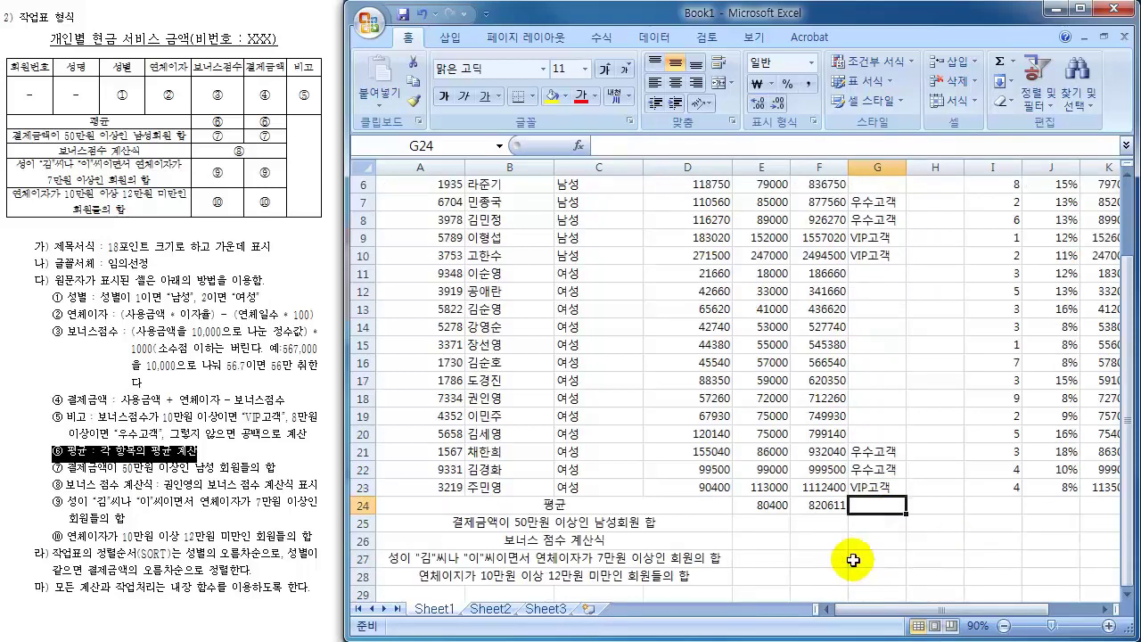
pyautogui.click(509, 524)
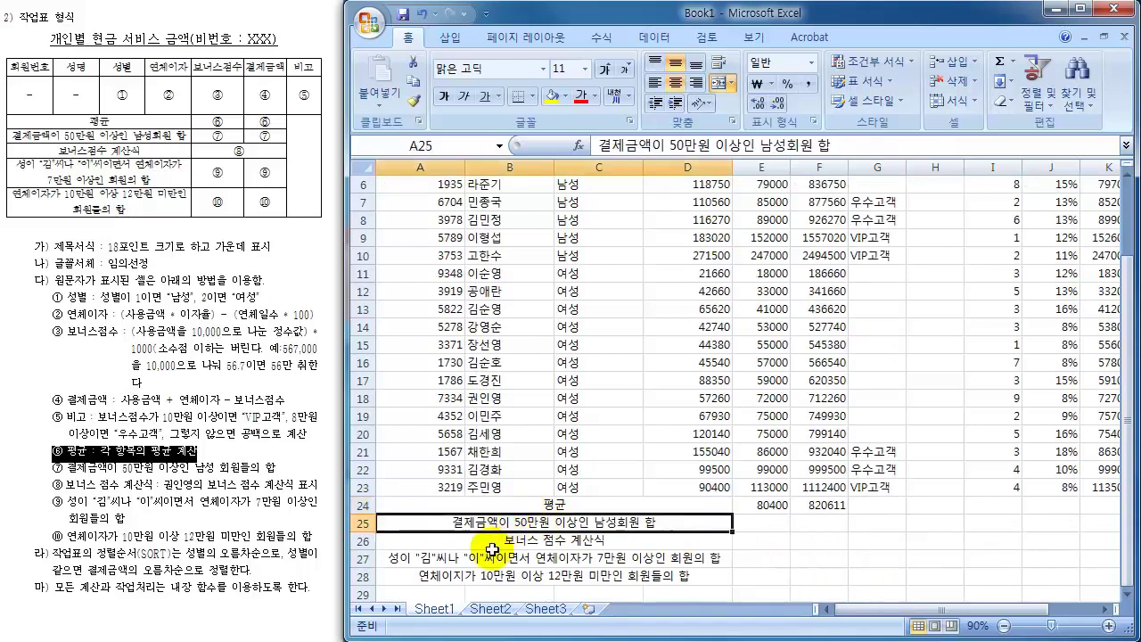
pyautogui.click(756, 527)
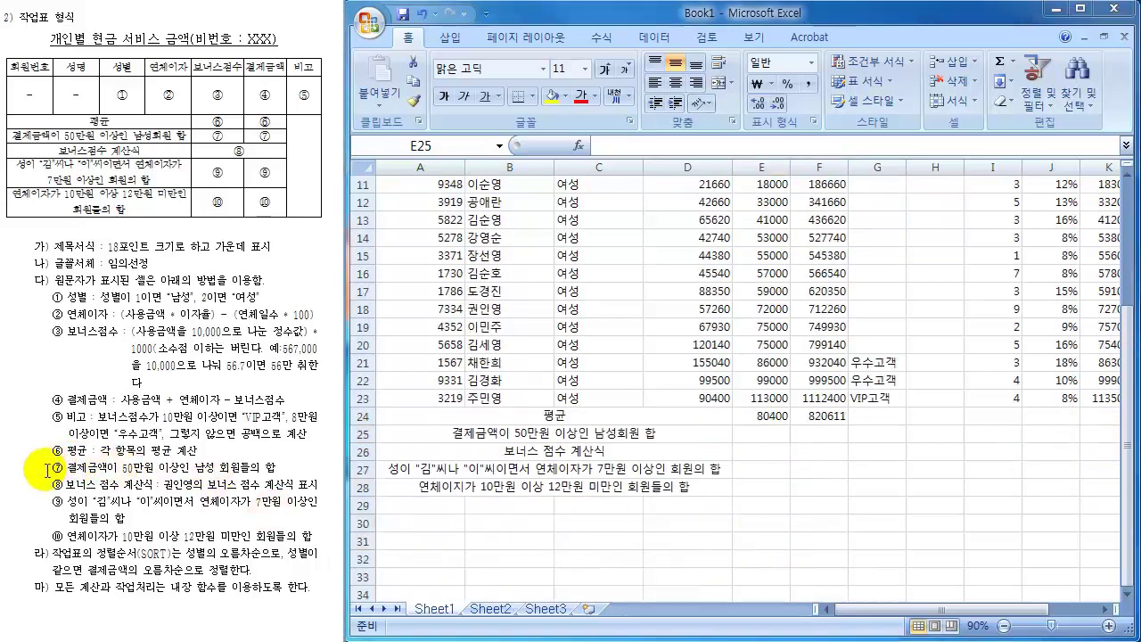
pyautogui.moveTo(47, 470); pyautogui.dragTo(311, 470)
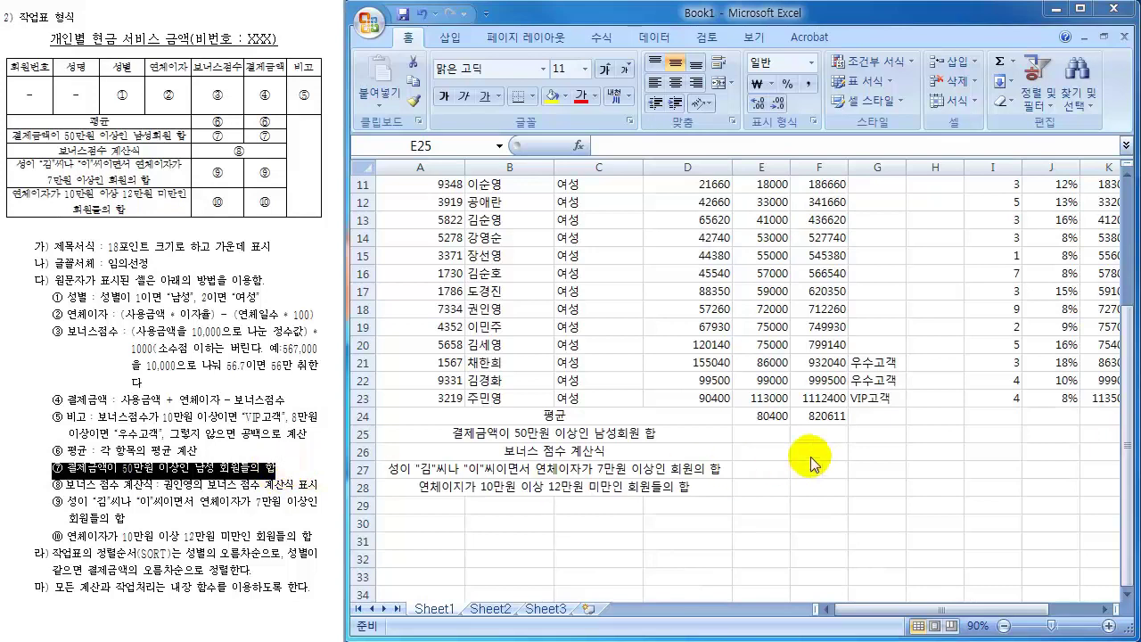
# - Enter the payment criterion in I25:I26, with the heading 결제금액 and the condition >=500000 beneath it
pyautogui.click(766, 435)
pyautogui.scroll(2, 775, 442)
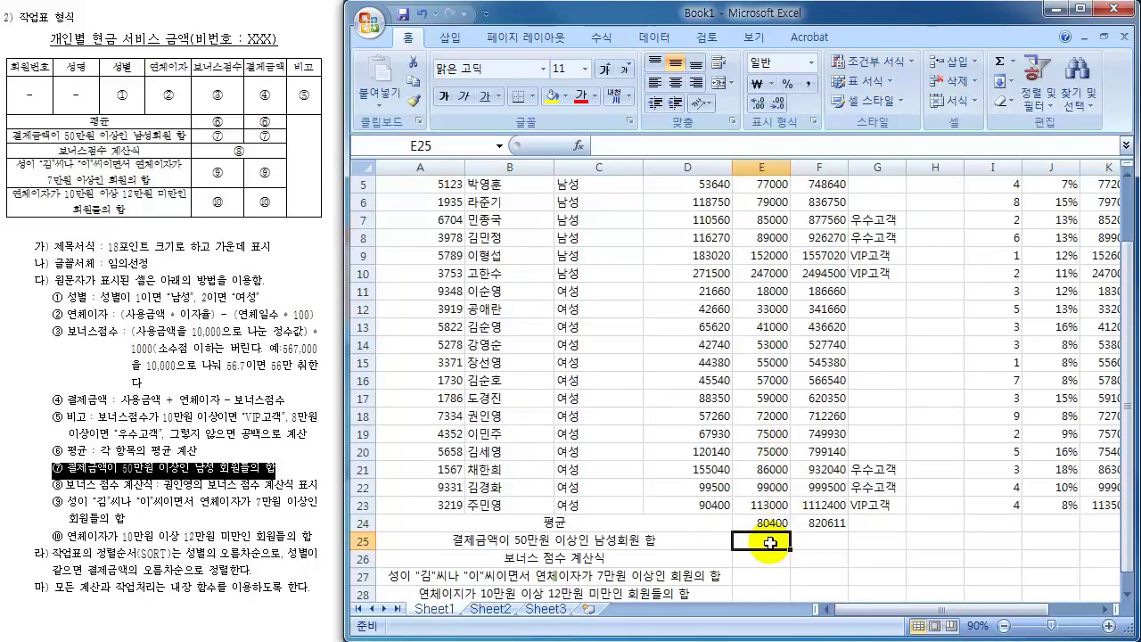
pyautogui.scroll(-1, 771, 542)
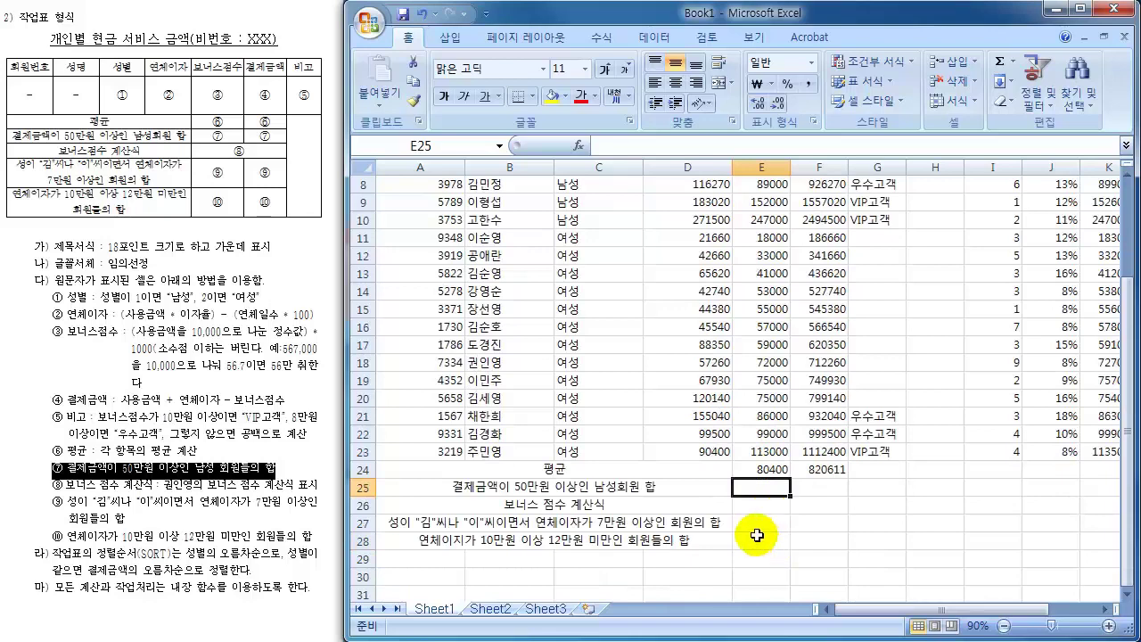
pyautogui.click(1054, 486)
pyautogui.click(994, 487)
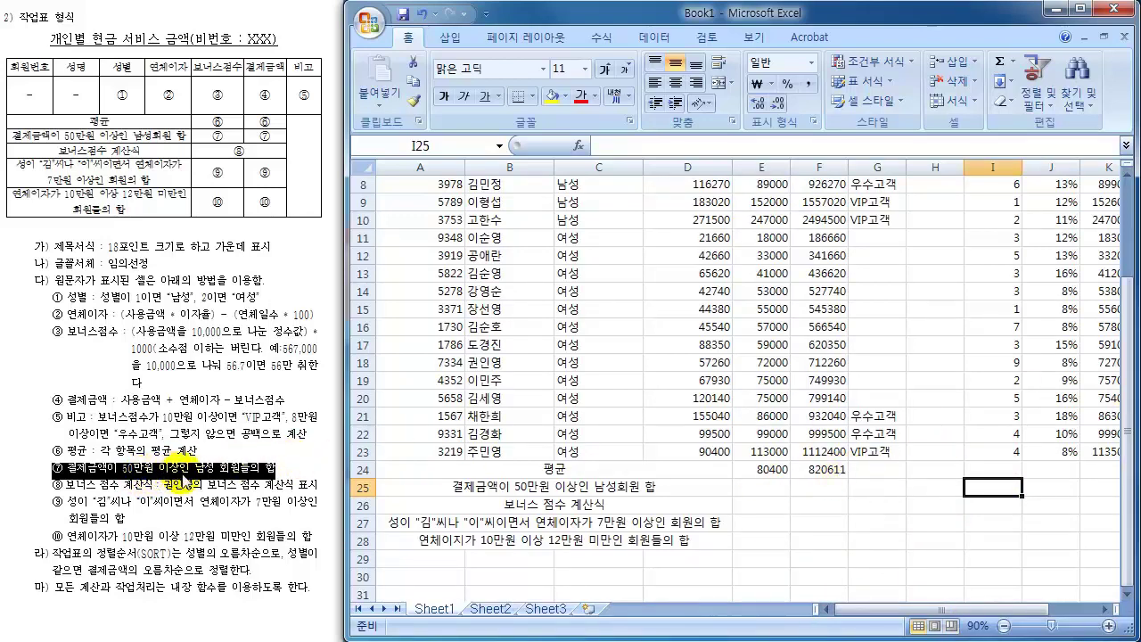
pyautogui.scroll(3, 805, 472)
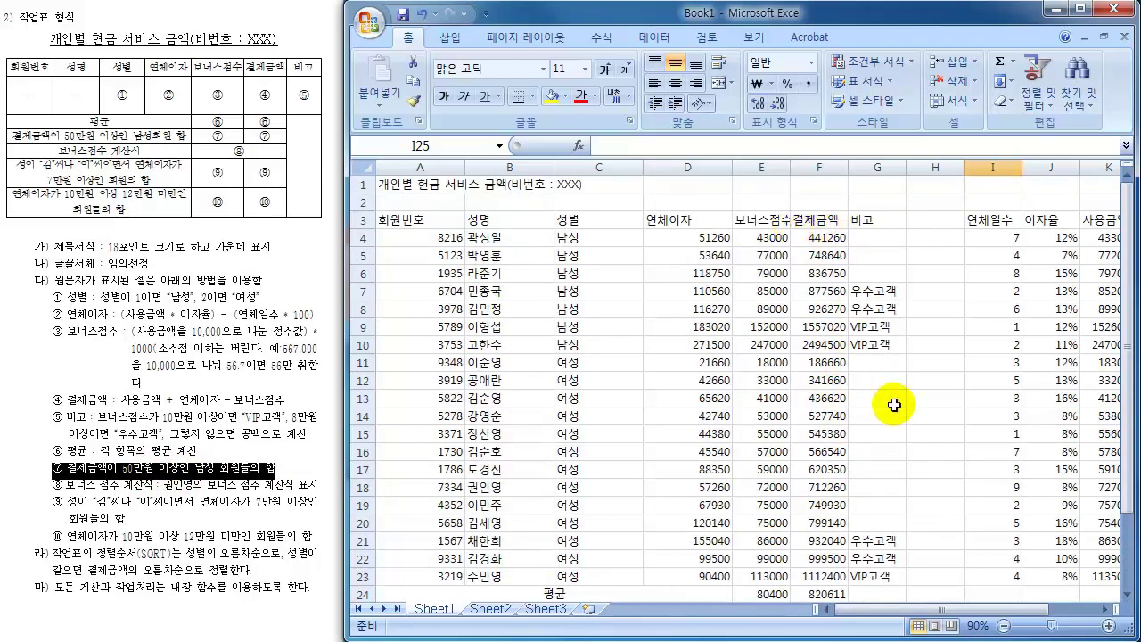
pyautogui.scroll(-3, 892, 396)
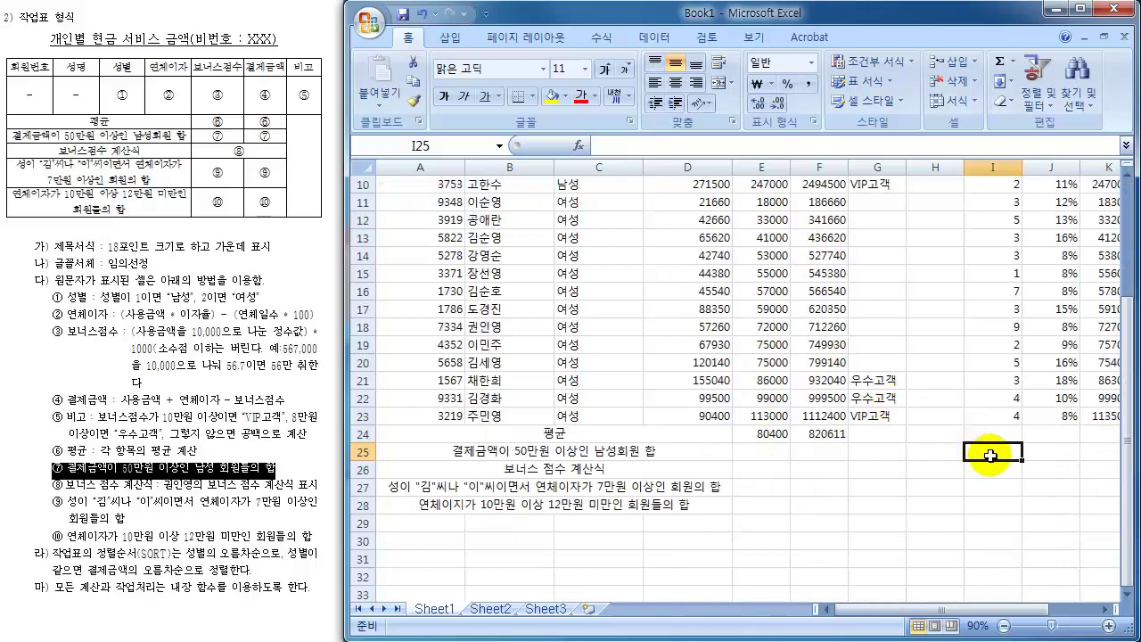
pyautogui.write('겨ㄹ제금액')
pyautogui.press('Return')
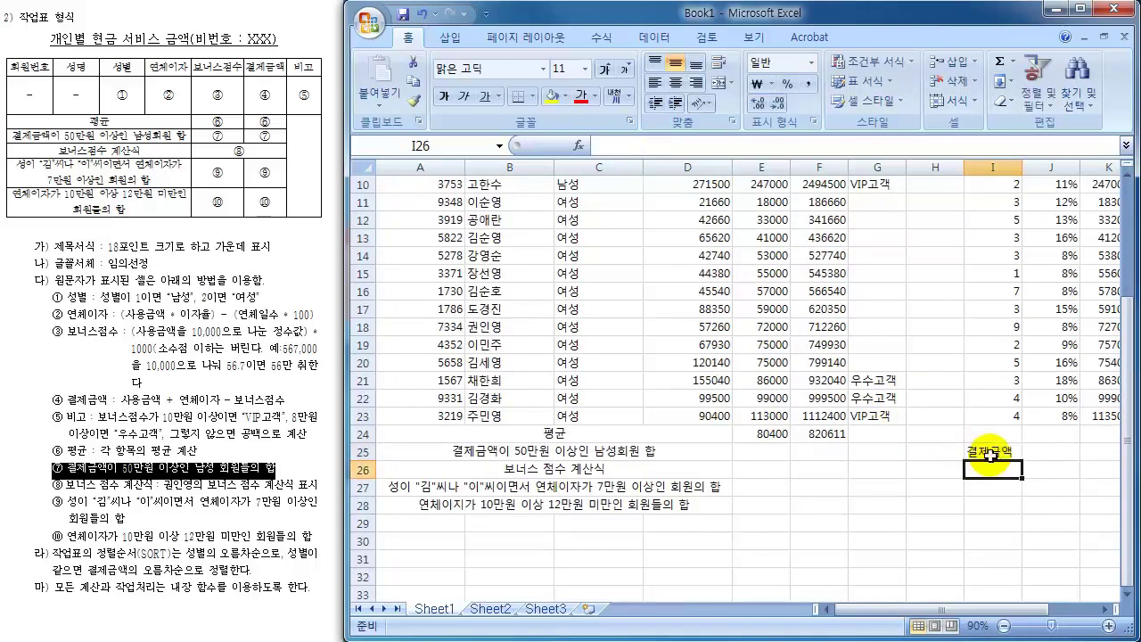
pyautogui.write('>=500000')
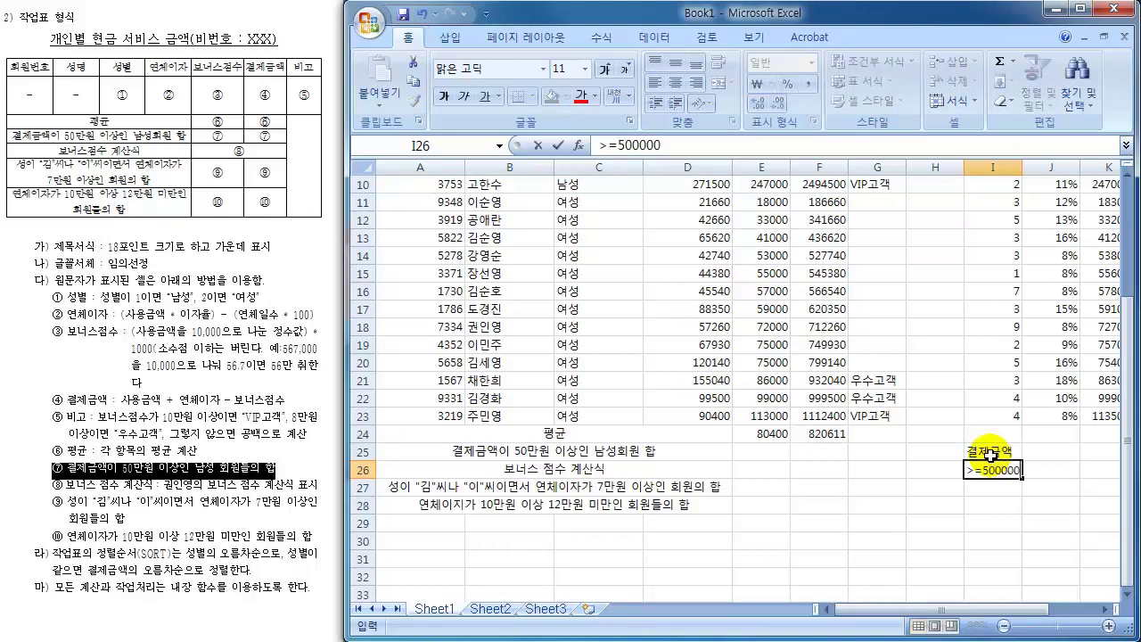
pyautogui.press('Return')
# - Add the gender criterion beside it in J25:J26, with the heading 성별 and the value 남성 beneath it
pyautogui.press('Right')
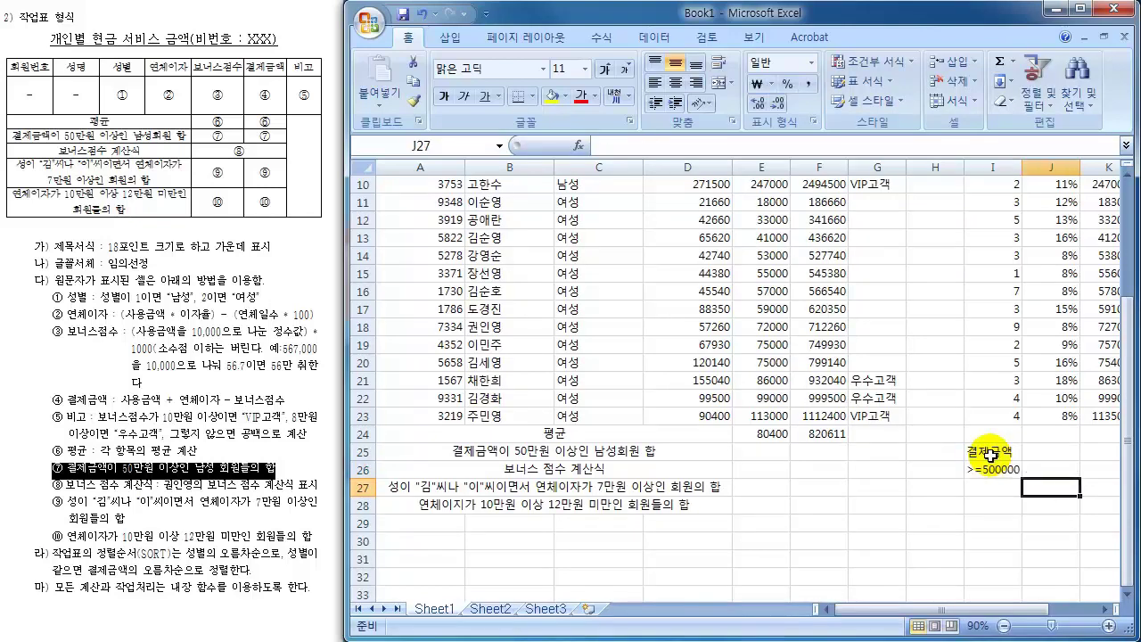
pyautogui.press('Up')
pyautogui.press('Up')
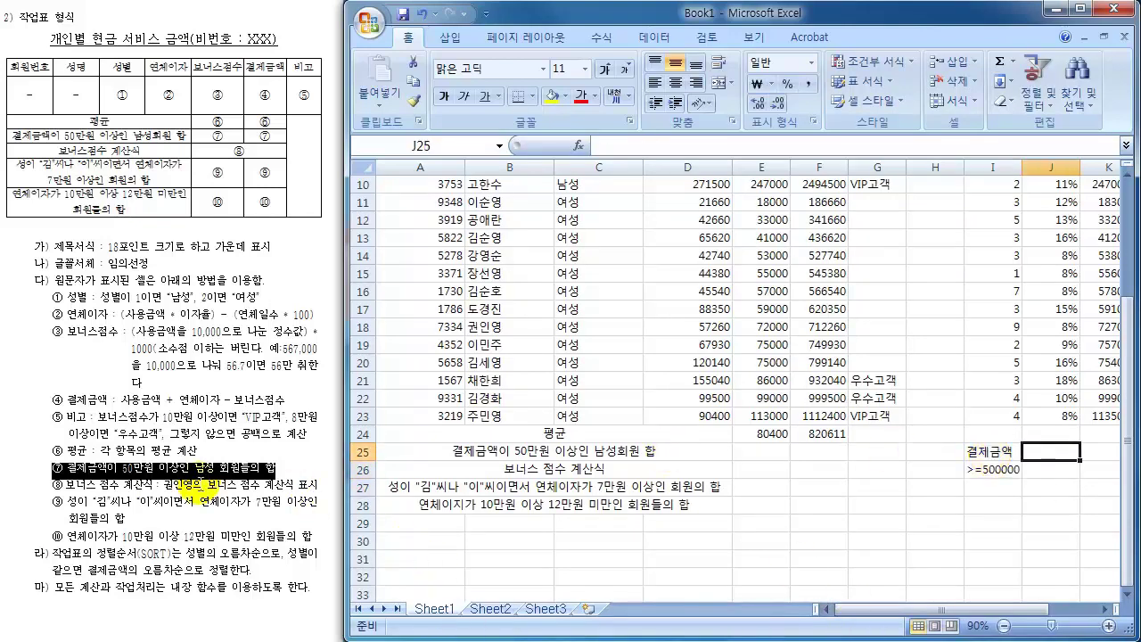
pyautogui.scroll(3, 730, 499)
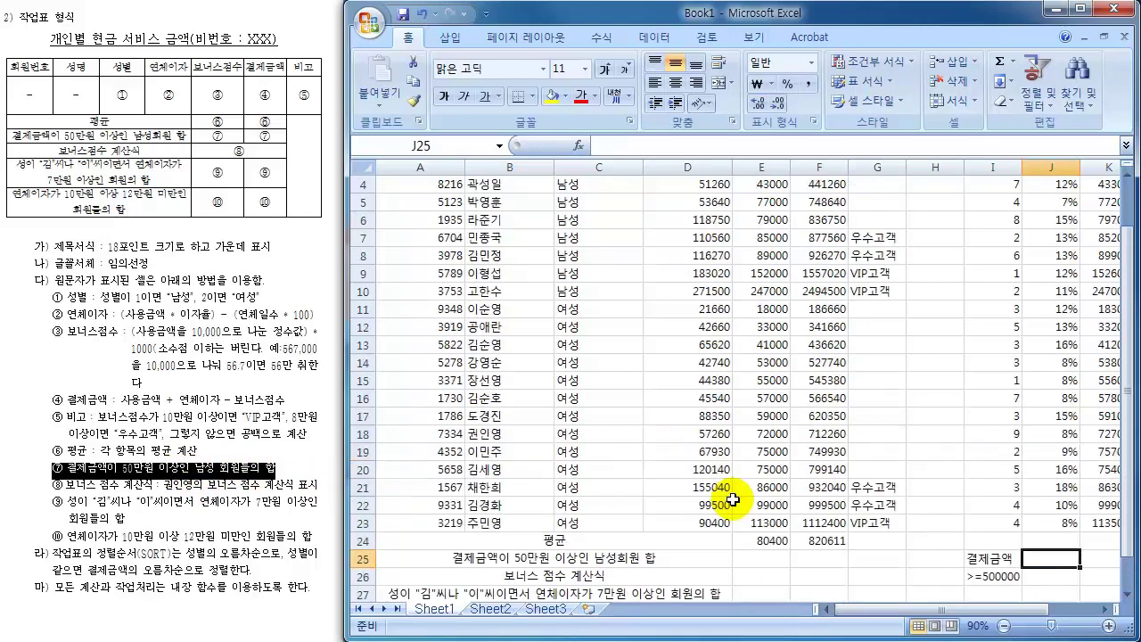
pyautogui.click(582, 220)
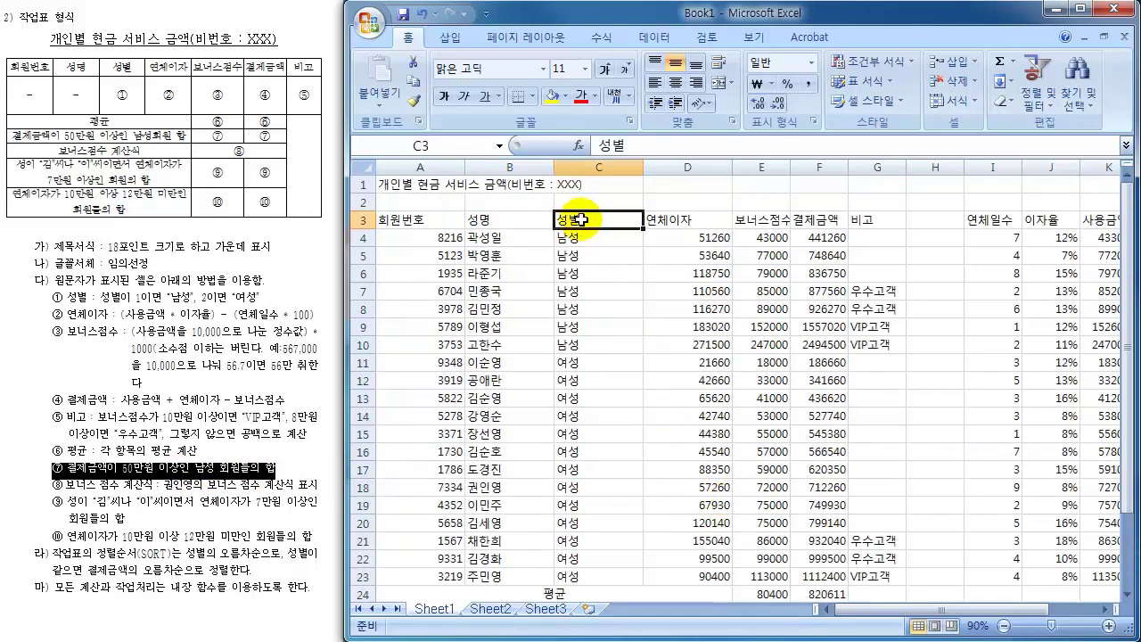
pyautogui.scroll(-5, 724, 385)
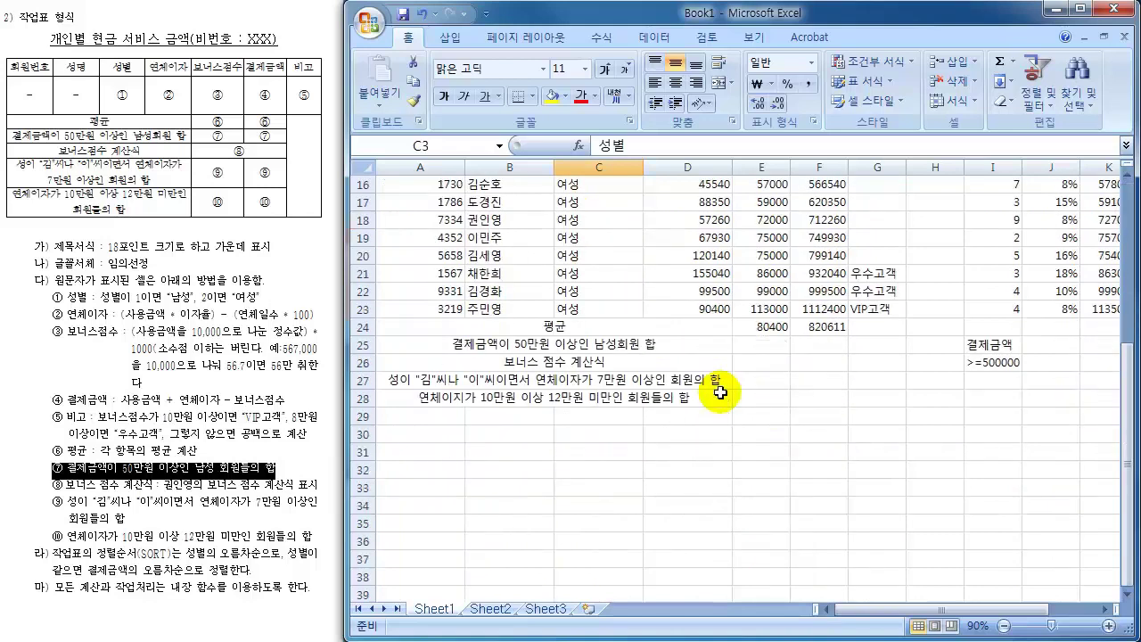
pyautogui.click(1032, 343)
pyautogui.write('ㅅ')
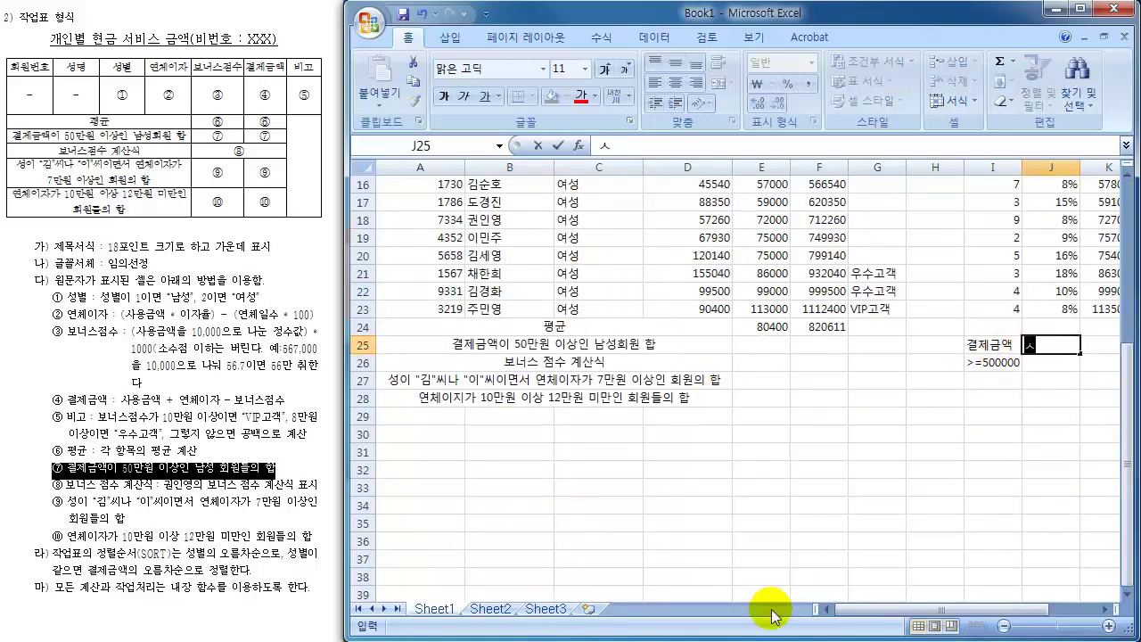
pyautogui.write('별')
pyautogui.press('Return')
pyautogui.write('남')
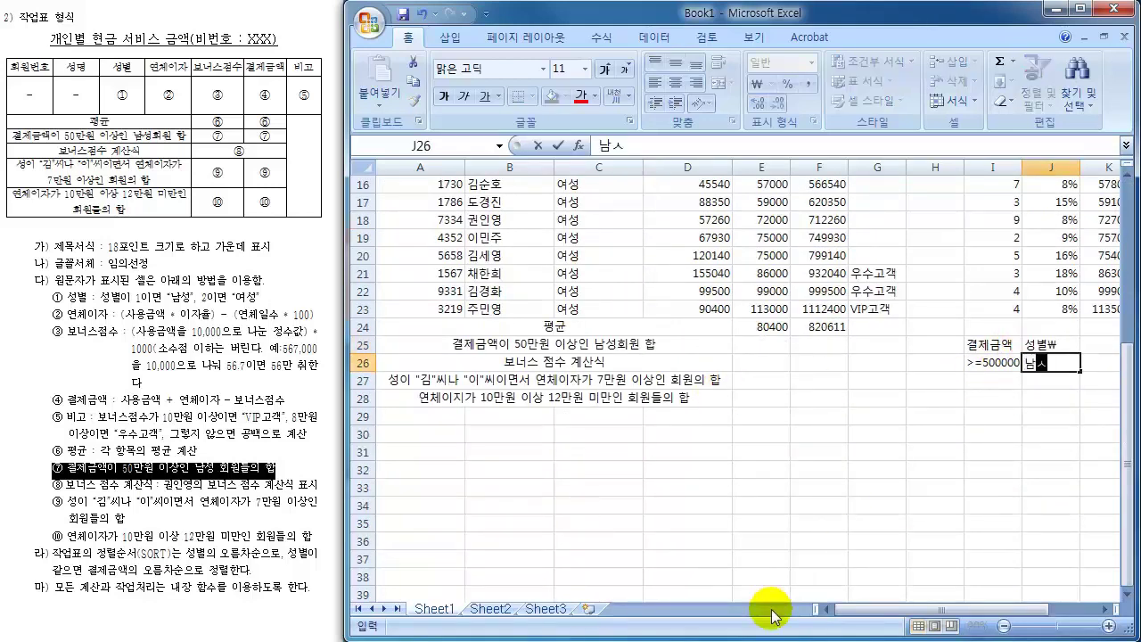
pyautogui.write('성')
pyautogui.press('Return')
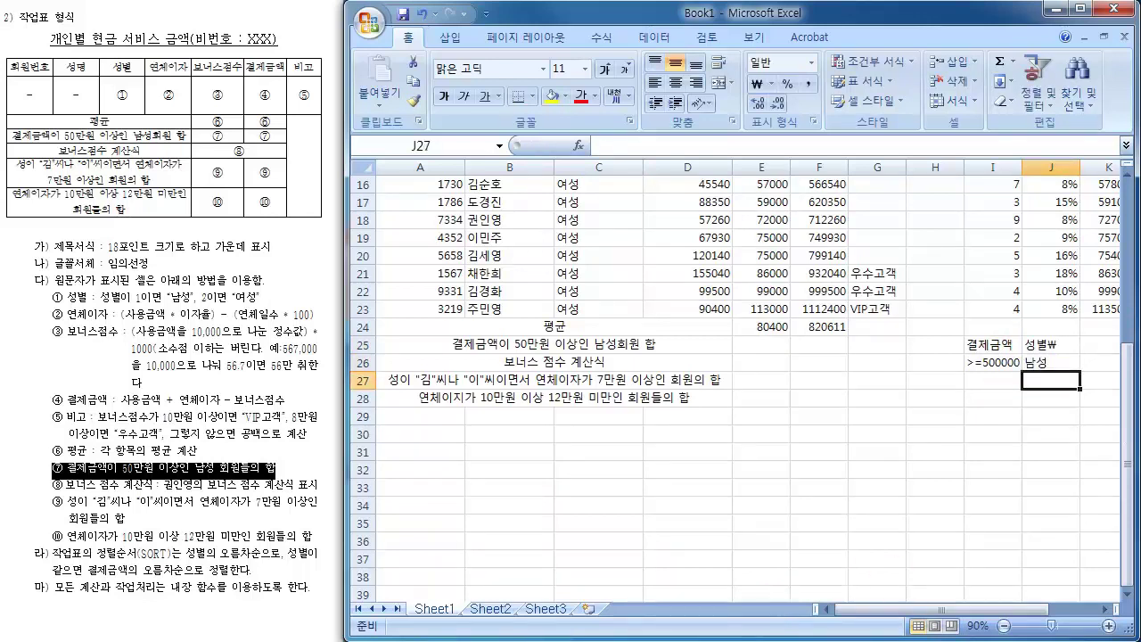
# - Remove the stray ₩ character from the heading in J25 so it reads 성별
pyautogui.click(1055, 343)
pyautogui.doubleClick(1067, 345)
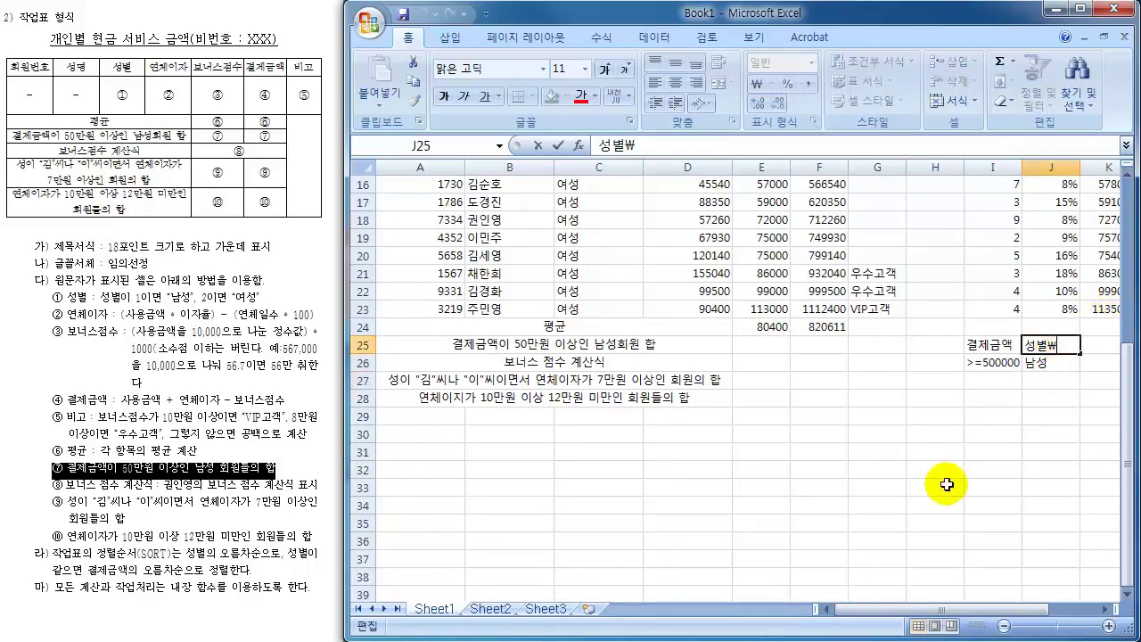
pyautogui.press('Return')
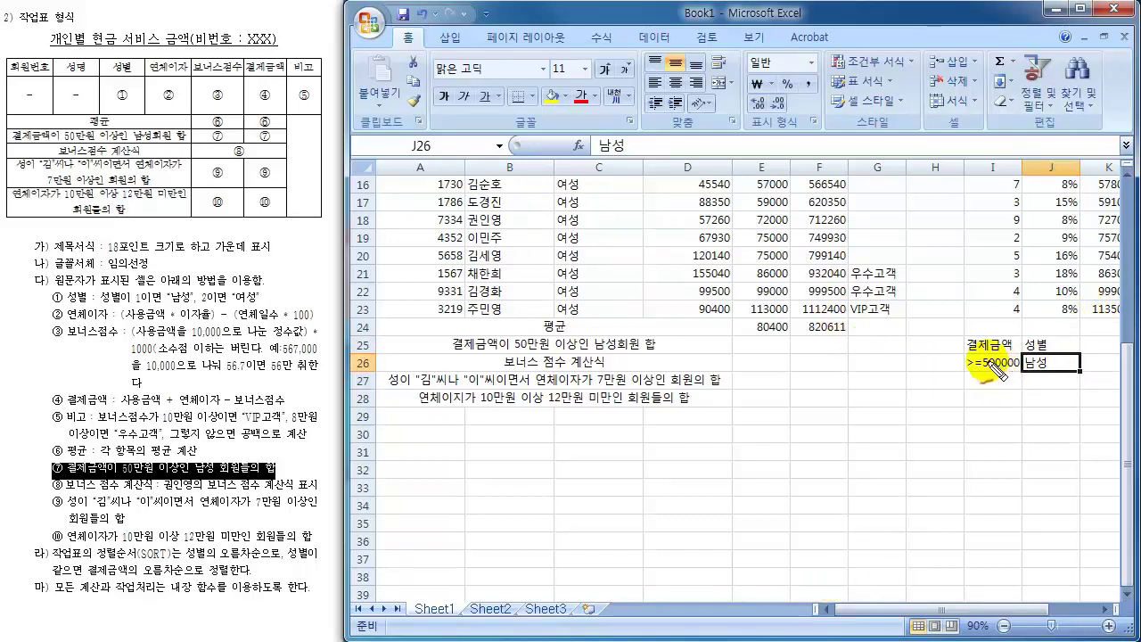
pyautogui.moveTo(967, 362); pyautogui.dragTo(1048, 373)
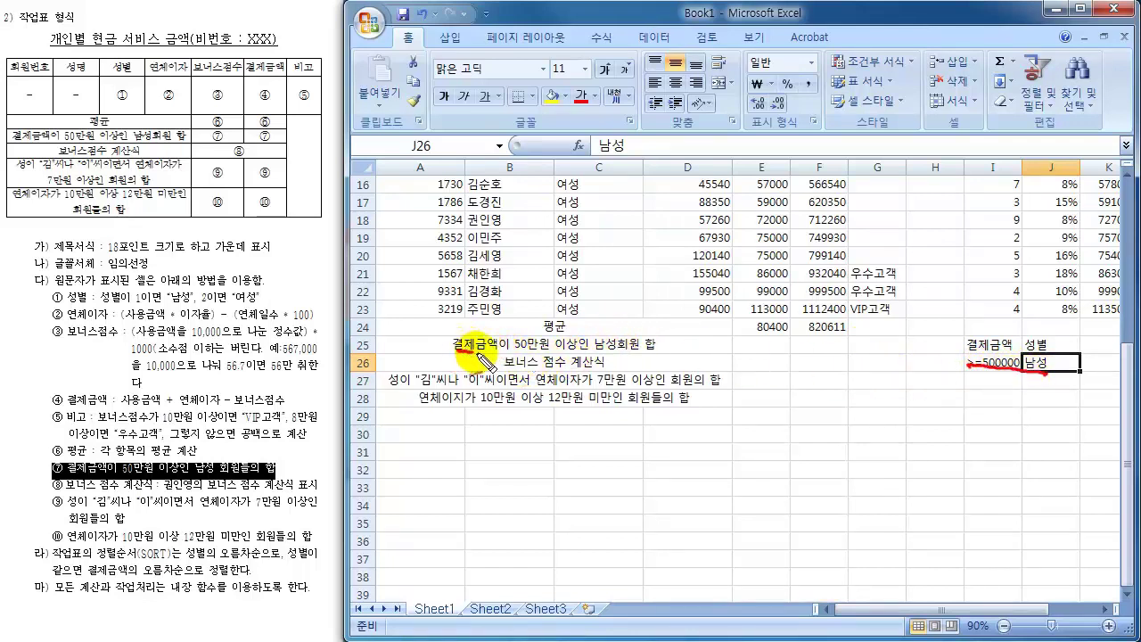
pyautogui.moveTo(455, 349)
pyautogui.mouseDown()
pyautogui.moveTo(555, 344)
pyautogui.moveTo(473, 327)
pyautogui.moveTo(546, 353)
pyautogui.moveTo(676, 349)
pyautogui.moveTo(599, 330)
pyautogui.moveTo(594, 355)
pyautogui.mouseUp()
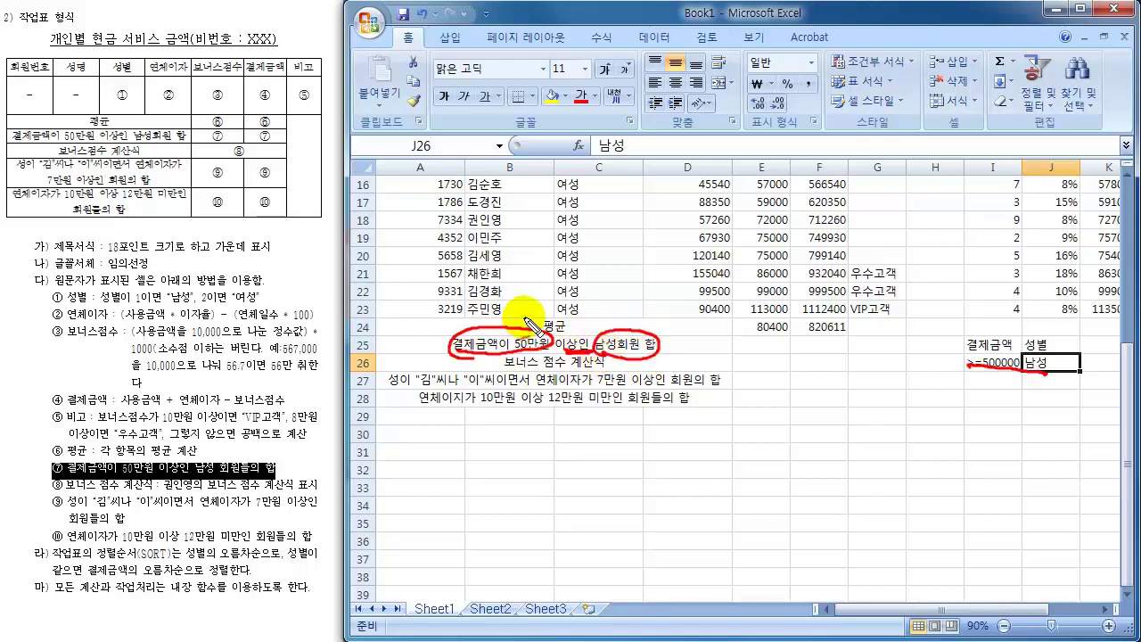
pyautogui.moveTo(522, 309); pyautogui.dragTo(546, 312)
pyautogui.moveTo(622, 312)
pyautogui.mouseDown()
pyautogui.moveTo(641, 310)
pyautogui.moveTo(571, 310)
pyautogui.moveTo(610, 286)
pyautogui.moveTo(617, 300)
pyautogui.mouseUp()
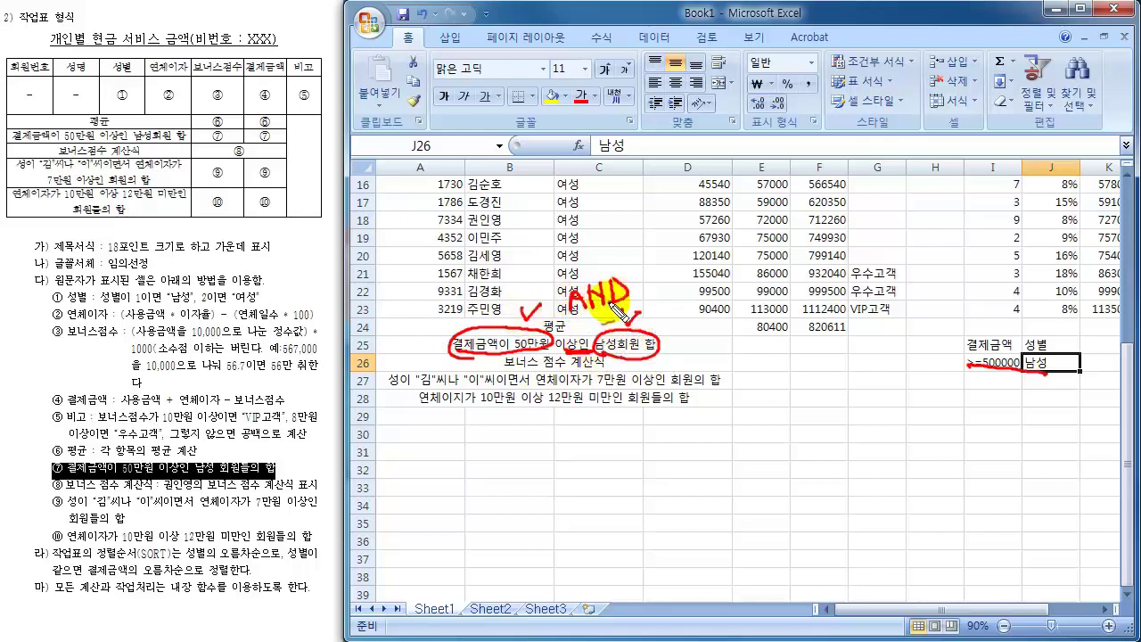
pyautogui.moveTo(965, 366); pyautogui.dragTo(1074, 381)
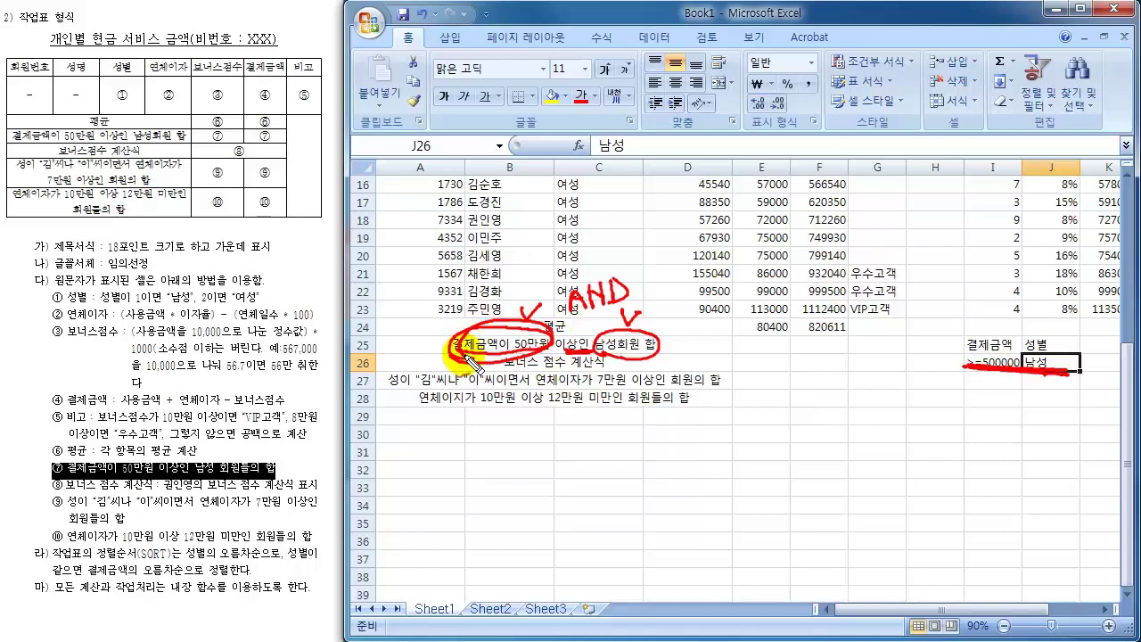
pyautogui.moveTo(603, 349)
pyautogui.mouseDown()
pyautogui.moveTo(654, 356)
pyautogui.moveTo(613, 330)
pyautogui.moveTo(600, 358)
pyautogui.mouseUp()
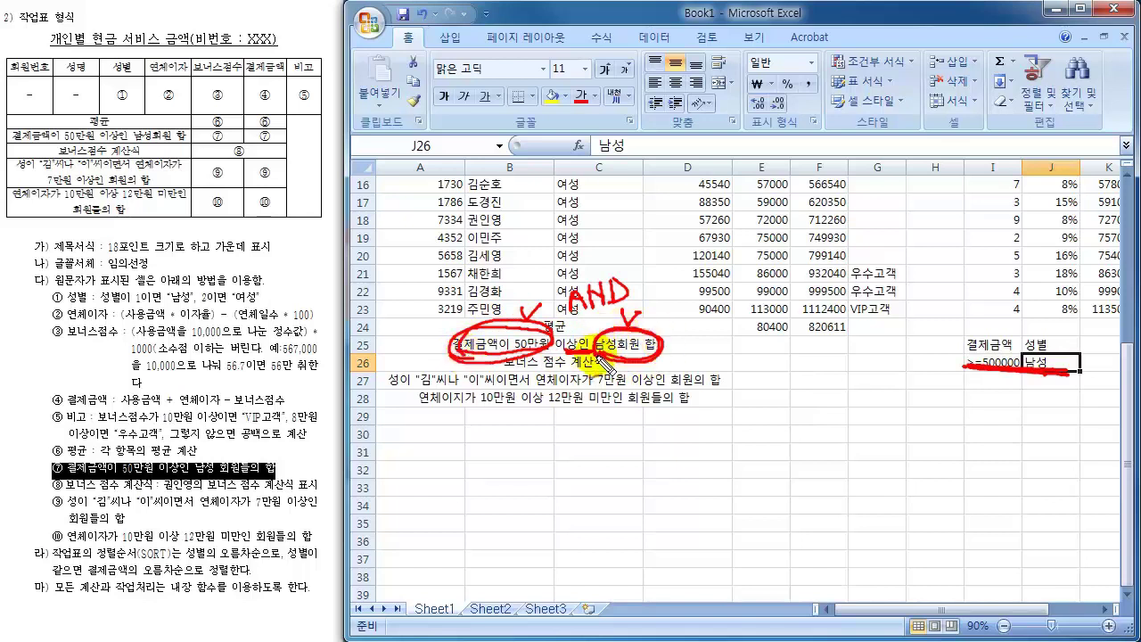
pyautogui.moveTo(587, 314); pyautogui.dragTo(617, 328)
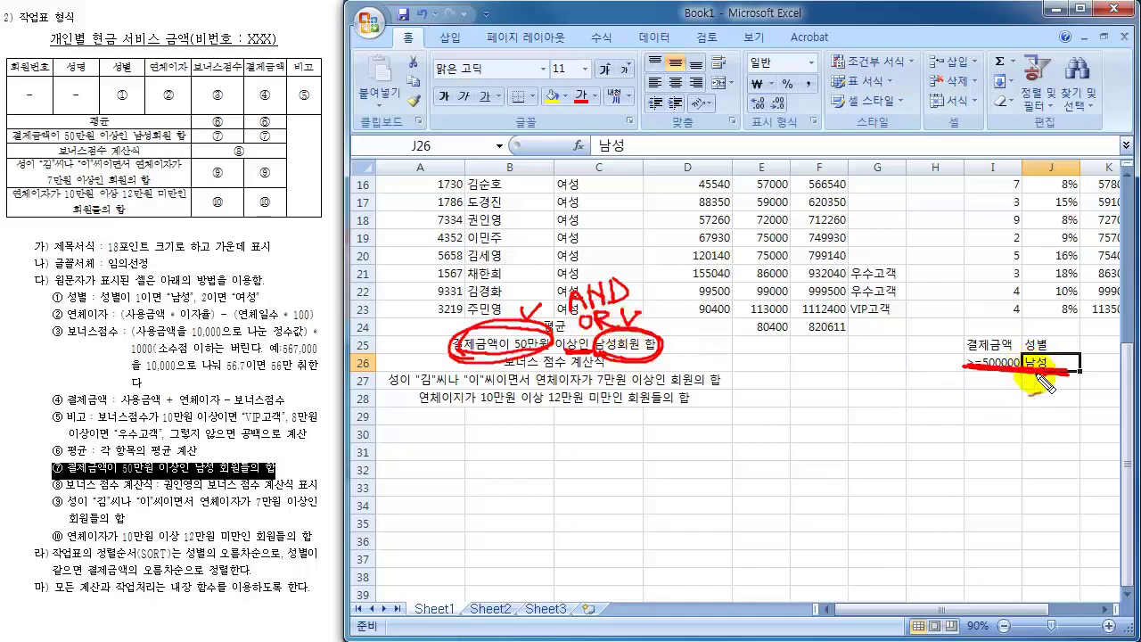
pyautogui.moveTo(1039, 379); pyautogui.dragTo(1071, 393)
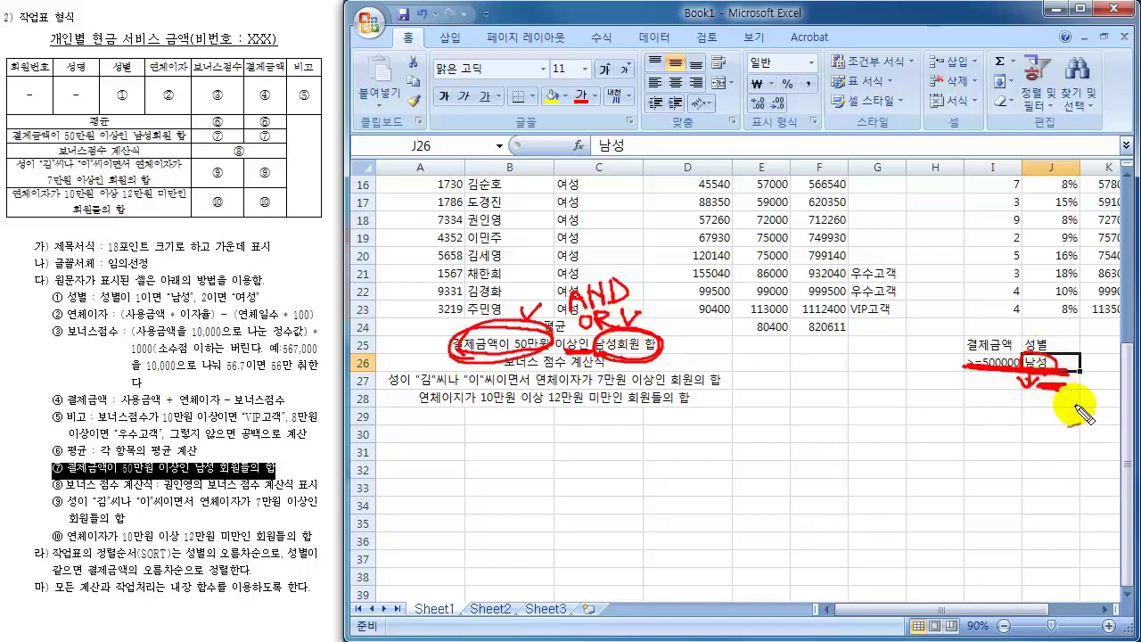
pyautogui.press('Escape')
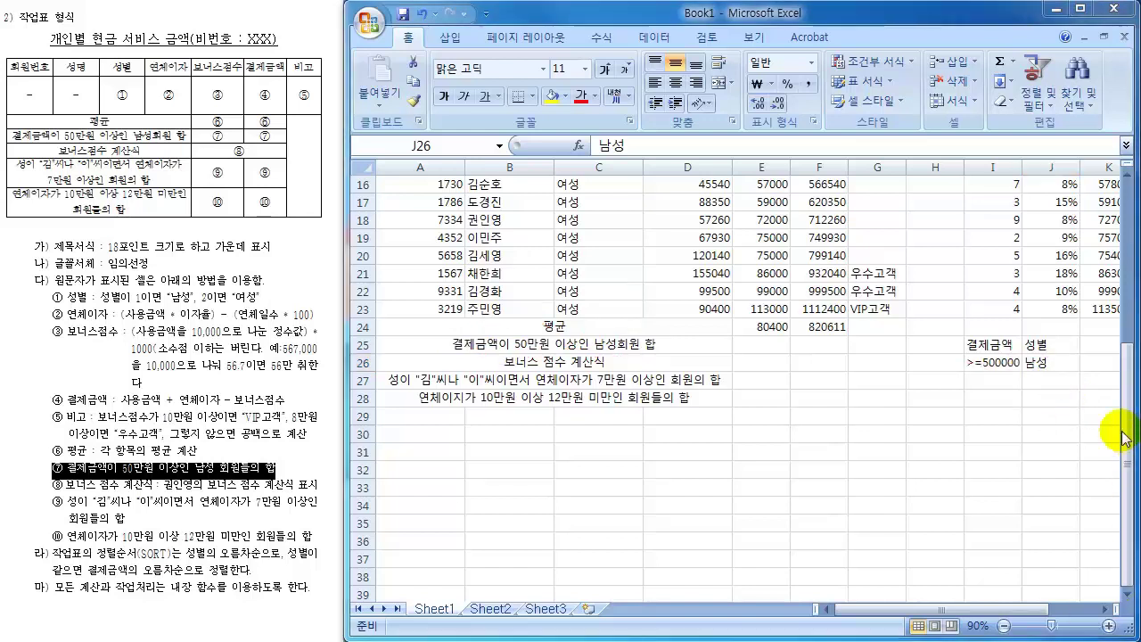
# - Start a DSUM formula in E25, using the member table A3:G23 with its headings as the database
pyautogui.click(1005, 362)
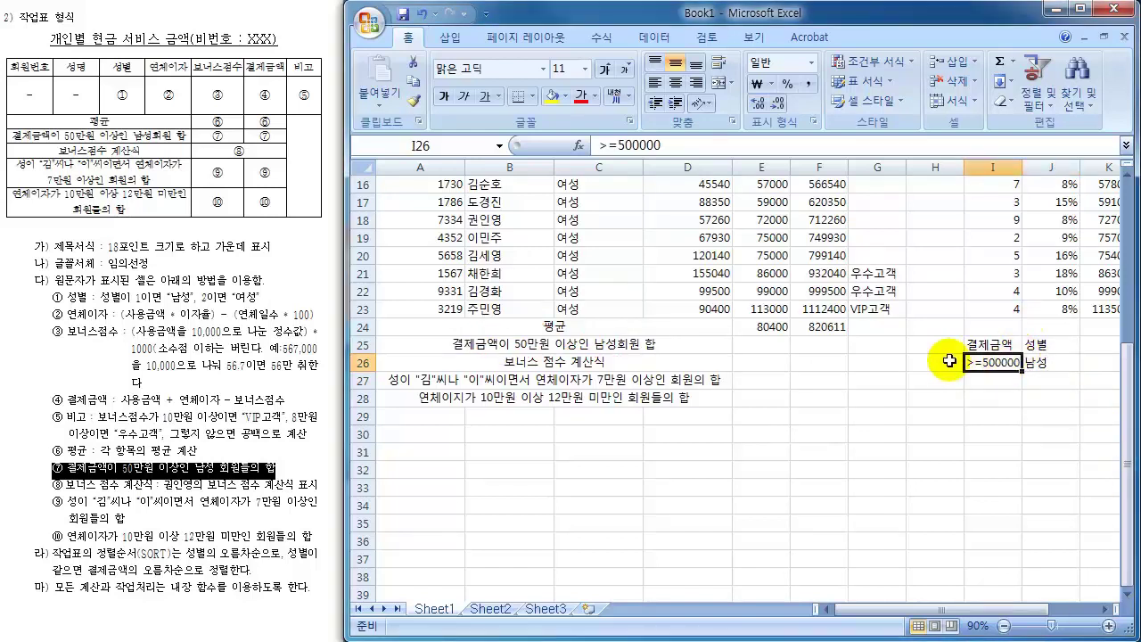
pyautogui.click(749, 346)
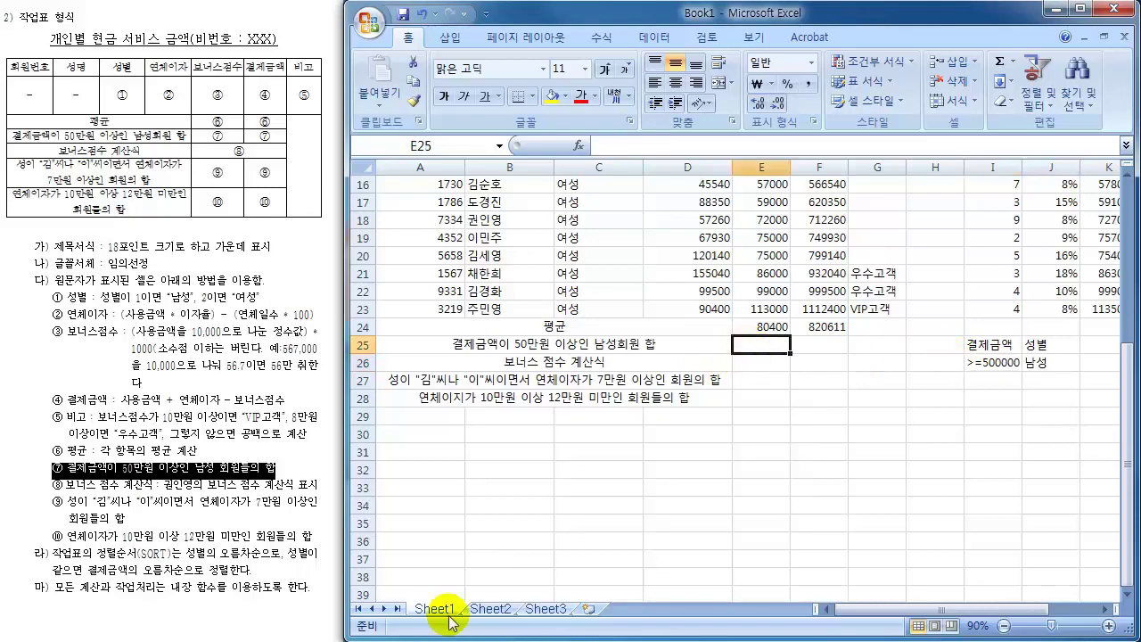
pyautogui.write('=')
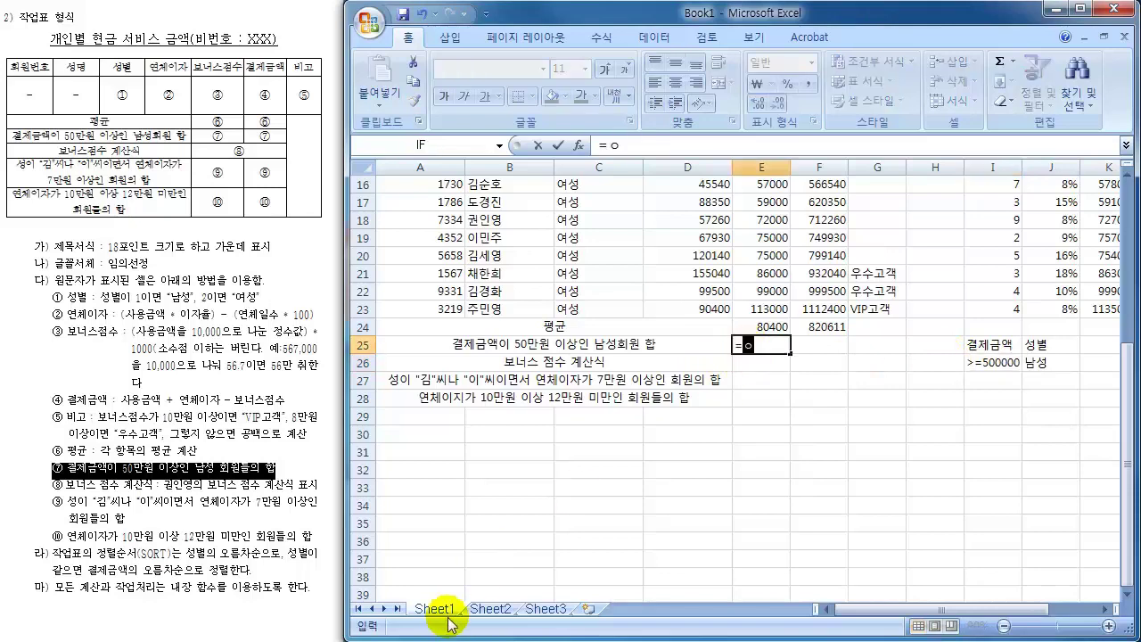
pyautogui.write('DSU')
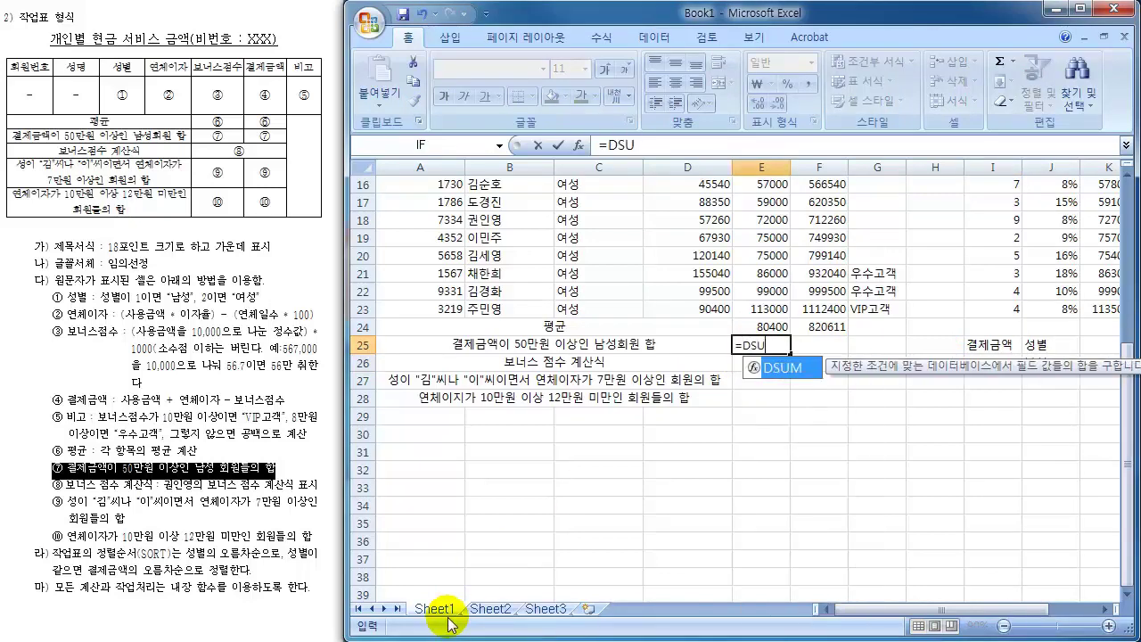
pyautogui.write('M(')
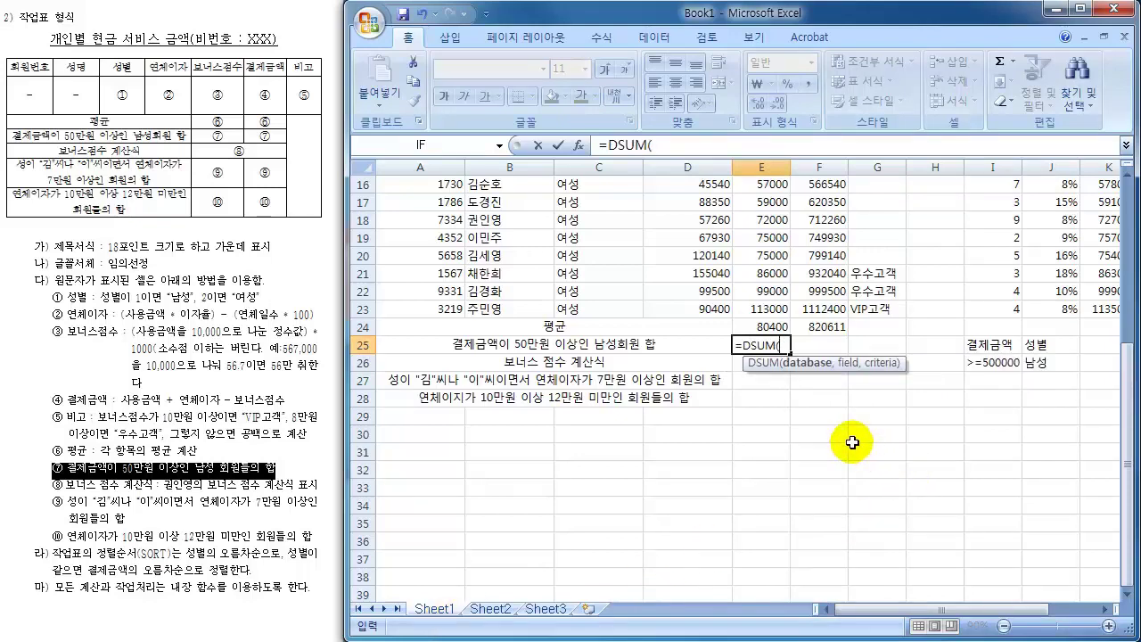
pyautogui.scroll(5, 853, 442)
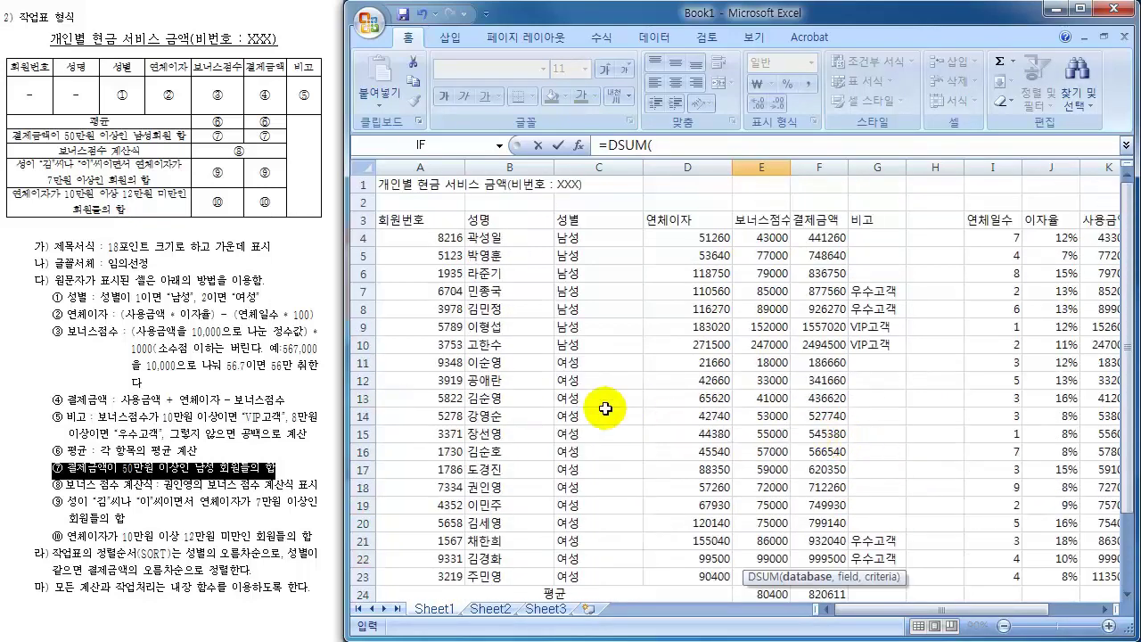
pyautogui.moveTo(389, 220); pyautogui.dragTo(867, 580)
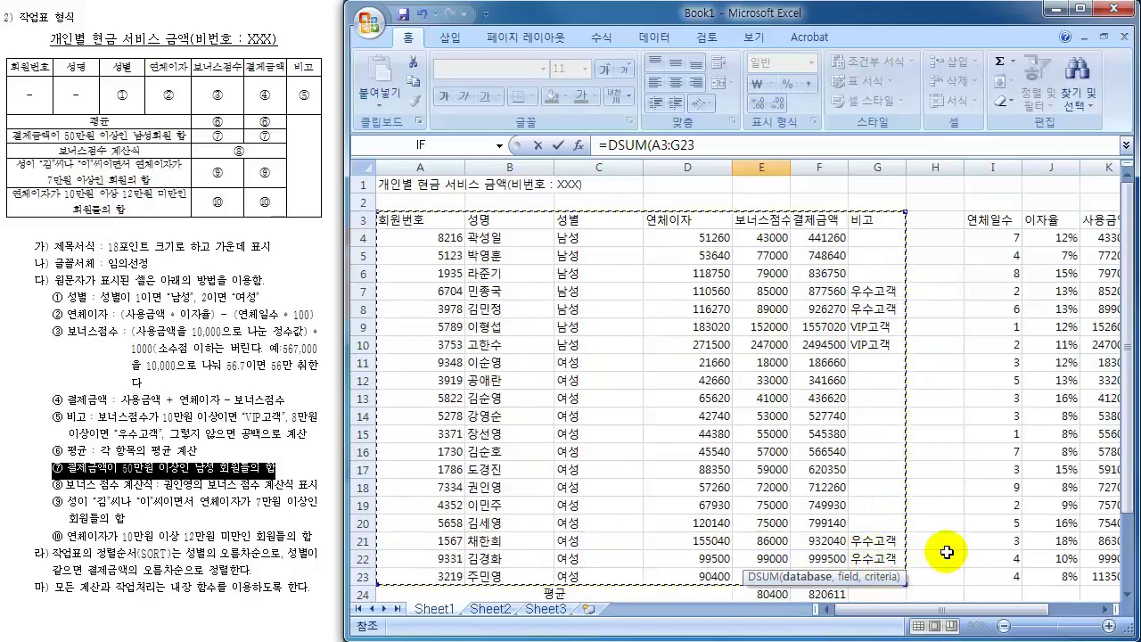
pyautogui.scroll(-2, 948, 553)
pyautogui.write(',')
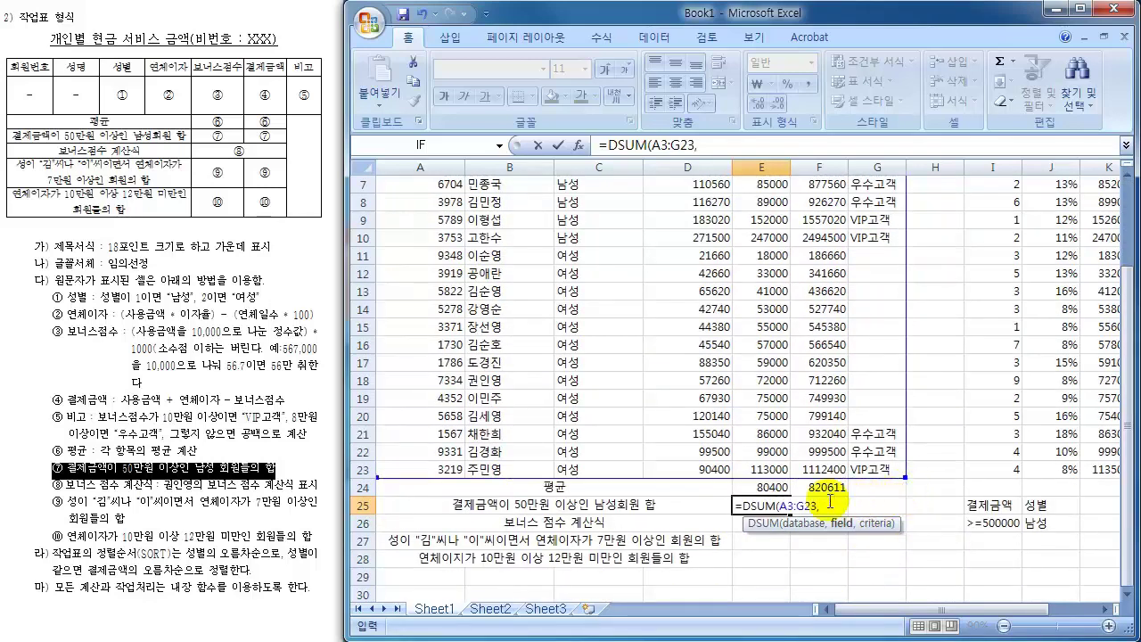
# - Complete the E25 formula with the bonus points heading E3 as the field and I25:J26 as the criteria
pyautogui.scroll(2, 830, 504)
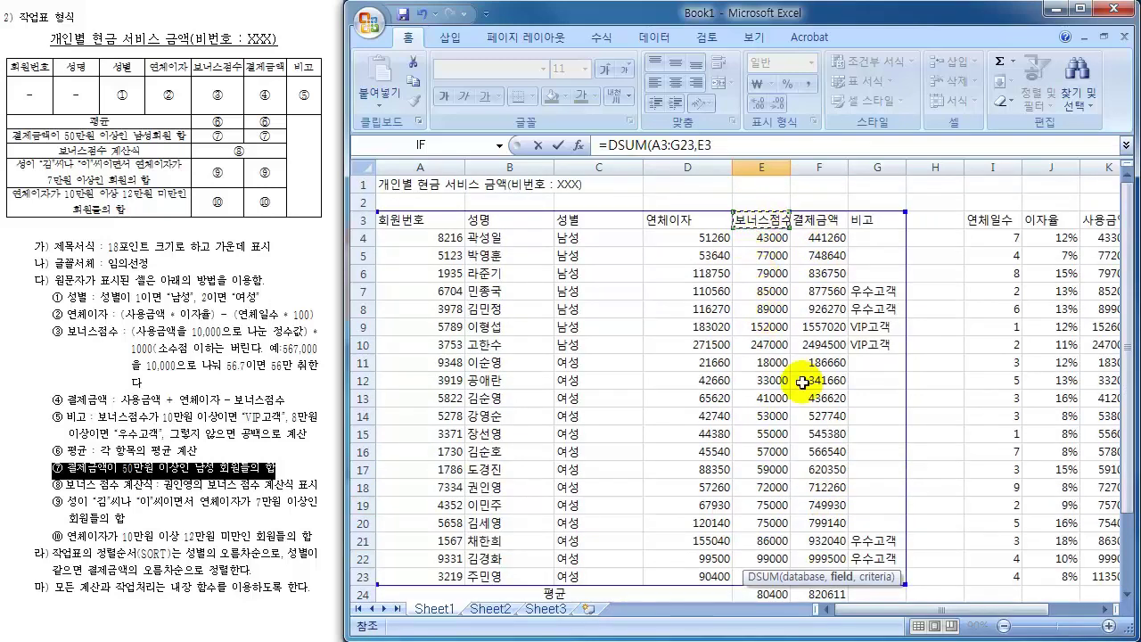
pyautogui.scroll(-2, 802, 381)
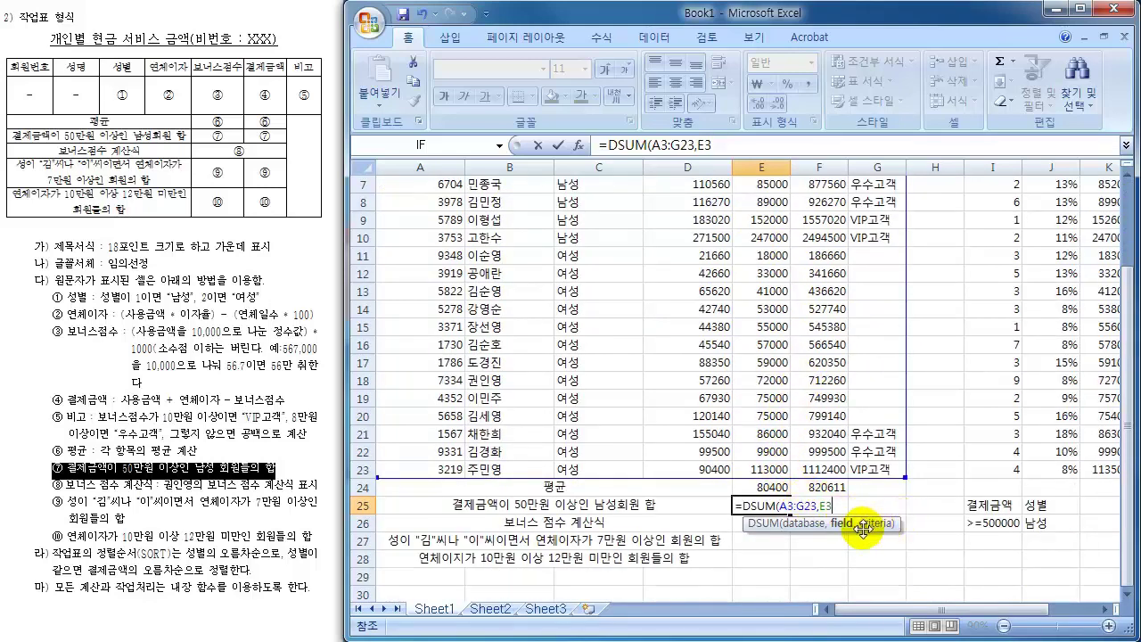
pyautogui.write(',')
pyautogui.moveTo(981, 504); pyautogui.dragTo(1036, 527)
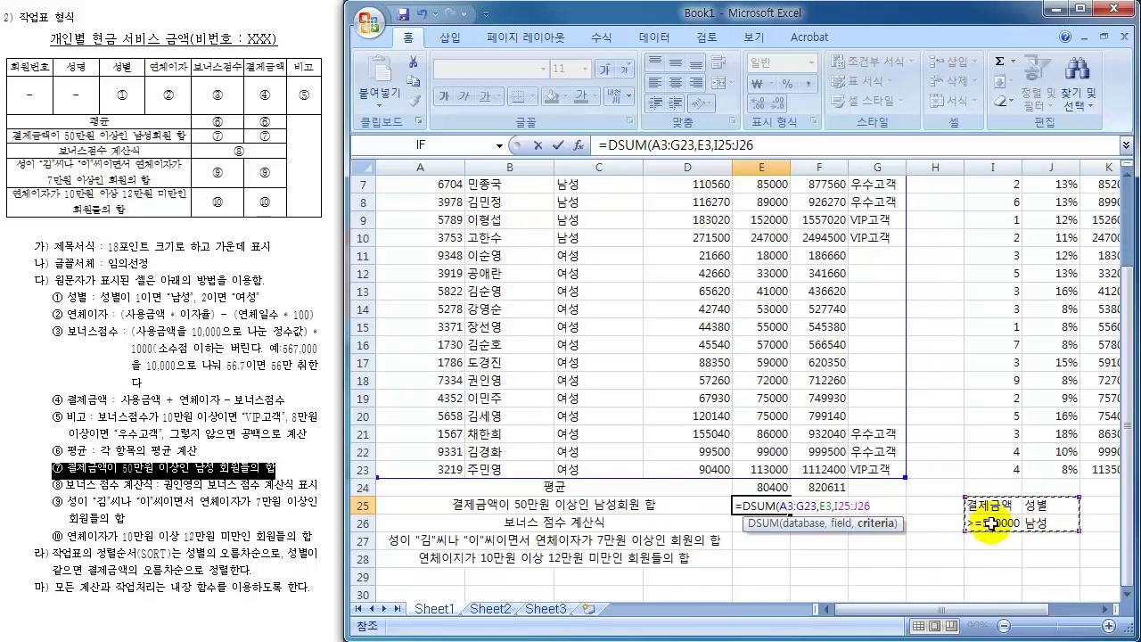
pyautogui.write(')')
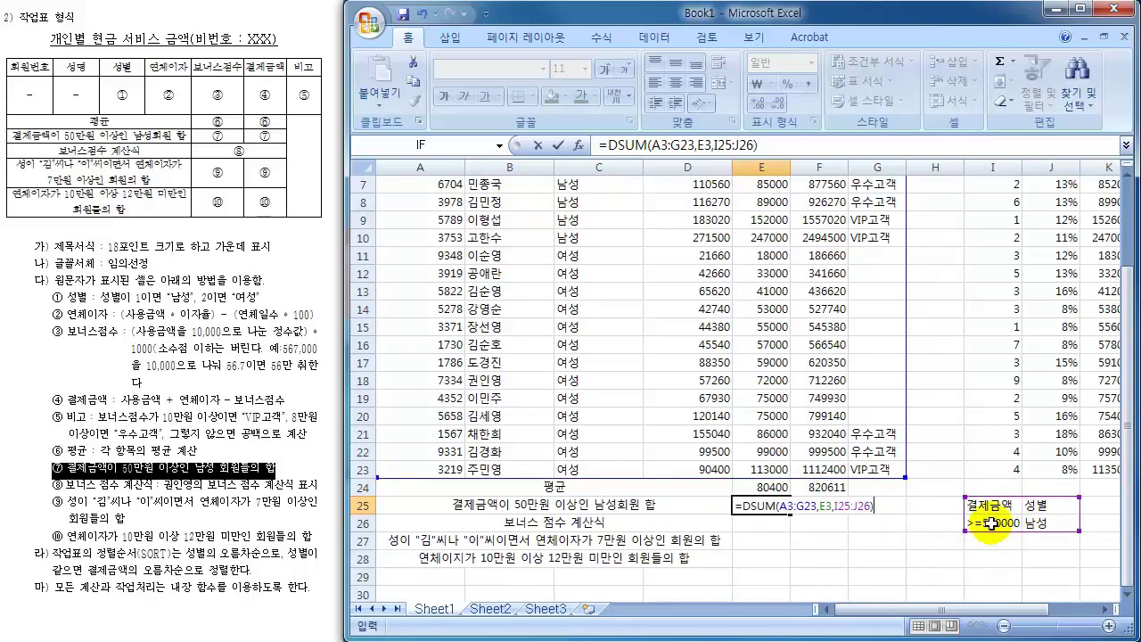
pyautogui.press('Return')
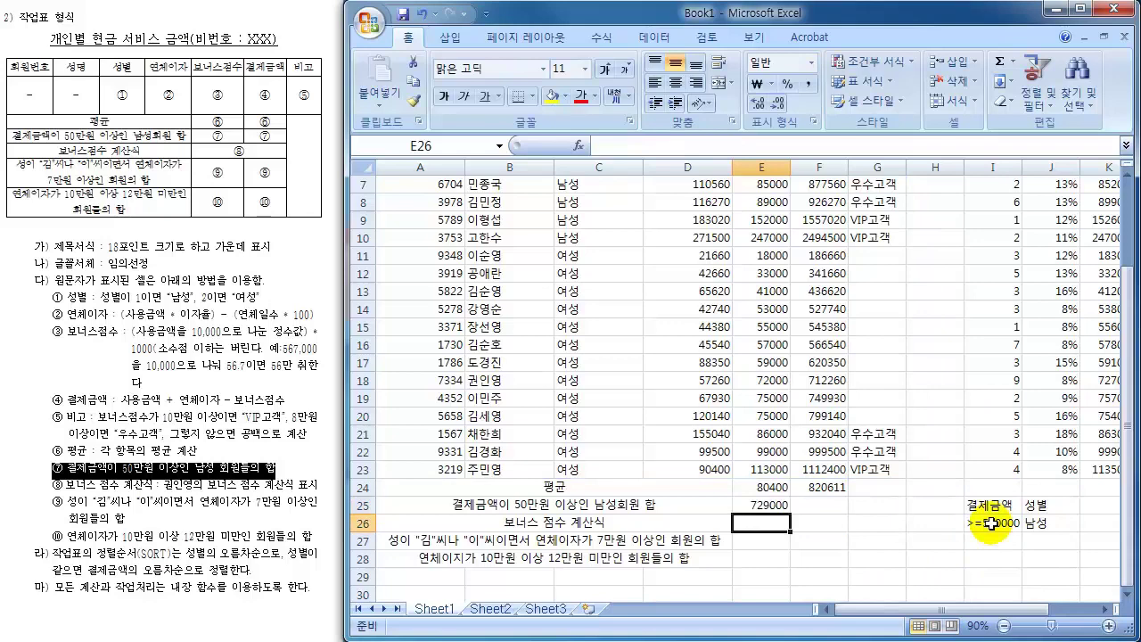
# - Try filling the E25 formula across to F25, and clear the copied formula
pyautogui.click(760, 503)
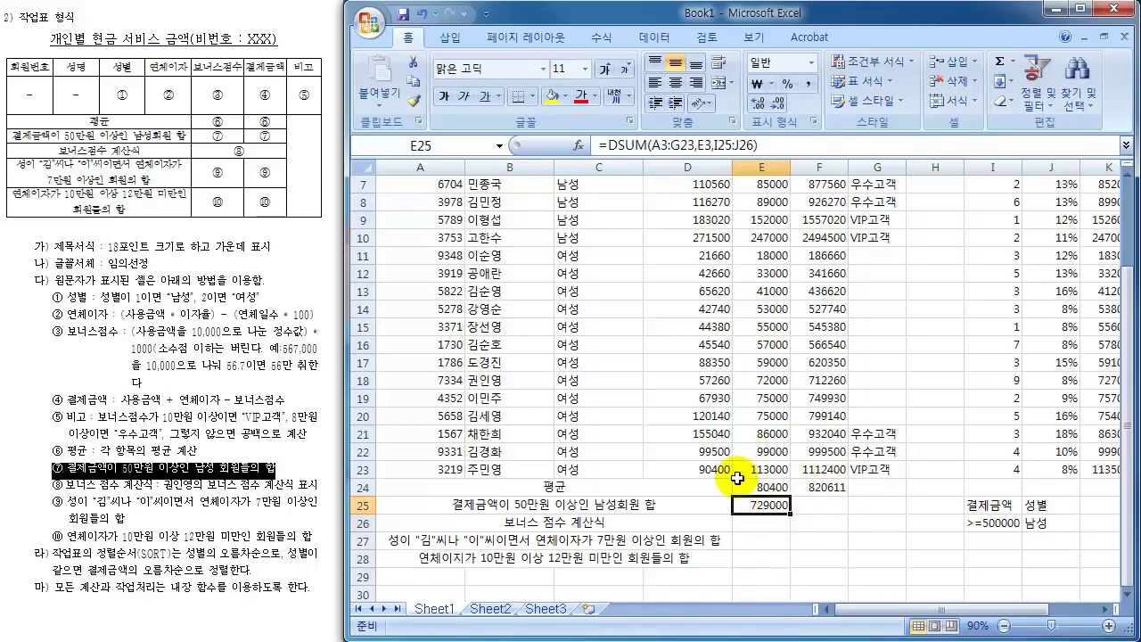
pyautogui.moveTo(790, 514); pyautogui.dragTo(843, 516)
pyautogui.click(816, 506)
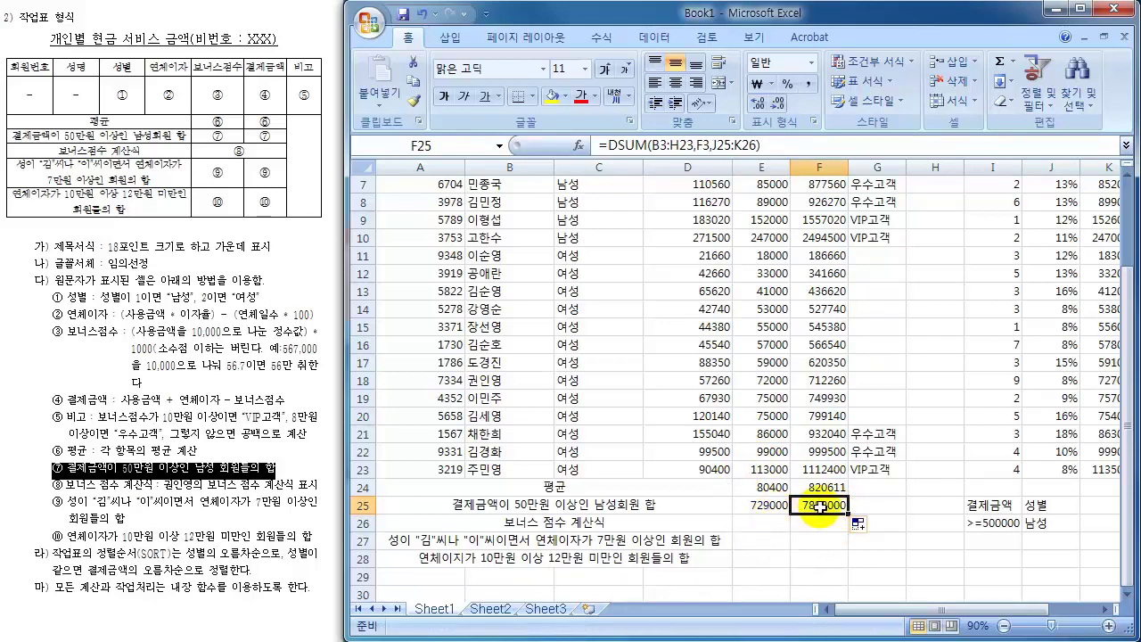
pyautogui.press('Delete')
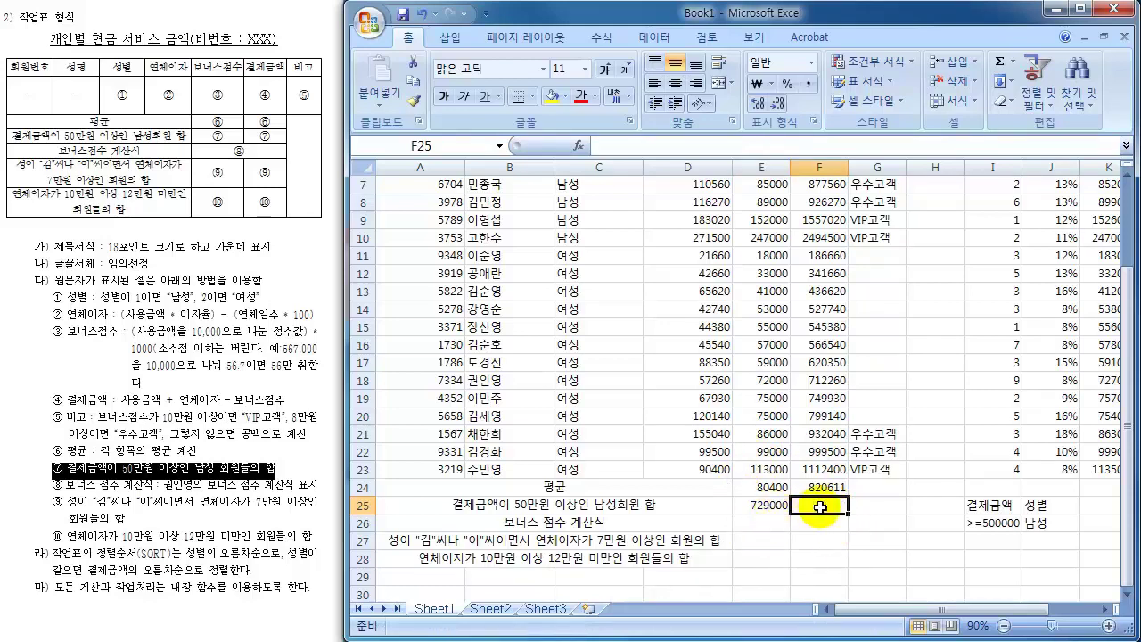
# - Make the database and criteria ranges in the E25 formula absolute as $A$3:$G$23 and $I$25:$J$26, keeping the field reference E3 relative
pyautogui.click(763, 505)
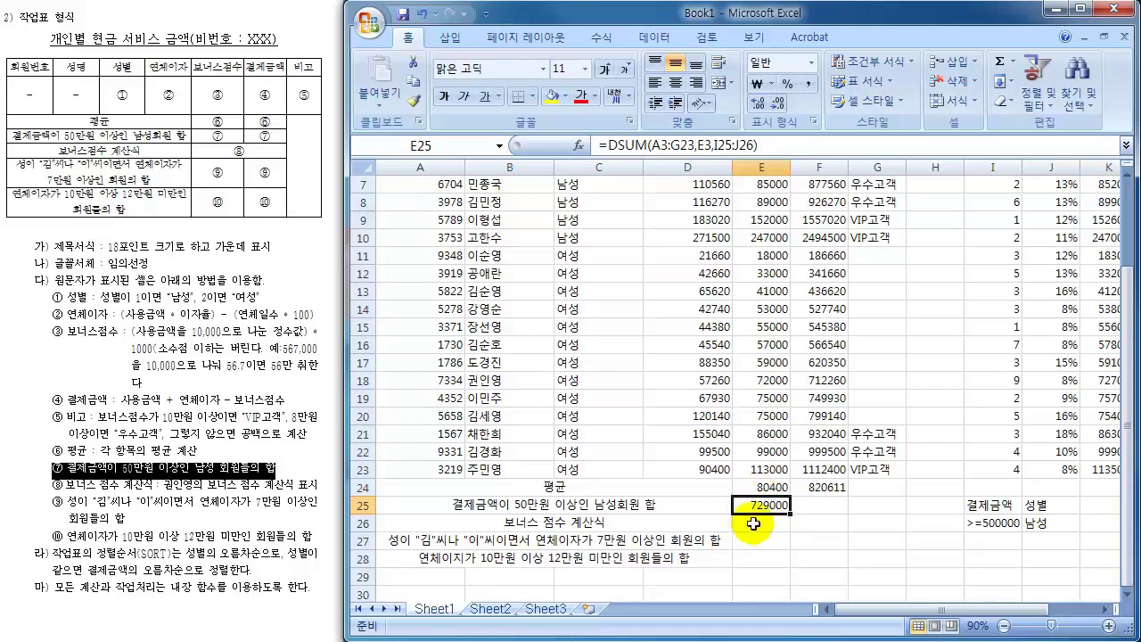
pyautogui.scroll(1, 771, 521)
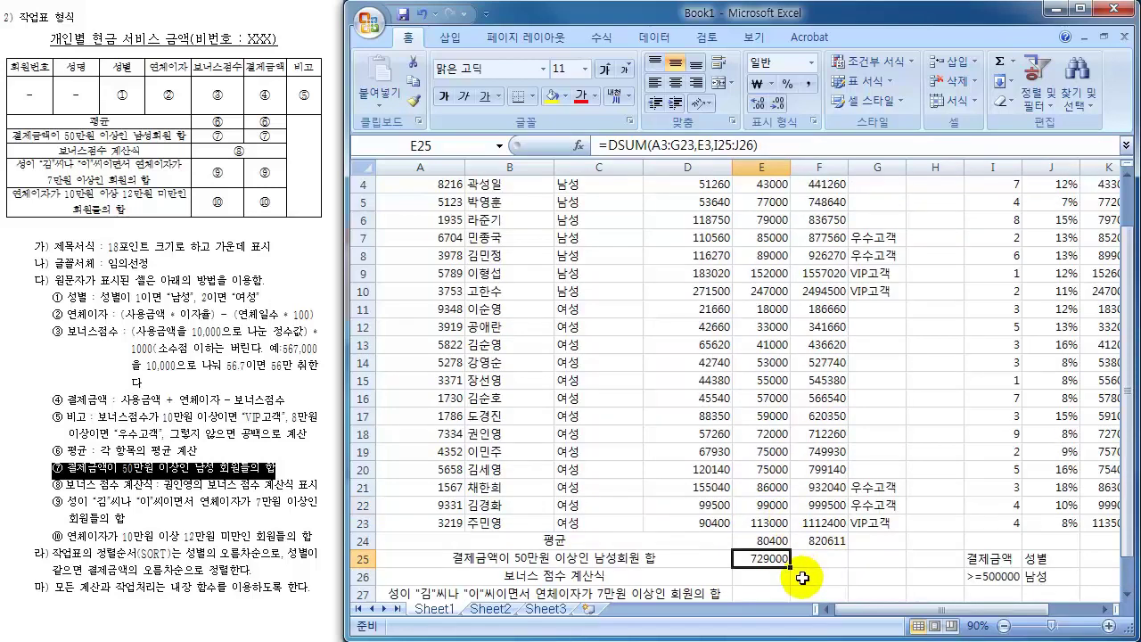
pyautogui.doubleClick(747, 559)
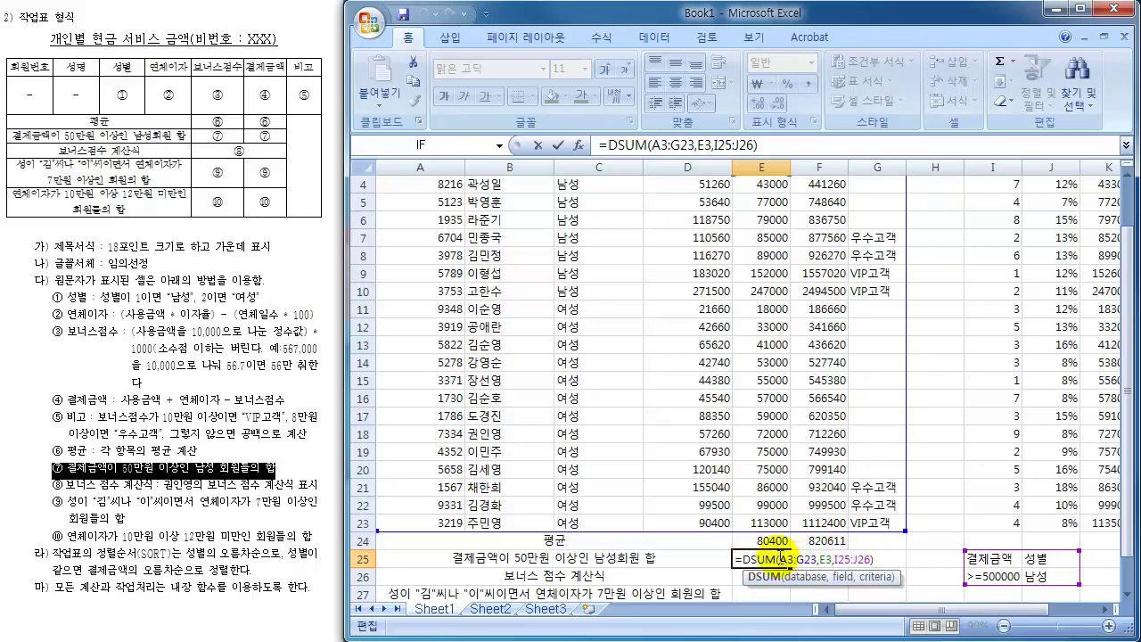
pyautogui.moveTo(782, 559); pyautogui.dragTo(815, 562)
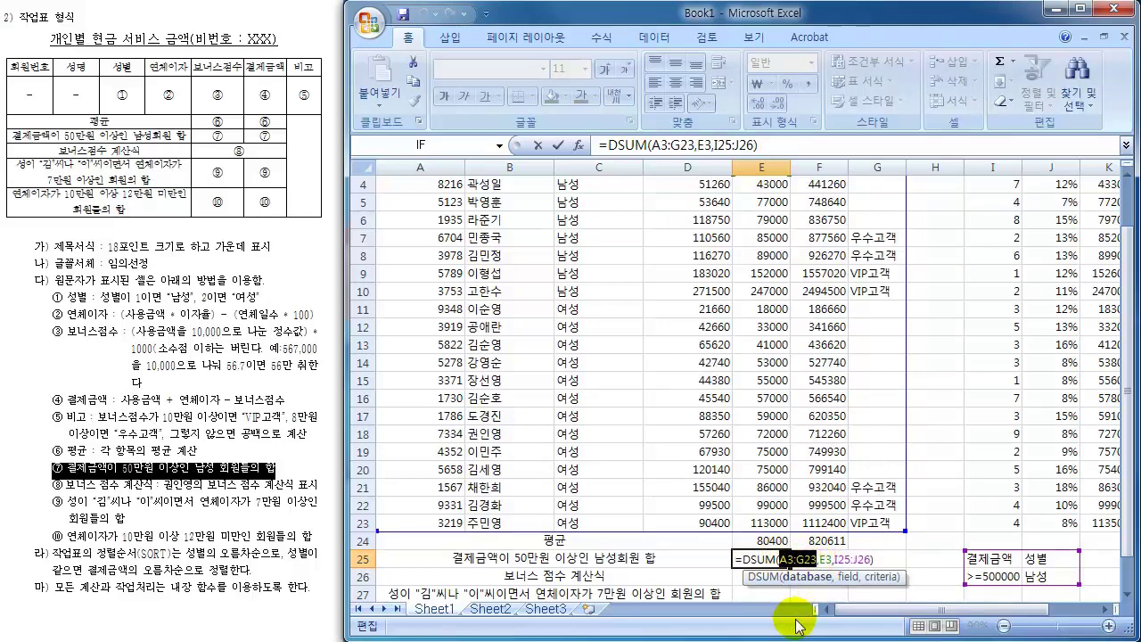
pyautogui.press('F4')
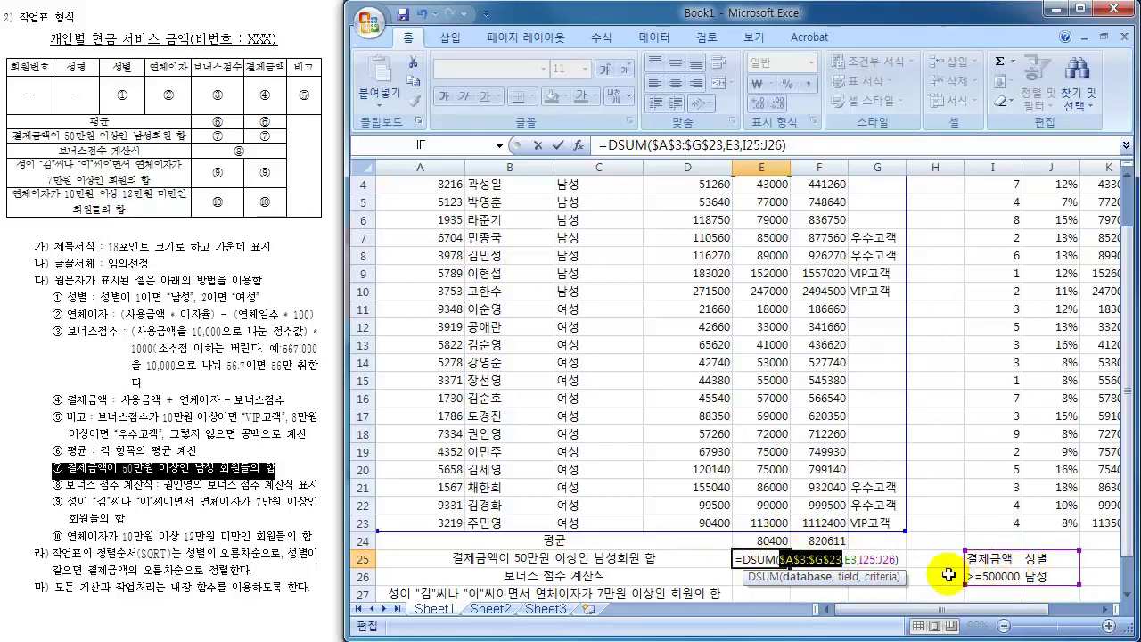
pyautogui.moveTo(863, 559); pyautogui.dragTo(899, 559)
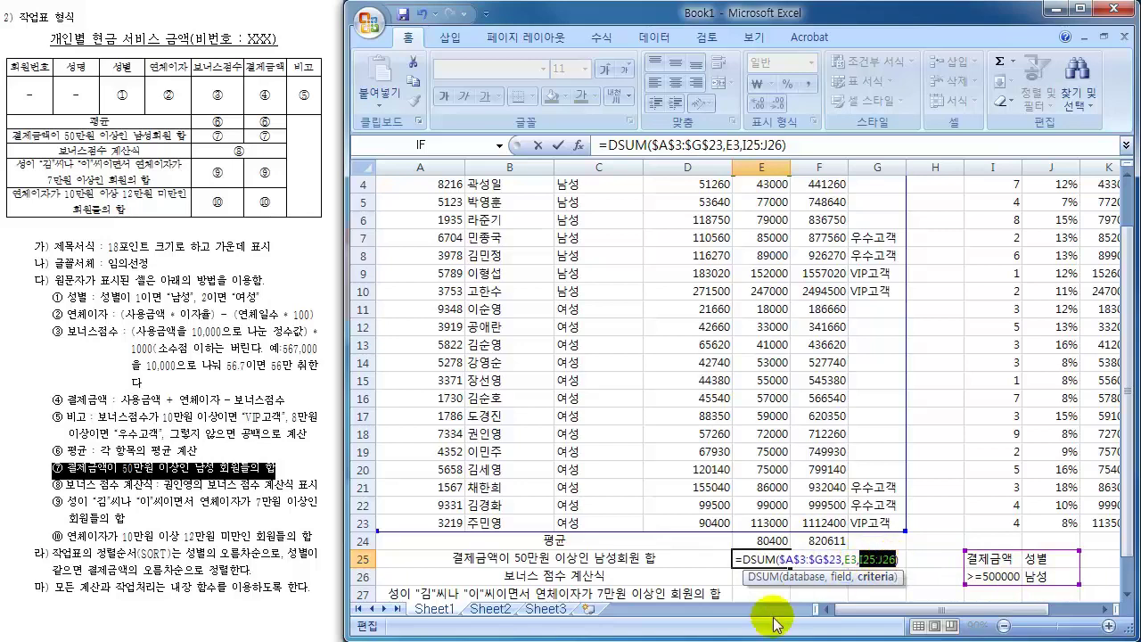
pyautogui.press('F4')
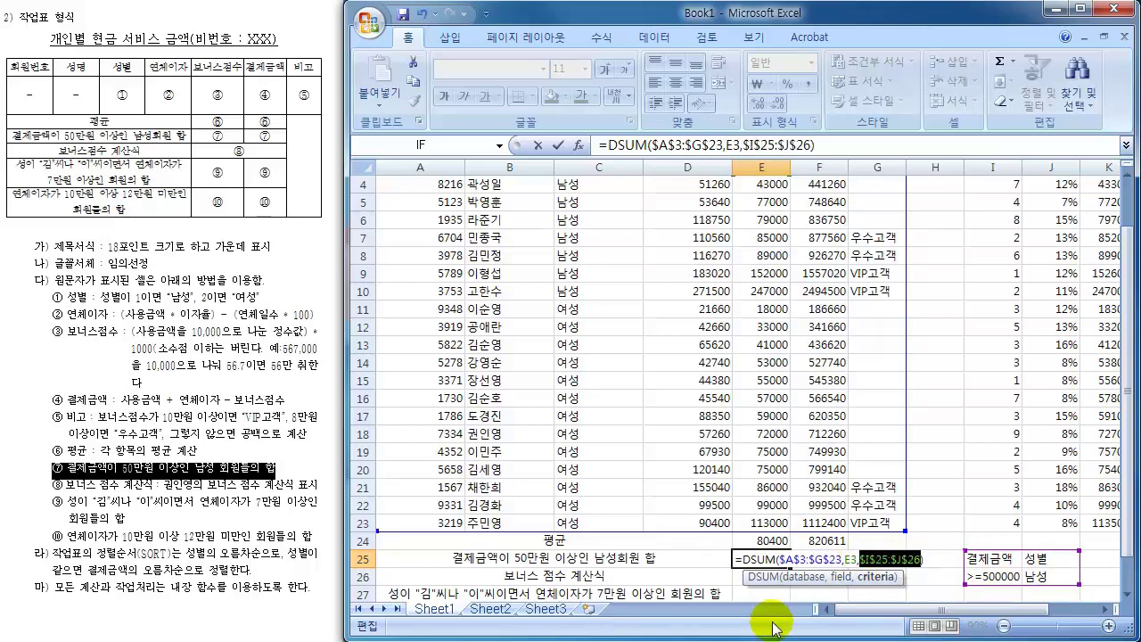
pyautogui.click(852, 560)
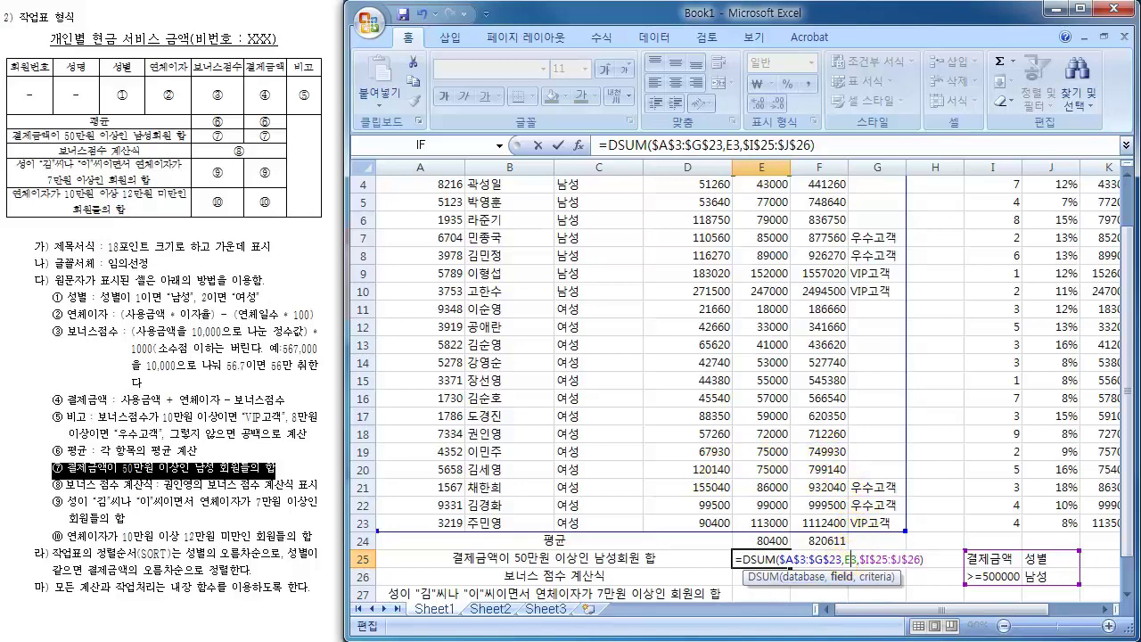
pyautogui.press('Return')
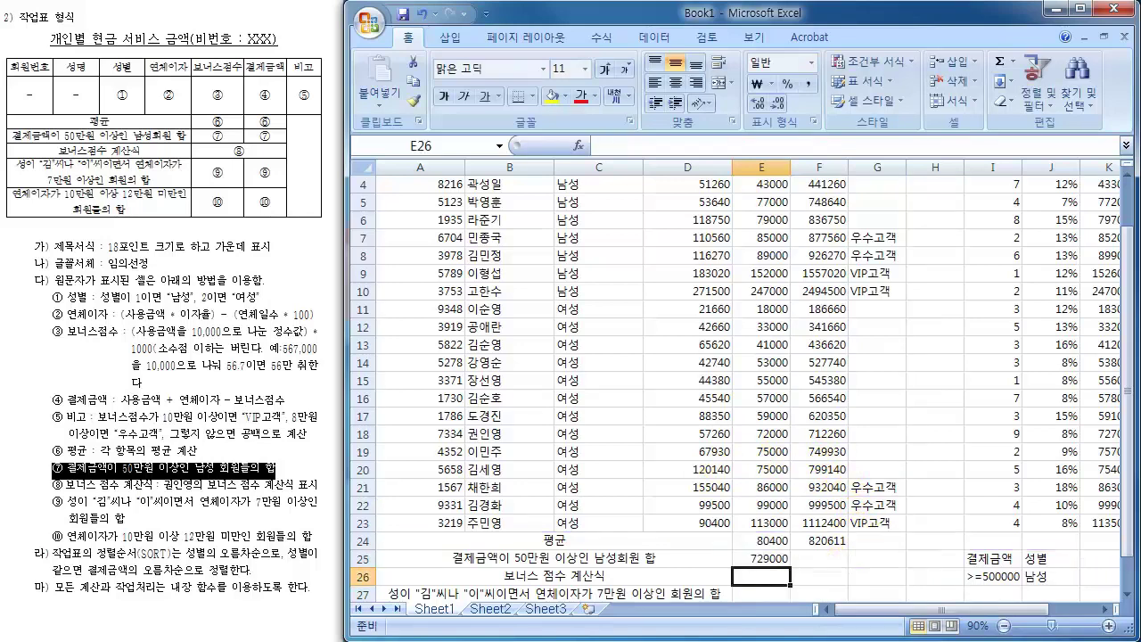
# - Fill the E25 formula across to F25 and check the copied formula's database, field and criteria references
pyautogui.click(763, 558)
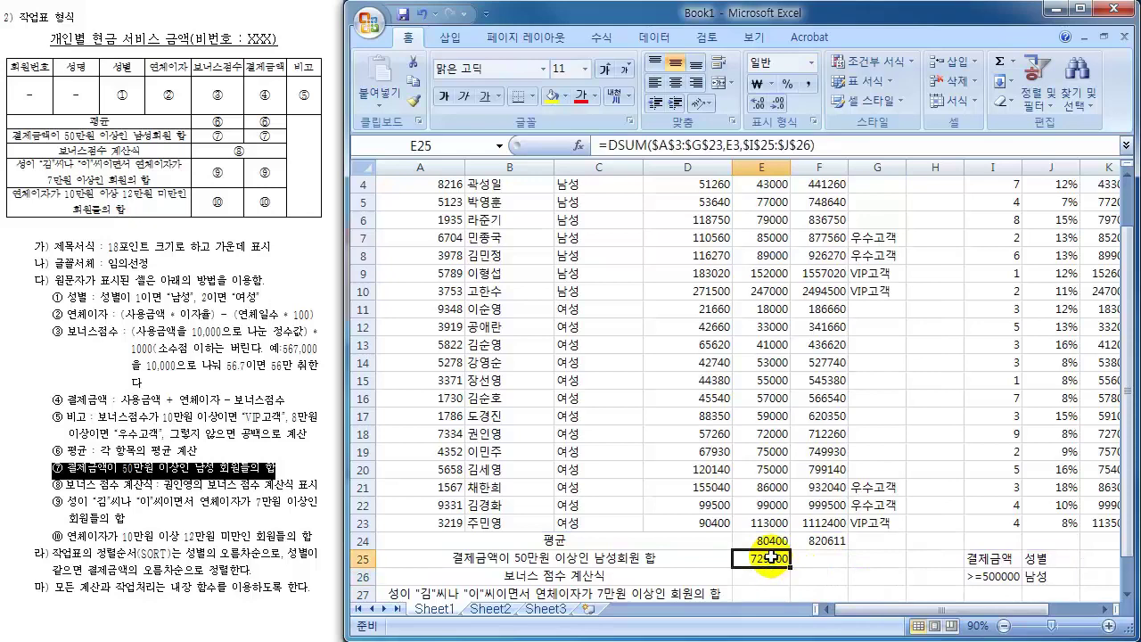
pyautogui.moveTo(790, 569); pyautogui.dragTo(838, 567)
pyautogui.click(828, 558)
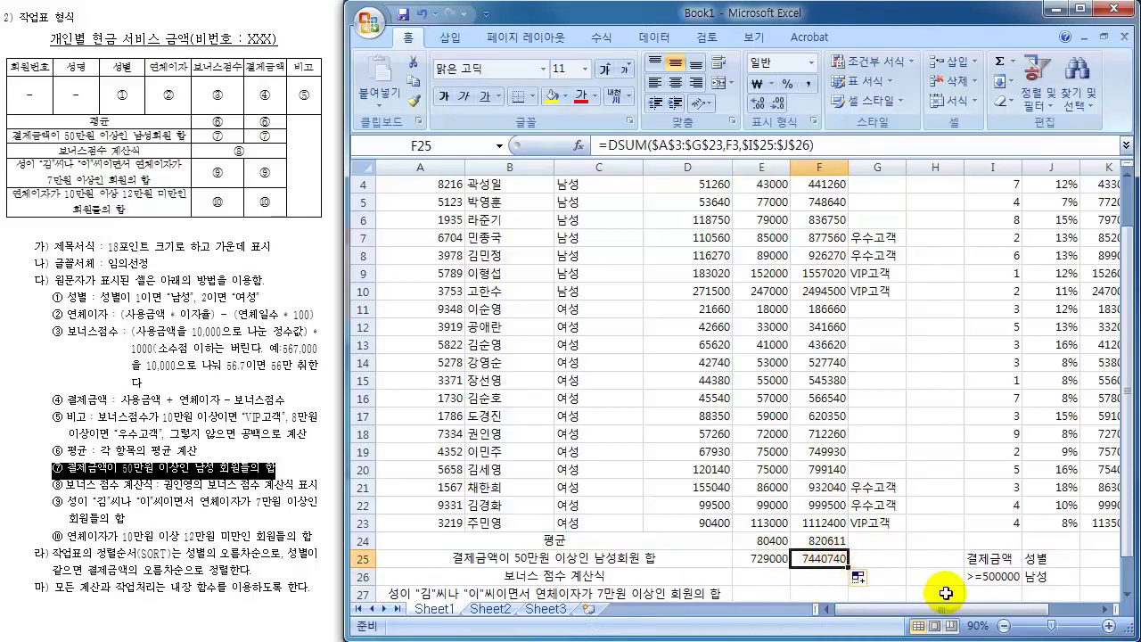
pyautogui.doubleClick(823, 562)
pyautogui.scroll(1, 826, 559)
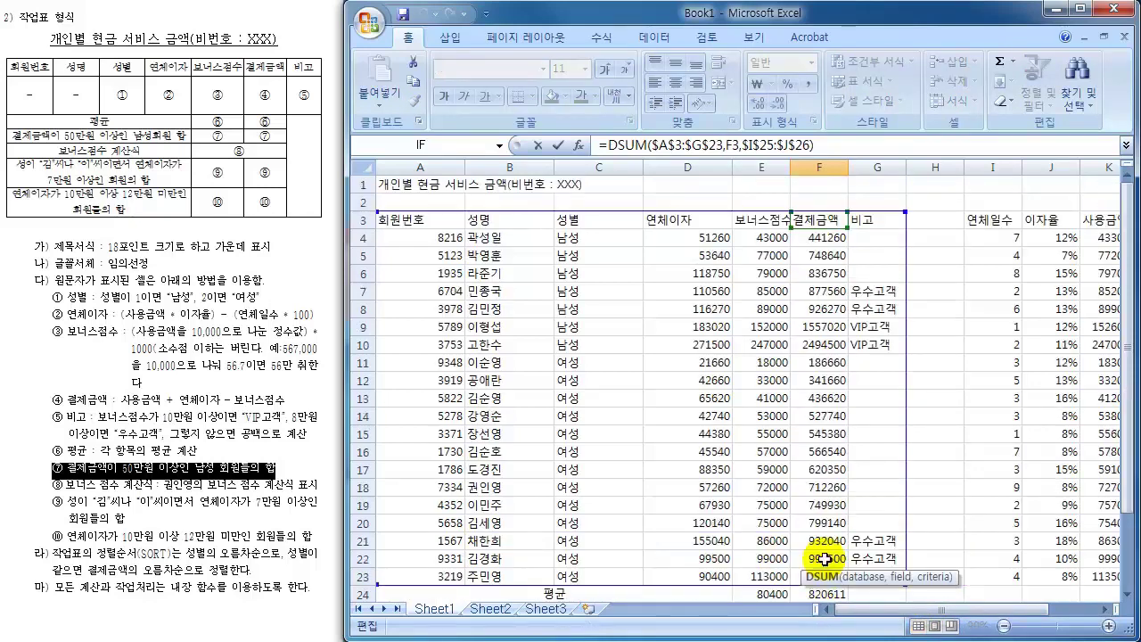
pyautogui.scroll(-2, 826, 559)
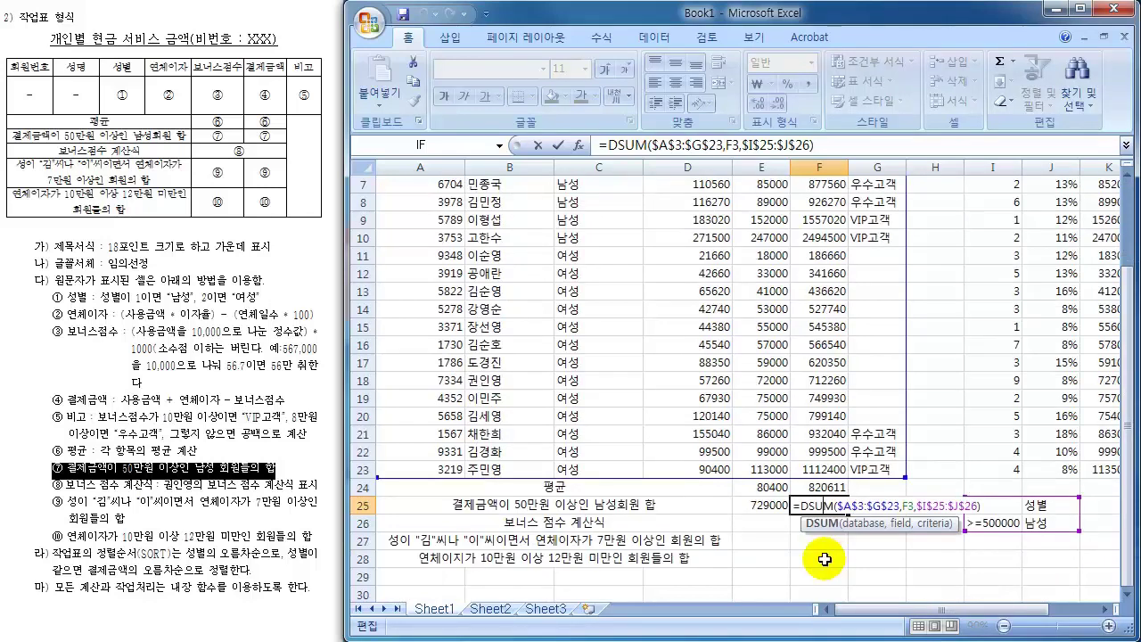
pyautogui.press('Return')
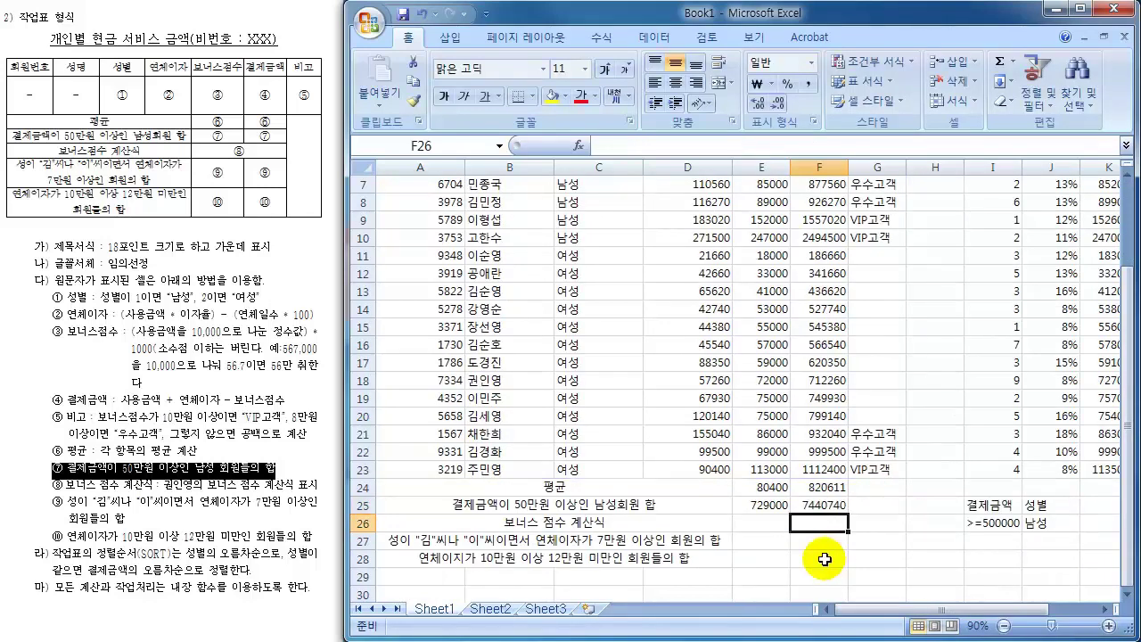
pyautogui.moveTo(990, 507); pyautogui.dragTo(1056, 527)
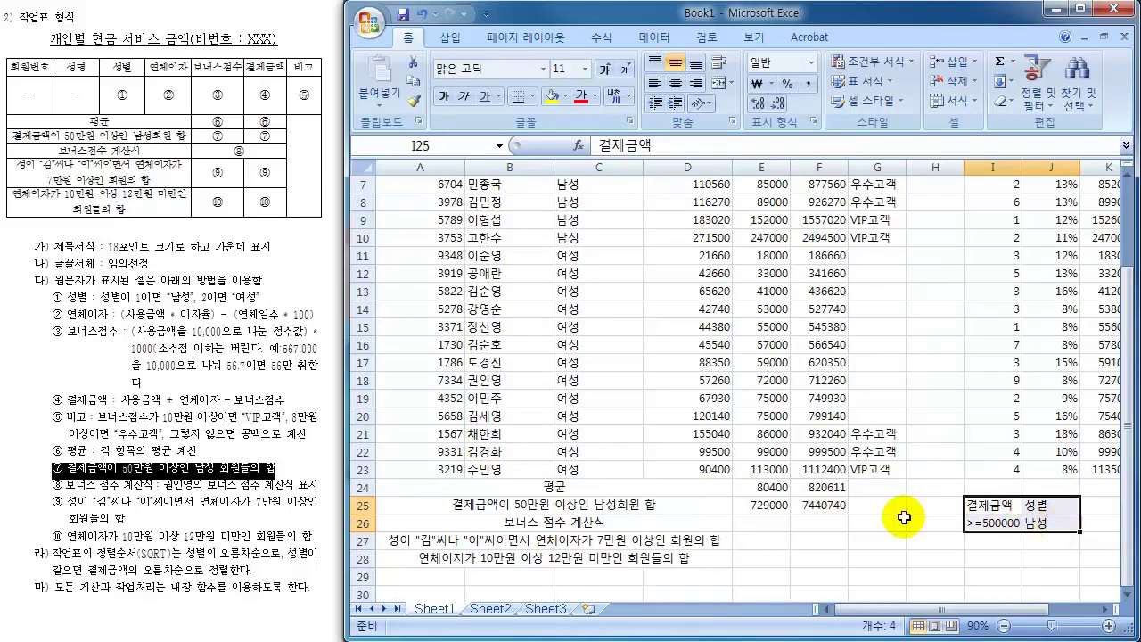
pyautogui.click(812, 504)
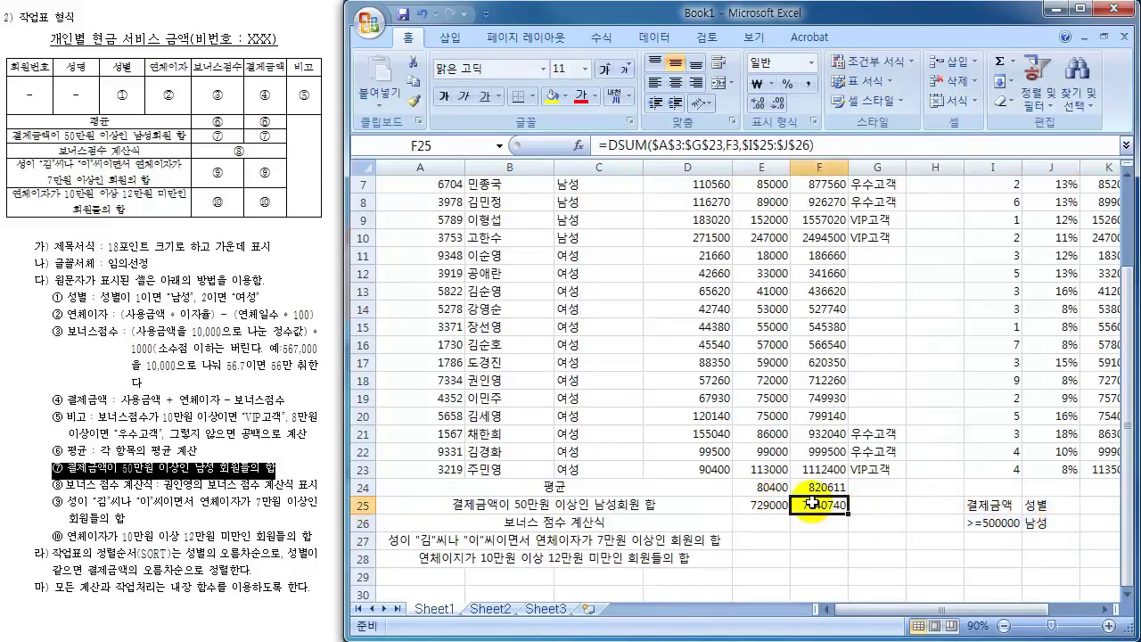
# - Copy the text of the bonus points formula in E18, leaving that cell as it is
pyautogui.click(749, 524)
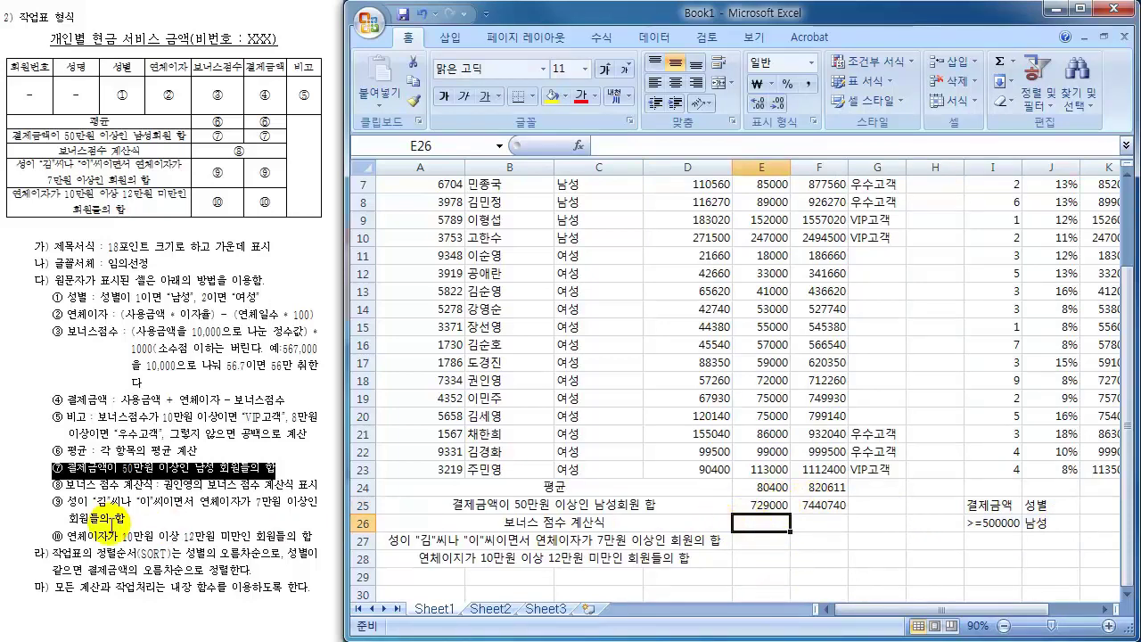
pyautogui.moveTo(52, 484); pyautogui.dragTo(340, 492)
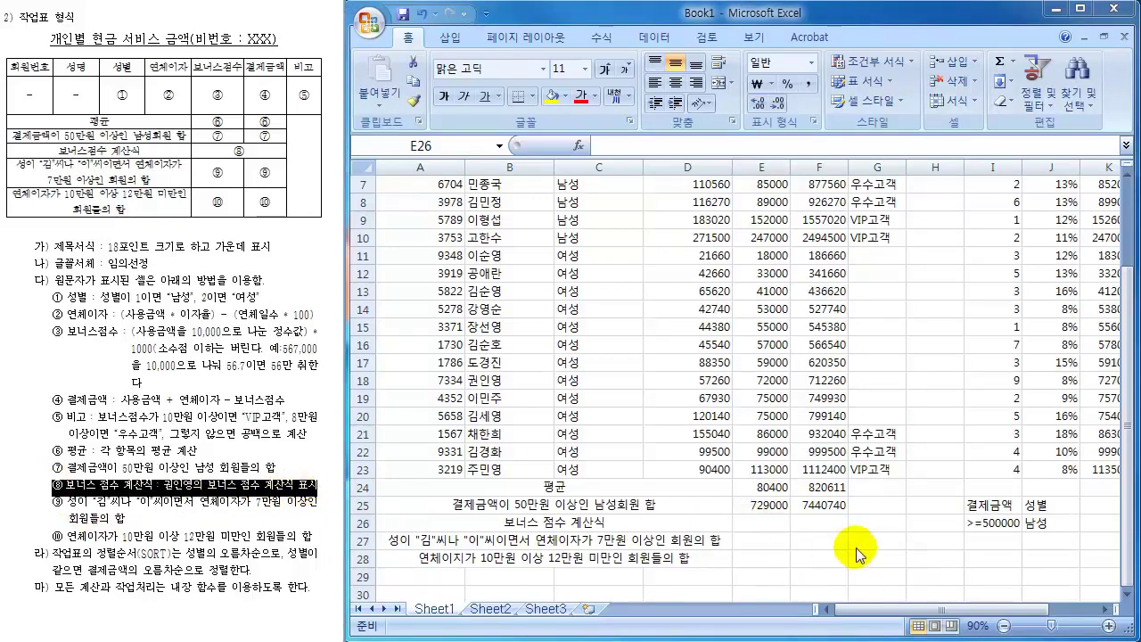
pyautogui.click(761, 523)
pyautogui.click(506, 470)
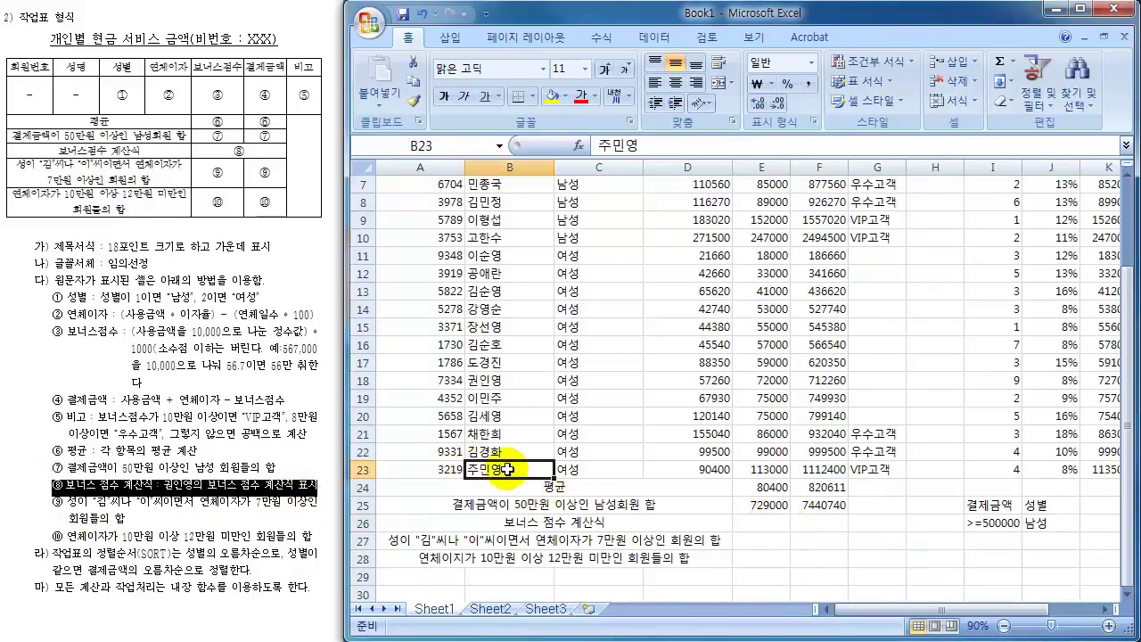
pyautogui.scroll(2, 506, 470)
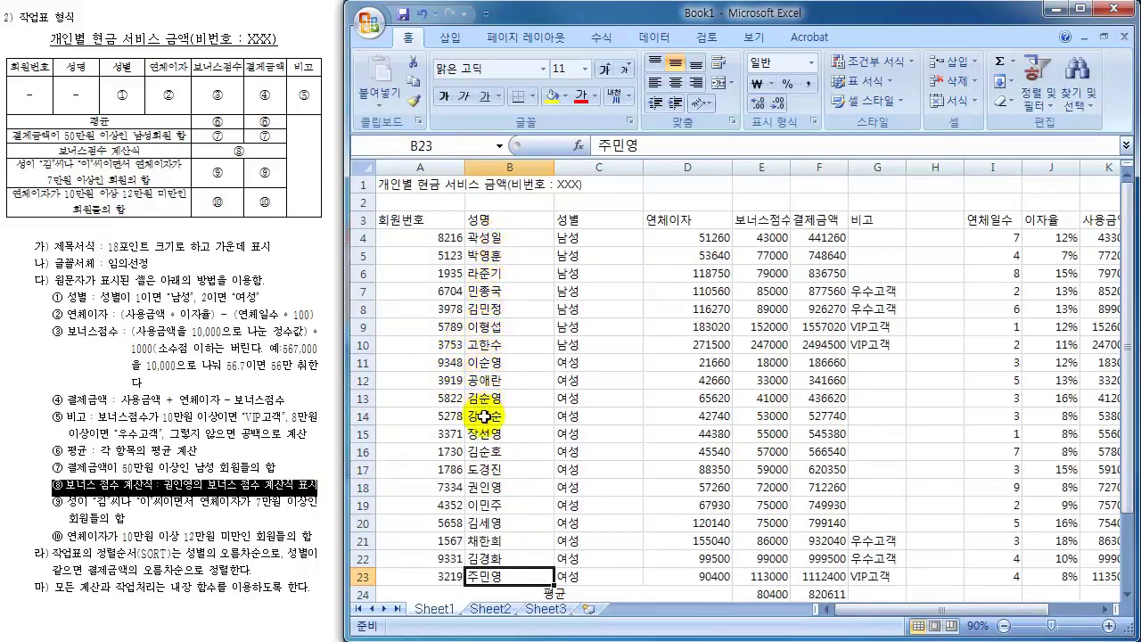
pyautogui.click(483, 488)
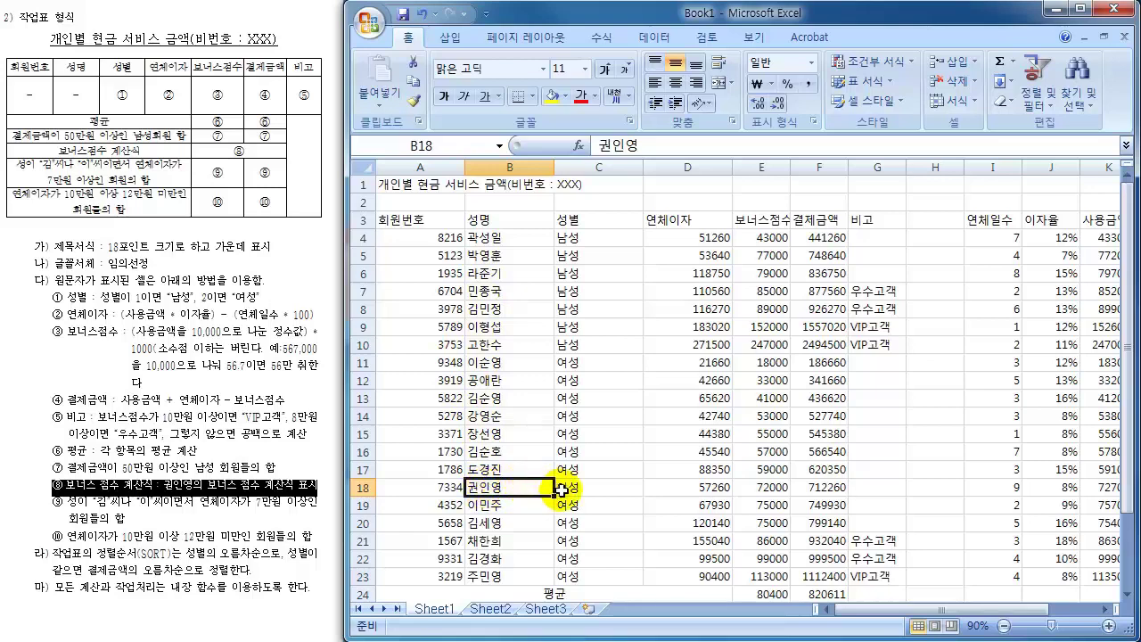
pyautogui.click(770, 488)
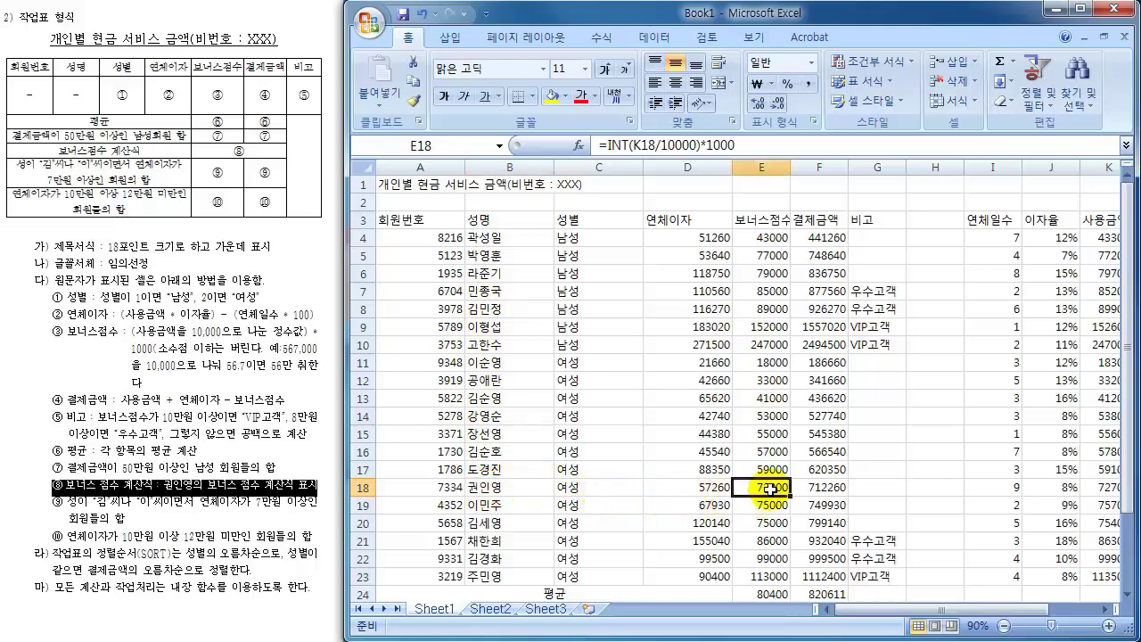
pyautogui.doubleClick(771, 488)
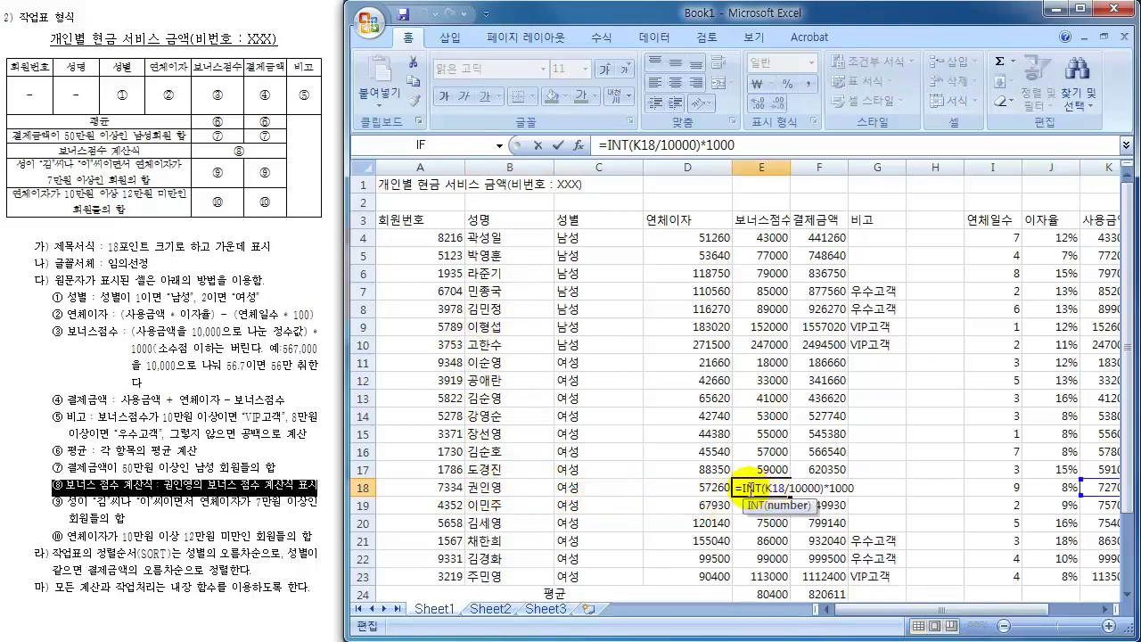
pyautogui.moveTo(734, 487); pyautogui.dragTo(910, 490)
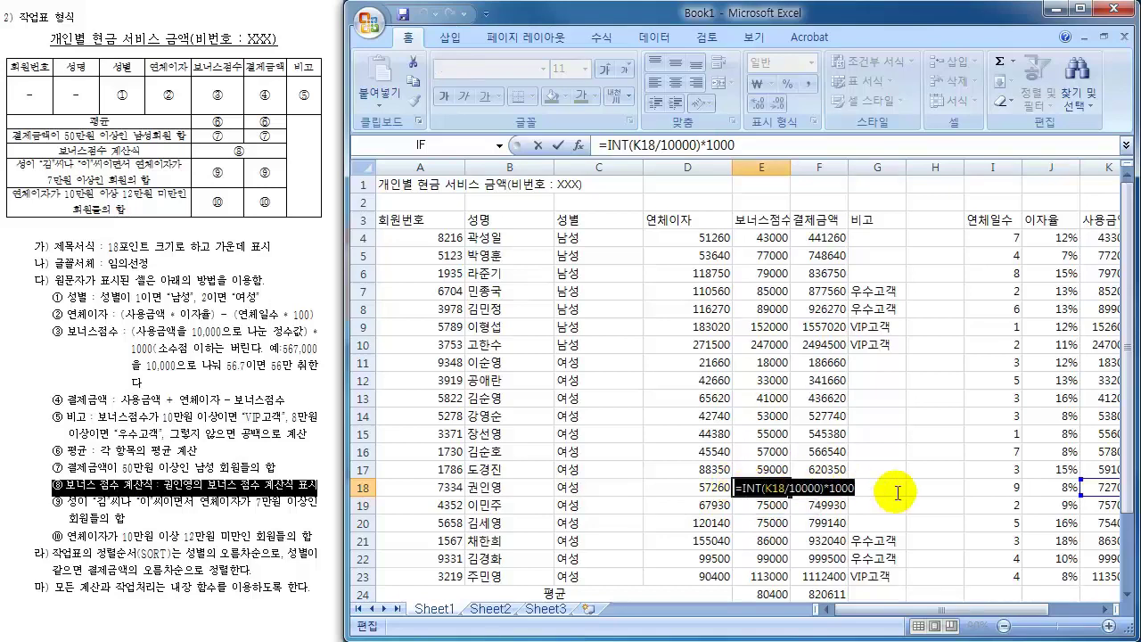
pyautogui.rightClick(822, 489)
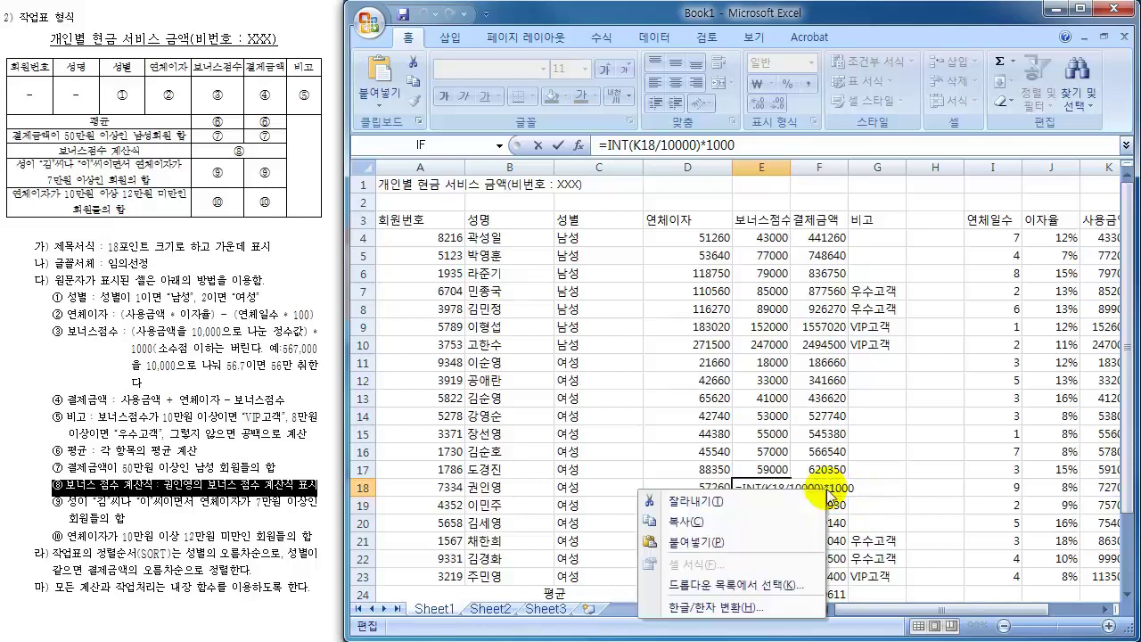
pyautogui.click(682, 523)
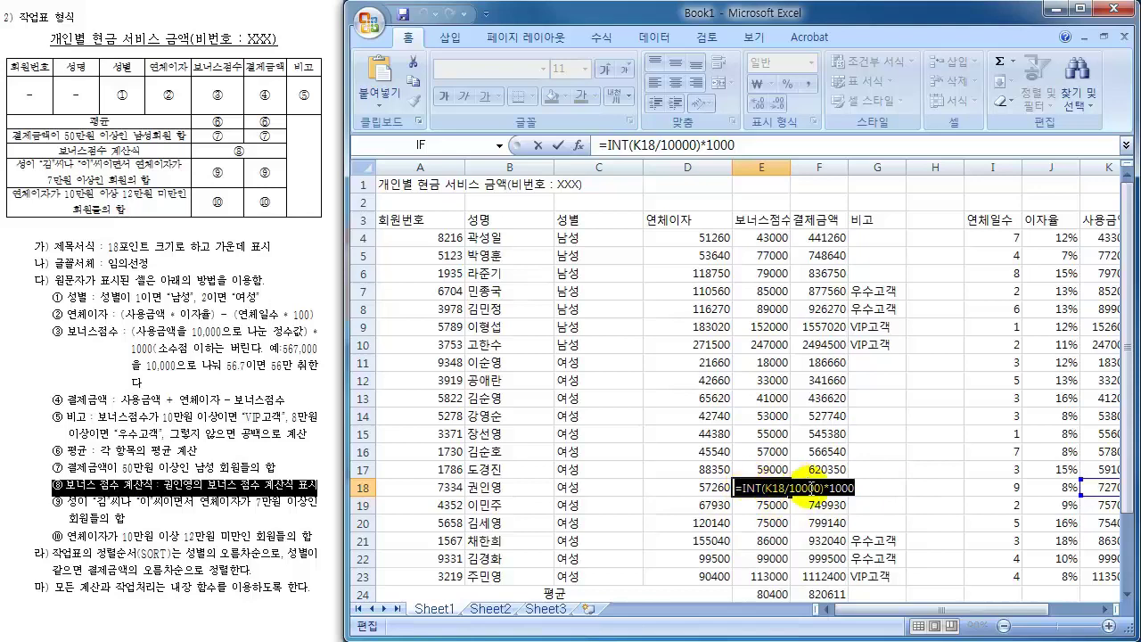
pyautogui.press('Escape')
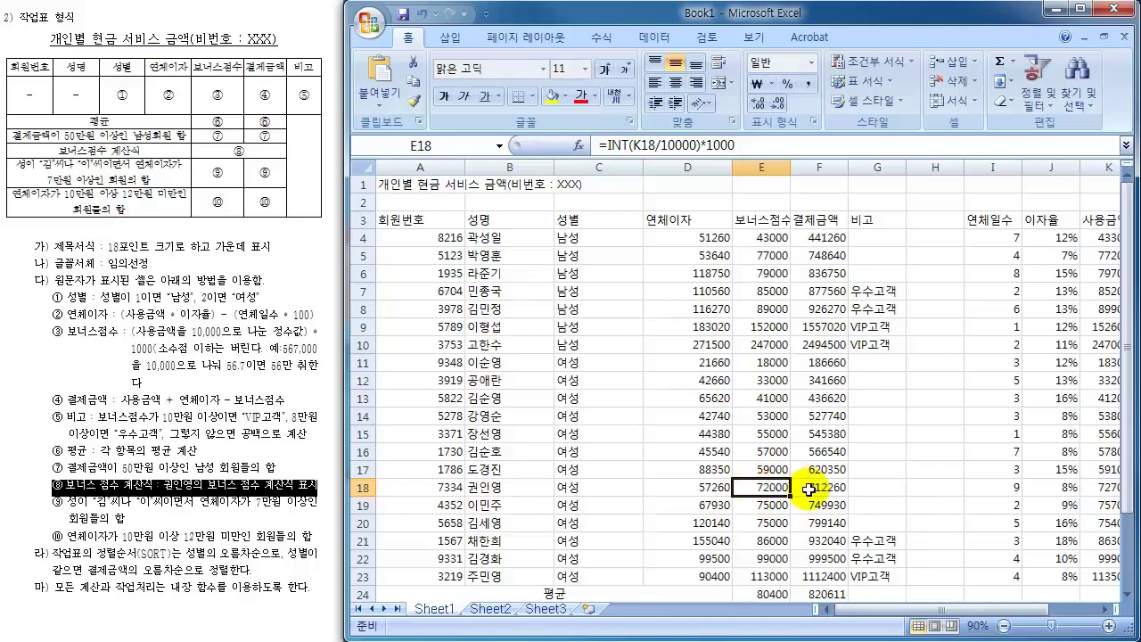
# - Enter the copied formula in E26 as displayed text, '=INT(K18/10000)*1000, with a leading apostrophe
pyautogui.scroll(-2, 808, 490)
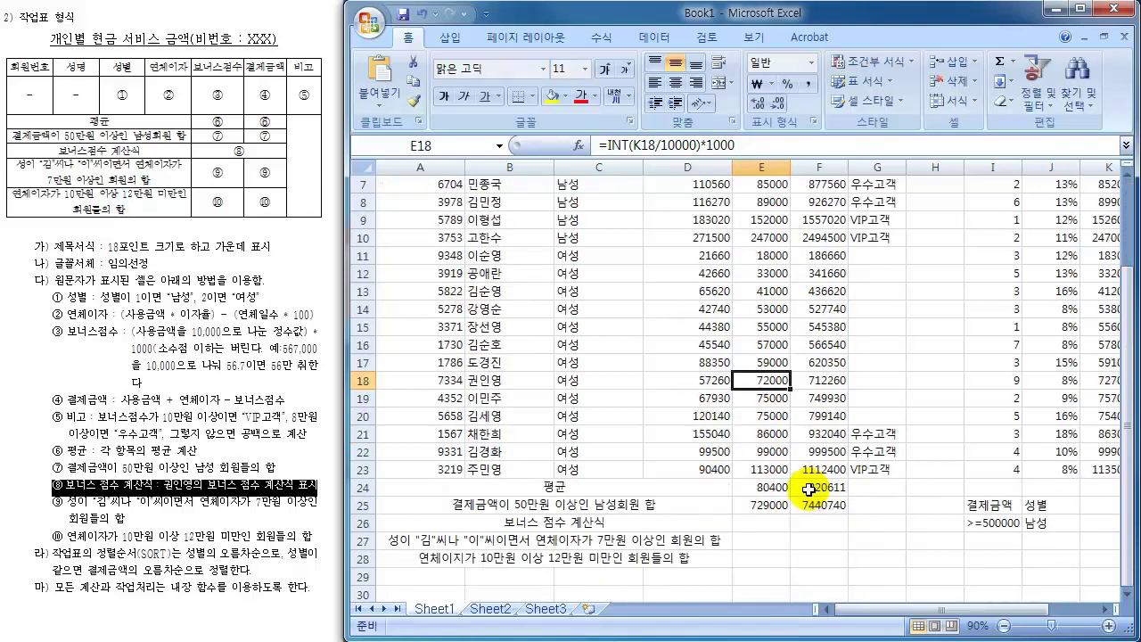
pyautogui.click(759, 524)
pyautogui.write('=')
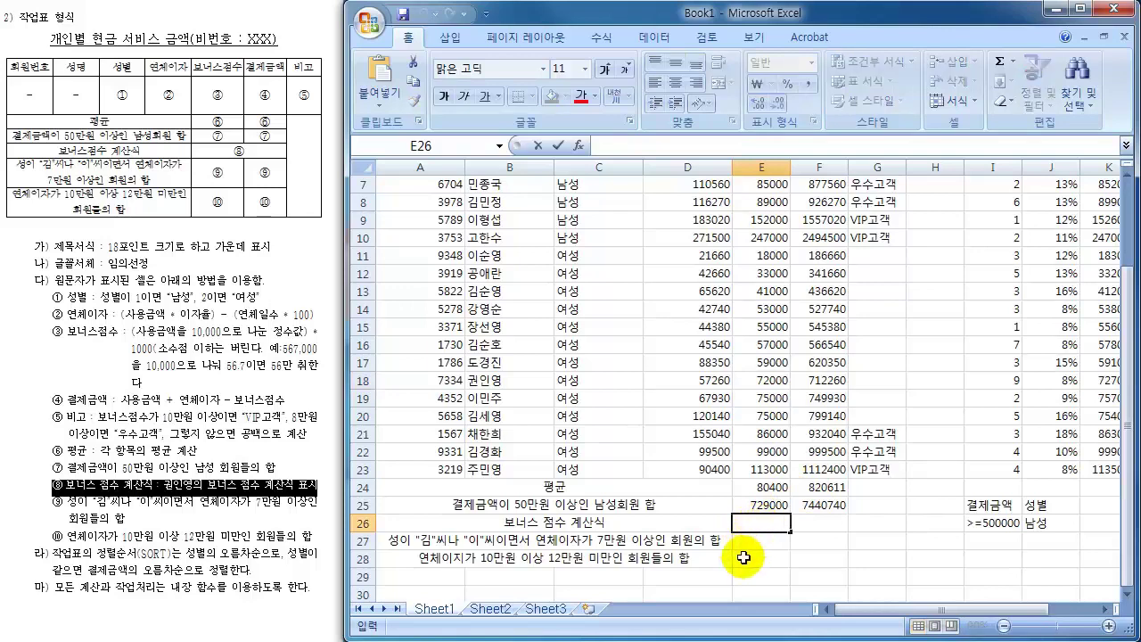
pyautogui.write('INT(K18/10000)*1000')
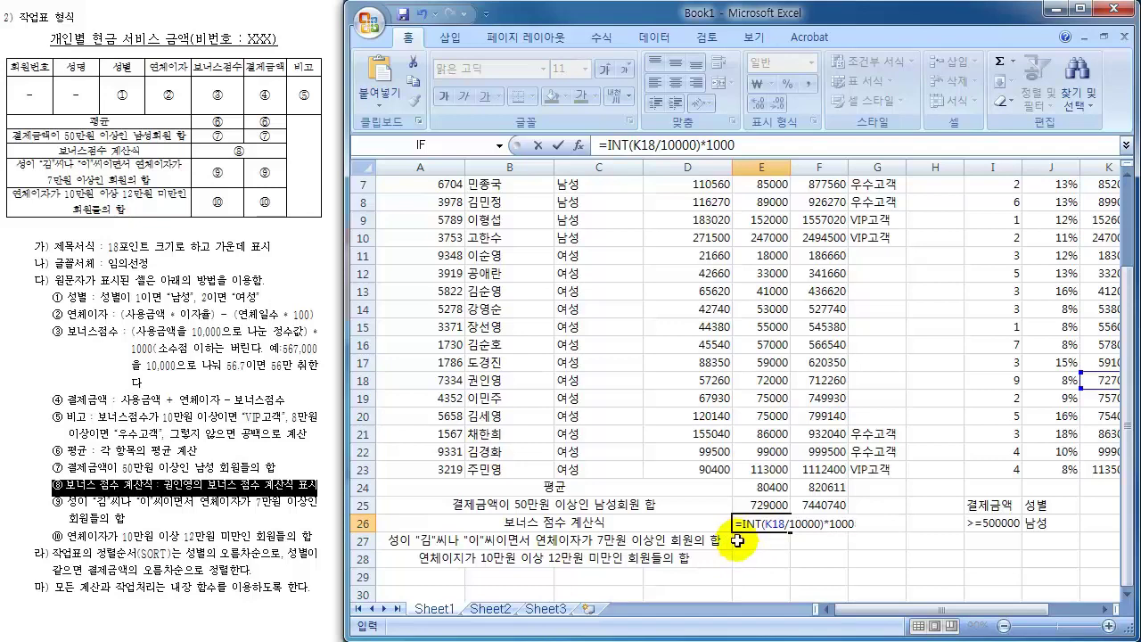
pyautogui.click(737, 523)
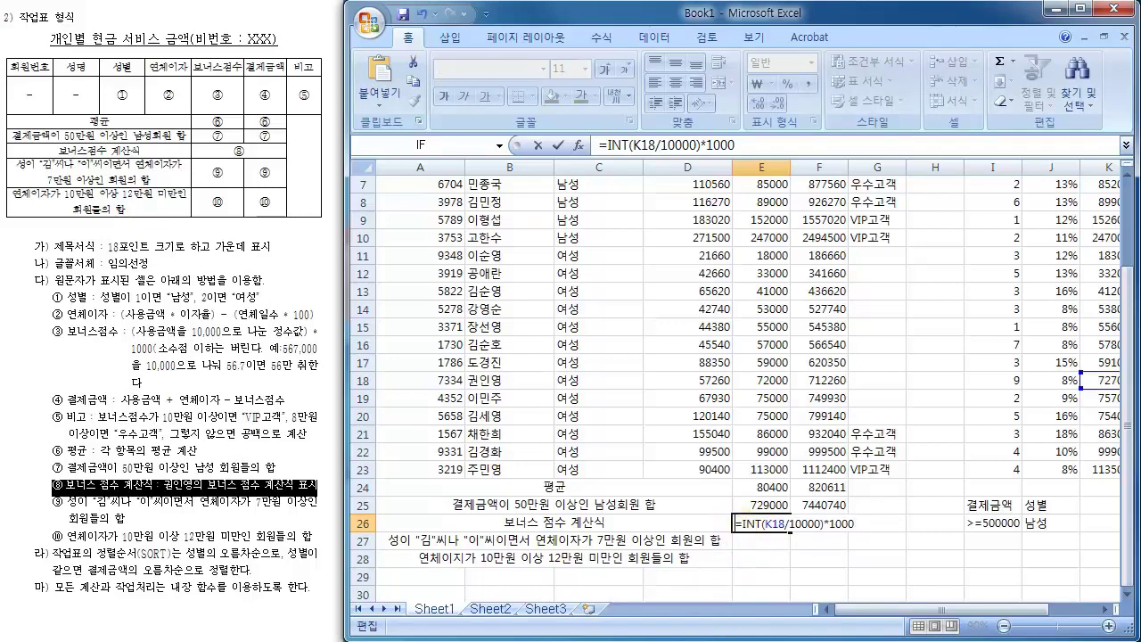
pyautogui.write("'")
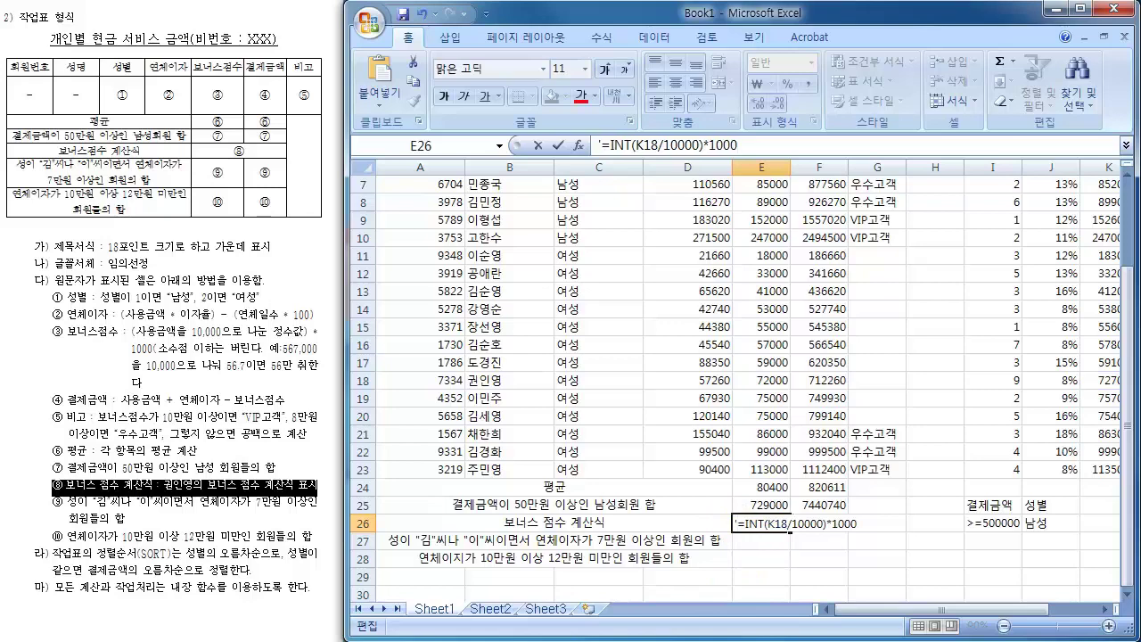
pyautogui.press('Return')
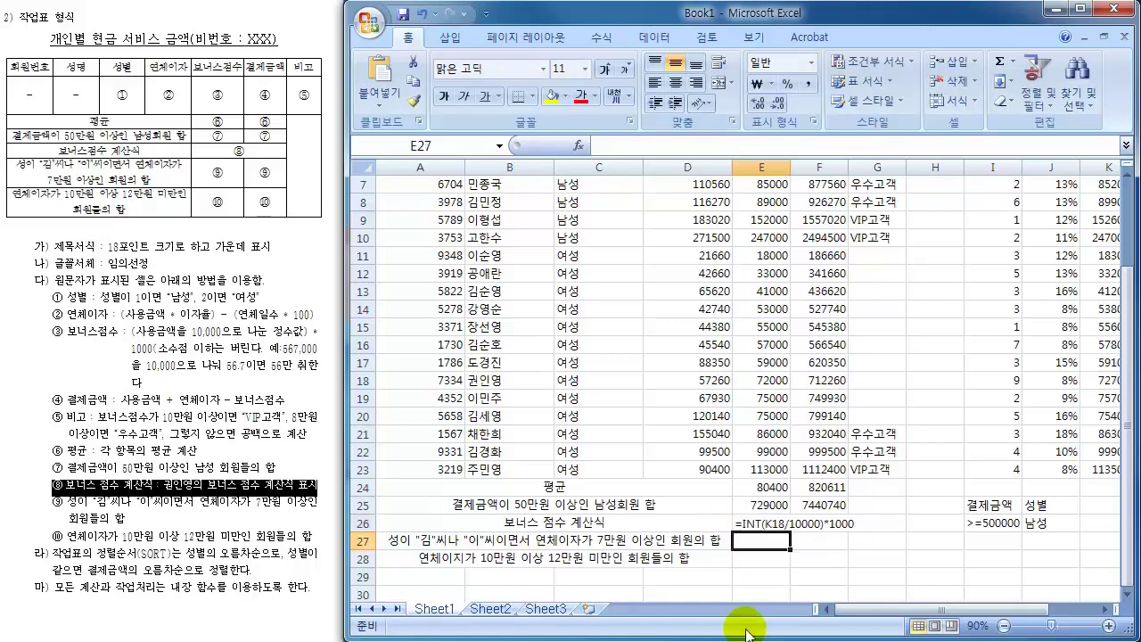
# - Widen columns E and F equally so the formula text in row 26 fits across both
pyautogui.click(769, 524)
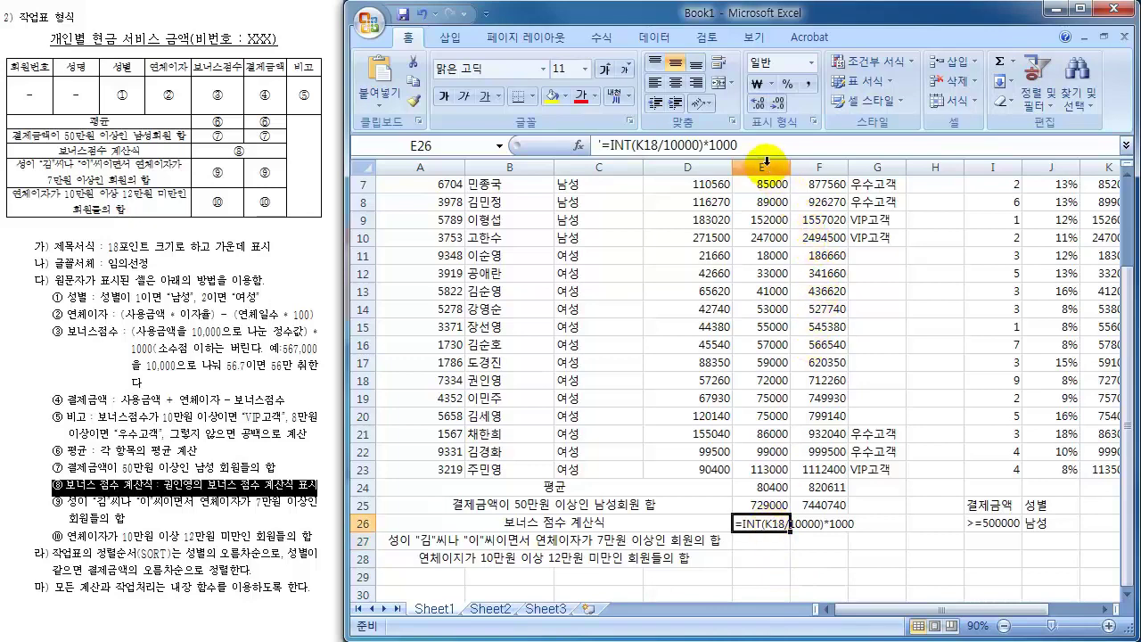
pyautogui.moveTo(767, 163); pyautogui.dragTo(864, 168)
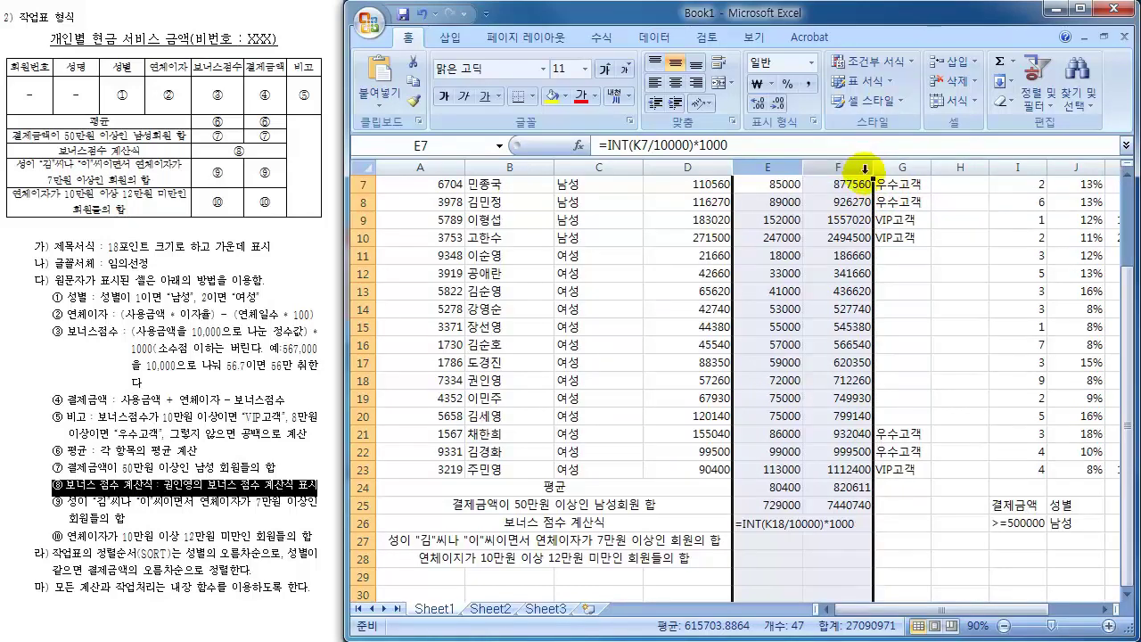
pyautogui.moveTo(741, 523); pyautogui.dragTo(863, 527)
pyautogui.click(843, 545)
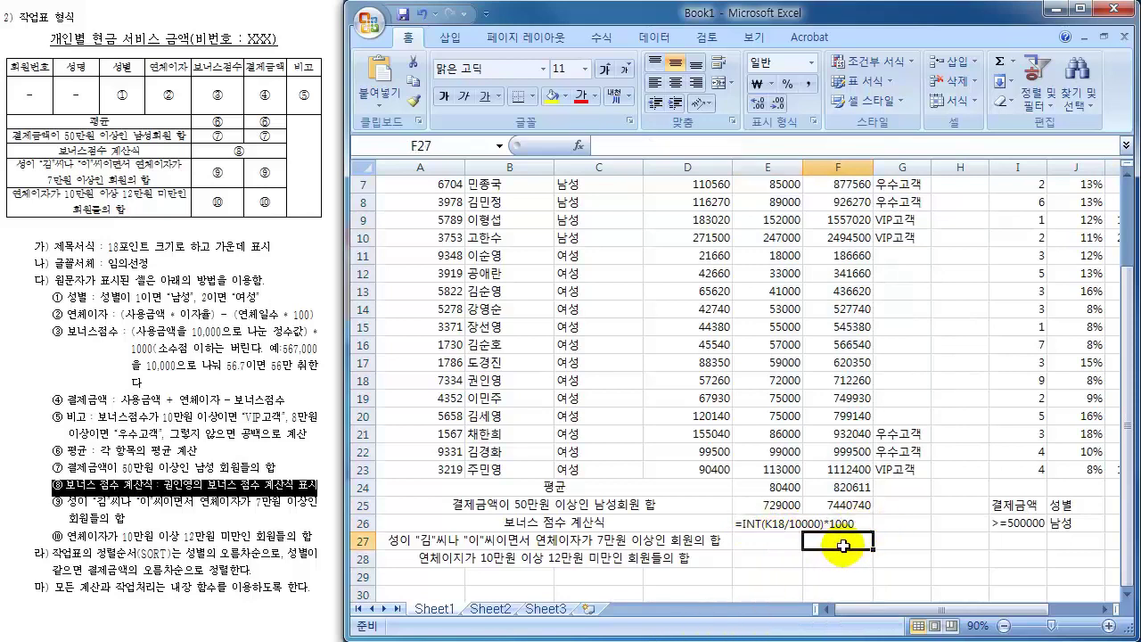
# - Merge and centre E26:F26 so the formula text spans both columns
pyautogui.click(753, 521)
pyautogui.moveTo(836, 527); pyautogui.dragTo(835, 525)
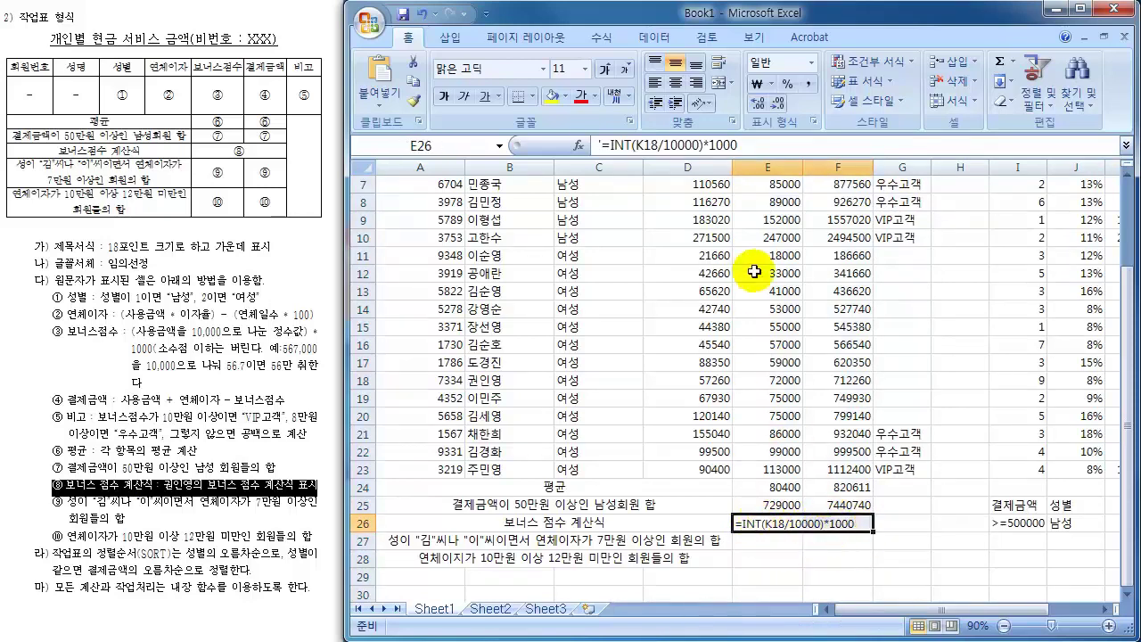
pyautogui.click(724, 84)
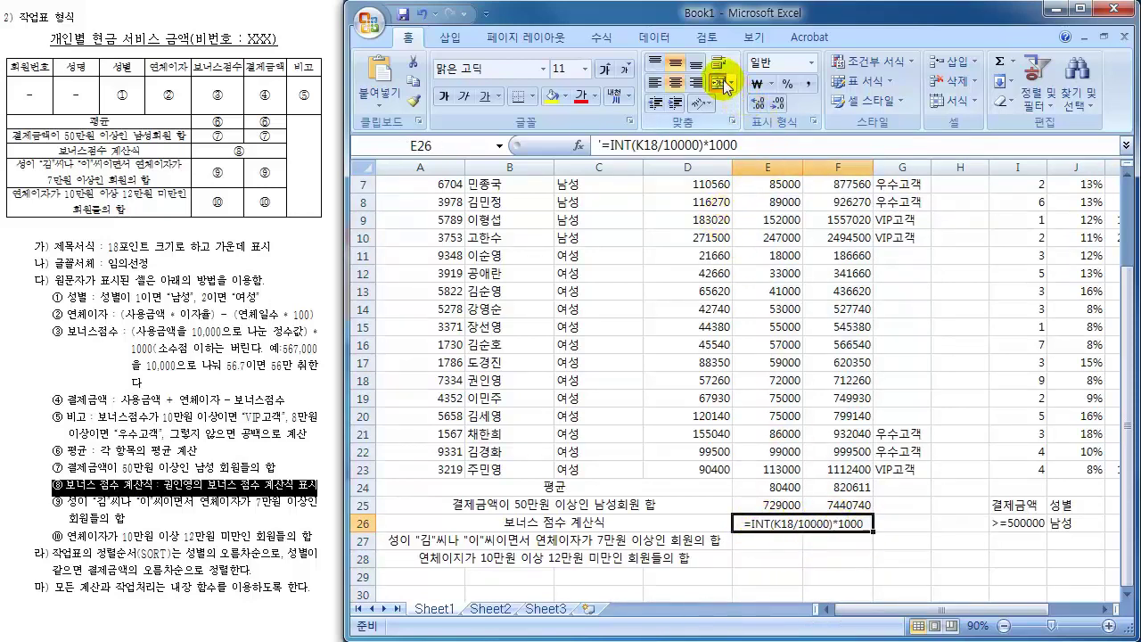
pyautogui.click(902, 559)
pyautogui.click(767, 528)
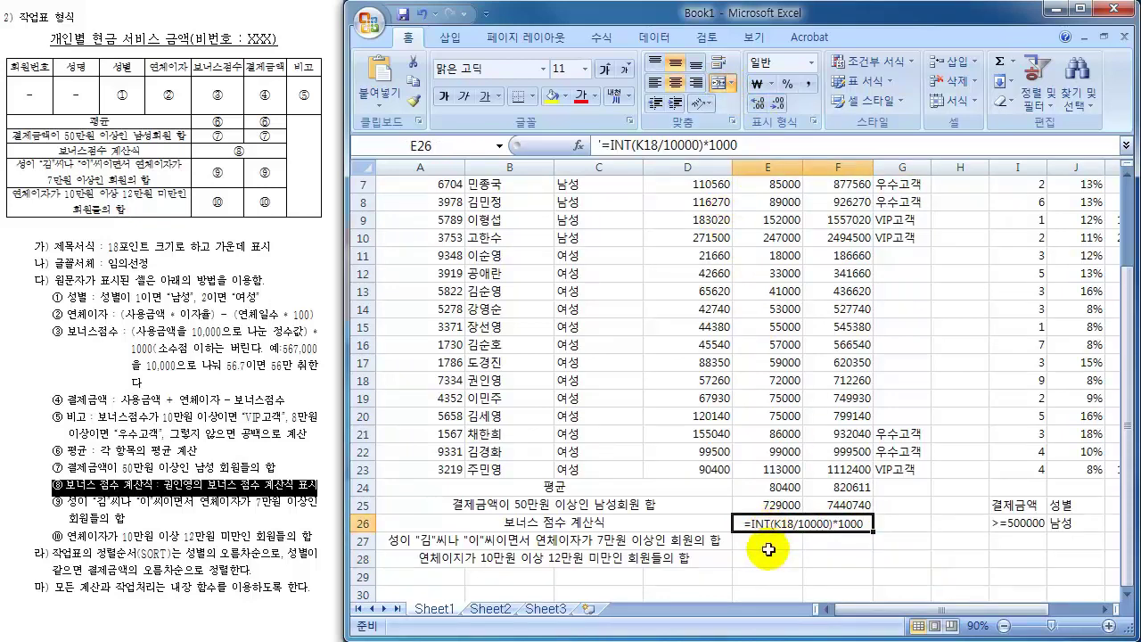
# - Examine the row 27 condition, noting the OR between surnames 김 and 이 and the AND with overdue interest of 70,000 or more
pyautogui.click(768, 546)
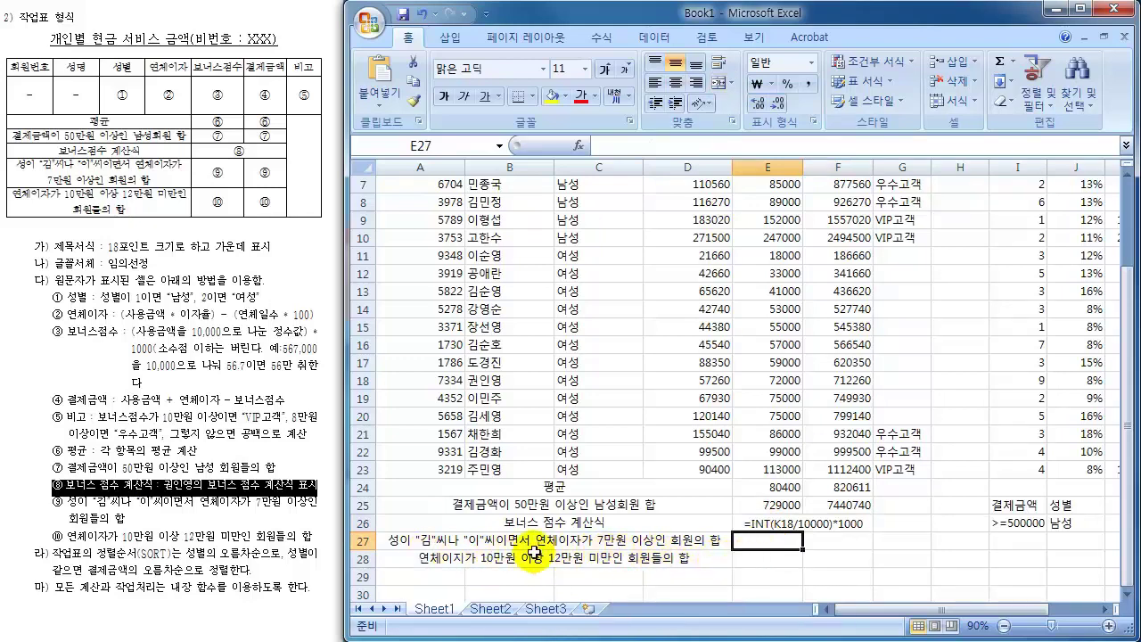
pyautogui.moveTo(54, 503); pyautogui.dragTo(168, 517)
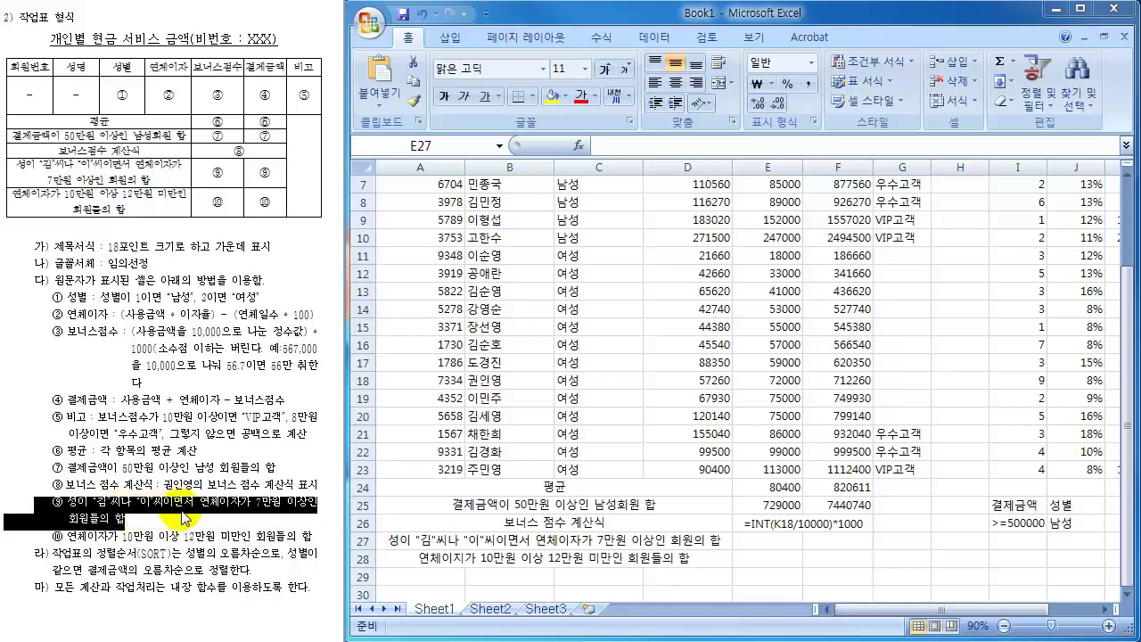
pyautogui.click(756, 543)
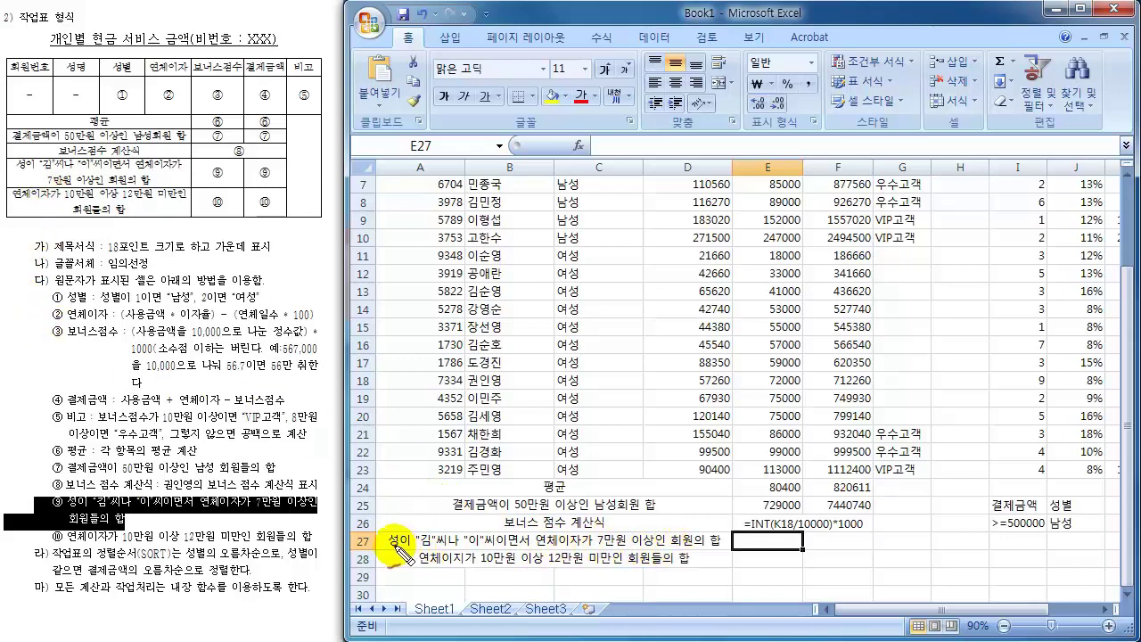
pyautogui.moveTo(404, 542)
pyautogui.mouseDown()
pyautogui.moveTo(417, 530)
pyautogui.moveTo(410, 546)
pyautogui.mouseUp()
pyautogui.moveTo(486, 542)
pyautogui.mouseDown()
pyautogui.moveTo(500, 547)
pyautogui.moveTo(480, 546)
pyautogui.moveTo(465, 517)
pyautogui.moveTo(524, 556)
pyautogui.mouseUp()
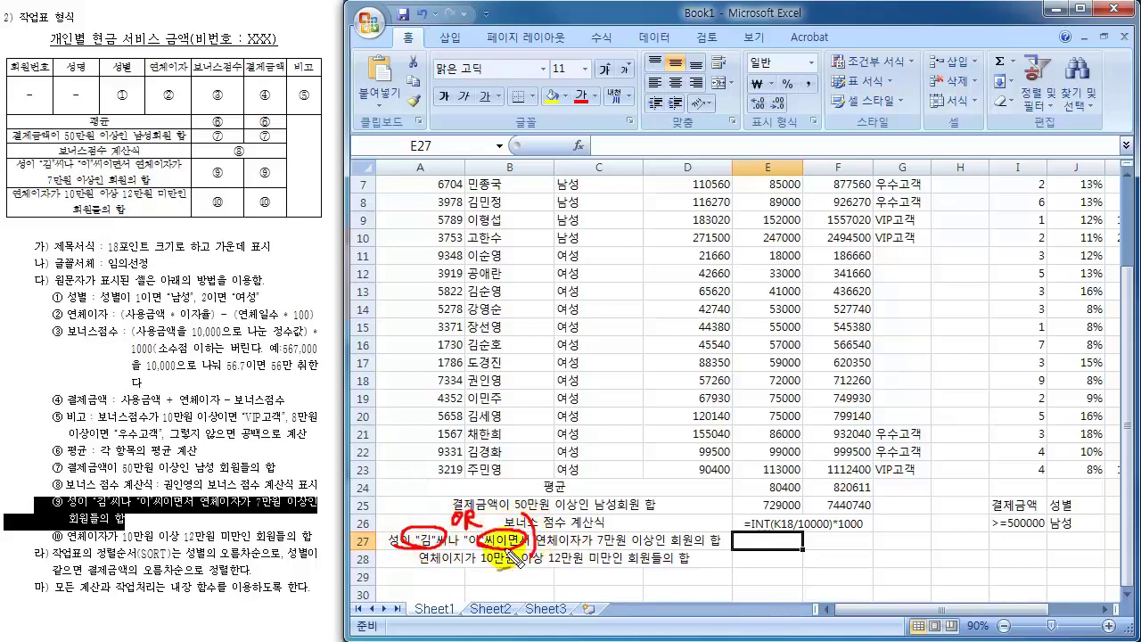
pyautogui.moveTo(405, 513)
pyautogui.mouseDown()
pyautogui.moveTo(385, 535)
pyautogui.moveTo(404, 555)
pyautogui.mouseUp()
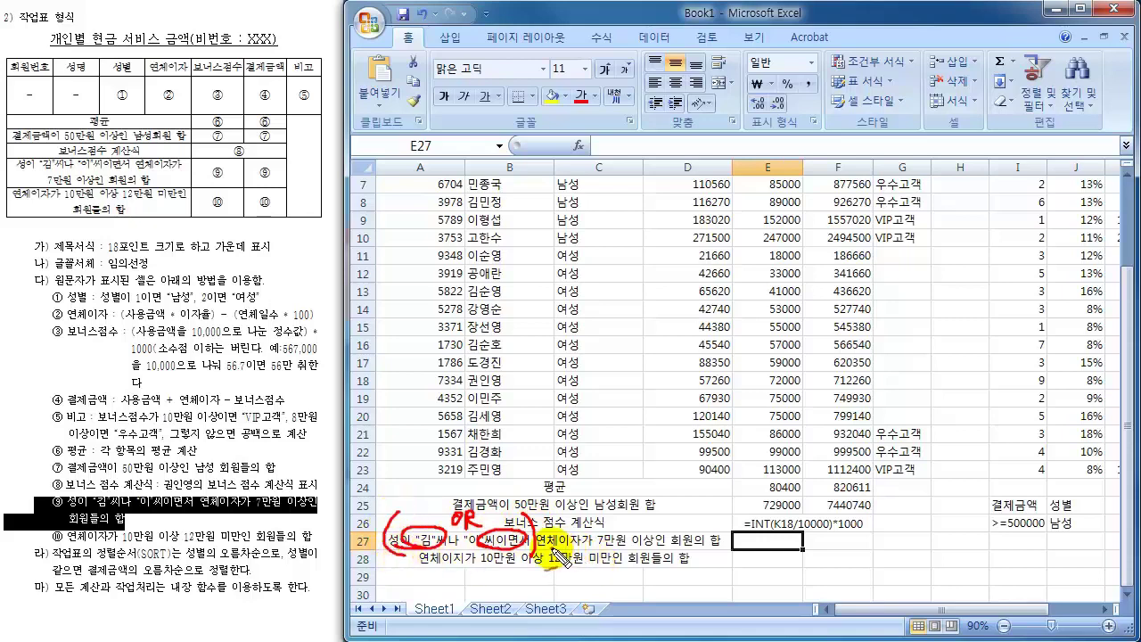
pyautogui.moveTo(540, 545); pyautogui.dragTo(665, 541)
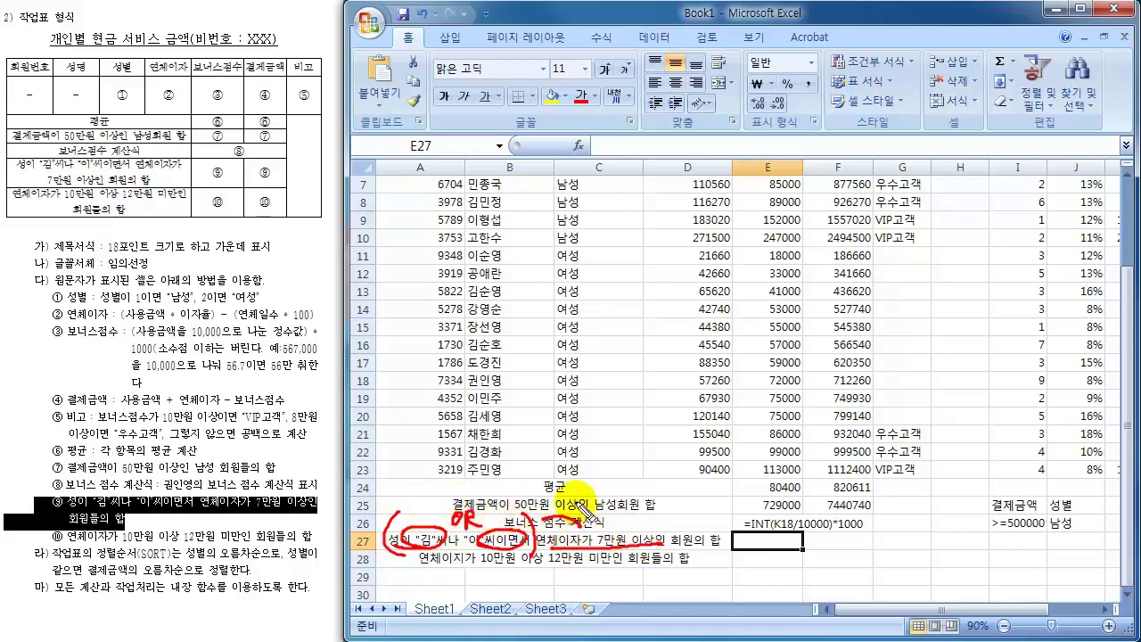
pyautogui.moveTo(550, 517)
pyautogui.mouseDown()
pyautogui.moveTo(602, 504)
pyautogui.moveTo(622, 522)
pyautogui.mouseUp()
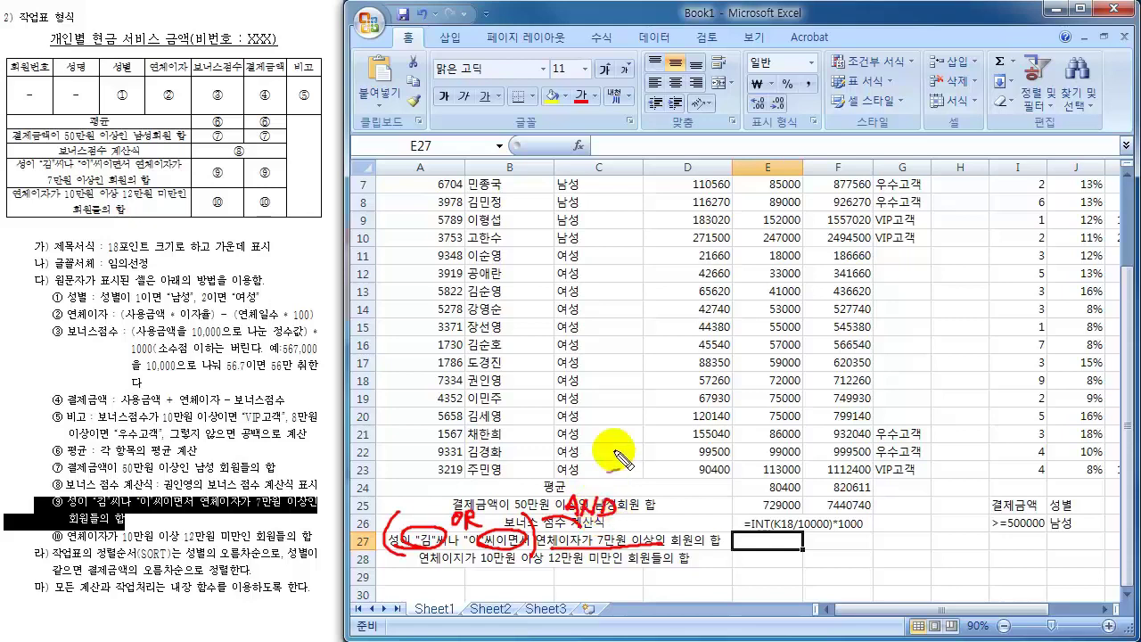
pyautogui.press('Escape')
pyautogui.click(790, 539)
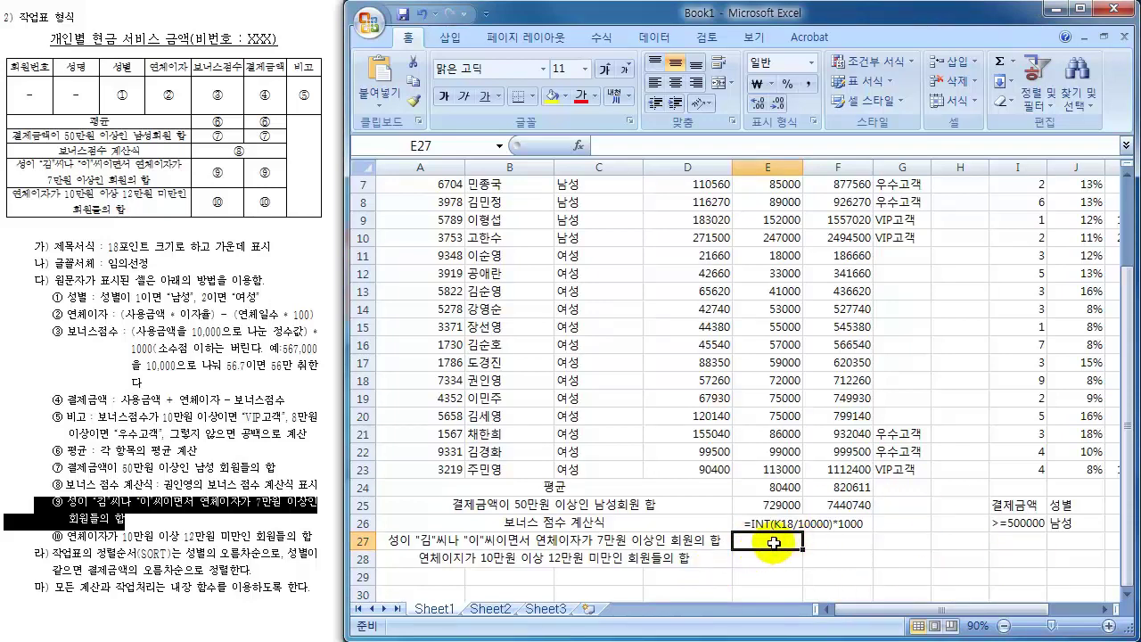
# - Enter the criteria heading 성명 in I27, below the existing criteria range
pyautogui.click(1022, 541)
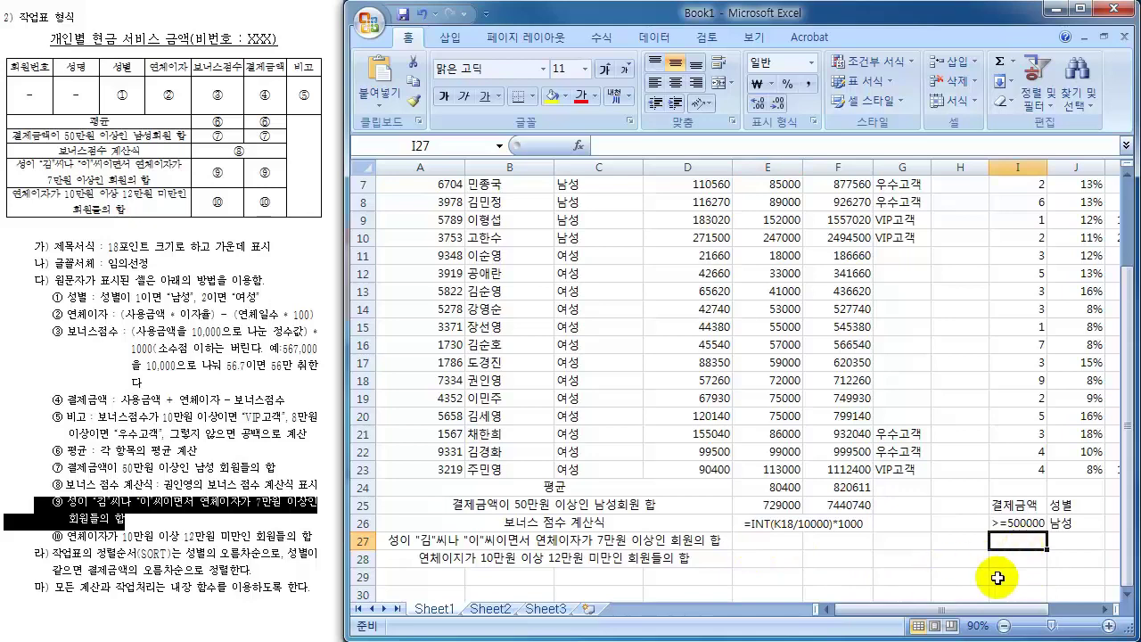
pyautogui.click(772, 543)
pyautogui.click(1018, 540)
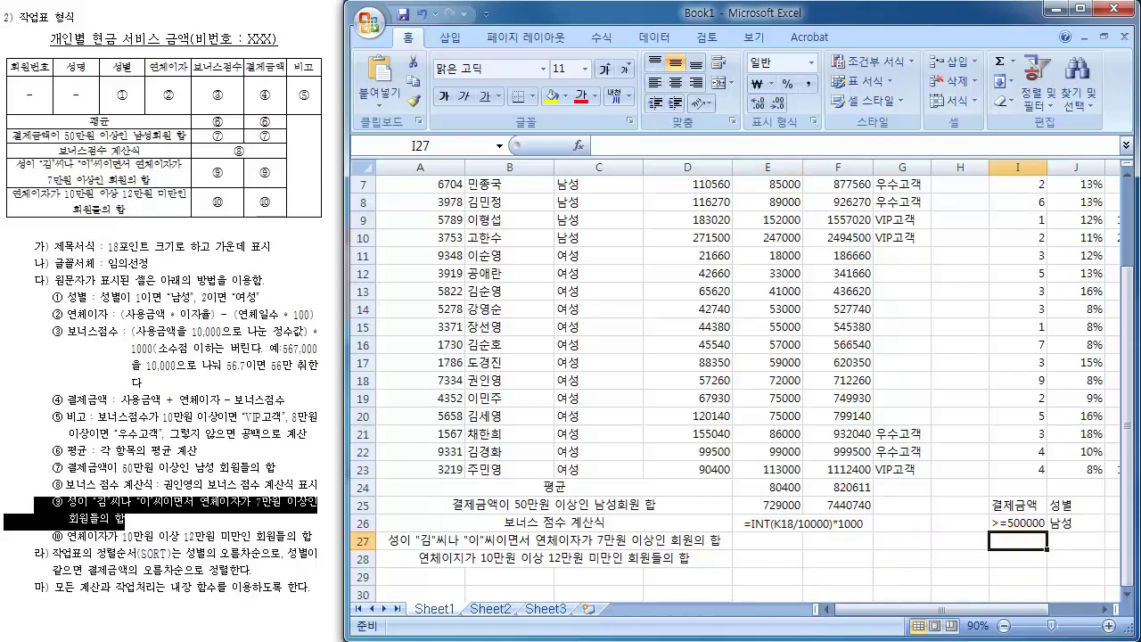
pyautogui.write('T')
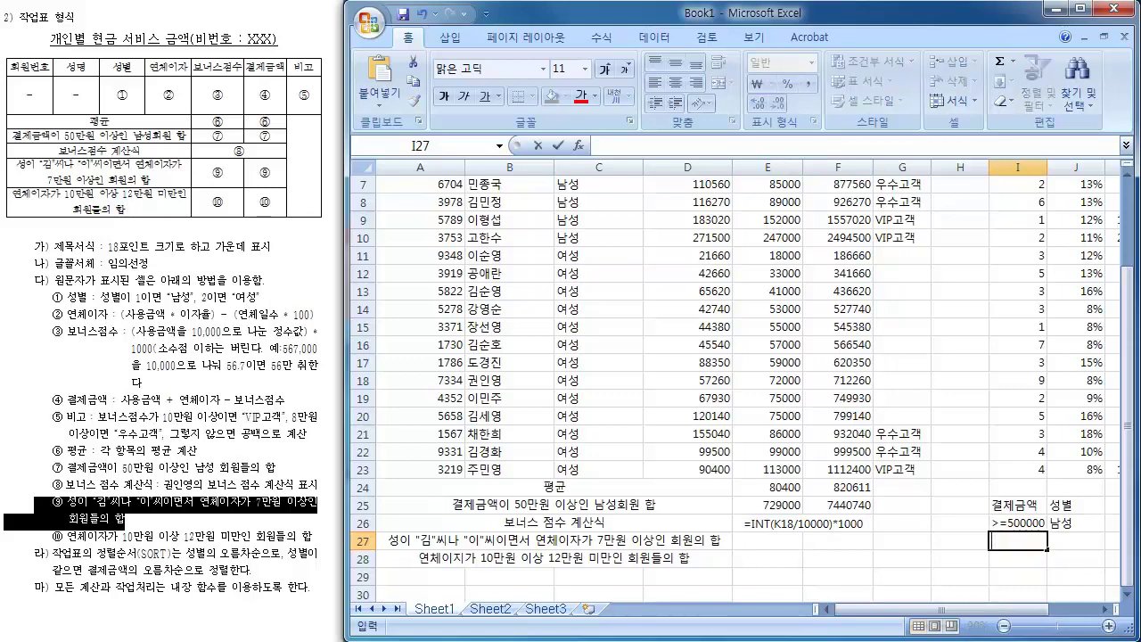
pyautogui.press('Return')
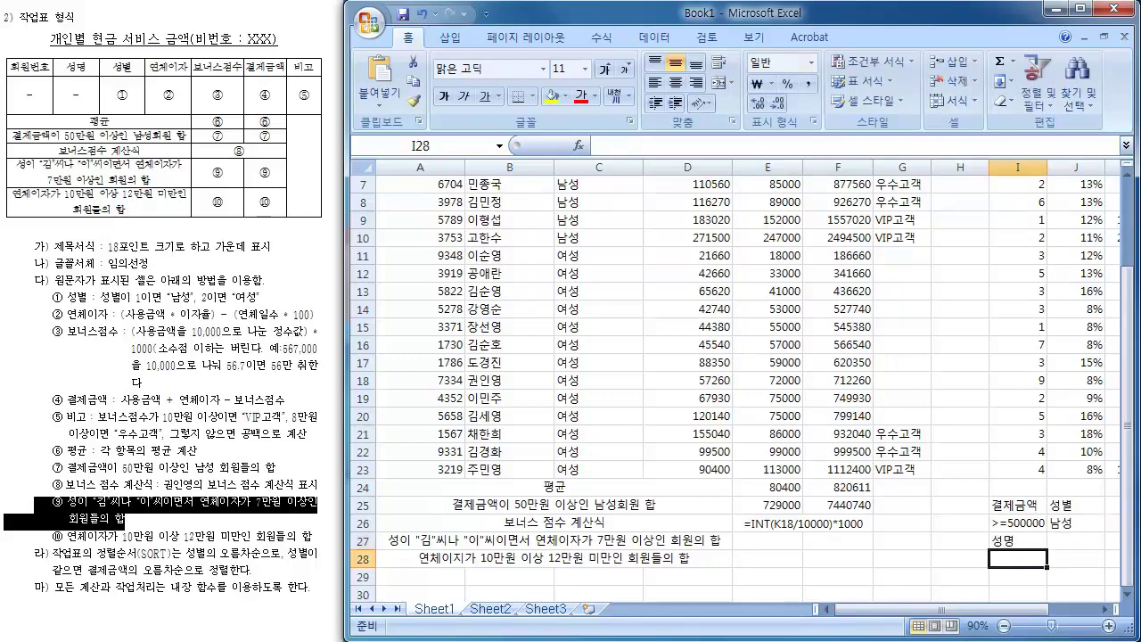
# - Enter the surname criteria 김* in I28 and 이* in I29, under the 성명 heading
pyautogui.write('ㄱ')
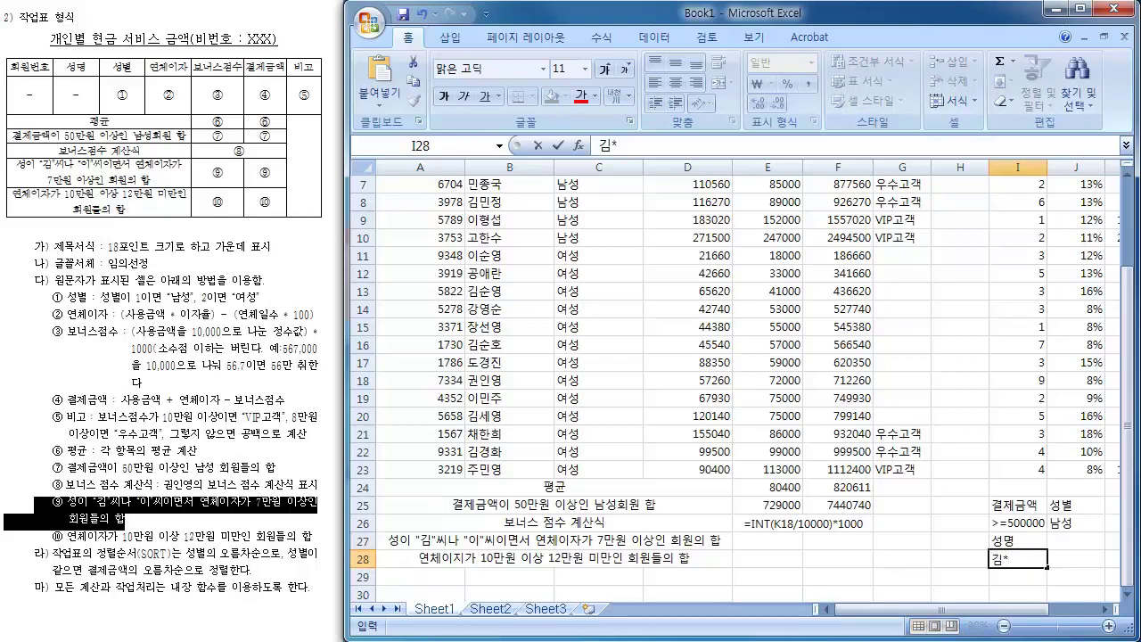
pyautogui.press('Return')
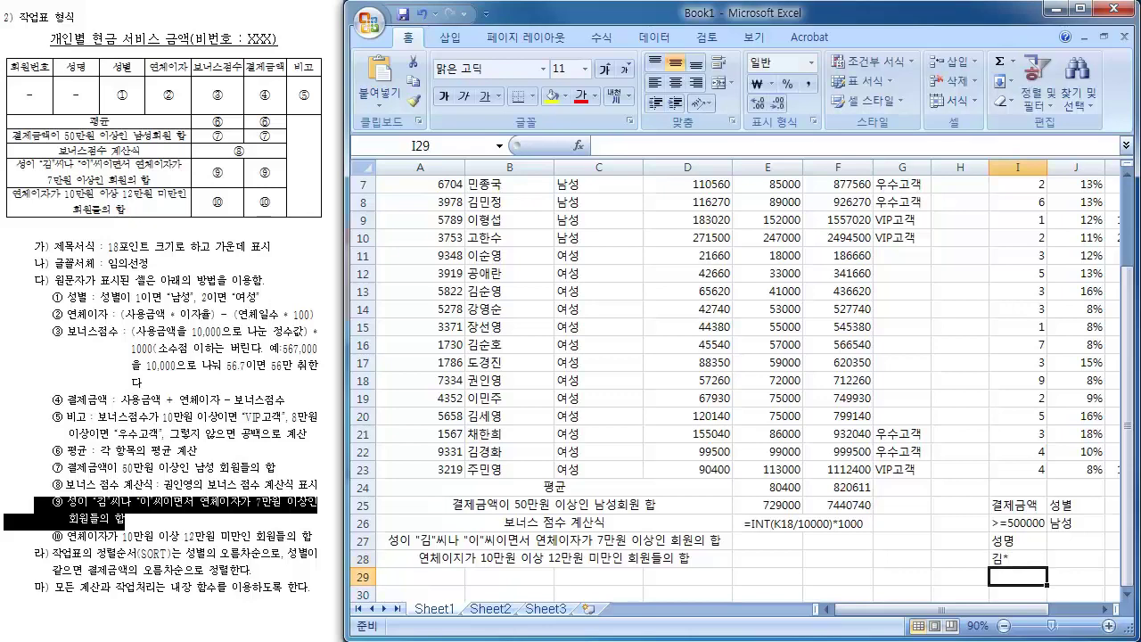
pyautogui.write('이*')
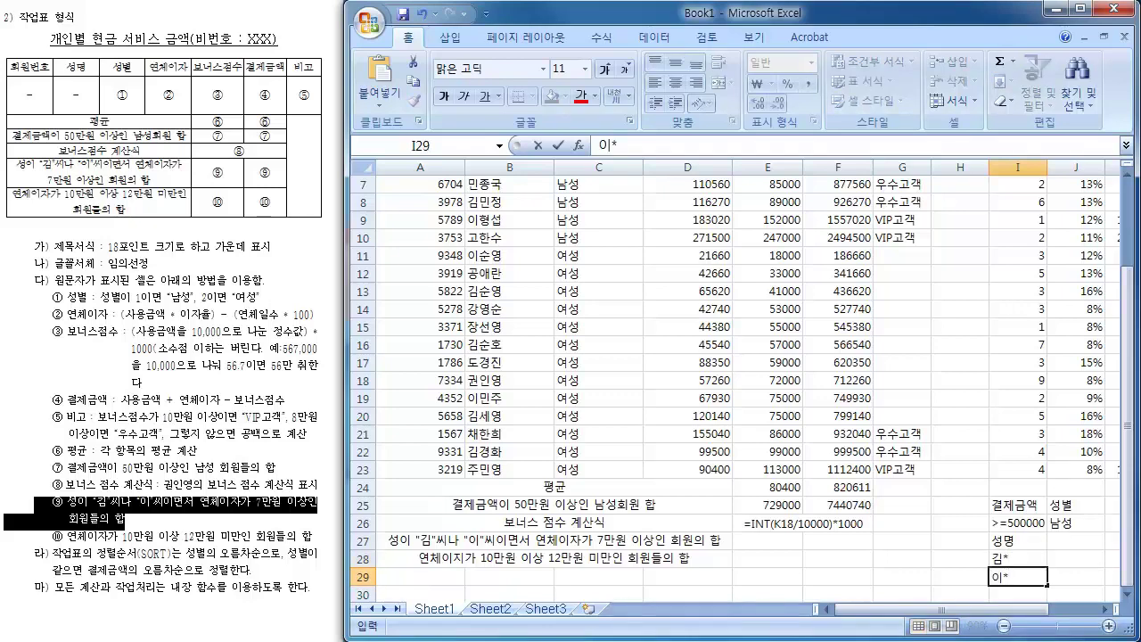
pyautogui.press('Return')
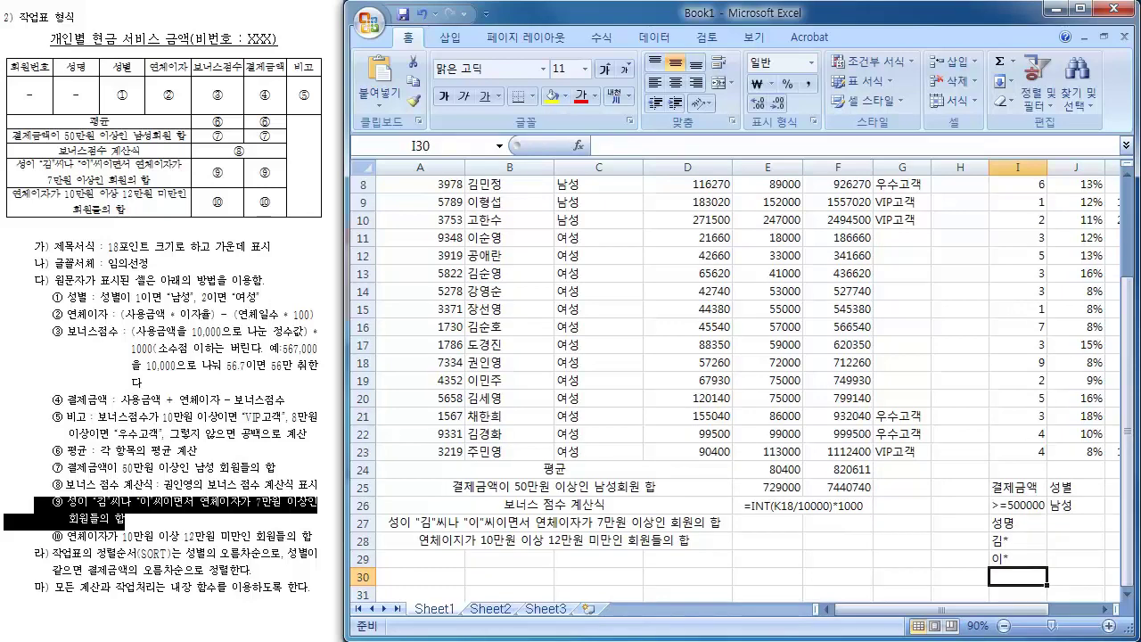
pyautogui.press('Right')
pyautogui.press('Up')
pyautogui.press('Up')
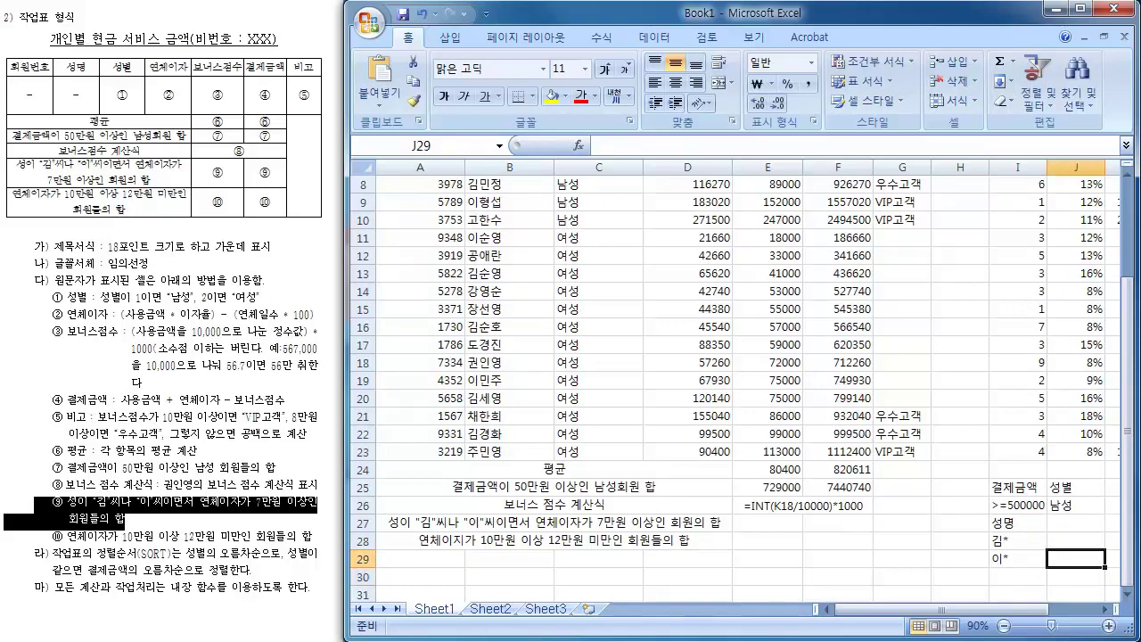
pyautogui.press('Left')
pyautogui.press('Left')
pyautogui.press('Right')
pyautogui.press('Up')
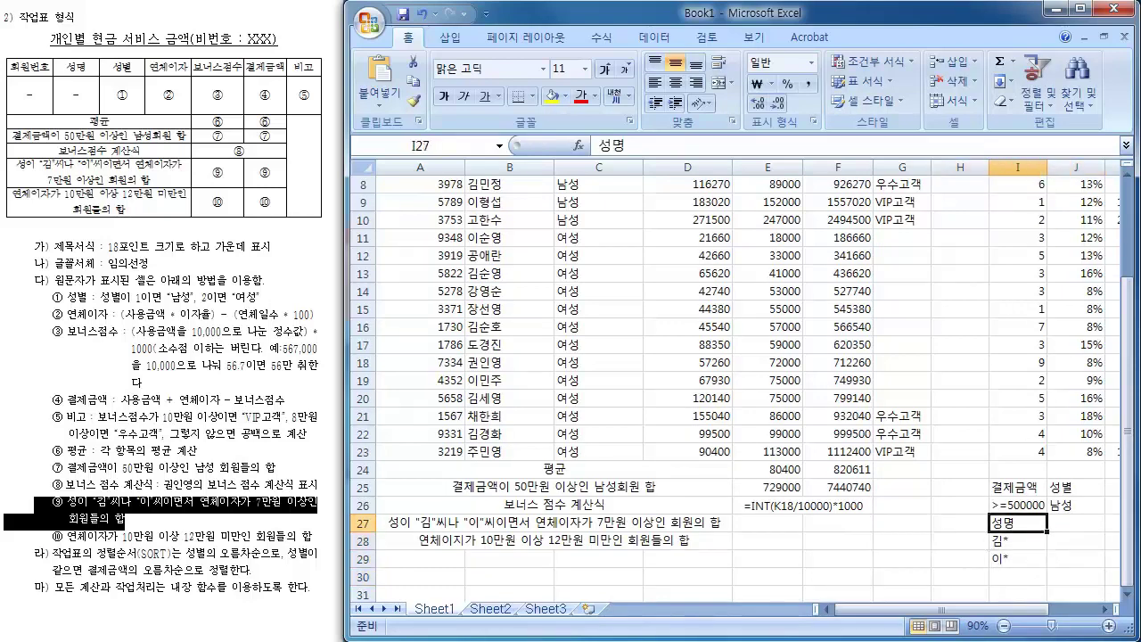
pyautogui.press('Down')
pyautogui.press('Down')
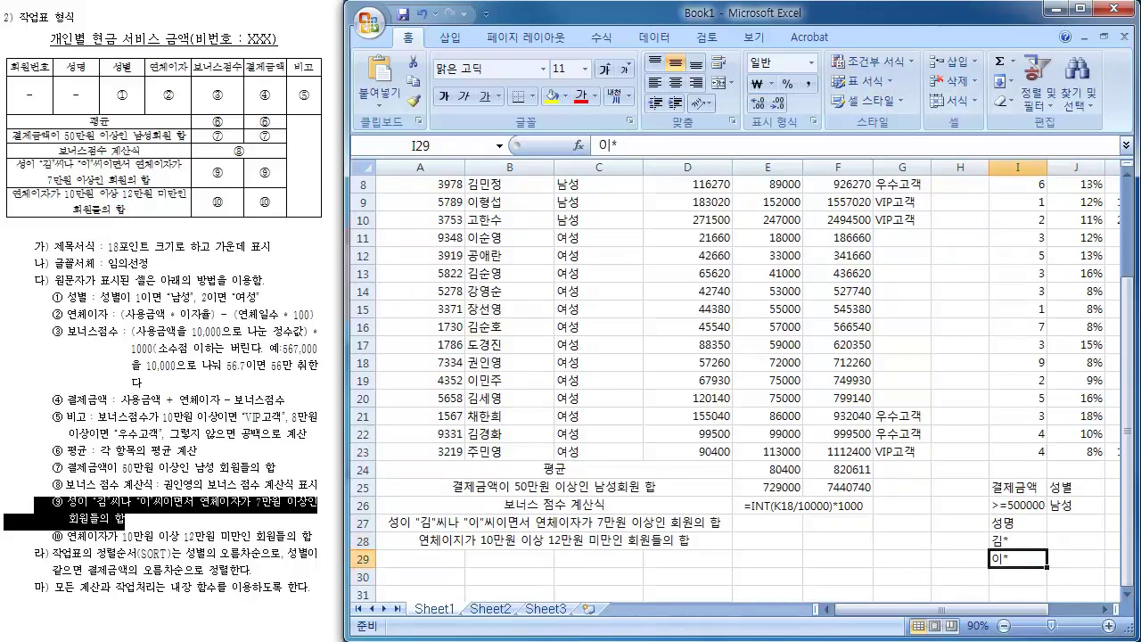
pyautogui.press('Up')
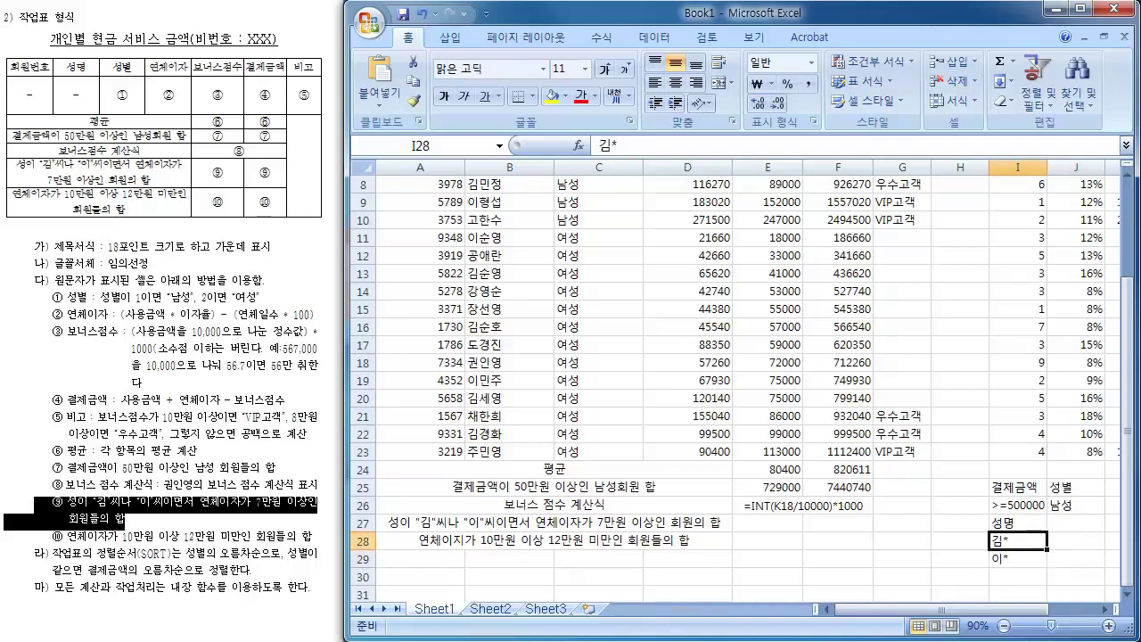
# - Enter the criteria heading 연체이자 in J27 and the condition >=70000 in J28
pyautogui.press('Right')
pyautogui.press('Up')
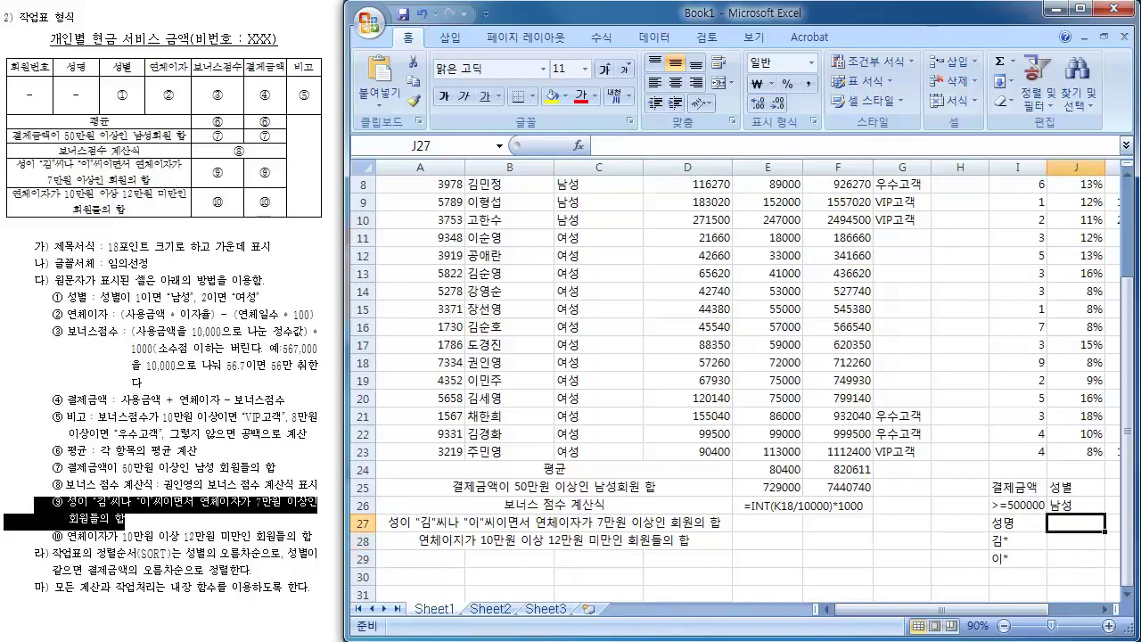
pyautogui.write('ㅇ')
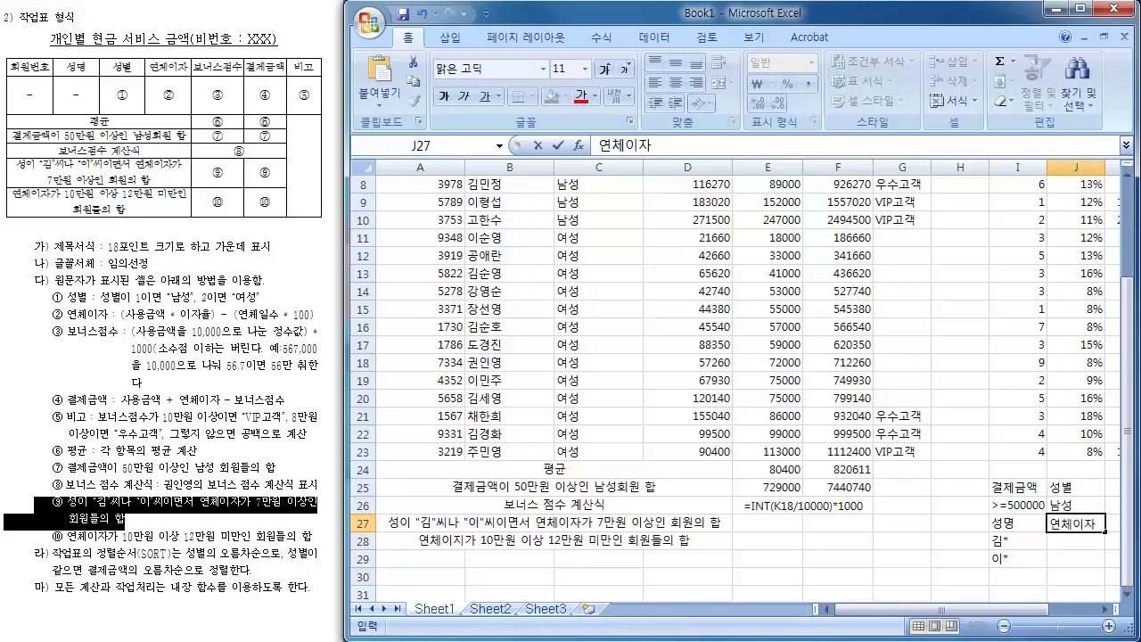
pyautogui.press('Return')
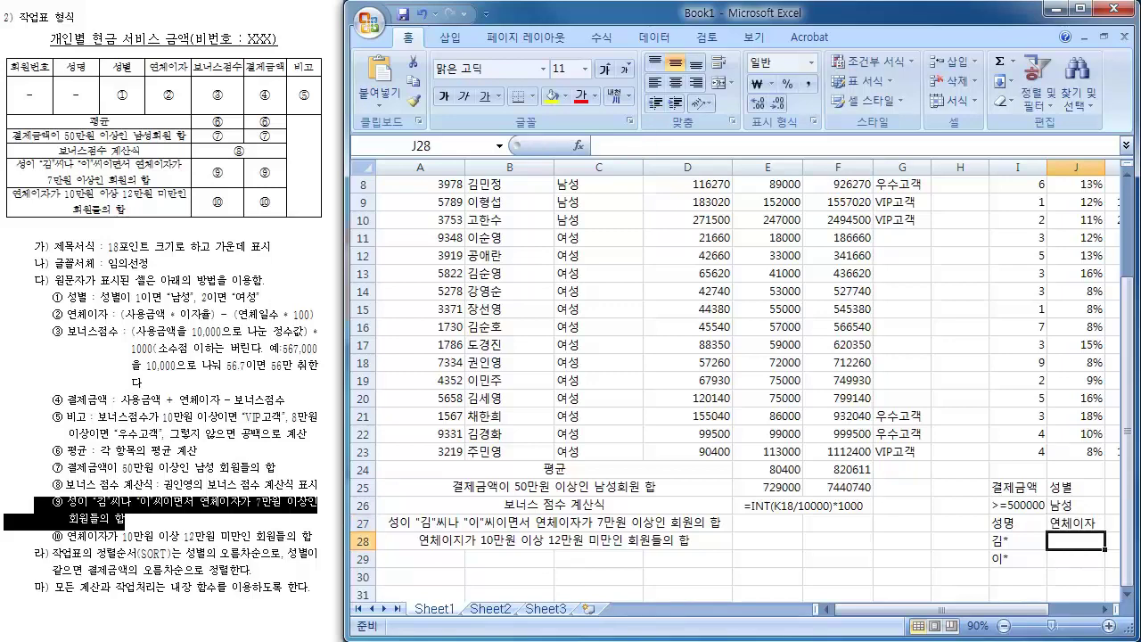
pyautogui.write('>=70000')
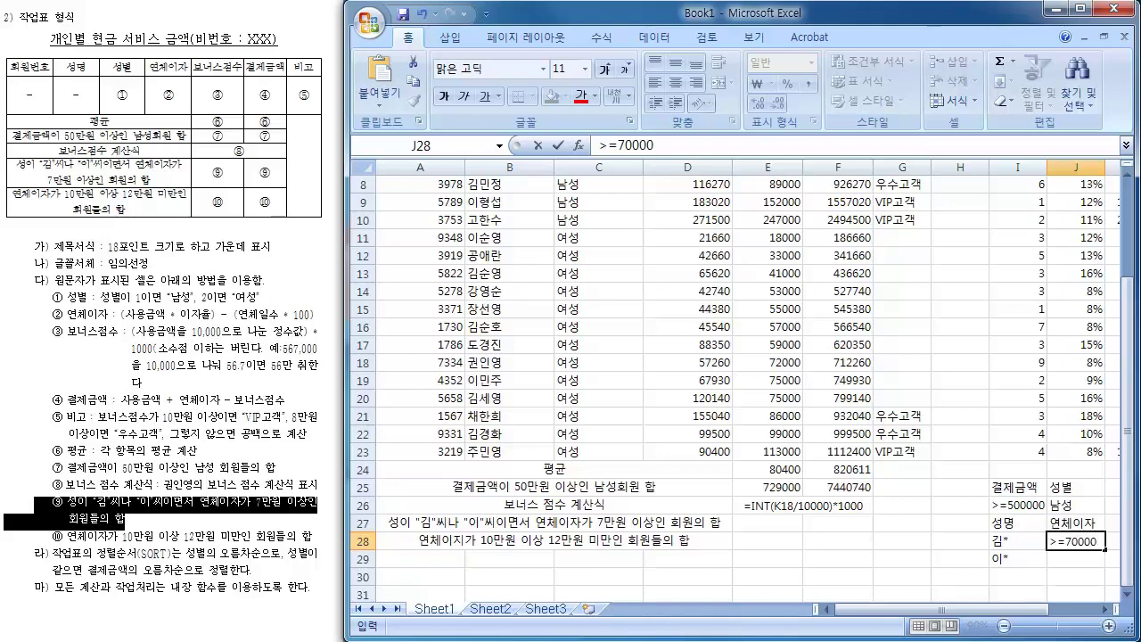
pyautogui.press('Return')
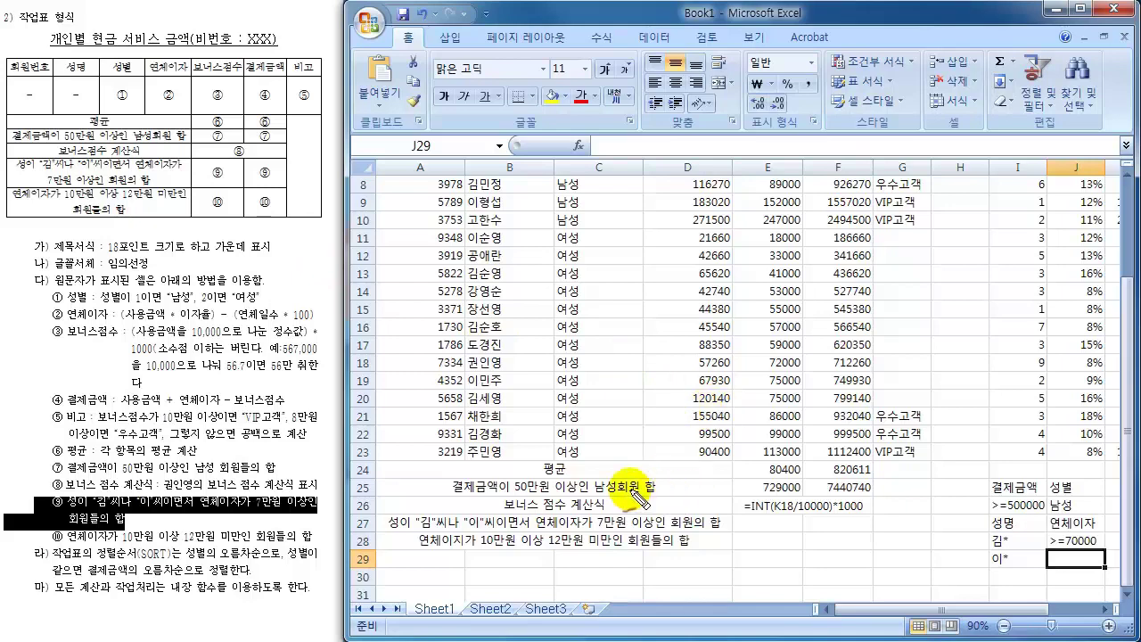
# - Examine how the surname OR and the overdue interest AND in row 27's condition map onto the criteria rows for 김* and 이*
pyautogui.moveTo(426, 535)
pyautogui.mouseDown()
pyautogui.moveTo(412, 519)
pyautogui.moveTo(500, 519)
pyautogui.moveTo(457, 486)
pyautogui.moveTo(493, 511)
pyautogui.mouseUp()
pyautogui.moveTo(993, 515)
pyautogui.mouseDown()
pyautogui.moveTo(1010, 533)
pyautogui.moveTo(988, 514)
pyautogui.moveTo(965, 535)
pyautogui.moveTo(980, 563)
pyautogui.moveTo(1021, 539)
pyautogui.moveTo(992, 535)
pyautogui.moveTo(1006, 560)
pyautogui.mouseUp()
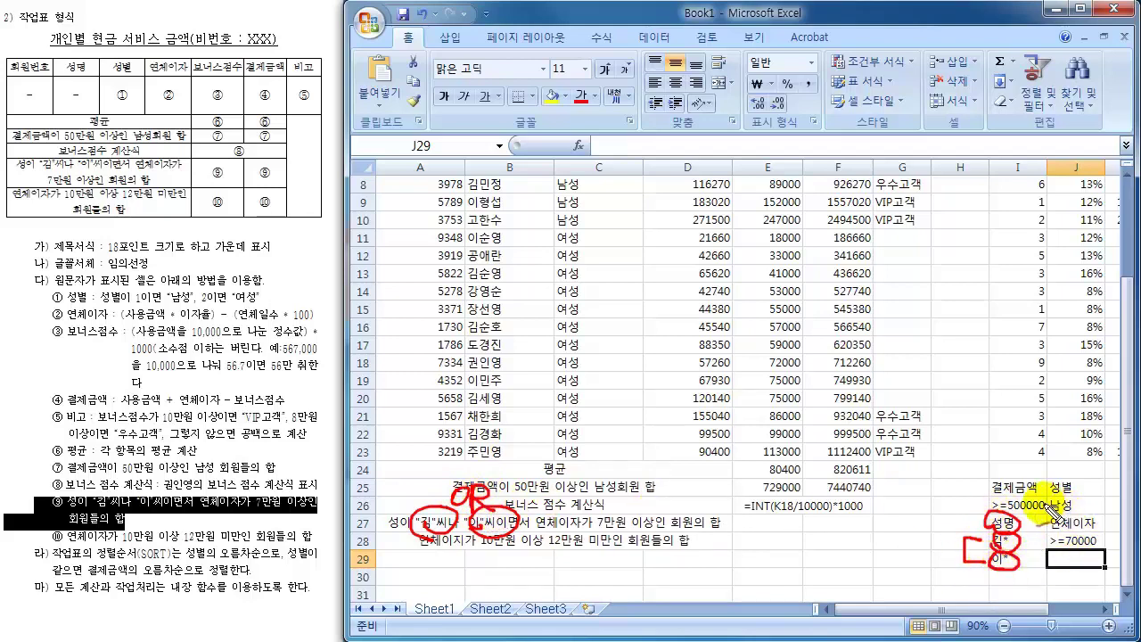
pyautogui.moveTo(1008, 519); pyautogui.dragTo(1055, 514)
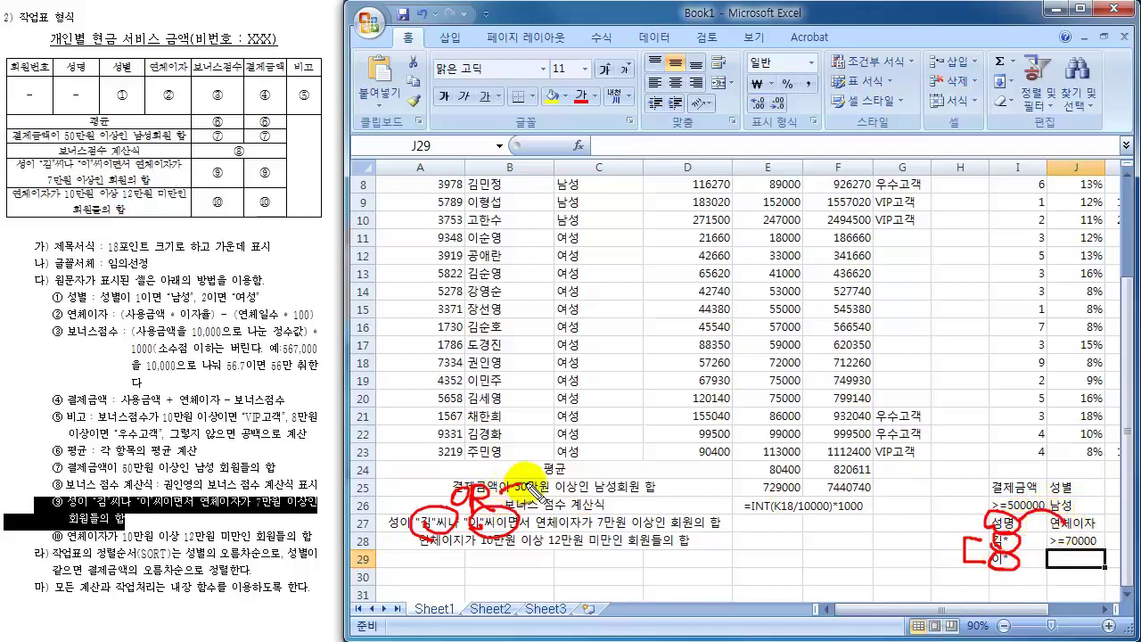
pyautogui.moveTo(555, 495)
pyautogui.mouseDown()
pyautogui.moveTo(564, 478)
pyautogui.moveTo(577, 490)
pyautogui.moveTo(593, 477)
pyautogui.moveTo(609, 495)
pyautogui.mouseUp()
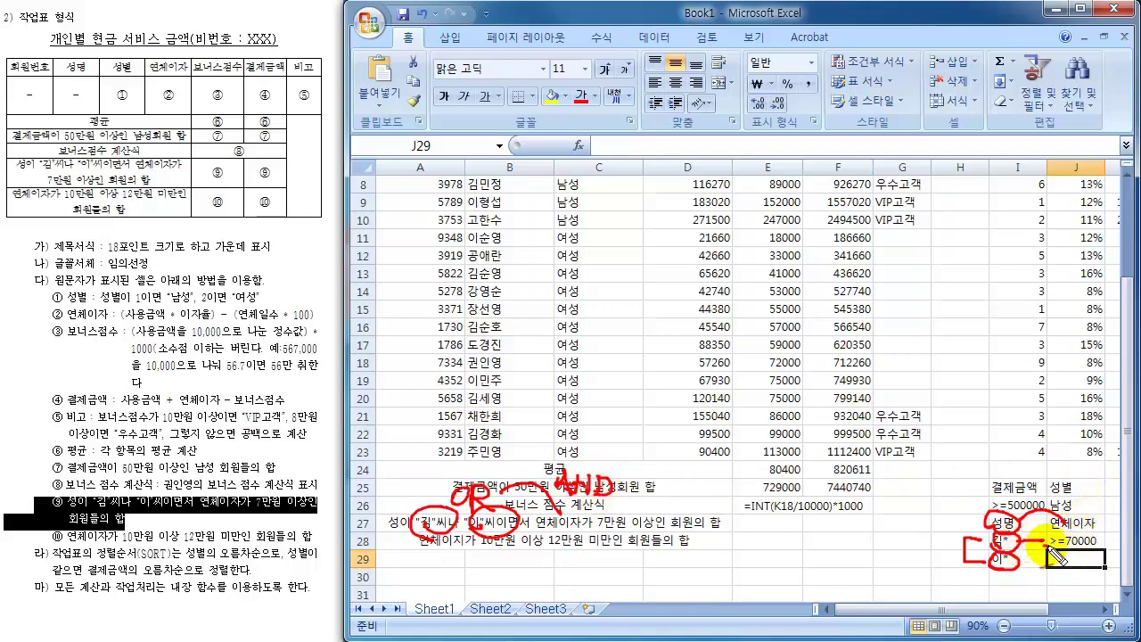
pyautogui.moveTo(1030, 544)
pyautogui.mouseDown()
pyautogui.moveTo(1105, 540)
pyautogui.moveTo(1048, 537)
pyautogui.mouseUp()
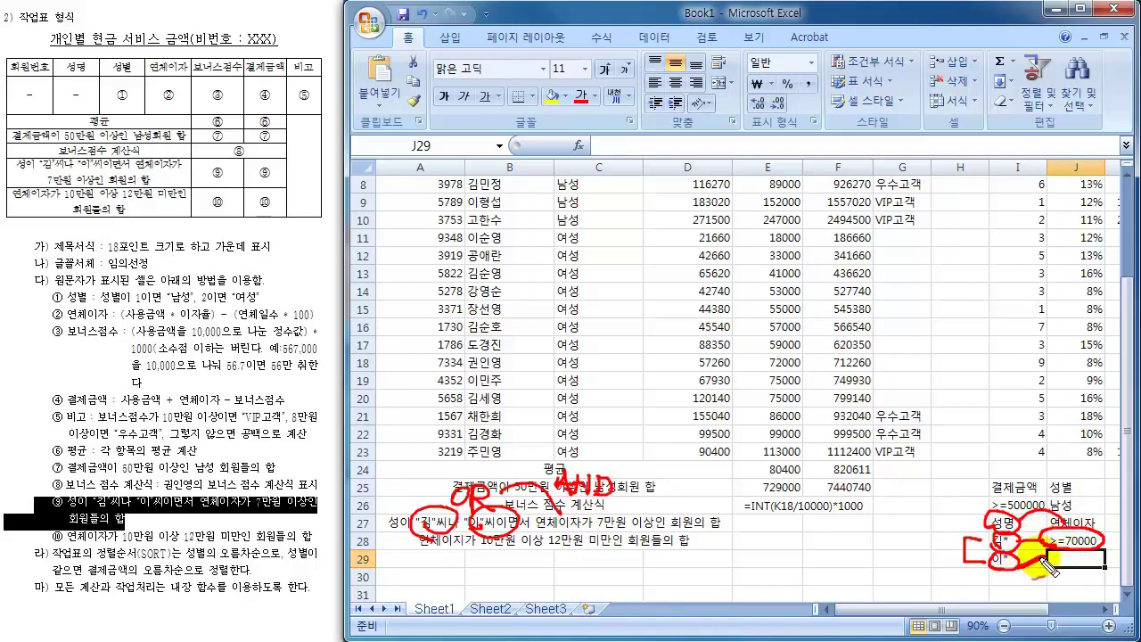
pyautogui.moveTo(1061, 579)
pyautogui.mouseDown()
pyautogui.moveTo(1119, 565)
pyautogui.moveTo(1070, 560)
pyautogui.moveTo(1055, 577)
pyautogui.moveTo(1066, 564)
pyautogui.moveTo(1106, 571)
pyautogui.mouseUp()
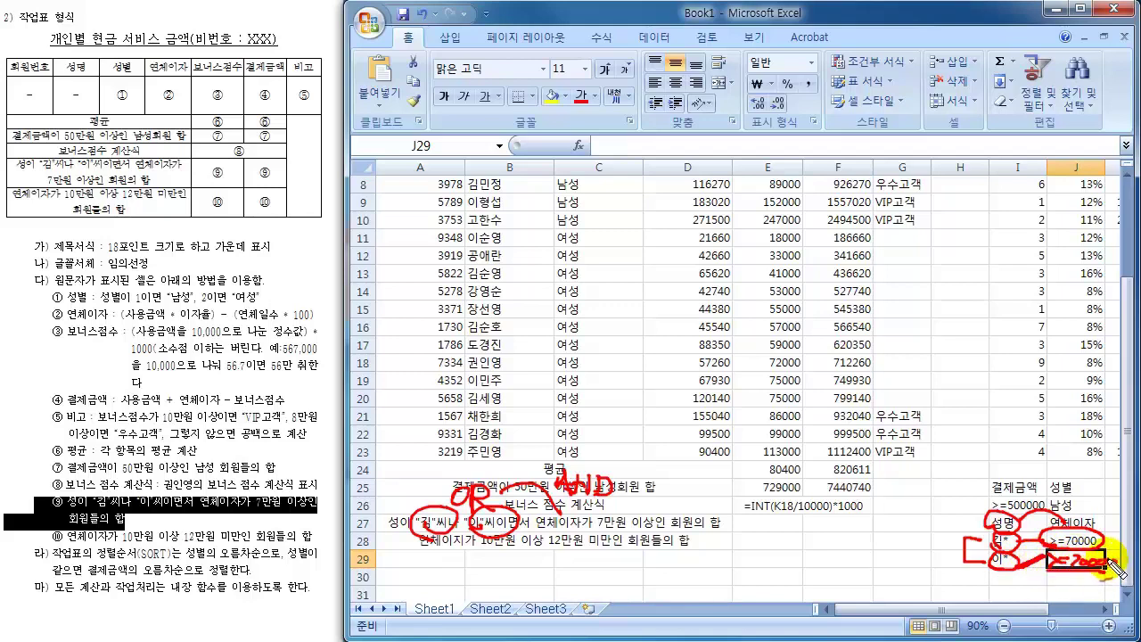
pyautogui.press('Escape')
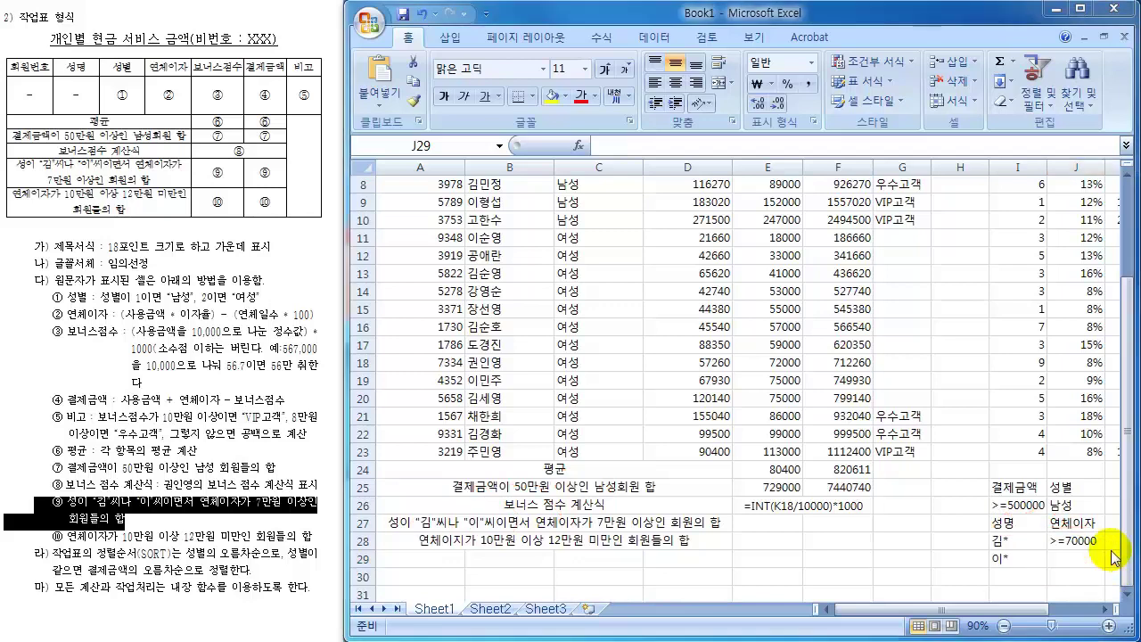
# - Enter the condition >=70000 in J29 for the 이* criteria row
pyautogui.click(1075, 557)
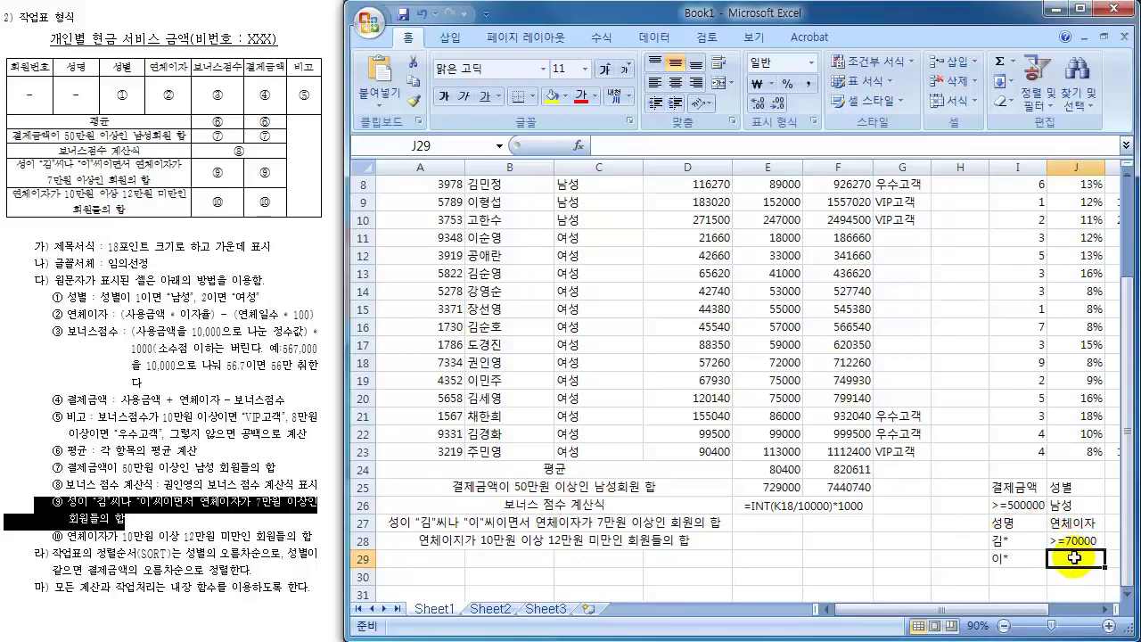
pyautogui.write('>')
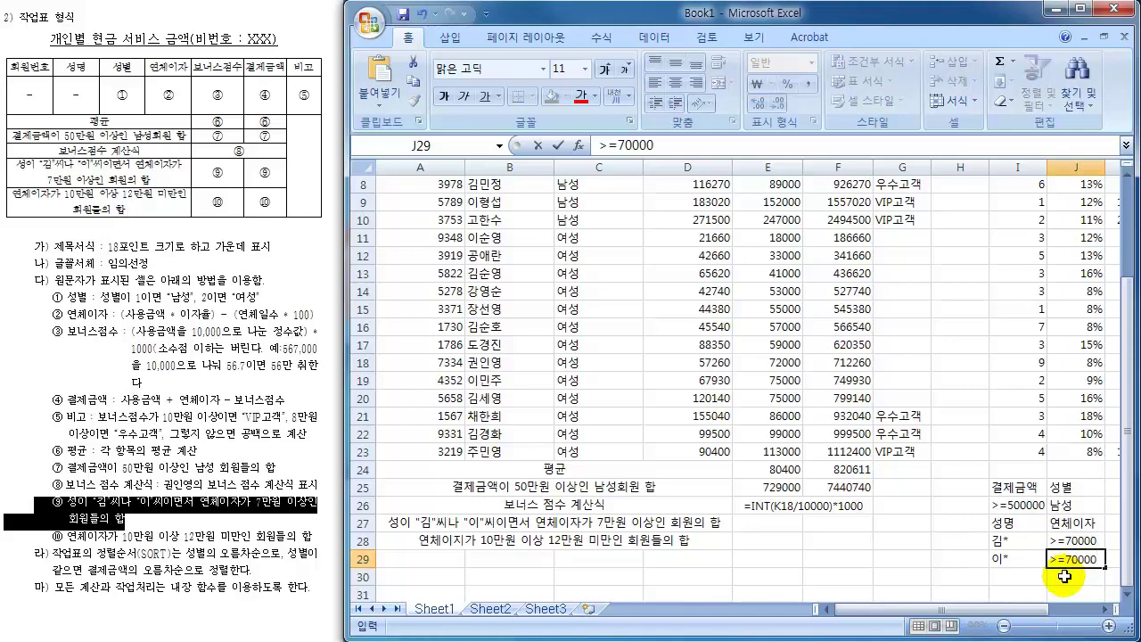
pyautogui.write('=70000')
pyautogui.press('Return')
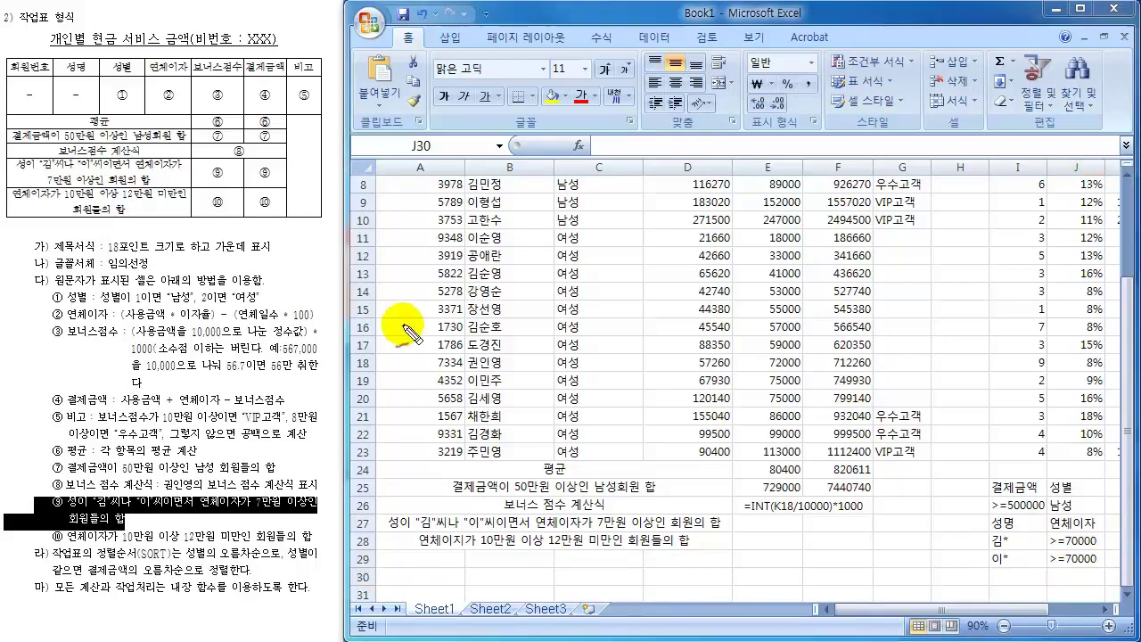
# - Review the OR and AND logic of the criteria range I27:J29
pyautogui.moveTo(1006, 533)
pyautogui.mouseDown()
pyautogui.moveTo(999, 524)
pyautogui.moveTo(1008, 539)
pyautogui.moveTo(997, 560)
pyautogui.moveTo(975, 528)
pyautogui.moveTo(963, 540)
pyautogui.moveTo(924, 535)
pyautogui.moveTo(941, 554)
pyautogui.moveTo(970, 560)
pyautogui.mouseUp()
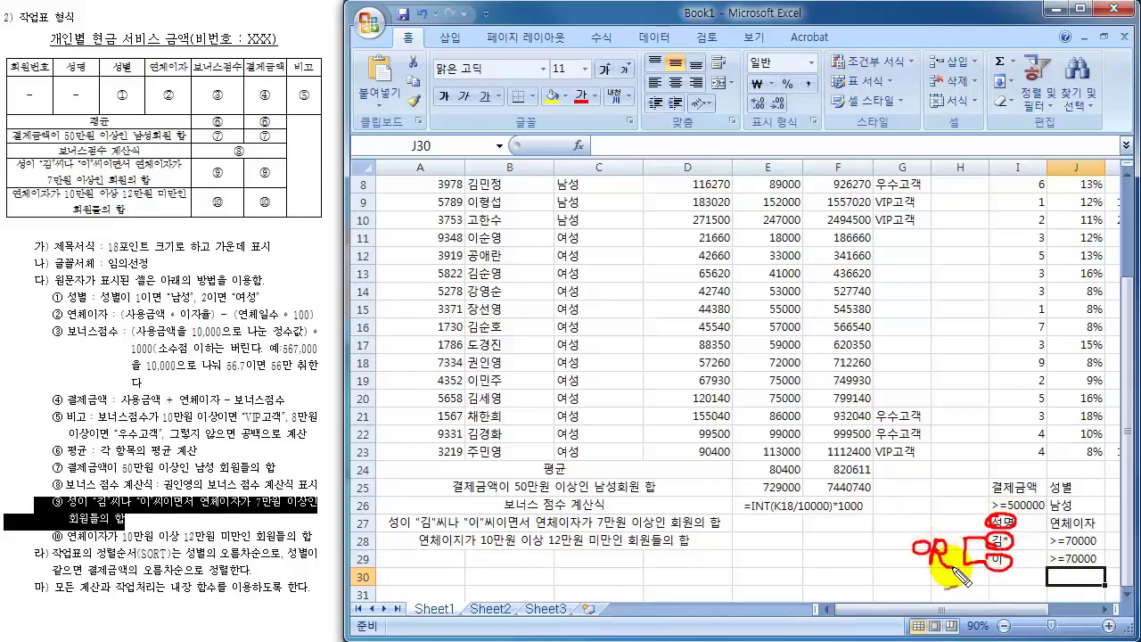
pyautogui.moveTo(1024, 534)
pyautogui.mouseDown()
pyautogui.moveTo(1036, 551)
pyautogui.moveTo(1023, 575)
pyautogui.moveTo(1066, 537)
pyautogui.moveTo(1075, 513)
pyautogui.moveTo(1110, 522)
pyautogui.mouseUp()
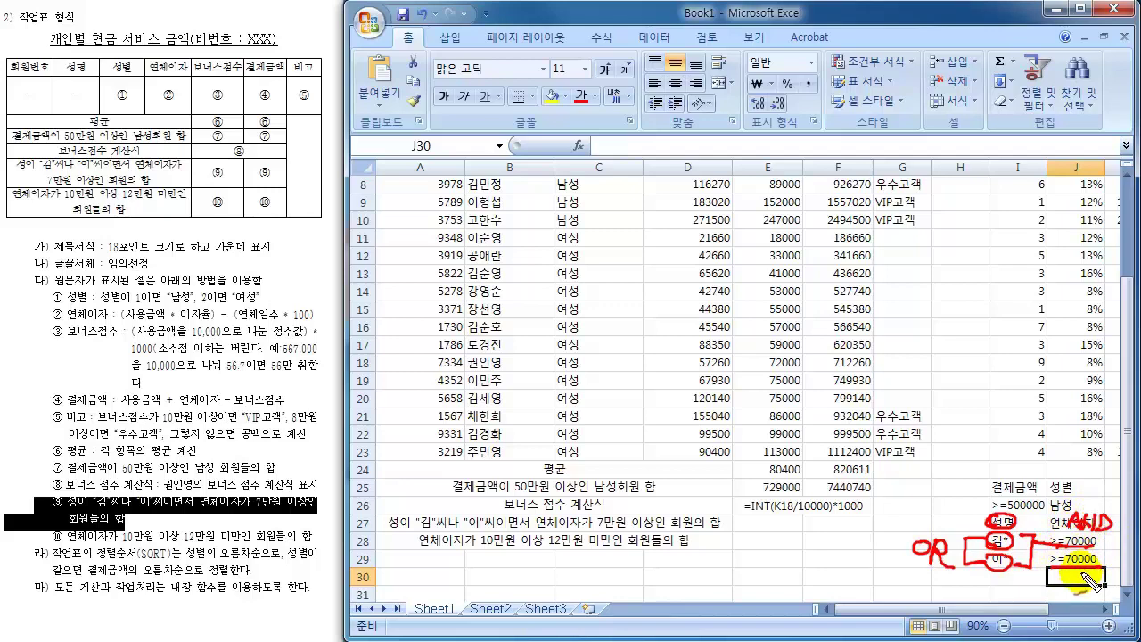
pyautogui.press('Escape')
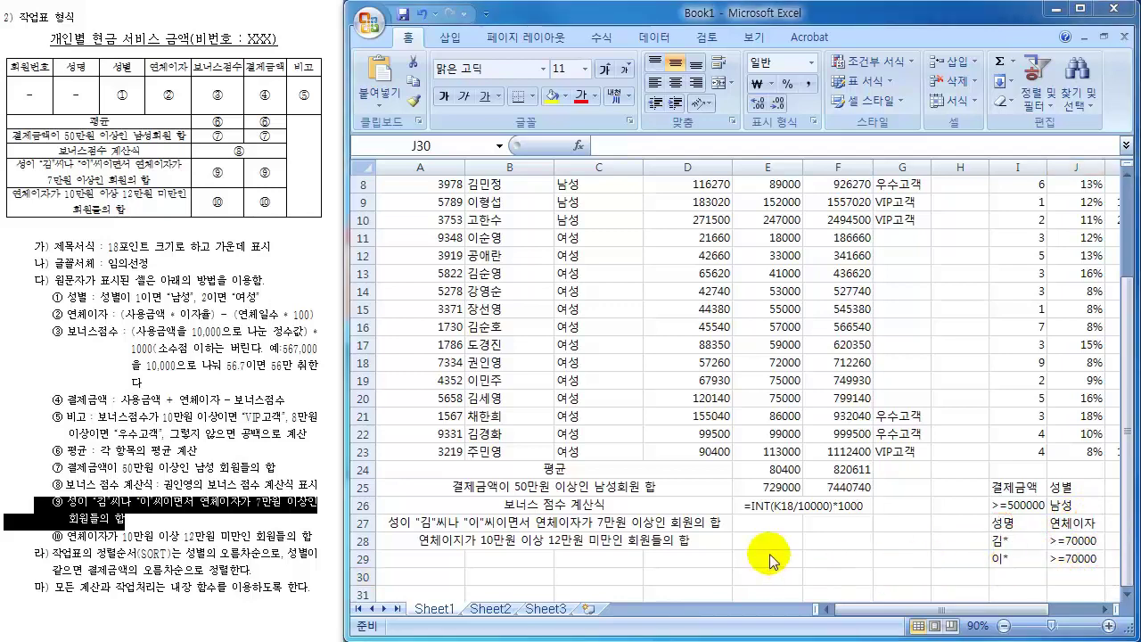
# - Start a DSUM formula in E27 and open its function arguments dialog, placed clear of the data
pyautogui.click(775, 528)
pyautogui.write('=')
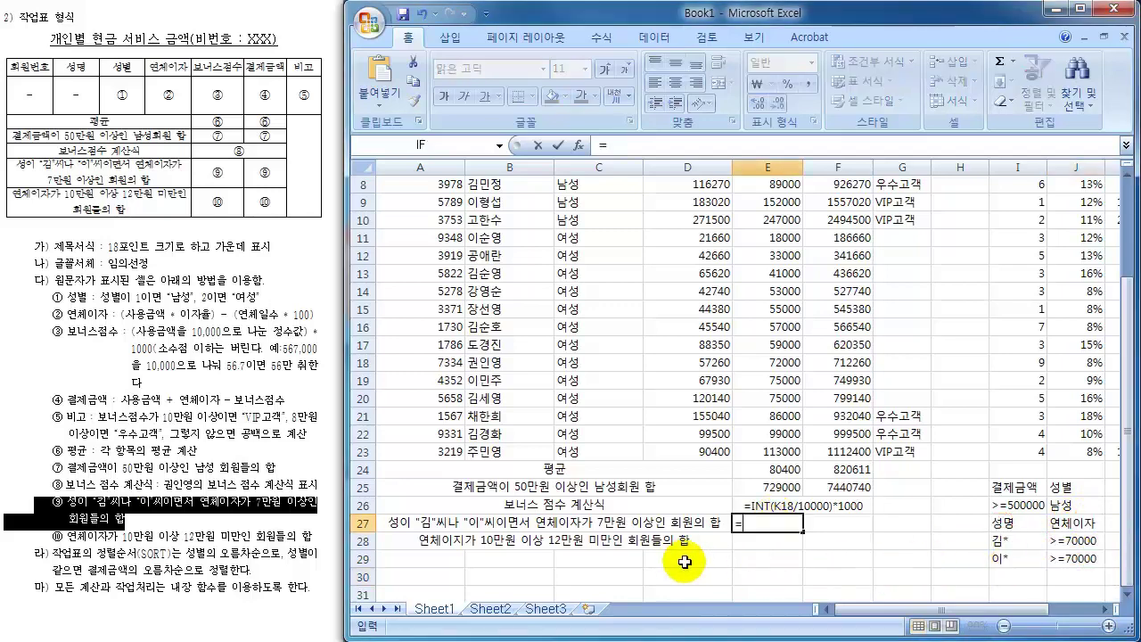
pyautogui.write('D')
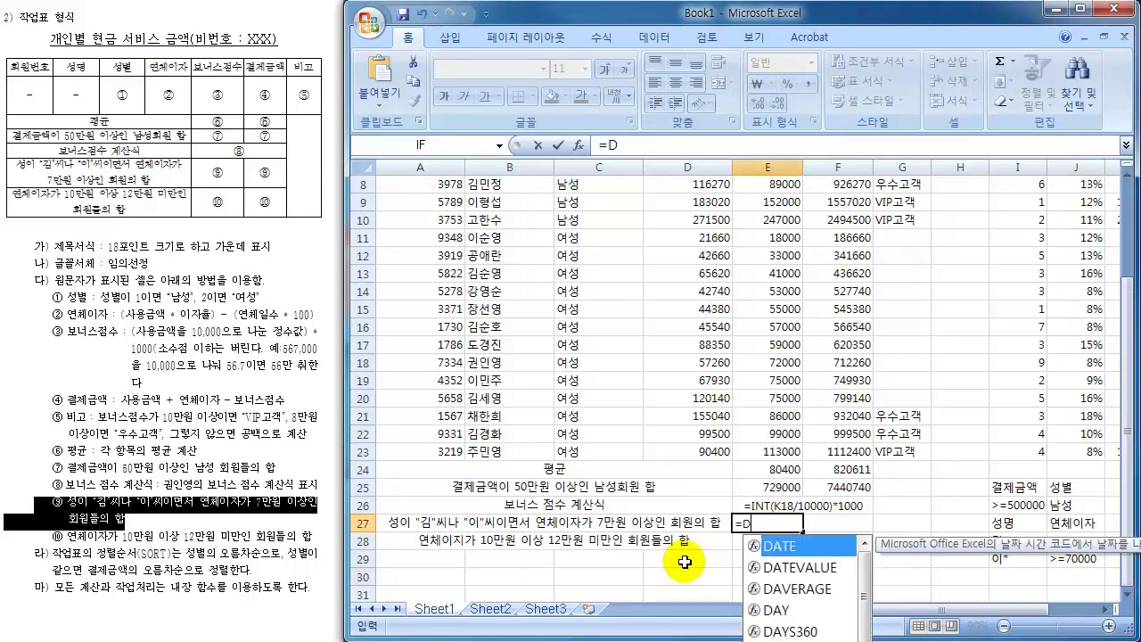
pyautogui.write('SUM(')
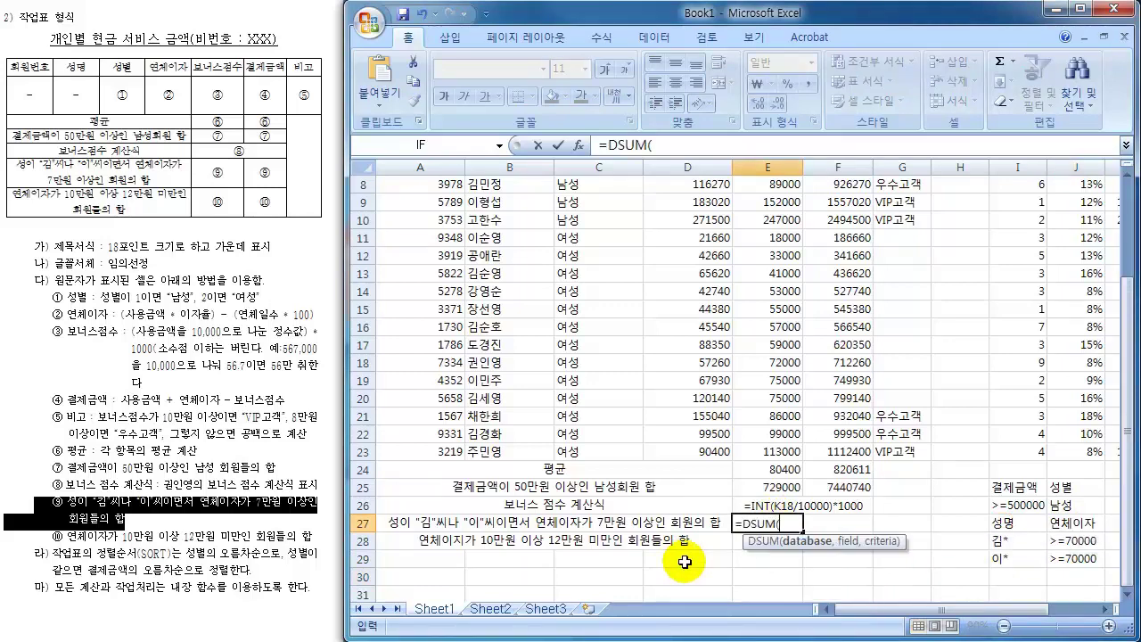
pyautogui.click(578, 147)
pyautogui.moveTo(533, 163); pyautogui.dragTo(196, 329)
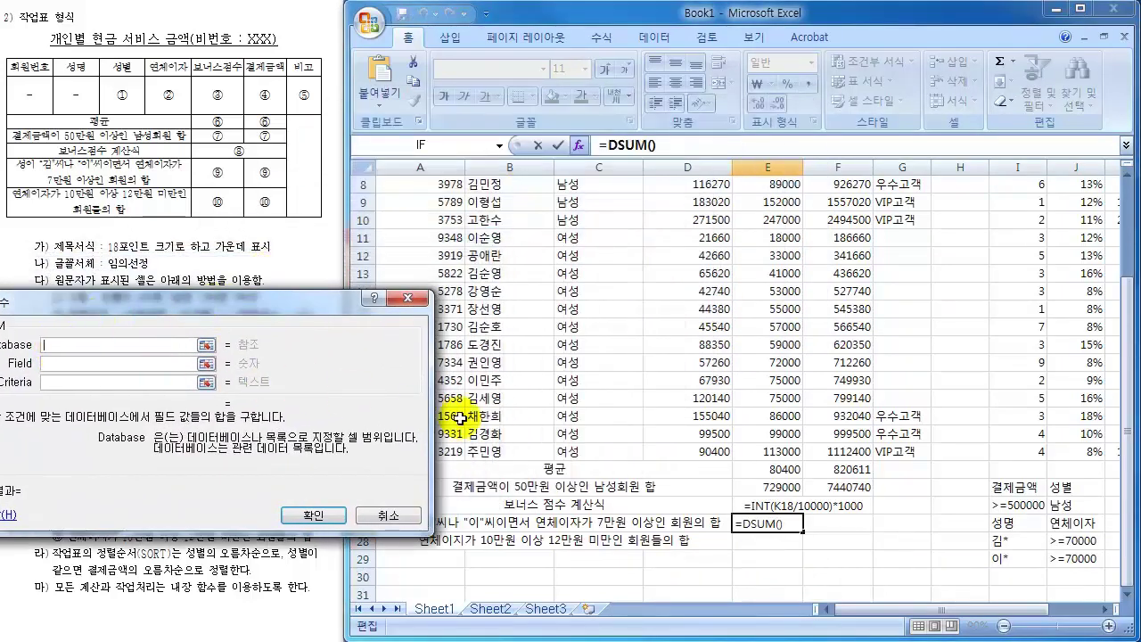
# - Set the DSUM database to A3:G23, the field to E3 and the criteria to I27:J29
pyautogui.moveTo(916, 456); pyautogui.dragTo(462, 207)
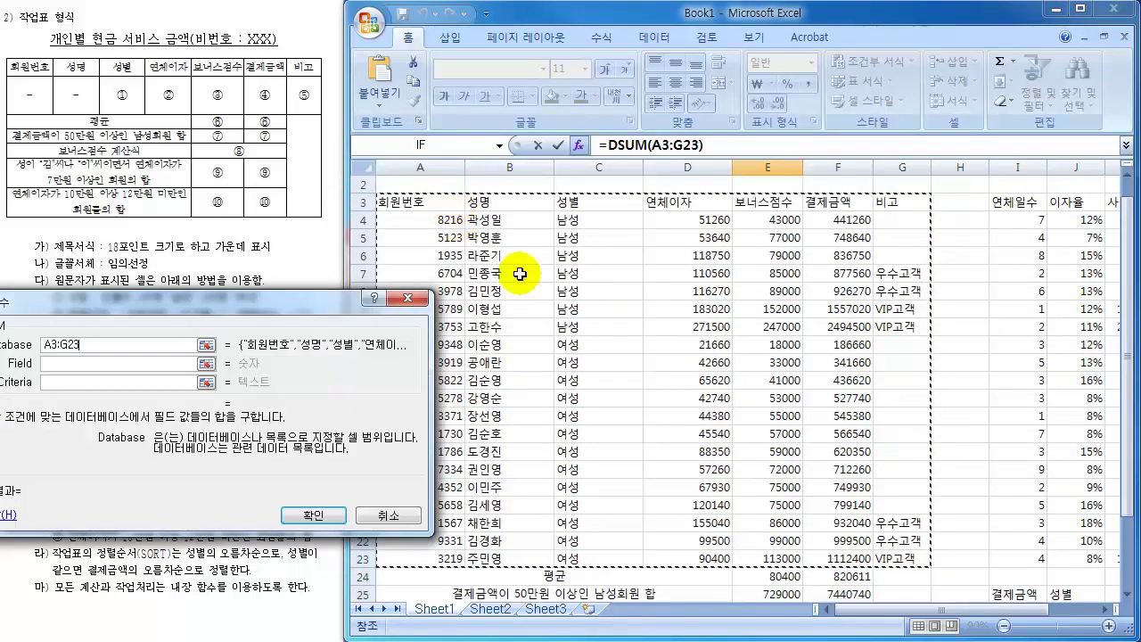
pyautogui.click(84, 366)
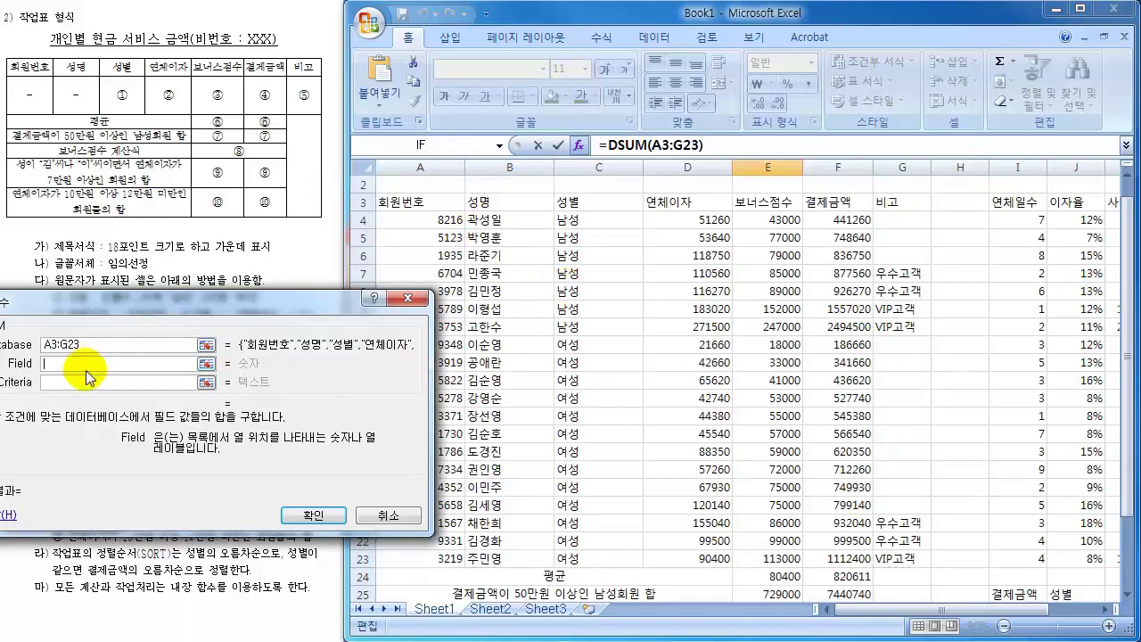
pyautogui.scroll(-1, 929, 447)
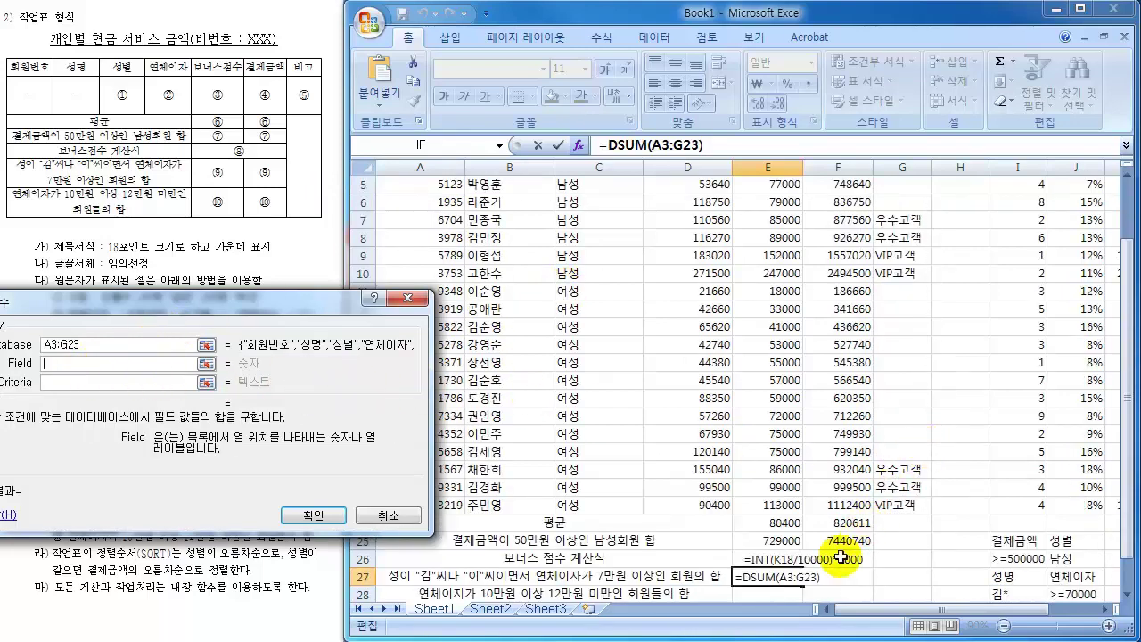
pyautogui.scroll(1, 769, 216)
pyautogui.click(771, 220)
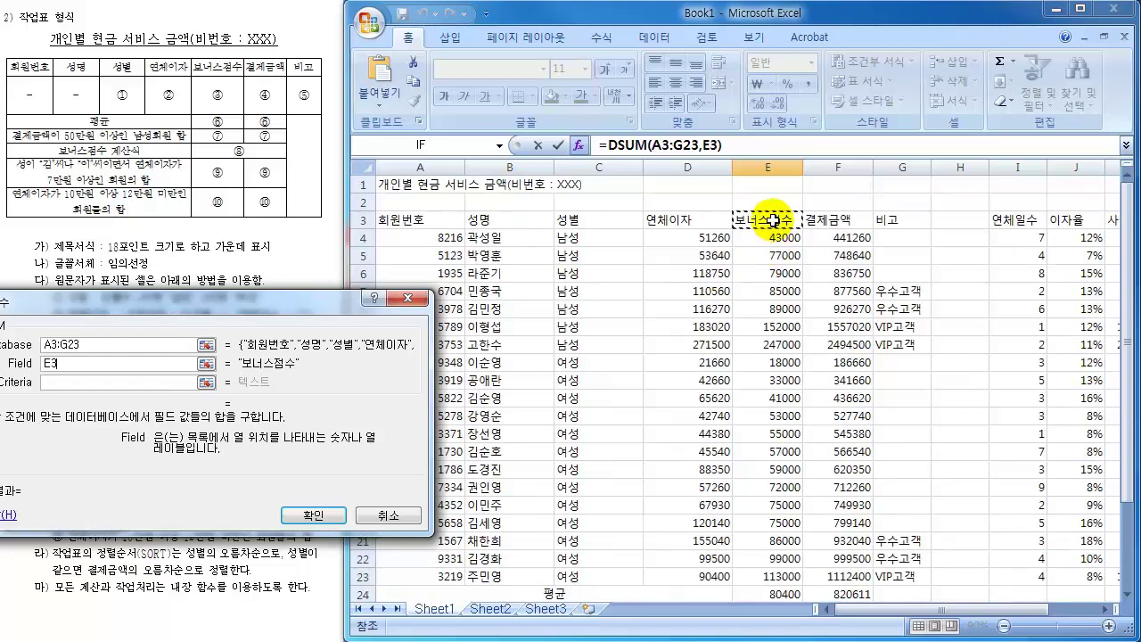
pyautogui.click(122, 382)
pyautogui.scroll(-2, 804, 435)
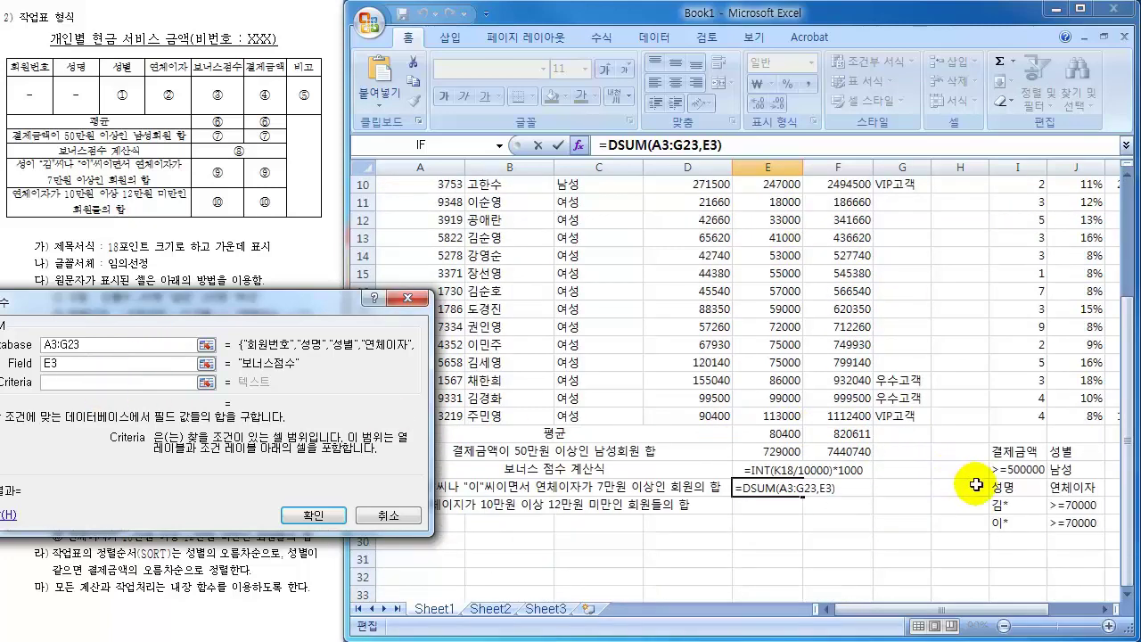
pyautogui.click(1011, 487)
pyautogui.moveTo(1012, 486); pyautogui.dragTo(1078, 525)
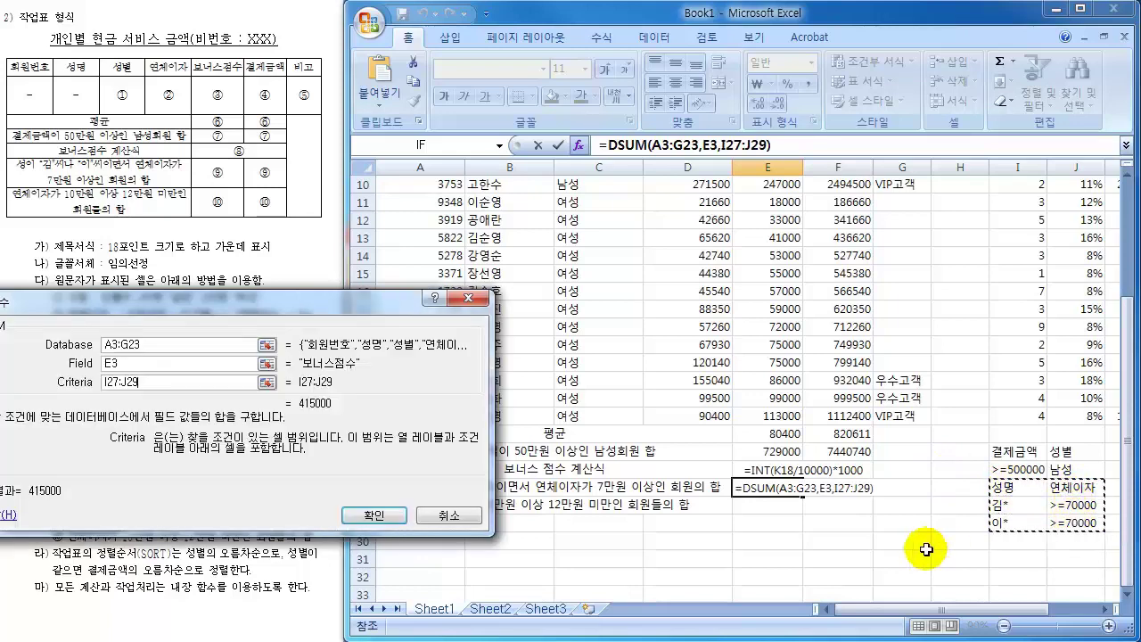
# - Make the DSUM database $A$3:$G$23 and criteria $I$27:$J$29 absolute, confirm the formula in E27 and fill it across to F27
pyautogui.moveTo(160, 344); pyautogui.dragTo(45, 339)
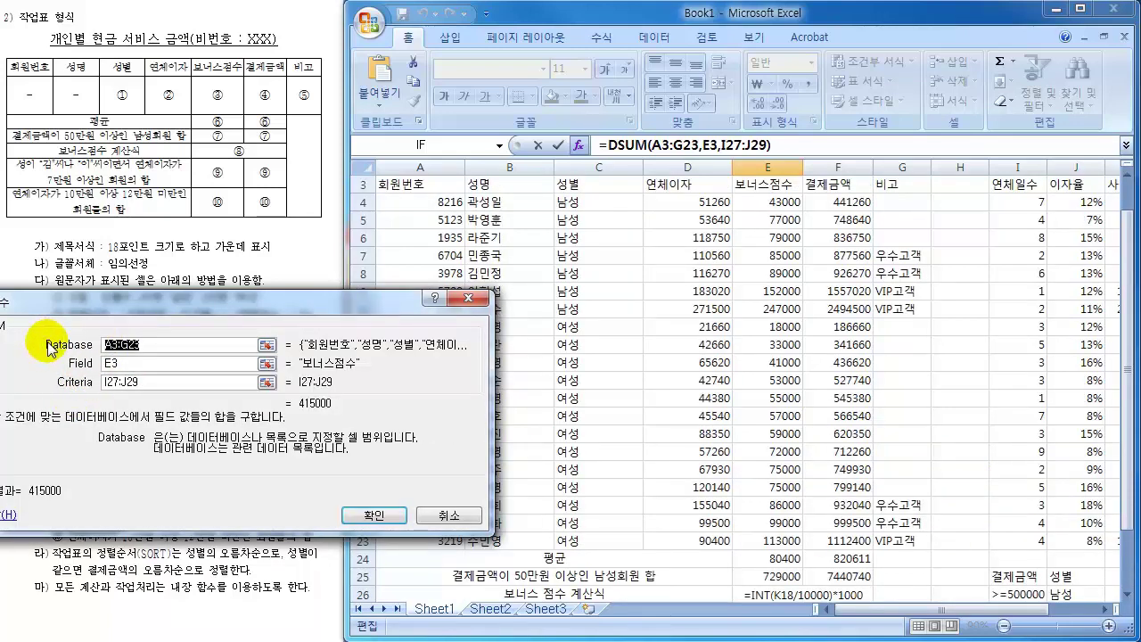
pyautogui.press('F4')
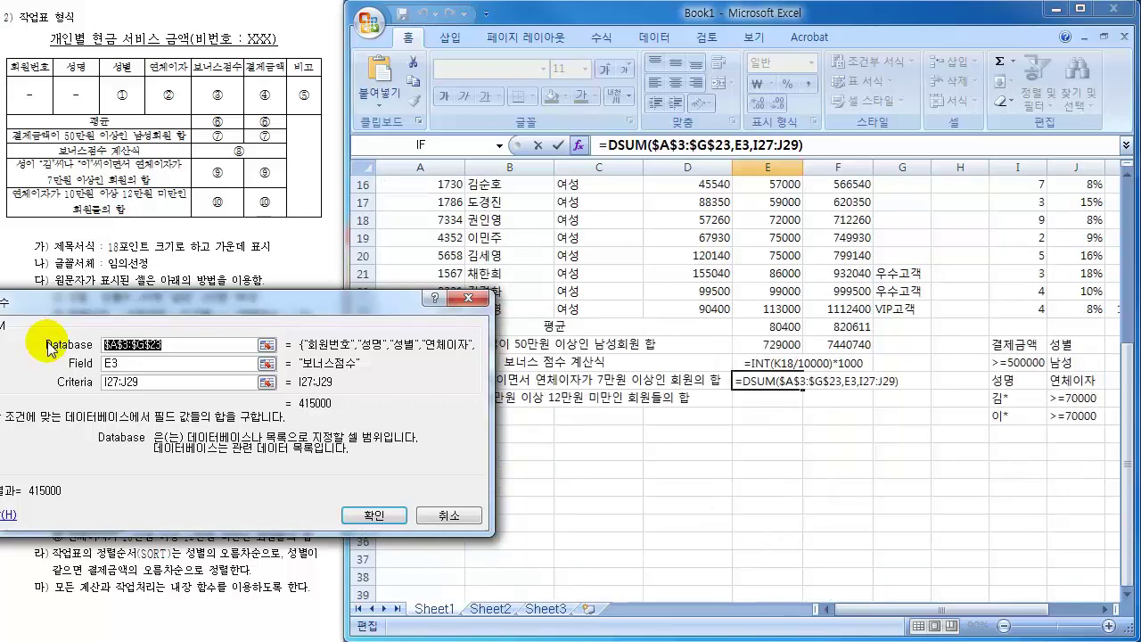
pyautogui.click(147, 366)
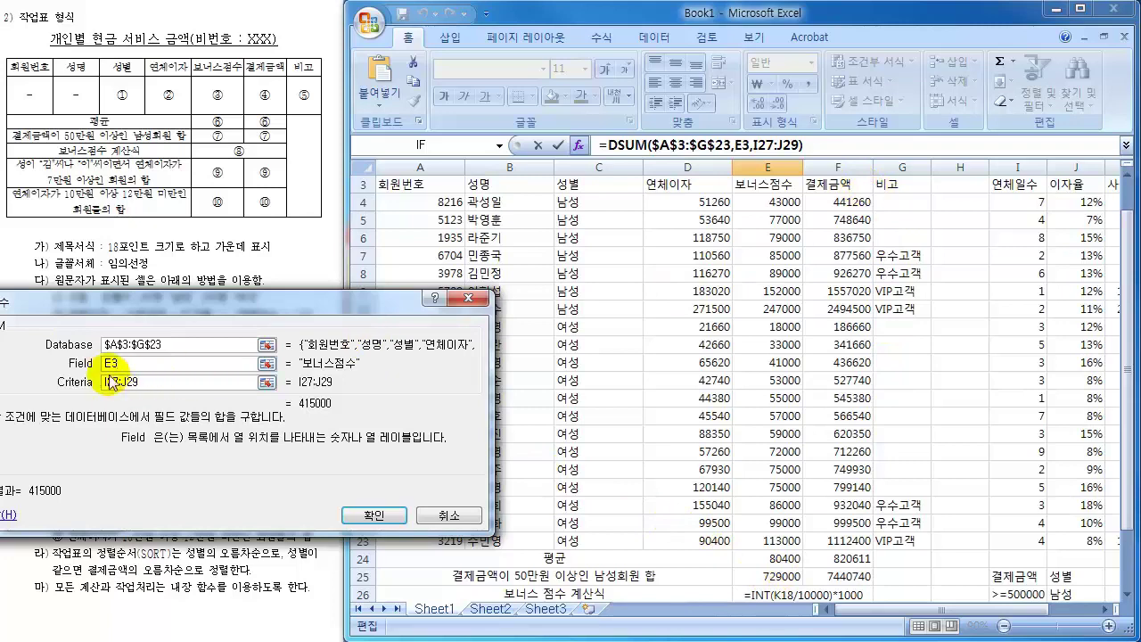
pyautogui.moveTo(158, 381); pyautogui.dragTo(51, 383)
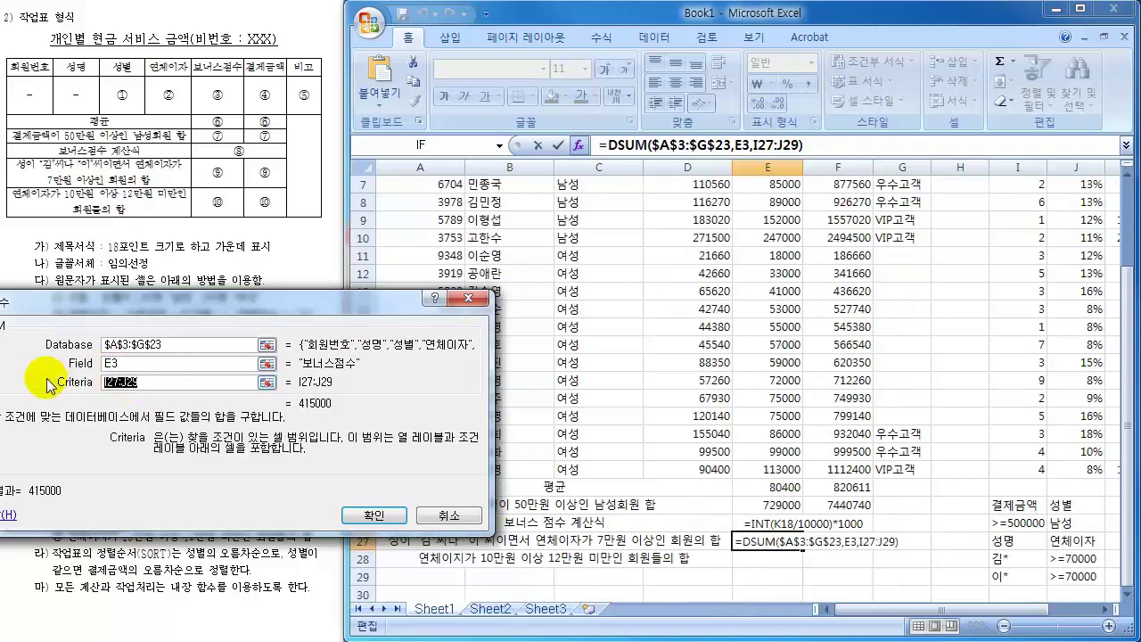
pyautogui.press('F4')
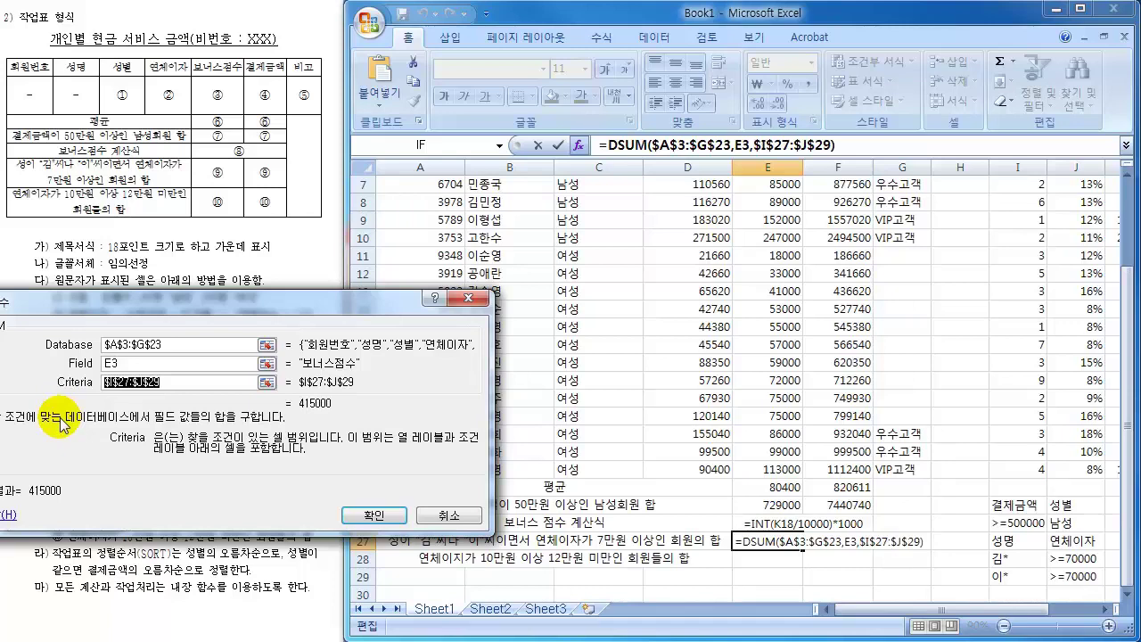
pyautogui.click(374, 517)
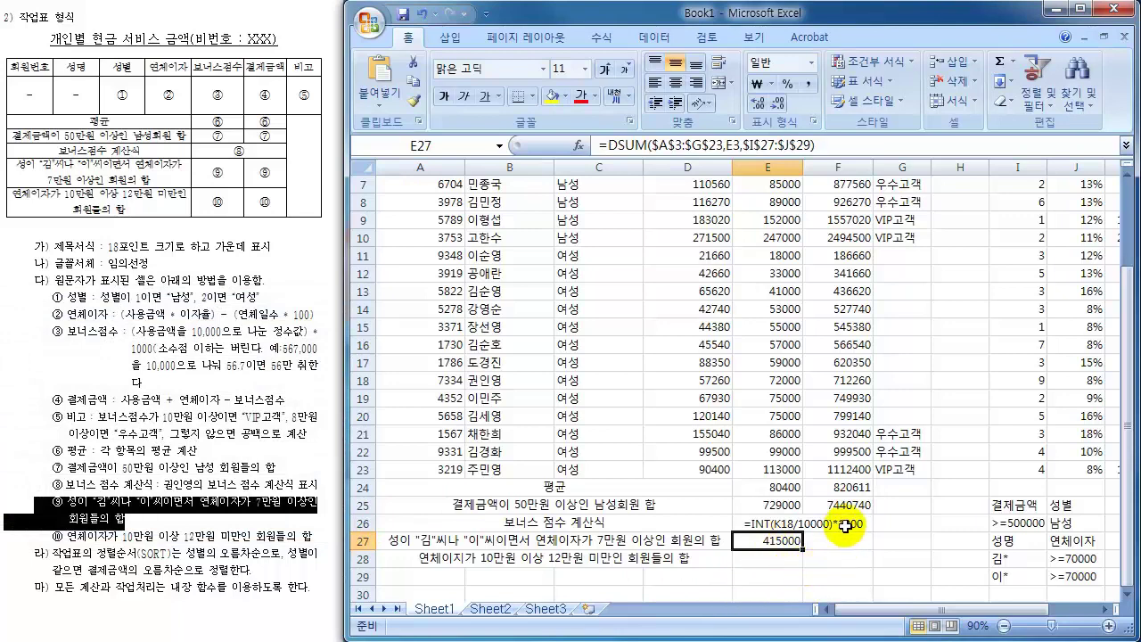
pyautogui.moveTo(801, 550); pyautogui.dragTo(860, 553)
# - Compare the DSUM formulas in E25 and E27, and highlight instruction ⑩ in the task sheet
pyautogui.click(765, 560)
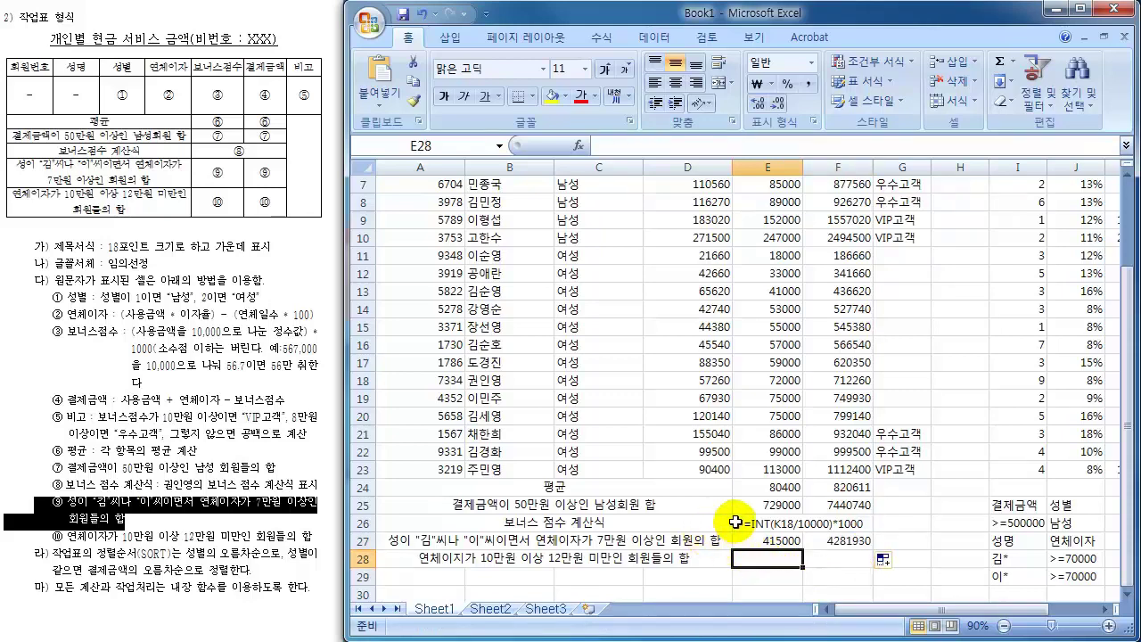
pyautogui.click(772, 505)
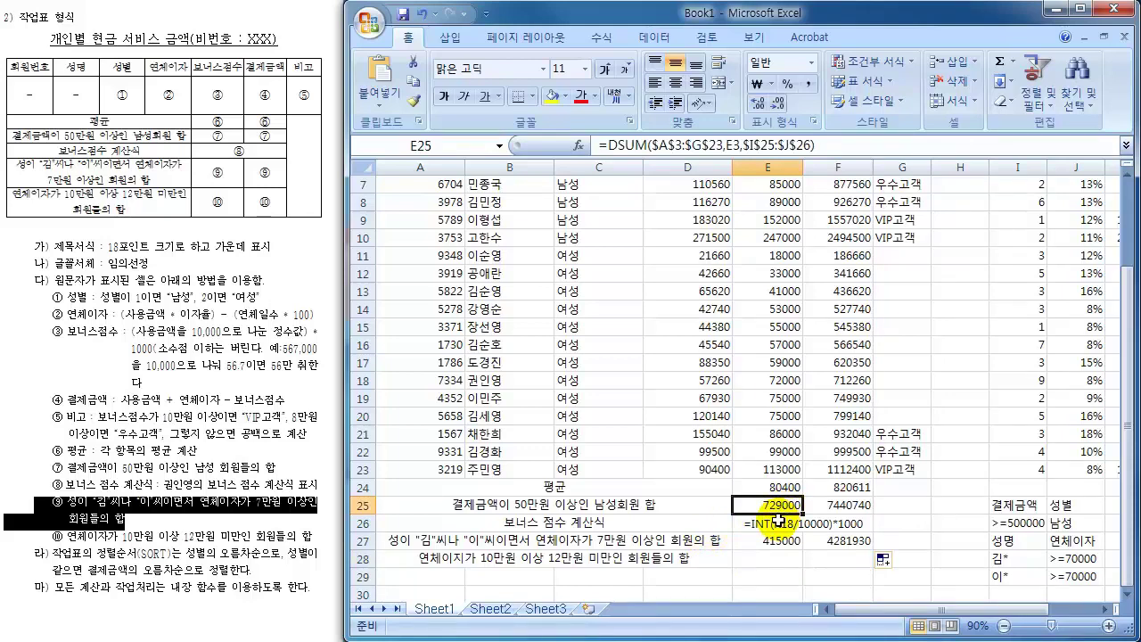
pyautogui.click(779, 540)
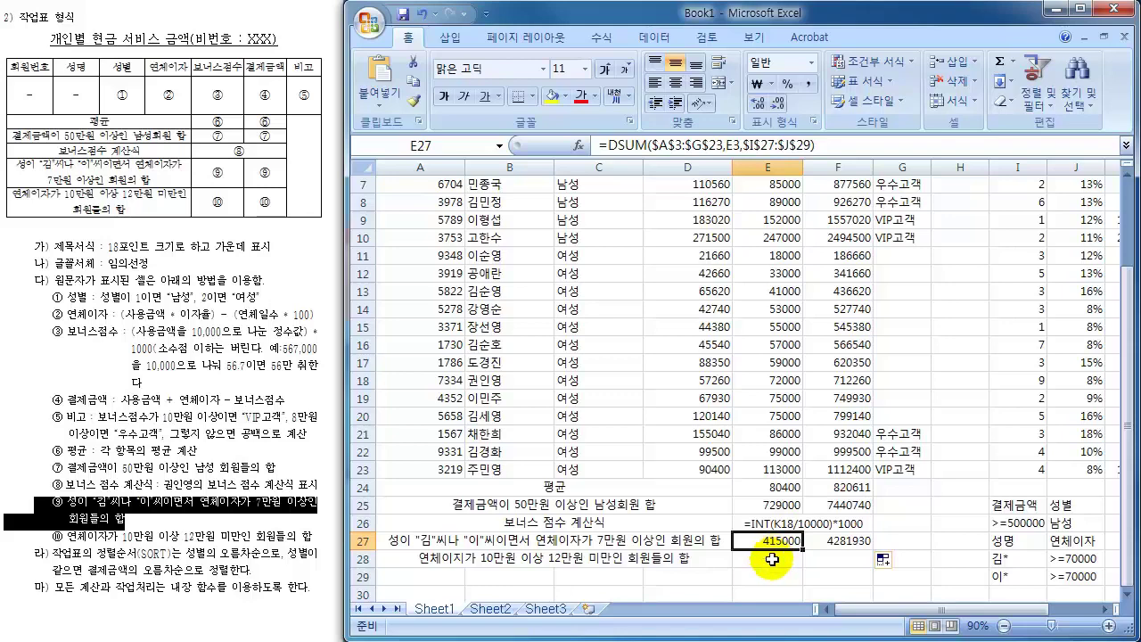
pyautogui.click(773, 559)
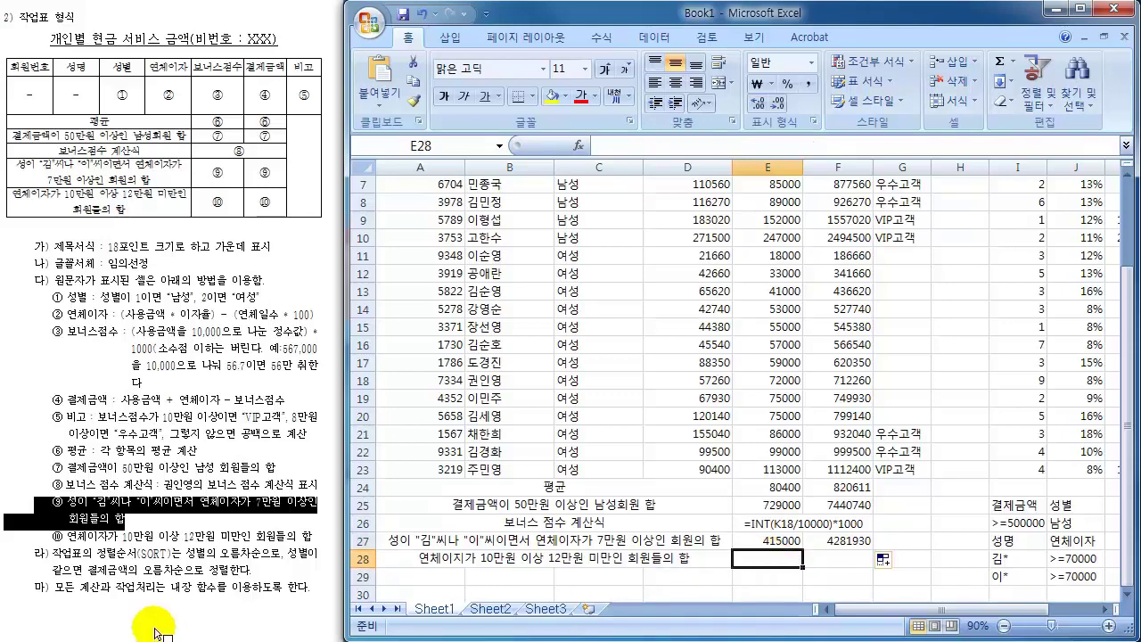
pyautogui.click(137, 544)
pyautogui.moveTo(40, 534); pyautogui.dragTo(331, 540)
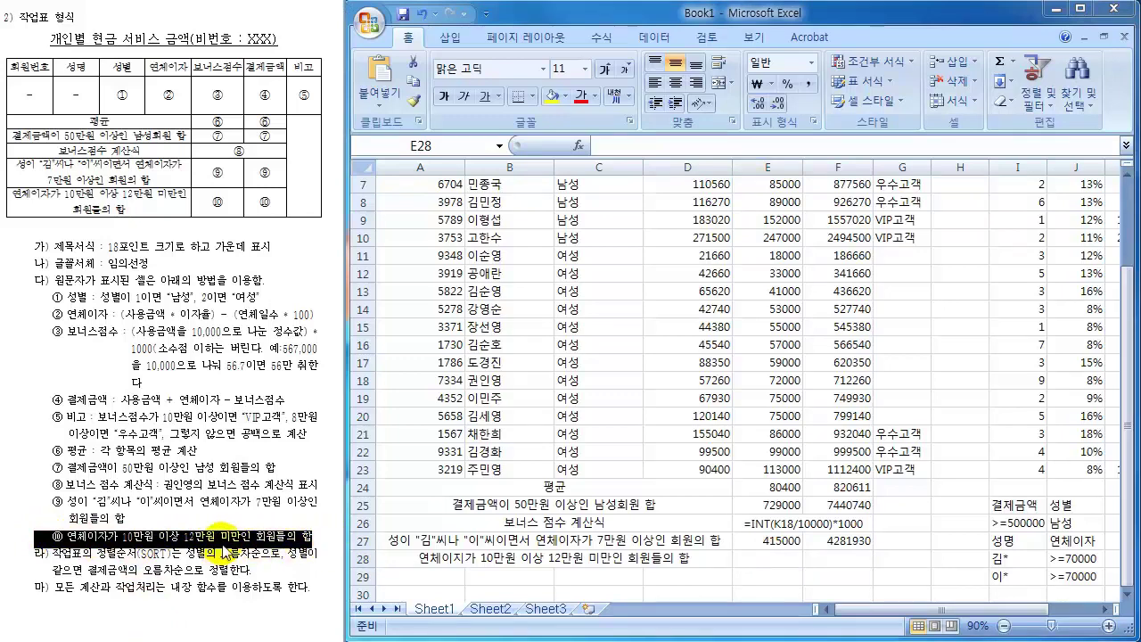
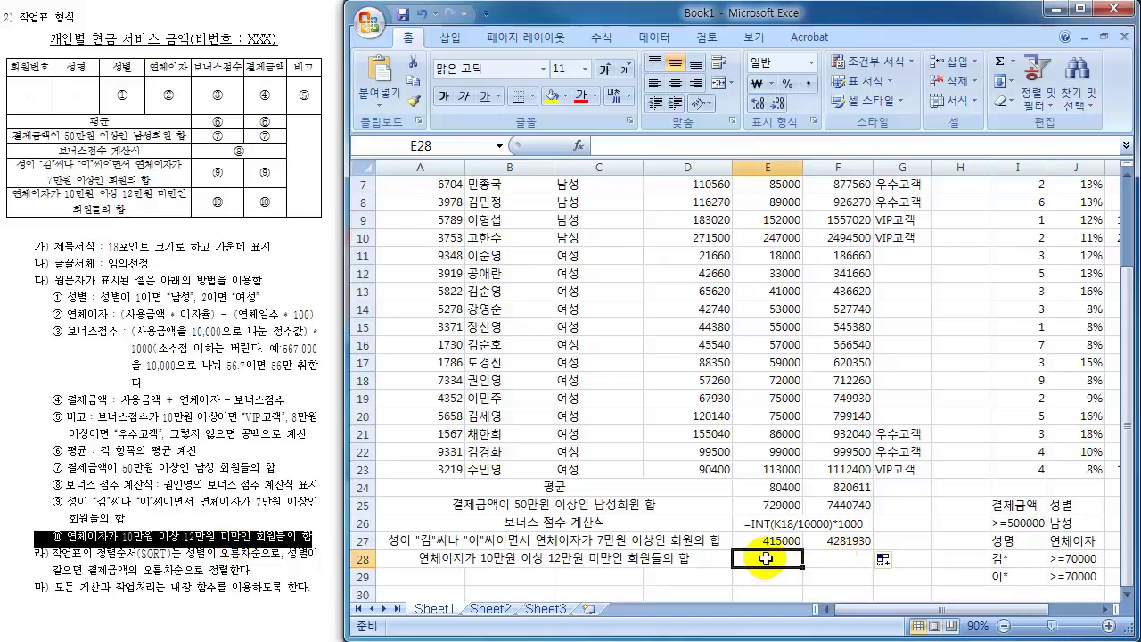
# - Correct the typo in the row 28 label so it reads 연체이자가 10만원 이상 12만원 미만인 회원들의 합
pyautogui.click(584, 560)
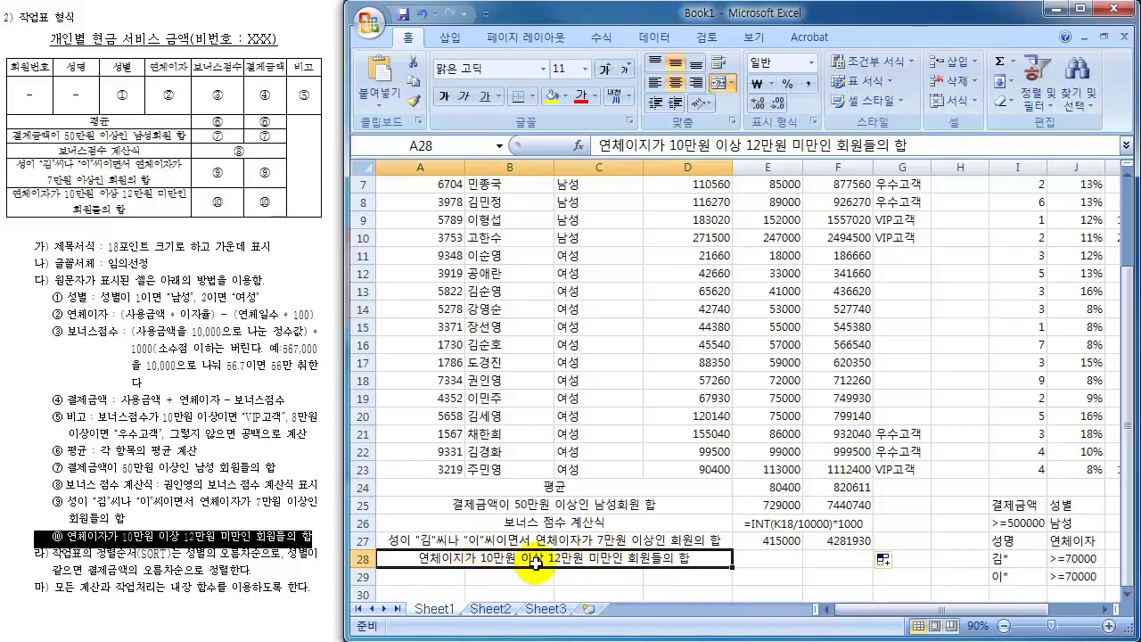
pyautogui.click(645, 542)
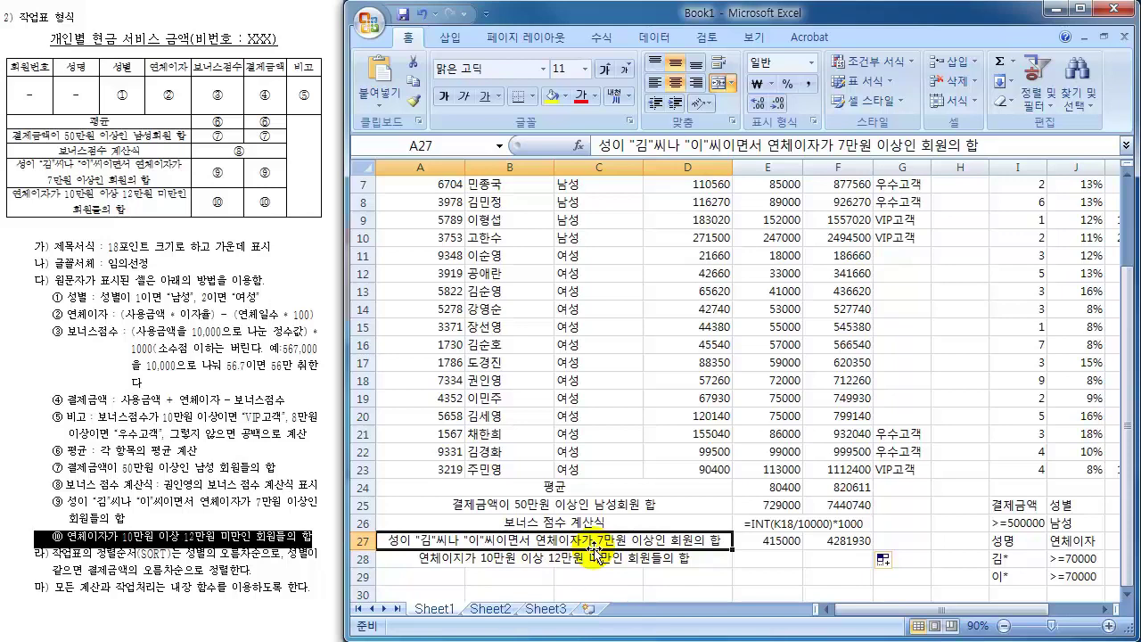
pyautogui.click(460, 559)
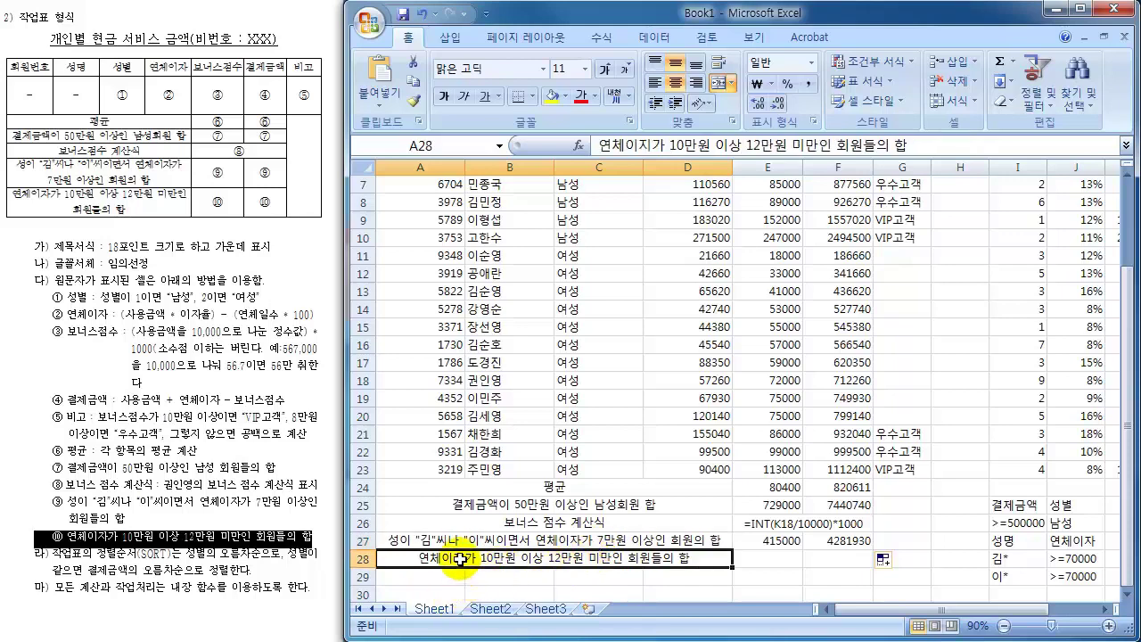
pyautogui.doubleClick(460, 559)
pyautogui.press('BackSpace')
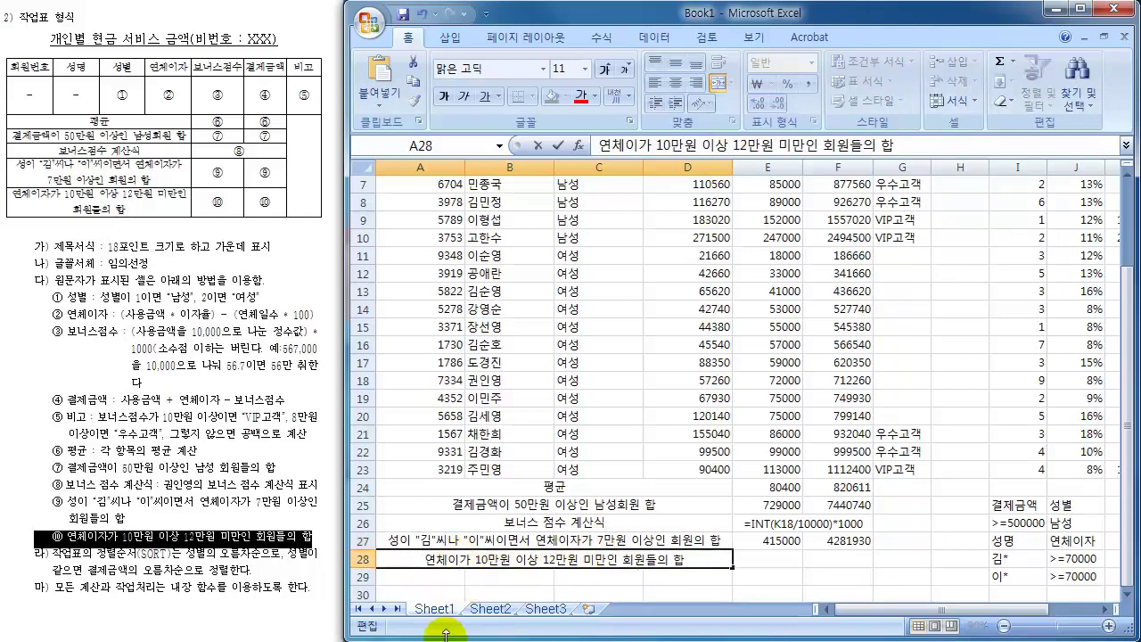
pyautogui.write('W')
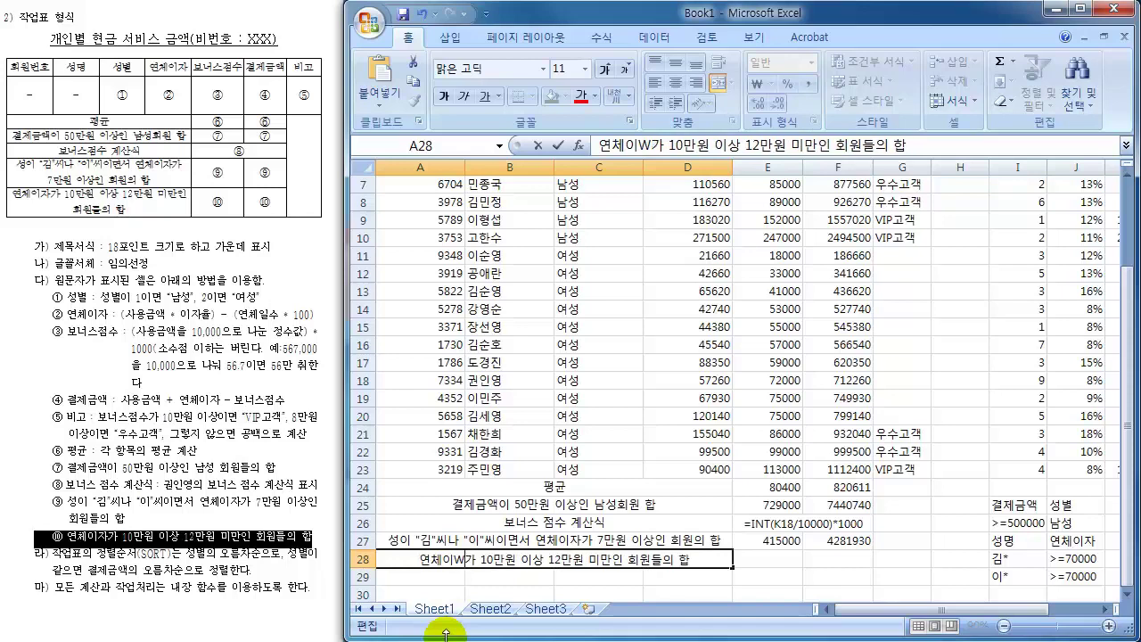
pyautogui.press('BackSpace')
pyautogui.write('자')
pyautogui.press('Return')
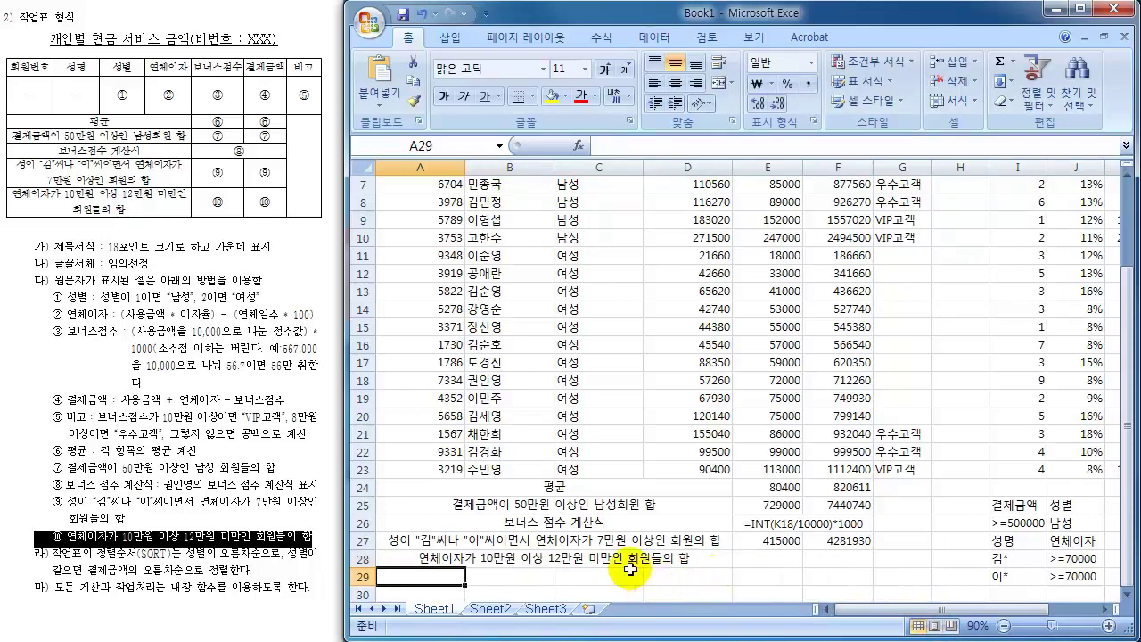
# - Enter the criteria heading 연체이자 in I30 with the condition >=100000 below it in I31
pyautogui.click(766, 562)
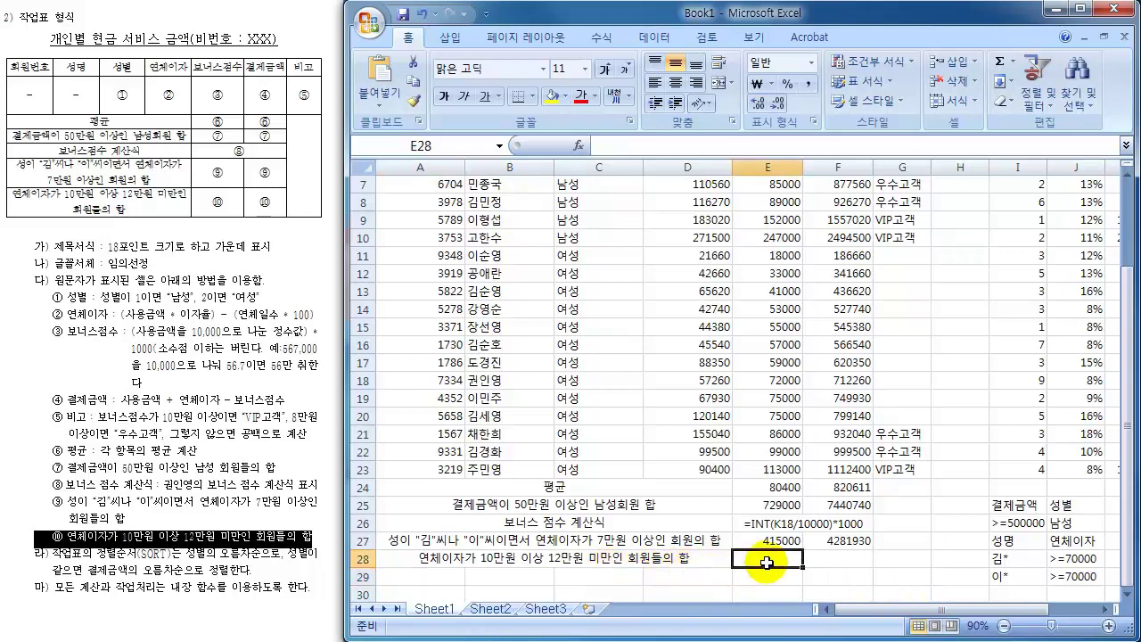
pyautogui.scroll(-2, 766, 553)
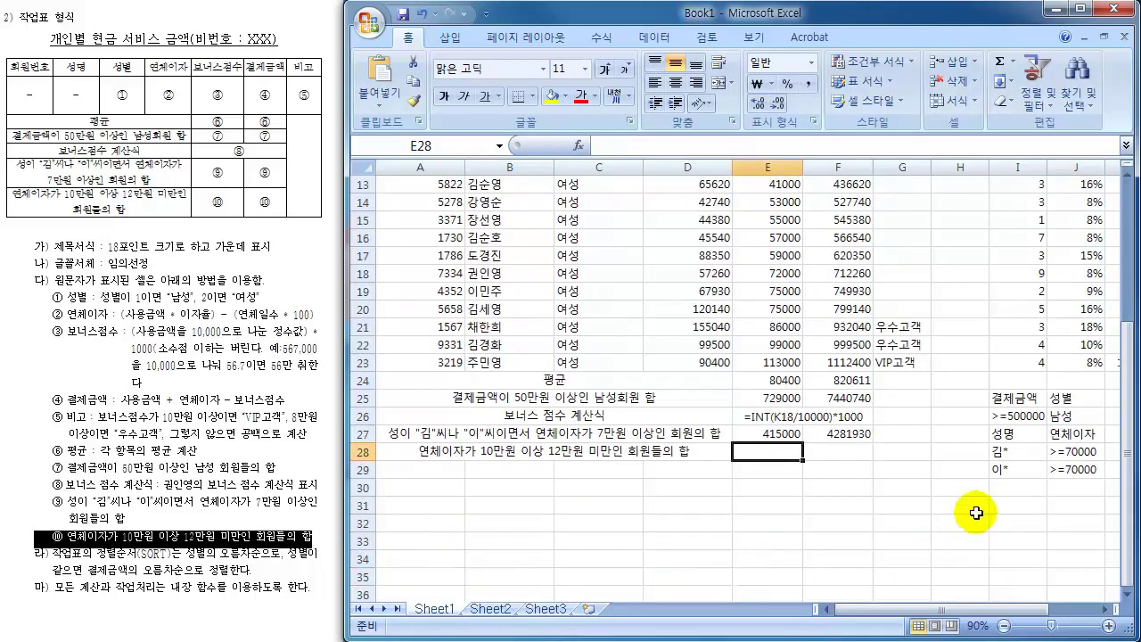
pyautogui.click(1008, 490)
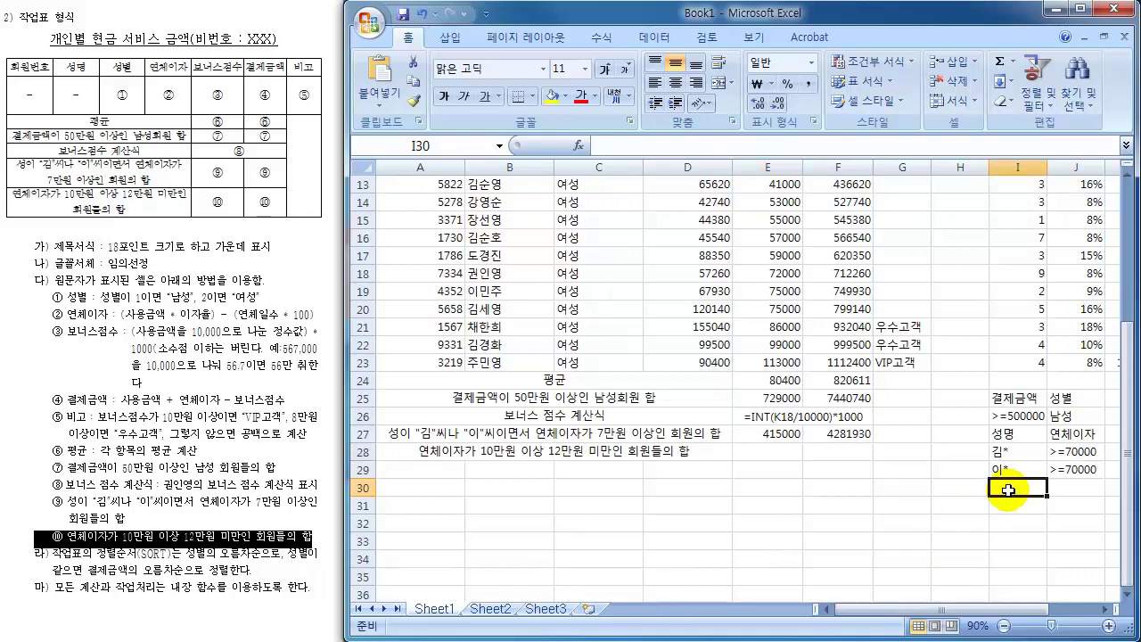
pyautogui.write('ㅇ')
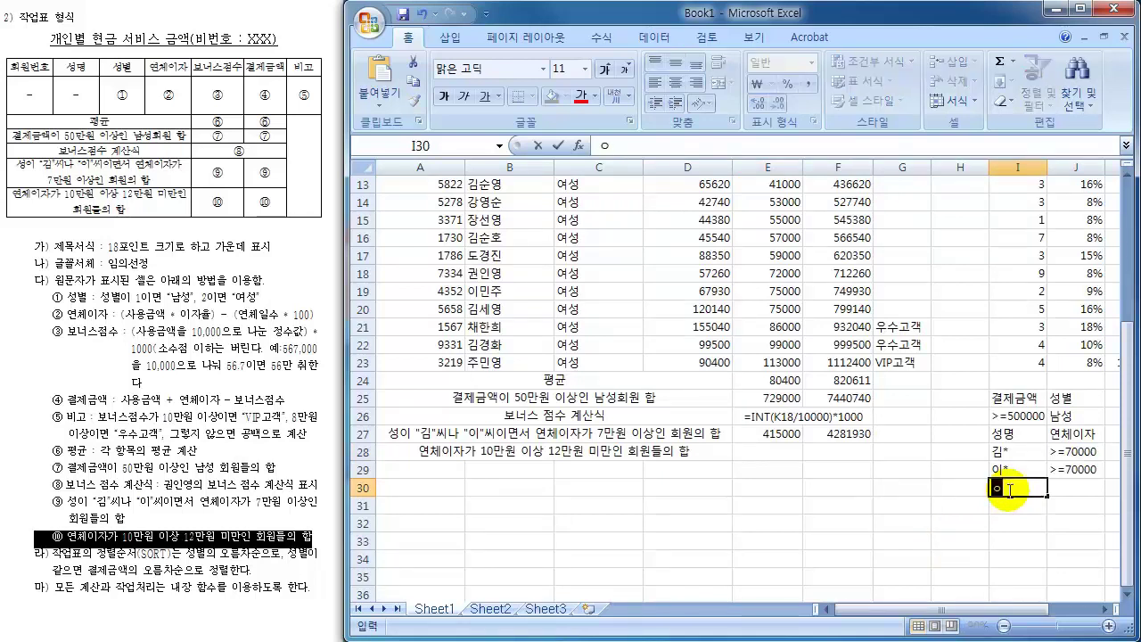
pyautogui.write('체이자')
pyautogui.press('Return')
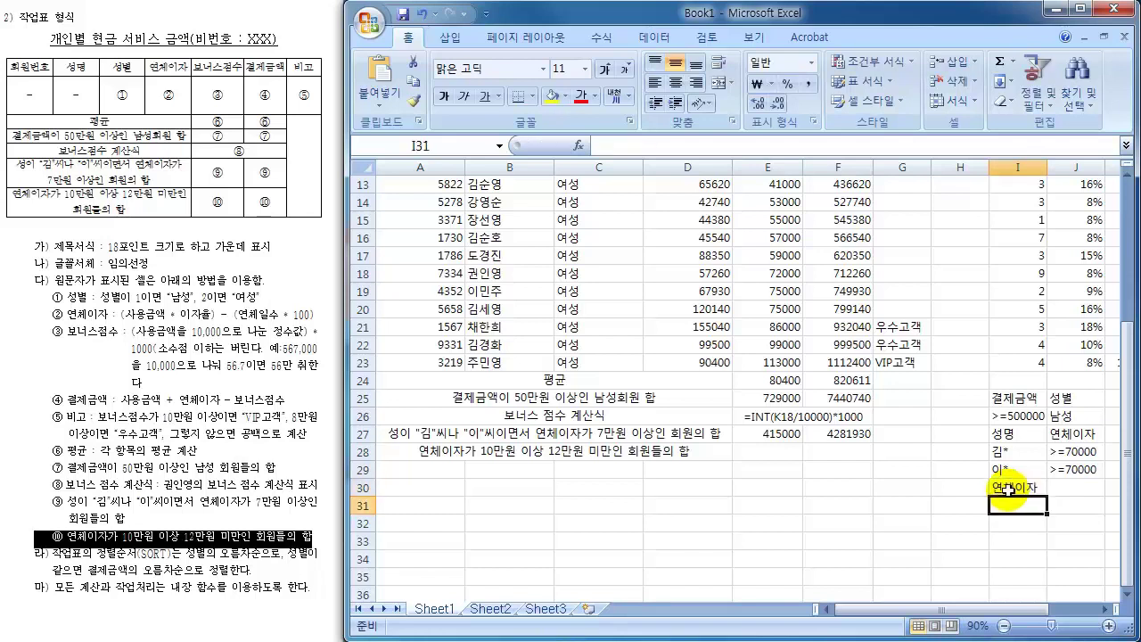
pyautogui.write('>=100000')
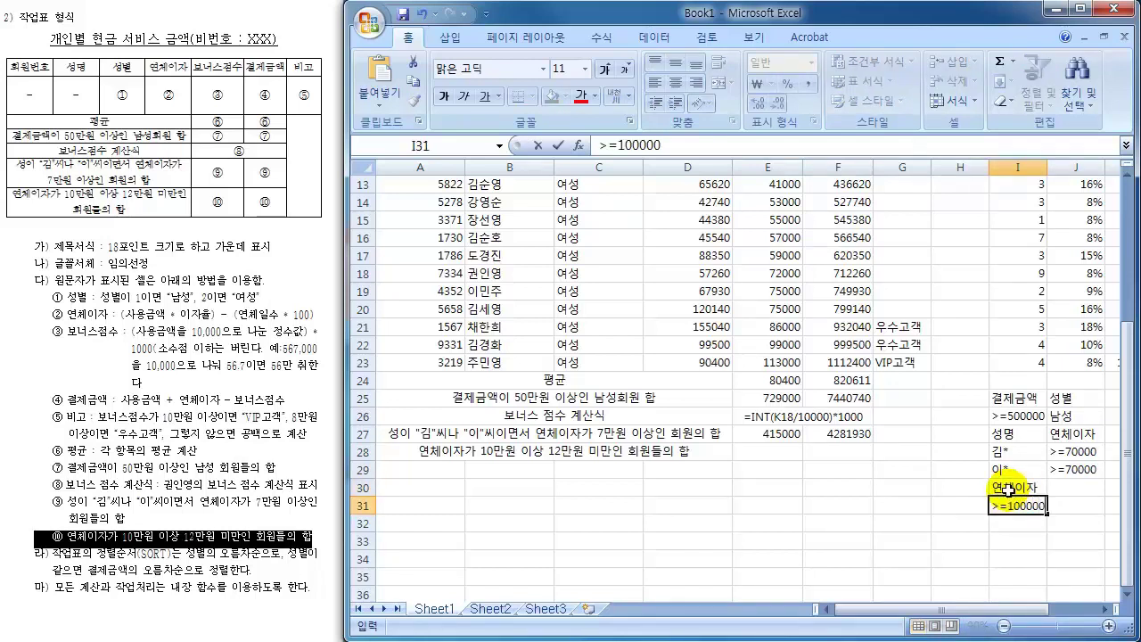
pyautogui.press('Return')
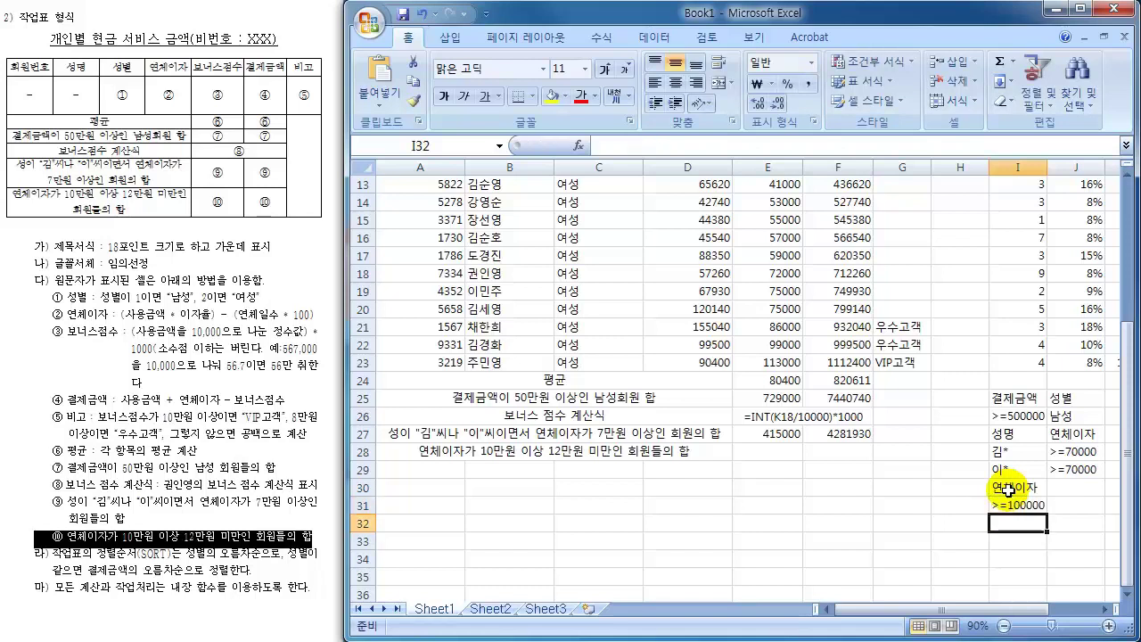
# - Enter a second 연체이자 criteria heading in J30 with the condition <120000 below it in J31
pyautogui.press('Right')
pyautogui.press('Up')
pyautogui.press('Up')
pyautogui.write('연체이자')
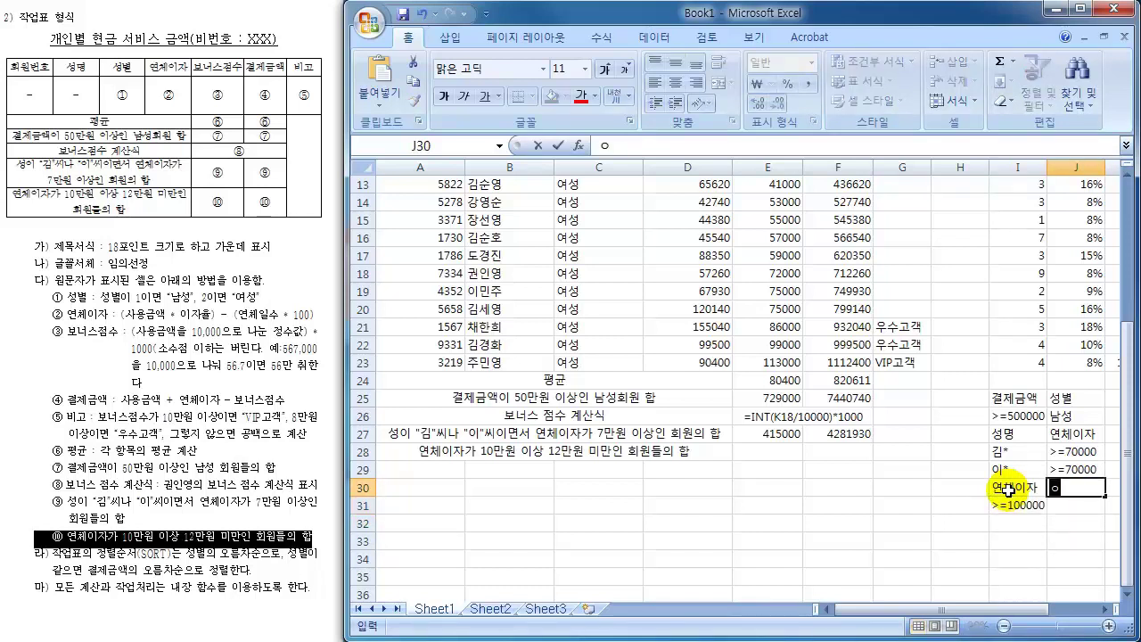
pyautogui.press('Return')
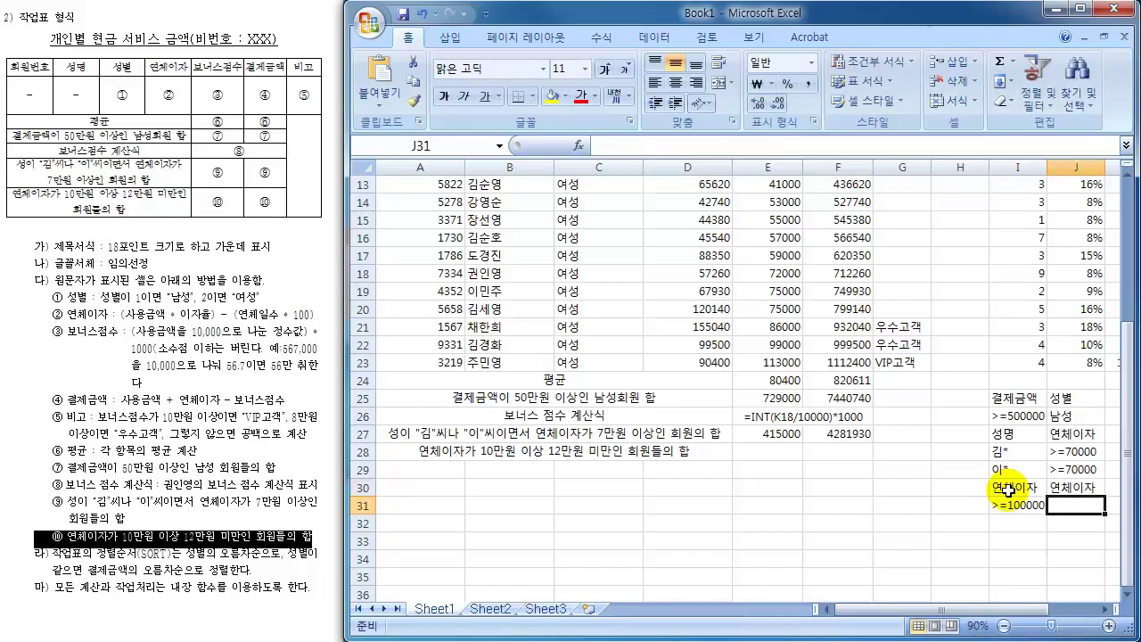
pyautogui.write('<')
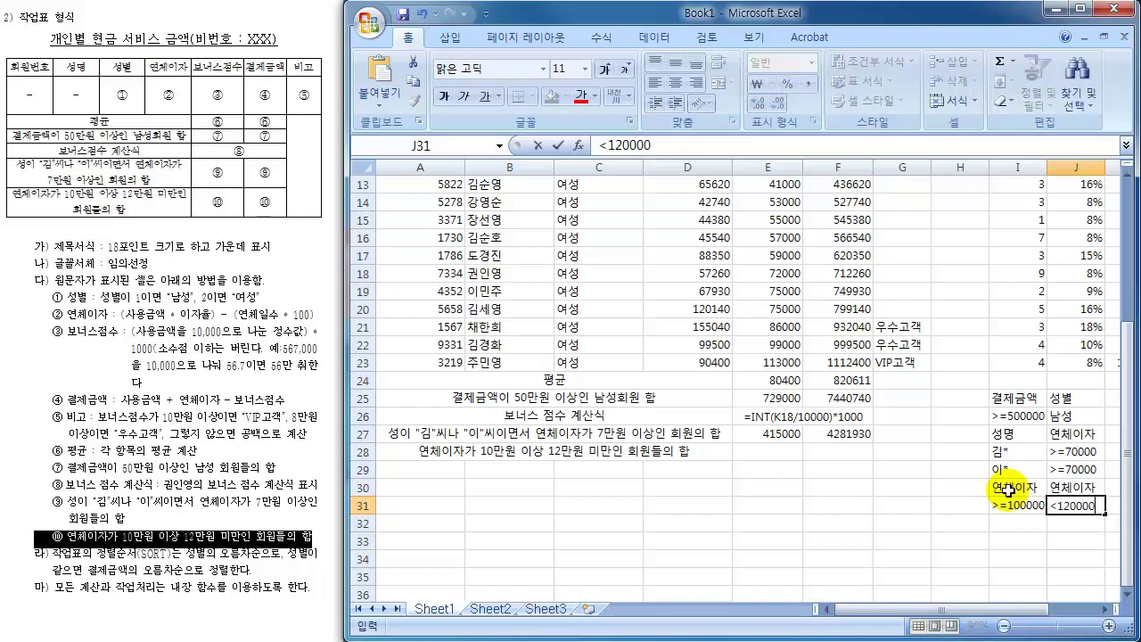
pyautogui.write('120000')
pyautogui.press('Return')
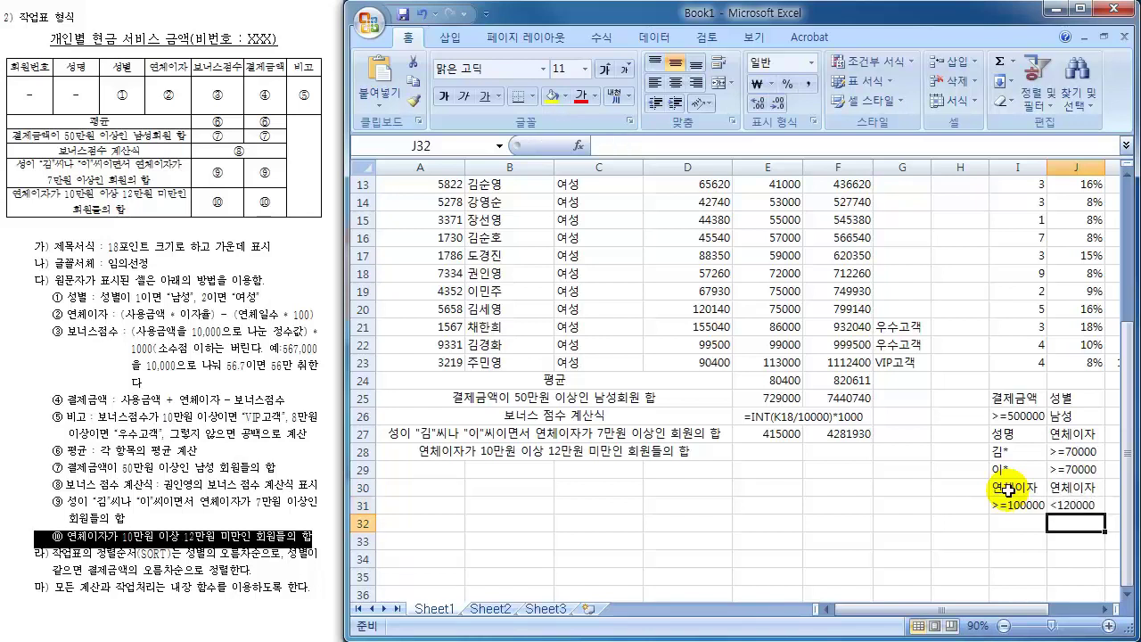
# - Review how the AND conditions in I30:J31 match the row 28 label's range of 10만원 이상 12만원 미만
pyautogui.moveTo(1017, 510)
pyautogui.mouseDown()
pyautogui.moveTo(1036, 496)
pyautogui.moveTo(1069, 503)
pyautogui.moveTo(997, 486)
pyautogui.moveTo(998, 514)
pyautogui.moveTo(1106, 499)
pyautogui.moveTo(995, 488)
pyautogui.mouseUp()
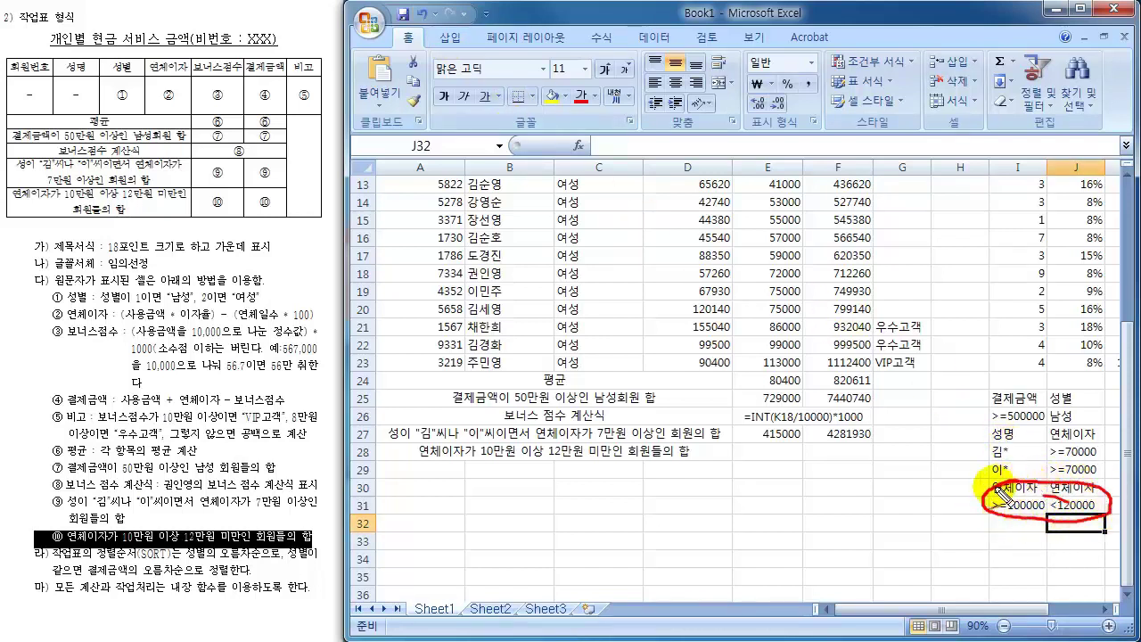
pyautogui.moveTo(461, 462); pyautogui.dragTo(688, 455)
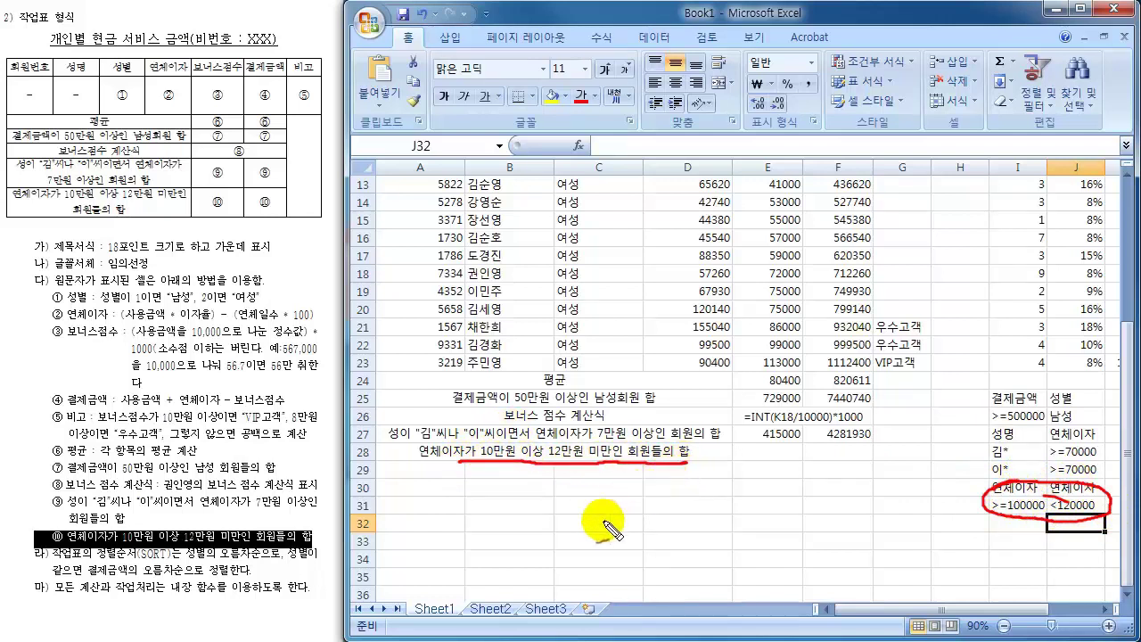
pyautogui.moveTo(501, 514)
pyautogui.mouseDown()
pyautogui.moveTo(742, 513)
pyautogui.moveTo(733, 522)
pyautogui.mouseUp()
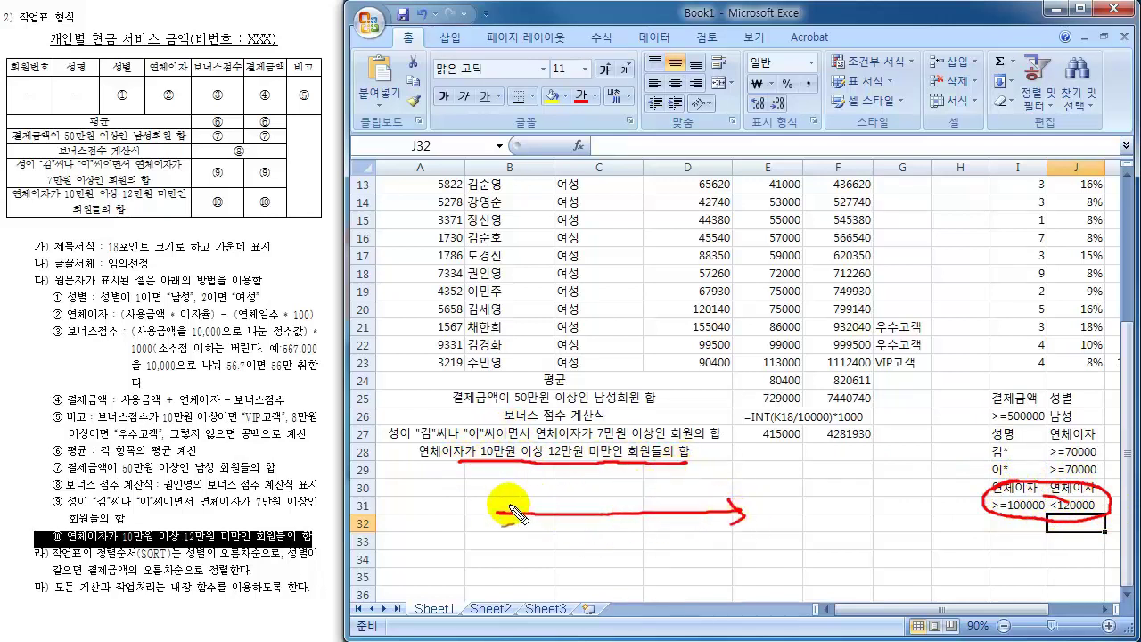
pyautogui.moveTo(511, 505)
pyautogui.mouseDown()
pyautogui.moveTo(511, 525)
pyautogui.moveTo(559, 552)
pyautogui.moveTo(569, 539)
pyautogui.mouseUp()
pyautogui.moveTo(656, 512)
pyautogui.mouseDown()
pyautogui.moveTo(655, 554)
pyautogui.moveTo(685, 553)
pyautogui.mouseUp()
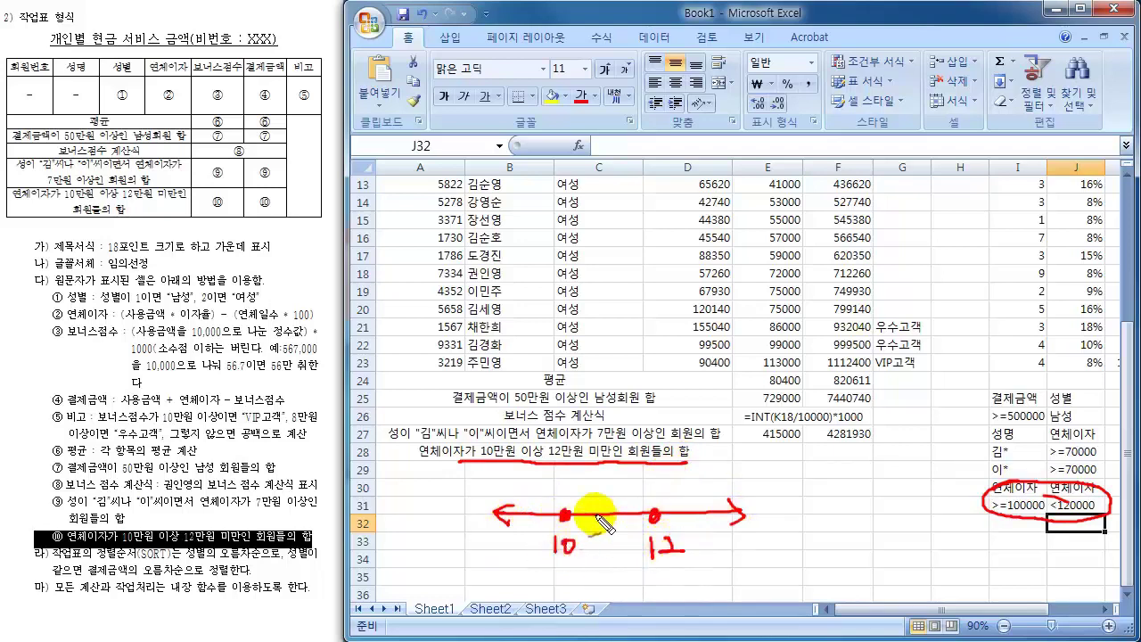
pyautogui.moveTo(566, 514)
pyautogui.mouseDown()
pyautogui.moveTo(599, 483)
pyautogui.moveTo(645, 495)
pyautogui.moveTo(656, 515)
pyautogui.mouseUp()
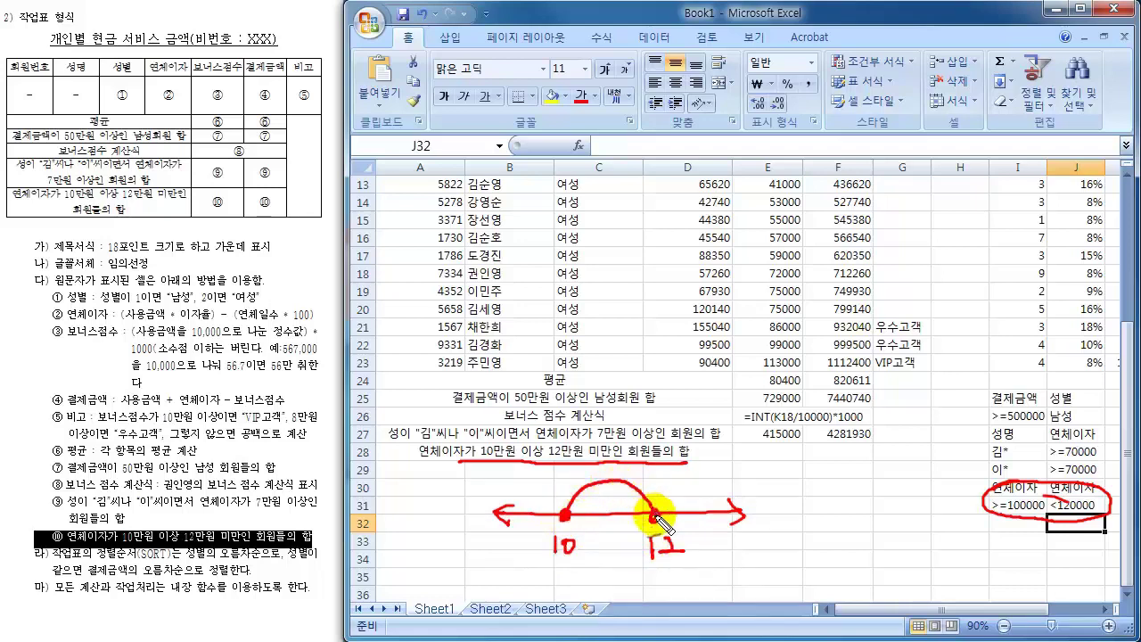
pyautogui.moveTo(576, 529); pyautogui.dragTo(627, 530)
pyautogui.moveTo(634, 524); pyautogui.dragTo(628, 532)
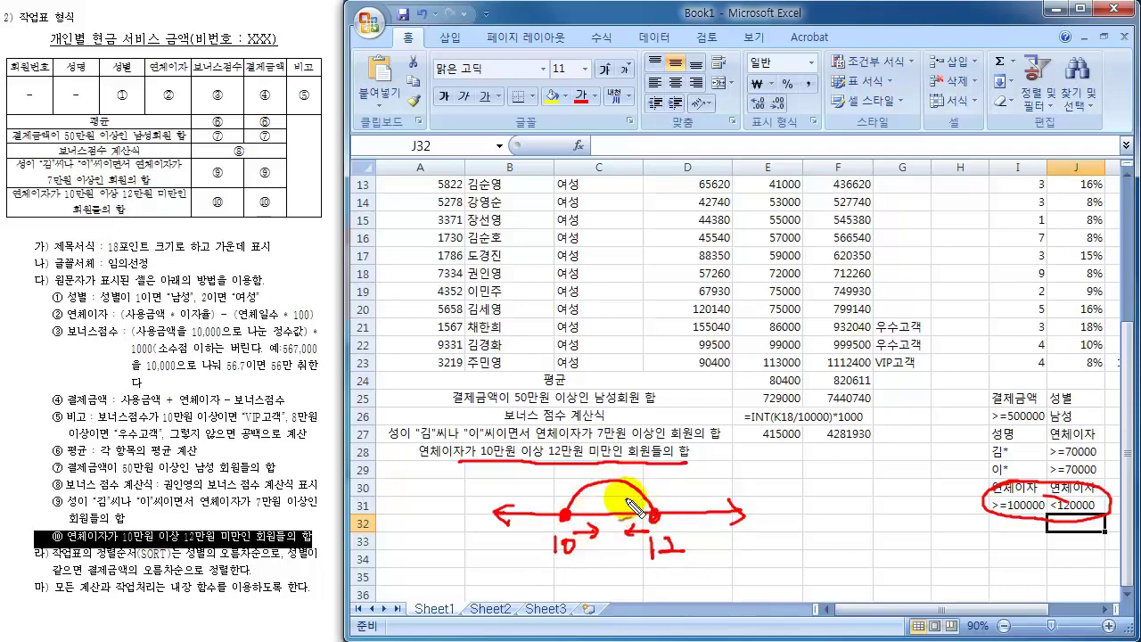
pyautogui.moveTo(597, 487)
pyautogui.mouseDown()
pyautogui.moveTo(594, 509)
pyautogui.moveTo(625, 499)
pyautogui.moveTo(629, 523)
pyautogui.moveTo(656, 513)
pyautogui.mouseUp()
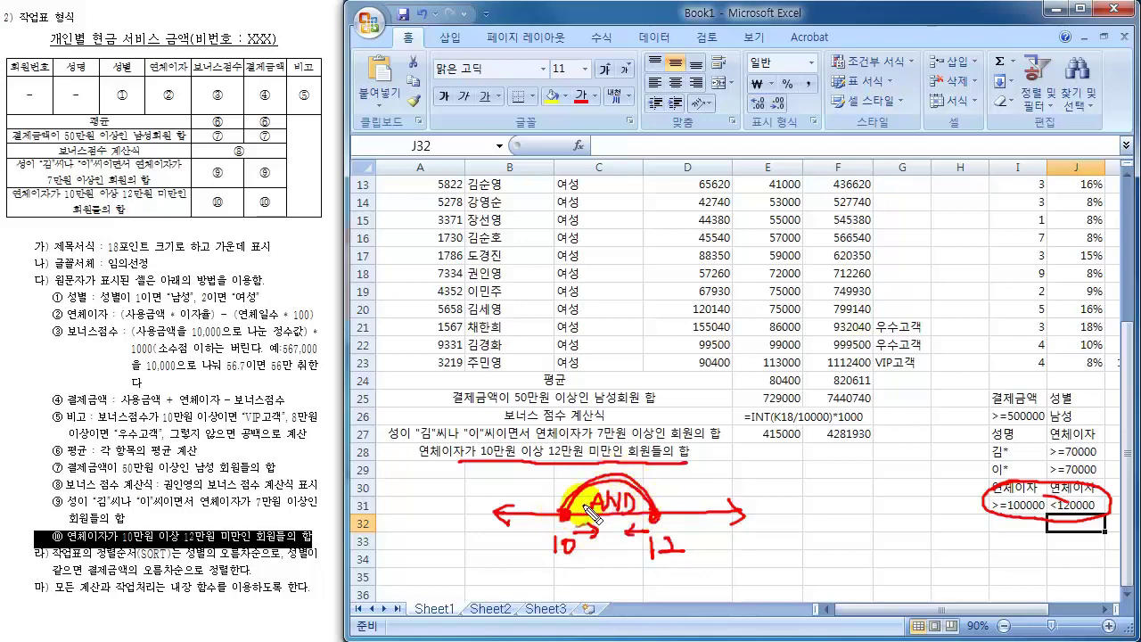
pyautogui.moveTo(567, 525)
pyautogui.mouseDown()
pyautogui.moveTo(615, 481)
pyautogui.moveTo(656, 513)
pyautogui.mouseUp()
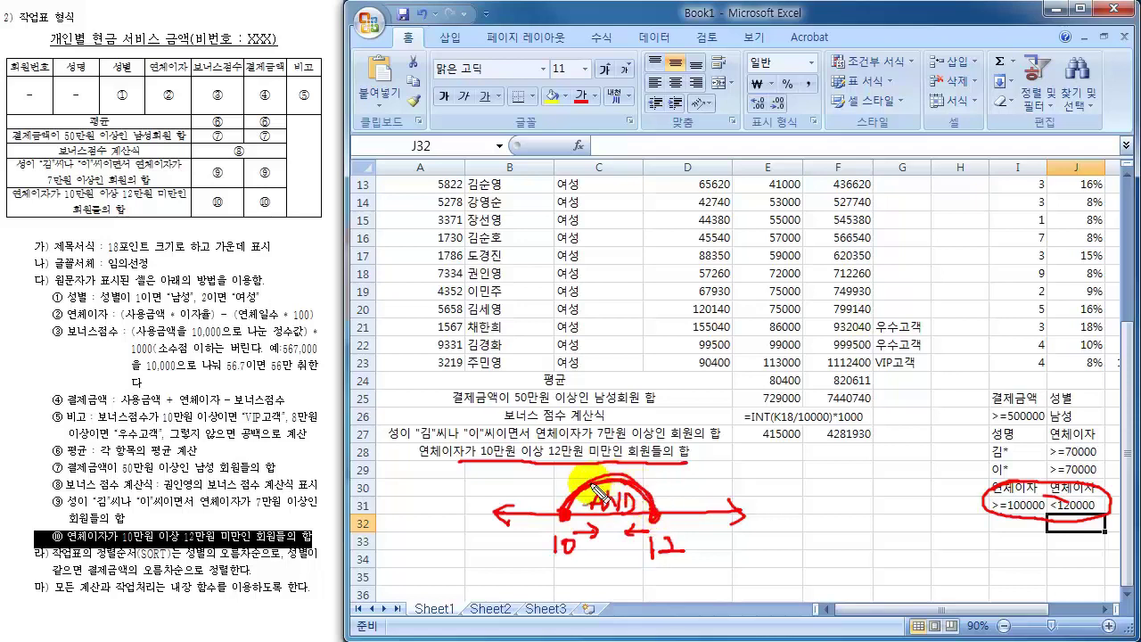
pyautogui.moveTo(1042, 479)
pyautogui.mouseDown()
pyautogui.moveTo(991, 486)
pyautogui.moveTo(1026, 513)
pyautogui.moveTo(995, 488)
pyautogui.moveTo(1106, 486)
pyautogui.moveTo(1059, 496)
pyautogui.moveTo(1039, 527)
pyautogui.moveTo(1070, 486)
pyautogui.moveTo(1048, 522)
pyautogui.moveTo(965, 520)
pyautogui.moveTo(929, 502)
pyautogui.moveTo(941, 525)
pyautogui.moveTo(968, 519)
pyautogui.mouseUp()
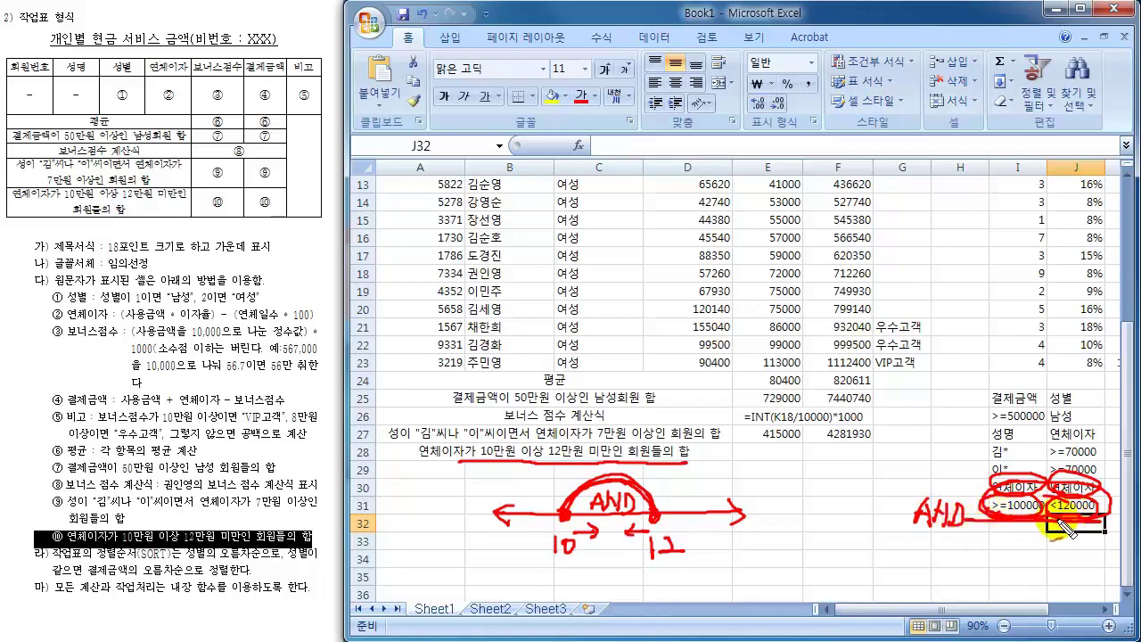
pyautogui.press('Escape')
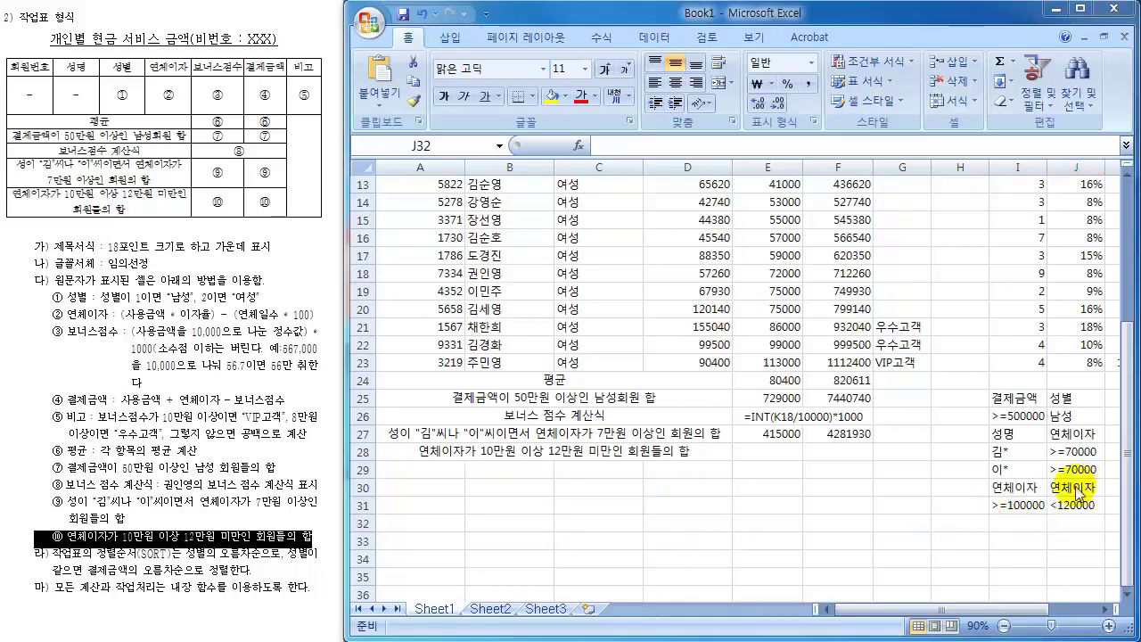
# - Start a DSUM formula in E28 with the absolute database range $A$3:$G$23 and the 보너스점수 heading E3 as the field
pyautogui.click(767, 451)
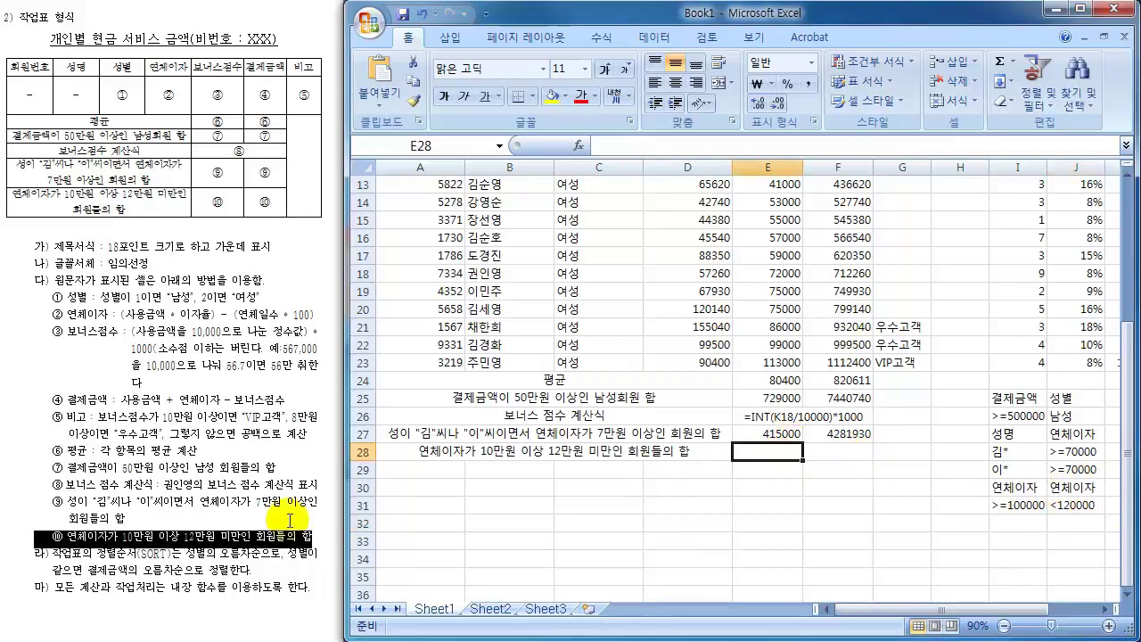
pyautogui.write('=ㅇ')
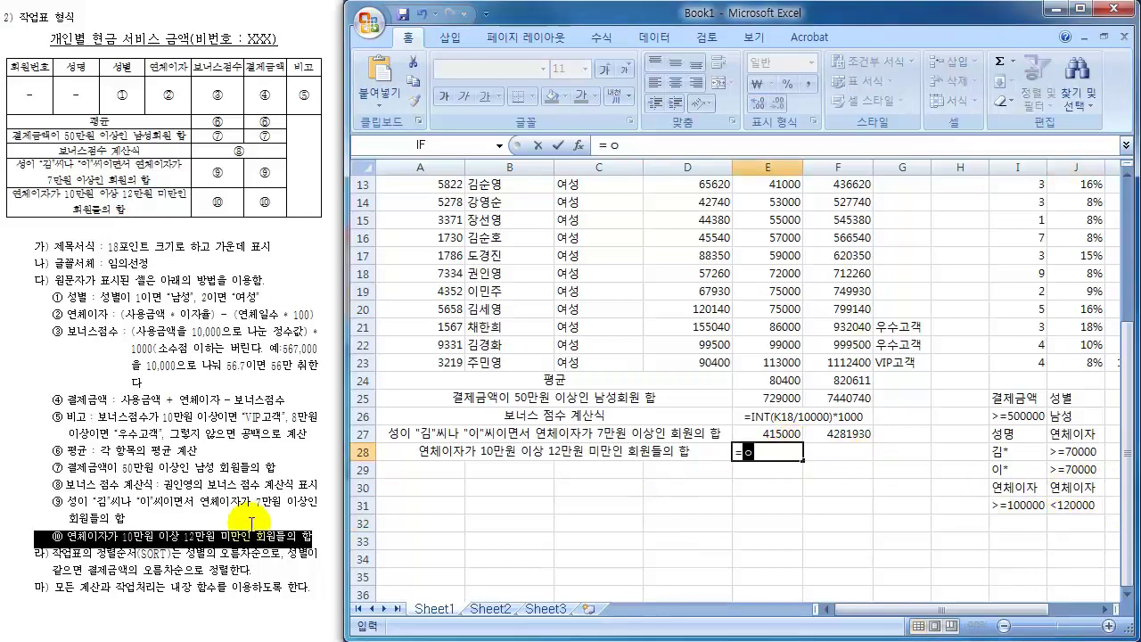
pyautogui.write('DSUM')
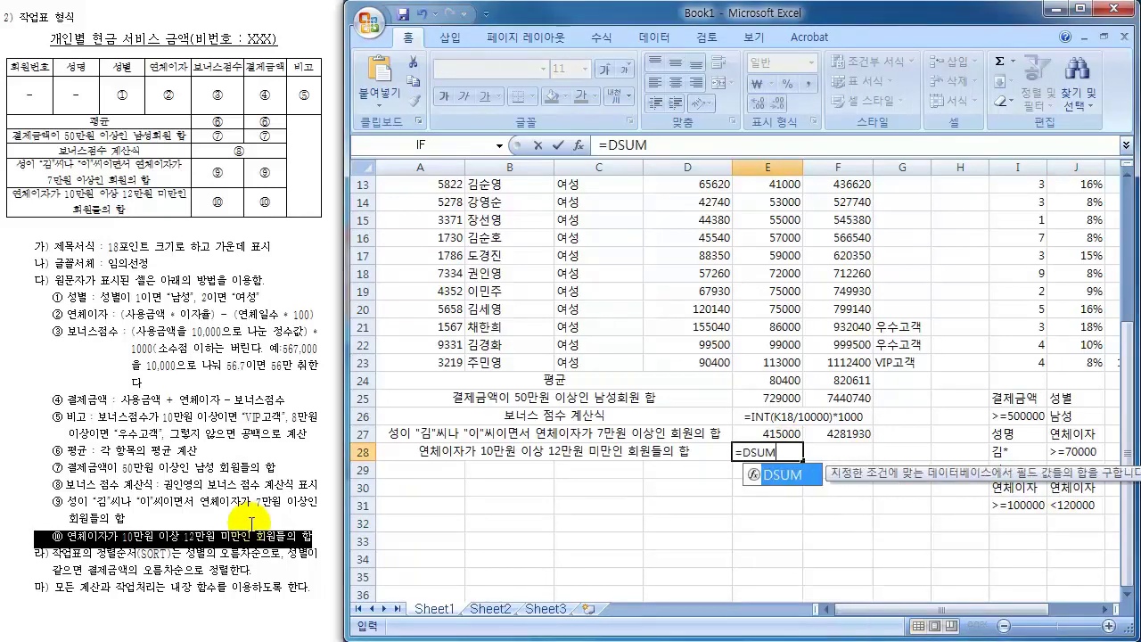
pyautogui.write('(')
pyautogui.scroll(4, 858, 334)
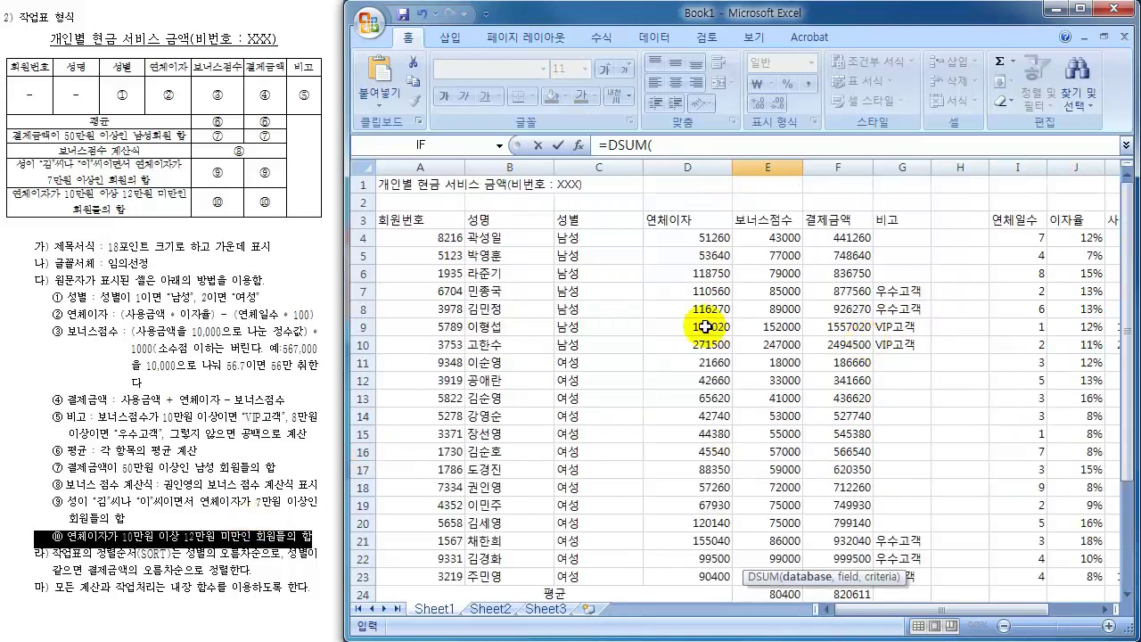
pyautogui.moveTo(416, 220); pyautogui.dragTo(910, 498)
pyautogui.press('F4')
pyautogui.scroll(-4, 910, 498)
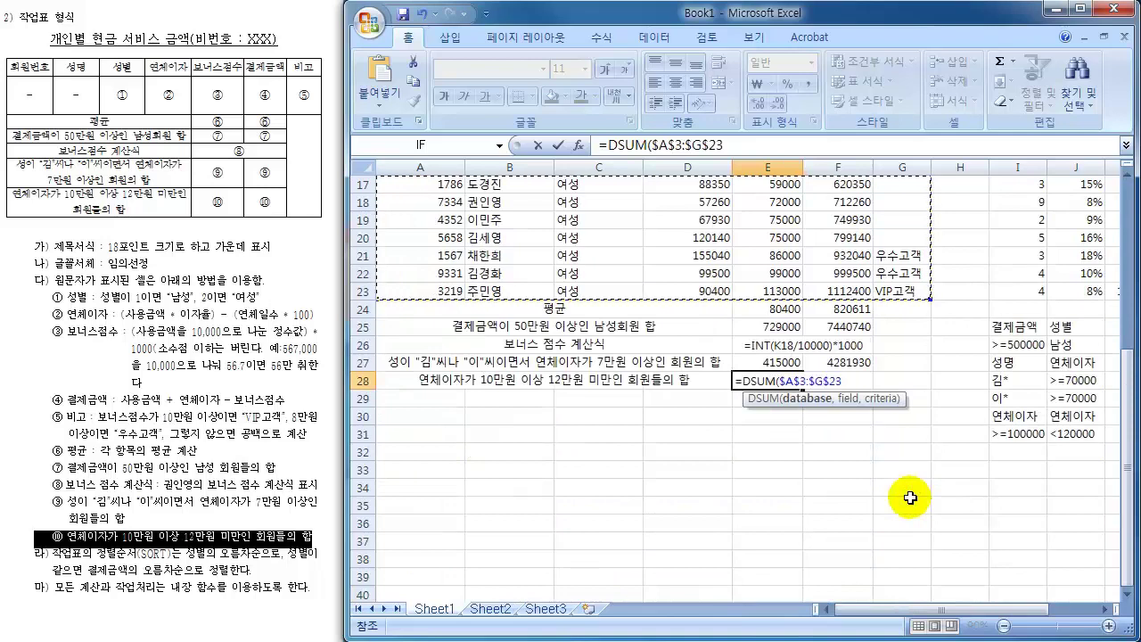
pyautogui.write(',')
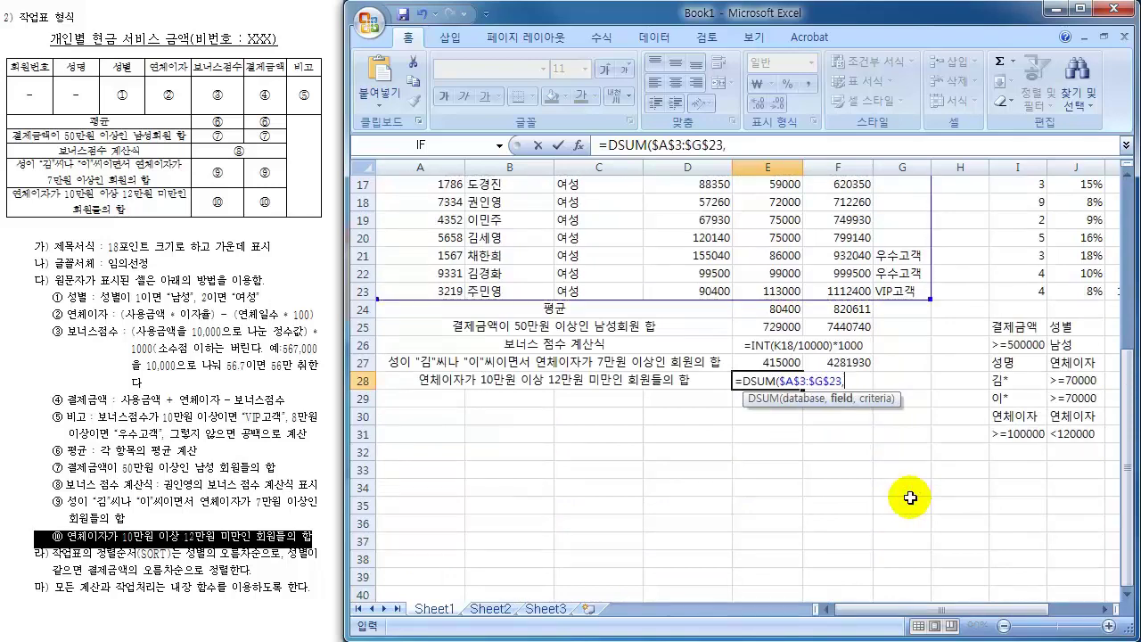
pyautogui.scroll(5, 778, 352)
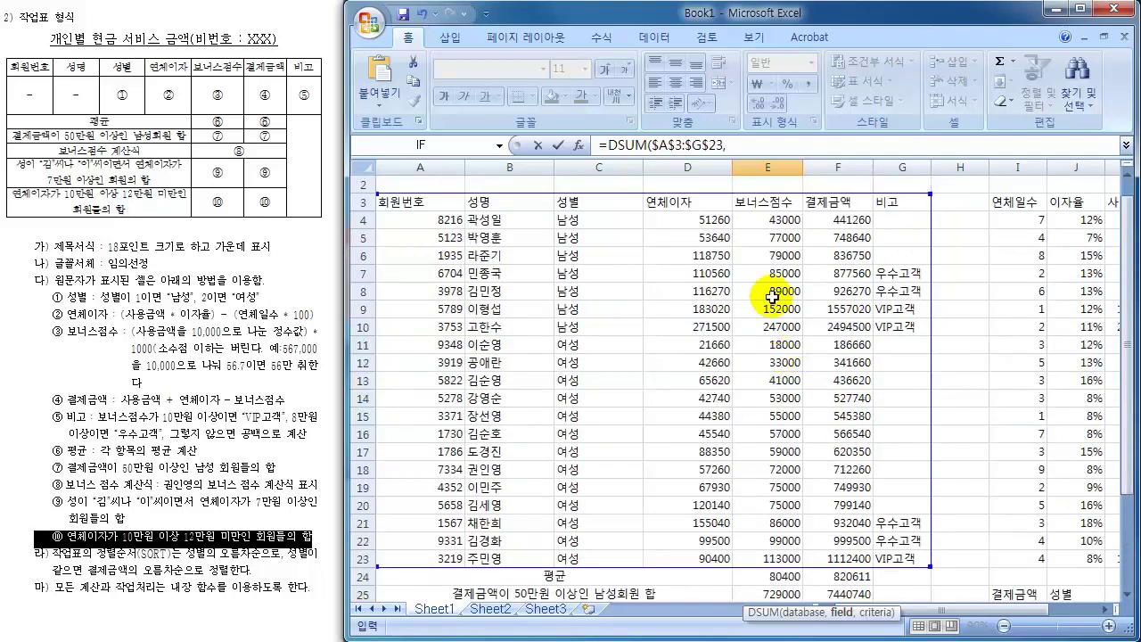
pyautogui.click(781, 206)
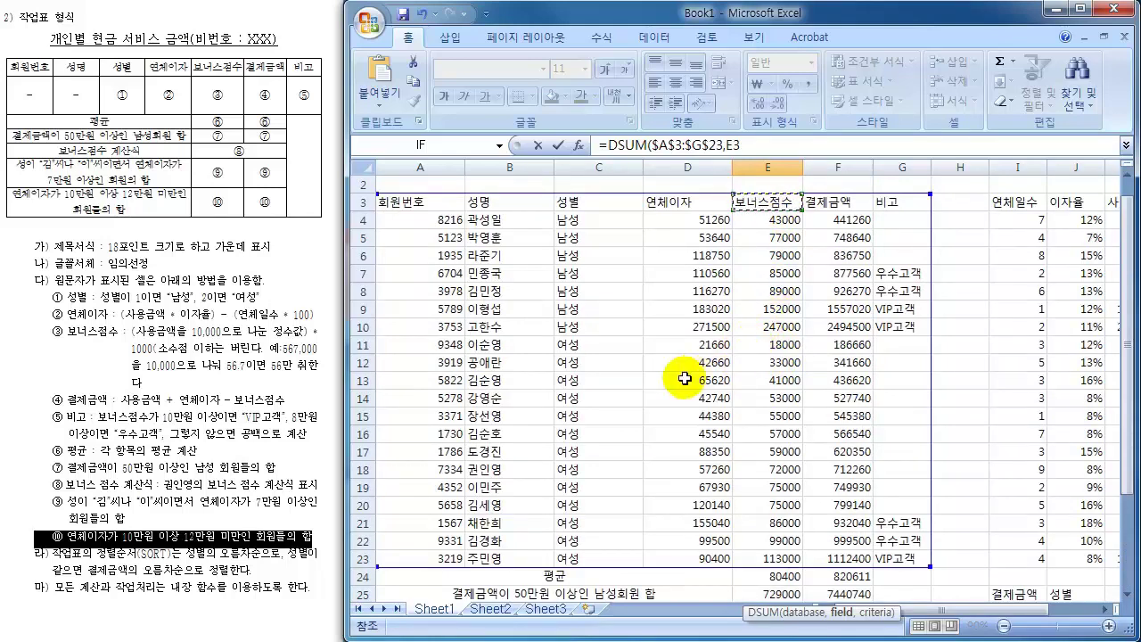
# - Finish the E28 formula with the absolute criteria range $I$30:$J$31 and copy it across to F28
pyautogui.write(',')
pyautogui.scroll(-3, 758, 407)
pyautogui.click(1017, 524)
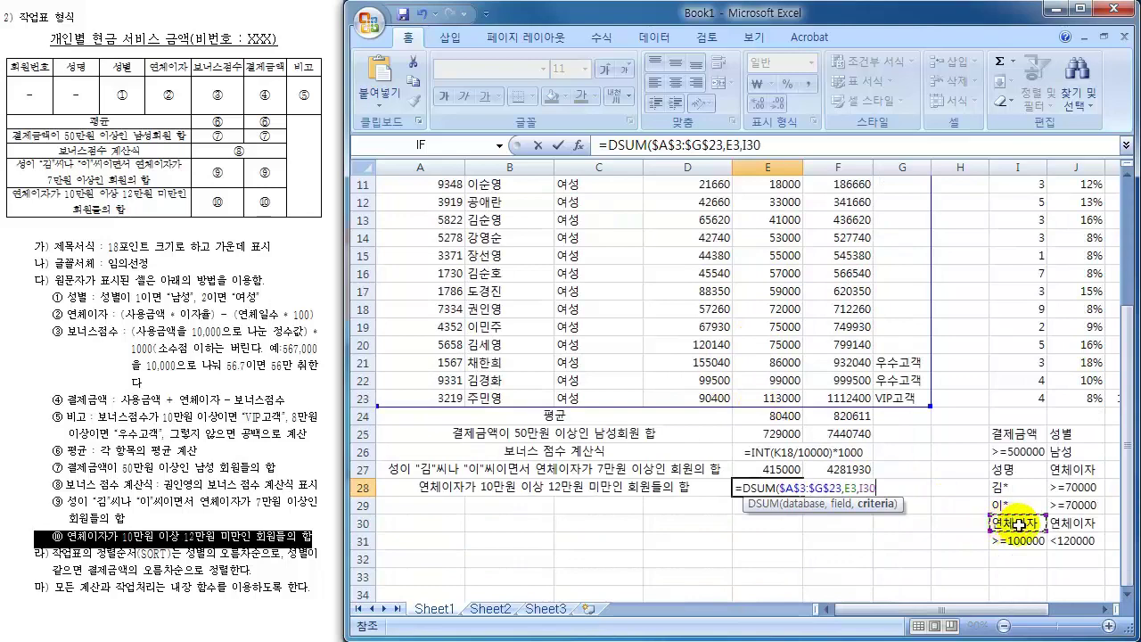
pyautogui.moveTo(1017, 525); pyautogui.dragTo(1077, 541)
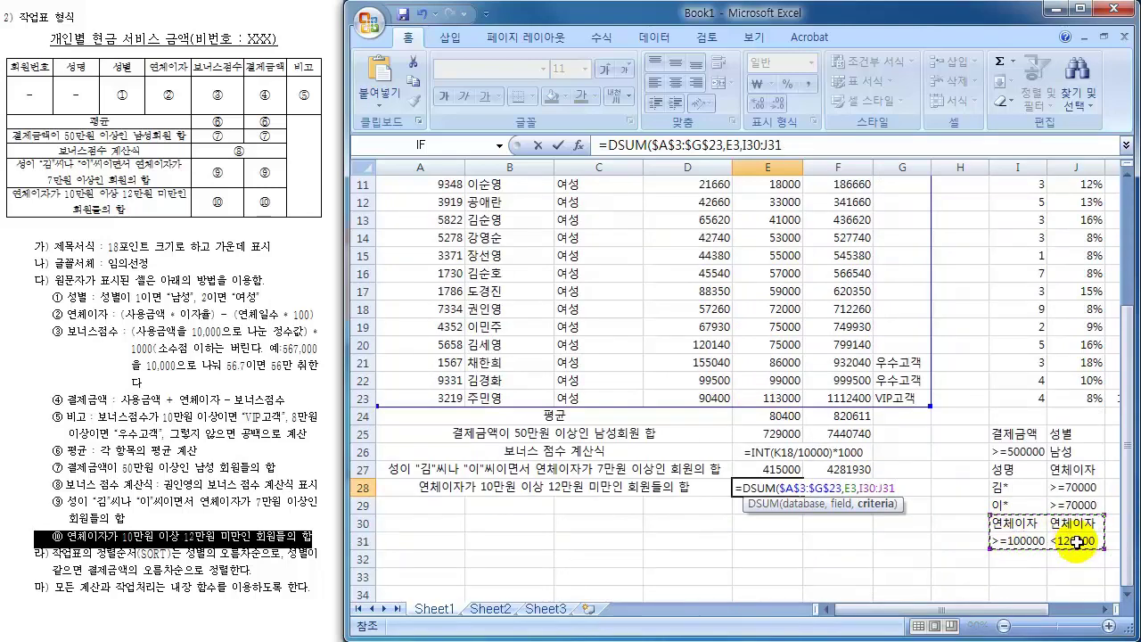
pyautogui.press('F4')
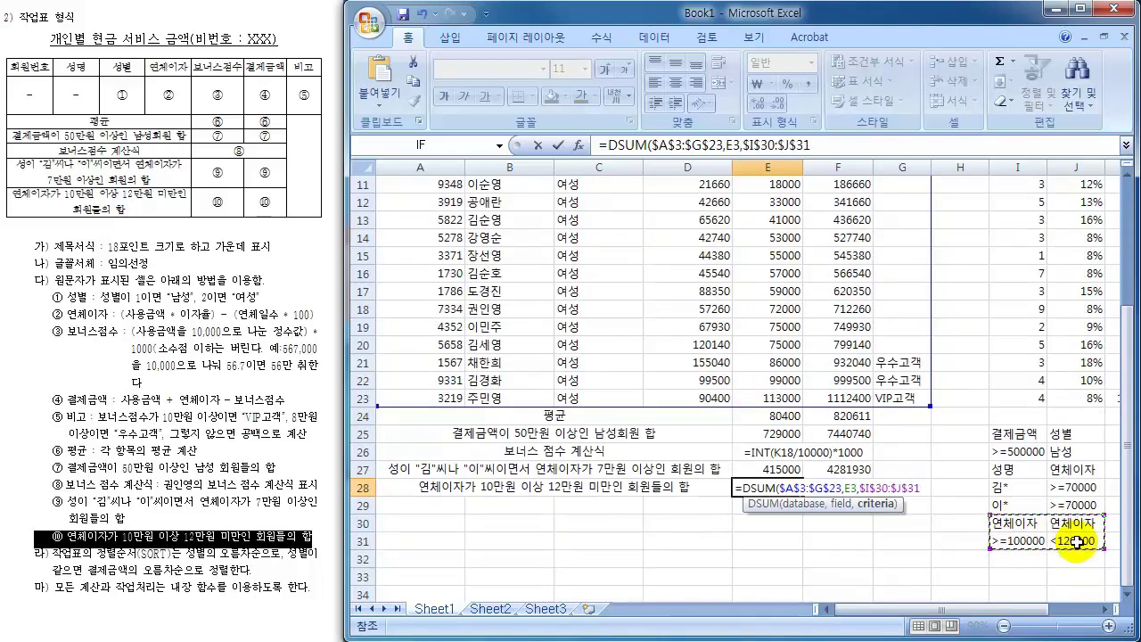
pyautogui.write(')')
pyautogui.press('Return')
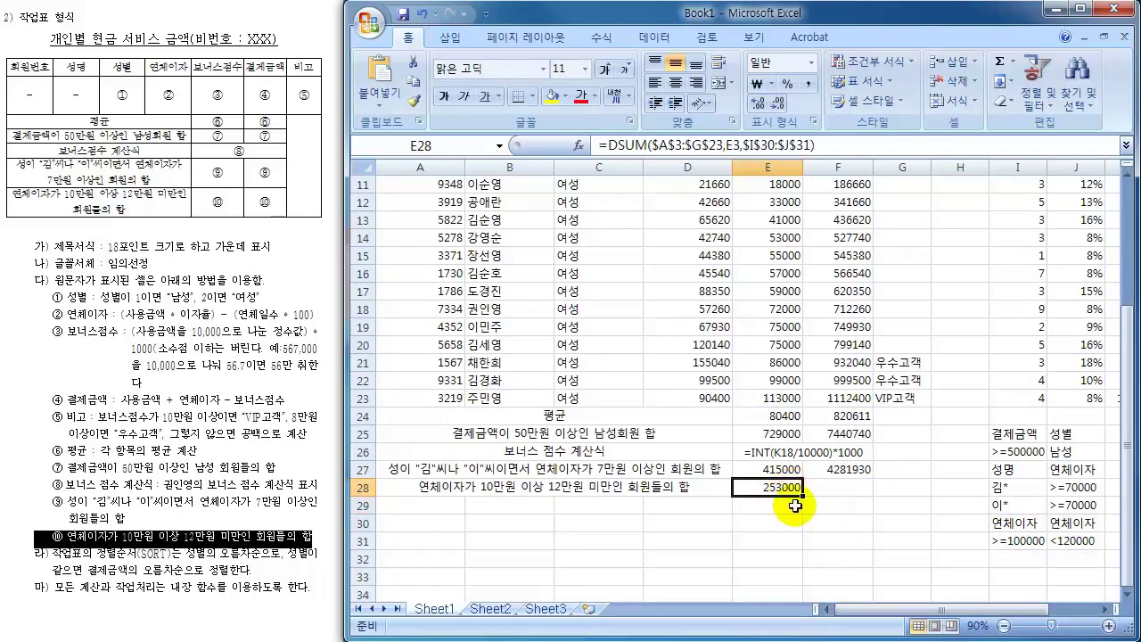
pyautogui.moveTo(802, 495); pyautogui.dragTo(831, 520)
pyautogui.click(842, 491)
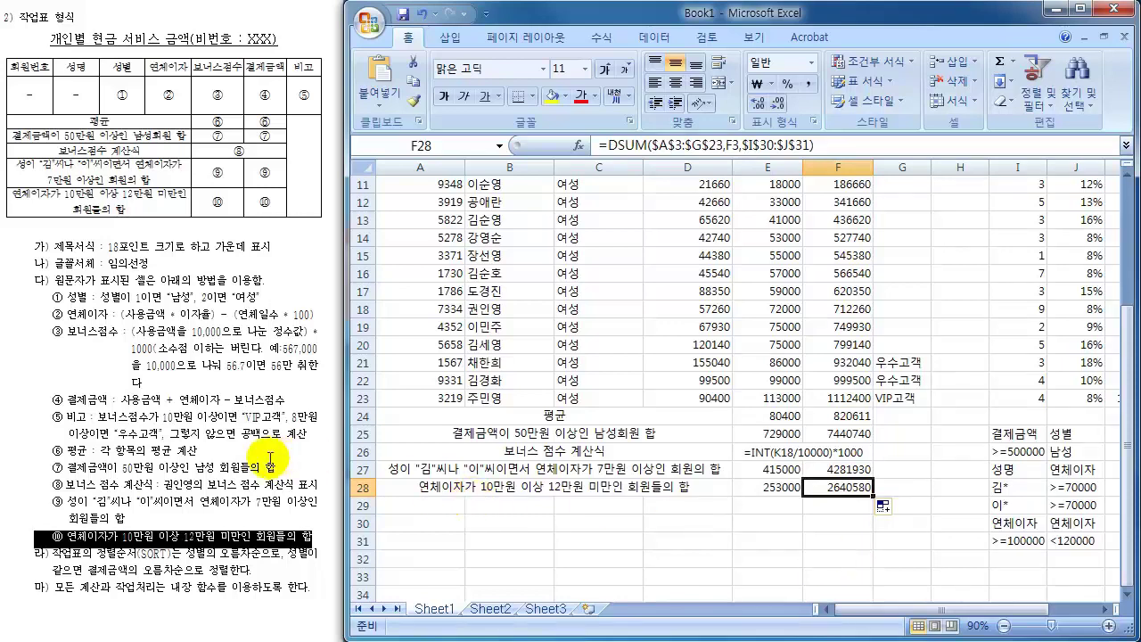
# - Check the member table and summary rows against the written calculation instructions
pyautogui.click(254, 460)
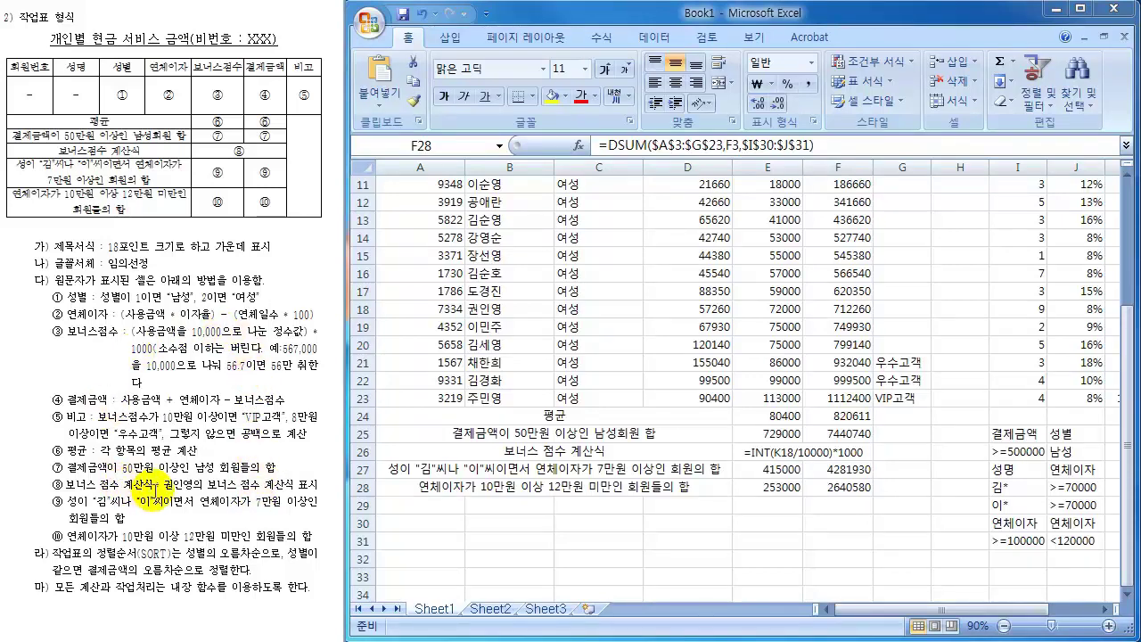
pyautogui.click(612, 489)
pyautogui.click(610, 496)
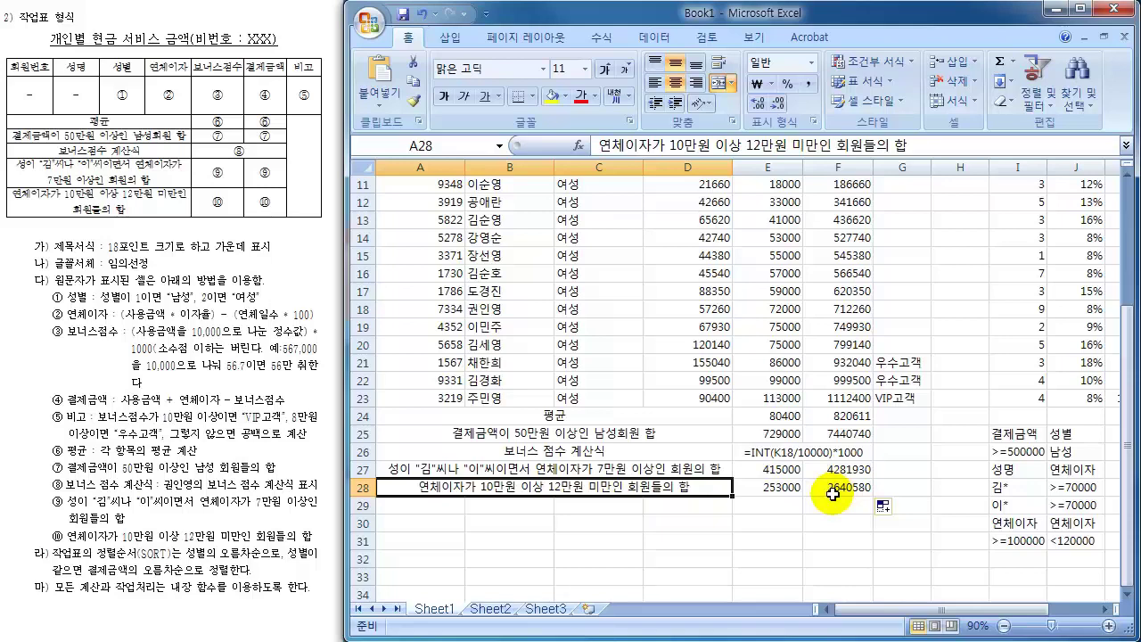
pyautogui.click(892, 415)
pyautogui.scroll(3, 893, 424)
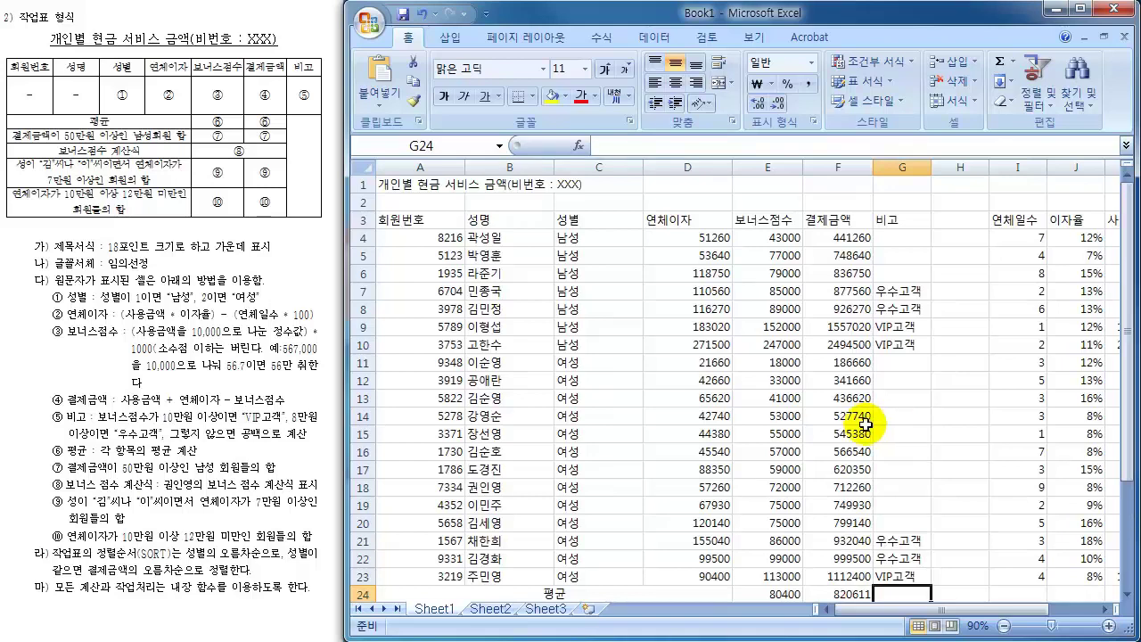
pyautogui.scroll(-3, 869, 428)
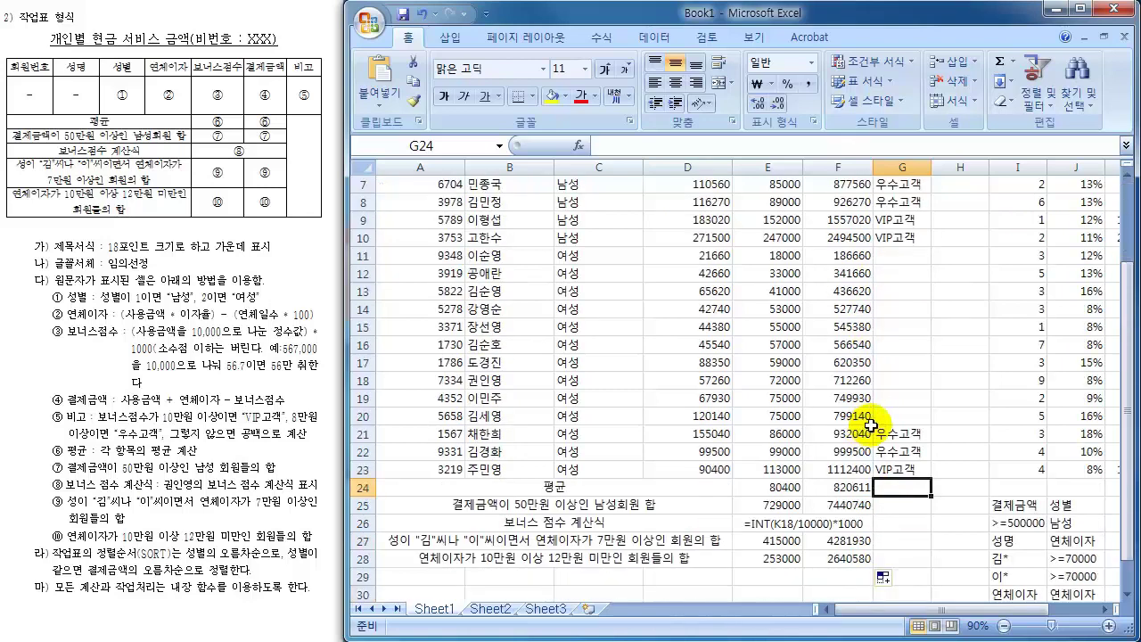
pyautogui.scroll(3, 871, 429)
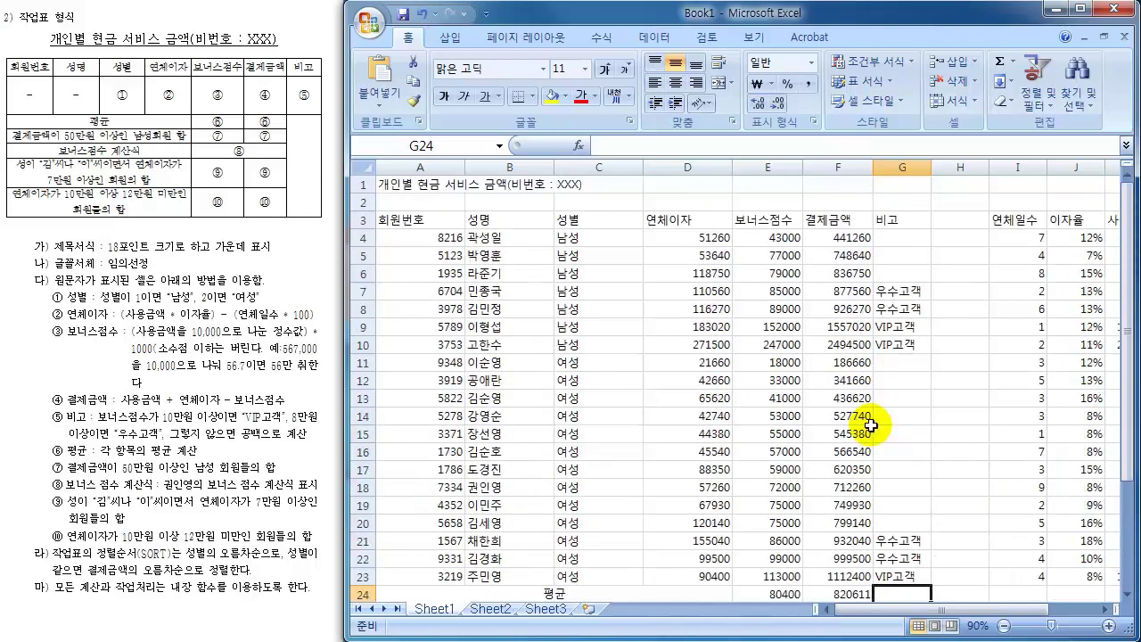
# - Format the title in A1 as 18-point, bold and underlined
pyautogui.click(404, 185)
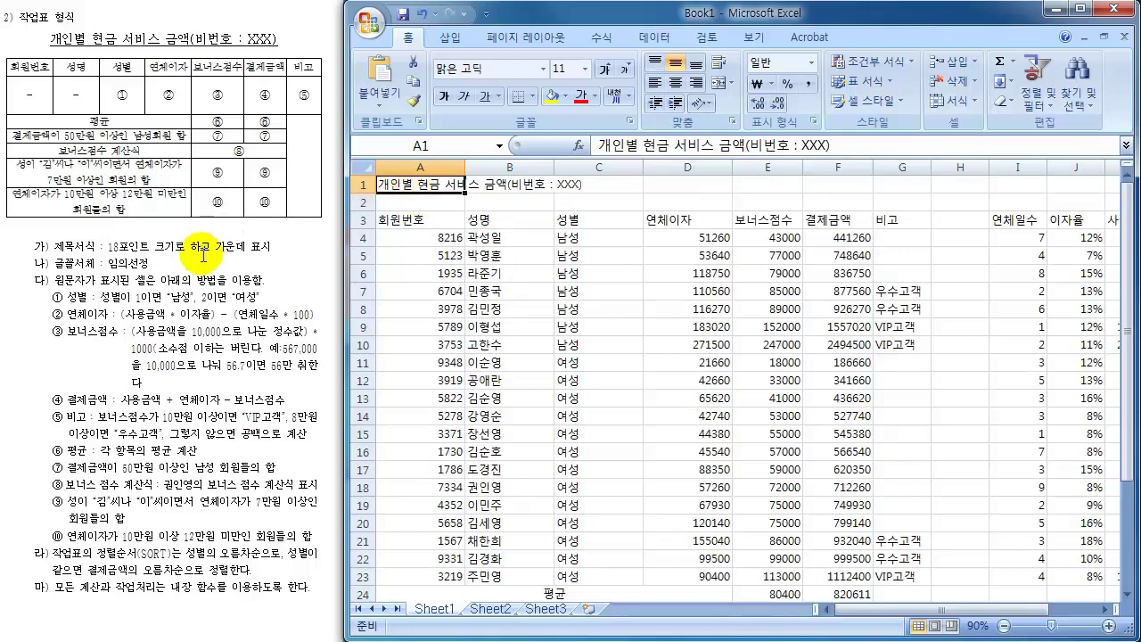
pyautogui.click(566, 68)
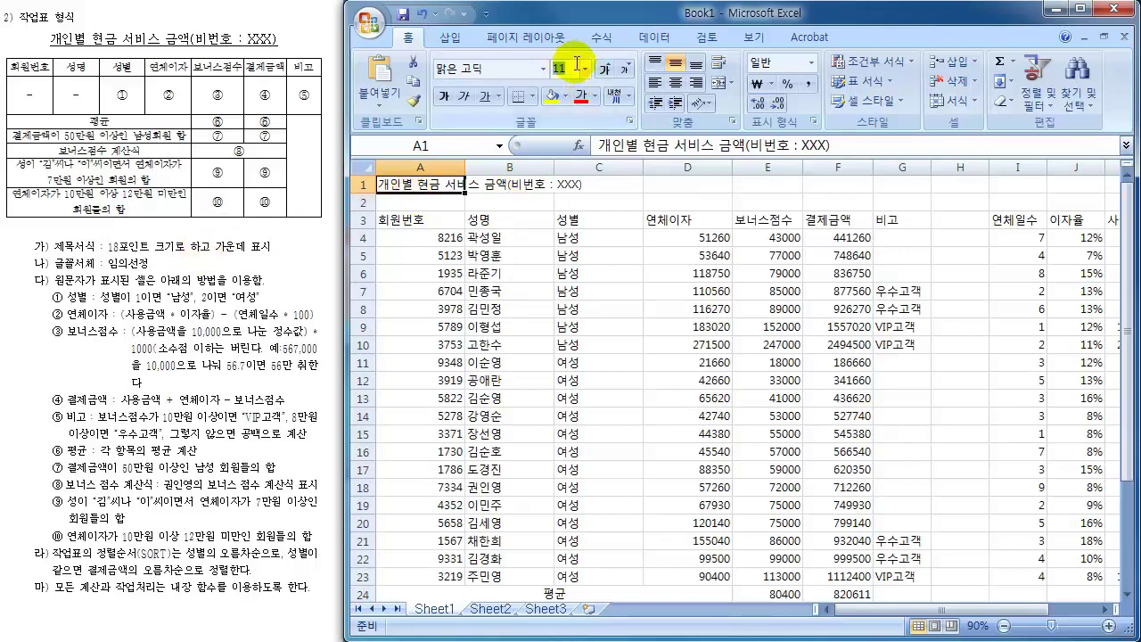
pyautogui.write('18')
pyautogui.press('Return')
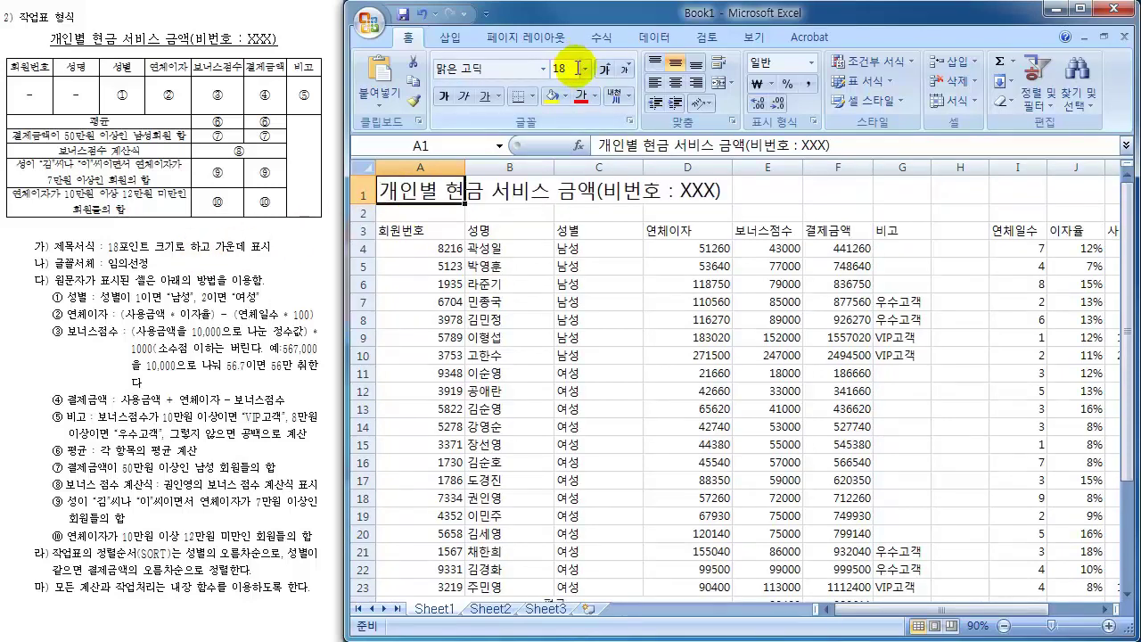
pyautogui.click(441, 97)
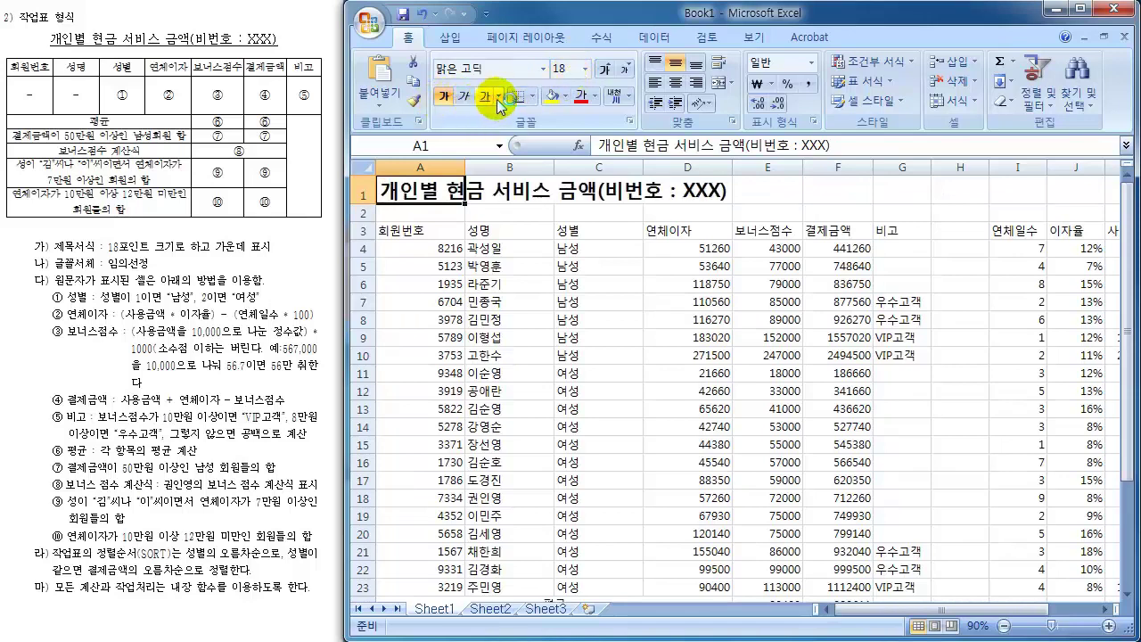
pyautogui.click(482, 95)
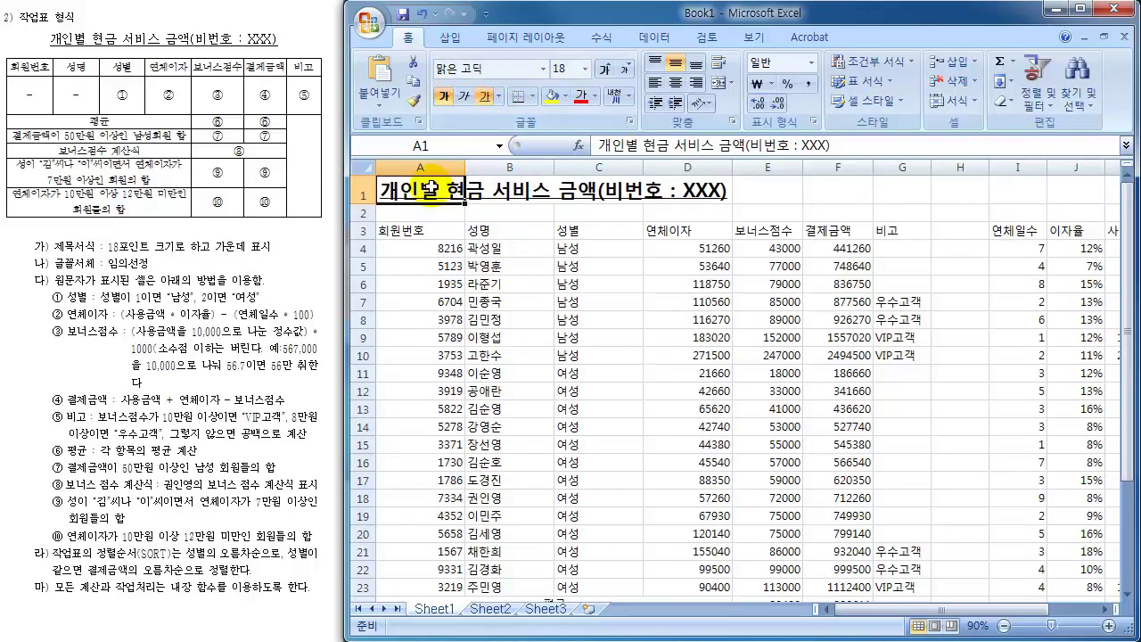
# - Merge and centre the title across A1:G1
pyautogui.moveTo(431, 185); pyautogui.dragTo(920, 189)
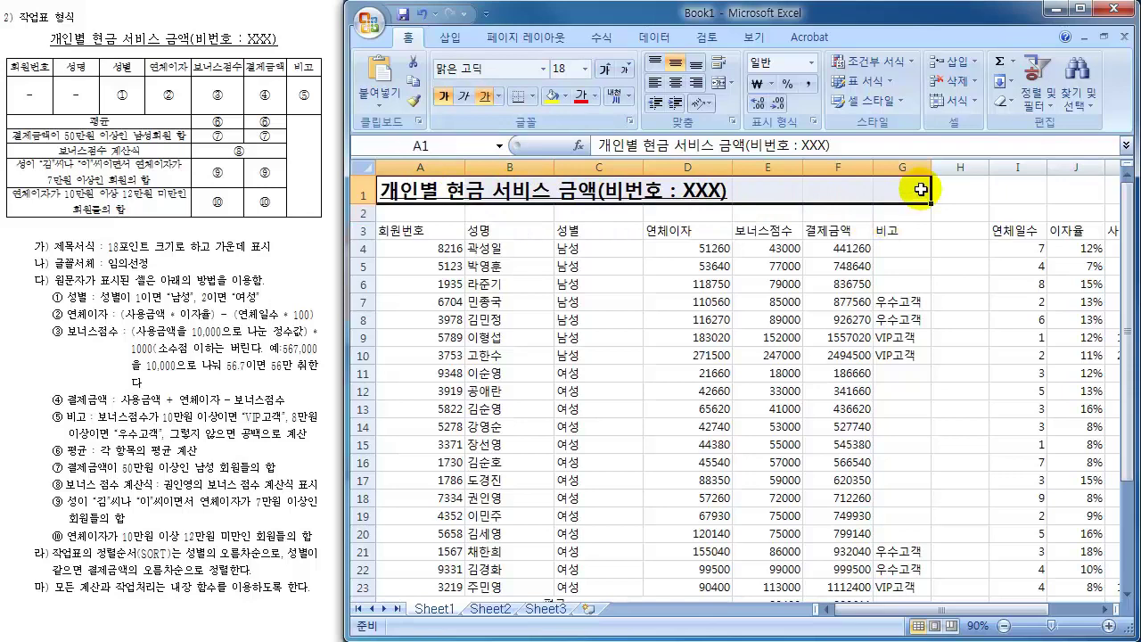
pyautogui.click(719, 83)
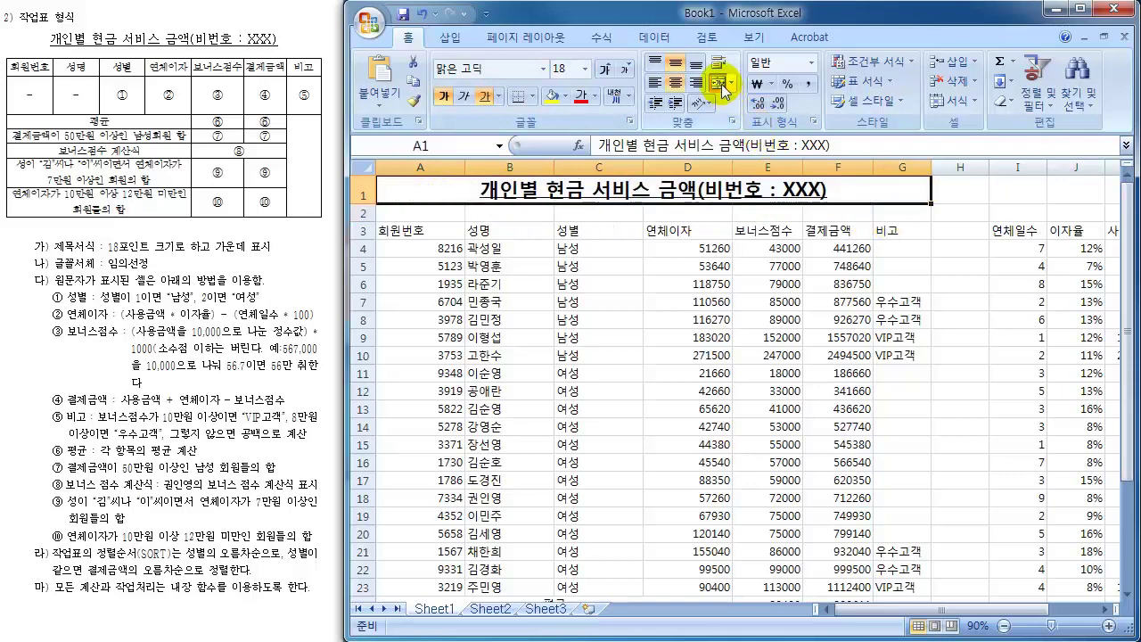
pyautogui.click(711, 285)
# - Apply all borders (모든 테두리) to the whole table, including the summary rows, in A3:G28
pyautogui.click(415, 233)
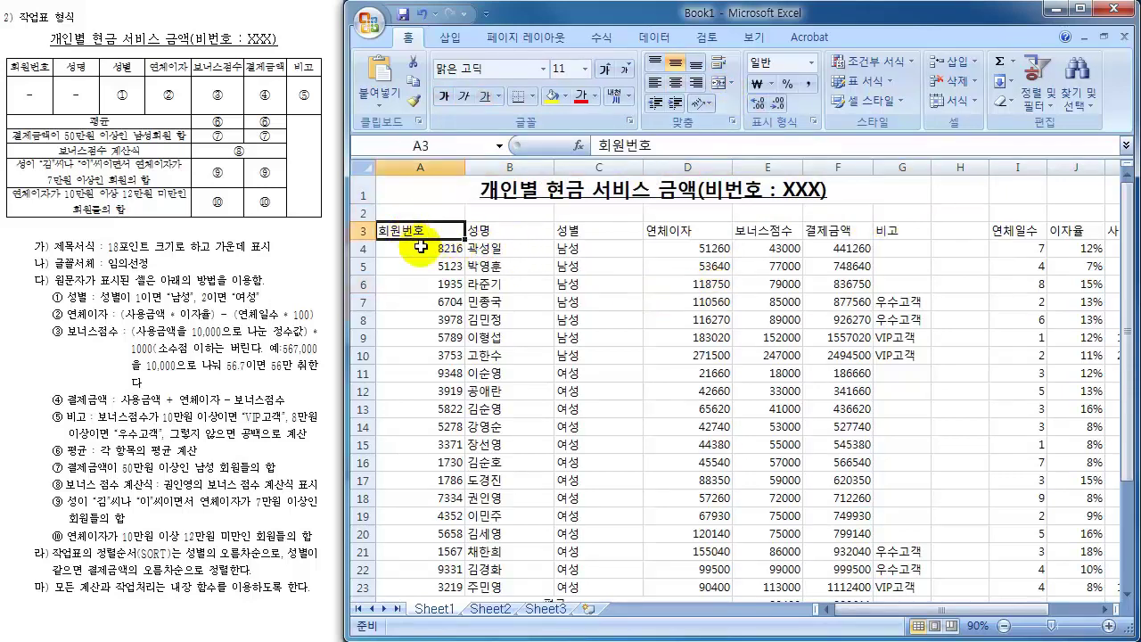
pyautogui.scroll(-4, 593, 329)
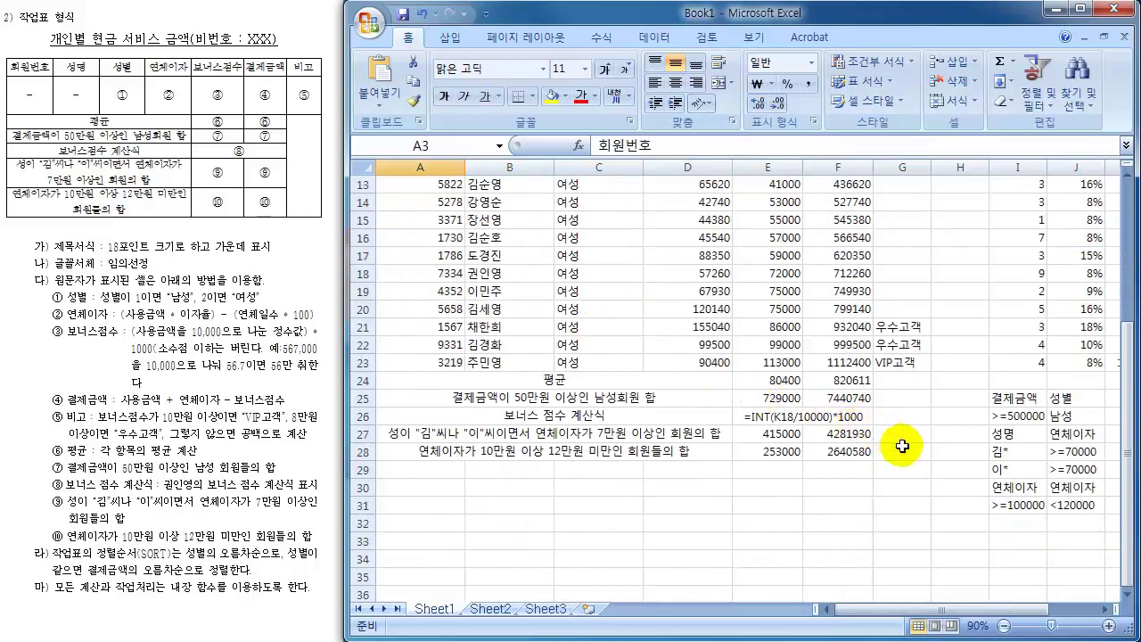
pyautogui.keyDown('shift'); pyautogui.click(913, 453); pyautogui.keyUp('shift')
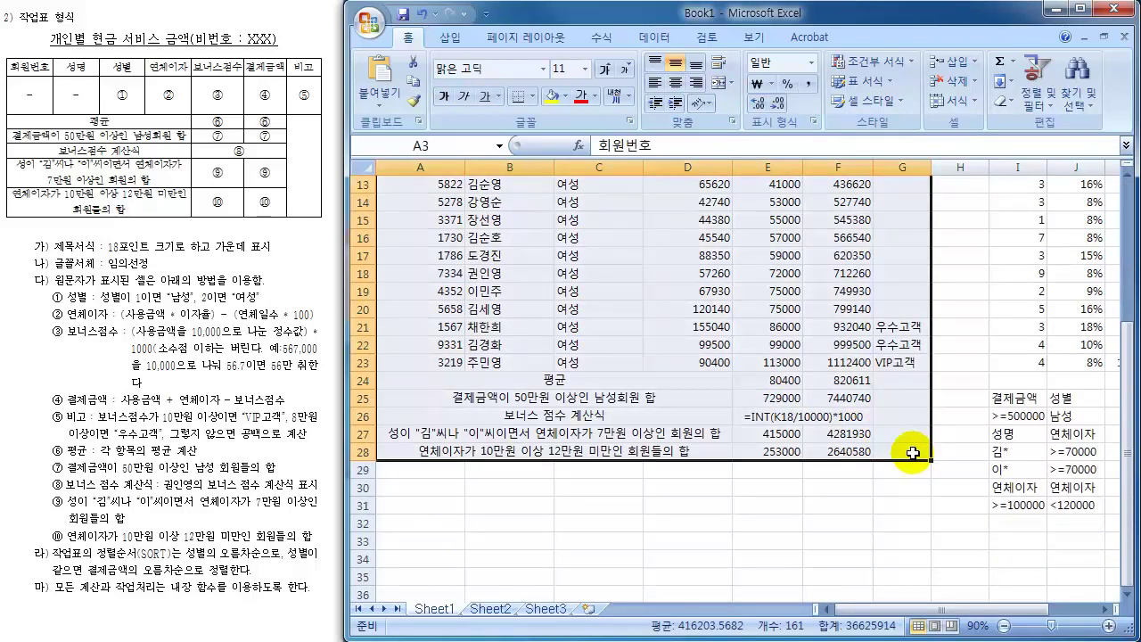
pyautogui.scroll(4, 914, 453)
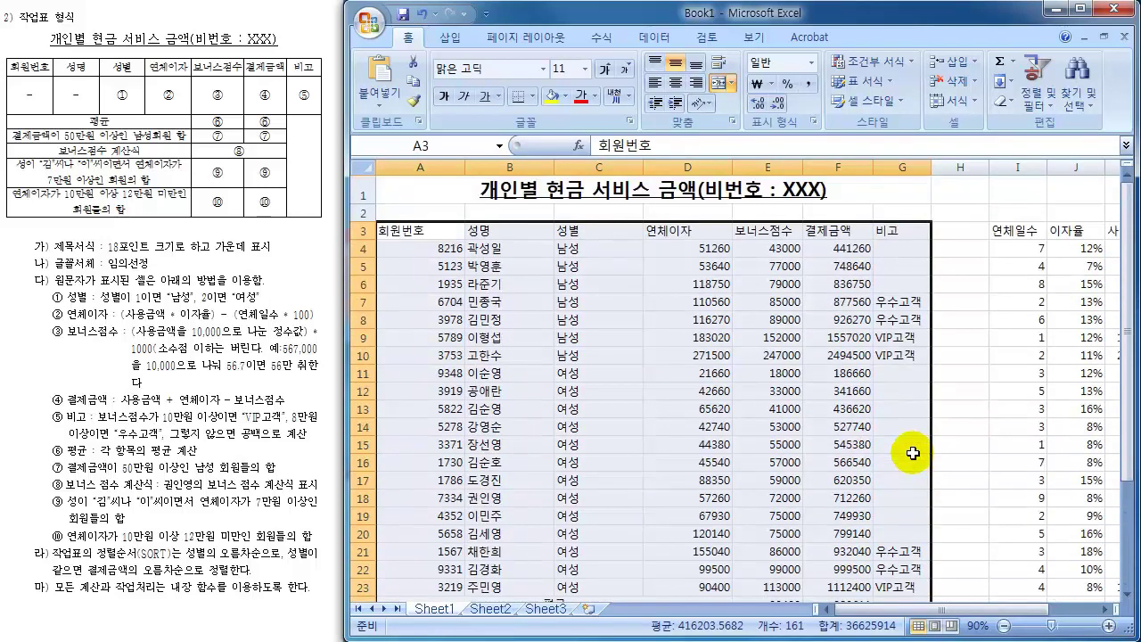
pyautogui.click(534, 94)
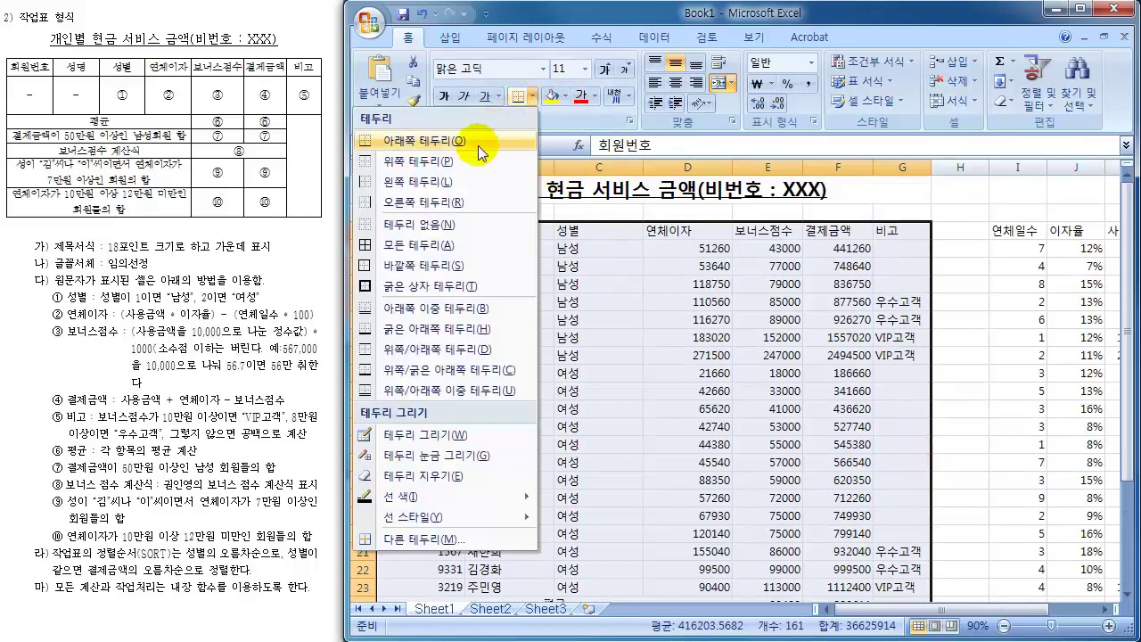
pyautogui.click(440, 251)
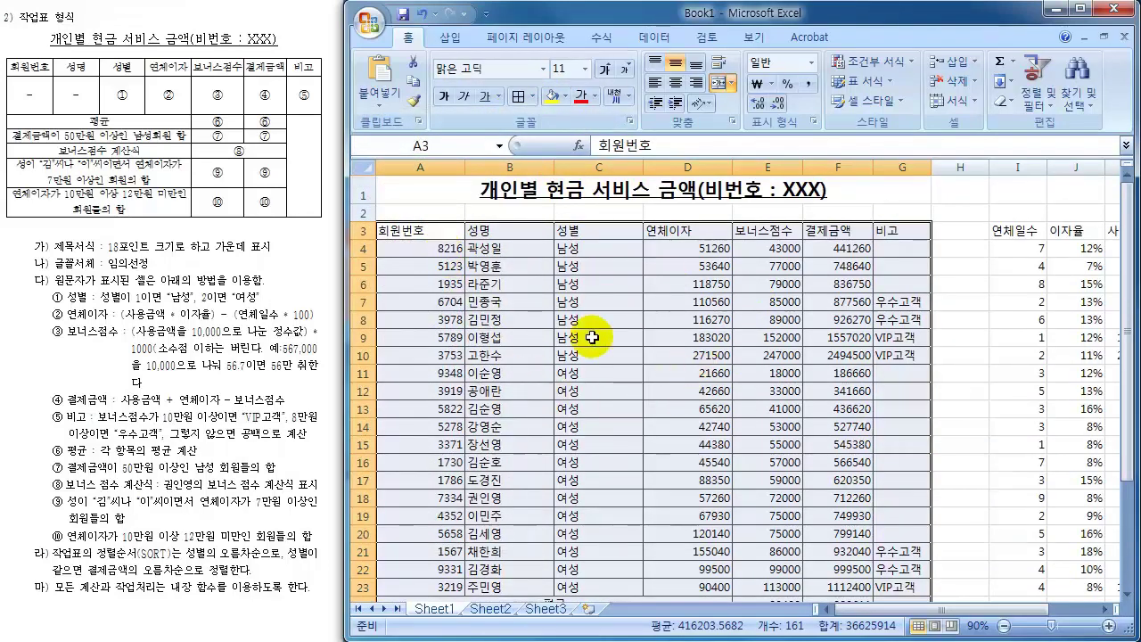
# - Centre the contents of A3:G28, and apply the won (₩) accounting format to the amounts in D4:F23, E24:F25 and E27:F28
pyautogui.click(676, 83)
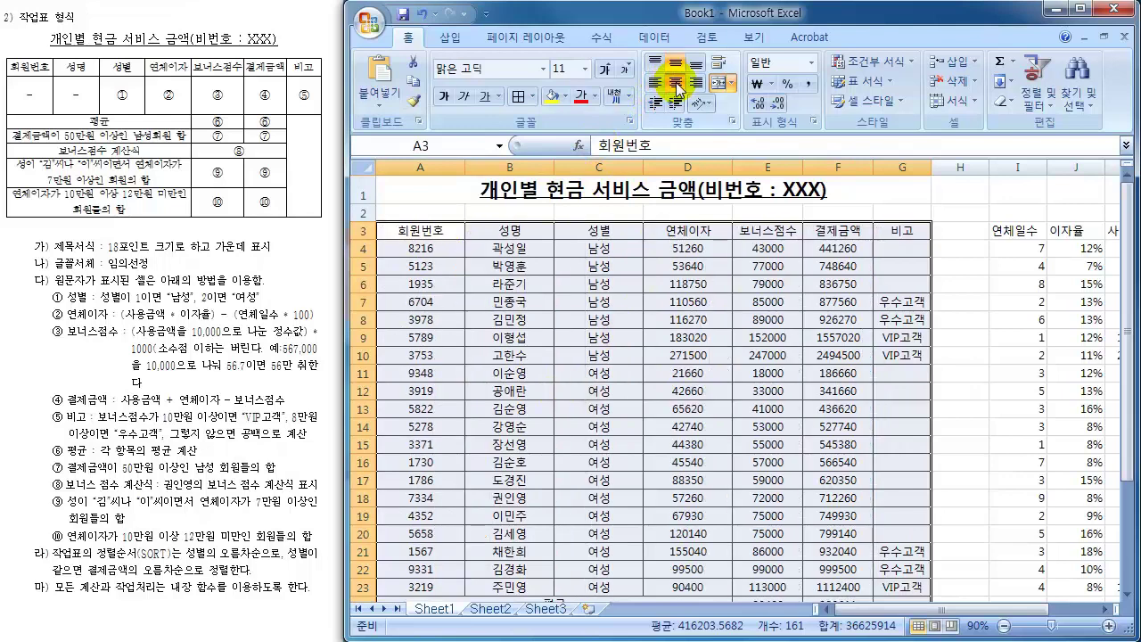
pyautogui.click(671, 251)
pyautogui.scroll(-2, 768, 302)
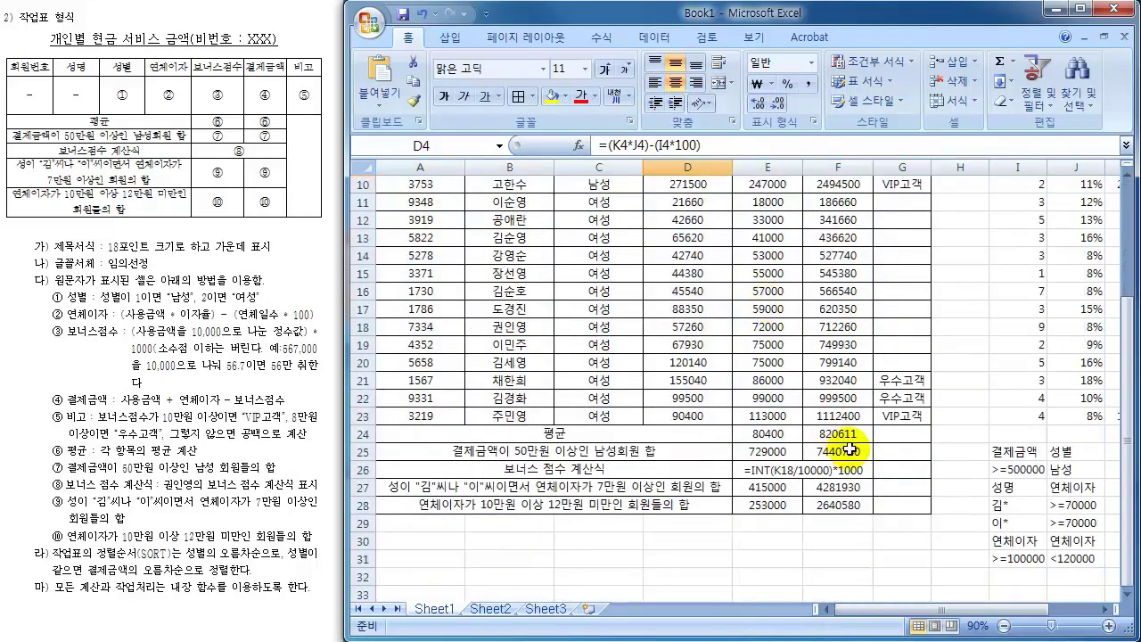
pyautogui.keyDown('shift'); pyautogui.click(847, 418); pyautogui.keyUp('shift')
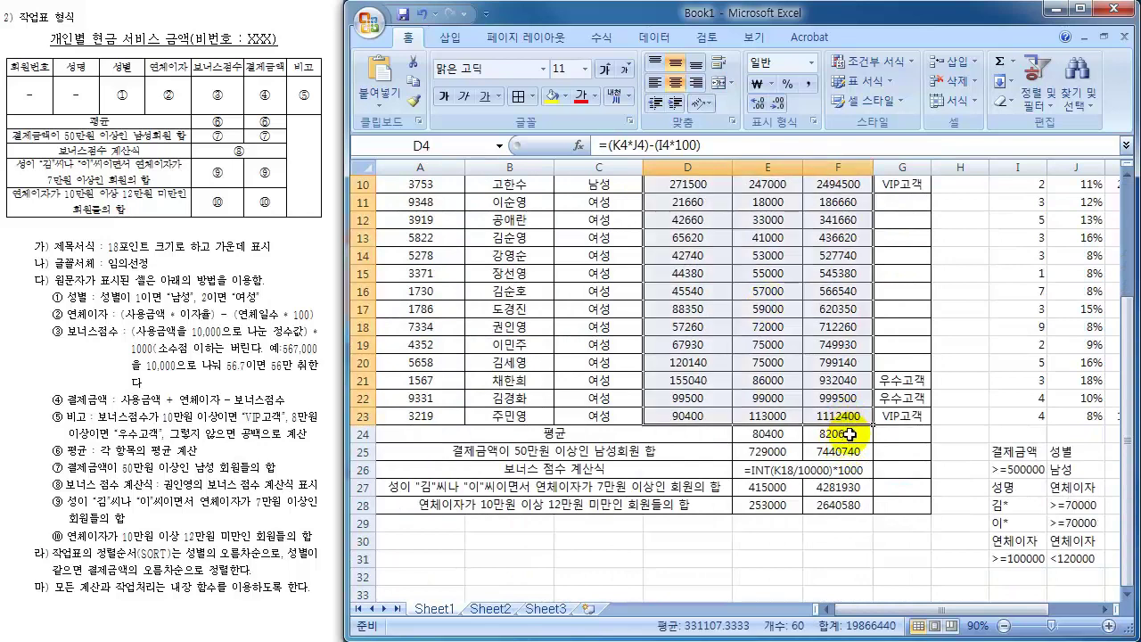
pyautogui.moveTo(767, 434); pyautogui.dragTo(823, 449)
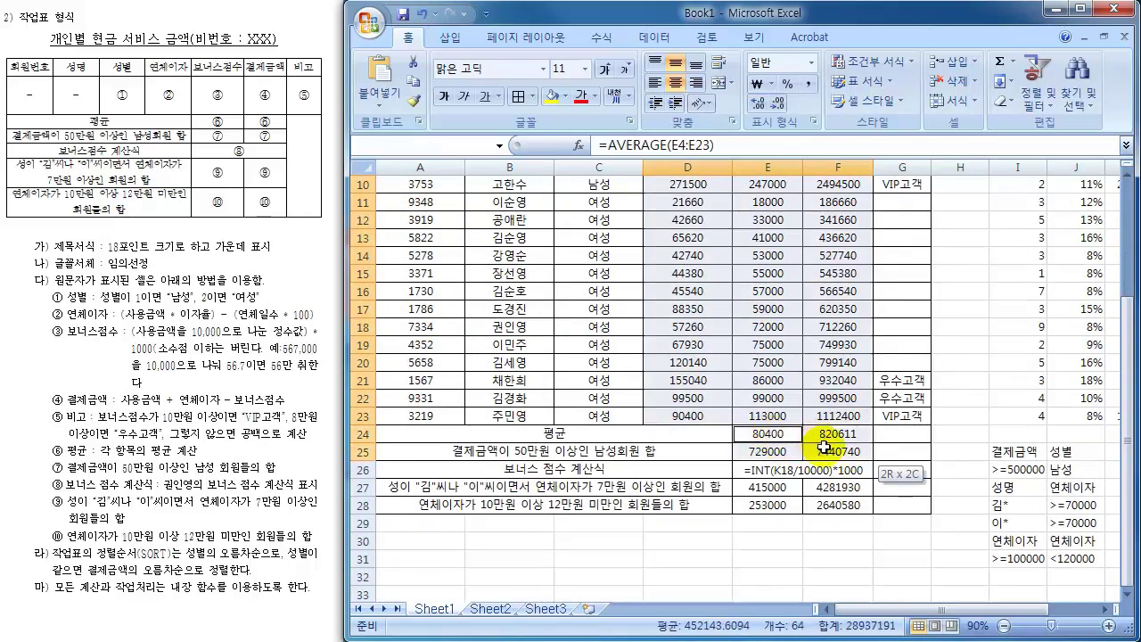
pyautogui.moveTo(767, 488); pyautogui.dragTo(823, 502)
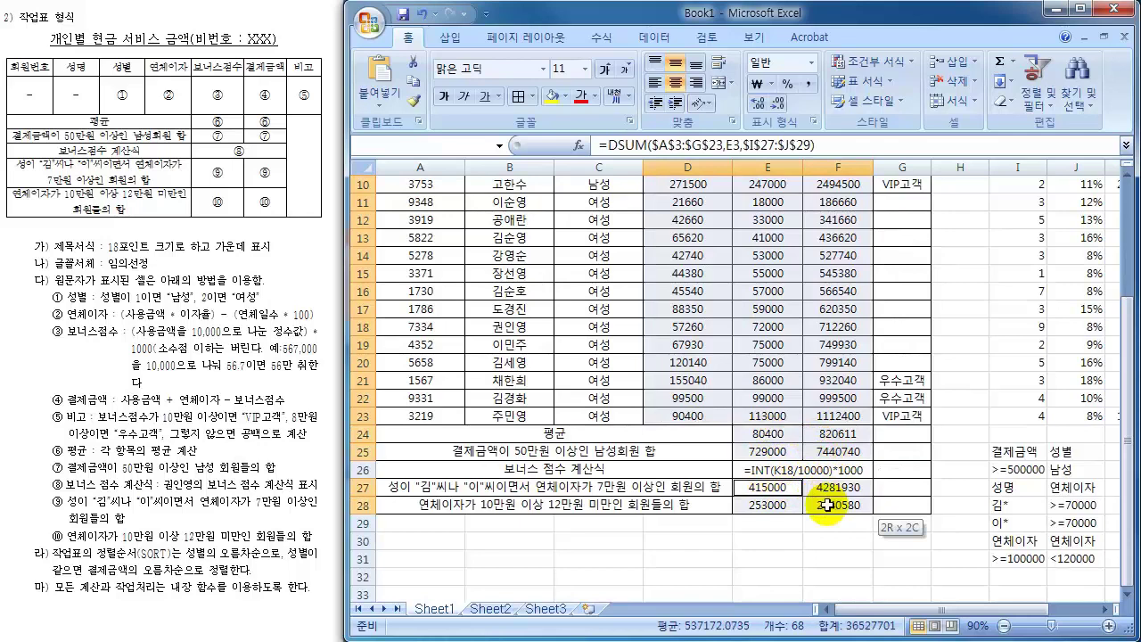
pyautogui.click(758, 85)
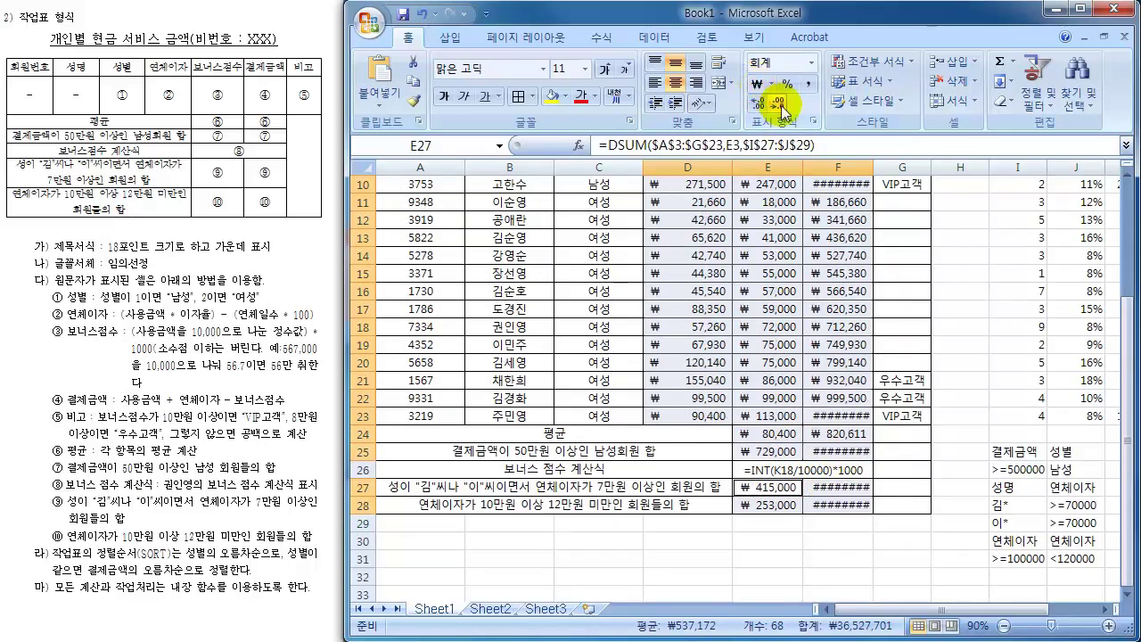
# - Widen the 결제금액 column F until its amounts fit, and slightly widen the 보너스점수 column E
pyautogui.click(818, 308)
pyautogui.click(838, 503)
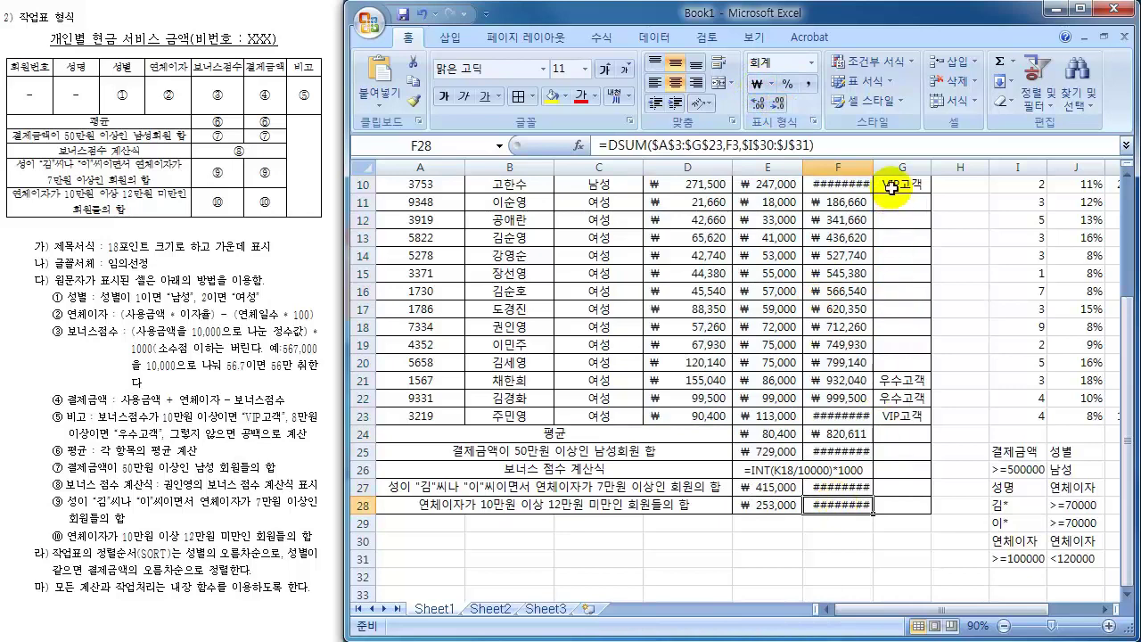
pyautogui.moveTo(873, 166); pyautogui.dragTo(890, 166)
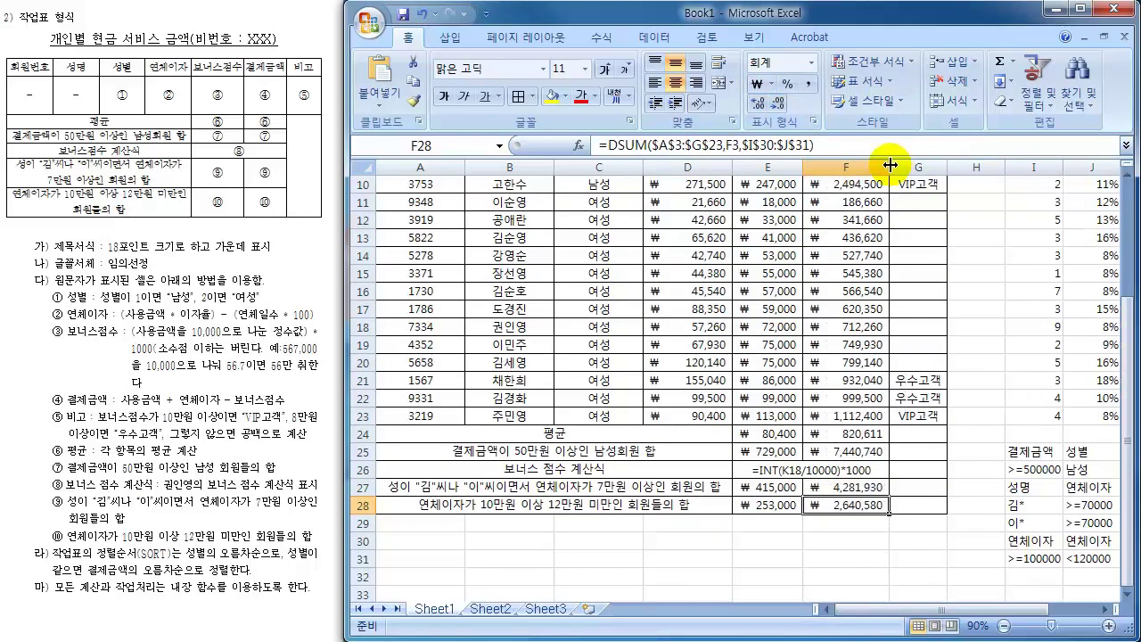
pyautogui.moveTo(803, 167); pyautogui.dragTo(812, 168)
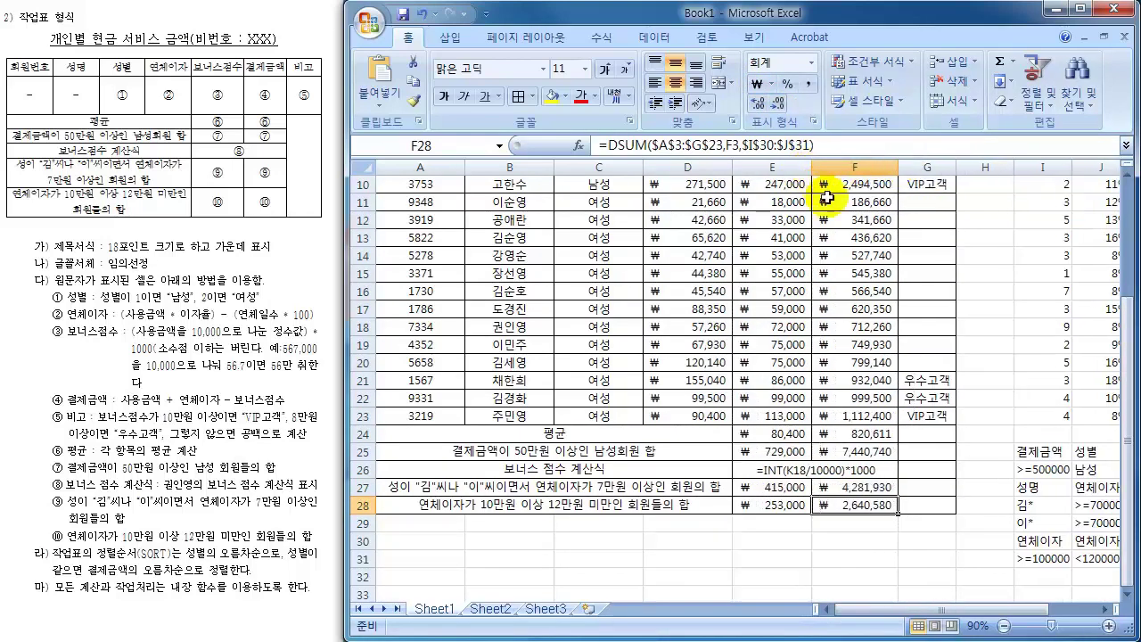
# - Check the number formats of the member table, including the 회원번호 column, down through the summary rows
pyautogui.click(860, 310)
pyautogui.click(858, 504)
pyautogui.scroll(3, 858, 505)
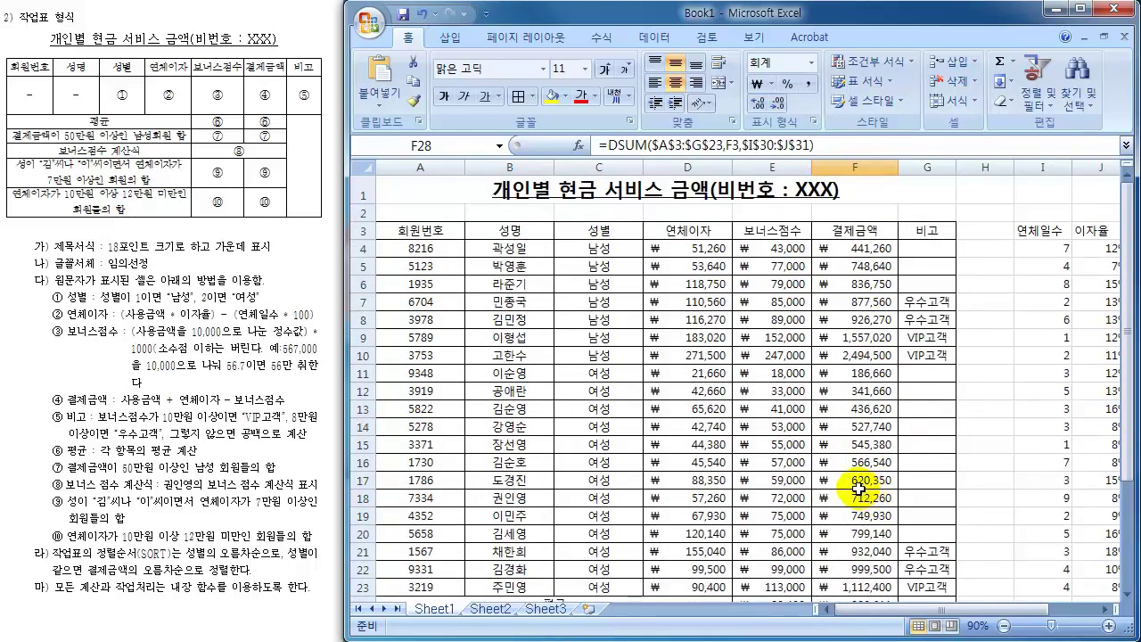
pyautogui.scroll(-2, 858, 487)
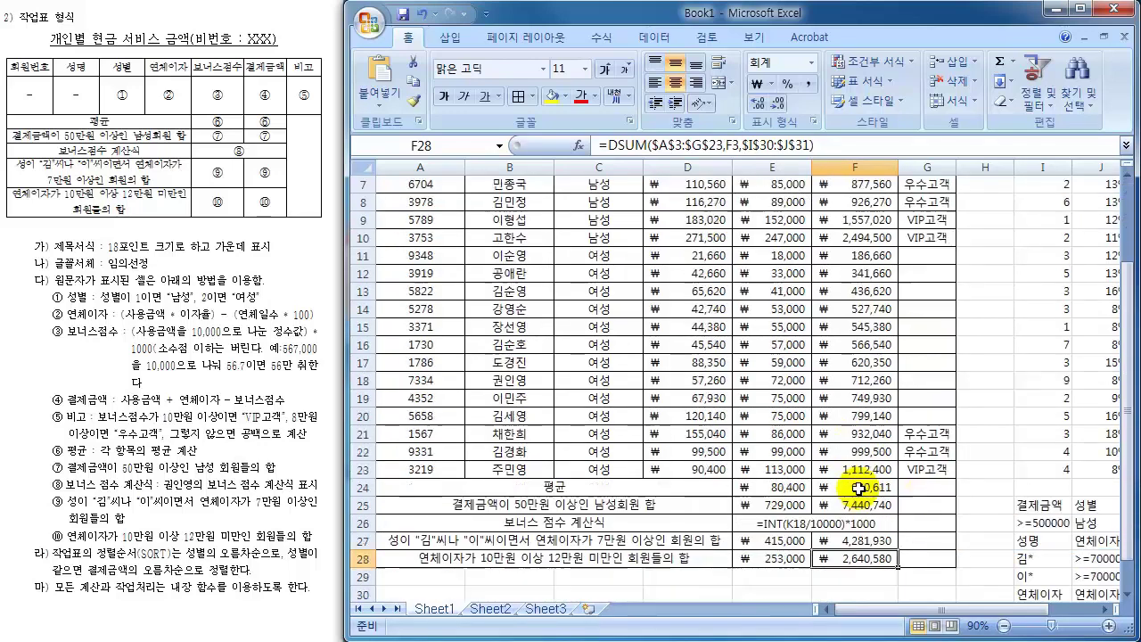
pyautogui.scroll(2, 858, 486)
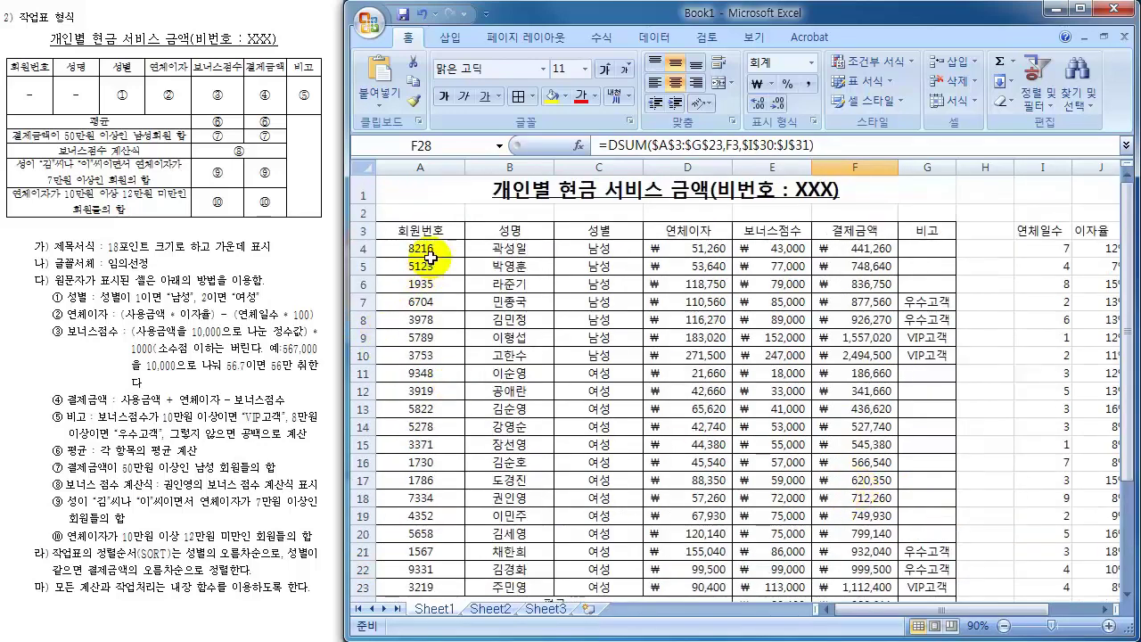
pyautogui.moveTo(431, 251); pyautogui.dragTo(441, 499)
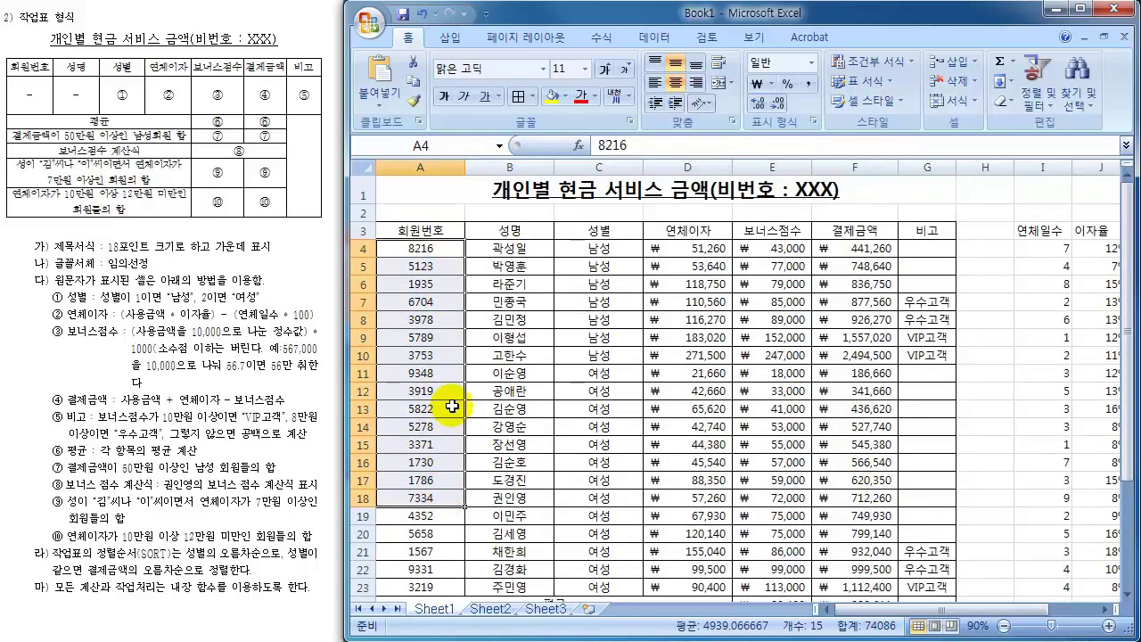
pyautogui.click(576, 430)
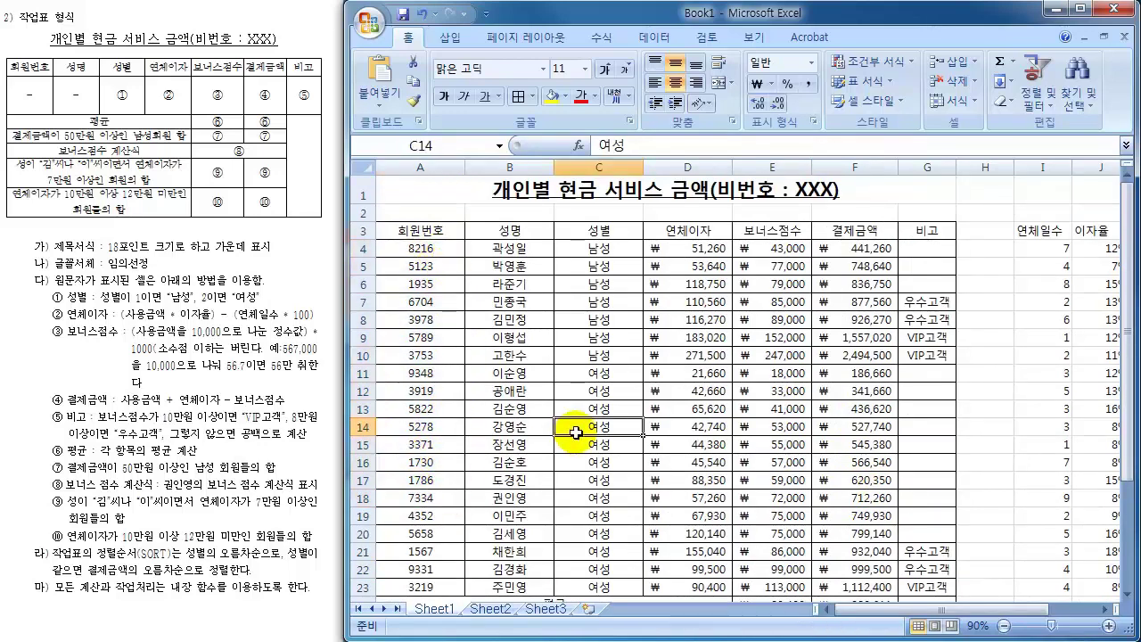
pyautogui.scroll(-3, 576, 432)
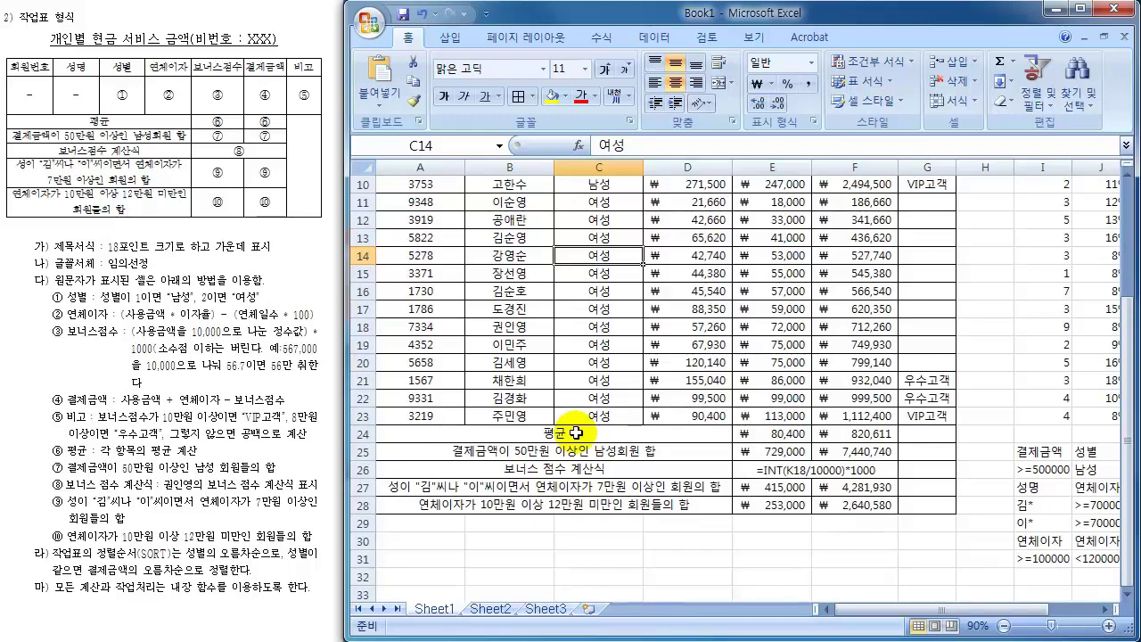
# - Merge and centre the empty 비고 cells G24:G28 beside the summary rows, as in the task sheet's layout
pyautogui.click(120, 299)
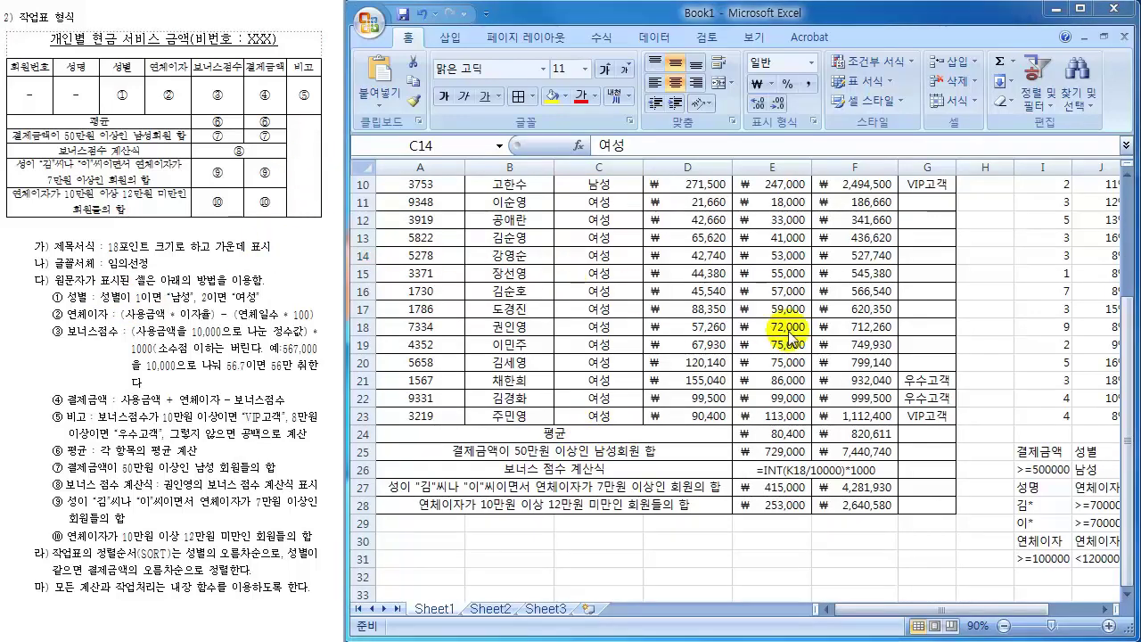
pyautogui.click(923, 426)
pyautogui.click(925, 430)
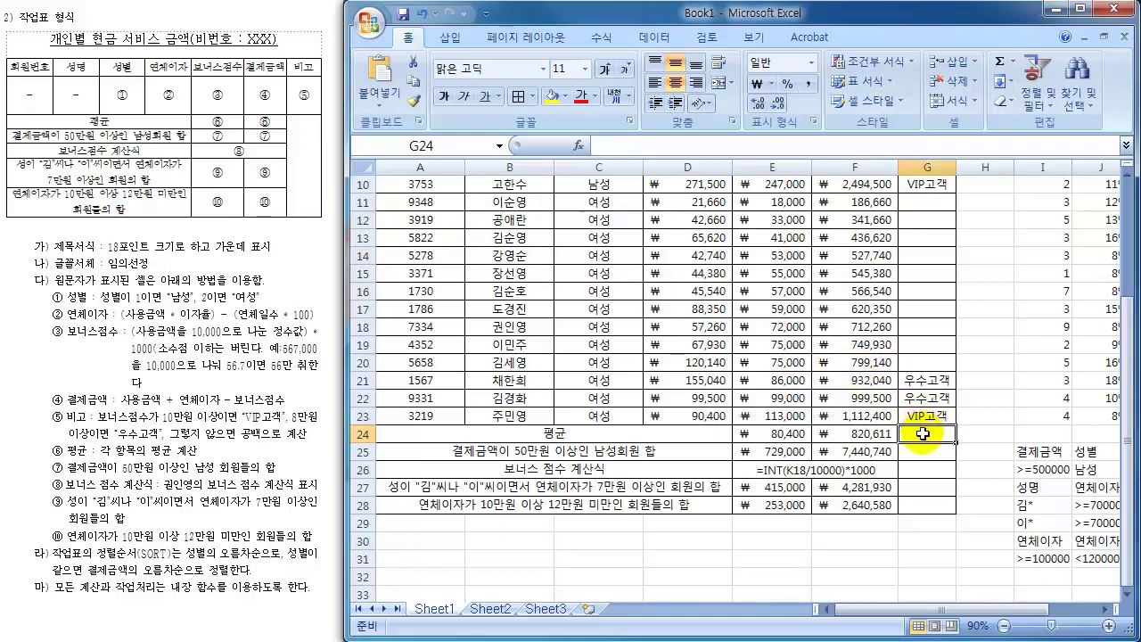
pyautogui.moveTo(923, 434); pyautogui.dragTo(928, 505)
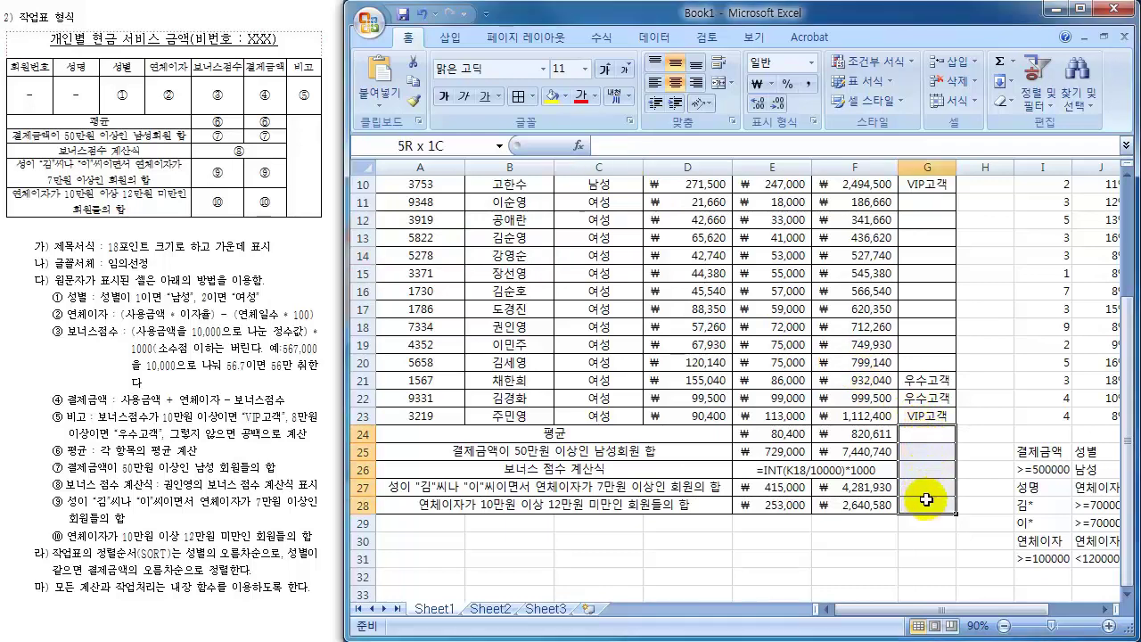
pyautogui.click(721, 89)
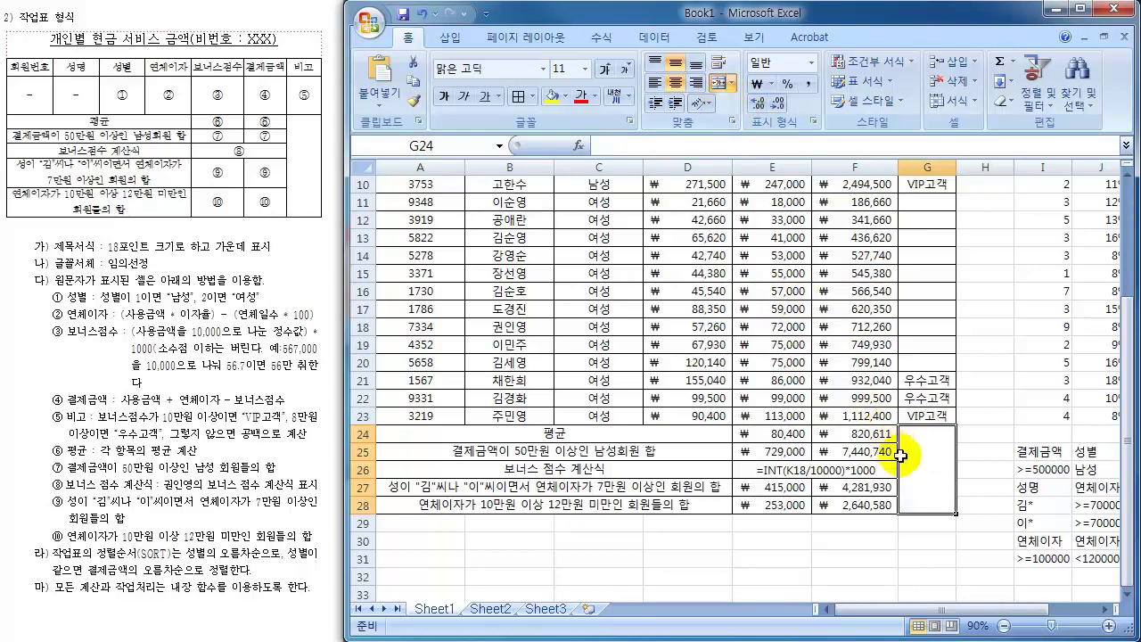
# - Review the finished table from the title down to the summary rows and the merged 비고 cell
pyautogui.click(859, 541)
pyautogui.scroll(2, 859, 541)
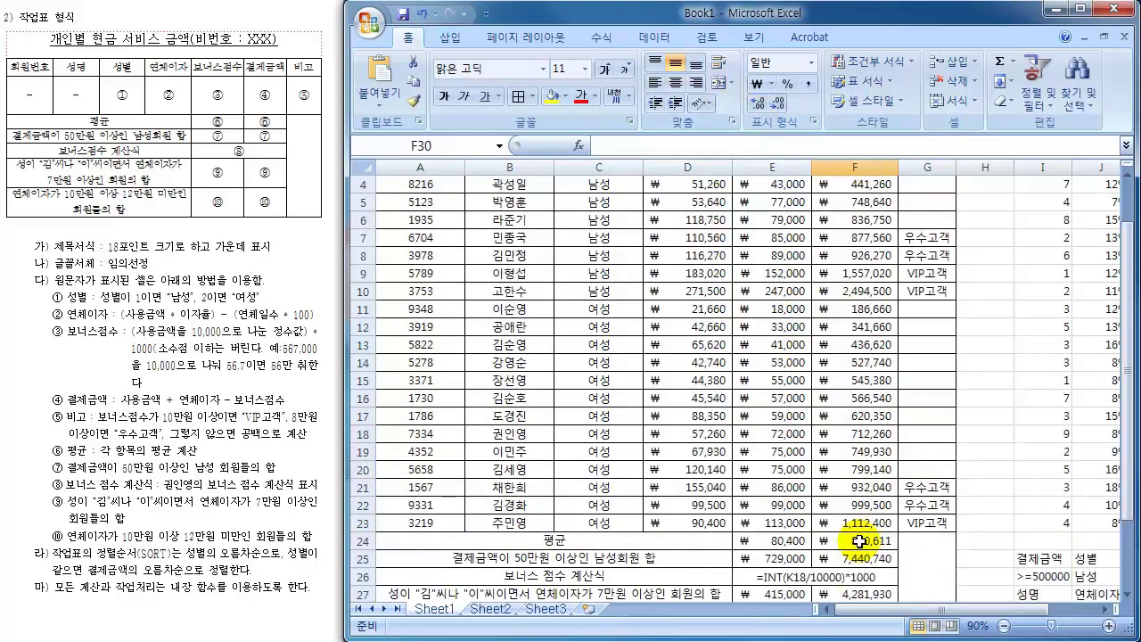
pyautogui.scroll(1, 941, 348)
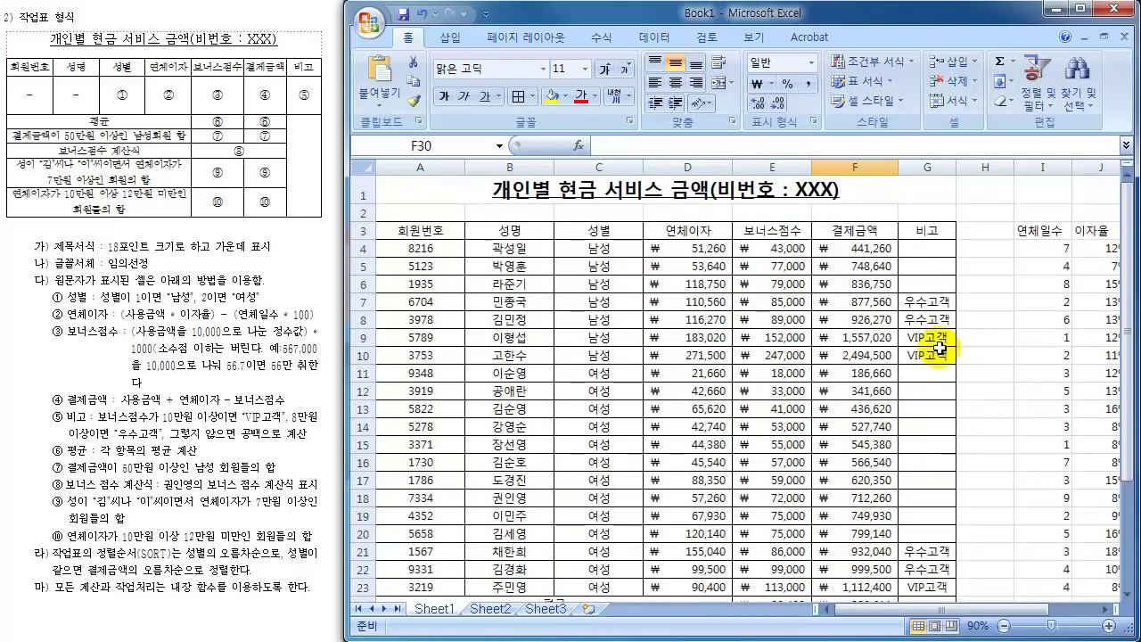
pyautogui.scroll(-2, 941, 348)
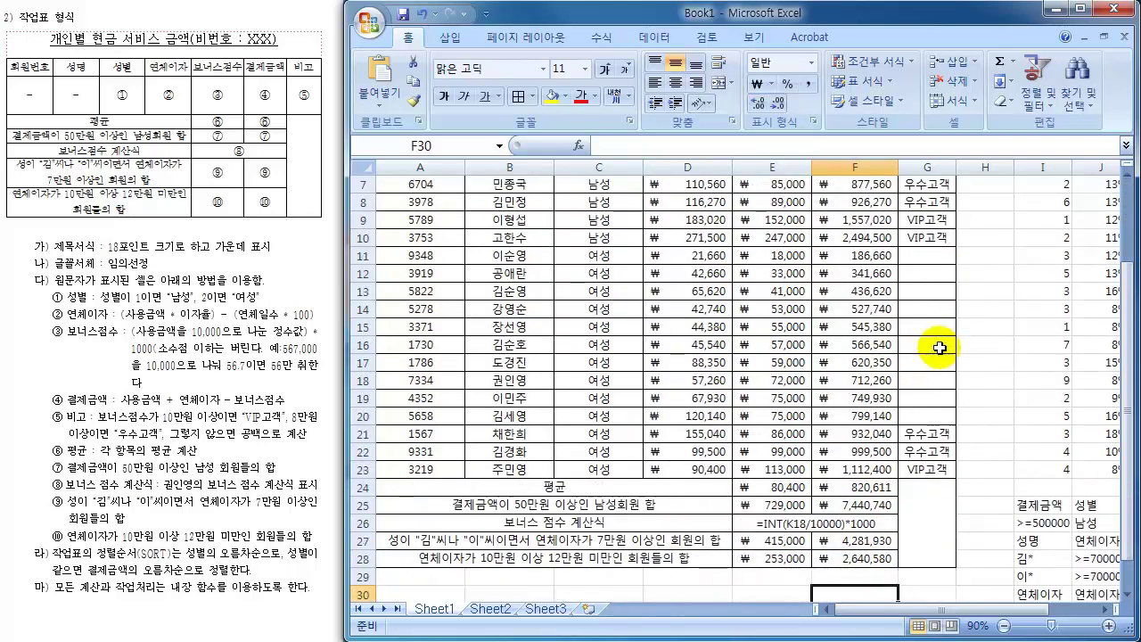
pyautogui.click(744, 360)
pyautogui.scroll(2, 743, 357)
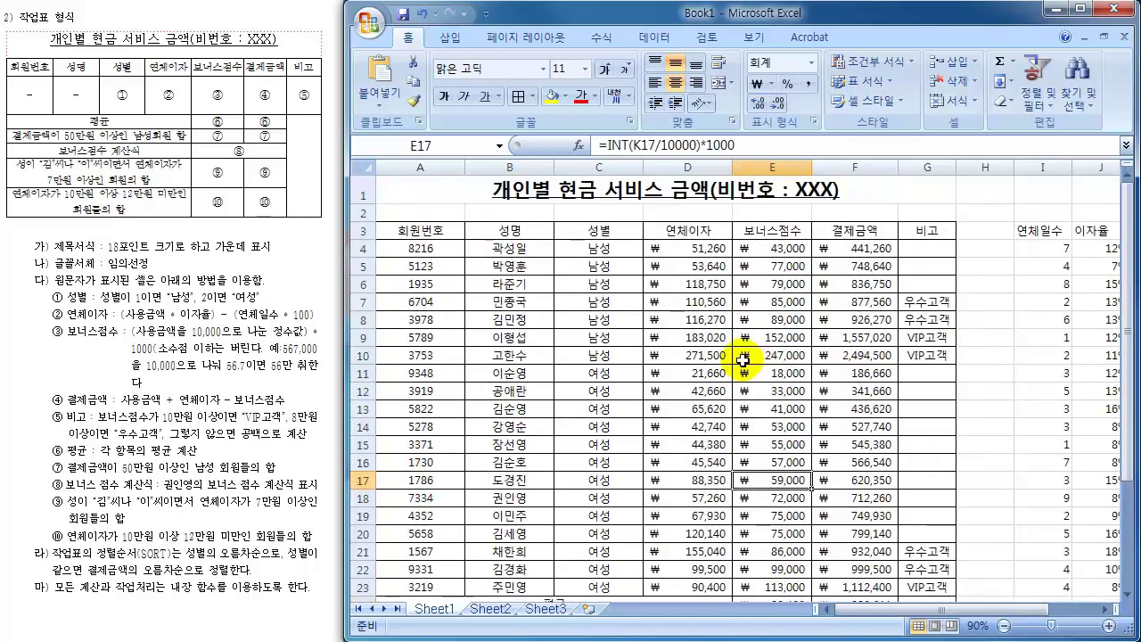
pyautogui.scroll(-3, 743, 359)
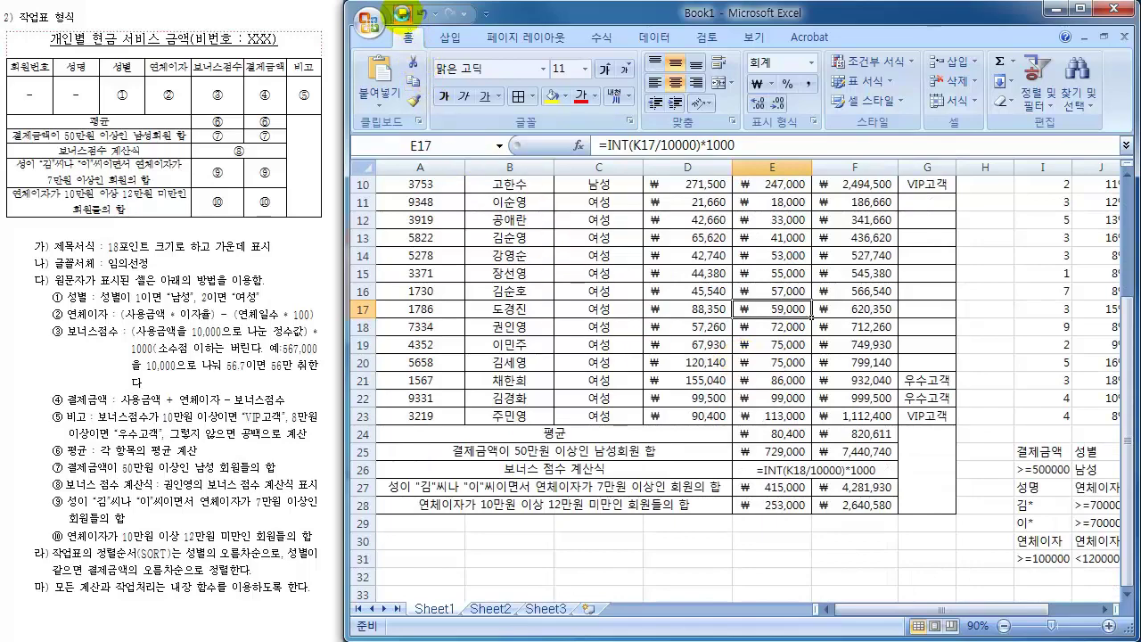
# - Save the workbook as 07회-엑셀 in the 기출문제 folder inside 사무자동화 실기 on drive C
pyautogui.click(402, 13)
pyautogui.moveTo(559, 21); pyautogui.dragTo(329, 66)
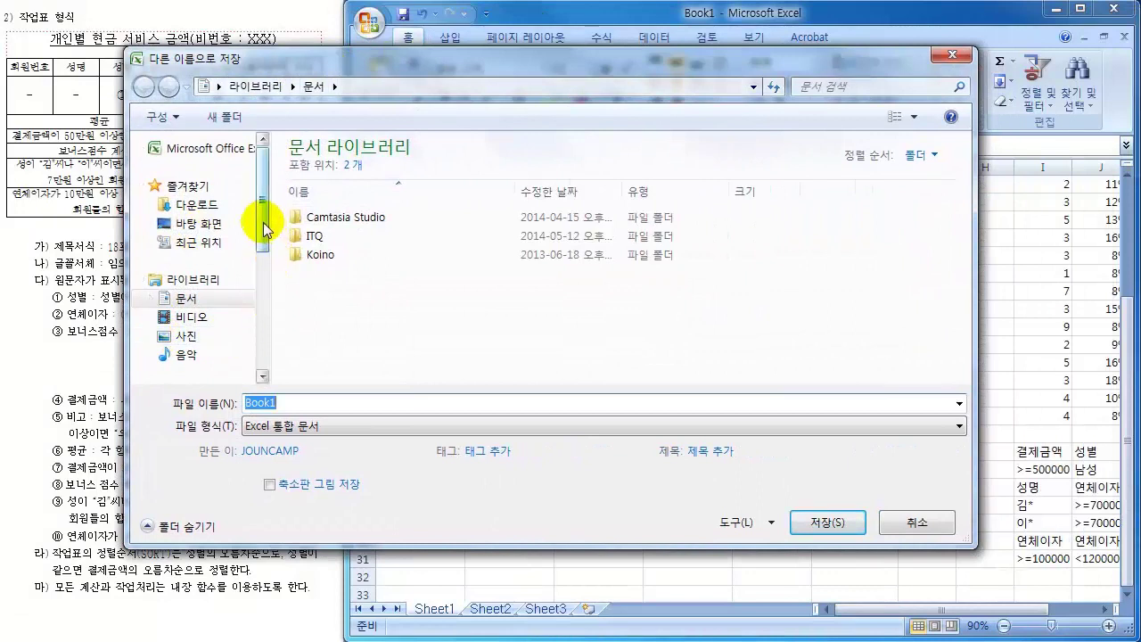
pyautogui.moveTo(264, 230); pyautogui.dragTo(256, 275)
pyautogui.click(230, 332)
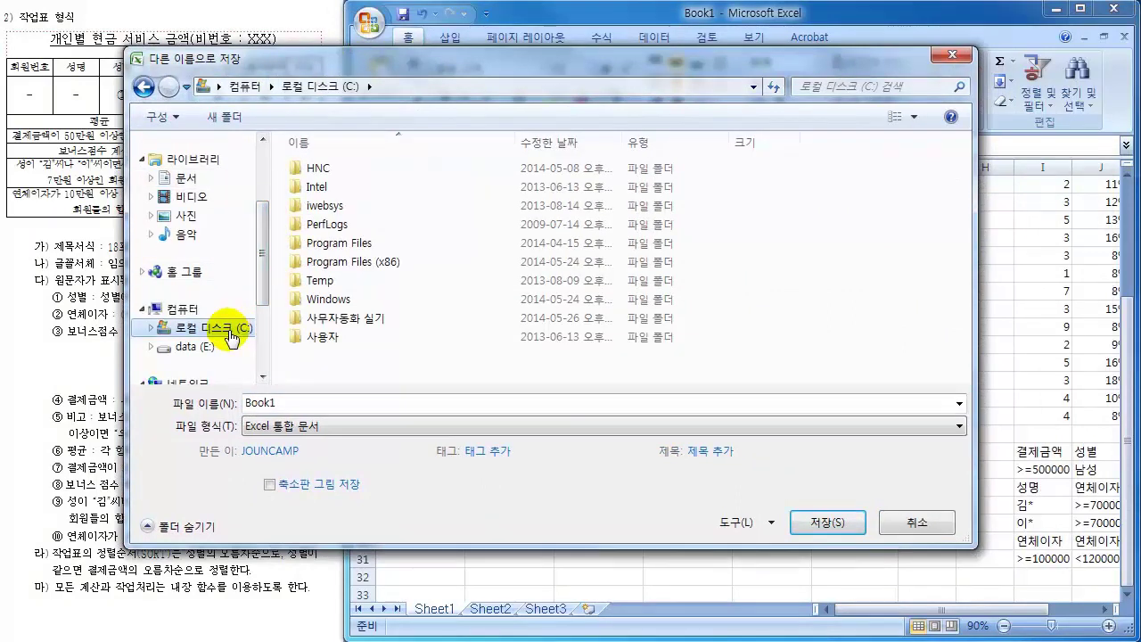
pyautogui.doubleClick(355, 319)
pyautogui.doubleClick(328, 168)
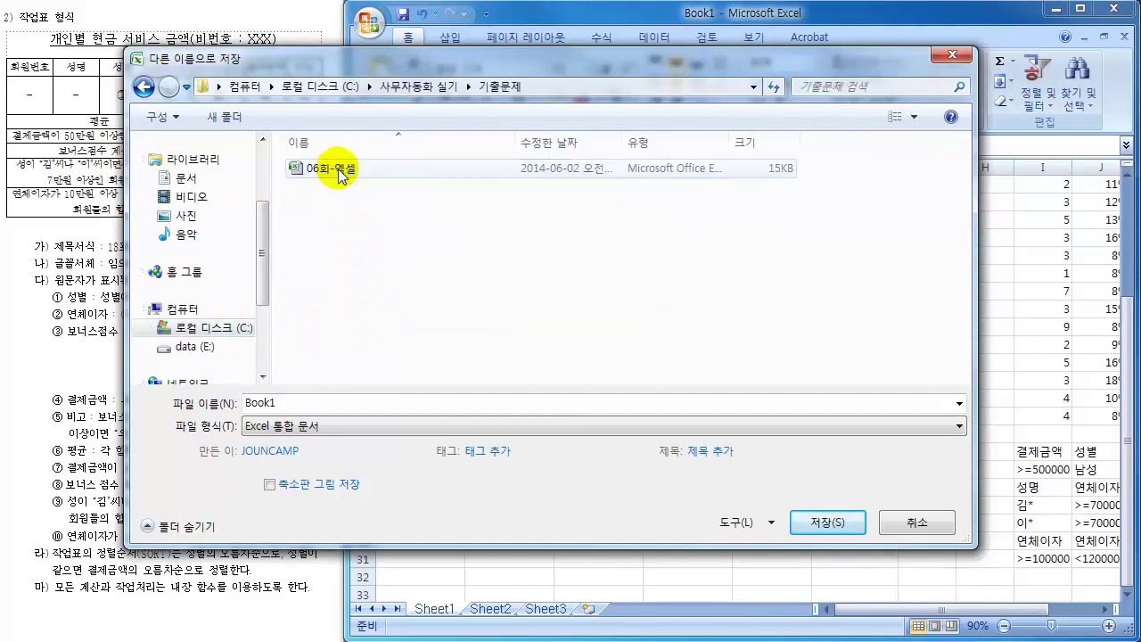
pyautogui.doubleClick(297, 403)
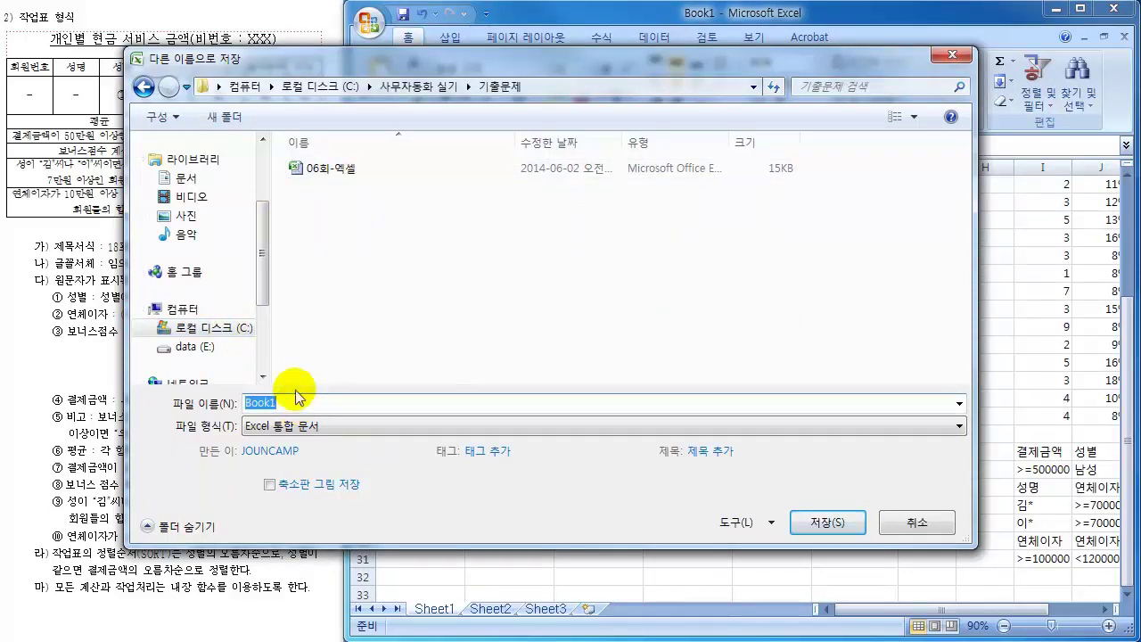
pyautogui.write('07')
pyautogui.write('GHL')
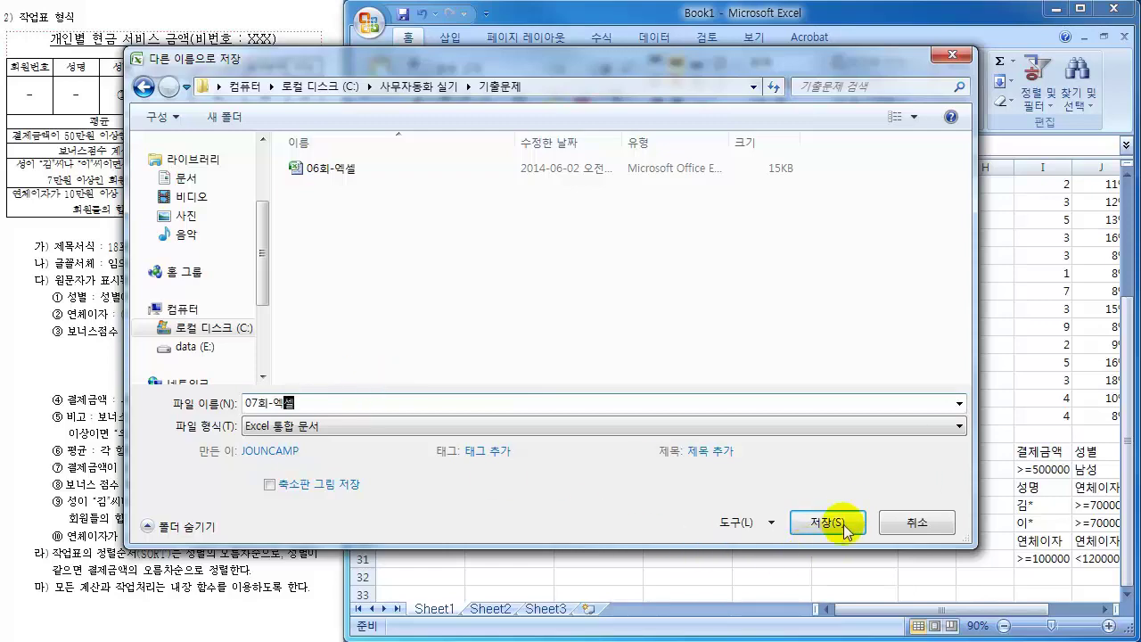
pyautogui.click(834, 522)
pyautogui.click(697, 488)
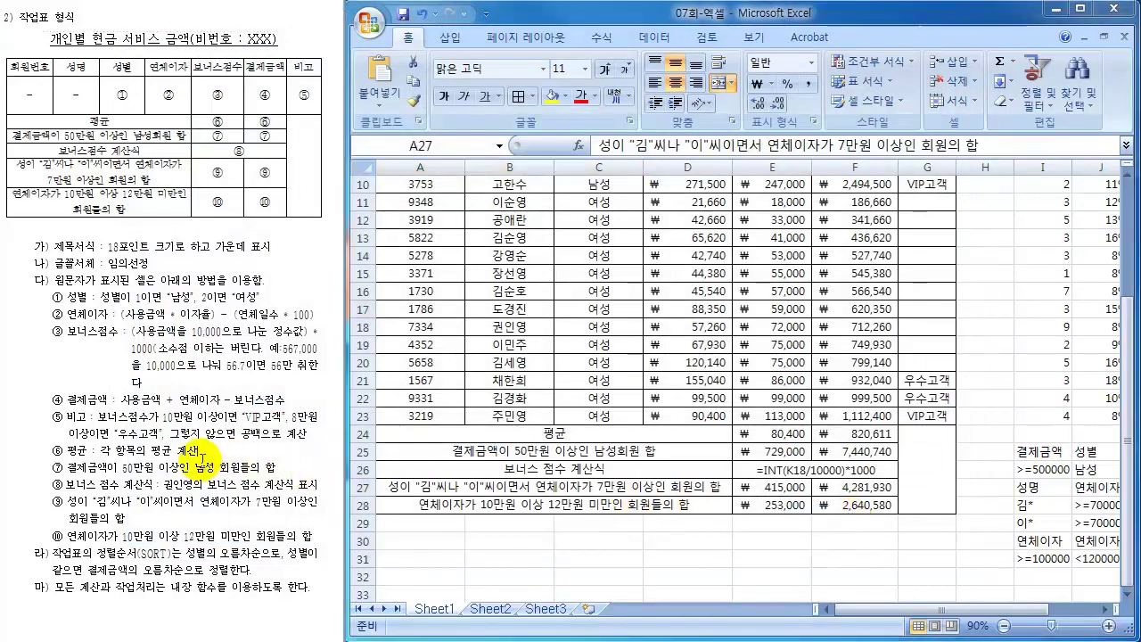
# - Read the task sheet's 기타 formatting rules and the 문제2 graph requirements, and return to the start of the member table
pyautogui.scroll(-5, 203, 461)
pyautogui.scroll(-9, 203, 464)
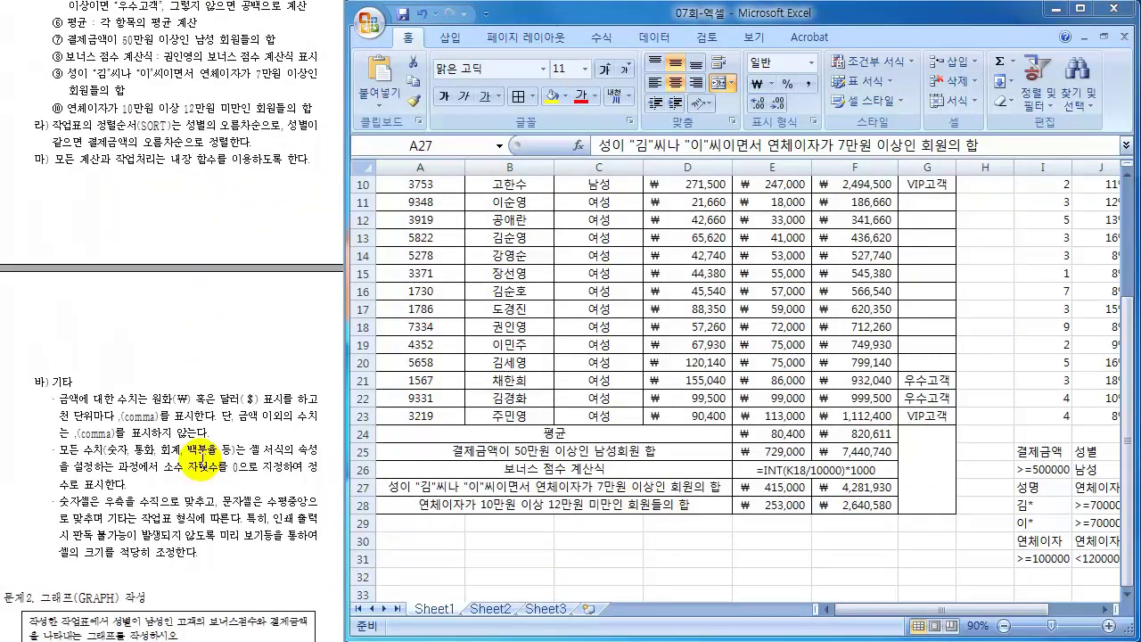
pyautogui.scroll(-2, 204, 462)
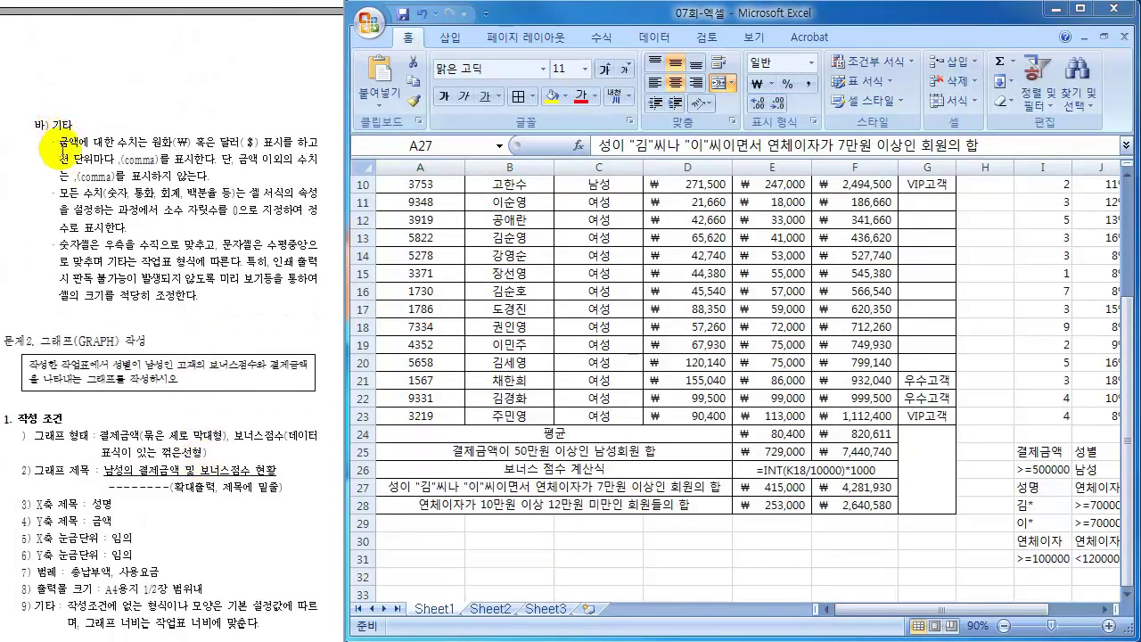
pyautogui.moveTo(55, 143); pyautogui.dragTo(208, 299)
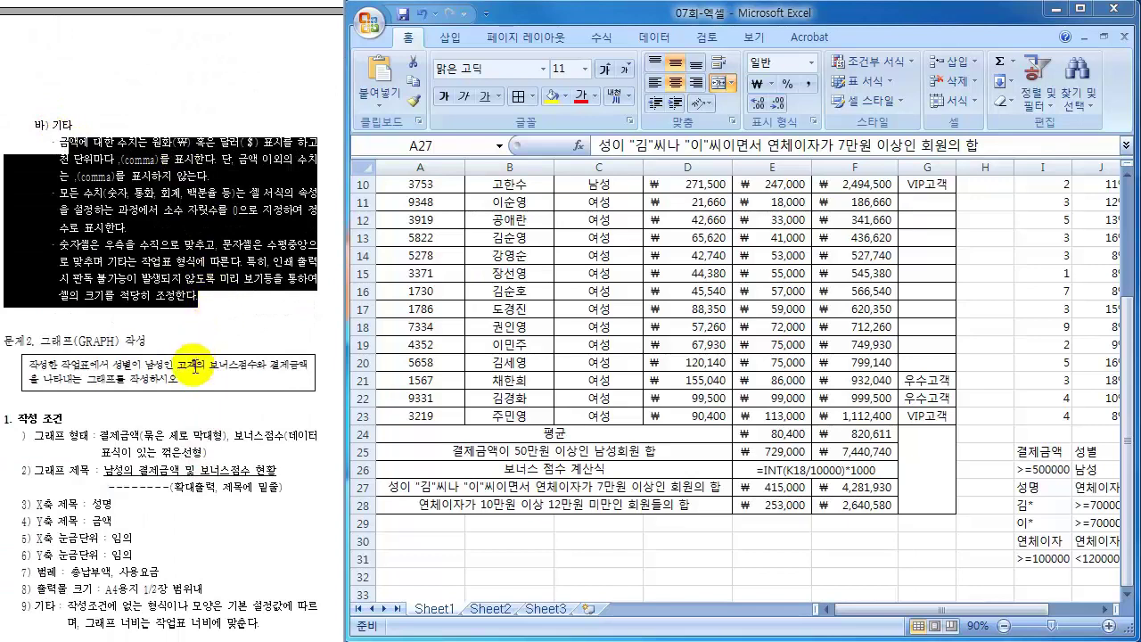
pyautogui.scroll(-2, 193, 365)
pyautogui.click(93, 330)
pyautogui.scroll(-1, 92, 330)
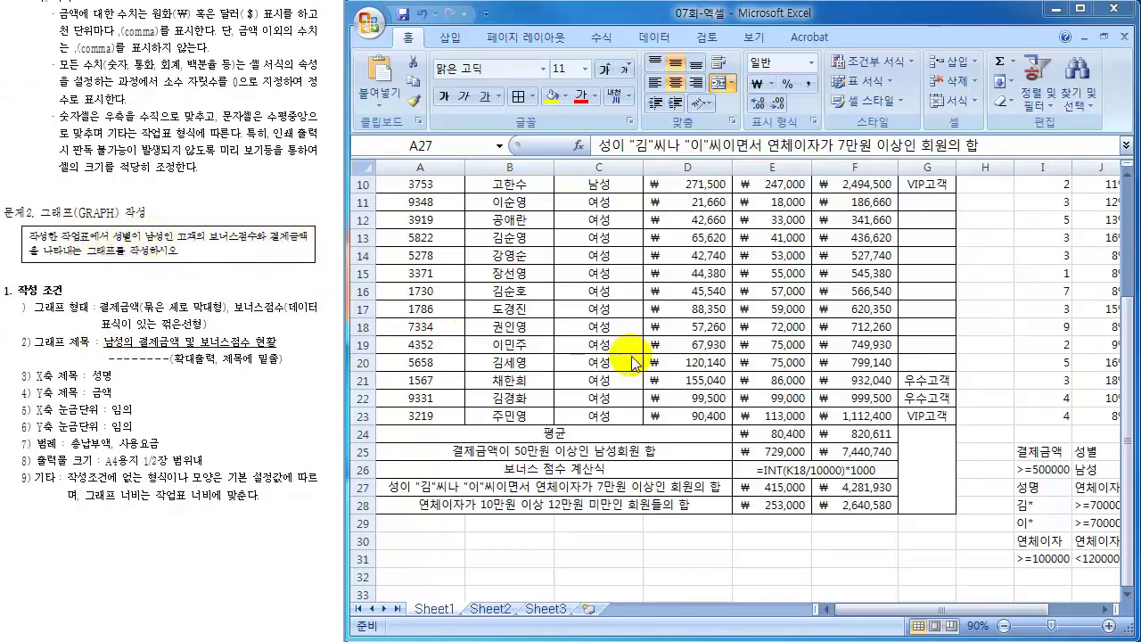
pyautogui.hotkey('alt', 'Tab')
pyautogui.scroll(3, 631, 356)
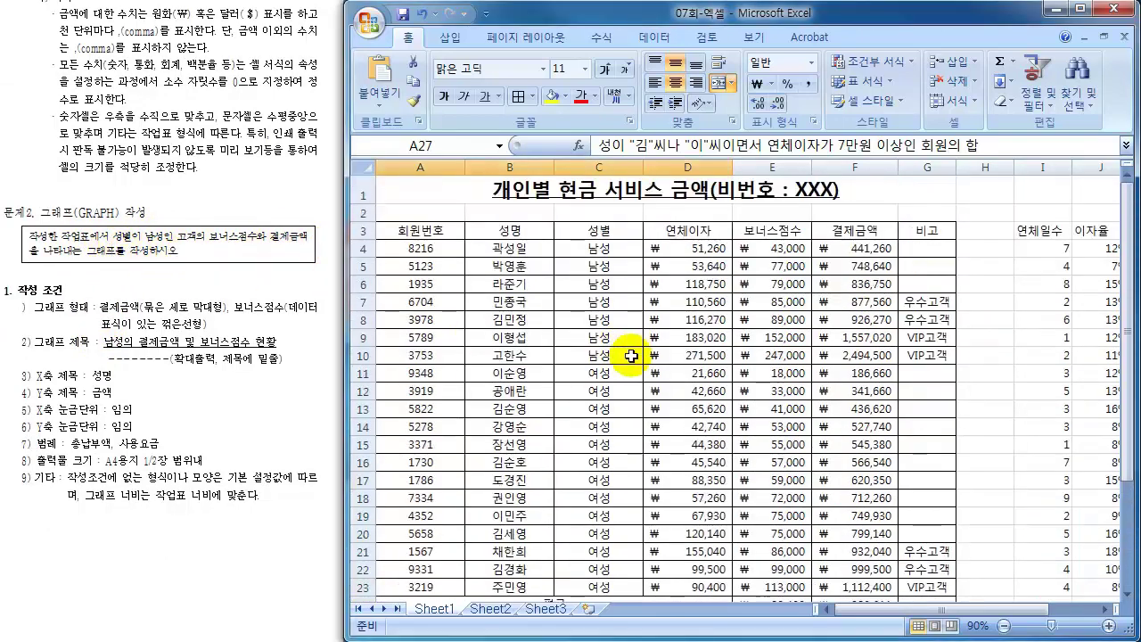
# - Insert a 2D clustered column chart from the male members' names in B4:B10 and their bonus points and payment amounts in E4:F10
pyautogui.moveTo(601, 249); pyautogui.dragTo(604, 353)
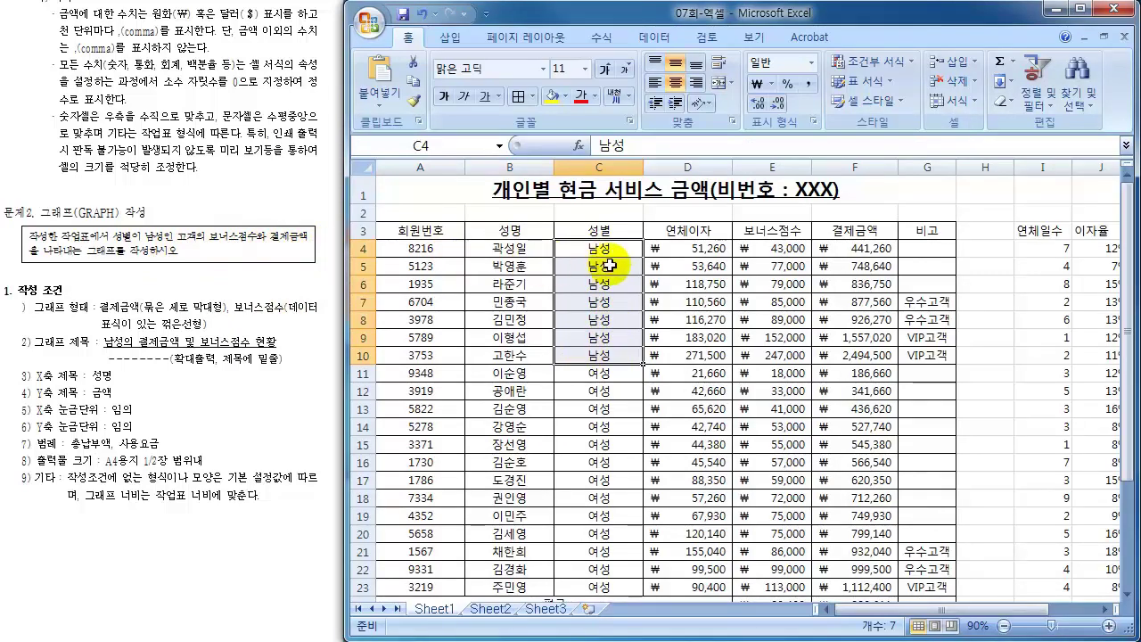
pyautogui.moveTo(771, 248); pyautogui.dragTo(867, 356)
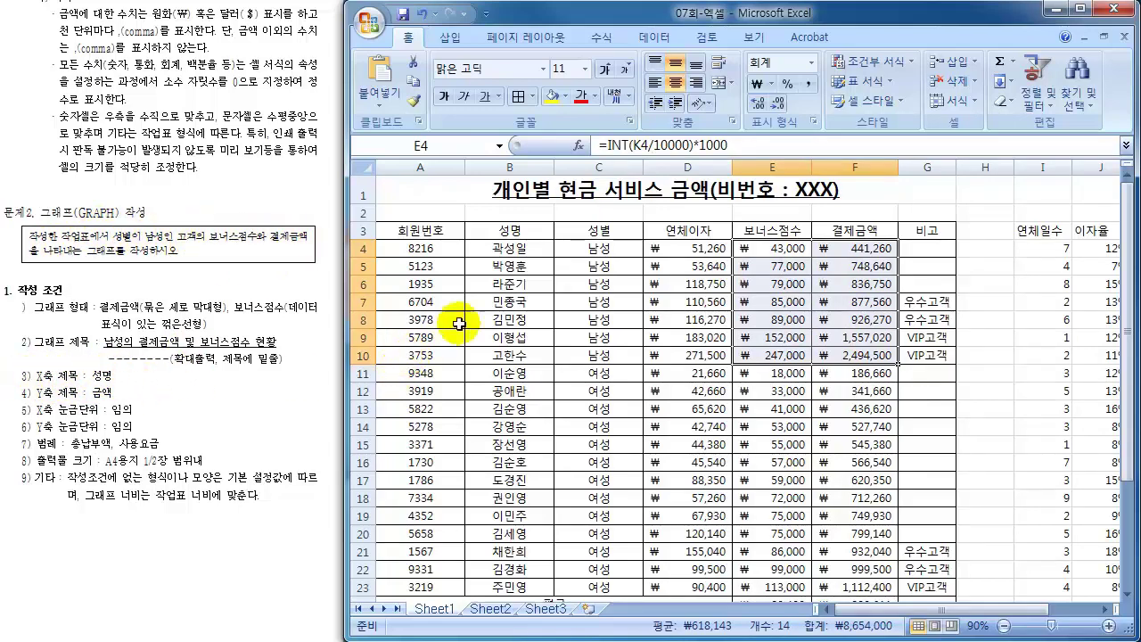
pyautogui.moveTo(522, 247); pyautogui.dragTo(519, 355)
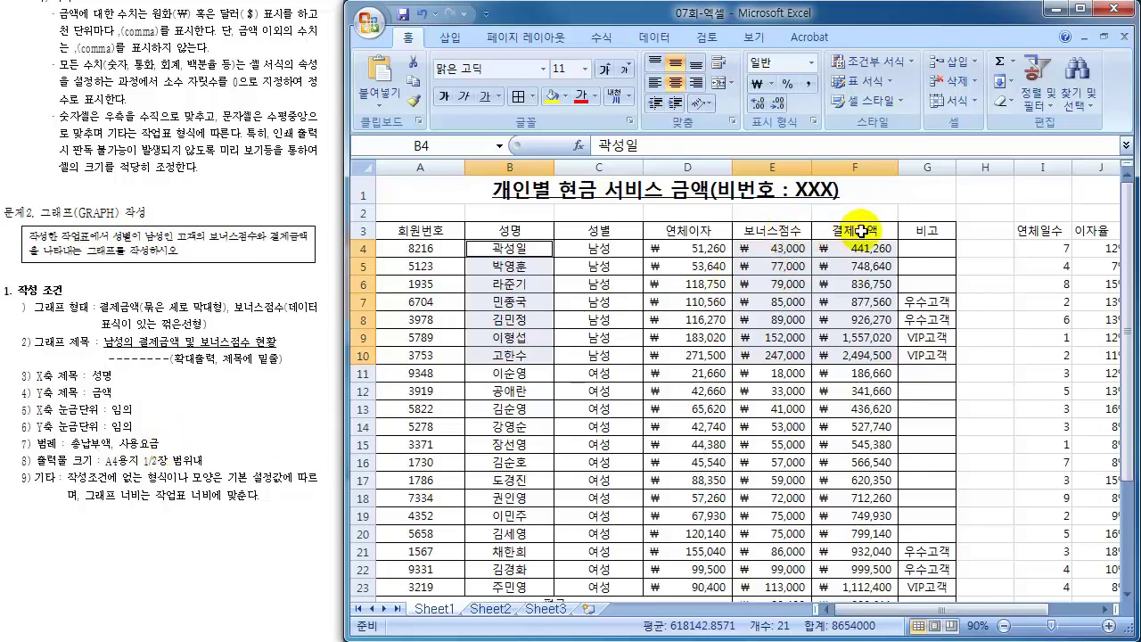
pyautogui.click(210, 468)
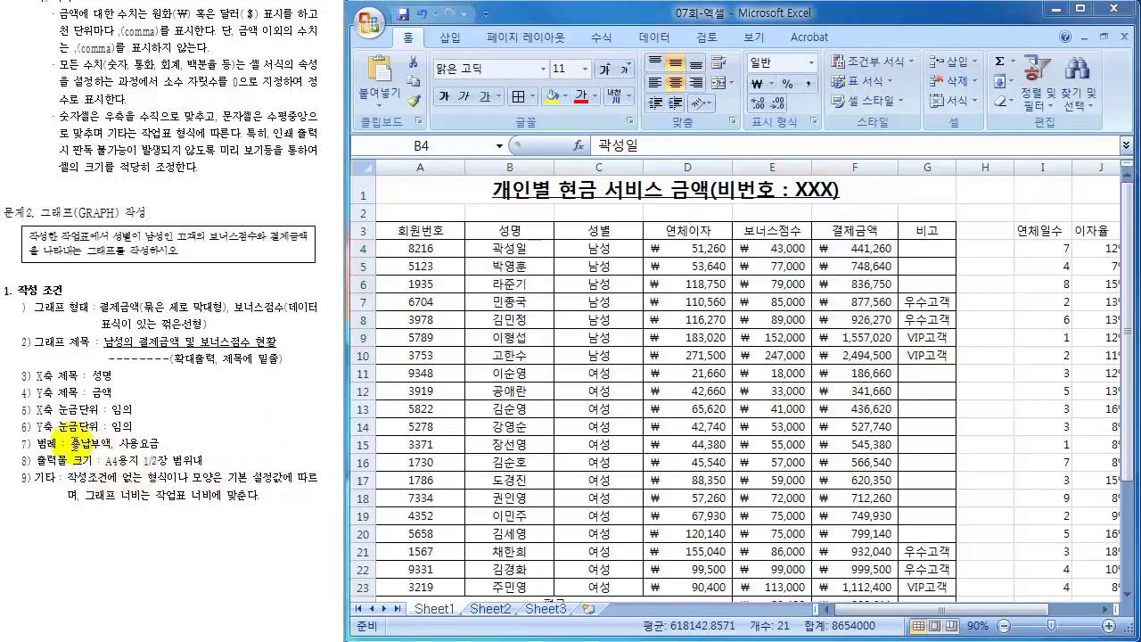
pyautogui.moveTo(71, 443); pyautogui.dragTo(163, 444)
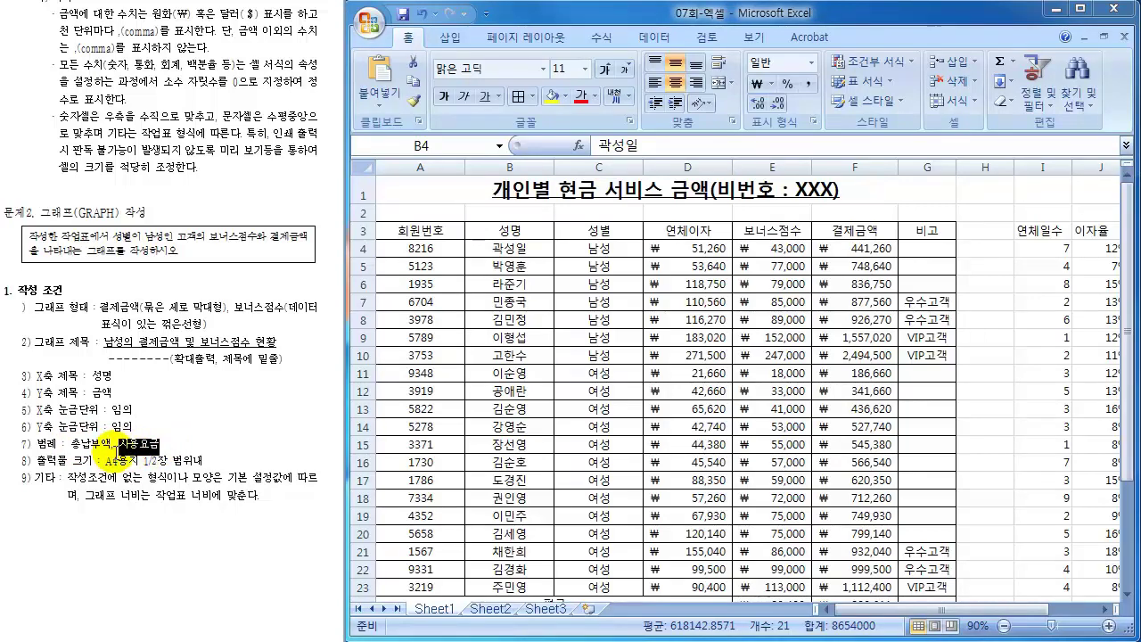
pyautogui.click(702, 362)
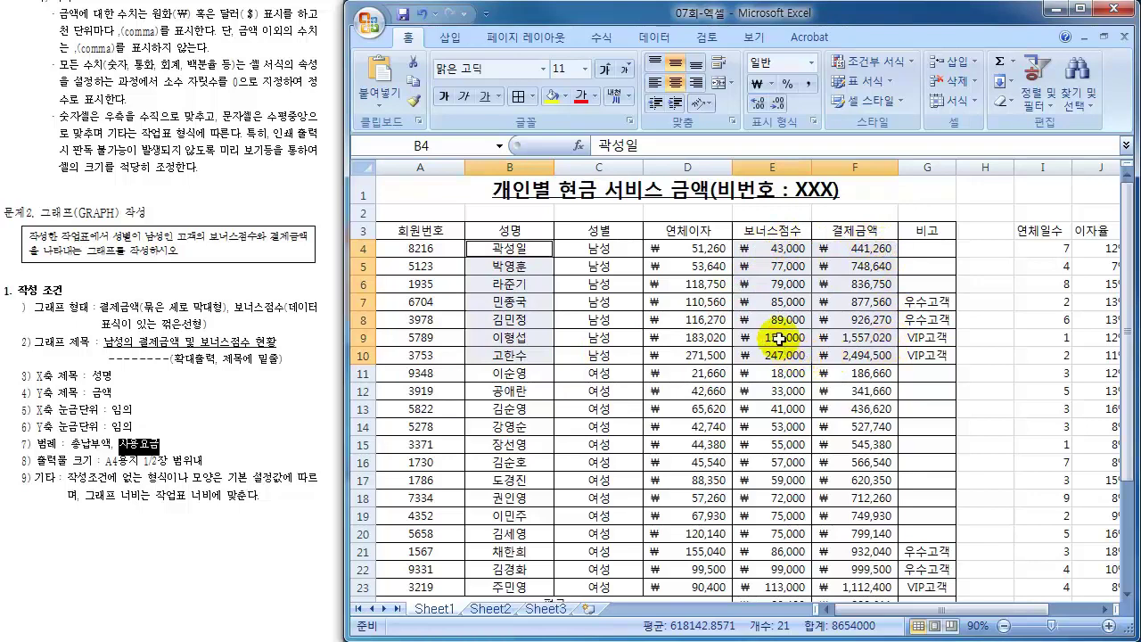
pyautogui.click(451, 38)
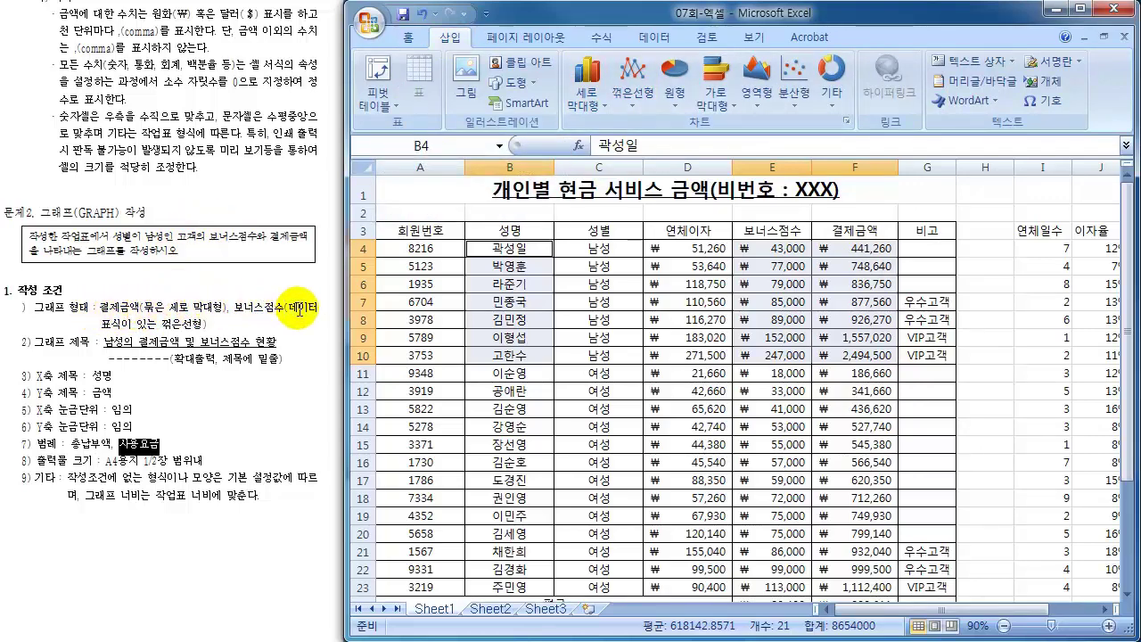
pyautogui.click(586, 93)
pyautogui.click(437, 165)
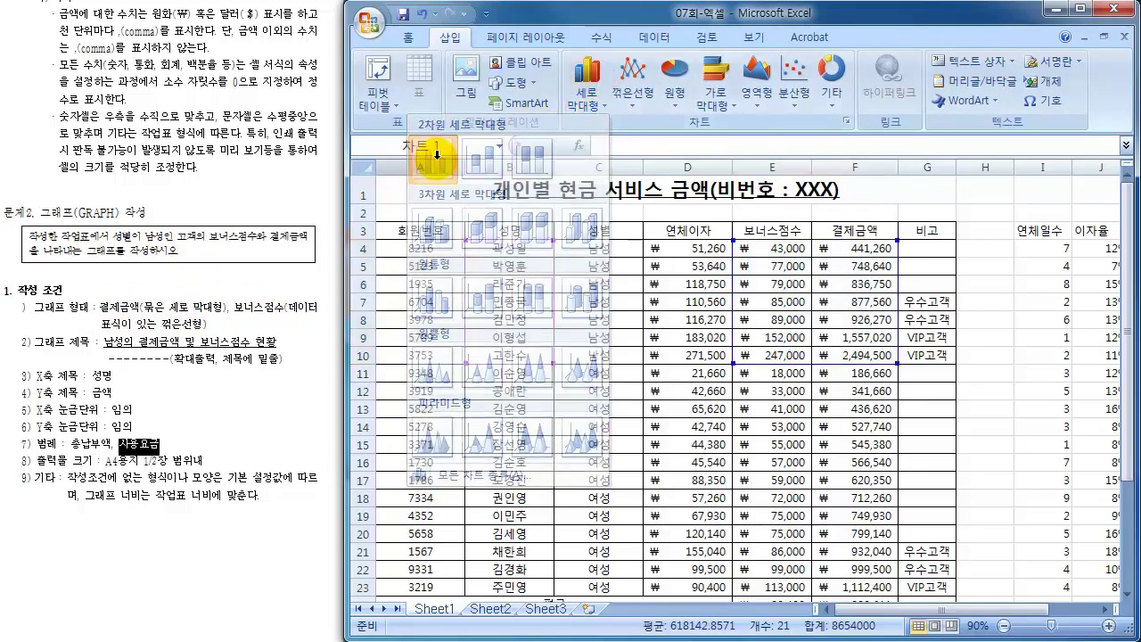
# - Move the new chart to the left edge of the table, with its top just above row 3
pyautogui.scroll(-2, 466, 250)
pyautogui.scroll(1, 611, 258)
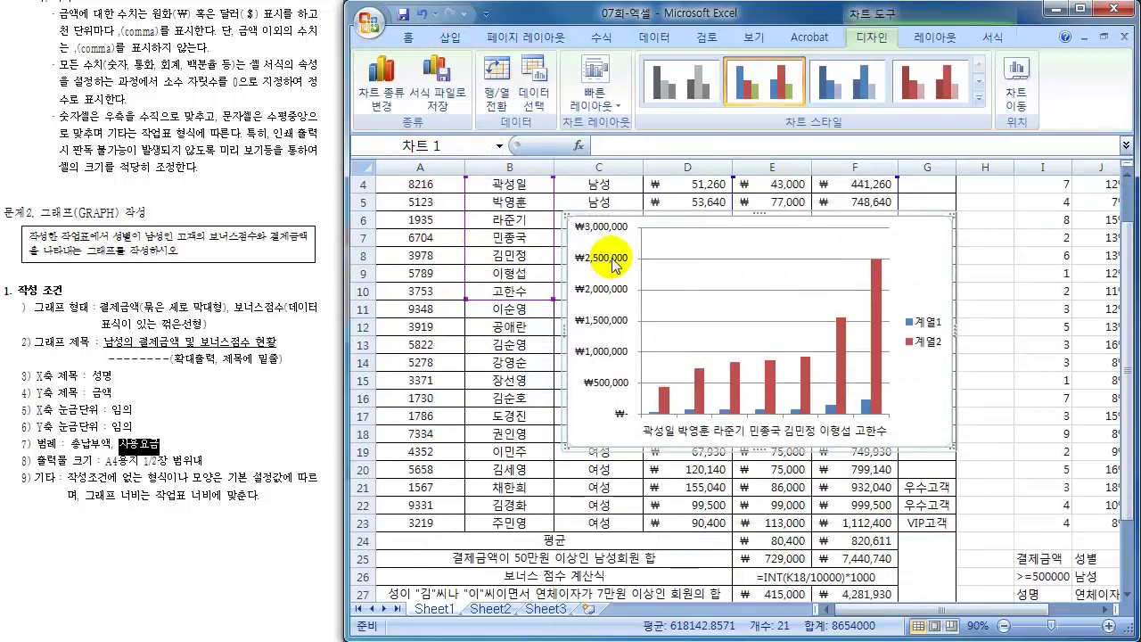
pyautogui.moveTo(938, 274); pyautogui.dragTo(727, 272)
pyautogui.scroll(1, 970, 305)
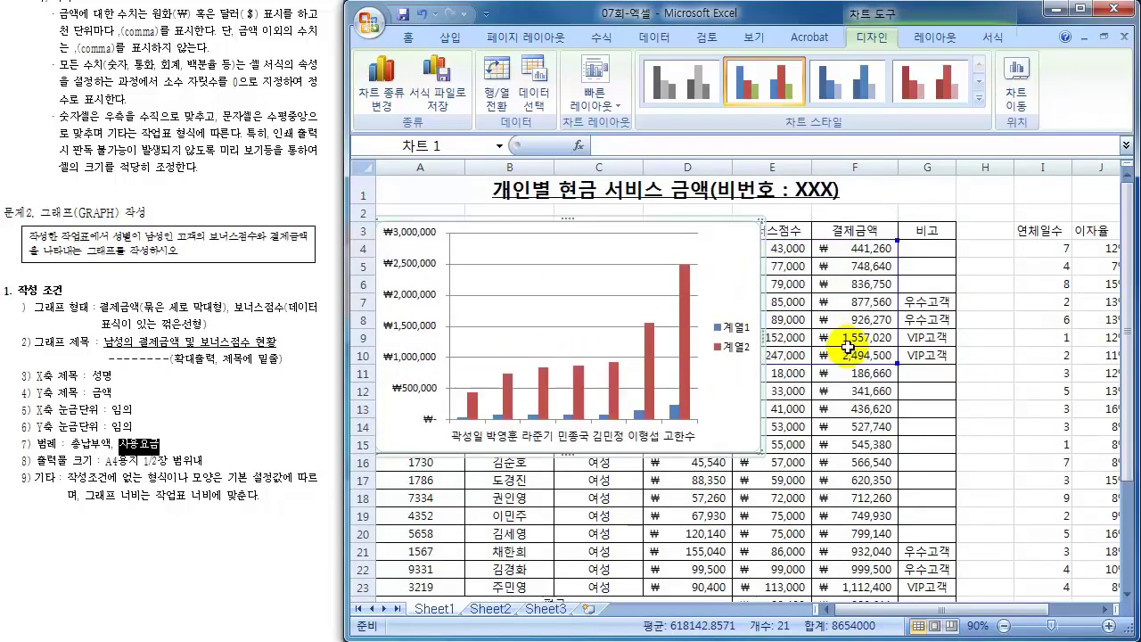
# - Resize the chart to the table's width across columns A to G, with its lower edge at about row 23
pyautogui.scroll(-3, 829, 348)
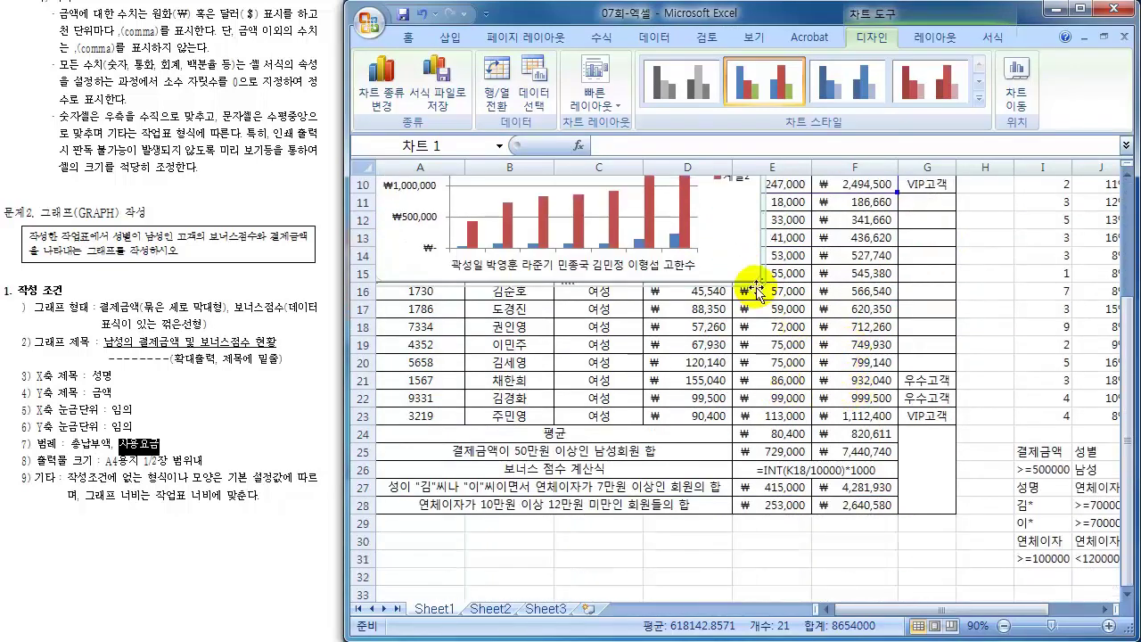
pyautogui.moveTo(762, 282); pyautogui.dragTo(956, 513)
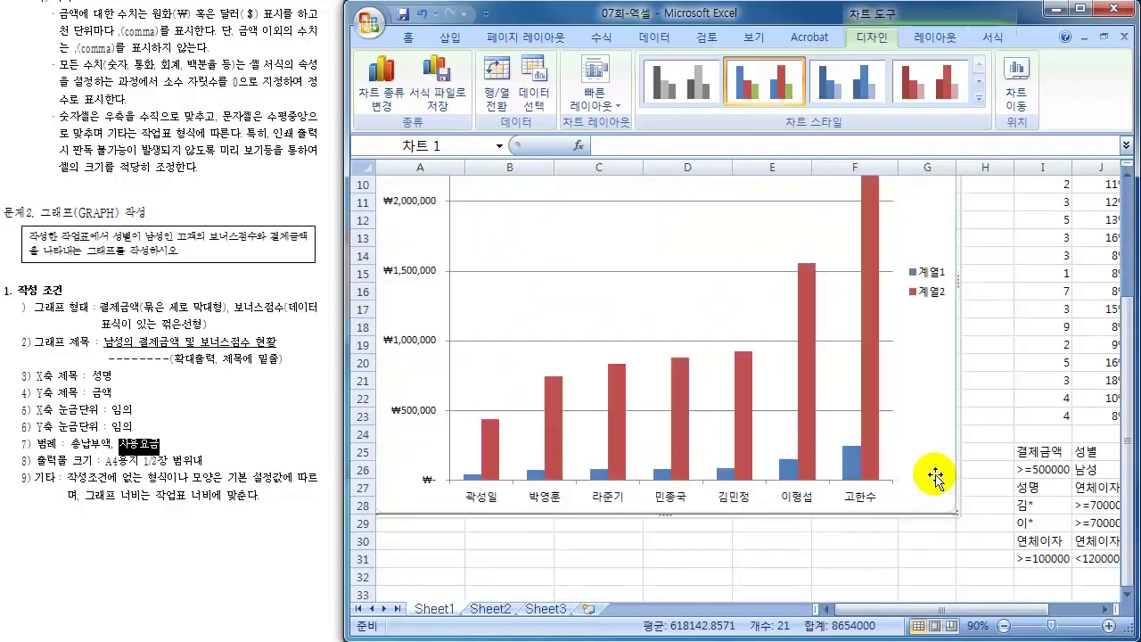
pyautogui.scroll(3, 934, 477)
pyautogui.scroll(-5, 935, 477)
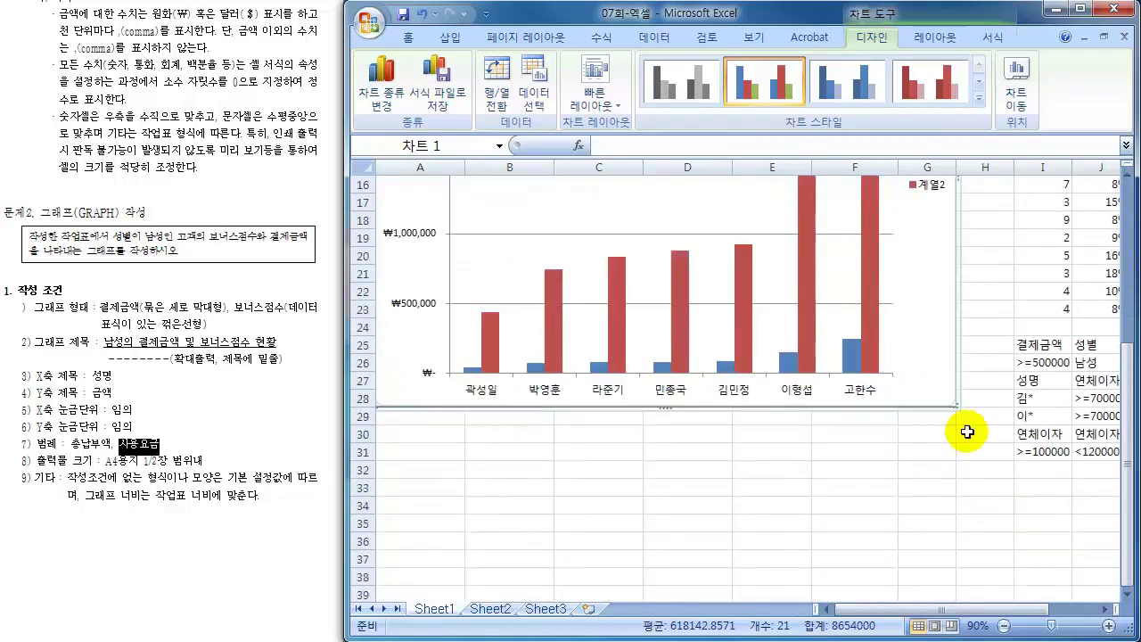
pyautogui.moveTo(956, 403); pyautogui.dragTo(957, 260)
pyautogui.scroll(2, 965, 325)
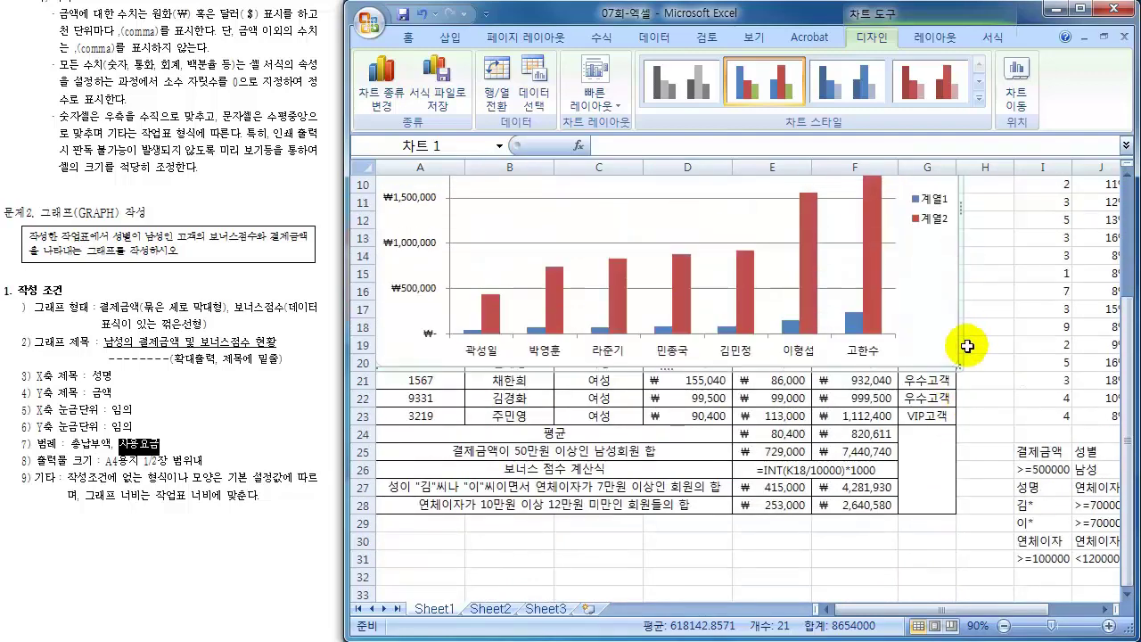
pyautogui.moveTo(959, 366); pyautogui.dragTo(956, 422)
pyautogui.scroll(3, 972, 455)
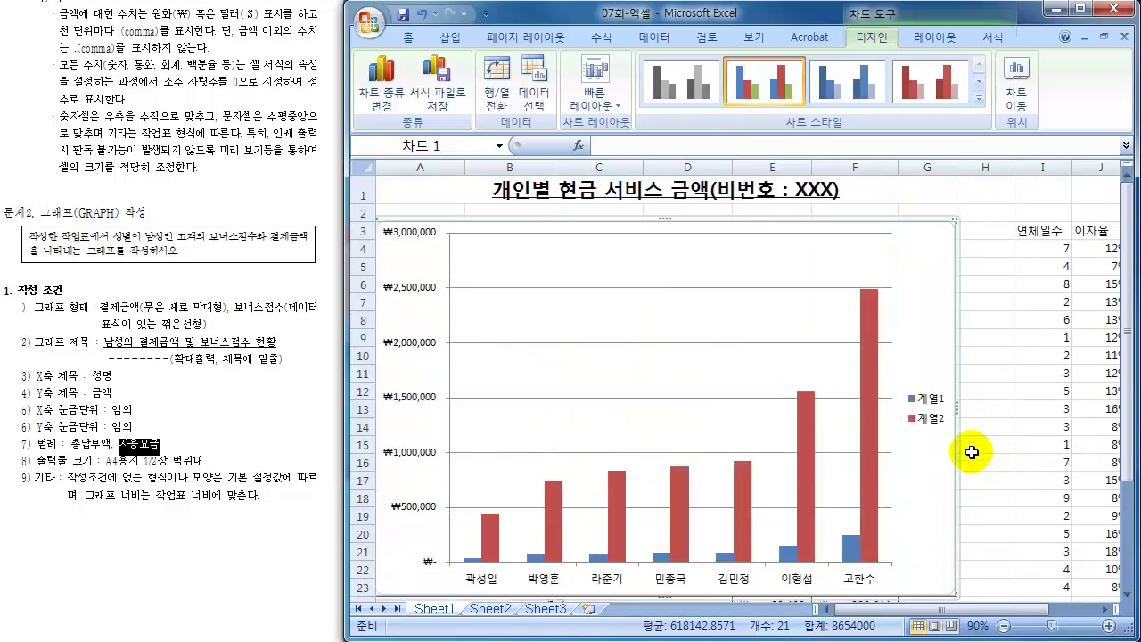
# - Move the chart below the summary rows so that it starts at about row 30, aligned with columns A to G
pyautogui.scroll(-6, 917, 293)
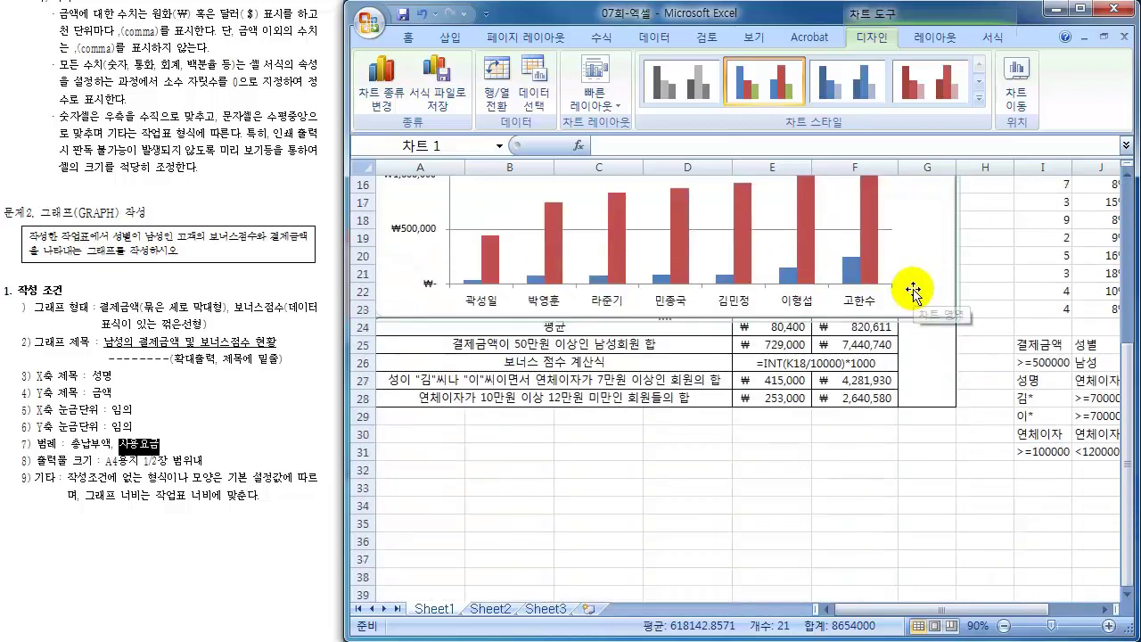
pyautogui.moveTo(915, 261); pyautogui.dragTo(844, 581)
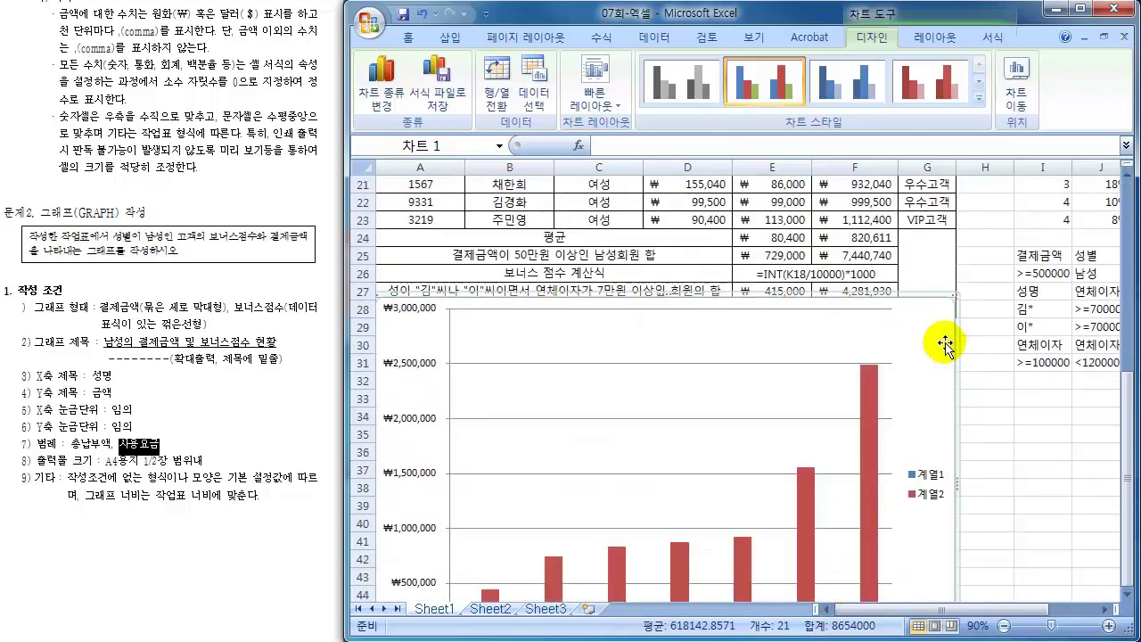
pyautogui.moveTo(942, 344); pyautogui.dragTo(942, 381)
pyautogui.scroll(-1, 971, 385)
pyautogui.scroll(-3, 971, 384)
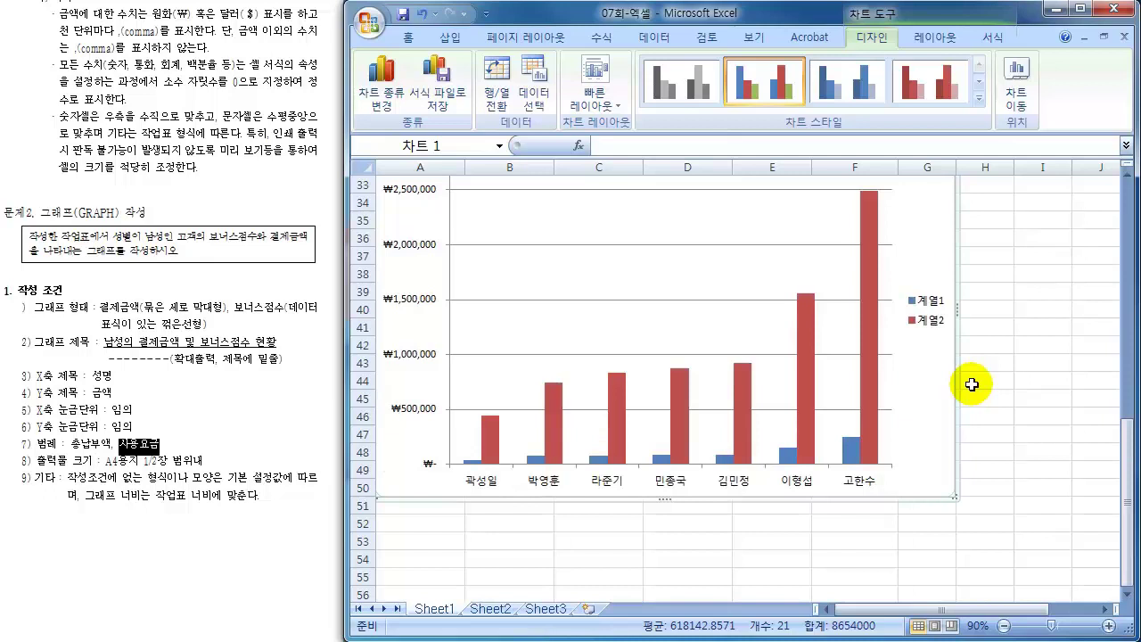
pyautogui.scroll(2, 930, 395)
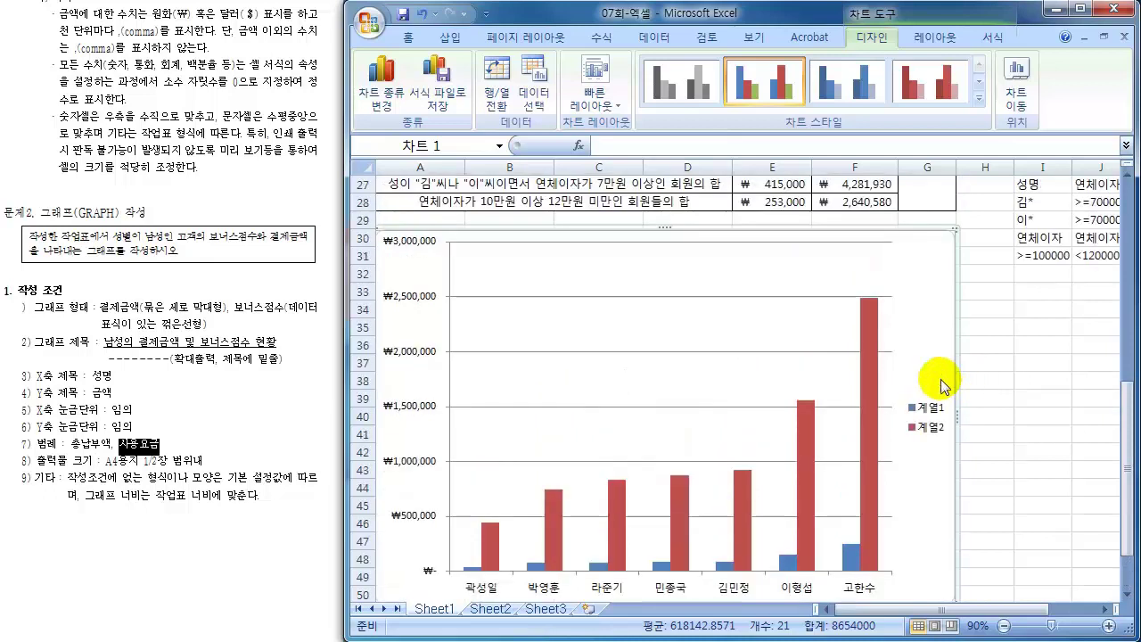
# - Add a chart title above the plot reading "남성의 결제금액 및 보너스 점수 현황", following the task sheet's title requirement
pyautogui.click(64, 341)
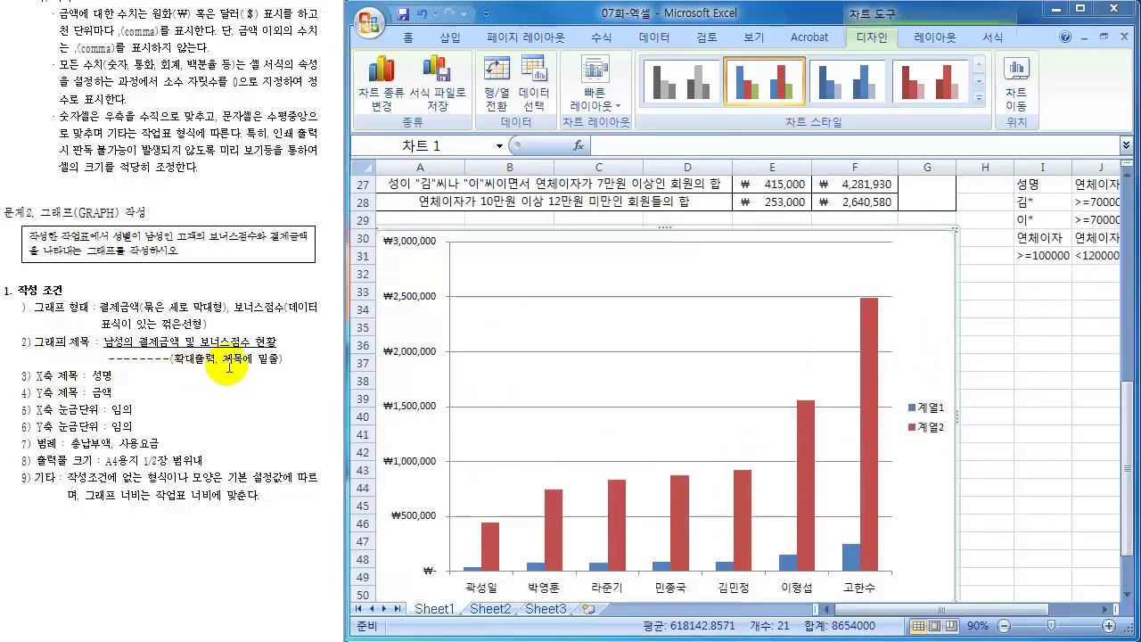
pyautogui.click(929, 267)
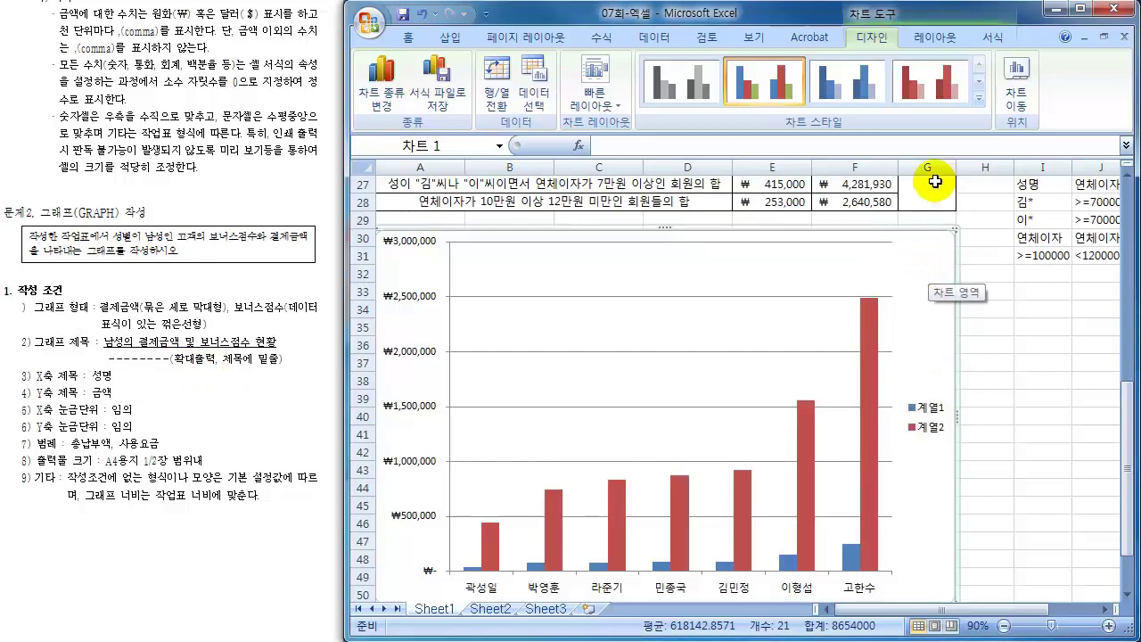
pyautogui.click(935, 37)
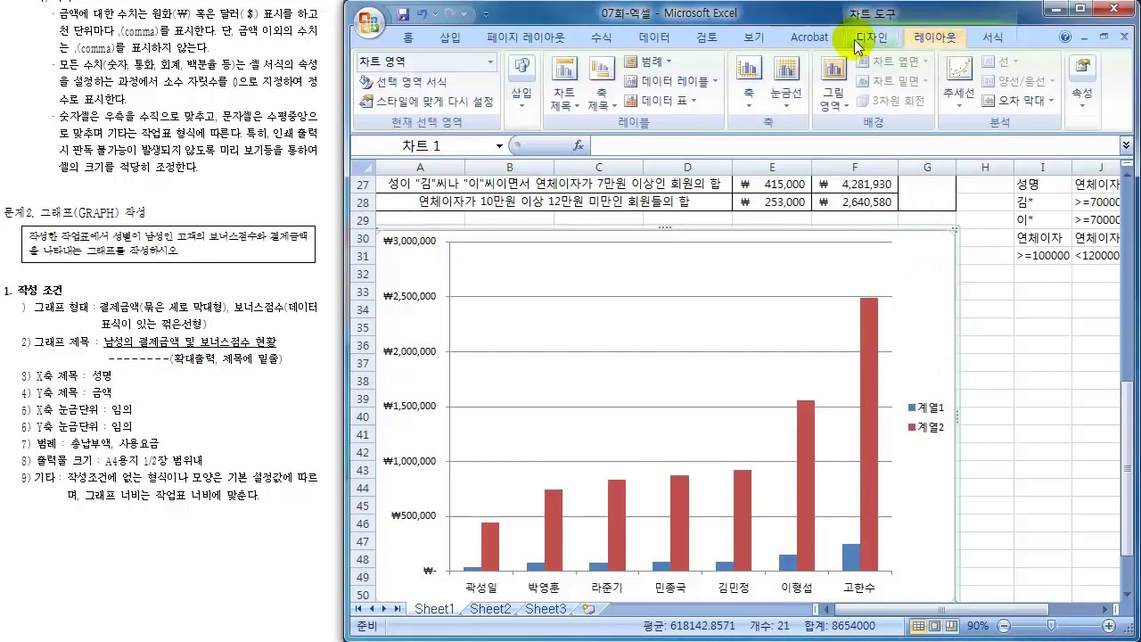
pyautogui.click(565, 104)
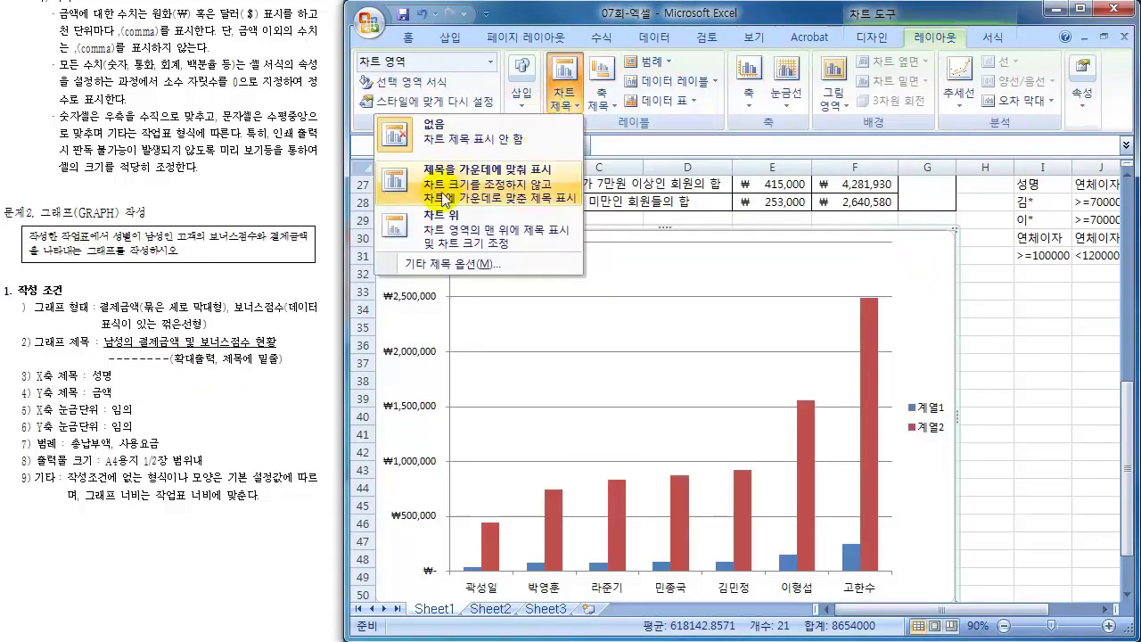
pyautogui.click(402, 221)
pyautogui.moveTo(629, 256); pyautogui.dragTo(726, 255)
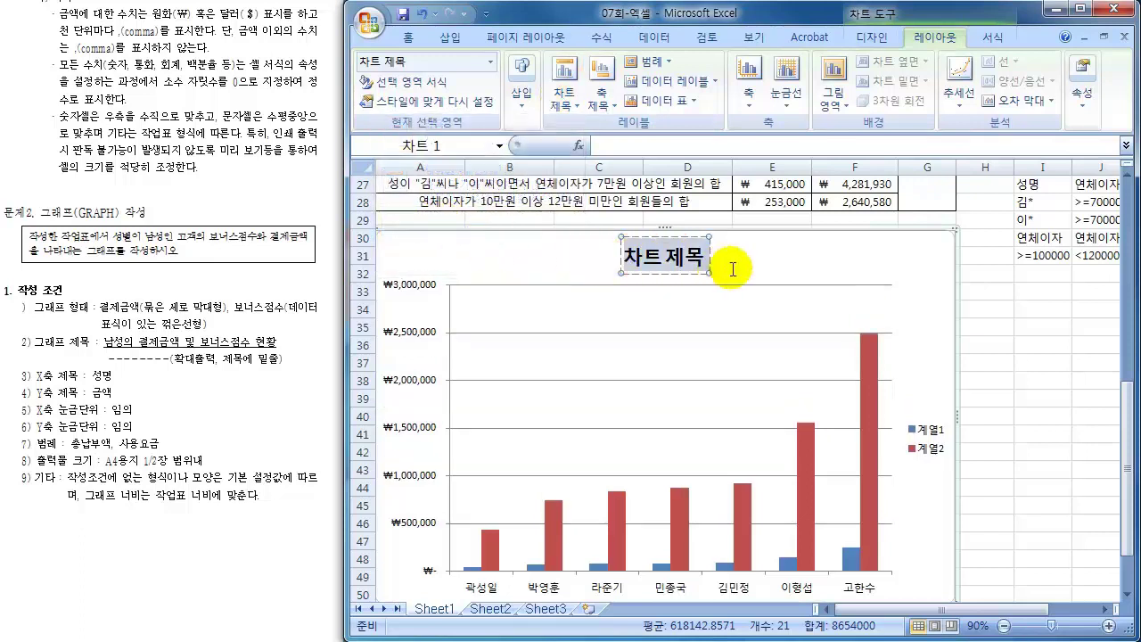
pyautogui.write('나')
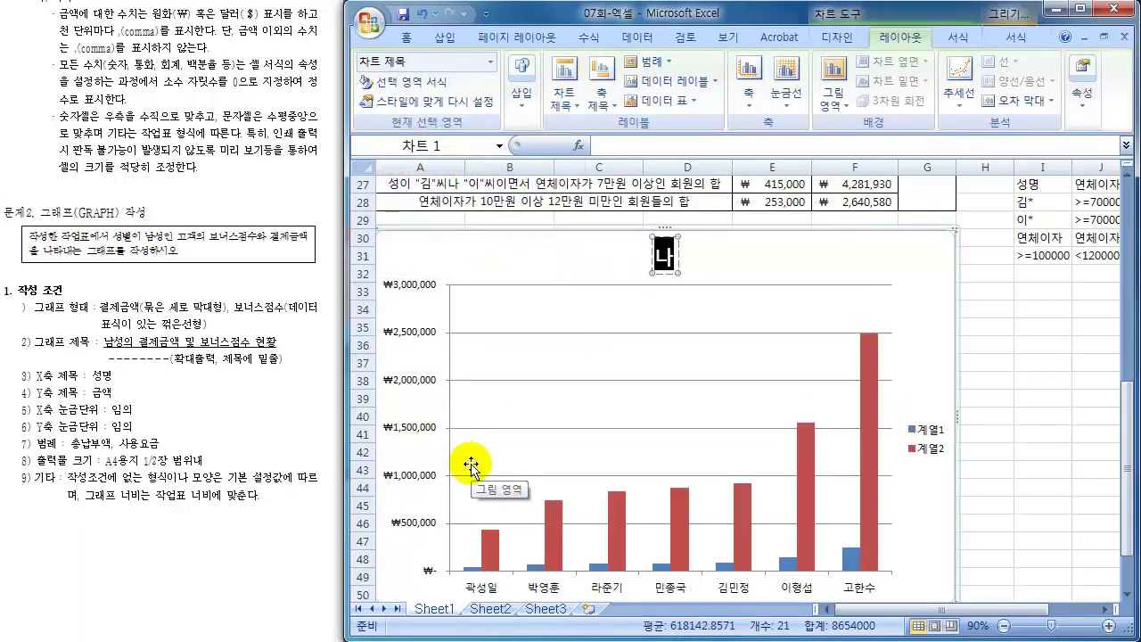
pyautogui.write('ㅁ성의 결제금액 미')
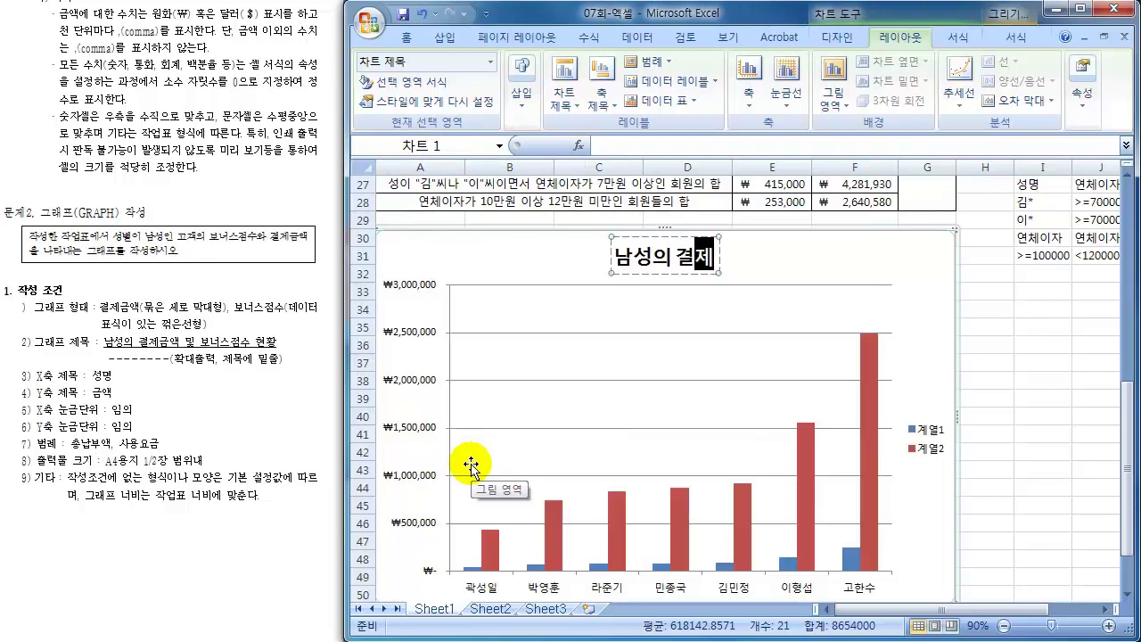
pyautogui.write(' 보')
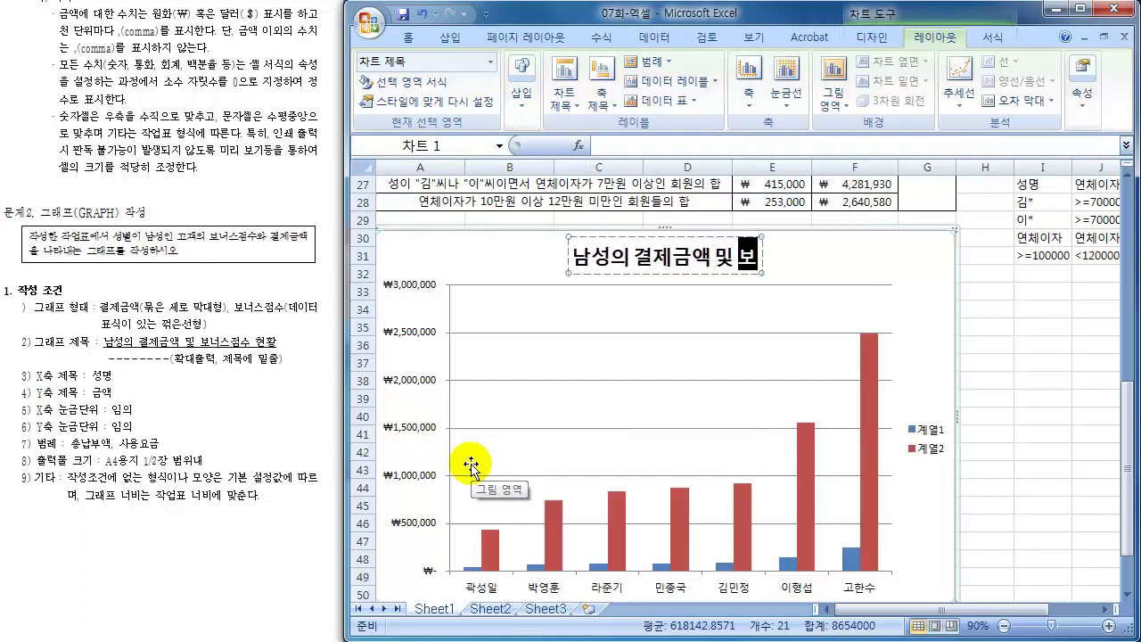
pyautogui.write('너스 점수 혀ㄴ호')
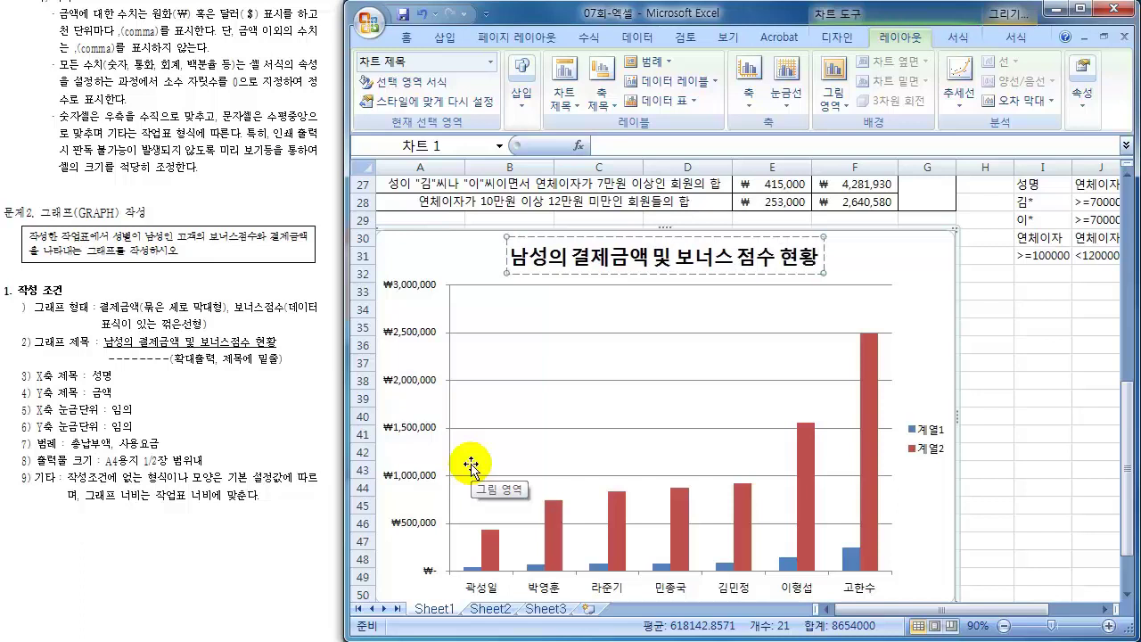
# - Underline the whole chart title
pyautogui.hotkey('ctrl', 'a')
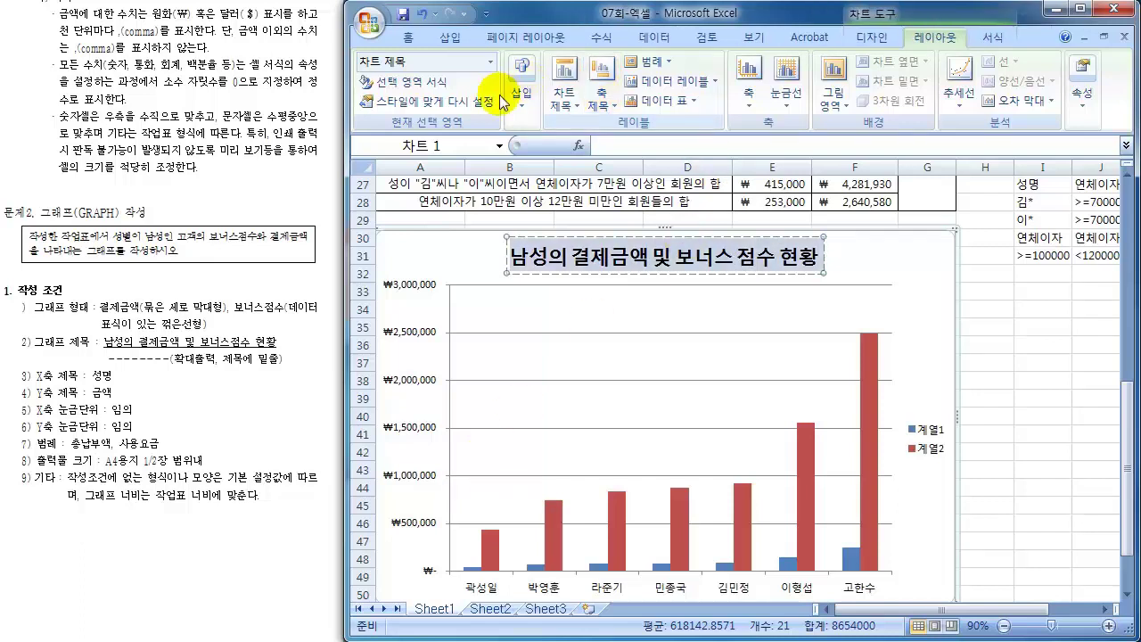
pyautogui.click(414, 39)
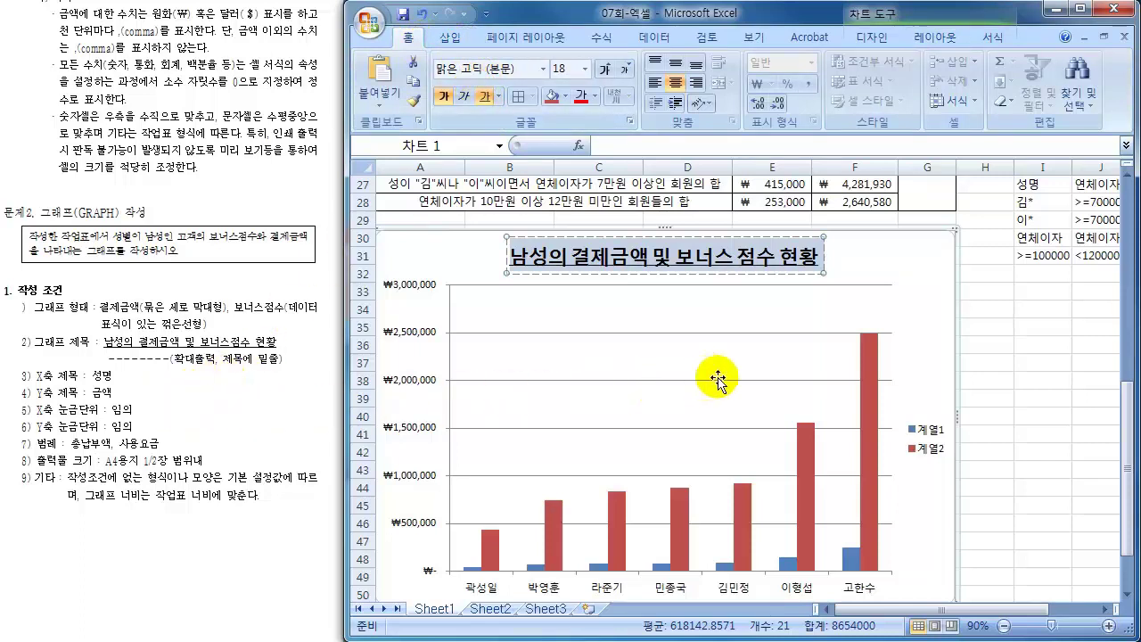
pyautogui.click(942, 310)
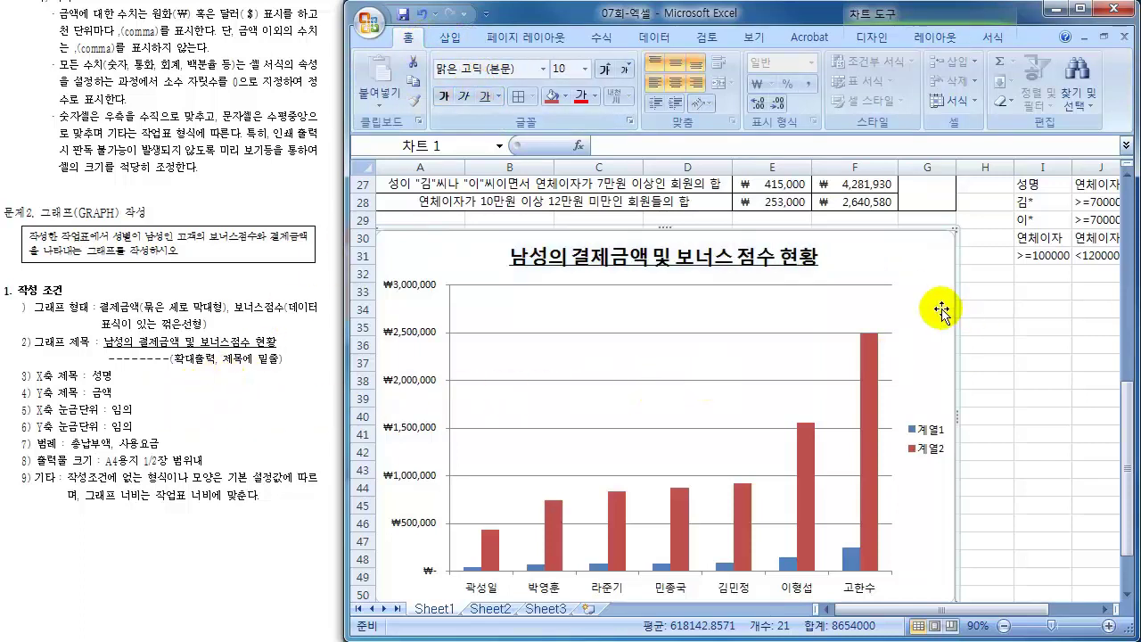
# - Add a horizontal axis title below the category axis reading "성명"
pyautogui.click(935, 36)
pyautogui.click(597, 96)
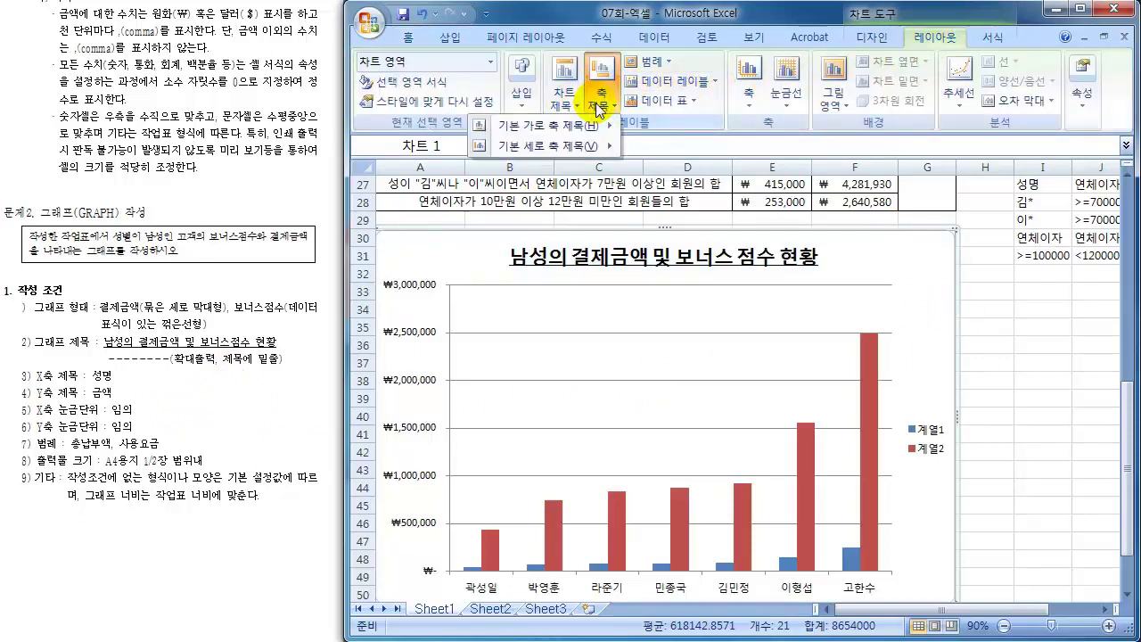
pyautogui.moveTo(571, 130)
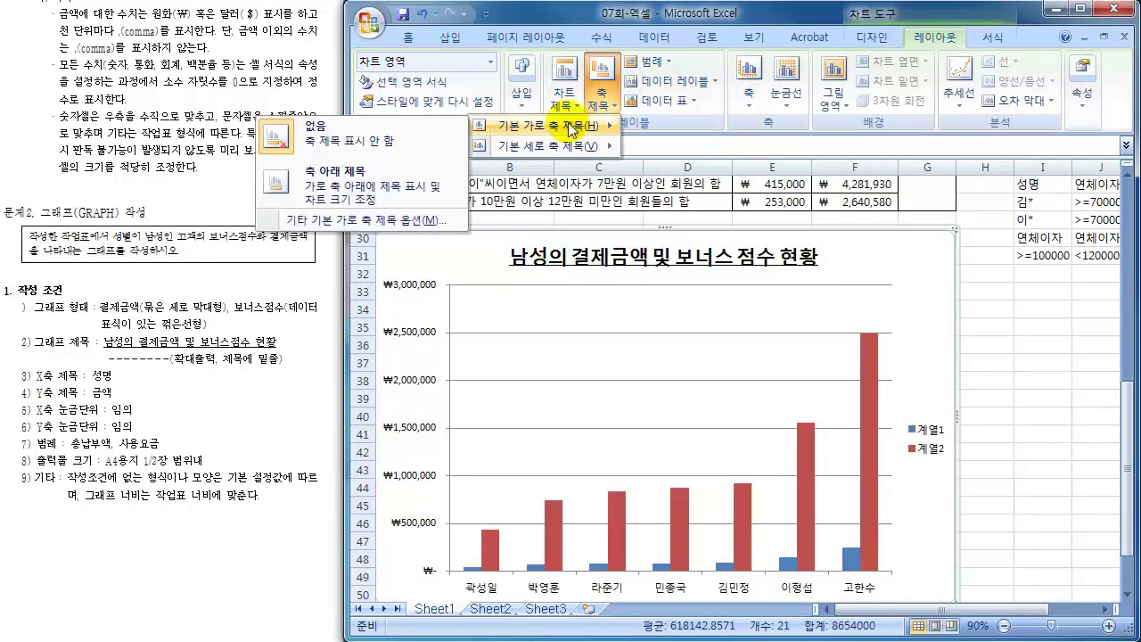
pyautogui.click(345, 180)
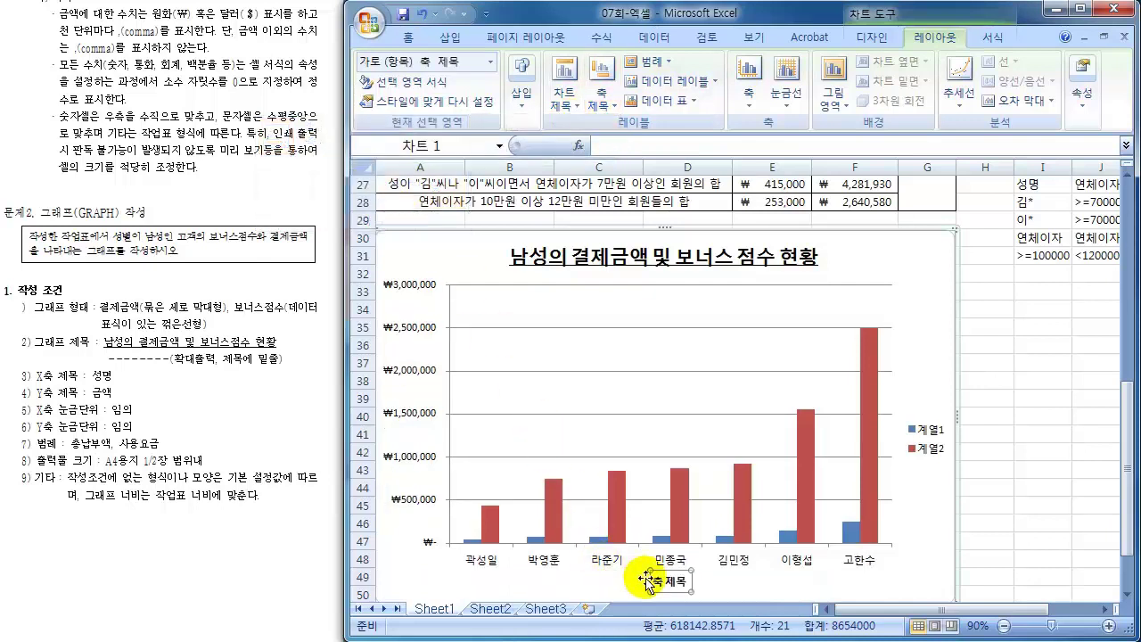
pyautogui.moveTo(652, 581); pyautogui.dragTo(700, 580)
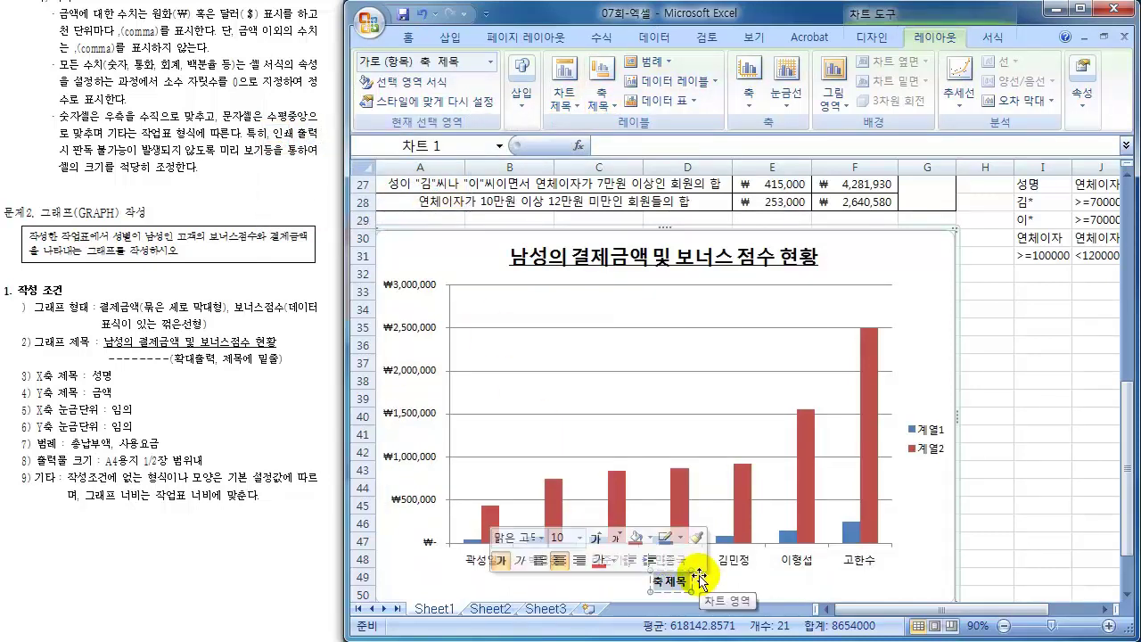
pyautogui.write('성ㅁ')
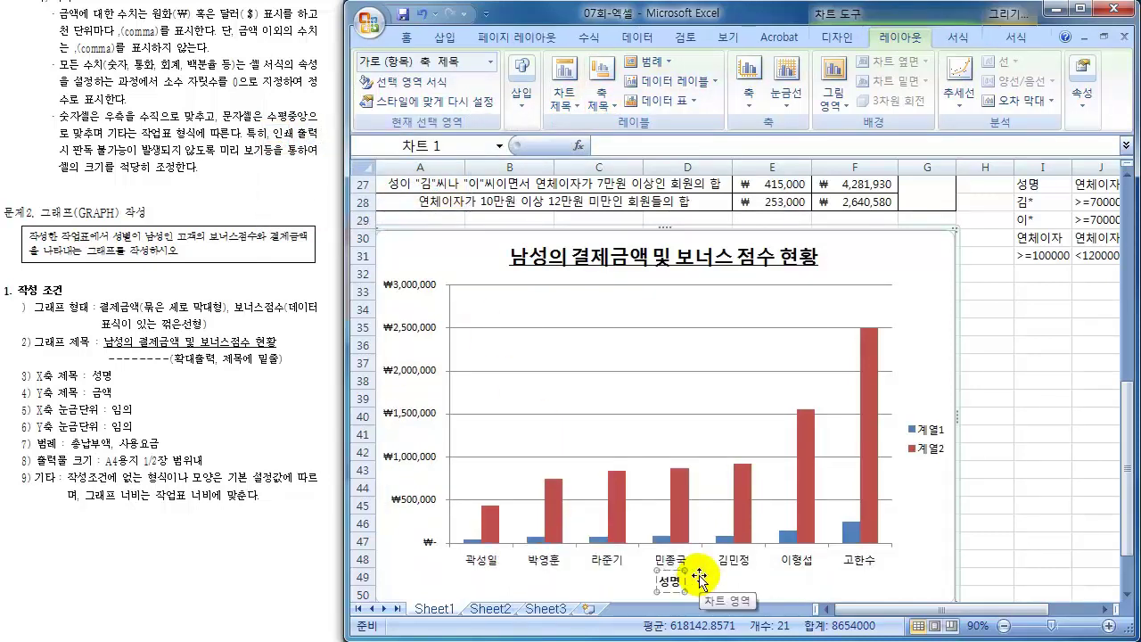
# - Add a vertical axis title with vertical text reading "금액"
pyautogui.click(601, 92)
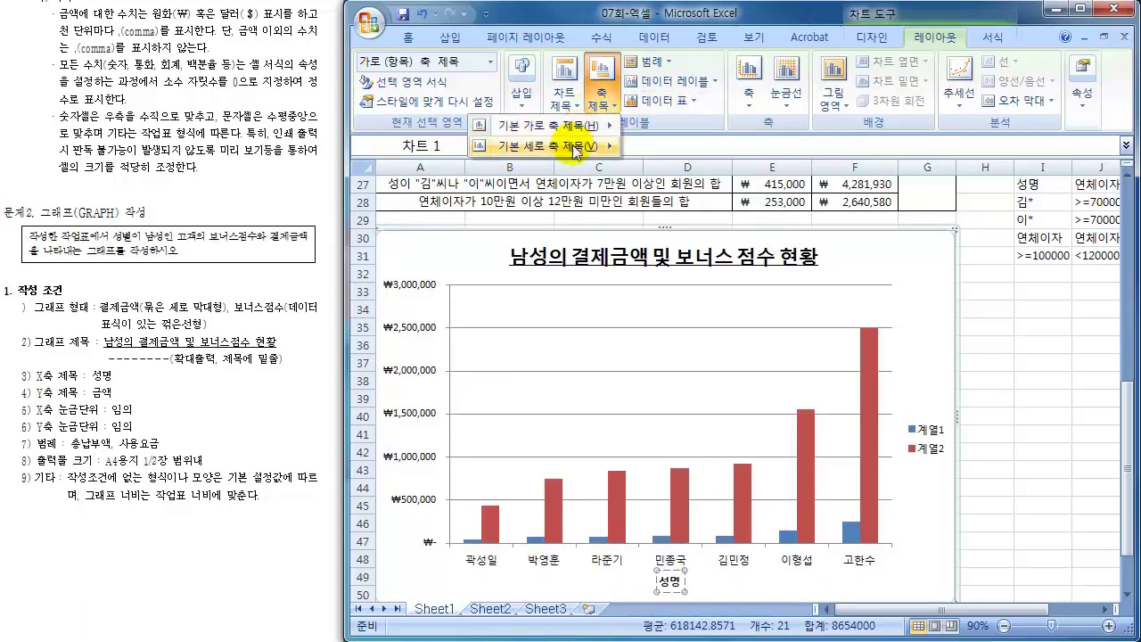
pyautogui.moveTo(576, 149)
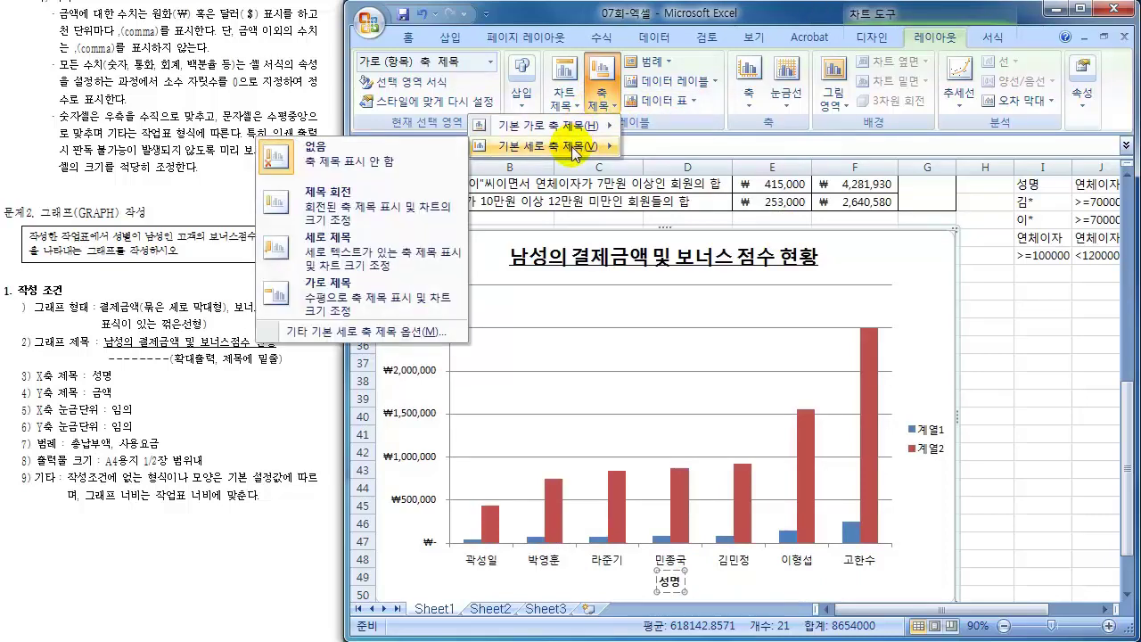
pyautogui.click(344, 256)
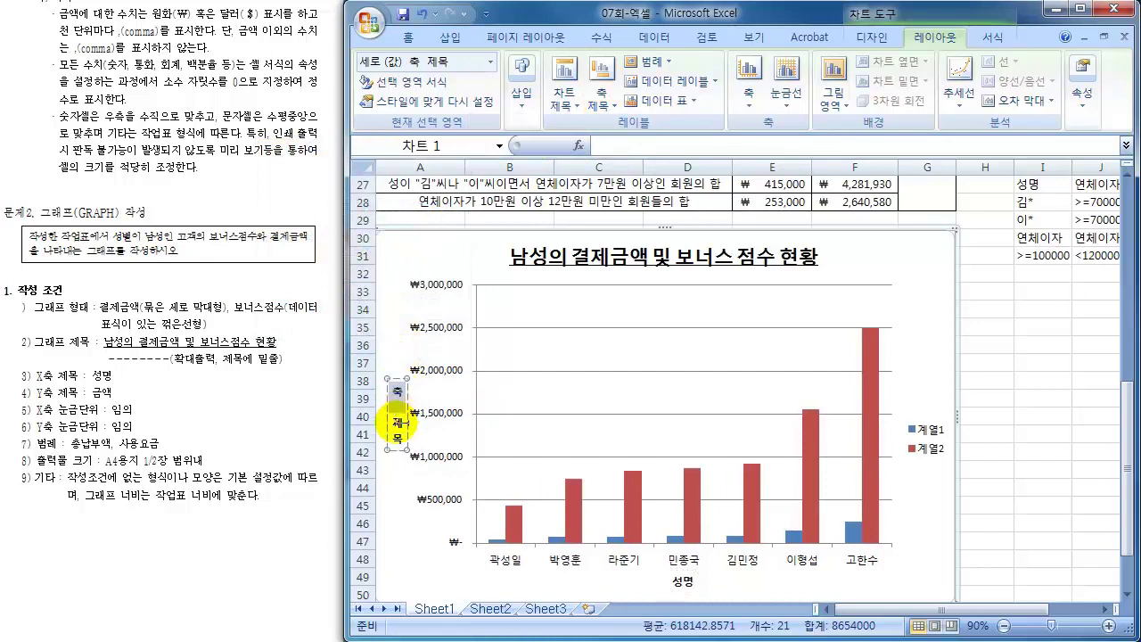
pyautogui.moveTo(397, 423); pyautogui.dragTo(401, 450)
pyautogui.write('금액')
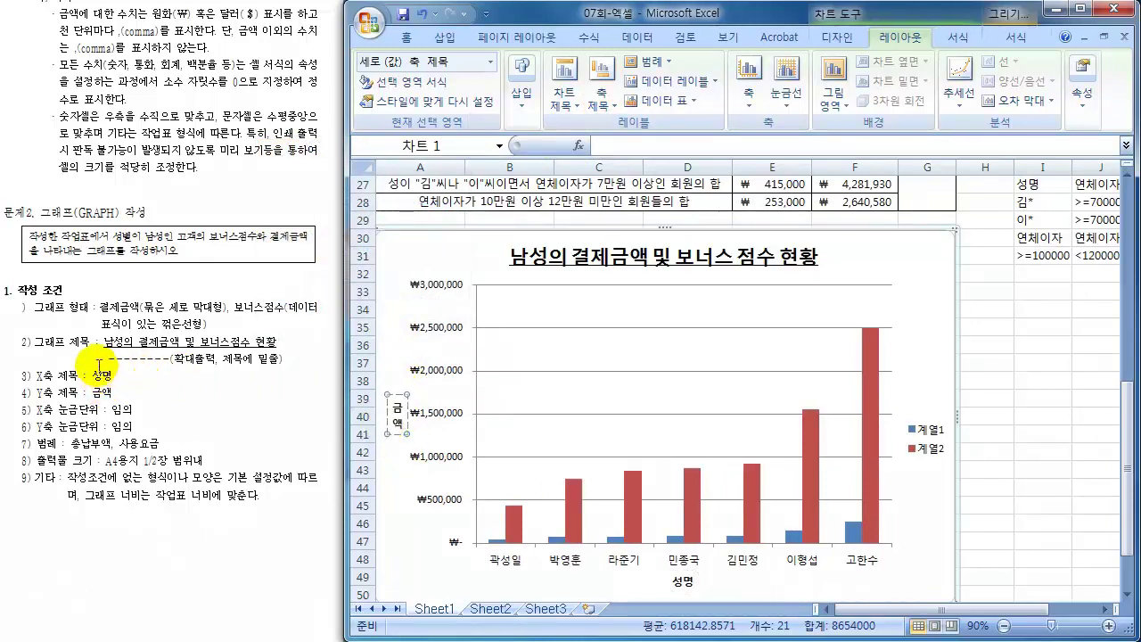
# - Compare the task sheet's axis title, legend and graph type requirements with the chart's legend and the table's 보너스점수 and 결제금액 headings
pyautogui.moveTo(93, 373); pyautogui.dragTo(116, 395)
pyautogui.click(119, 397)
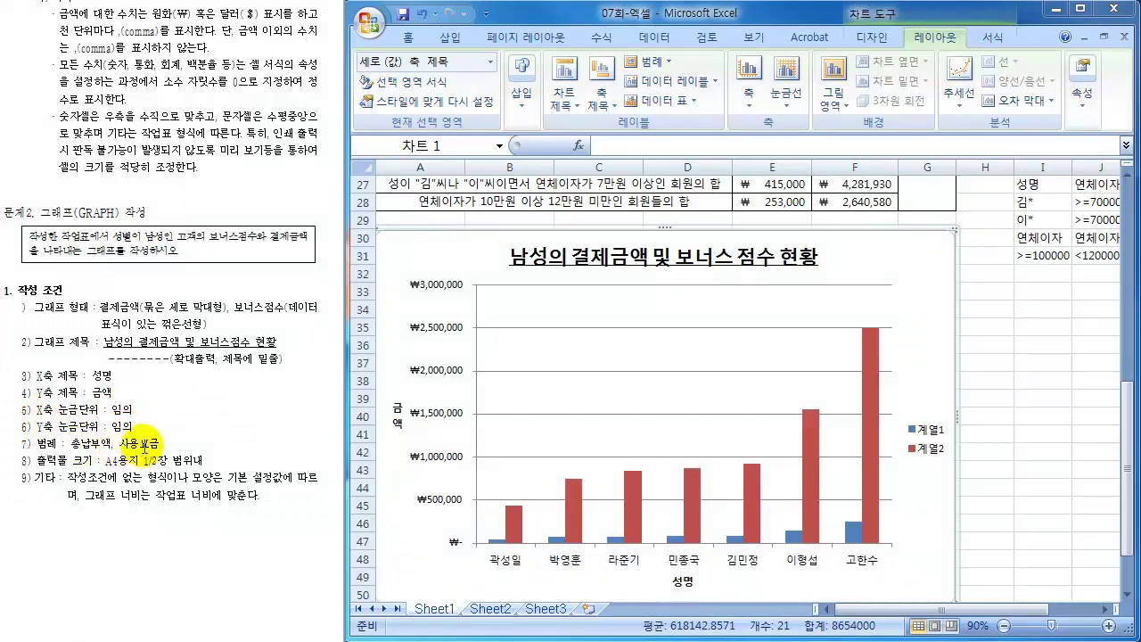
pyautogui.click(898, 456)
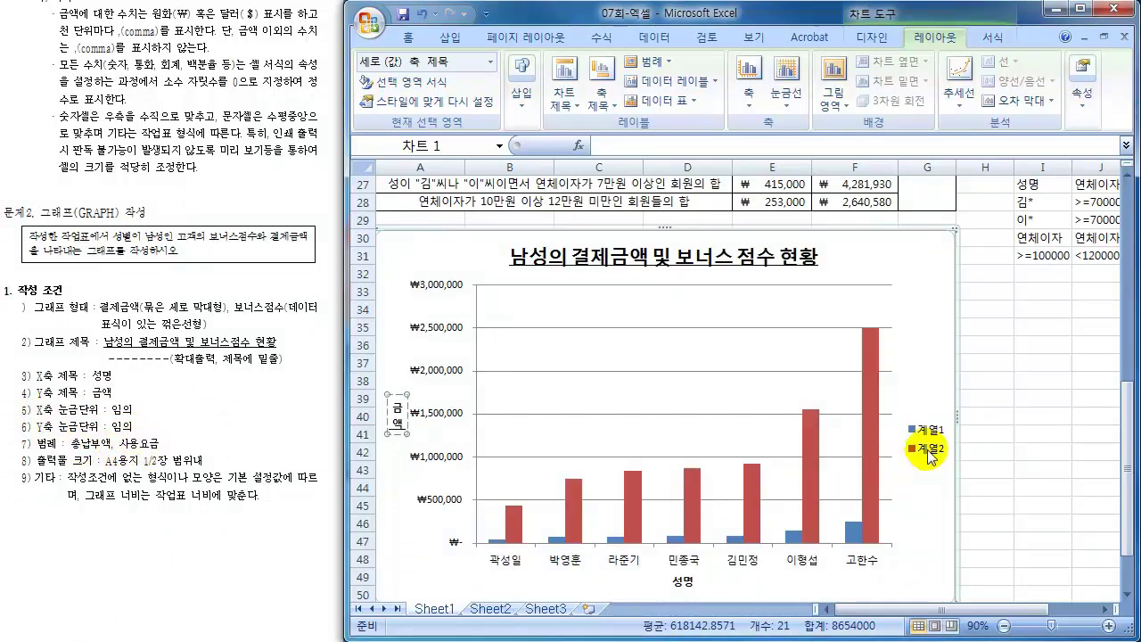
pyautogui.click(1011, 442)
pyautogui.scroll(6, 1015, 442)
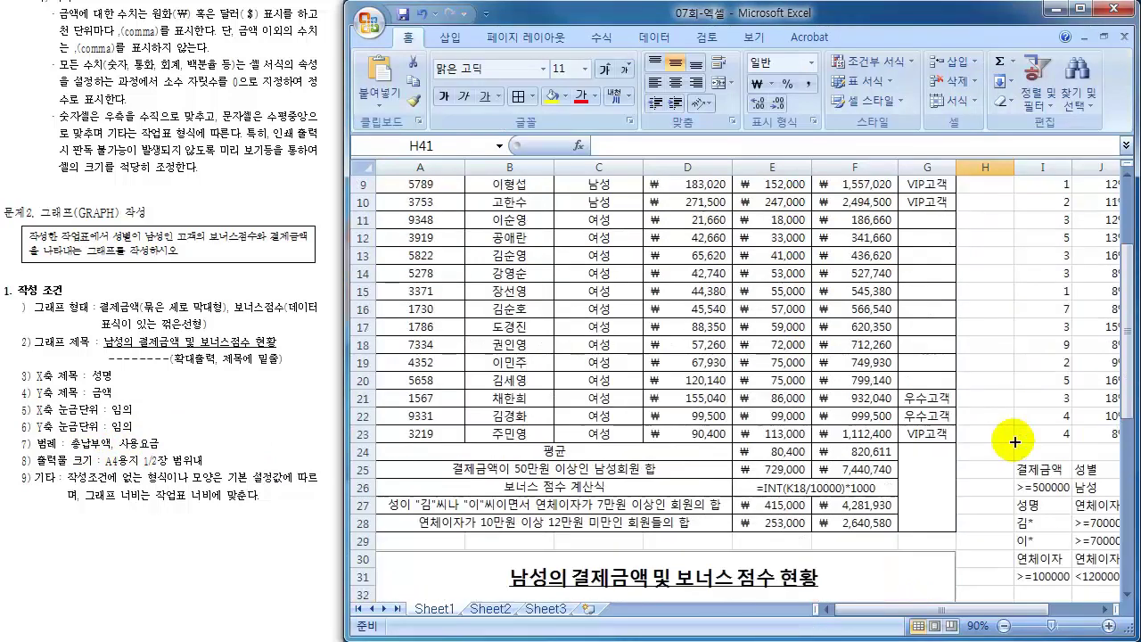
pyautogui.scroll(3, 1015, 442)
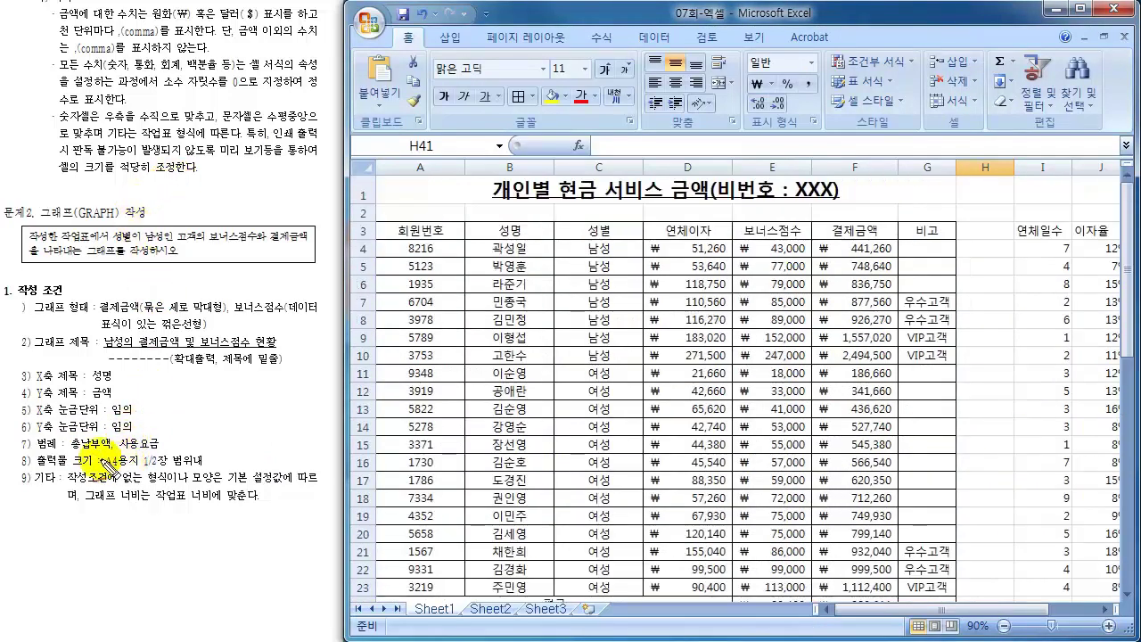
pyautogui.moveTo(85, 456)
pyautogui.mouseDown()
pyautogui.moveTo(75, 431)
pyautogui.moveTo(108, 439)
pyautogui.mouseUp()
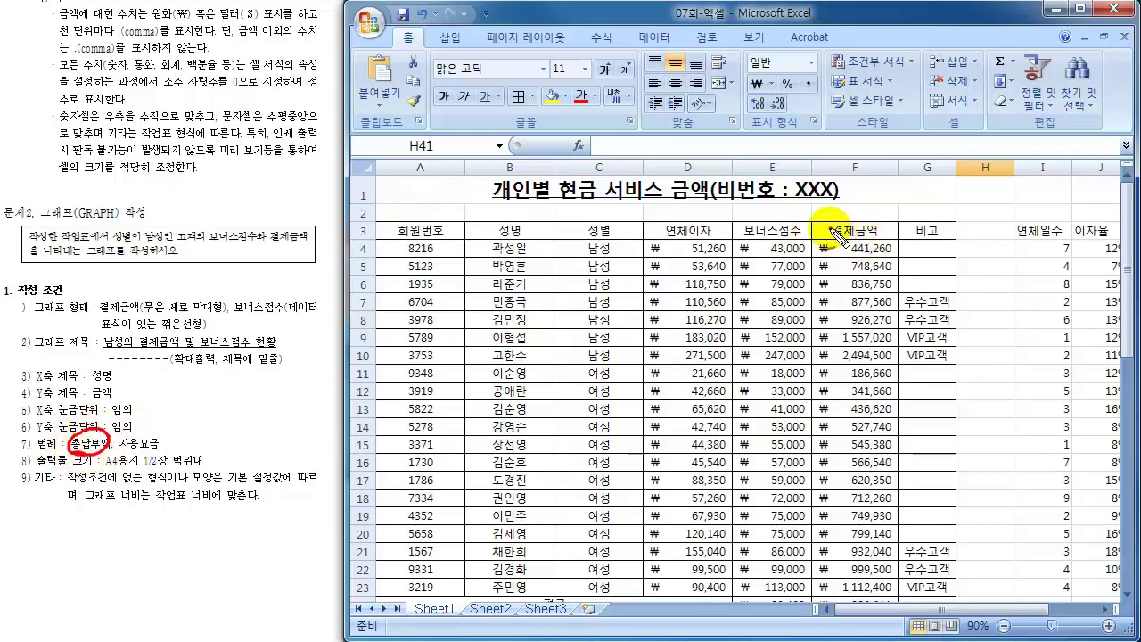
pyautogui.moveTo(833, 225)
pyautogui.mouseDown()
pyautogui.moveTo(881, 216)
pyautogui.moveTo(837, 239)
pyautogui.mouseUp()
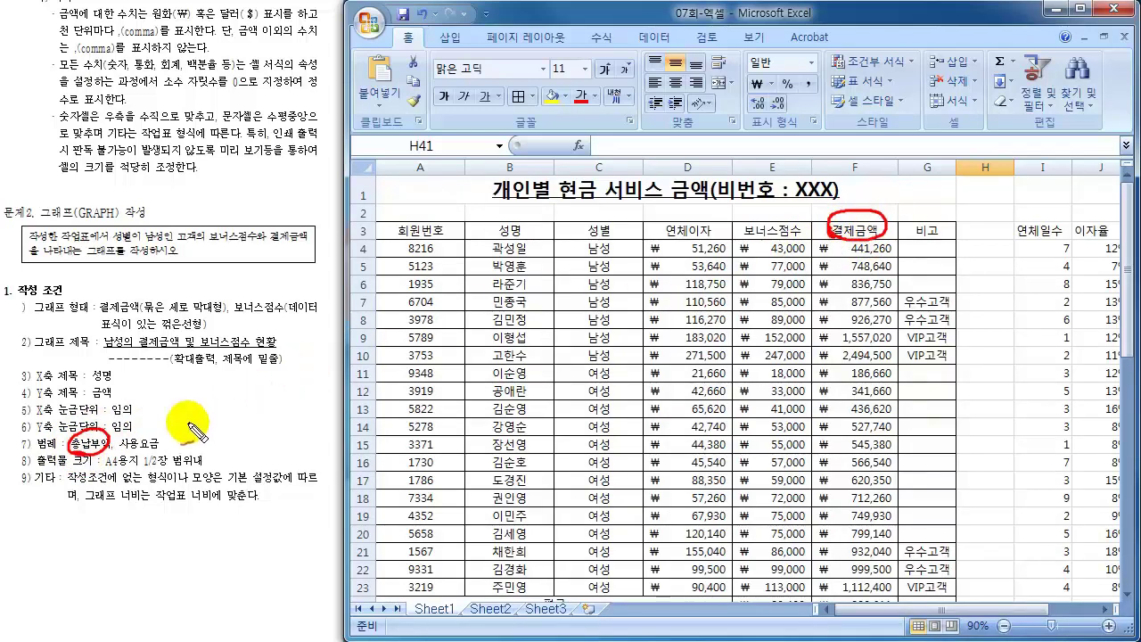
pyautogui.moveTo(134, 458); pyautogui.dragTo(130, 455)
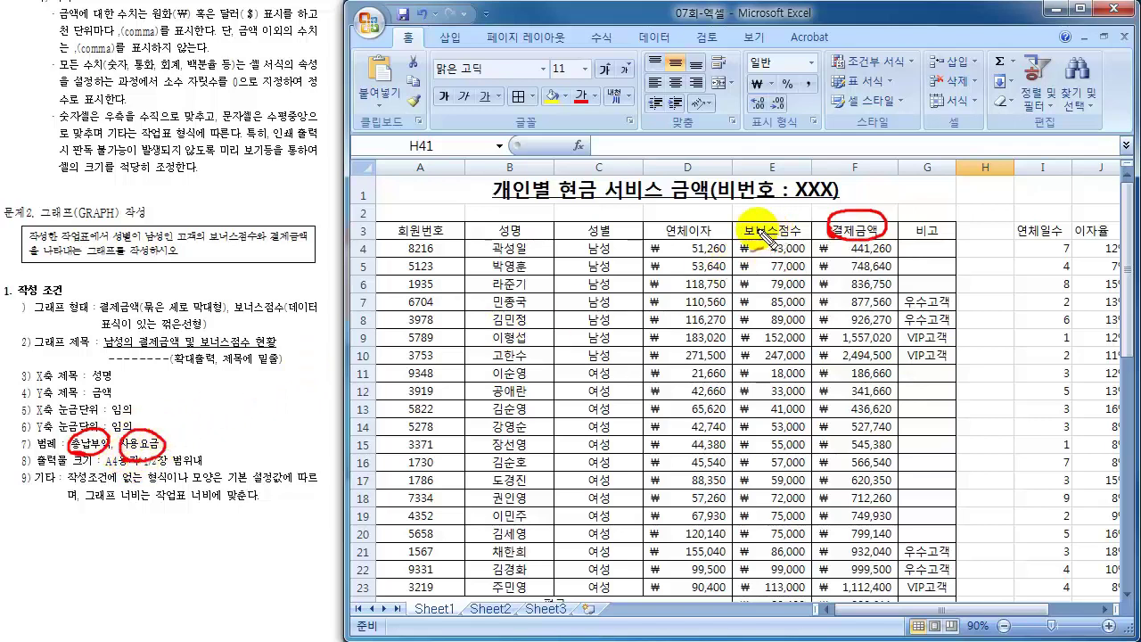
pyautogui.moveTo(756, 225)
pyautogui.mouseDown()
pyautogui.moveTo(807, 216)
pyautogui.moveTo(756, 233)
pyautogui.mouseUp()
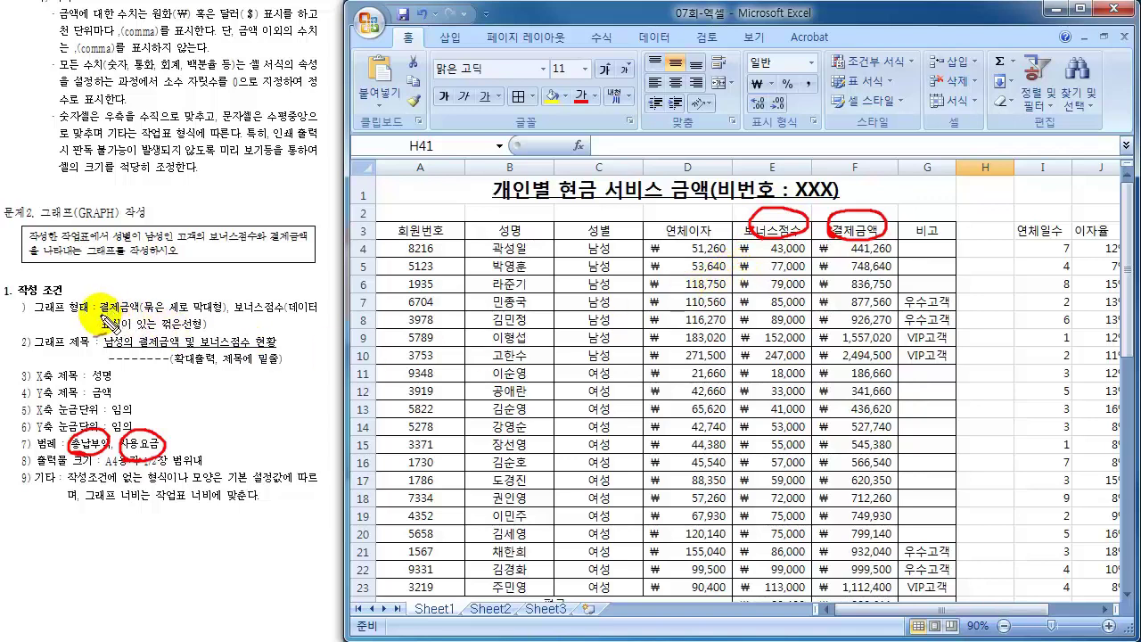
pyautogui.moveTo(103, 312)
pyautogui.mouseDown()
pyautogui.moveTo(145, 309)
pyautogui.moveTo(93, 315)
pyautogui.mouseUp()
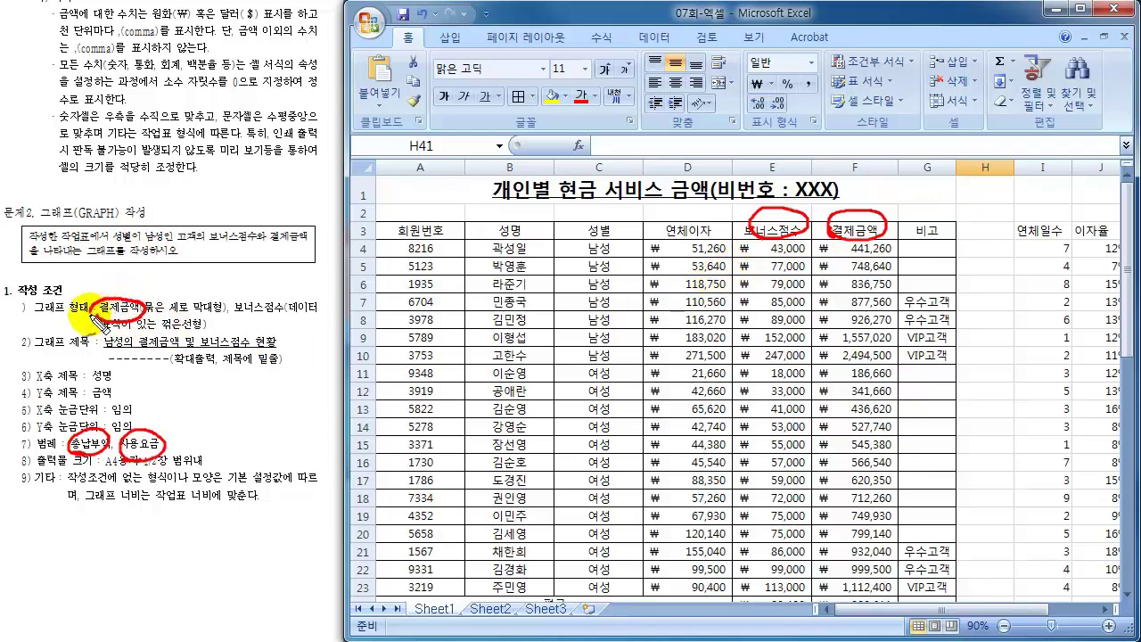
pyautogui.moveTo(240, 317)
pyautogui.mouseDown()
pyautogui.moveTo(284, 303)
pyautogui.moveTo(244, 324)
pyautogui.mouseUp()
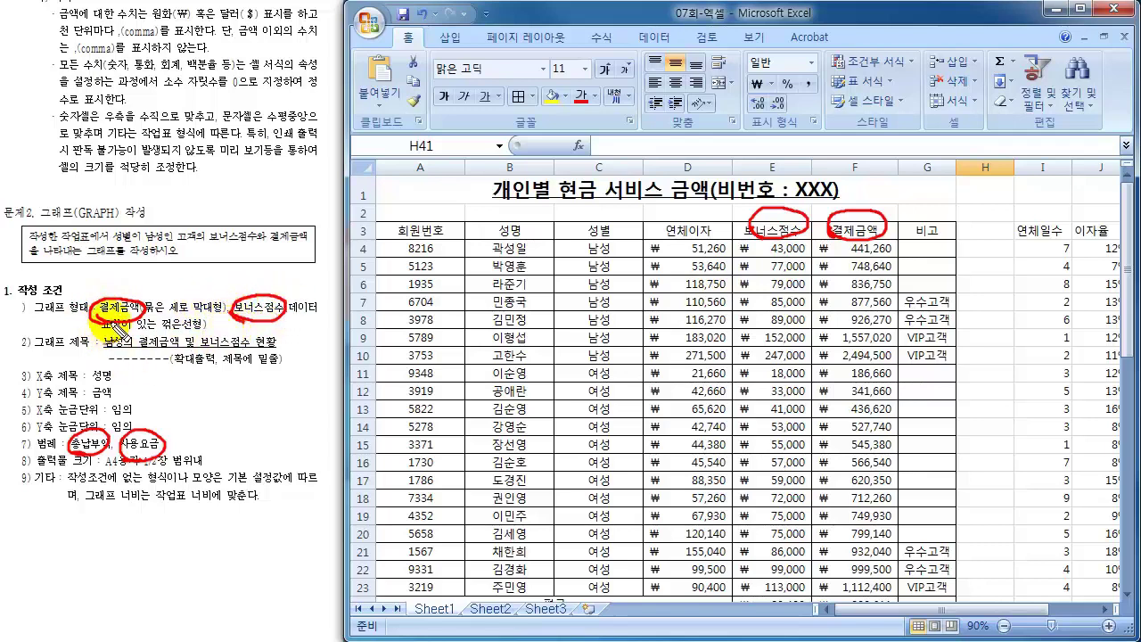
pyautogui.moveTo(107, 319); pyautogui.dragTo(106, 428)
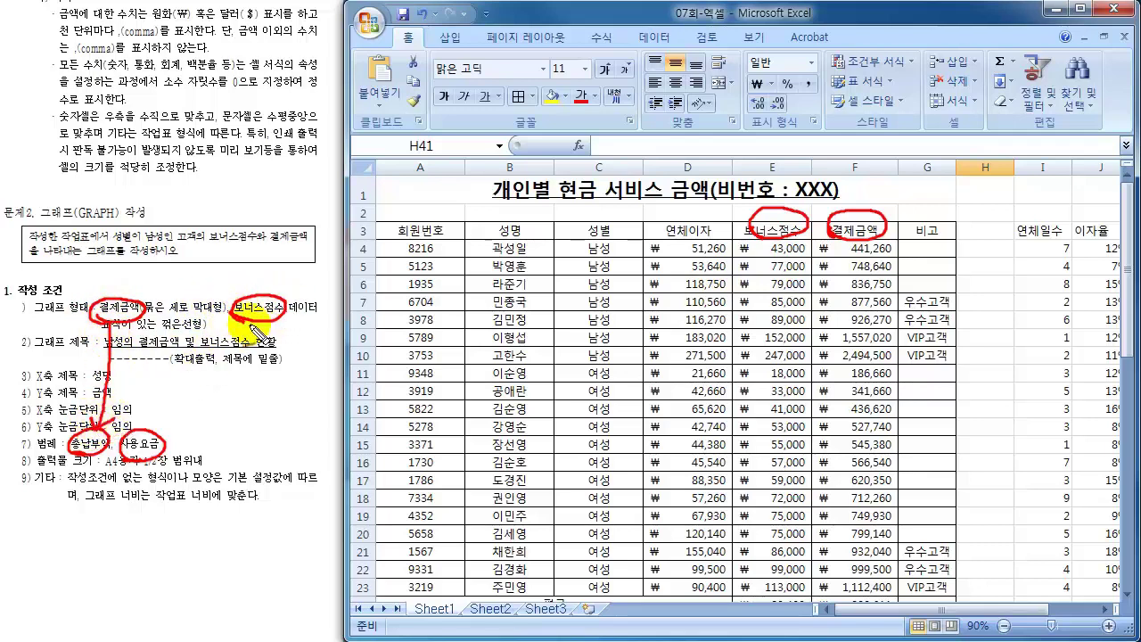
pyautogui.moveTo(257, 317)
pyautogui.mouseDown()
pyautogui.moveTo(224, 382)
pyautogui.moveTo(167, 443)
pyautogui.mouseUp()
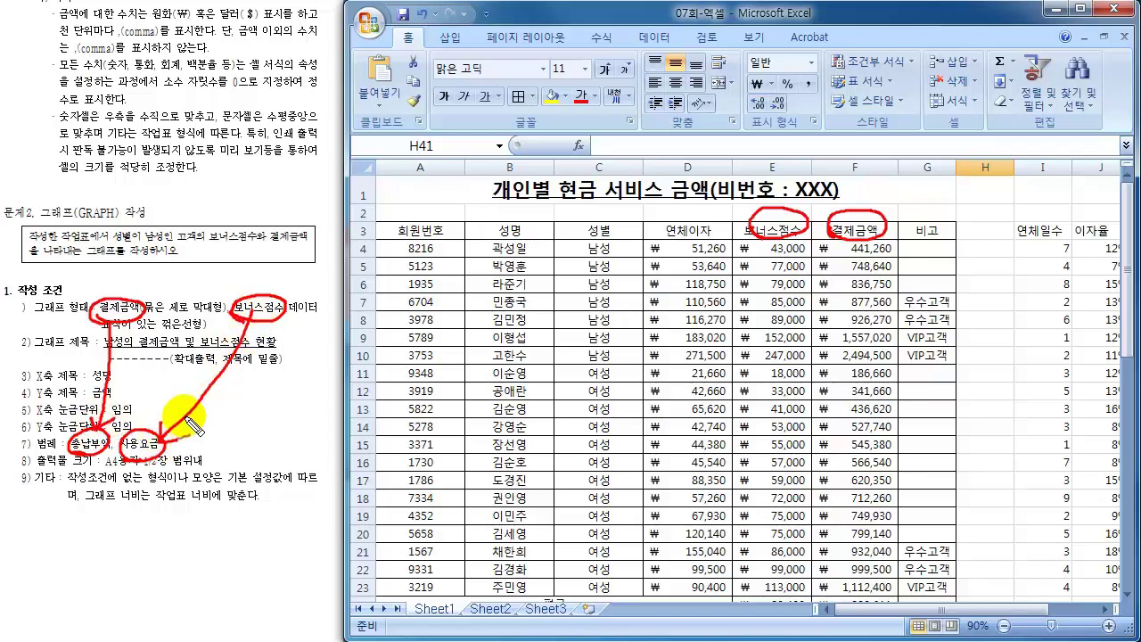
pyautogui.press('Escape')
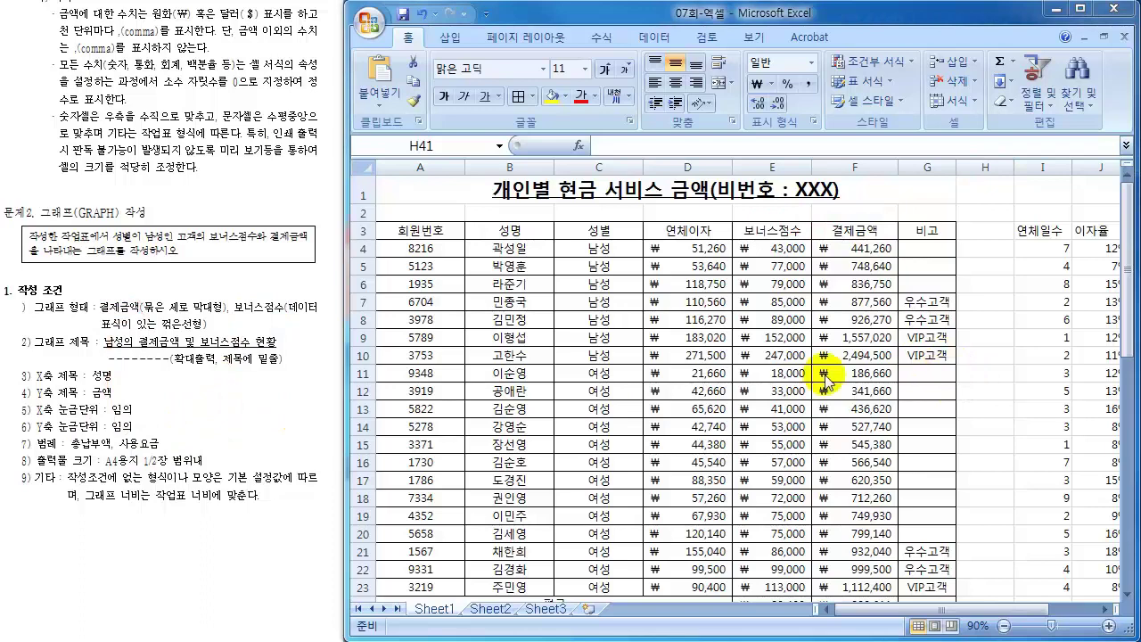
# - In the chart's source data, name the first series (계열1) from the 보너스점수 heading in cell E3
pyautogui.scroll(-9, 825, 374)
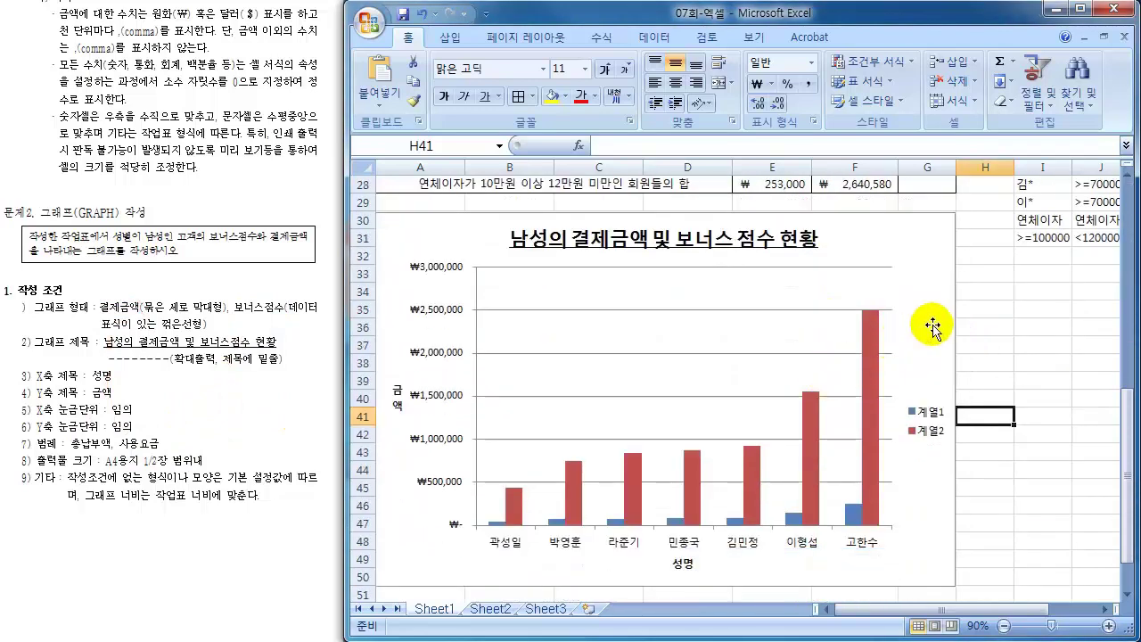
pyautogui.click(950, 398)
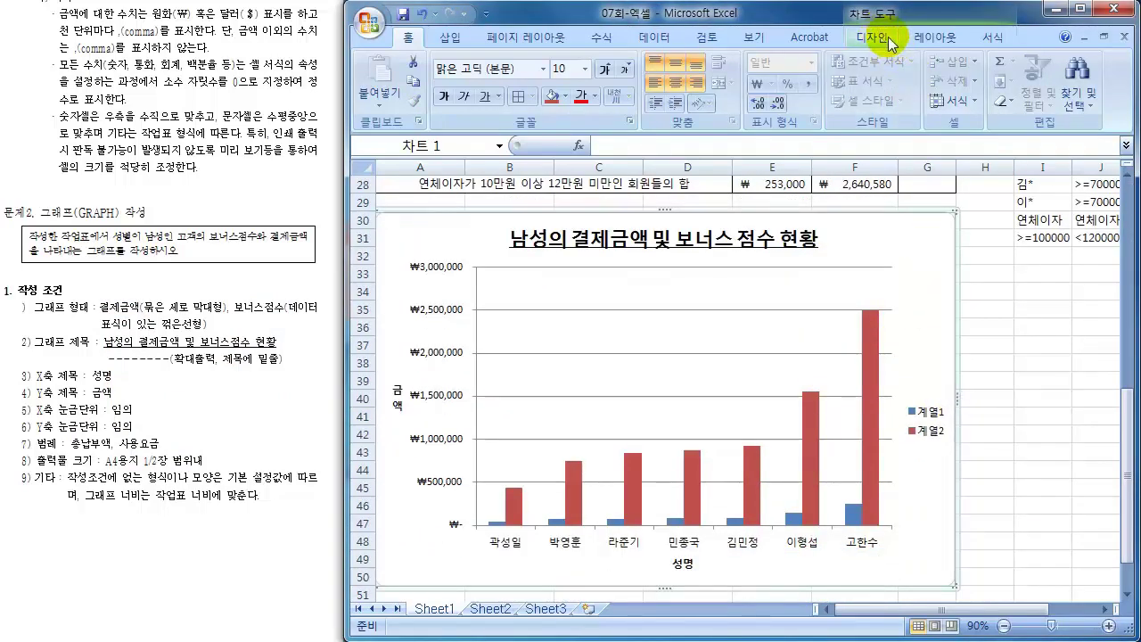
pyautogui.click(945, 40)
pyautogui.click(873, 38)
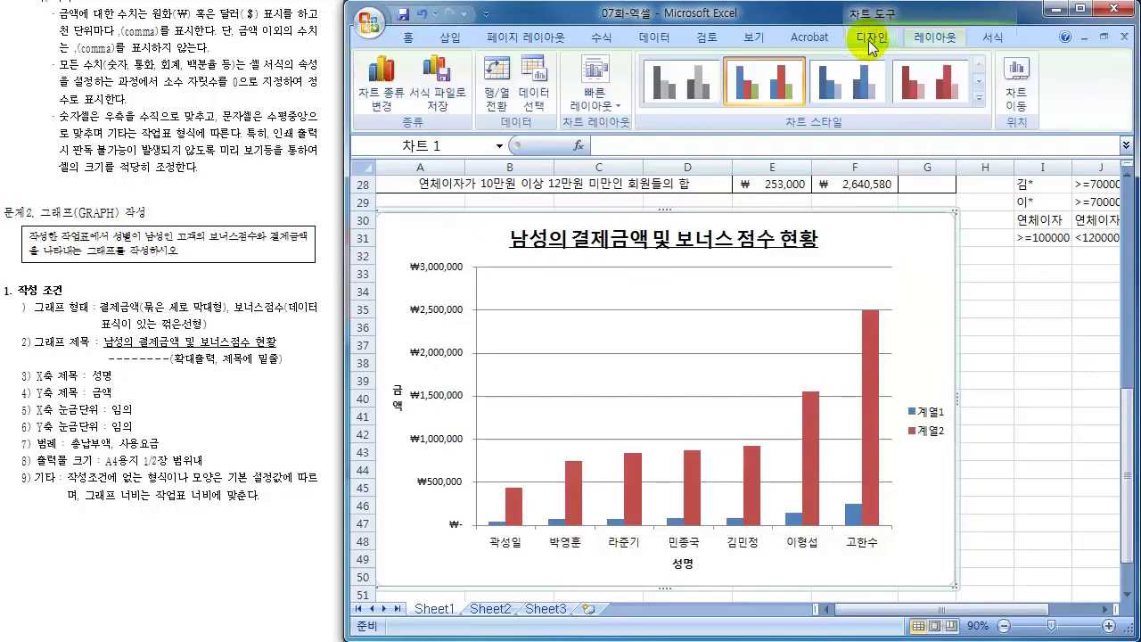
pyautogui.click(540, 95)
pyautogui.click(493, 247)
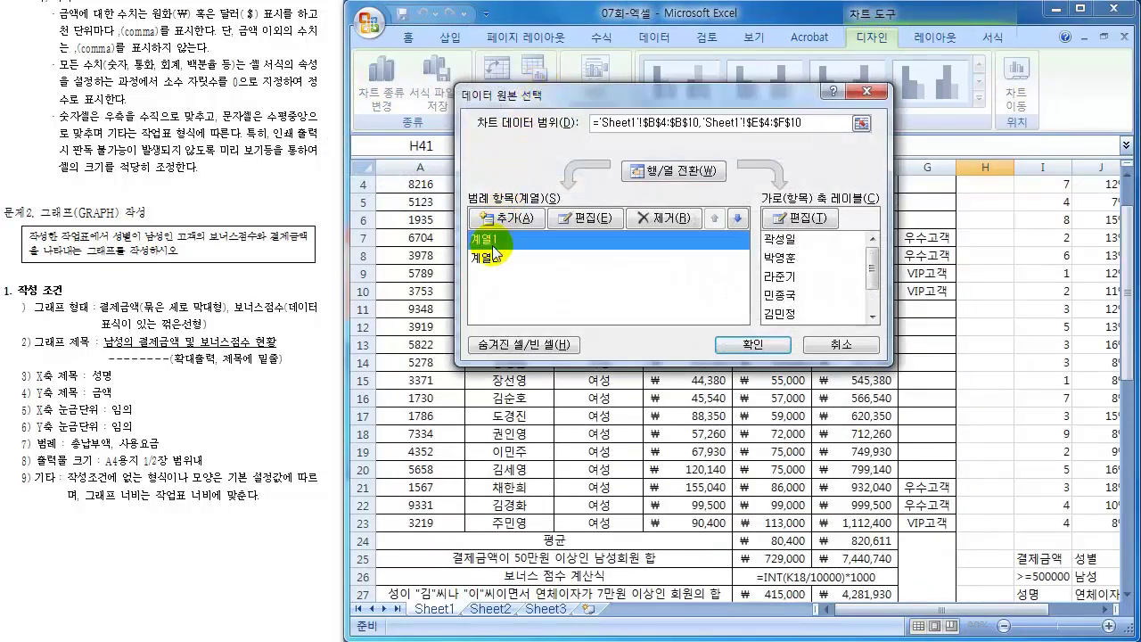
pyautogui.moveTo(653, 93); pyautogui.dragTo(888, 243)
pyautogui.click(821, 368)
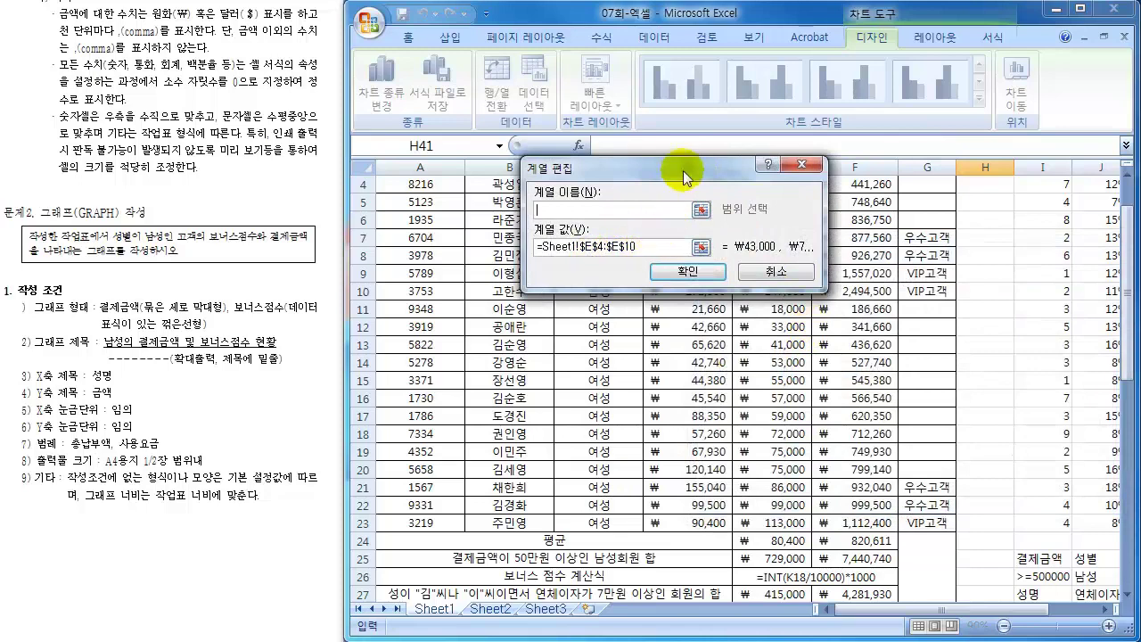
pyautogui.moveTo(683, 170); pyautogui.dragTo(650, 290)
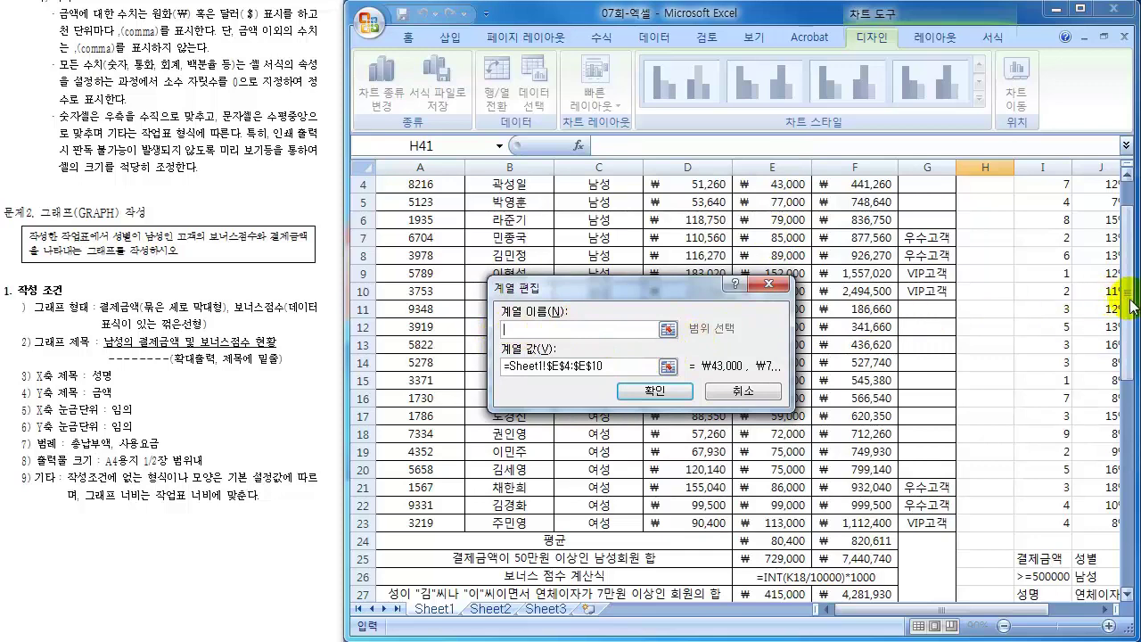
pyautogui.scroll(1, 1133, 306)
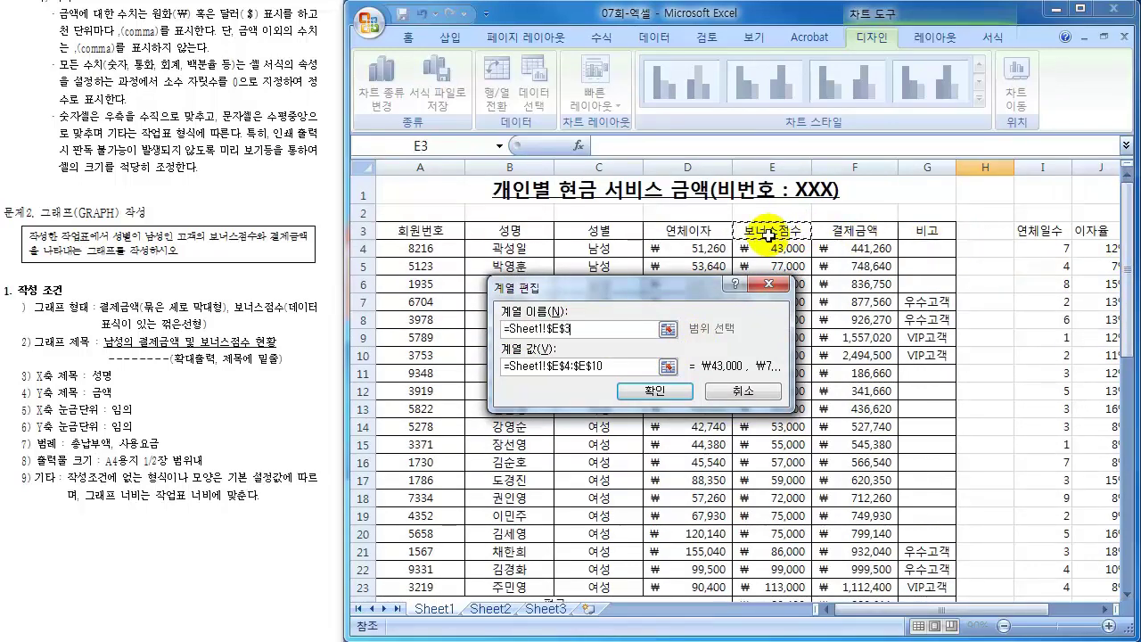
pyautogui.click(656, 391)
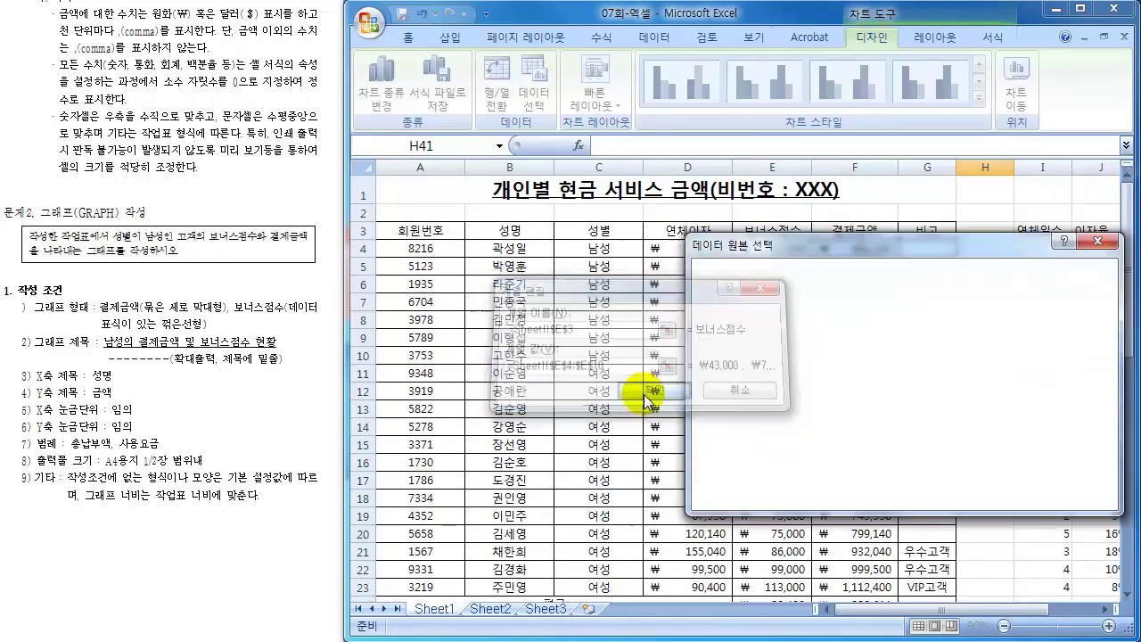
# - Name the second series (계열2) from the 결제금액 heading in cell F3 and apply the source data changes to the chart
pyautogui.click(746, 392)
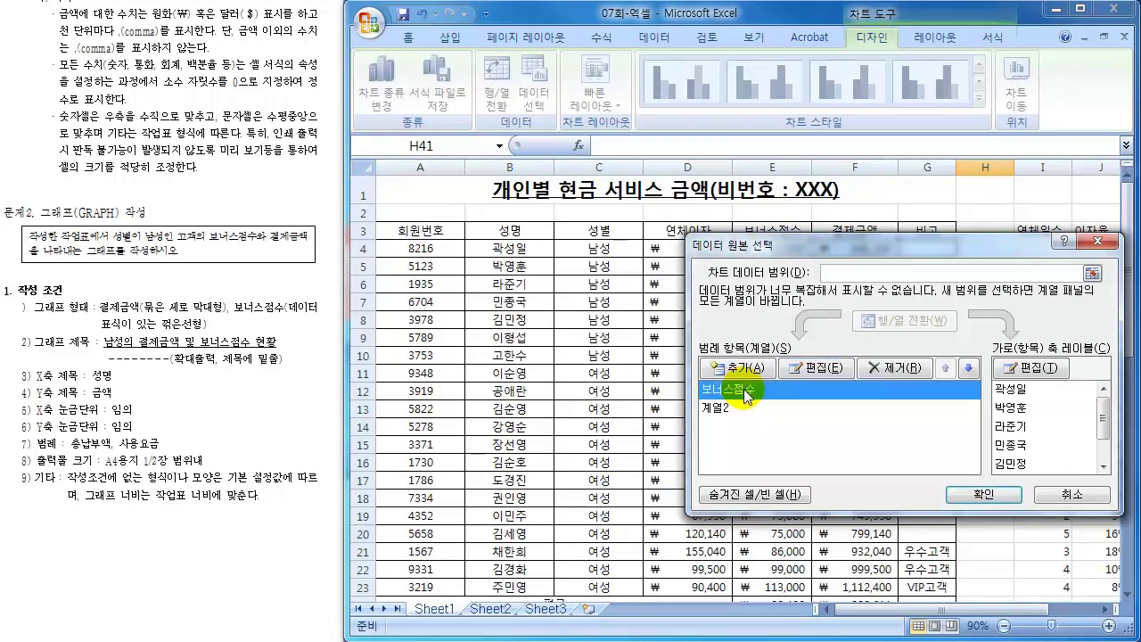
pyautogui.click(718, 412)
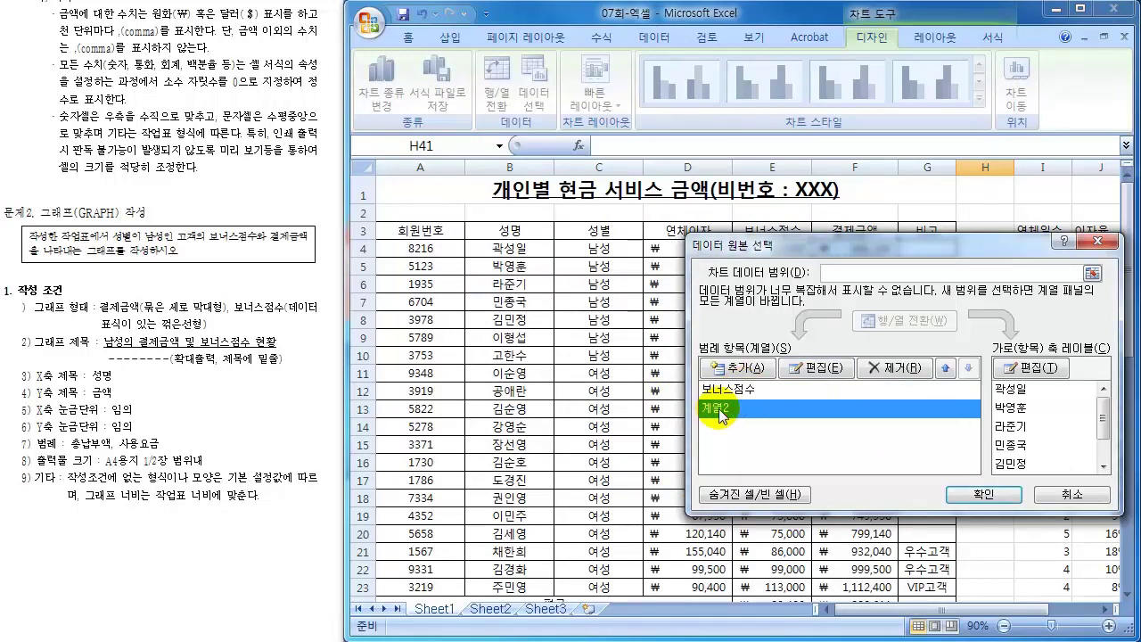
pyautogui.click(815, 367)
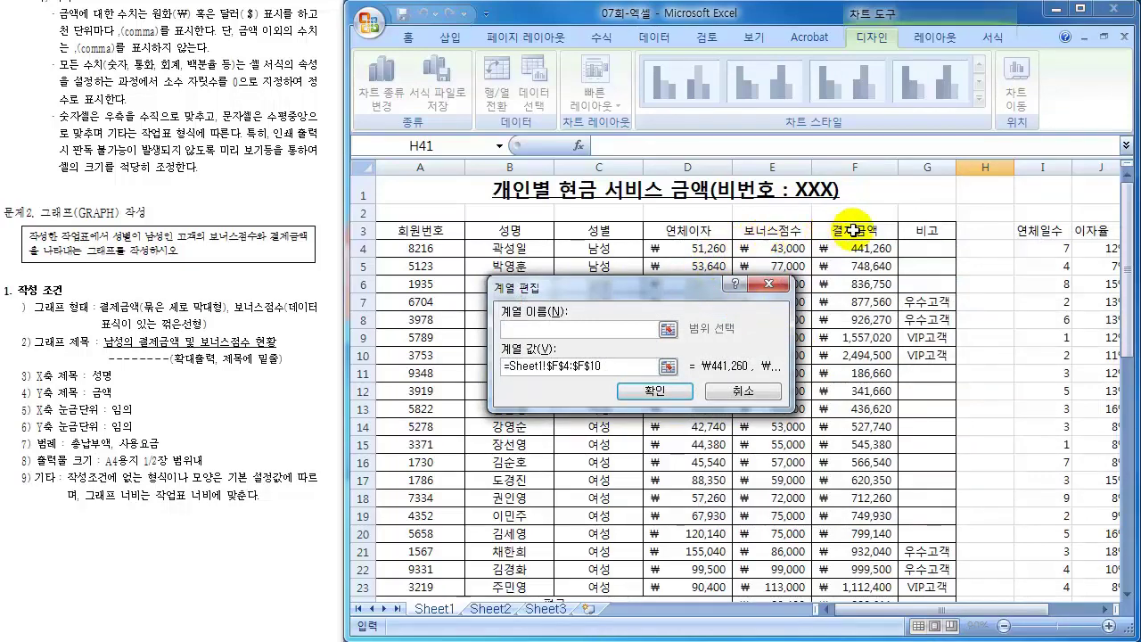
pyautogui.click(656, 390)
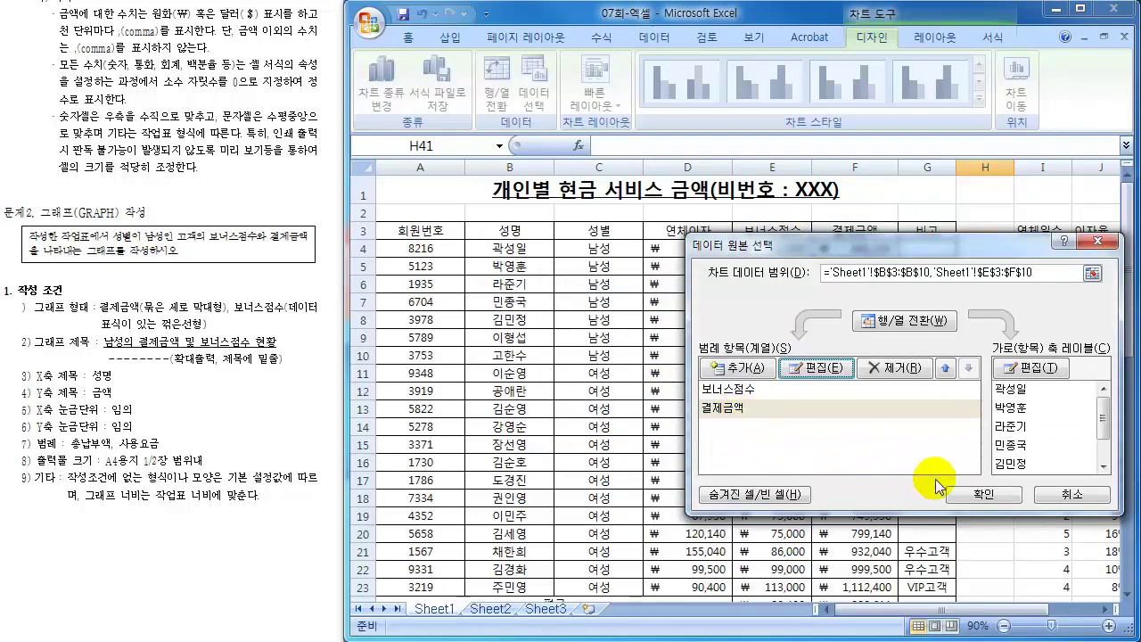
pyautogui.click(985, 494)
pyautogui.scroll(-10, 894, 452)
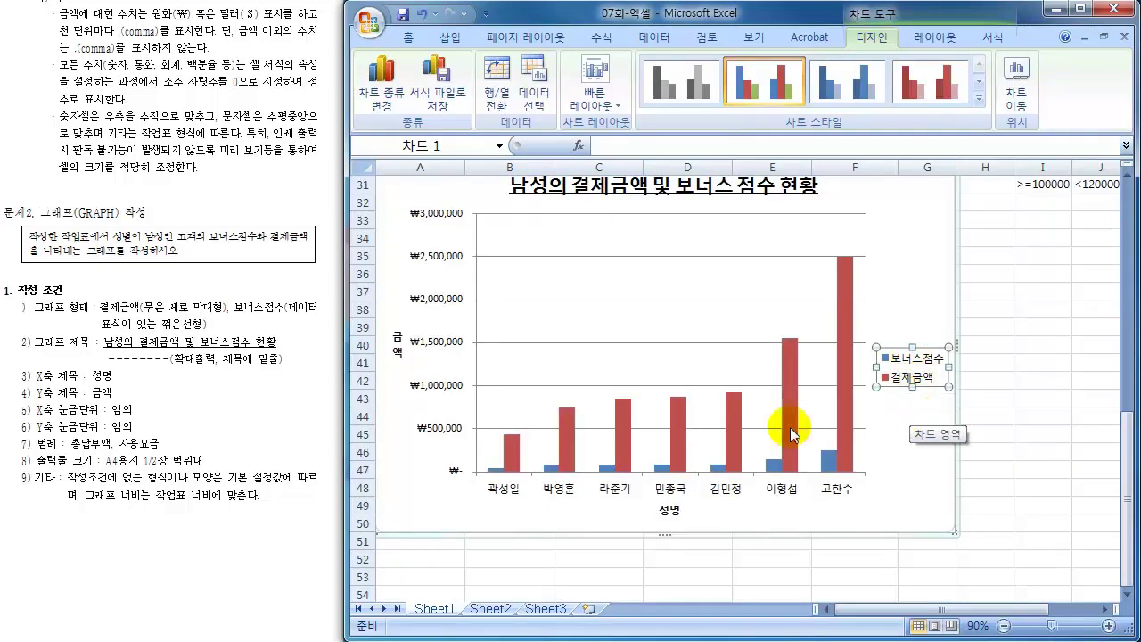
# - Select the range A1:G51 so that it covers the whole table and the chart beneath it
pyautogui.click(255, 481)
pyautogui.click(1003, 462)
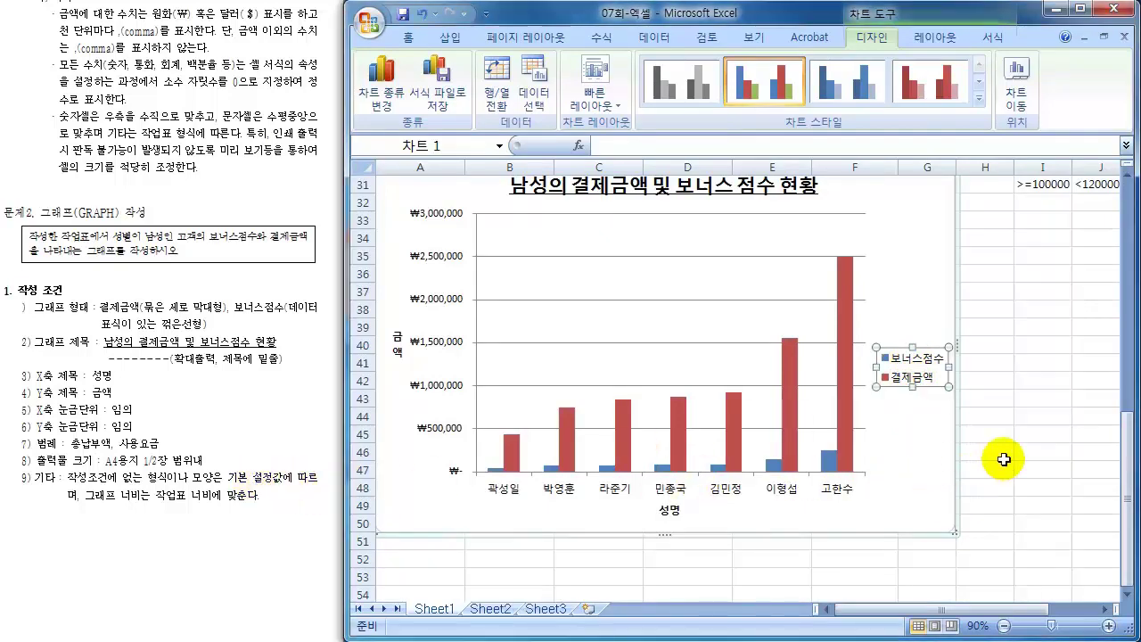
pyautogui.scroll(4, 1004, 459)
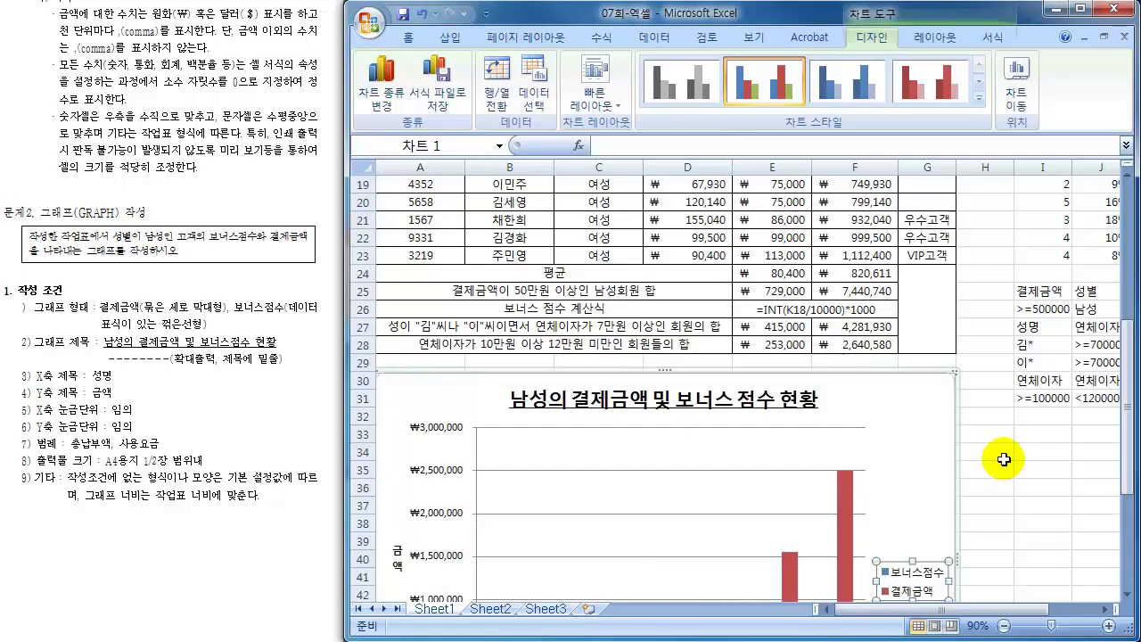
pyautogui.scroll(-5, 1004, 459)
pyautogui.click(918, 491)
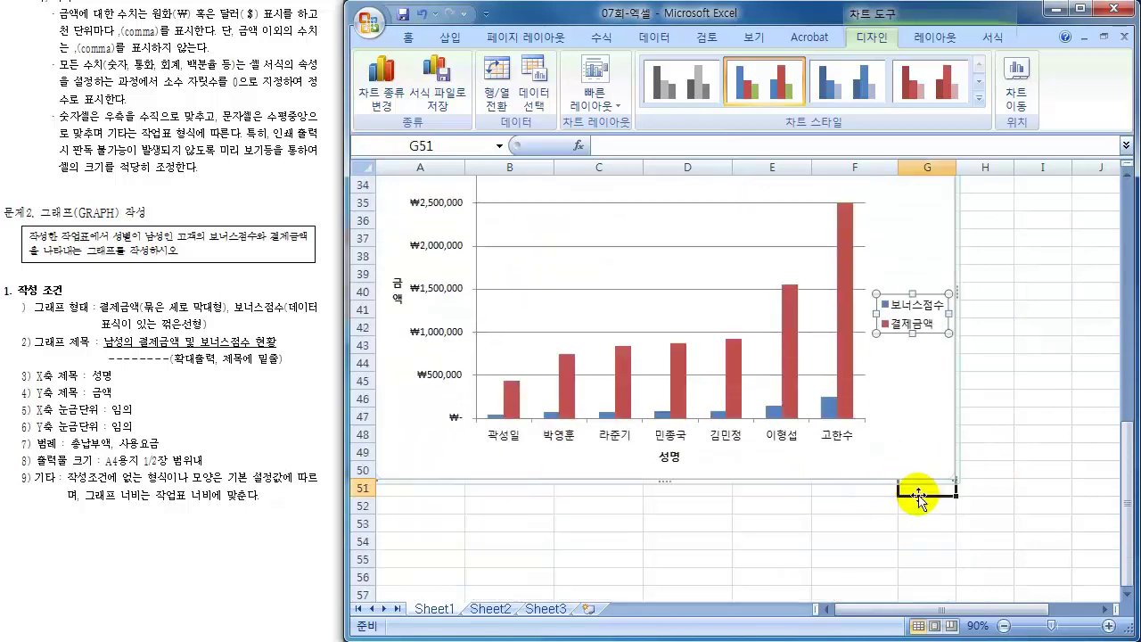
pyautogui.moveTo(922, 489); pyautogui.dragTo(328, 159)
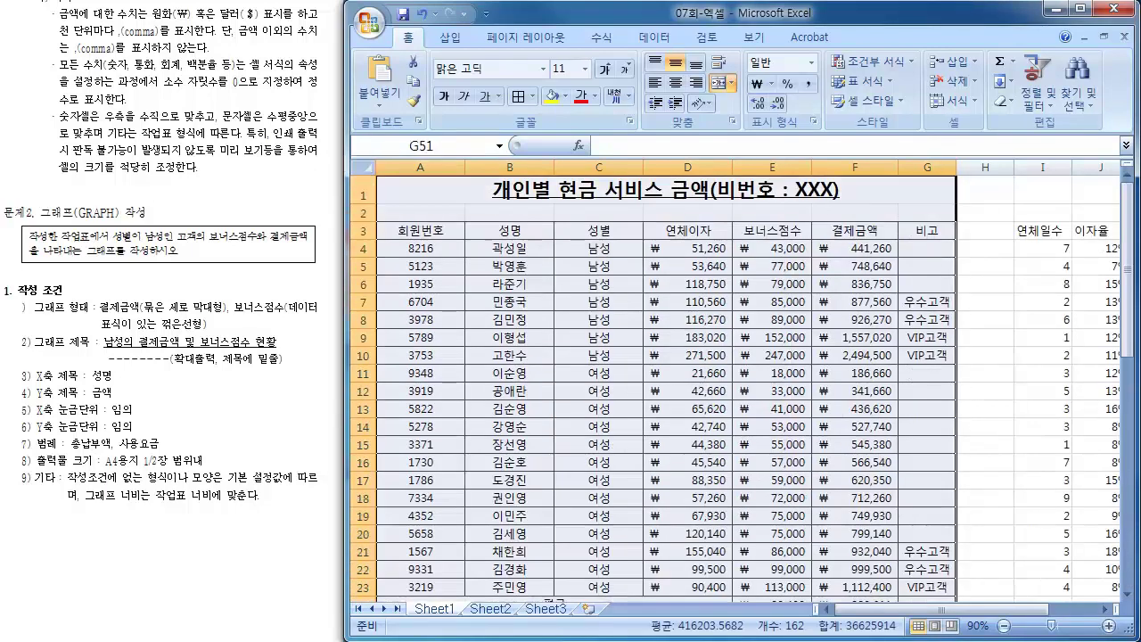
# - Set the print target to the selected area (선택 영역) and preview the printout
pyautogui.click(370, 23)
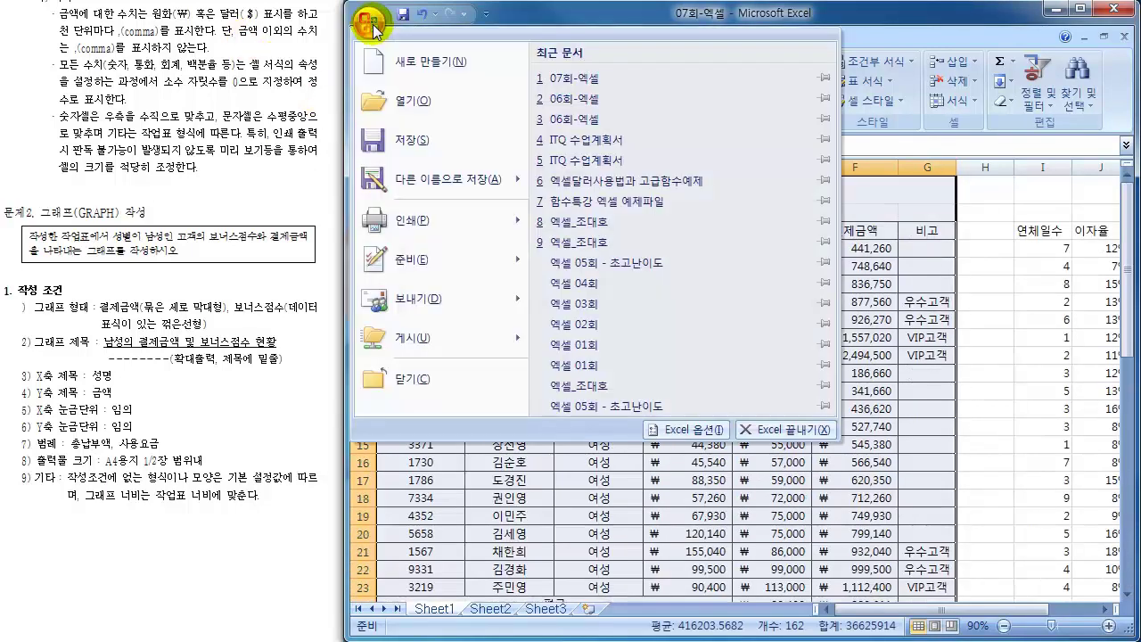
pyautogui.moveTo(411, 221)
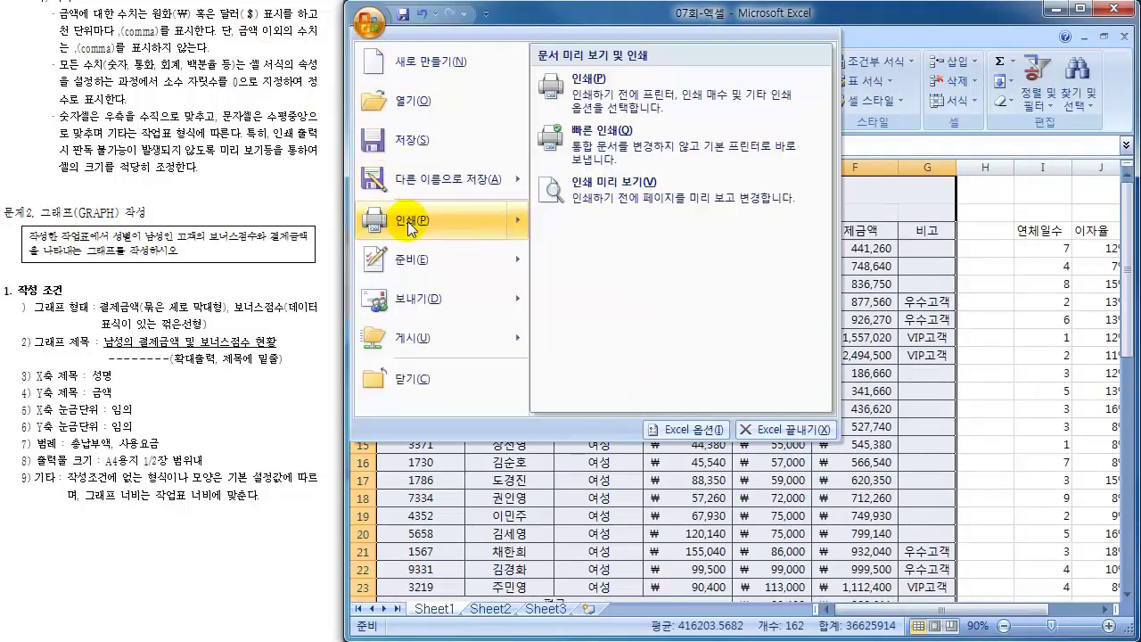
pyautogui.click(599, 93)
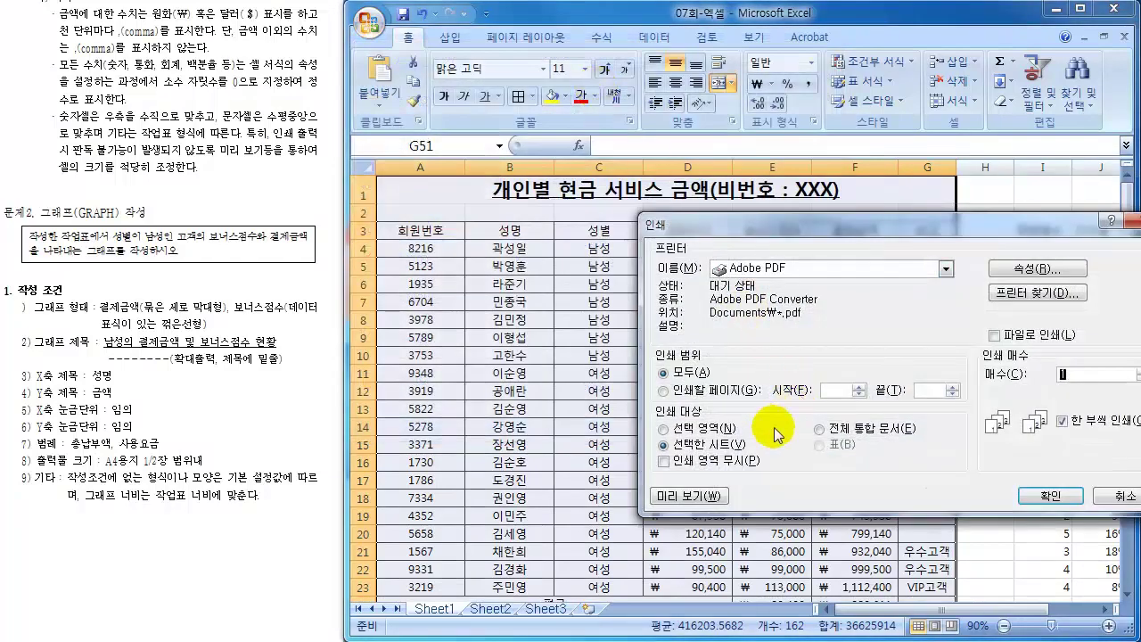
pyautogui.click(700, 430)
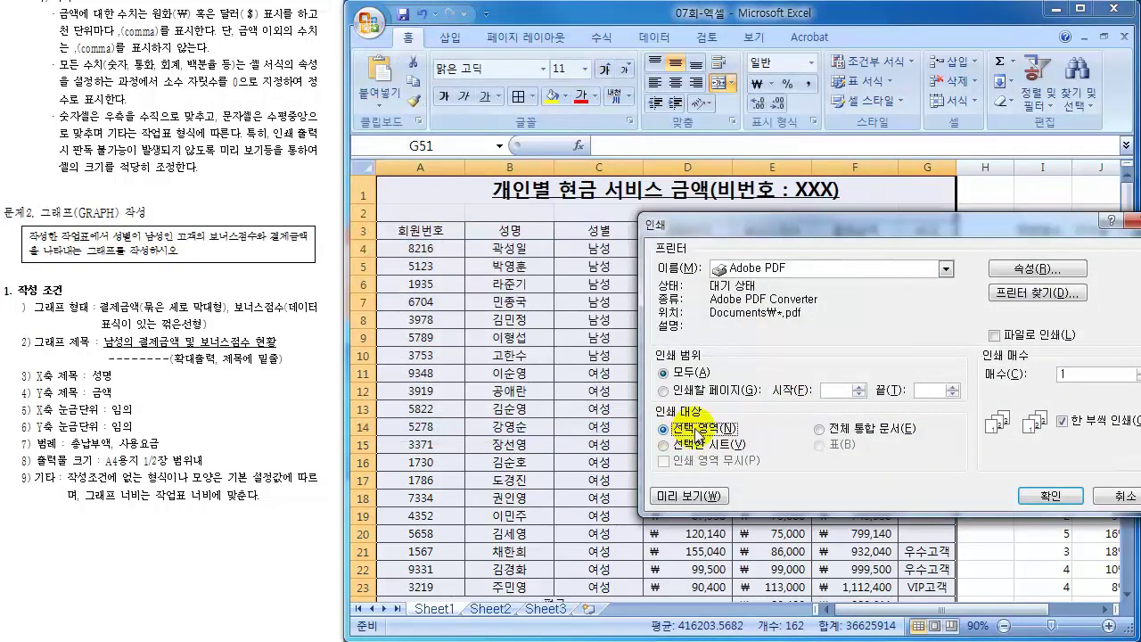
pyautogui.click(687, 495)
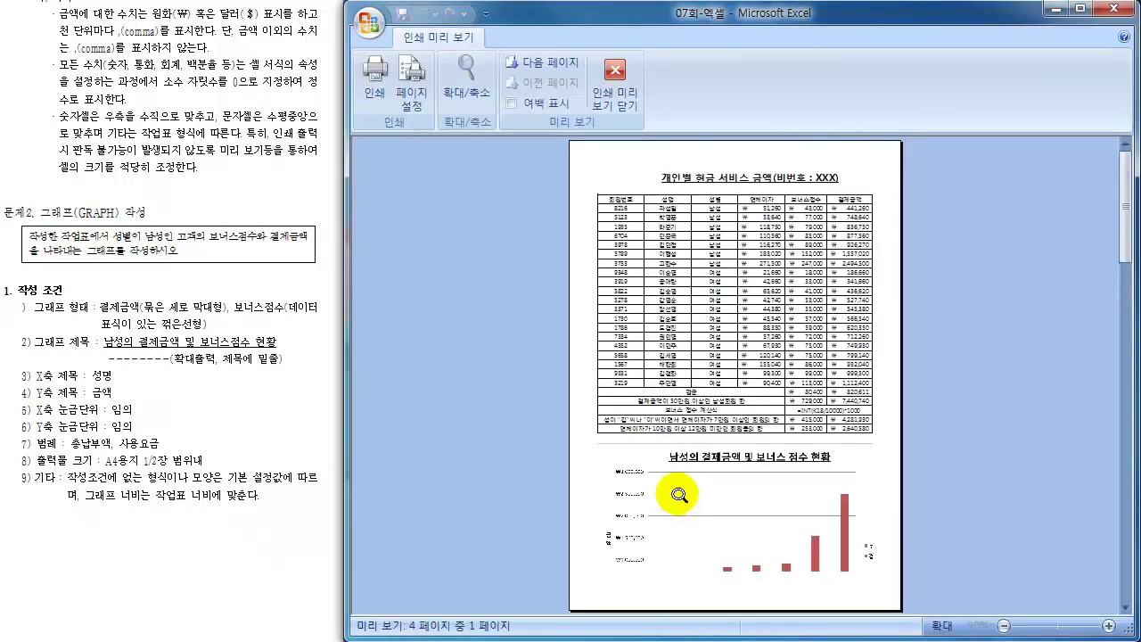
# - Fit the printout to 1 page wide by 1 tall, with a top margin of 6 and both horizontal and vertical page centring
pyautogui.click(415, 88)
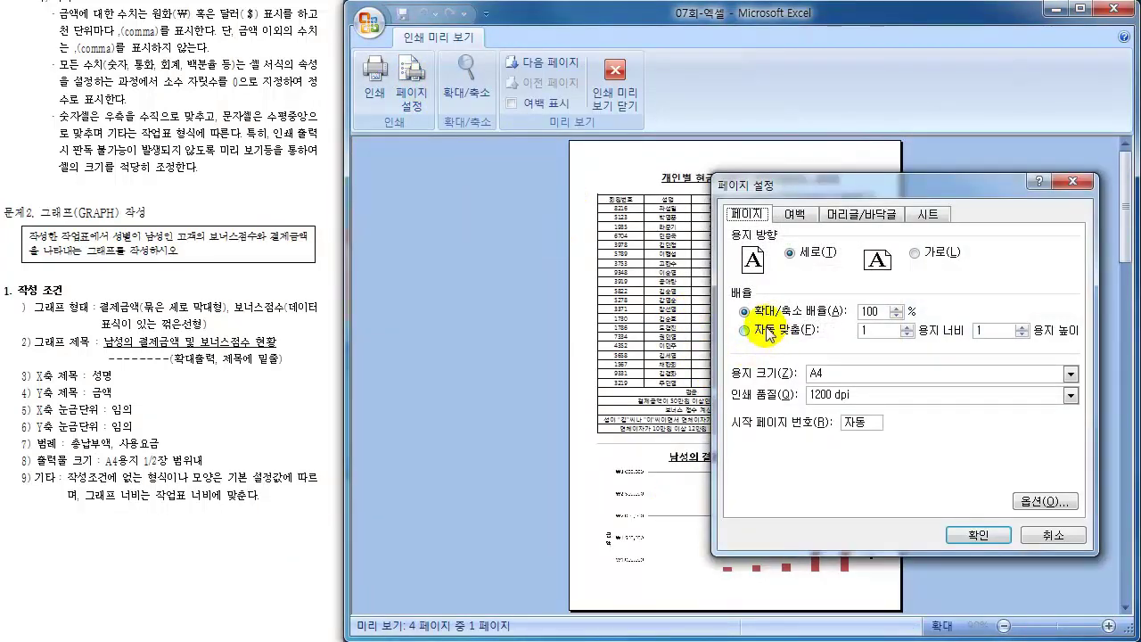
pyautogui.click(794, 214)
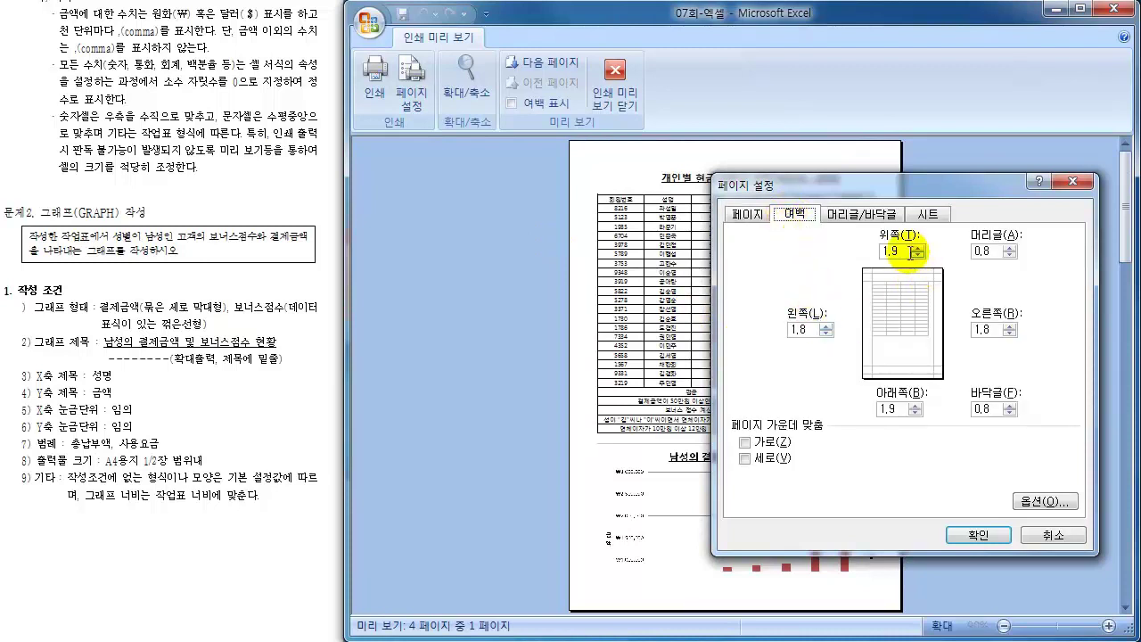
pyautogui.doubleClick(896, 252)
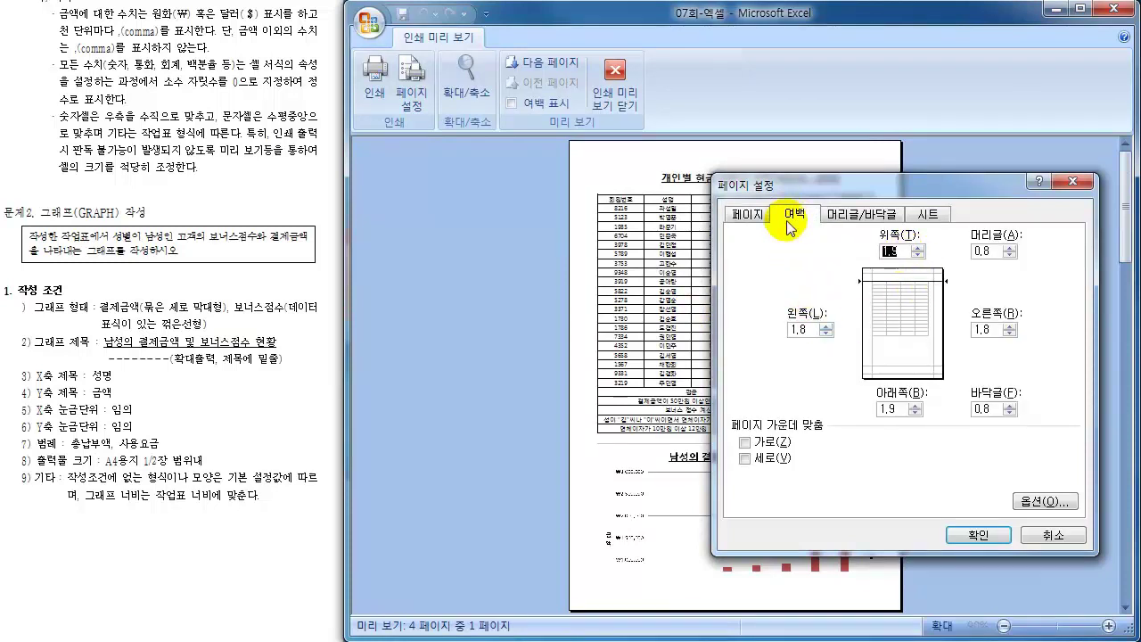
pyautogui.write('6')
pyautogui.click(765, 442)
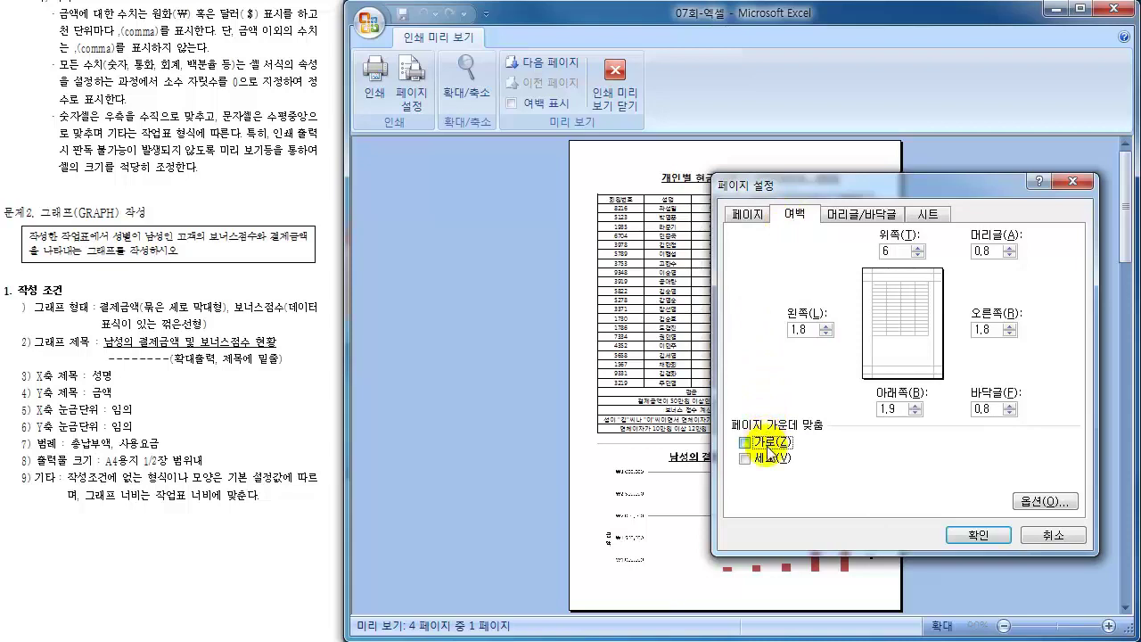
pyautogui.click(765, 458)
pyautogui.click(978, 533)
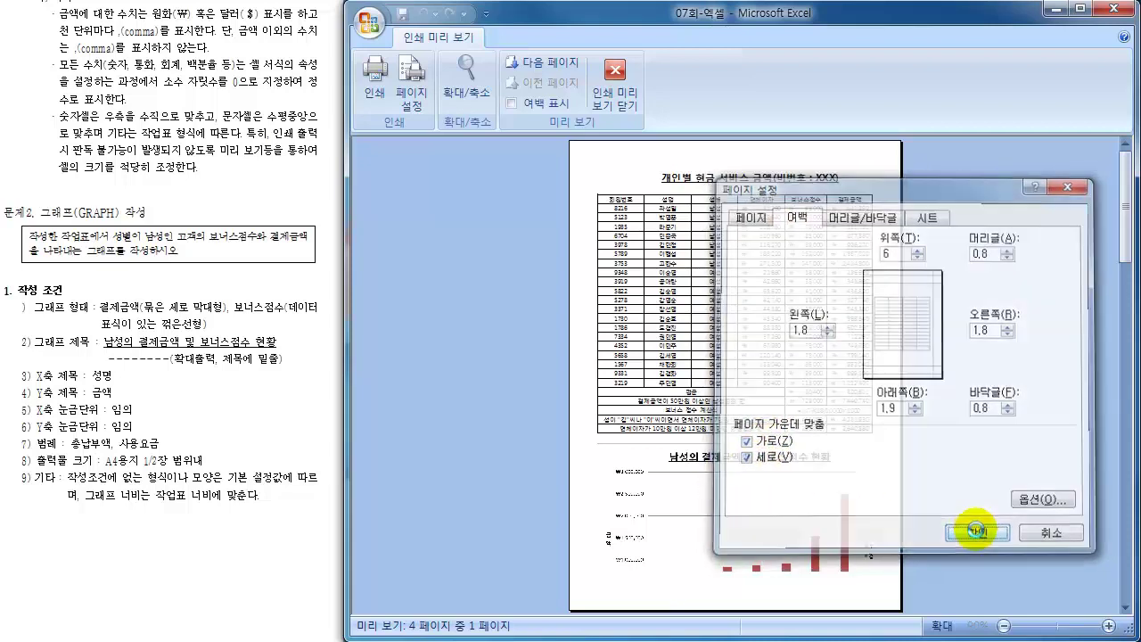
# - Examine the table and the chart enlarged in the print preview, from the bottom of the page back to its top
pyautogui.click(745, 350)
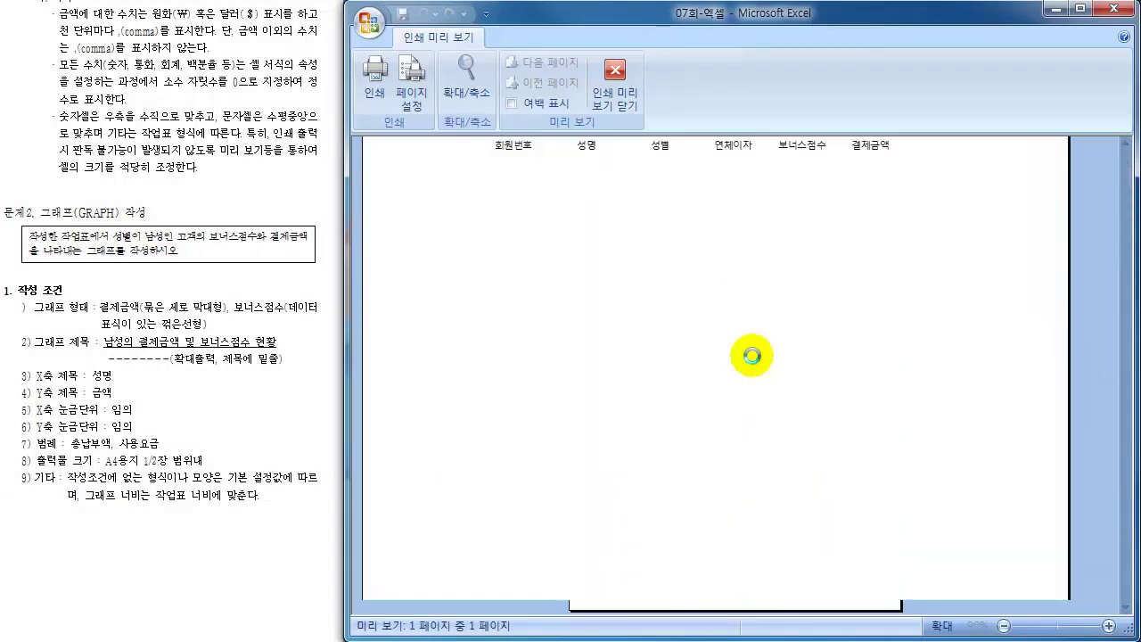
pyautogui.scroll(-7, 746, 350)
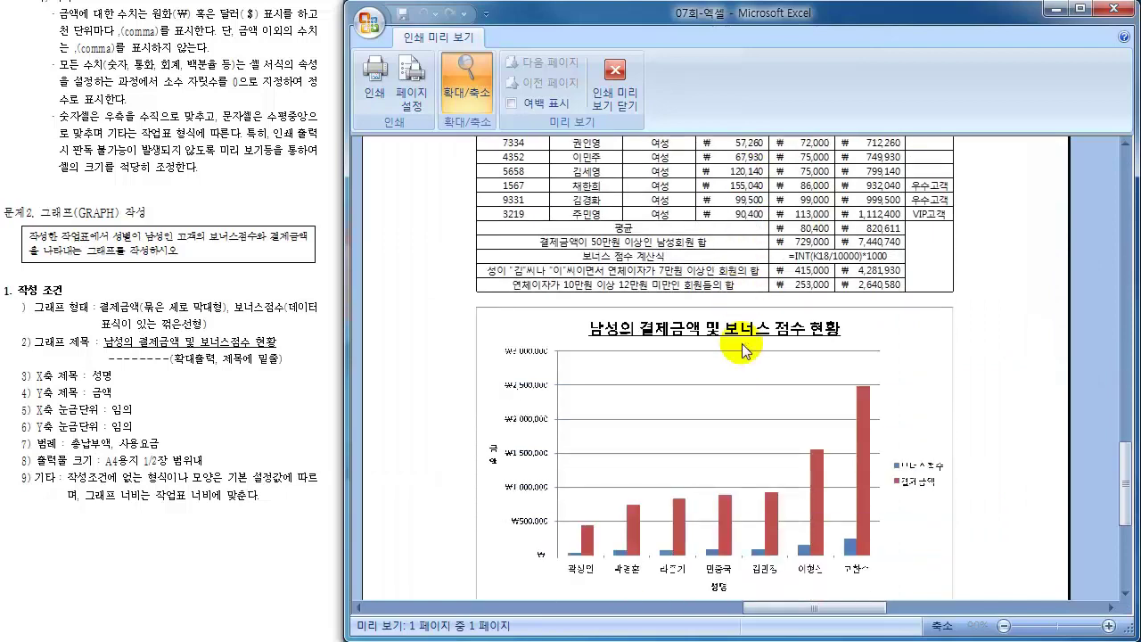
pyautogui.scroll(7, 752, 421)
pyautogui.click(751, 415)
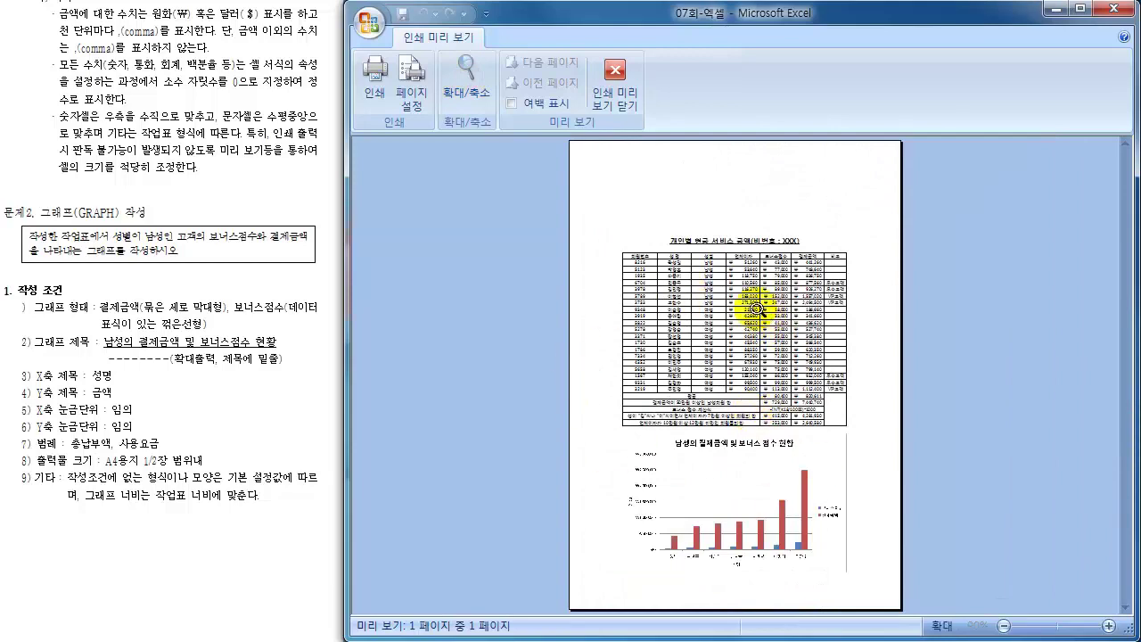
# - Close the print preview and exit Excel
pyautogui.click(610, 86)
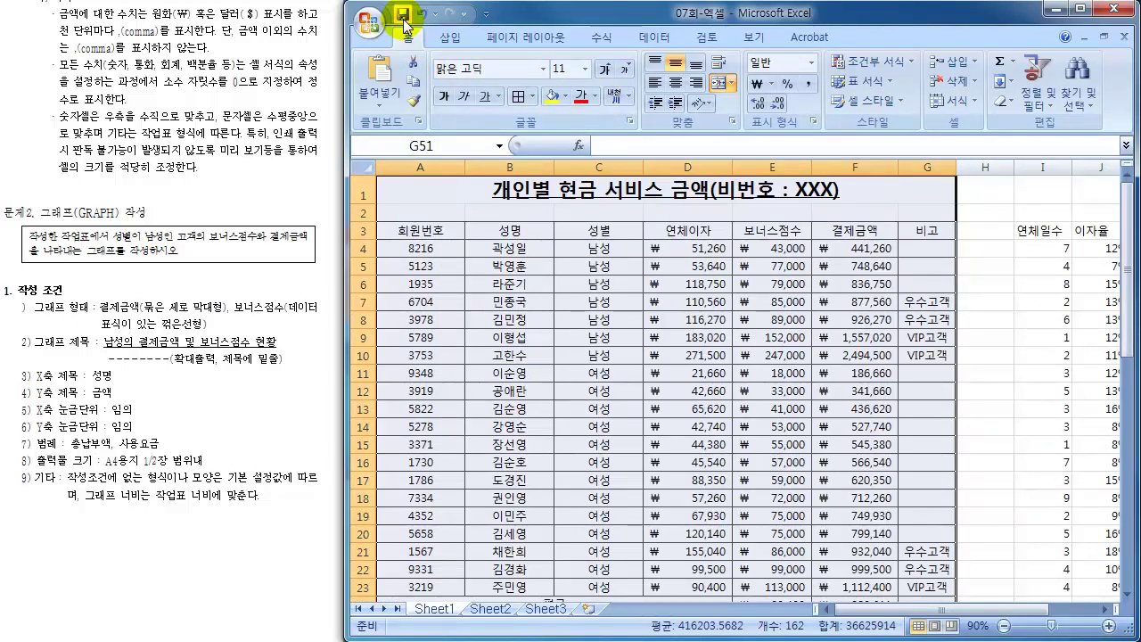
pyautogui.click(1122, 9)
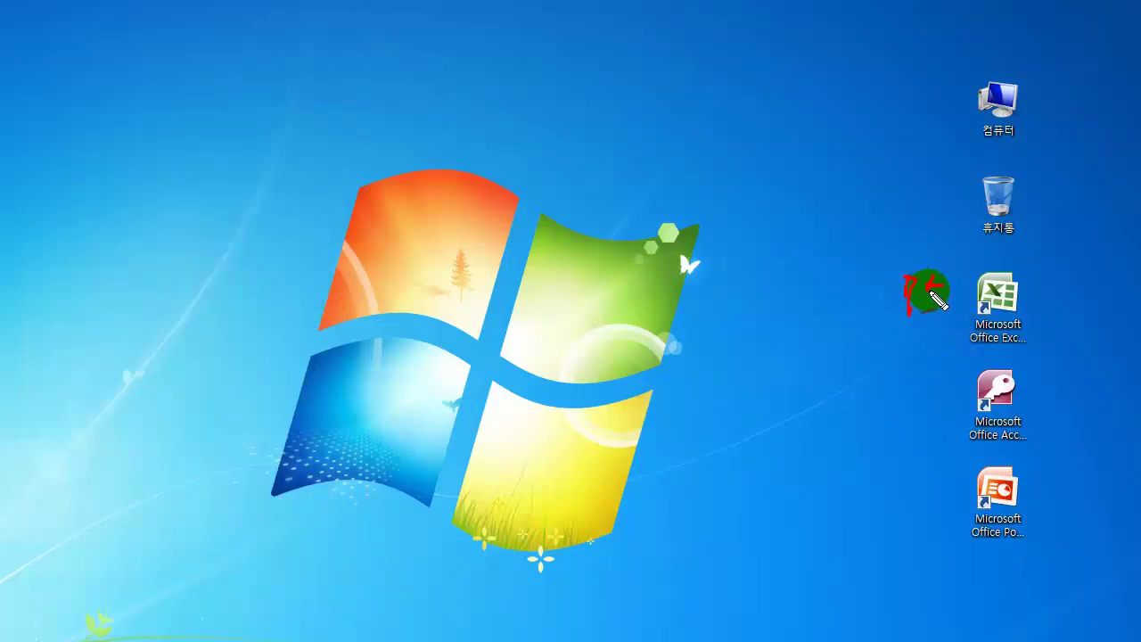
pyautogui.moveTo(937, 298); pyautogui.dragTo(948, 285)
pyautogui.moveTo(897, 324); pyautogui.dragTo(1008, 348)
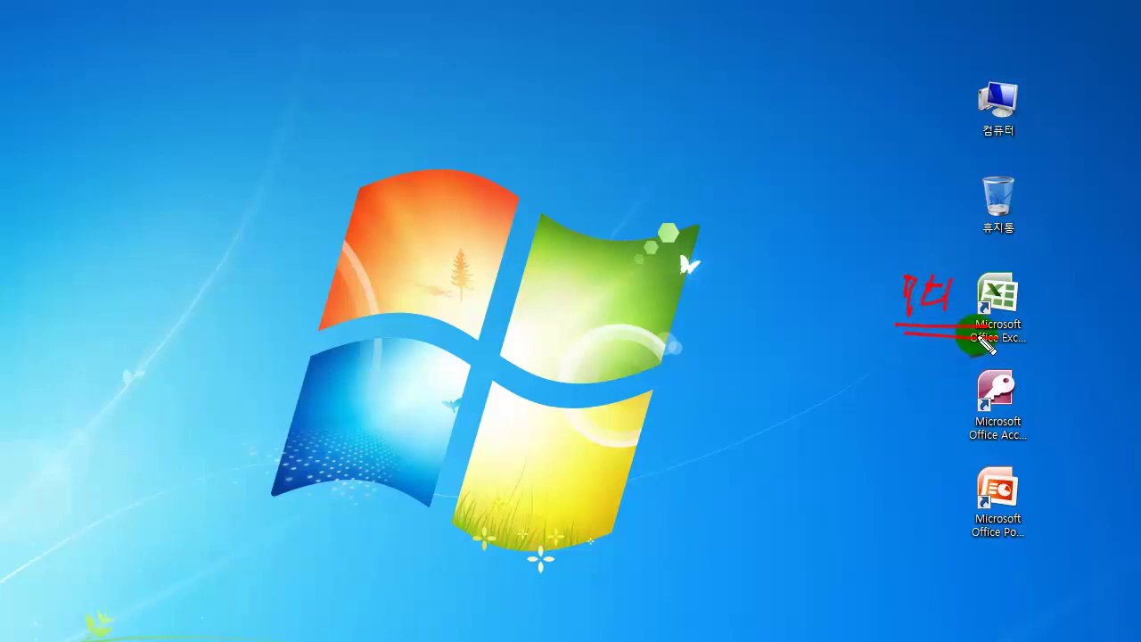
pyautogui.moveTo(990, 334)
pyautogui.mouseDown()
pyautogui.moveTo(1041, 290)
pyautogui.moveTo(1014, 265)
pyautogui.mouseUp()
pyautogui.moveTo(902, 264); pyautogui.dragTo(879, 328)
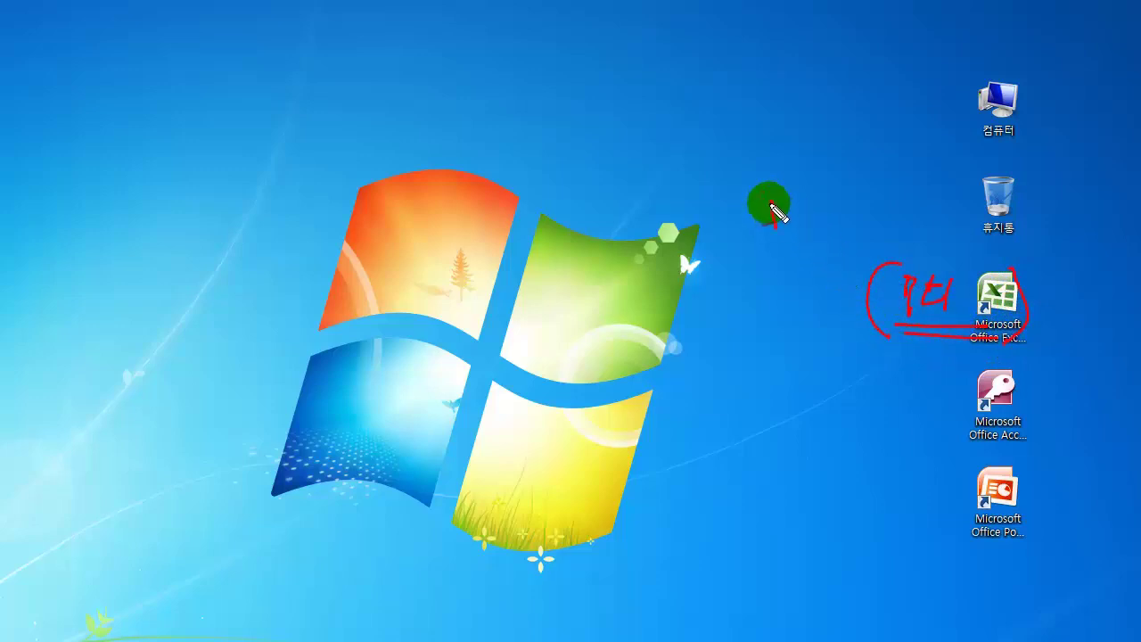
pyautogui.moveTo(764, 199)
pyautogui.mouseDown()
pyautogui.moveTo(814, 223)
pyautogui.moveTo(858, 223)
pyautogui.mouseUp()
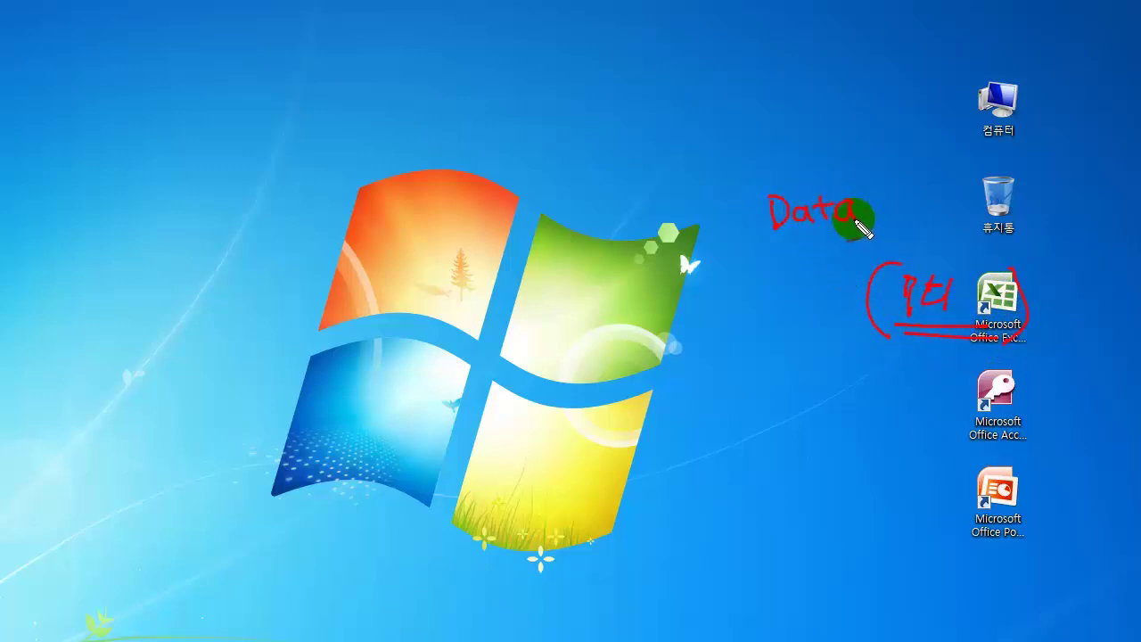
pyautogui.moveTo(774, 246); pyautogui.dragTo(843, 246)
pyautogui.moveTo(743, 287)
pyautogui.mouseDown()
pyautogui.moveTo(754, 325)
pyautogui.moveTo(807, 297)
pyautogui.mouseUp()
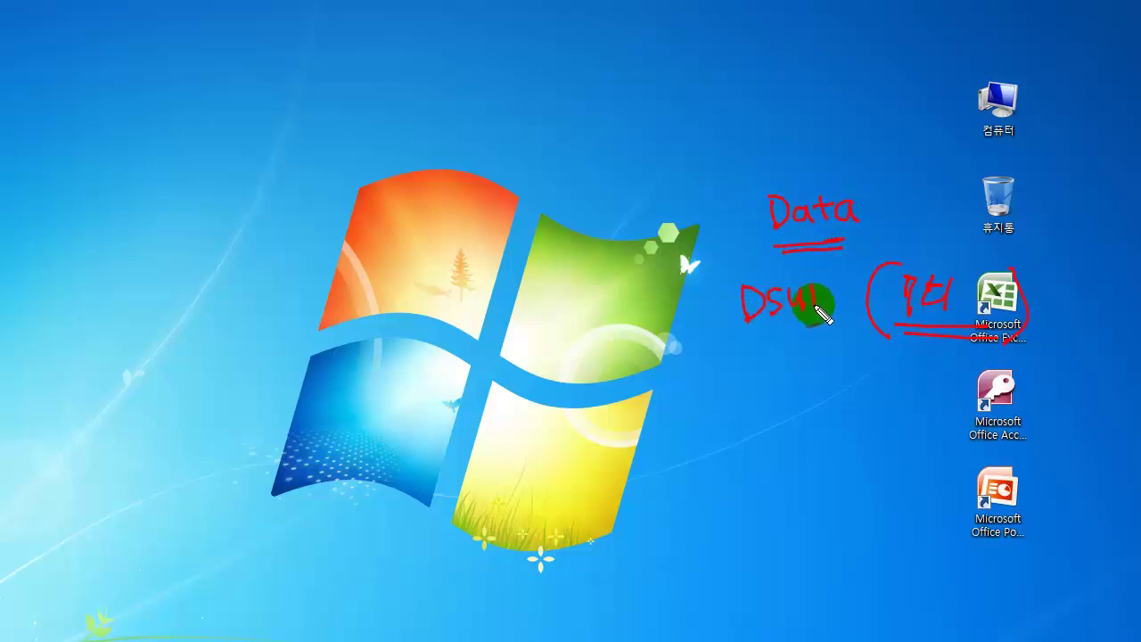
pyautogui.moveTo(769, 332)
pyautogui.mouseDown()
pyautogui.moveTo(822, 322)
pyautogui.moveTo(816, 335)
pyautogui.mouseUp()
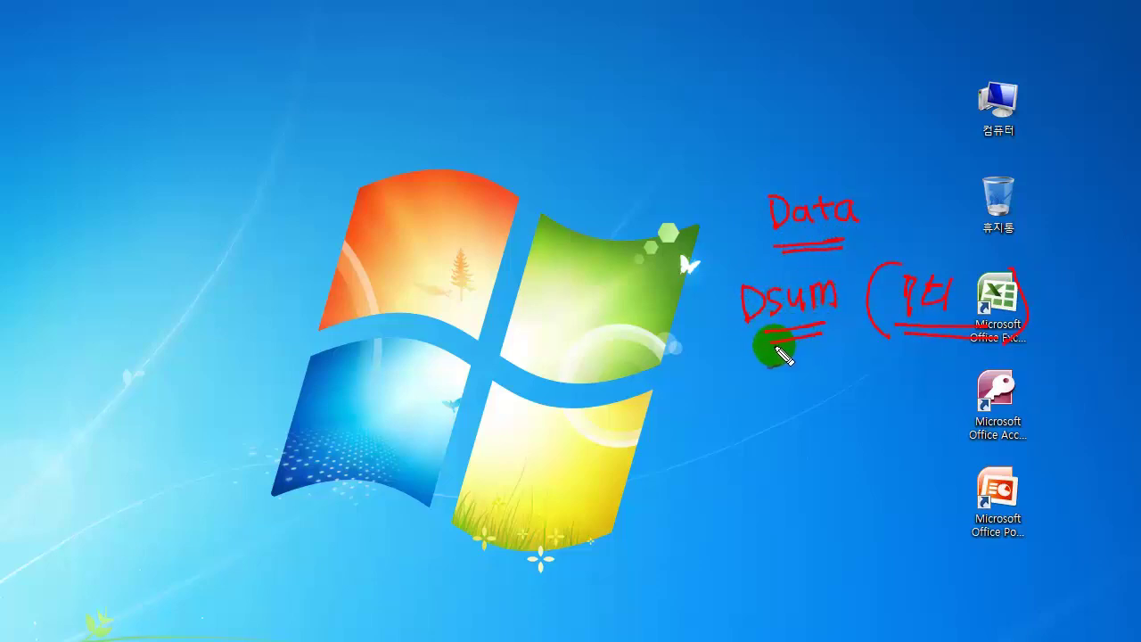
pyautogui.moveTo(702, 317); pyautogui.dragTo(727, 311)
pyautogui.moveTo(707, 389)
pyautogui.mouseDown()
pyautogui.moveTo(813, 393)
pyautogui.moveTo(805, 420)
pyautogui.moveTo(836, 439)
pyautogui.mouseUp()
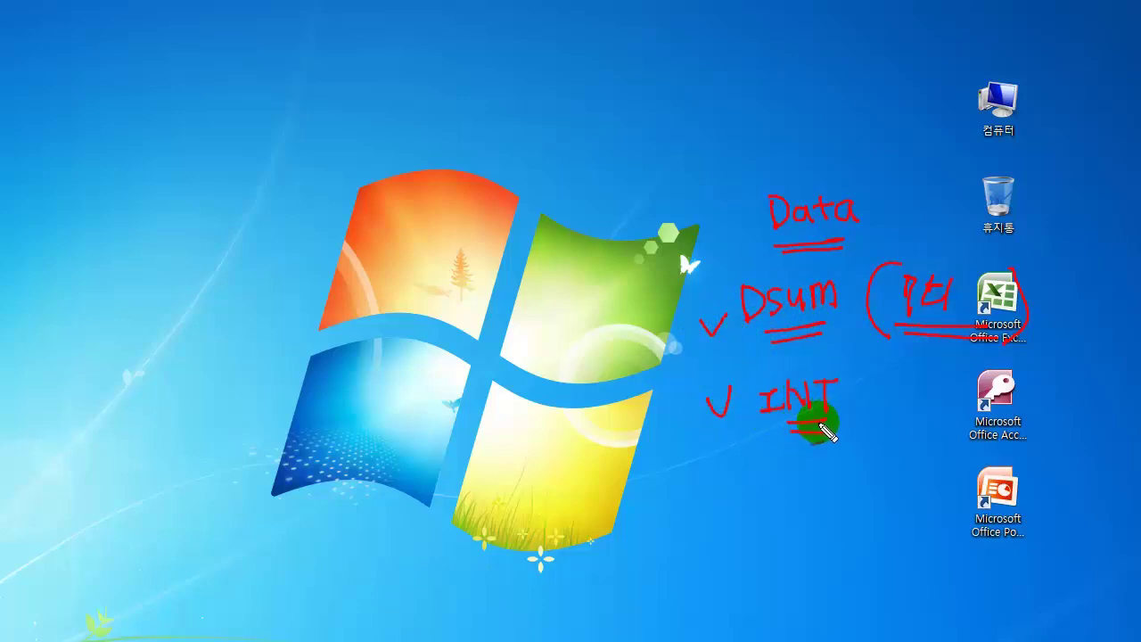